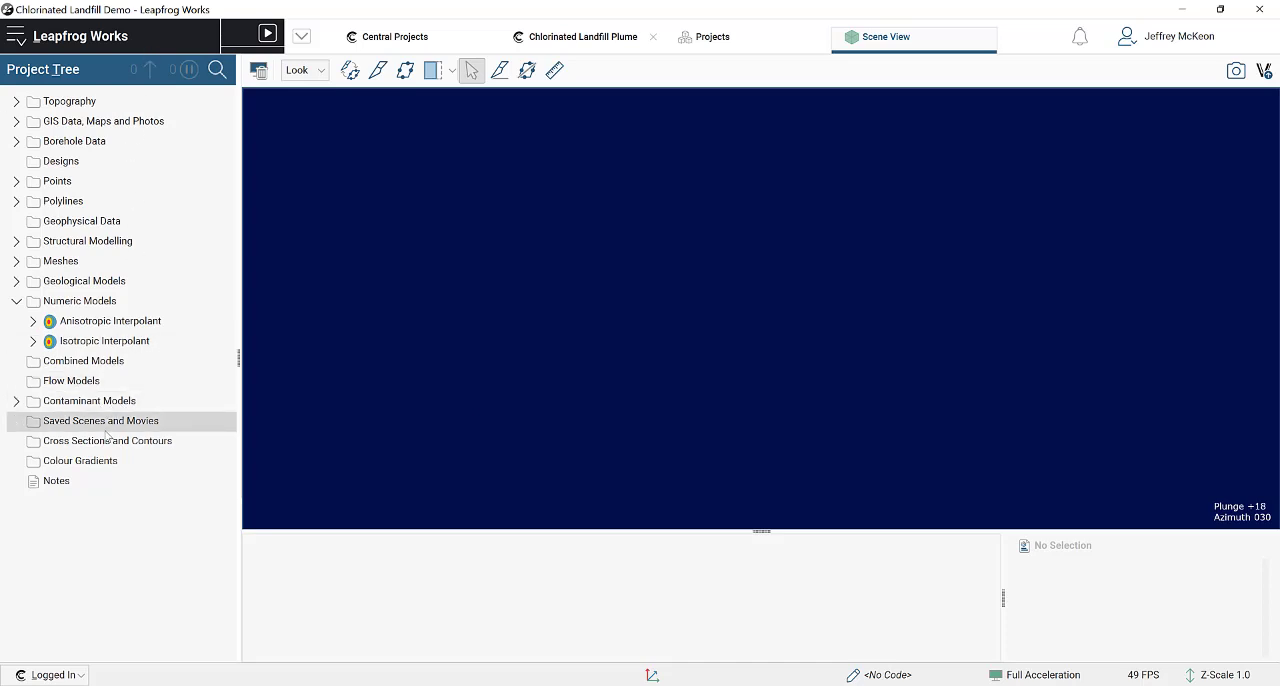
# Step: Start a new contaminant estimation and set its domain to the Unconsolidated sediments volume of the domained geological model
pyautogui.click(17, 401)
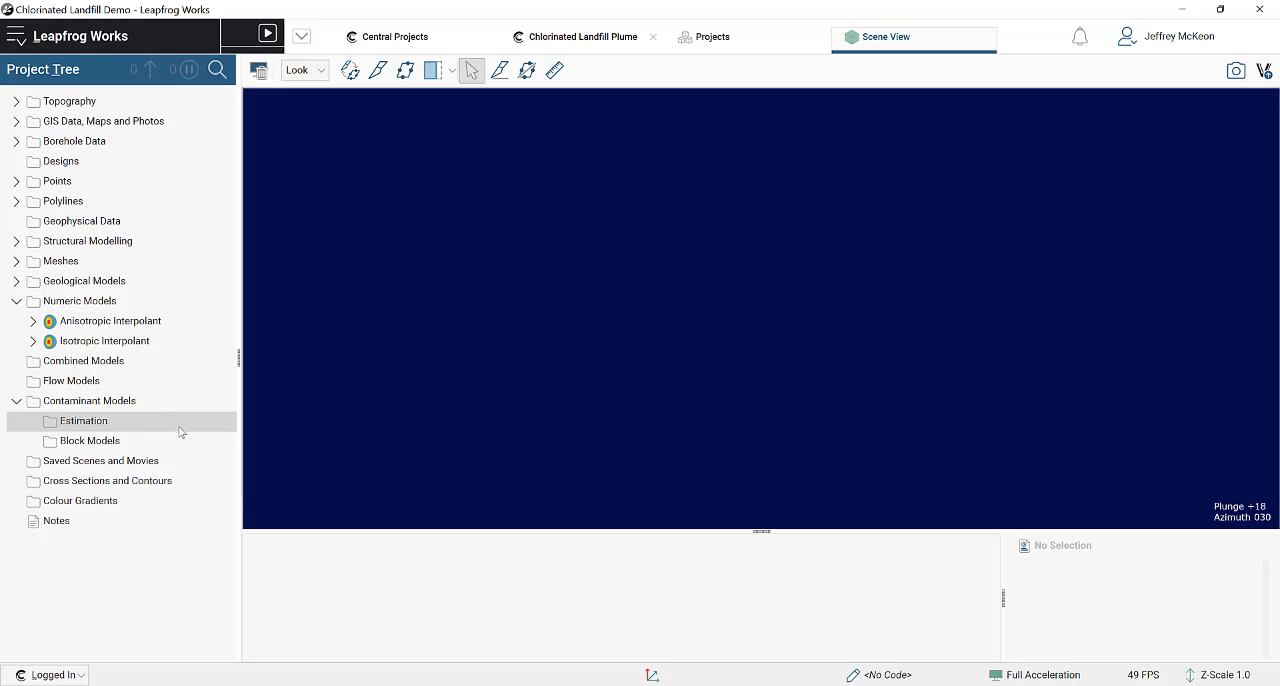
pyautogui.rightClick(114, 425)
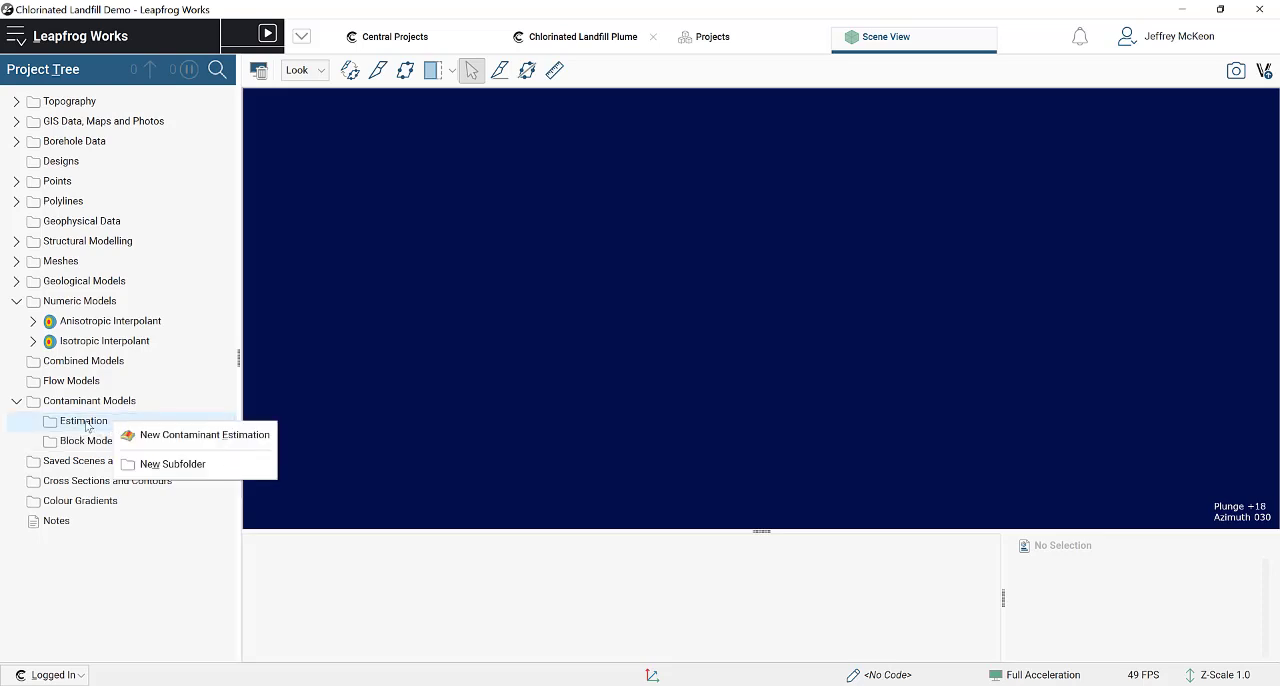
pyautogui.click(205, 436)
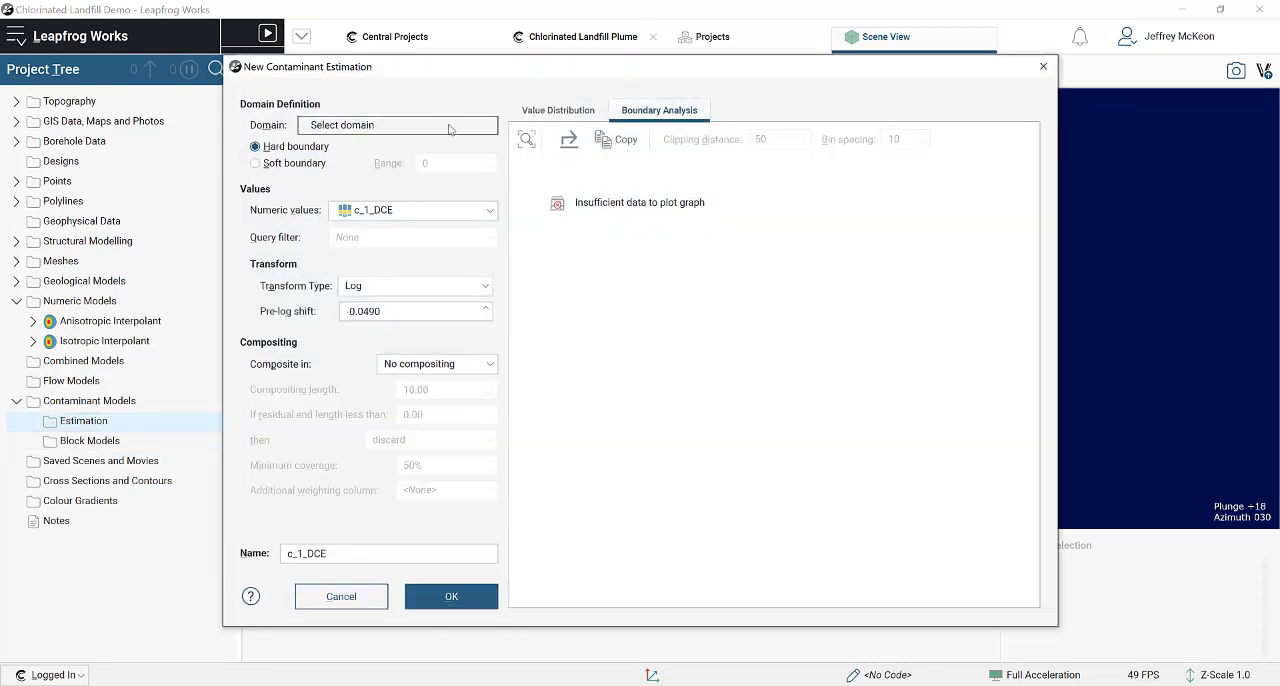
pyautogui.moveTo(578, 76); pyautogui.dragTo(615, 71)
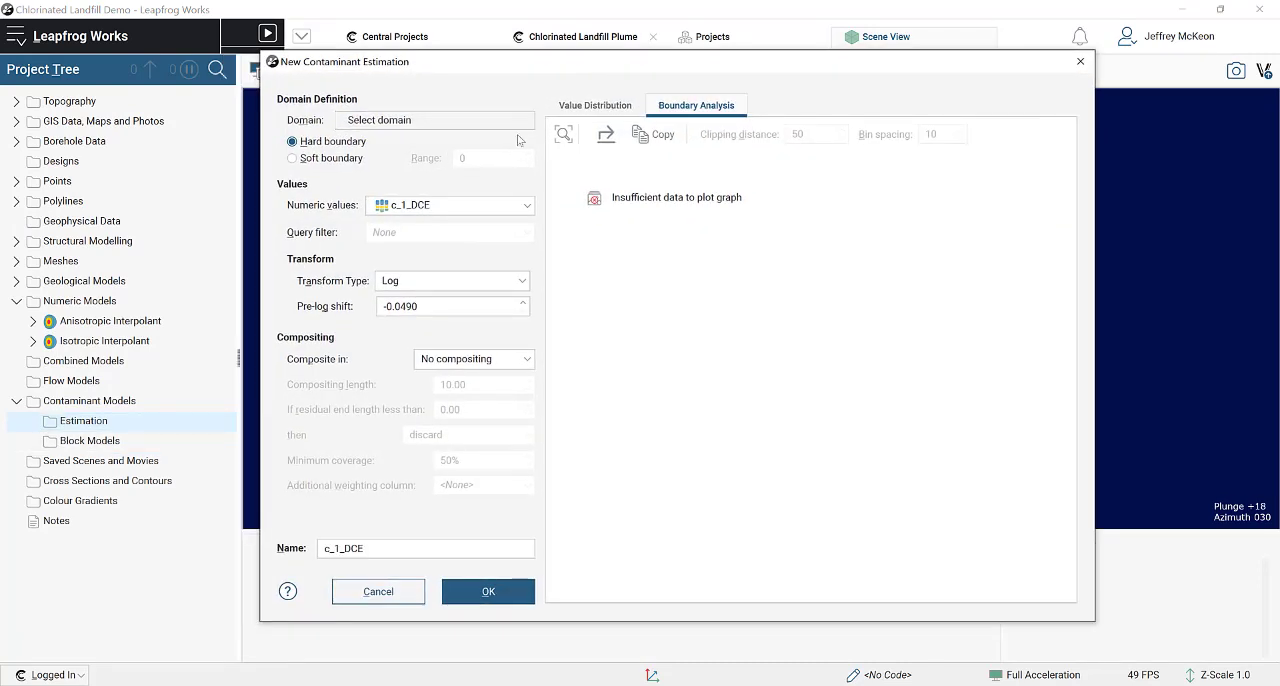
pyautogui.click(584, 108)
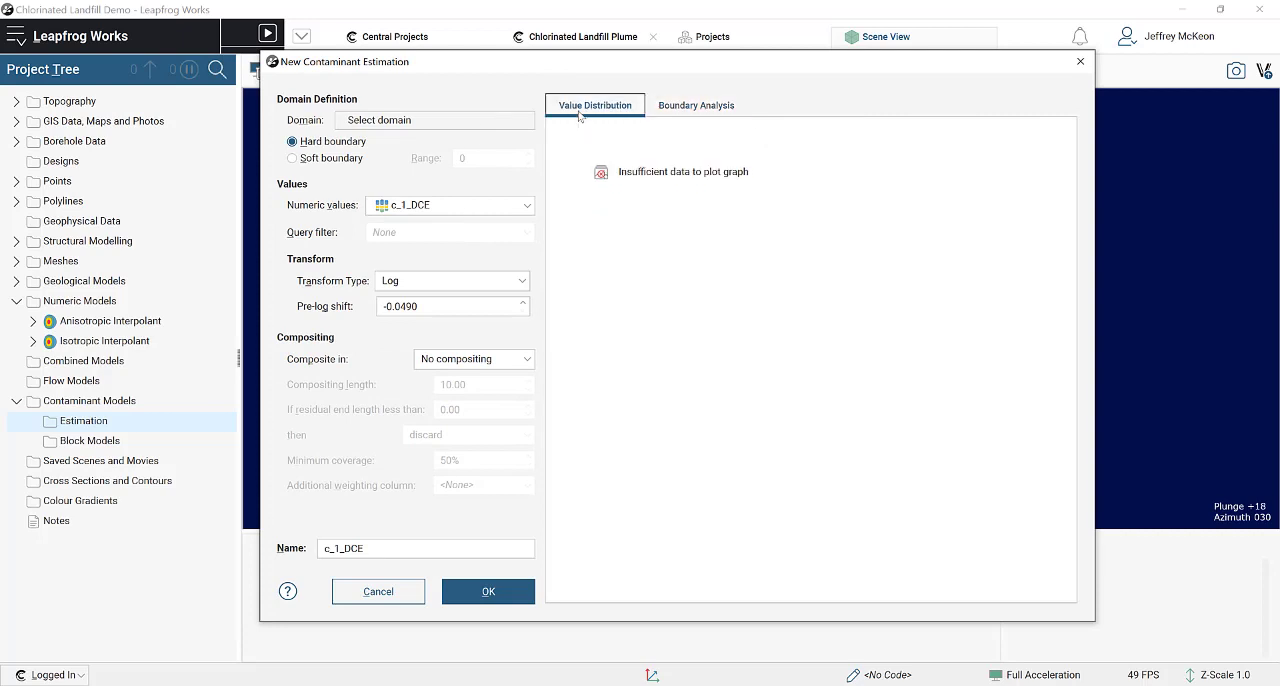
pyautogui.click(455, 120)
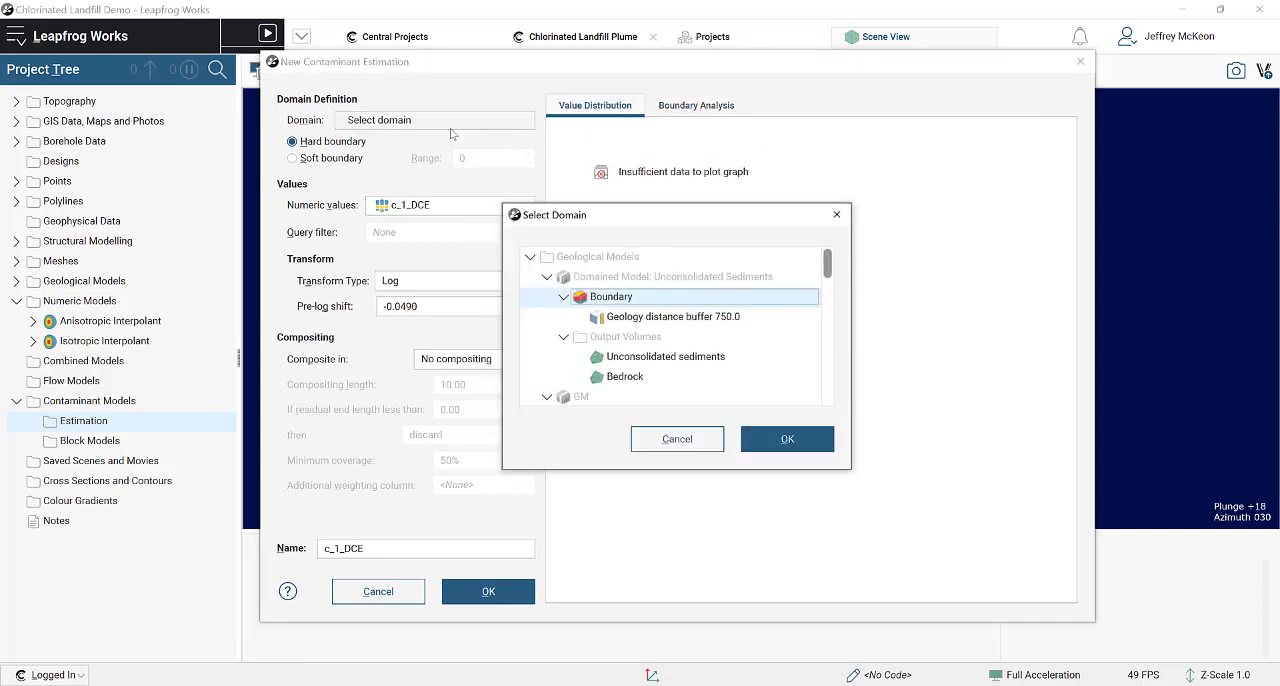
pyautogui.click(704, 366)
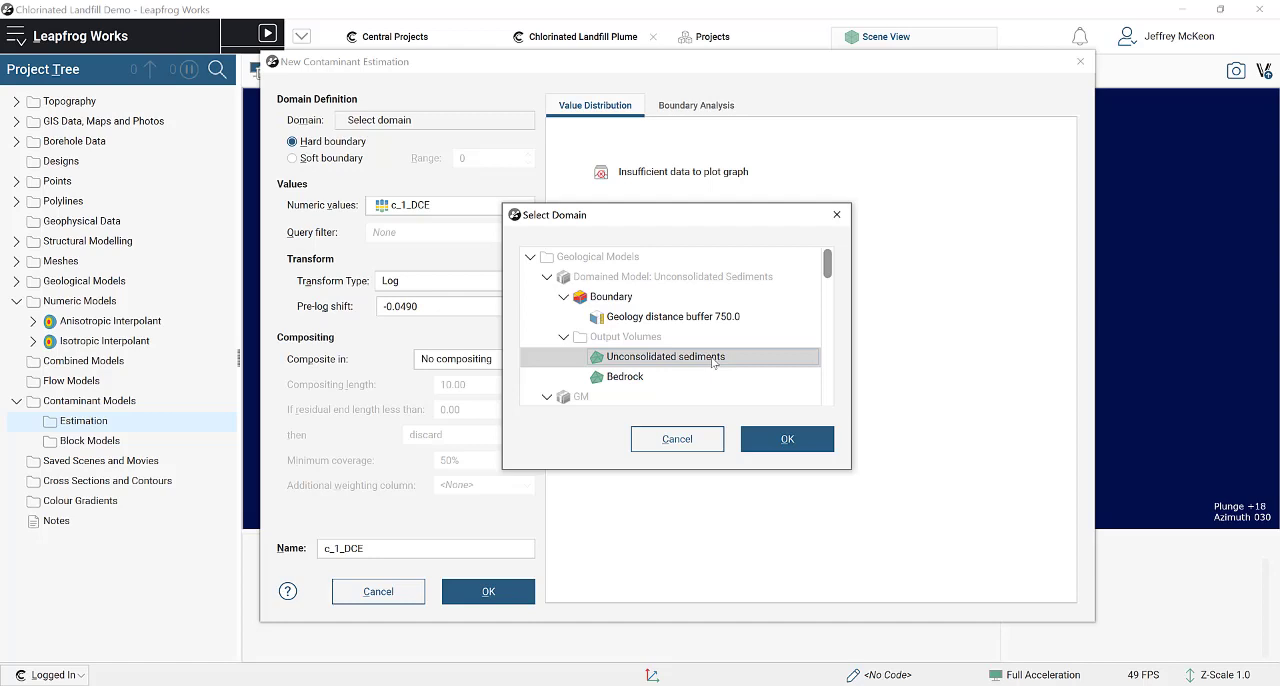
pyautogui.click(788, 441)
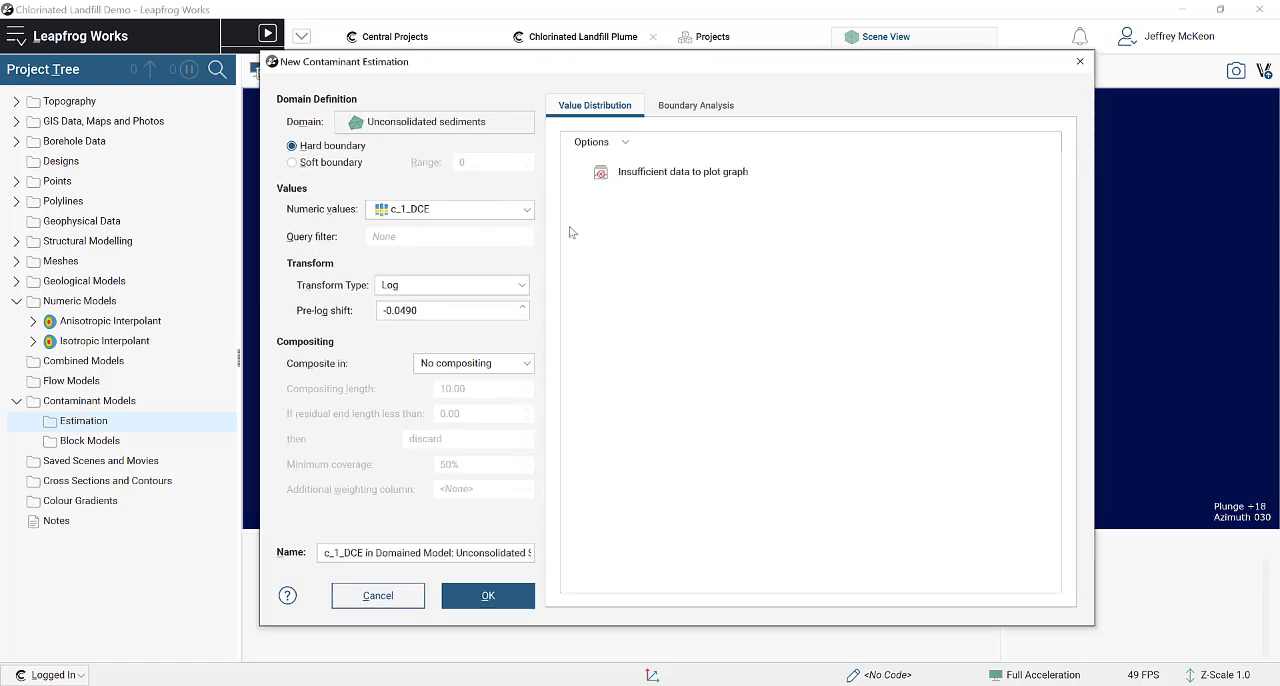
# Step: Use the Total values from Contaminant_Intervals as numeric values and set the transform type to None
pyautogui.click(525, 210)
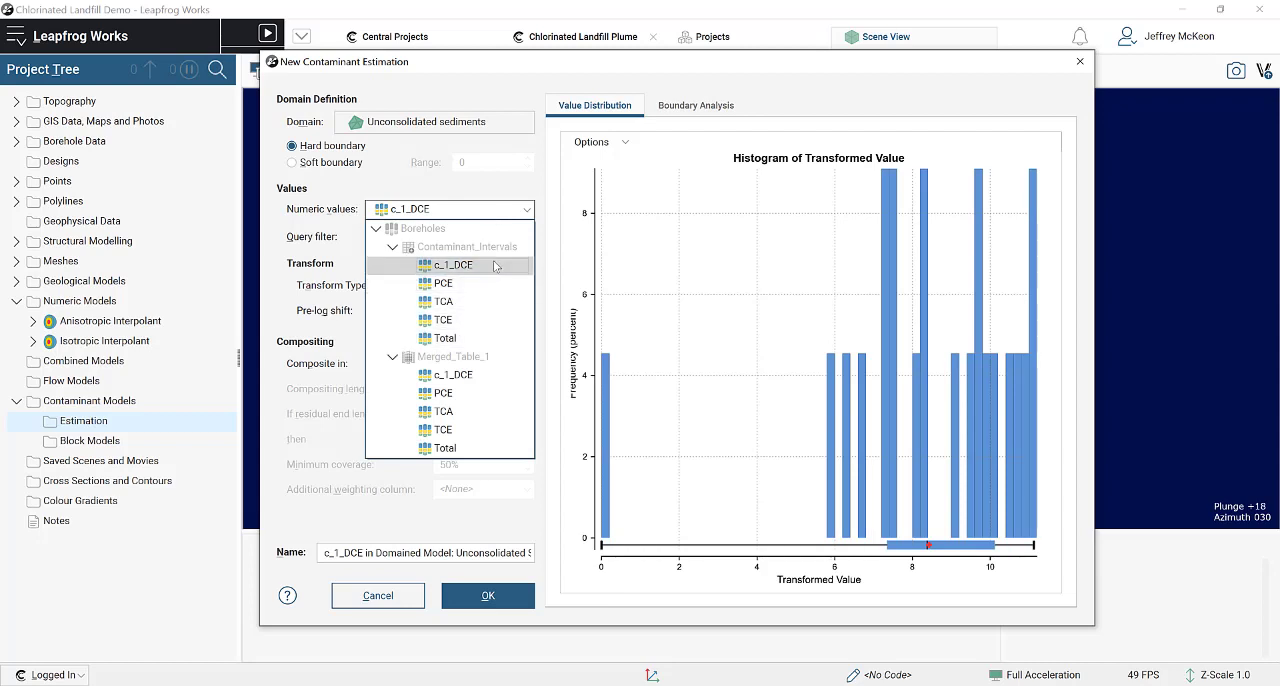
pyautogui.click(489, 340)
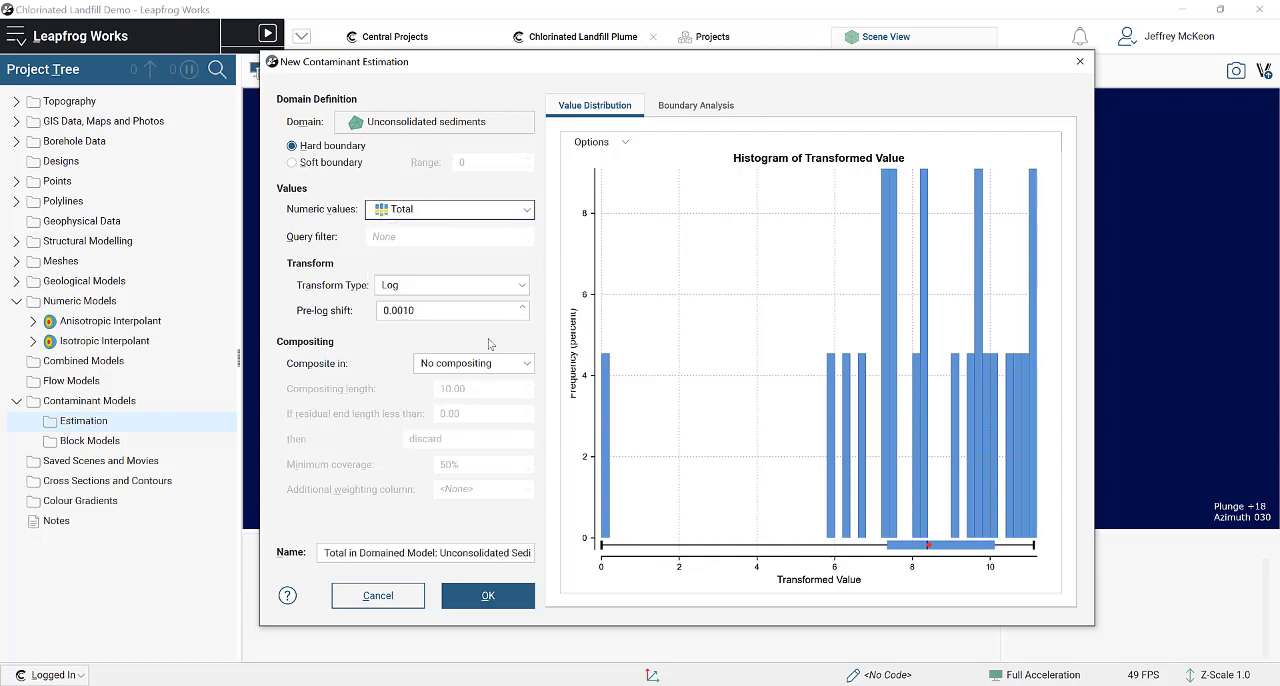
pyautogui.click(492, 286)
pyautogui.click(490, 306)
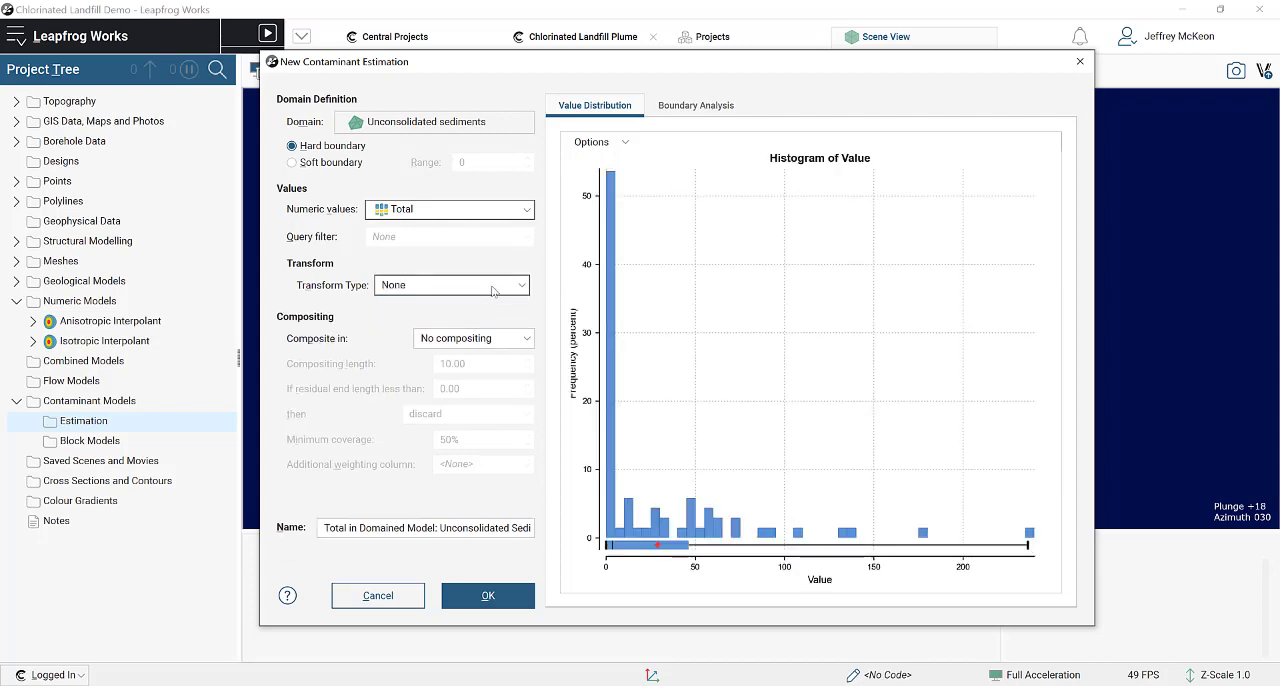
# Step: Switch the transform type to Log and back to None to compare the value distribution histograms
pyautogui.click(492, 291)
pyautogui.click(488, 341)
pyautogui.click(503, 287)
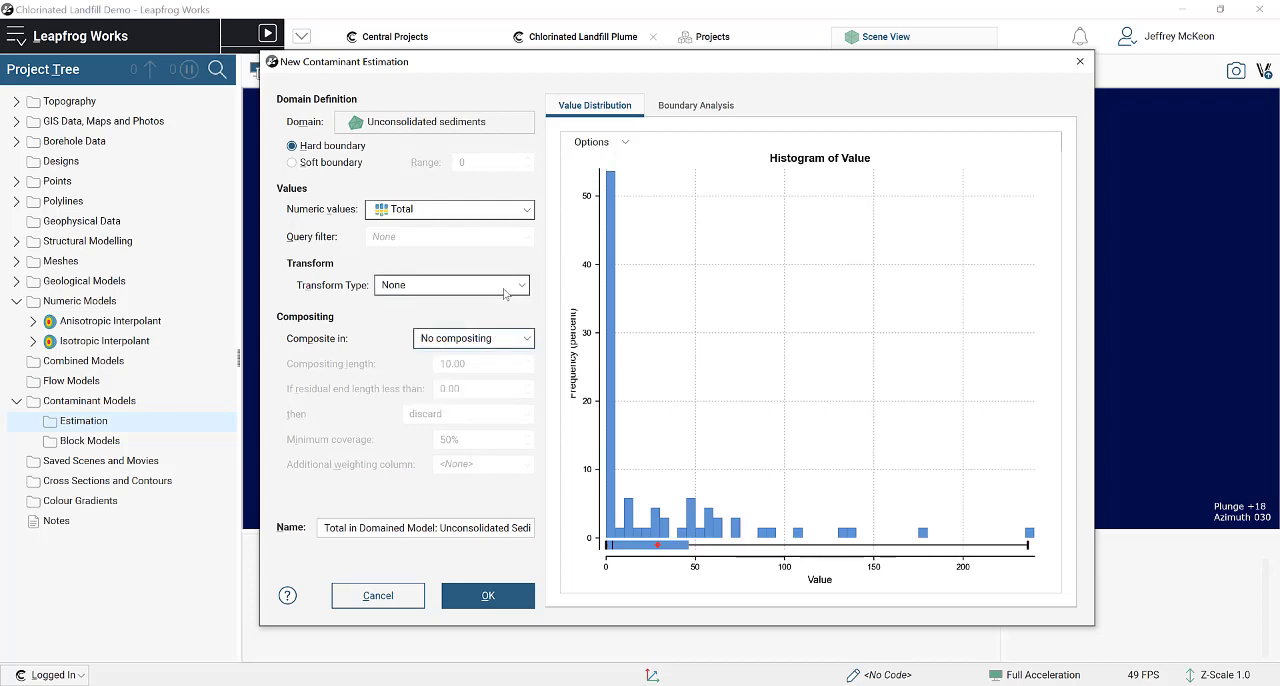
pyautogui.click(503, 287)
pyautogui.click(503, 323)
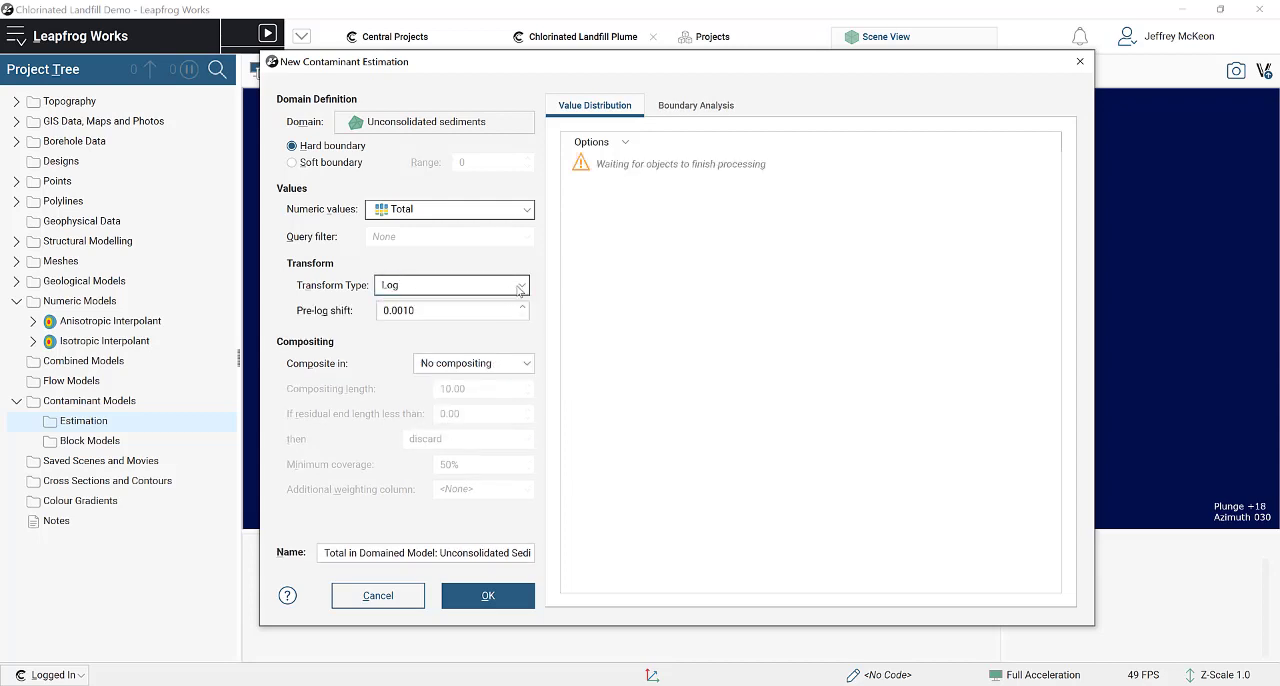
pyautogui.click(516, 289)
pyautogui.click(516, 289)
pyautogui.click(516, 289)
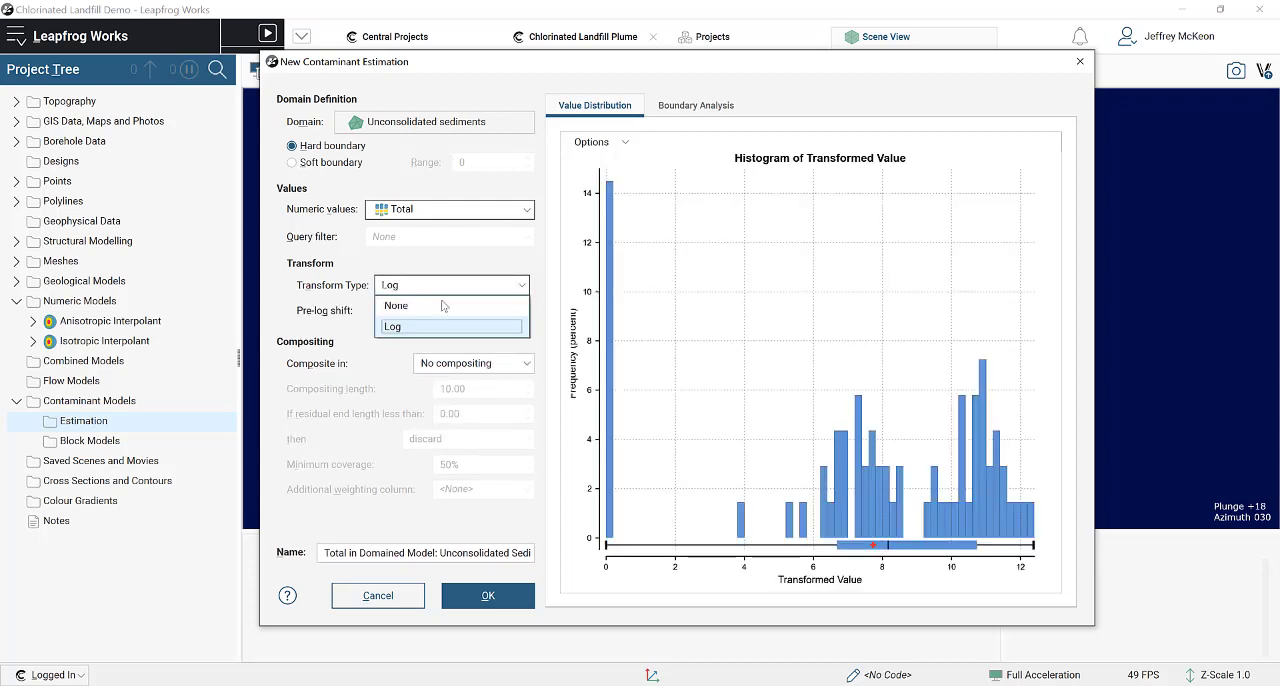
pyautogui.click(469, 320)
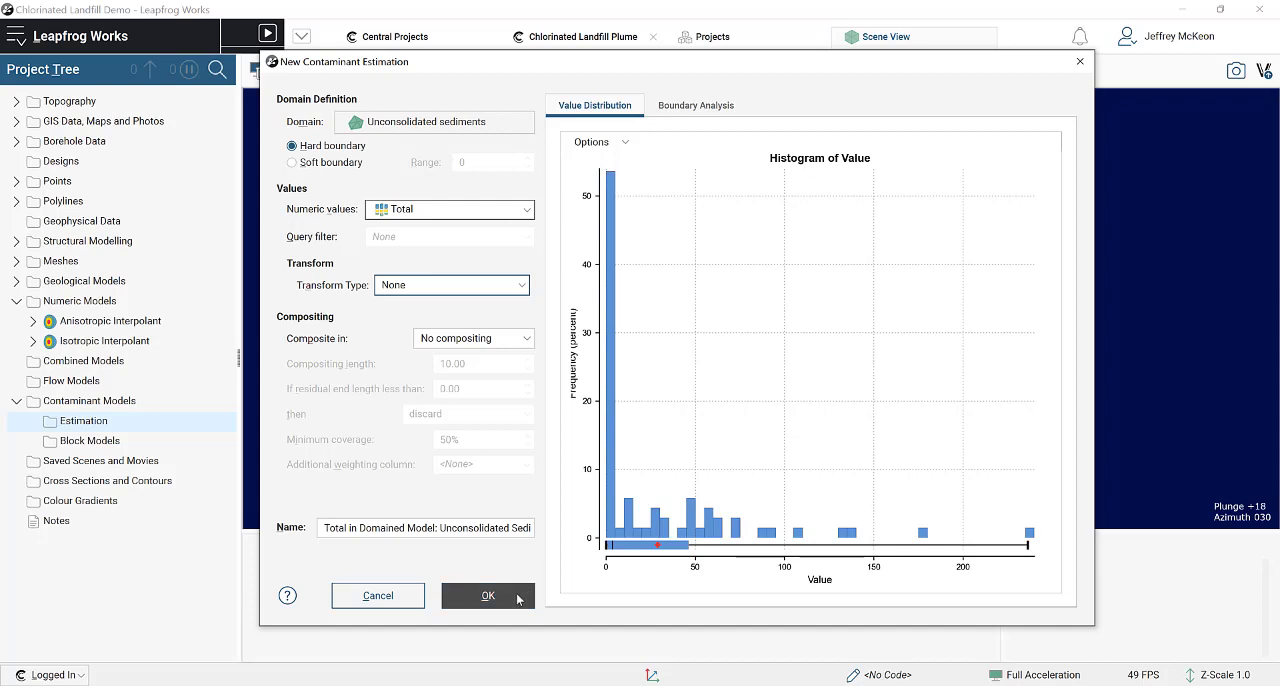
# Step: Review the boundary analysis with a soft boundary, return to the hard boundary and create the estimation
pyautogui.click(696, 106)
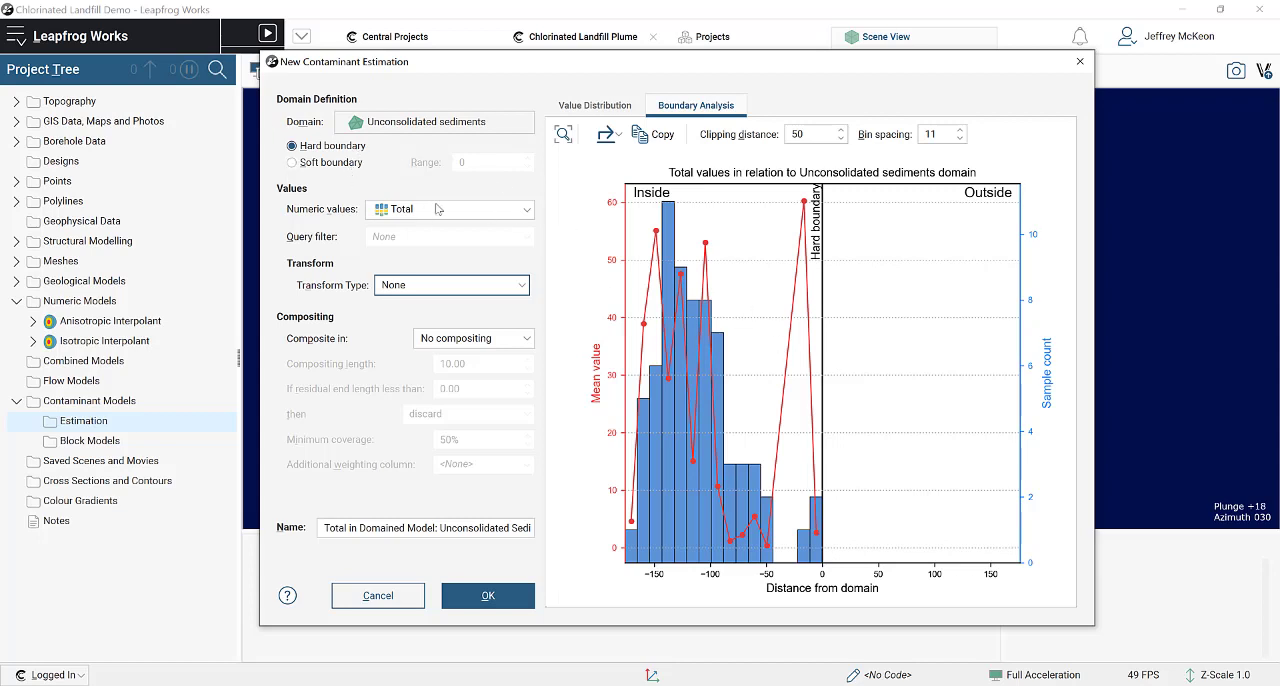
pyautogui.click(337, 162)
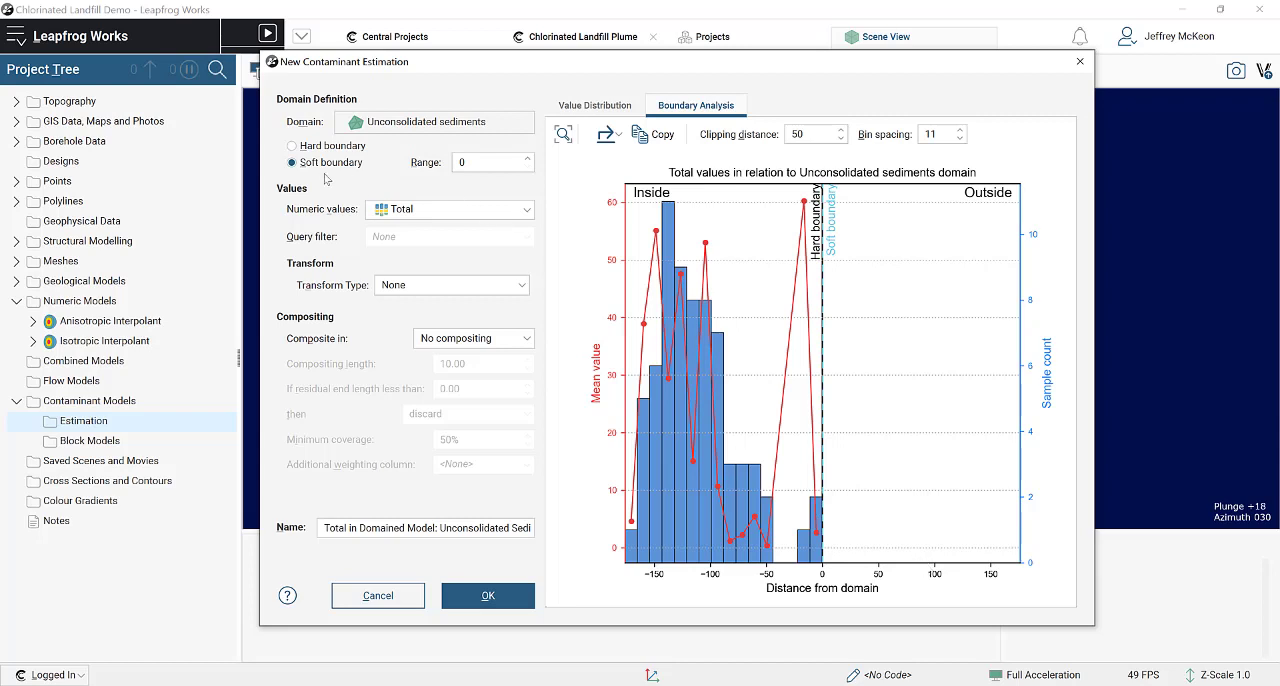
pyautogui.click(325, 146)
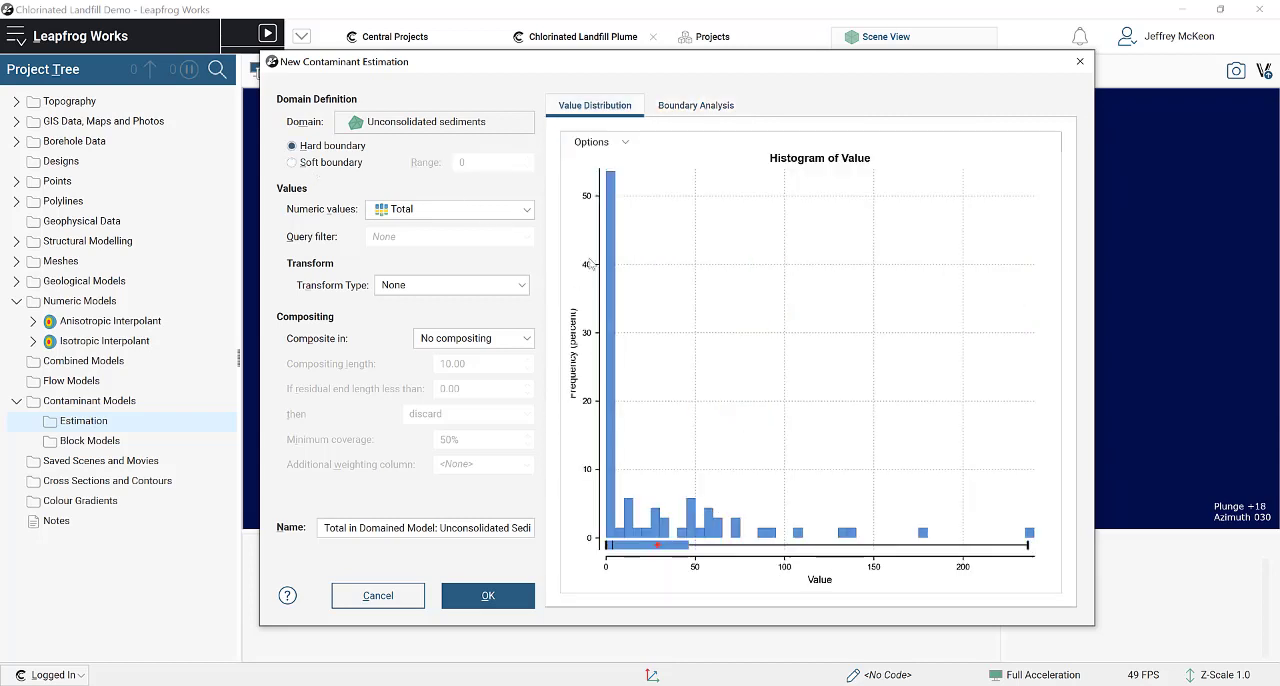
pyautogui.click(508, 596)
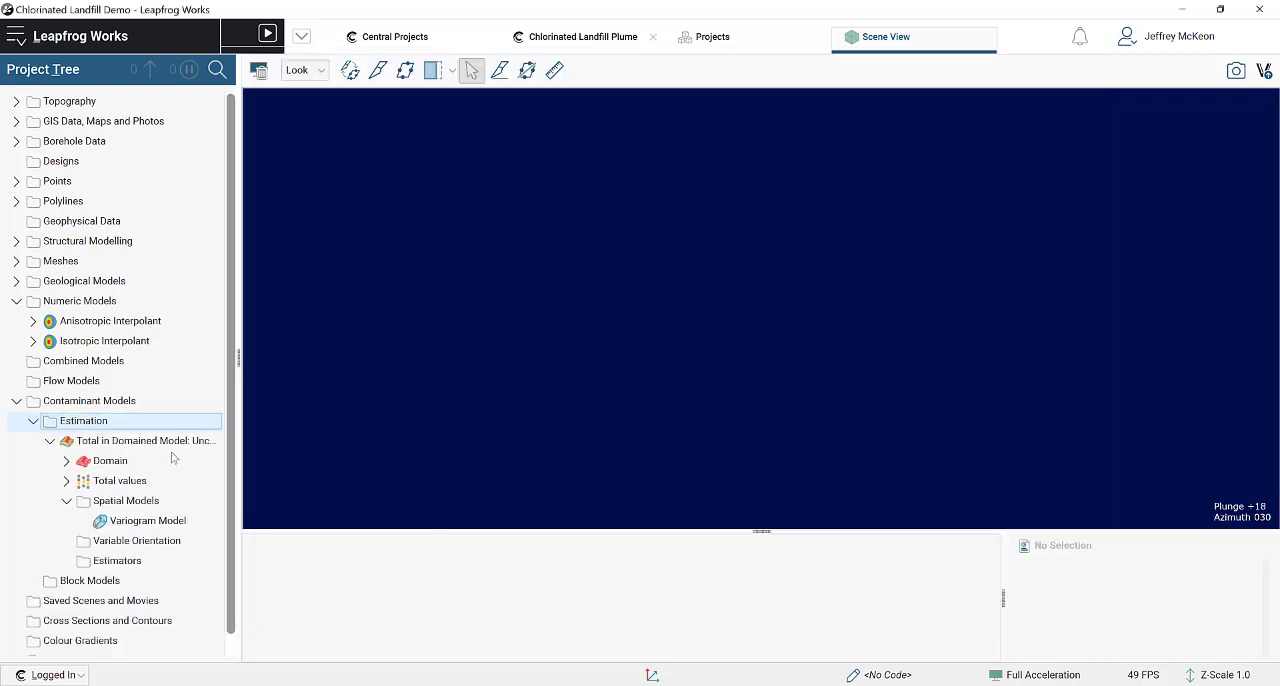
# Step: Widen the project tree, expand the new estimation's domain and display its Total values in the scene
pyautogui.click(137, 447)
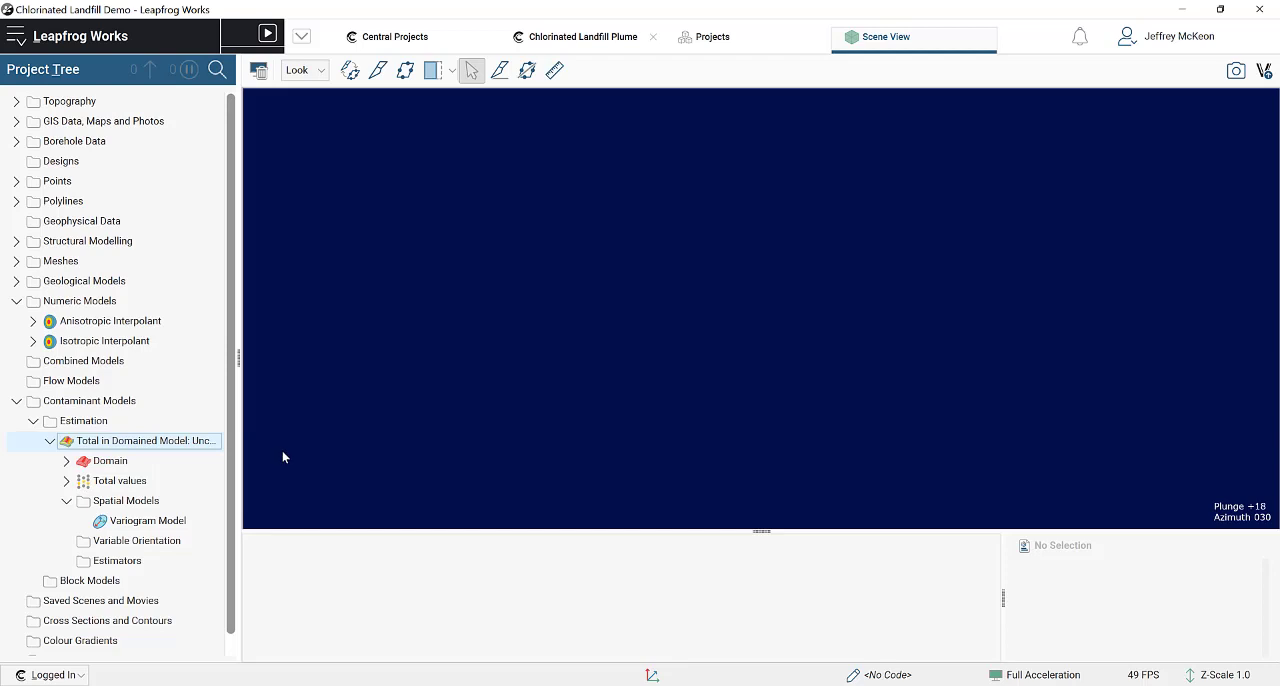
pyautogui.moveTo(240, 364); pyautogui.dragTo(303, 363)
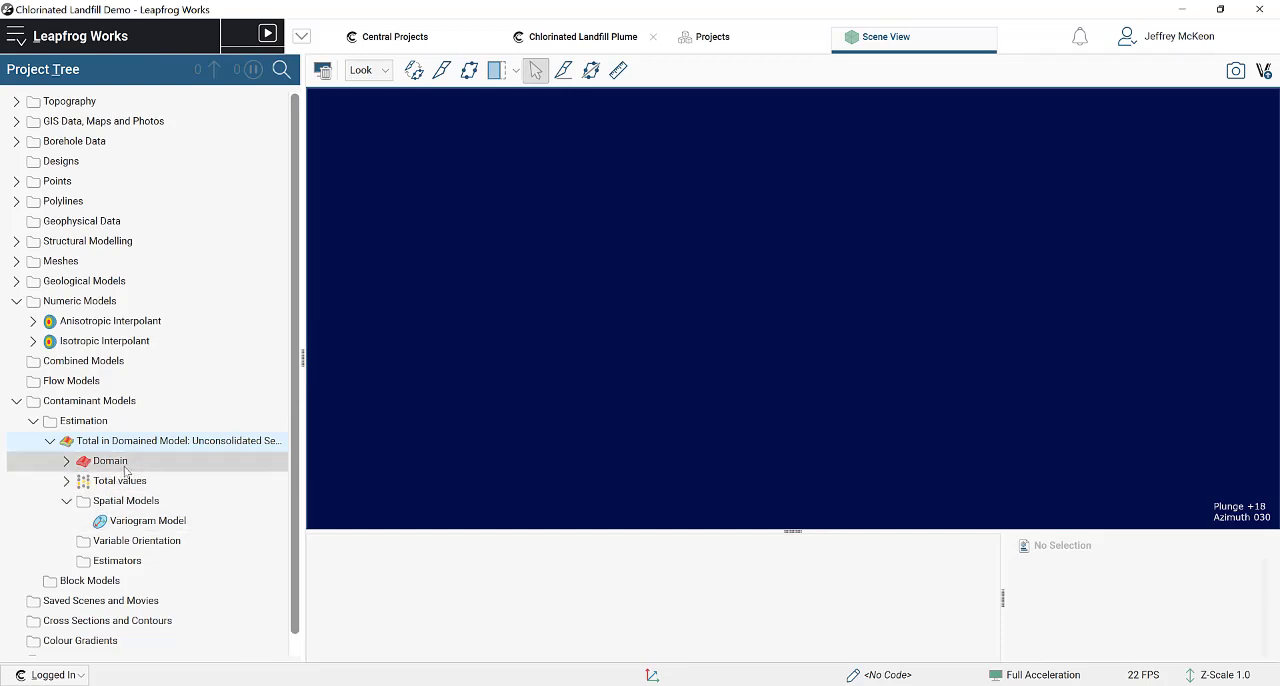
pyautogui.click(66, 461)
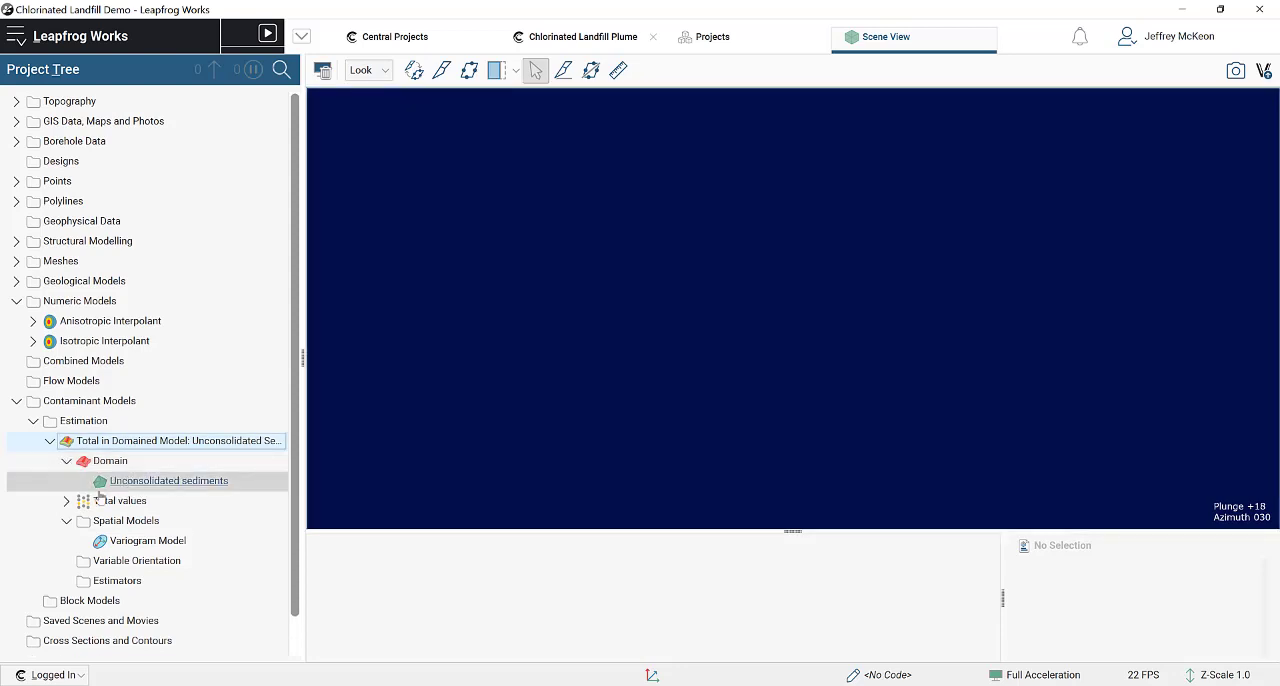
pyautogui.moveTo(118, 501); pyautogui.dragTo(562, 390)
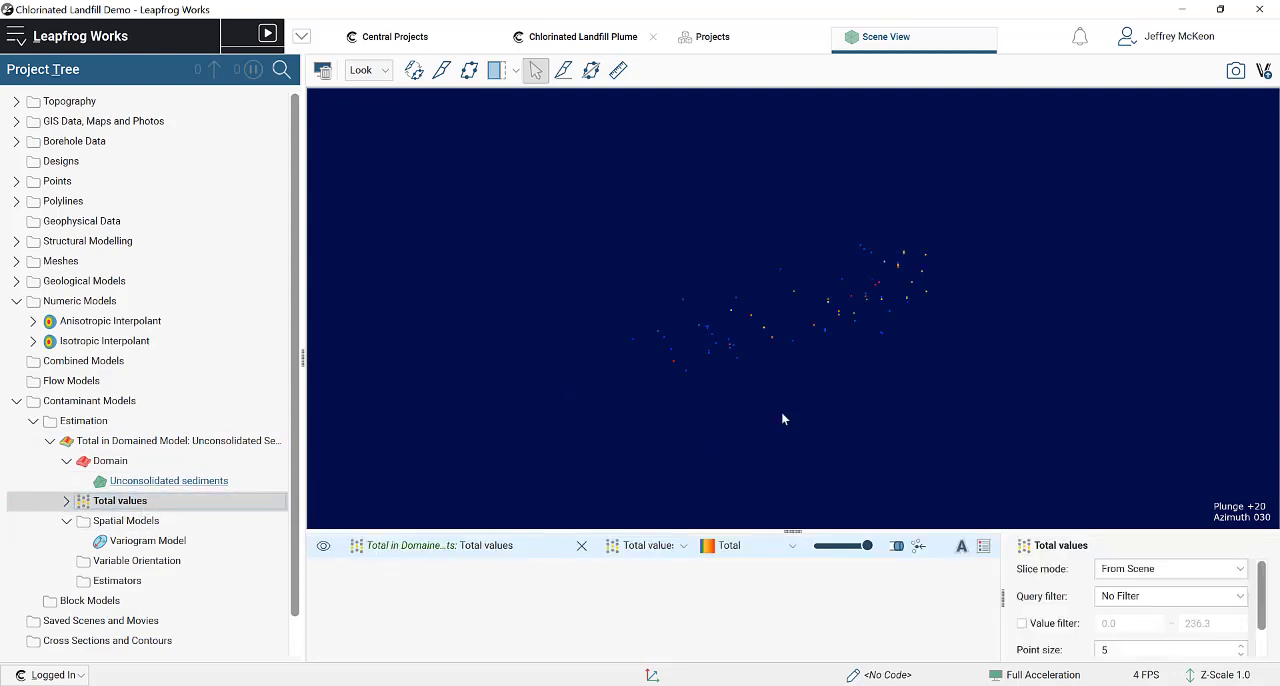
pyautogui.moveTo(677, 431); pyautogui.dragTo(966, 303)
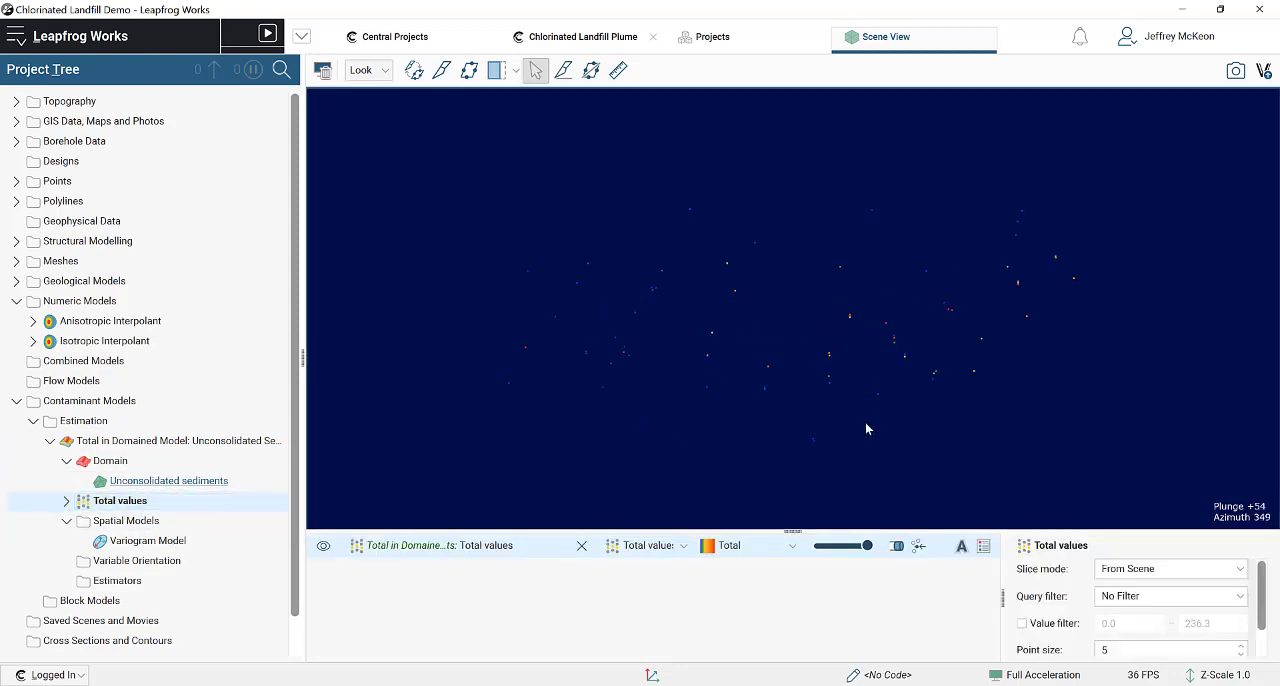
# Step: Examine the univariate statistics and histogram of the estimation's Total values, then close them
pyautogui.rightClick(146, 506)
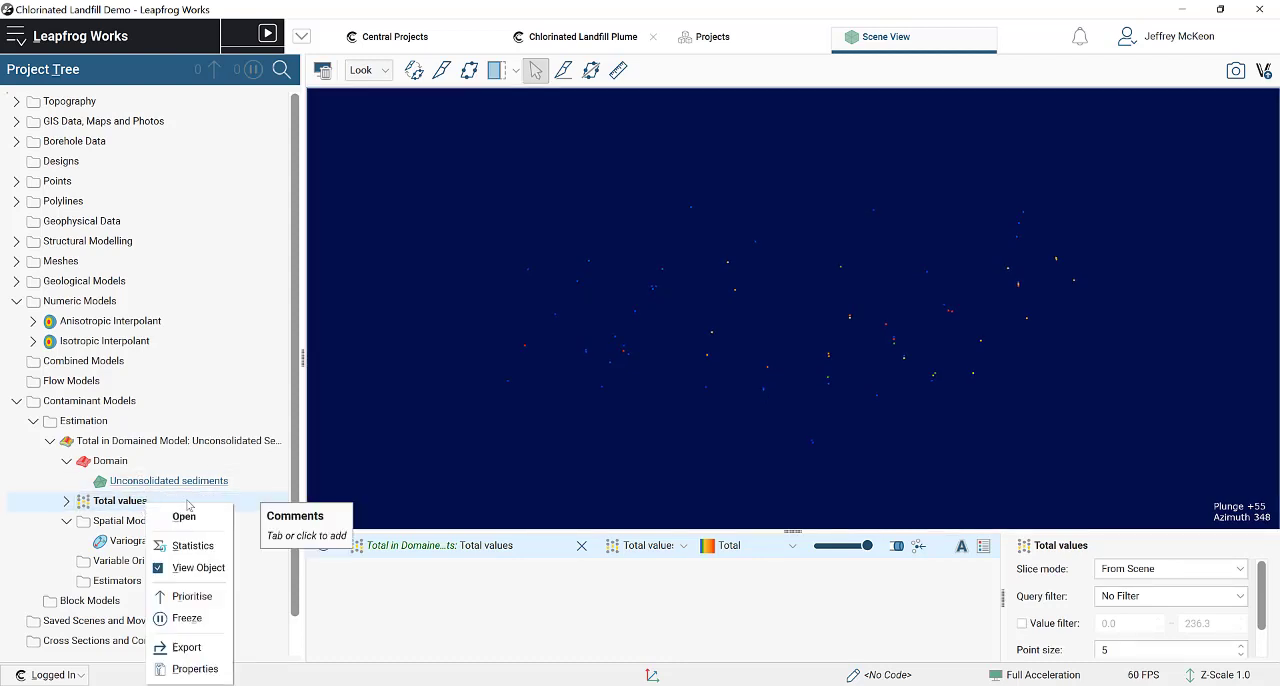
pyautogui.click(131, 507)
pyautogui.rightClick(132, 503)
pyautogui.click(164, 547)
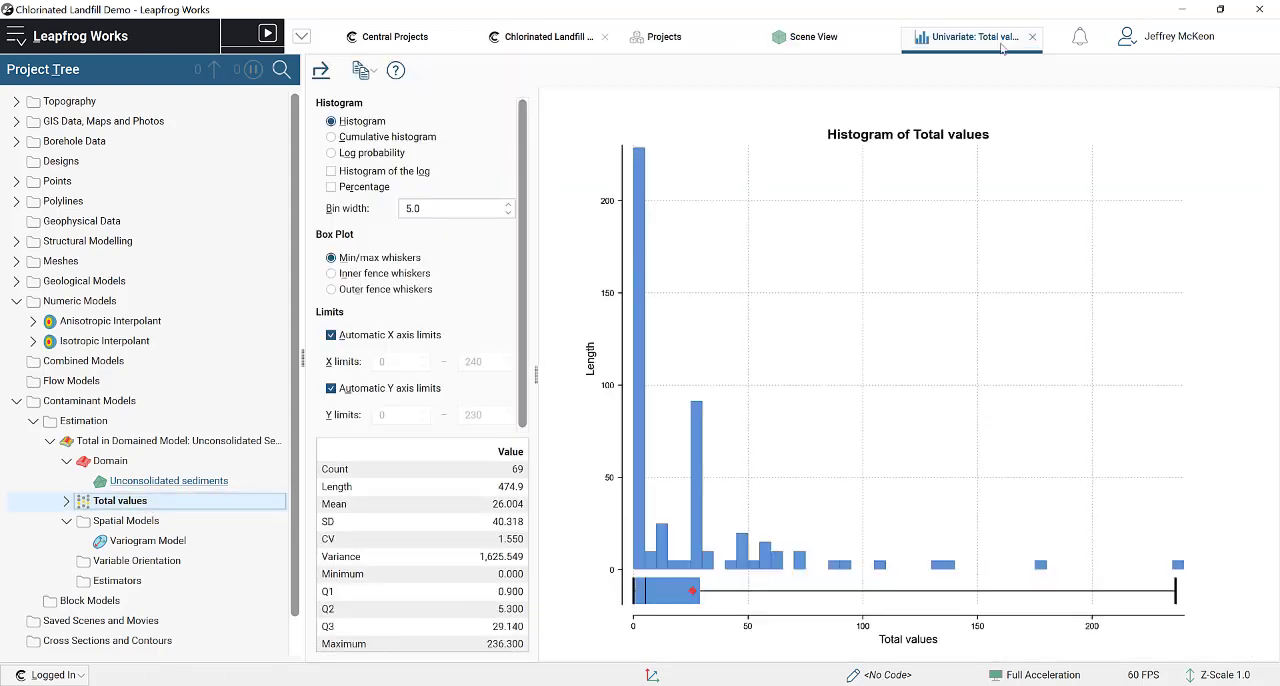
pyautogui.click(509, 471)
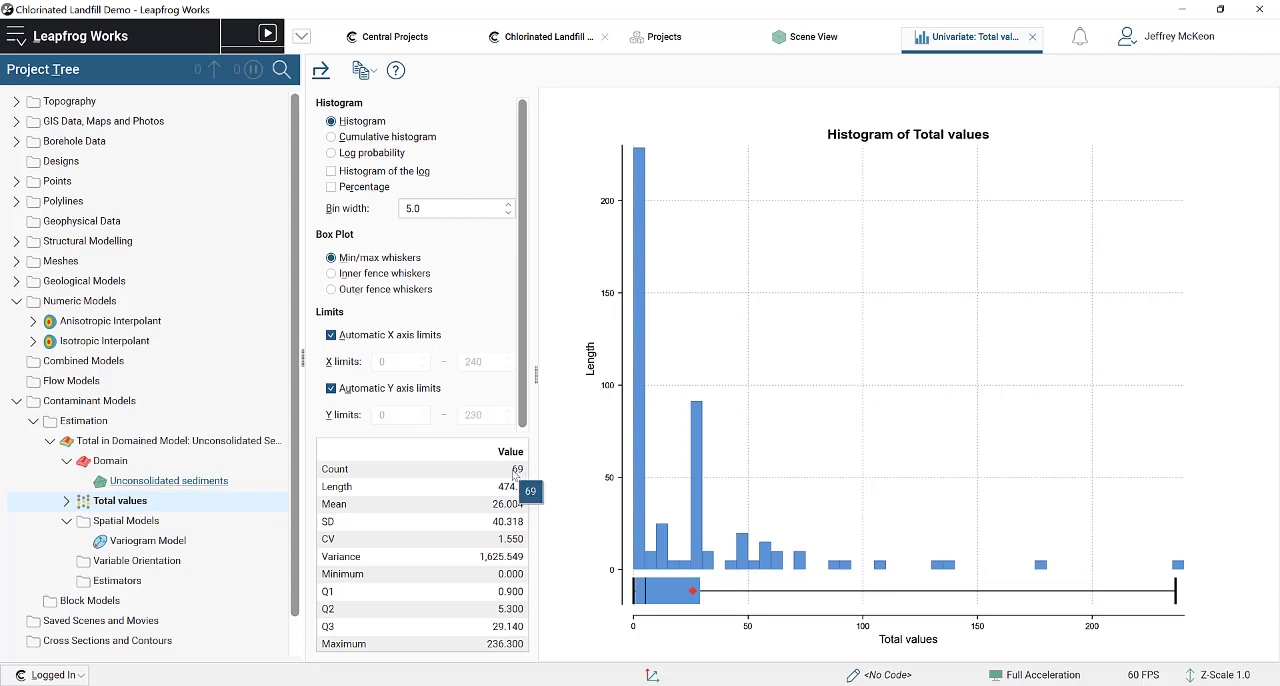
pyautogui.scroll(-1, 520, 475)
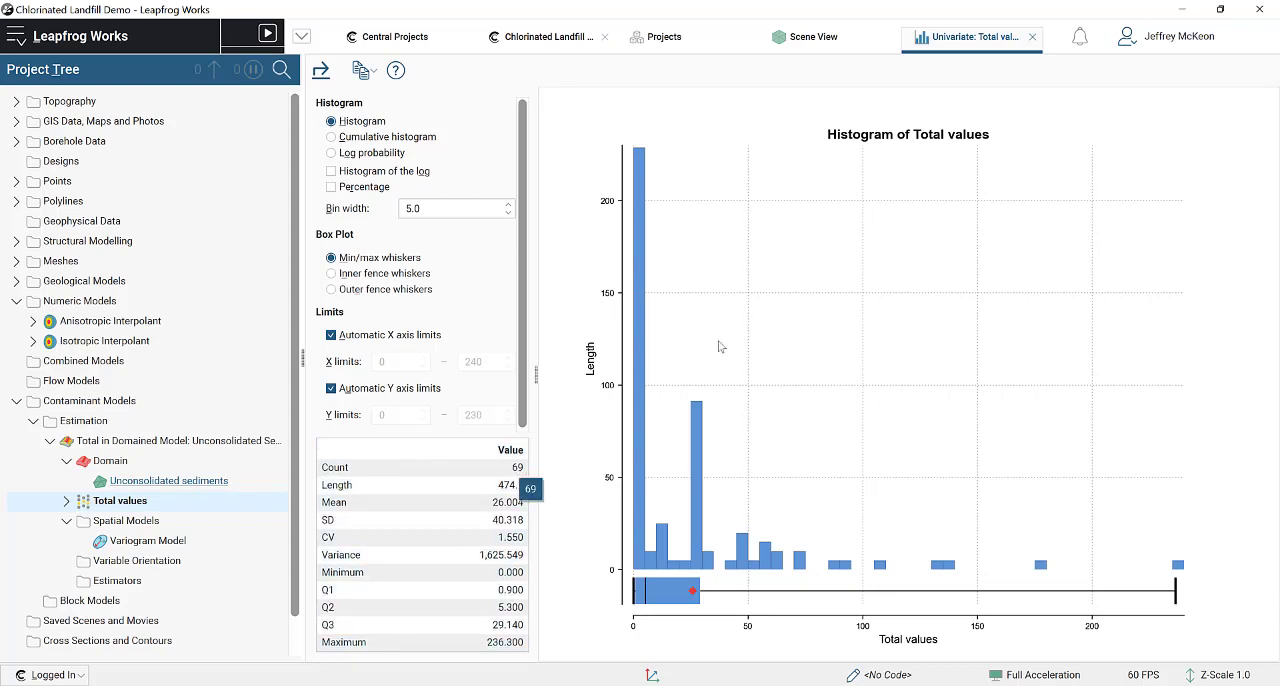
pyautogui.click(1033, 37)
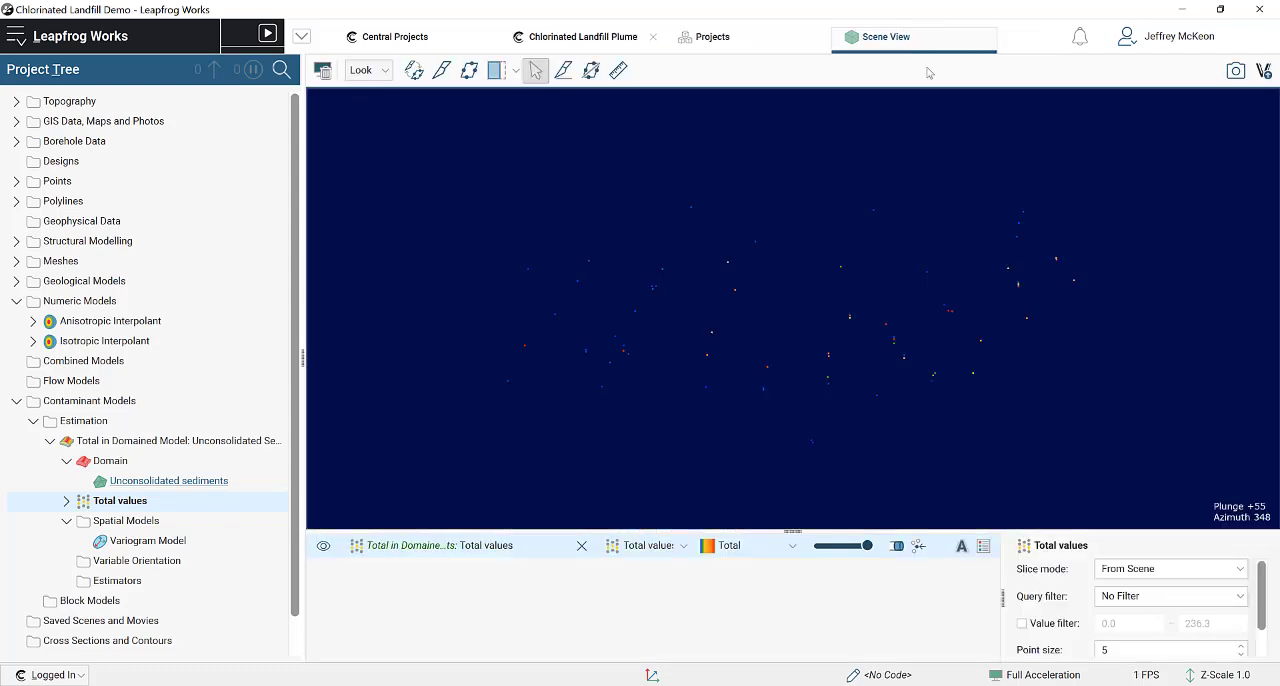
pyautogui.click(136, 521)
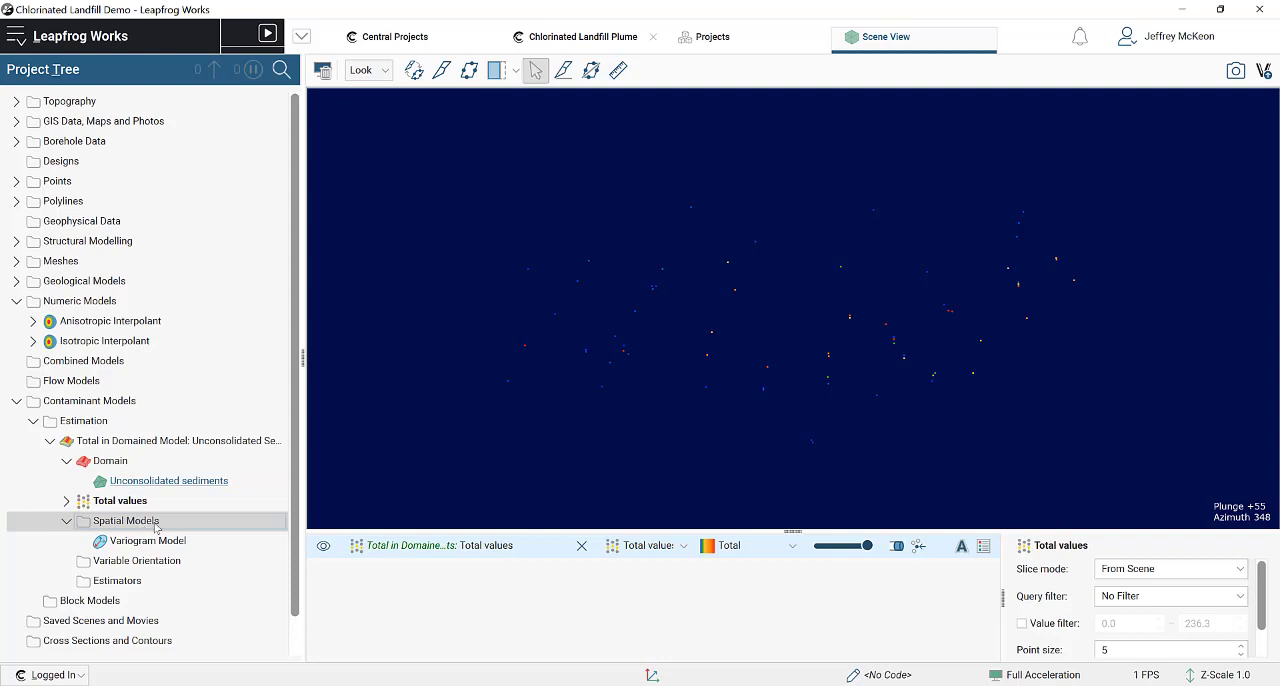
pyautogui.click(158, 539)
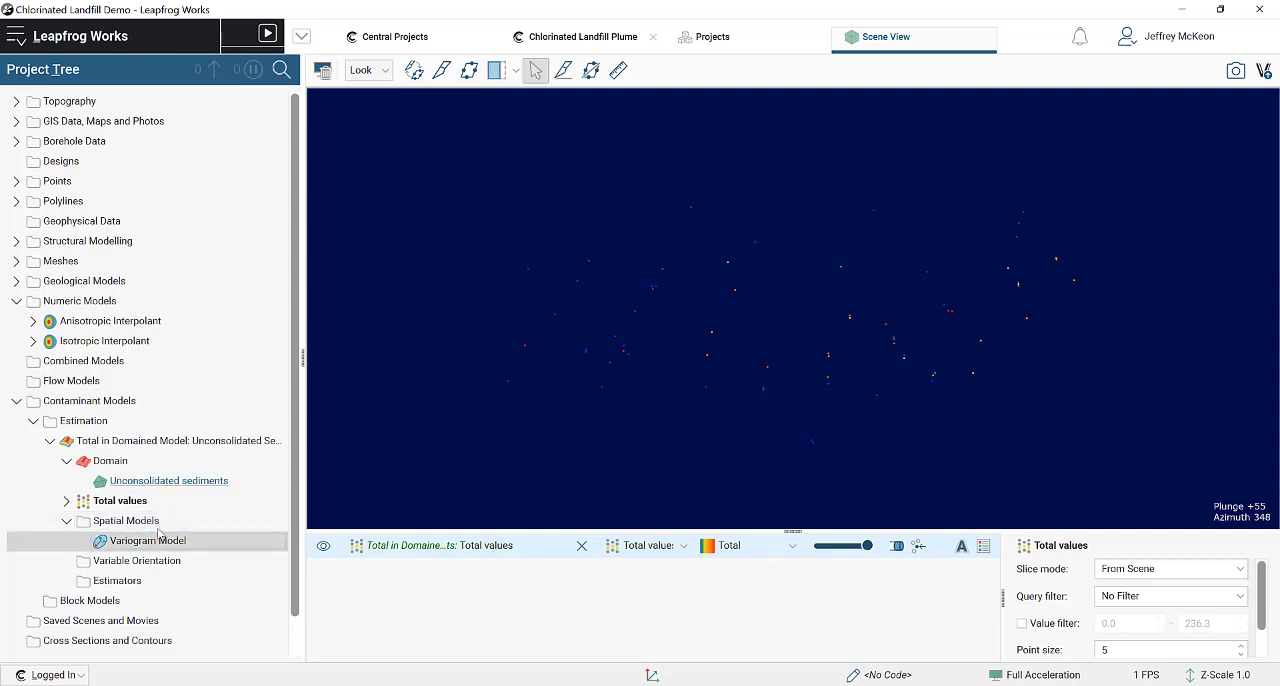
pyautogui.click(156, 522)
pyautogui.rightClick(156, 526)
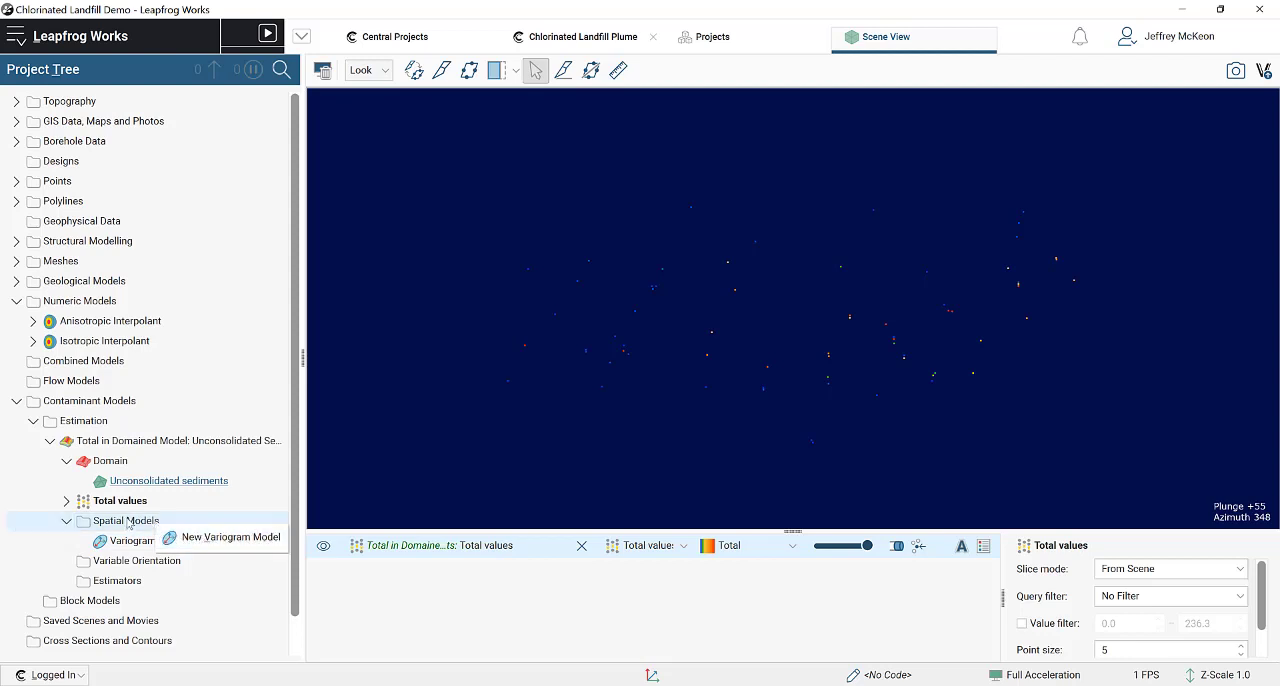
pyautogui.click(205, 540)
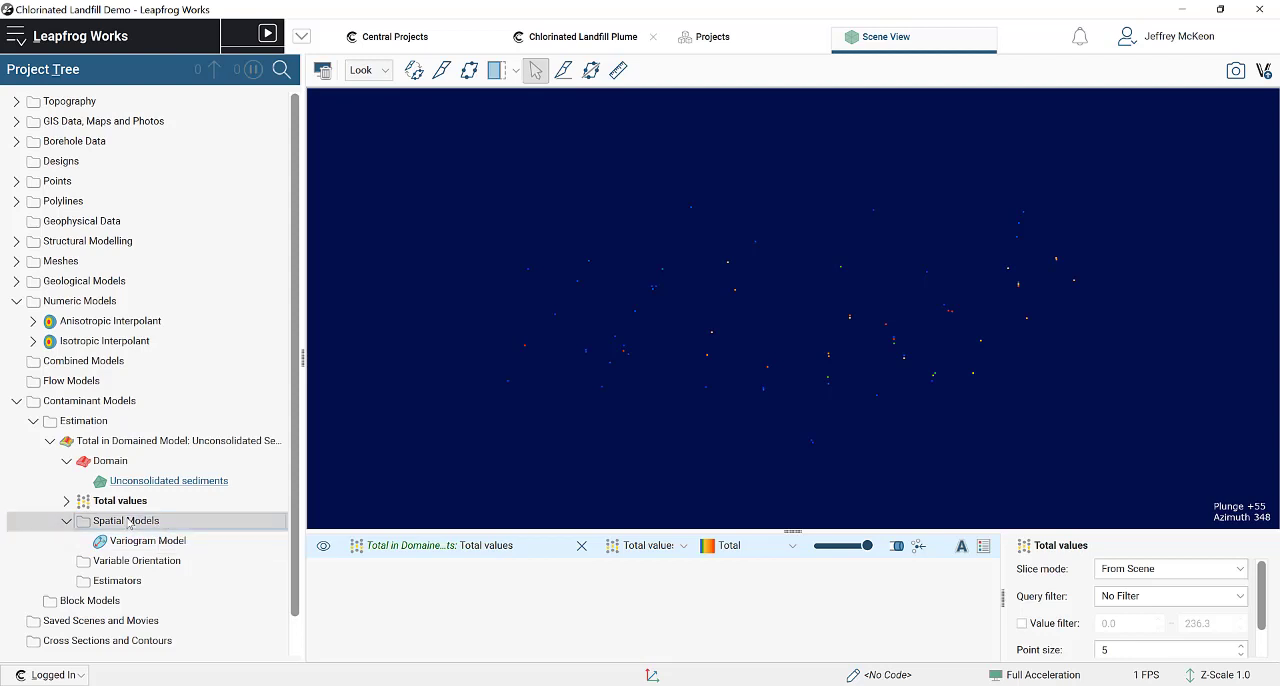
pyautogui.click(168, 563)
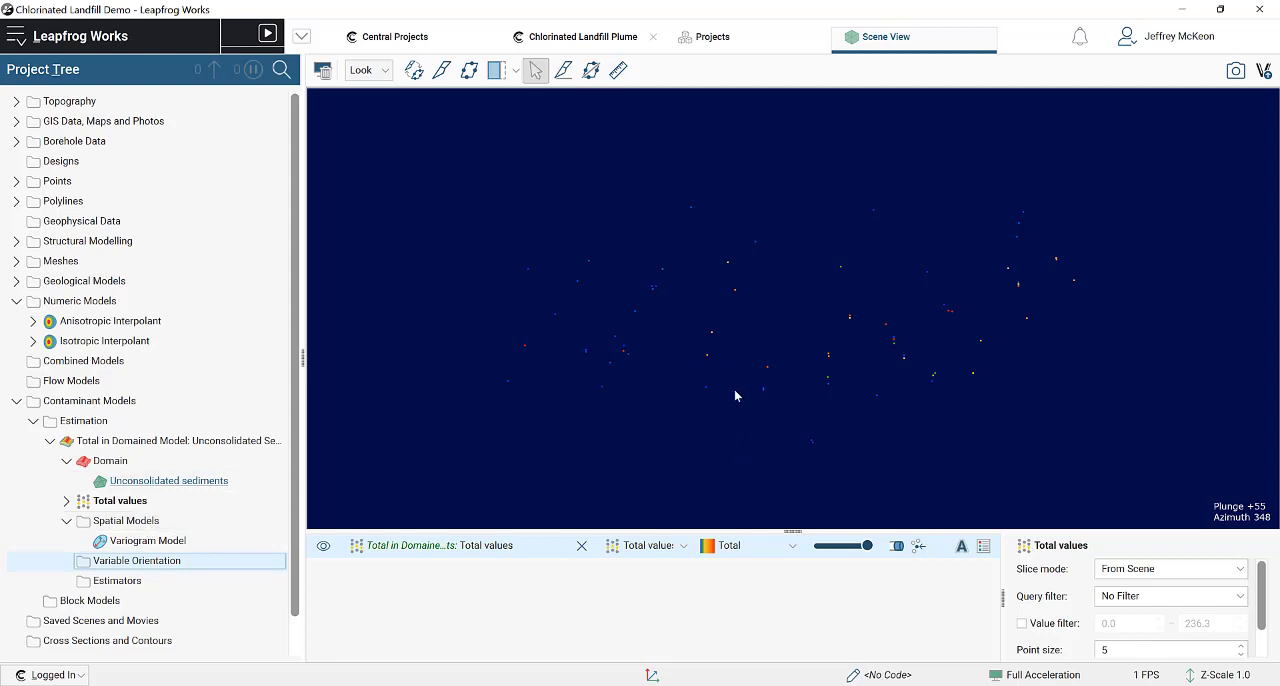
pyautogui.moveTo(716, 348); pyautogui.dragTo(1010, 304)
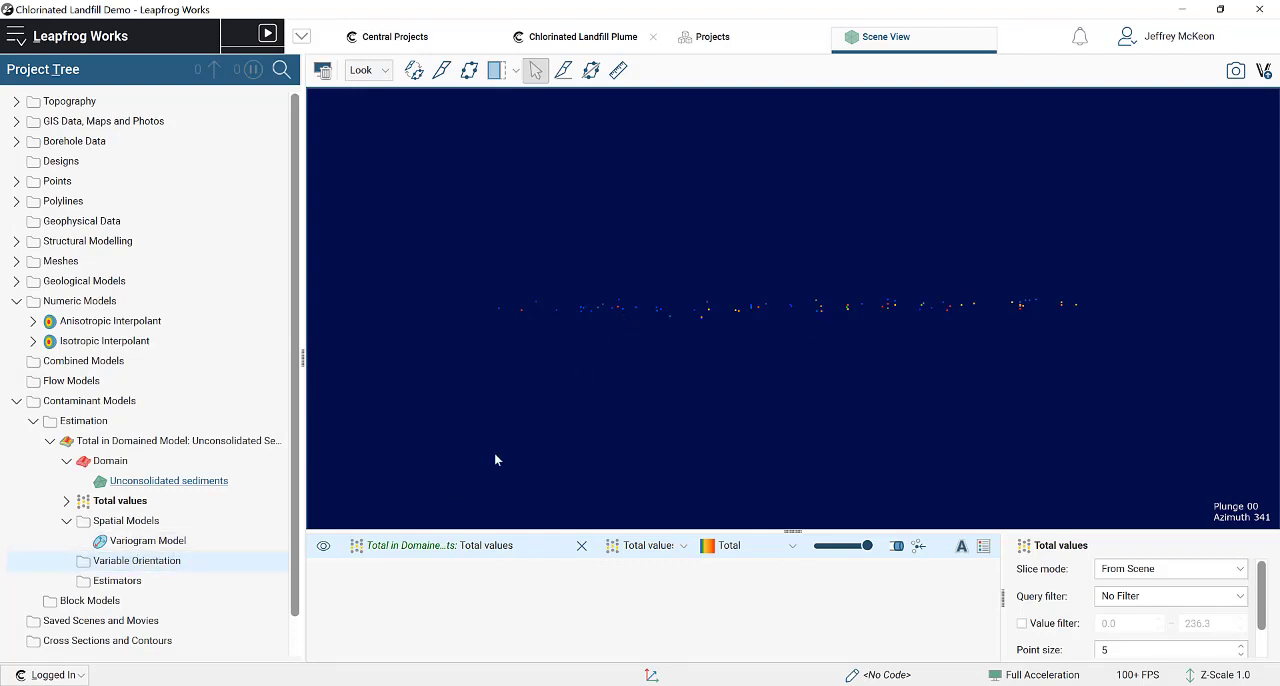
# Step: Review the estimator types available for the Unconsolidated sediments estimation without creating one
pyautogui.click(146, 588)
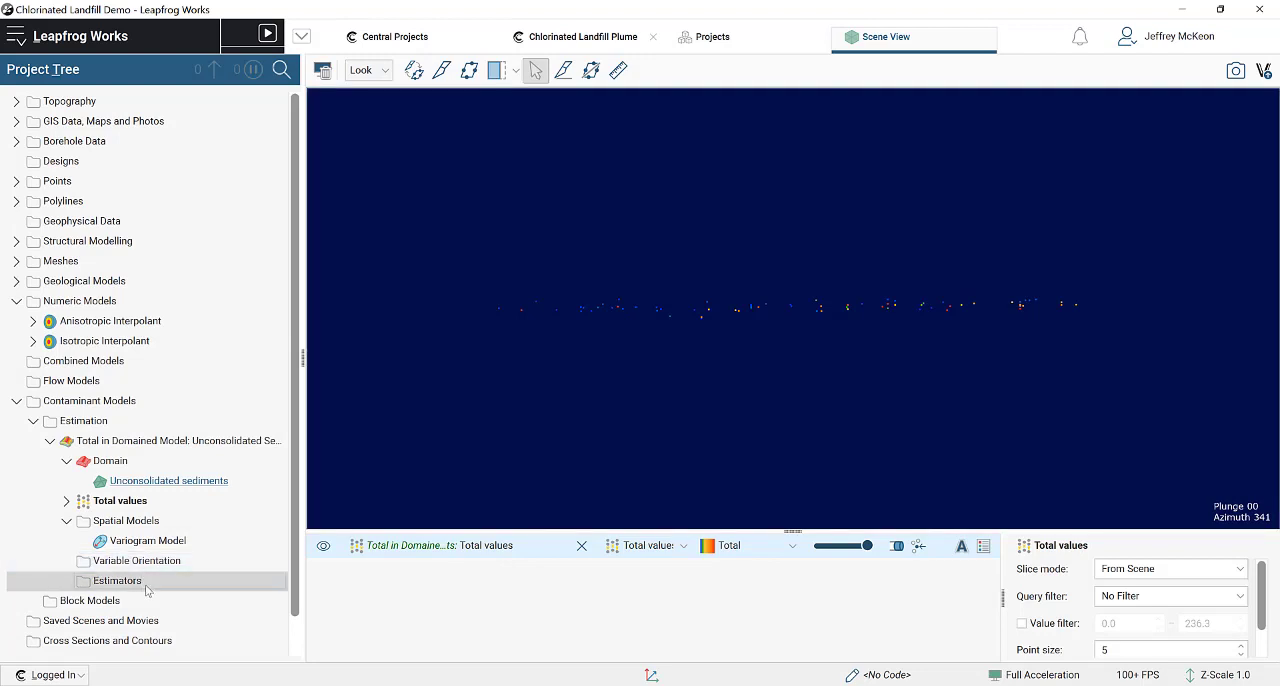
pyautogui.rightClick(174, 584)
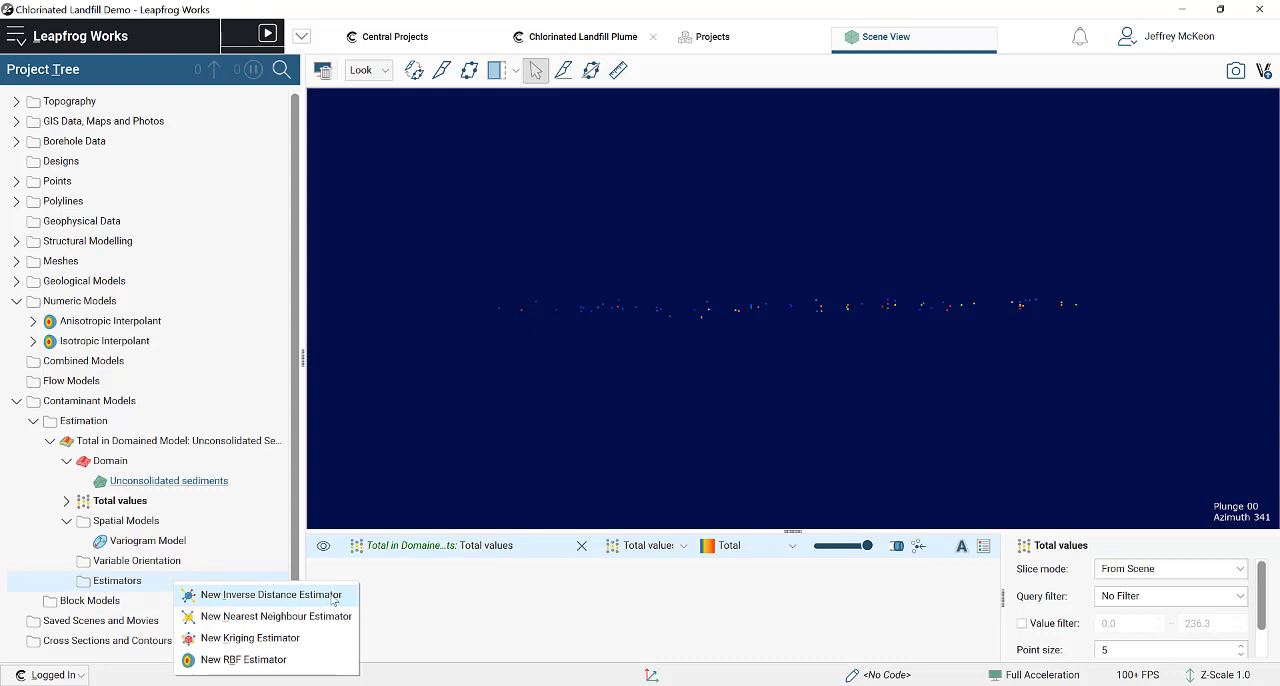
pyautogui.click(307, 665)
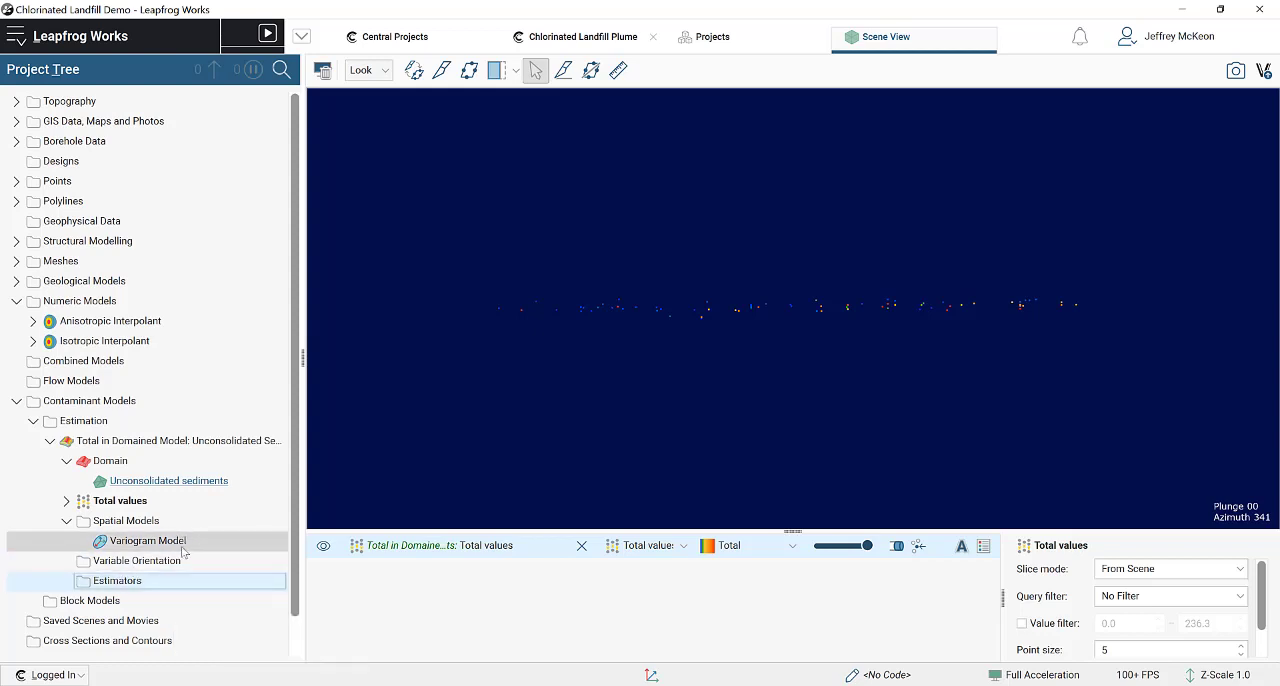
# Step: Open the estimation's Variogram Model and show the Anisotropic Interpolant's trend settings beside its direction values
pyautogui.click(128, 542)
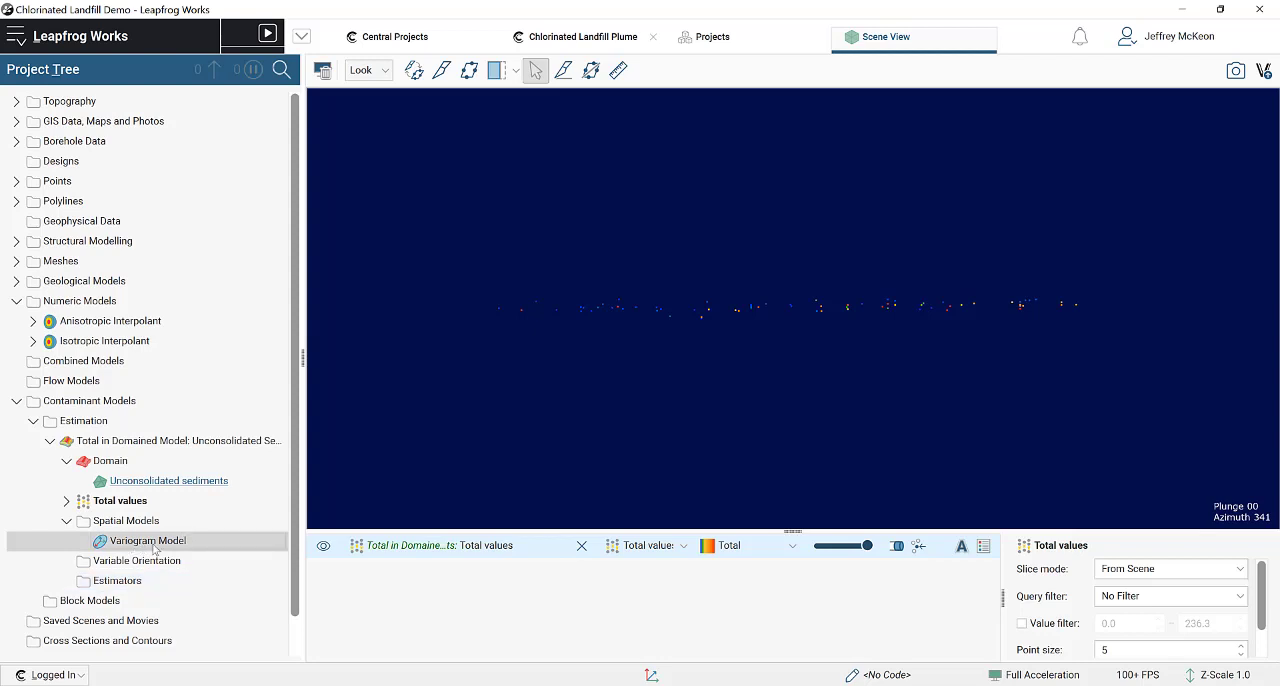
pyautogui.doubleClick(154, 545)
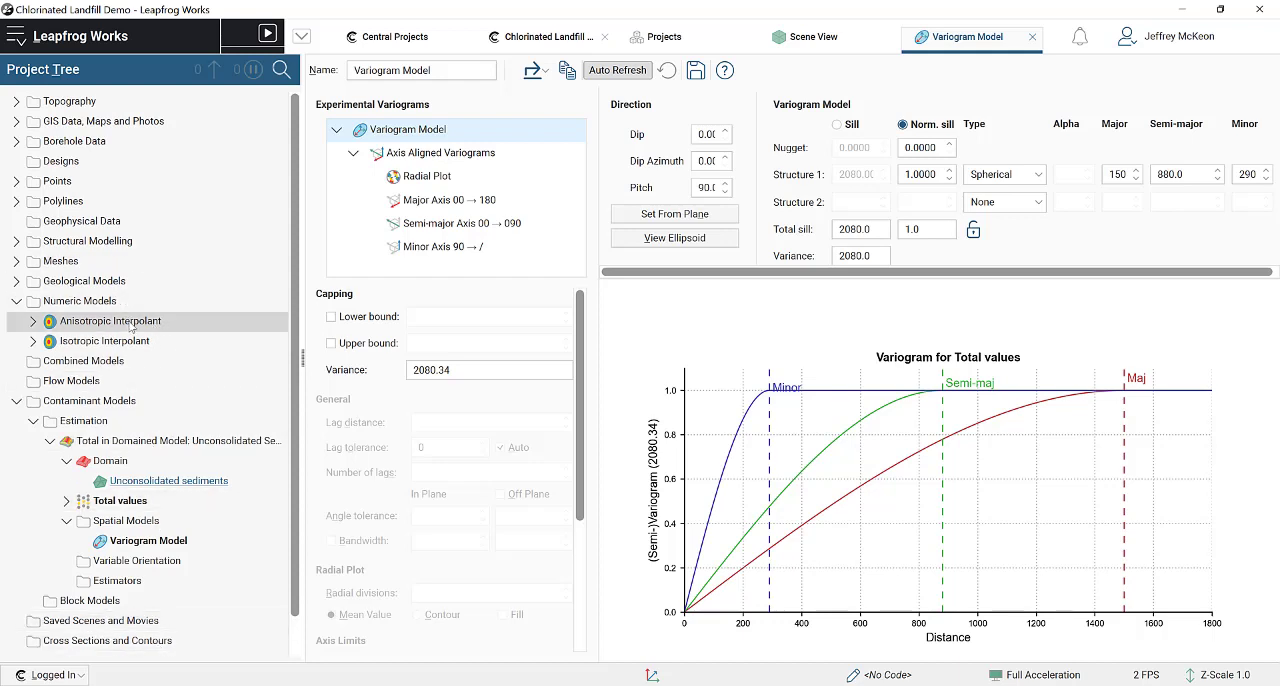
pyautogui.click(34, 321)
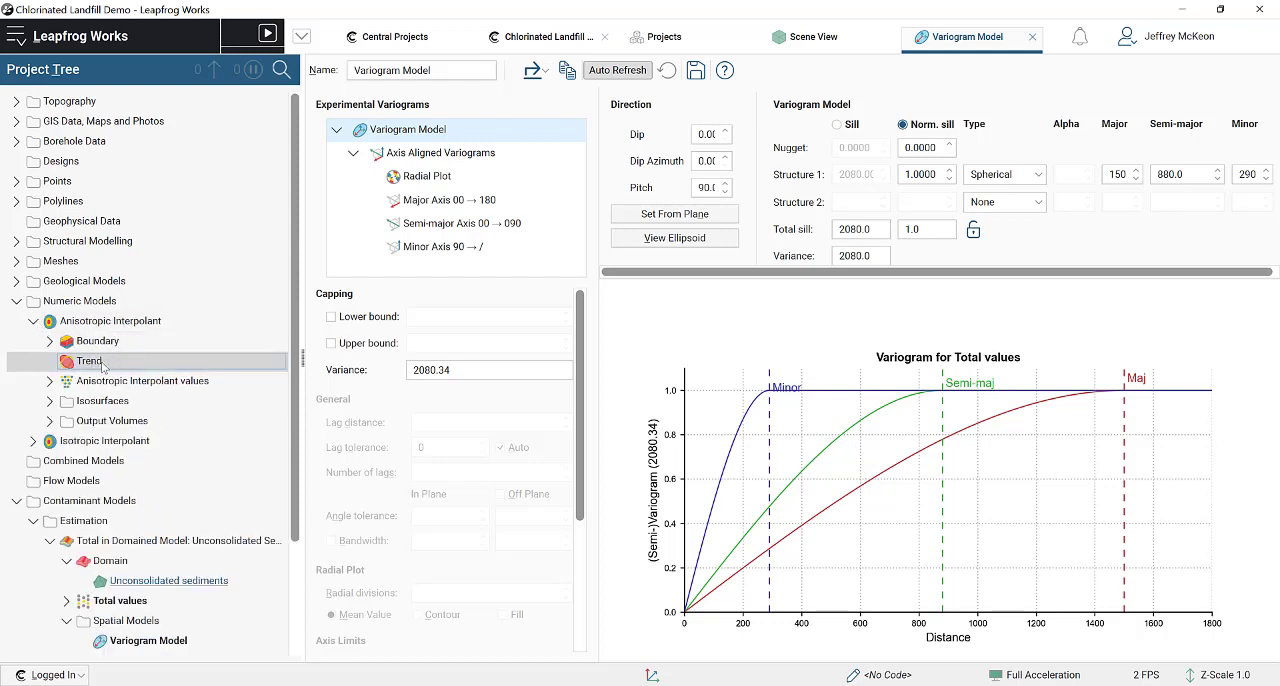
pyautogui.doubleClick(103, 366)
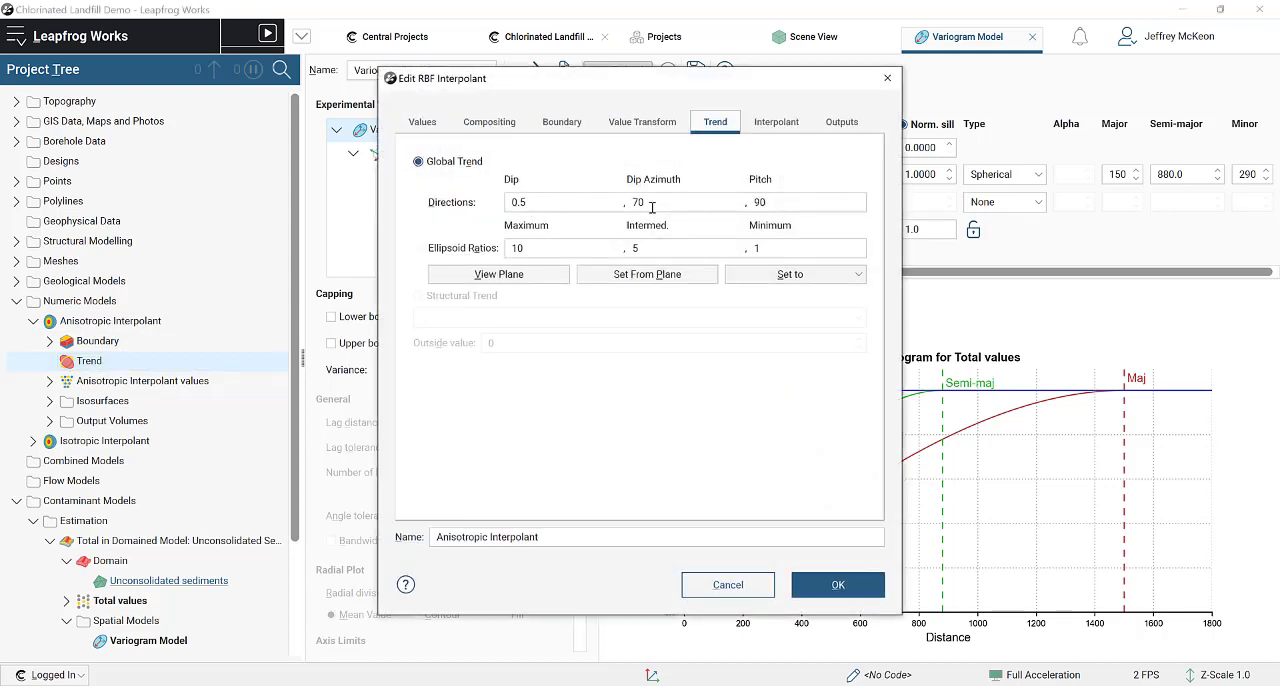
pyautogui.moveTo(767, 84); pyautogui.dragTo(716, 236)
# Step: Set the variogram direction to dip 0.5 and dip azimuth 70 with pitch 90, and close the interpolant's trend settings
pyautogui.click(707, 133)
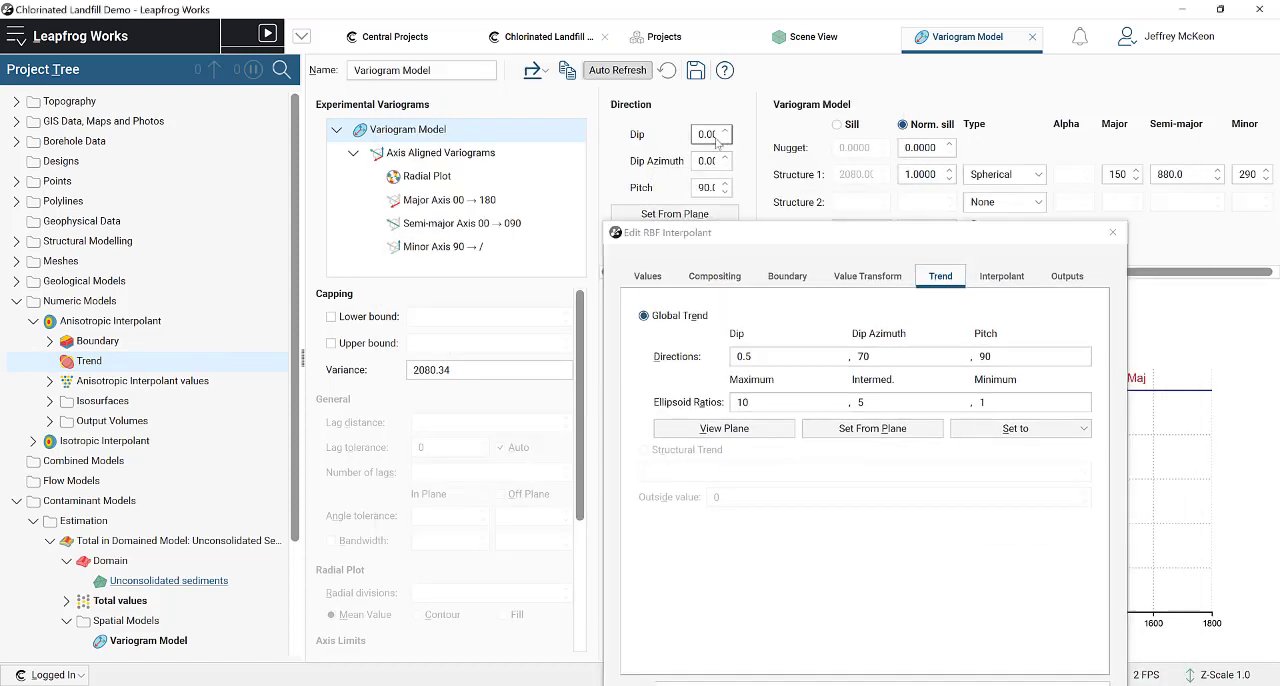
pyautogui.click(714, 135)
pyautogui.press('BackSpace')
pyautogui.press('BackSpace')
pyautogui.press('BackSpace')
pyautogui.click(708, 160)
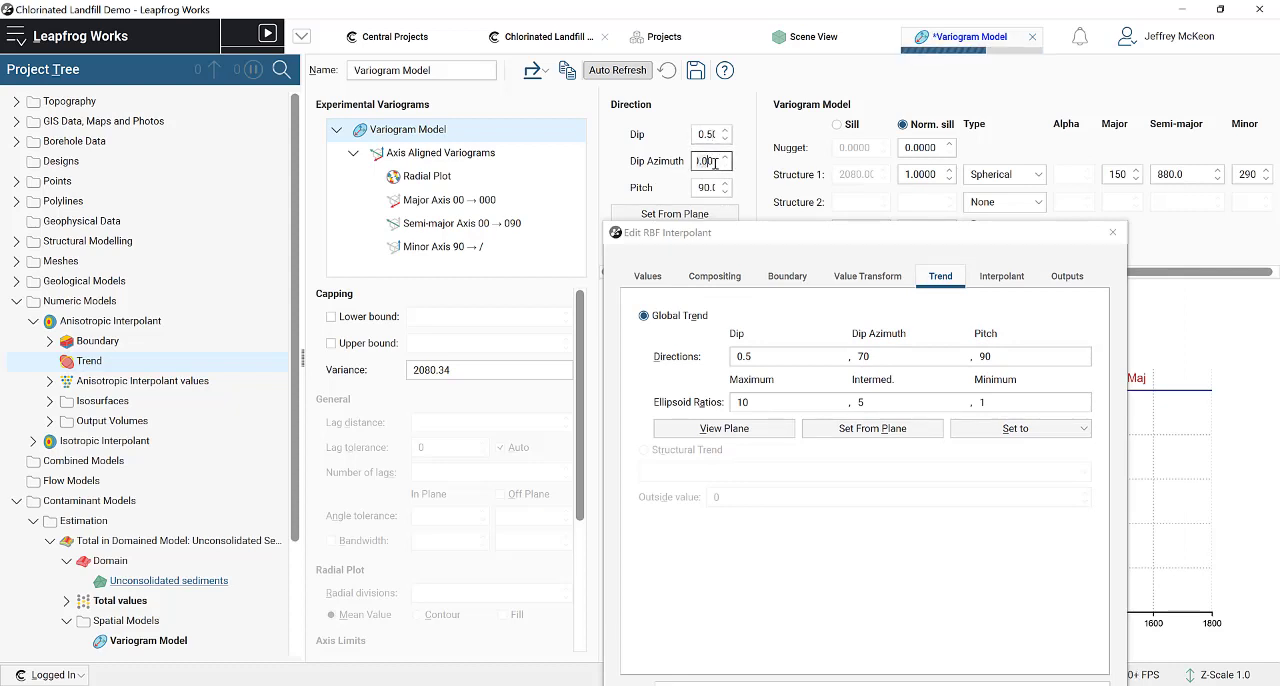
pyautogui.press('BackSpace')
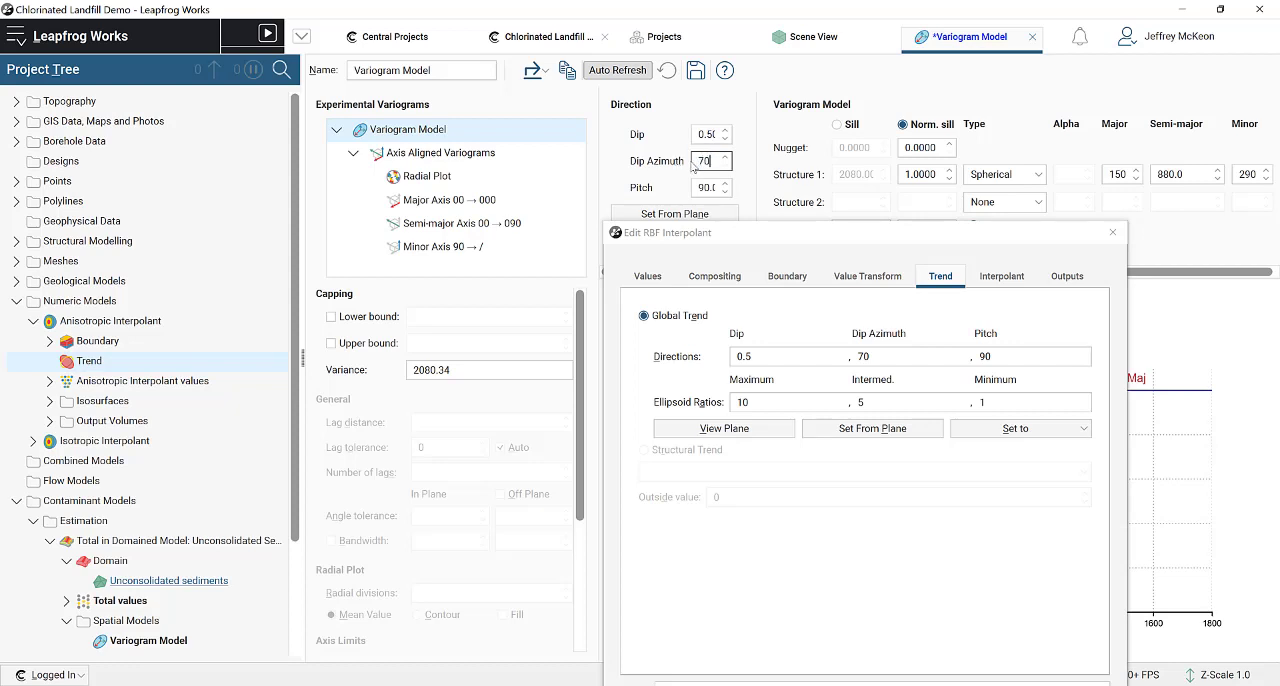
pyautogui.click(711, 189)
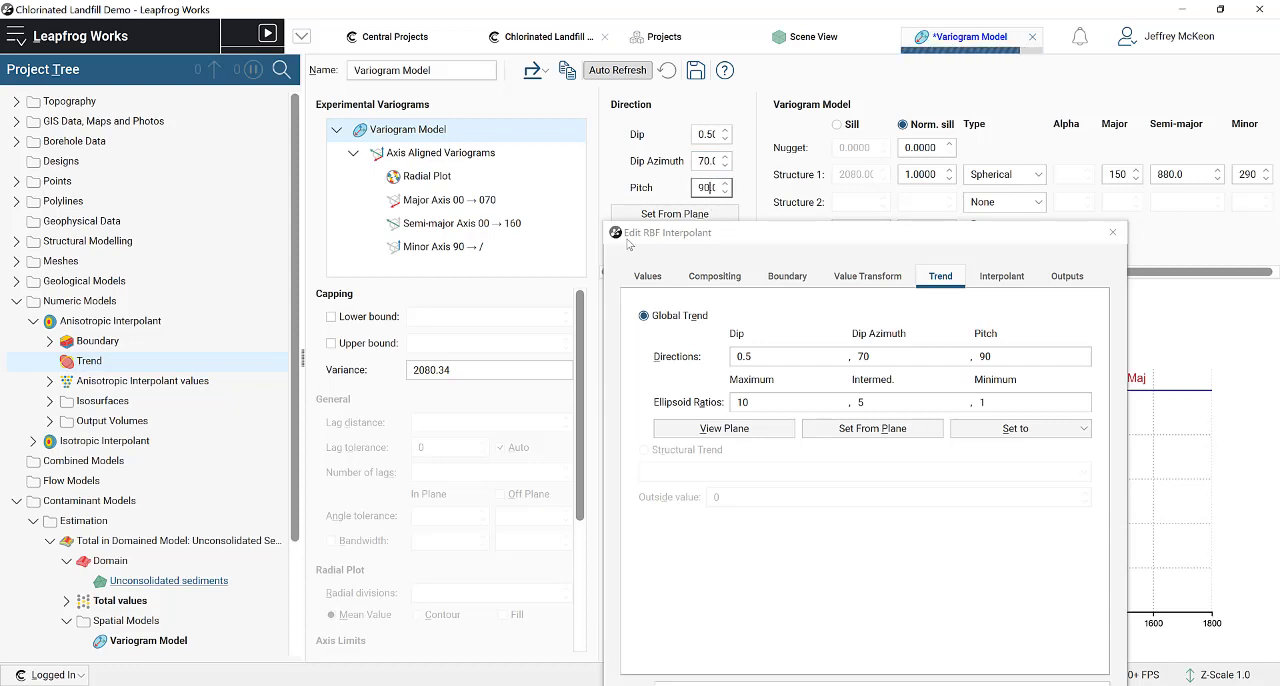
pyautogui.moveTo(628, 244); pyautogui.dragTo(521, 243)
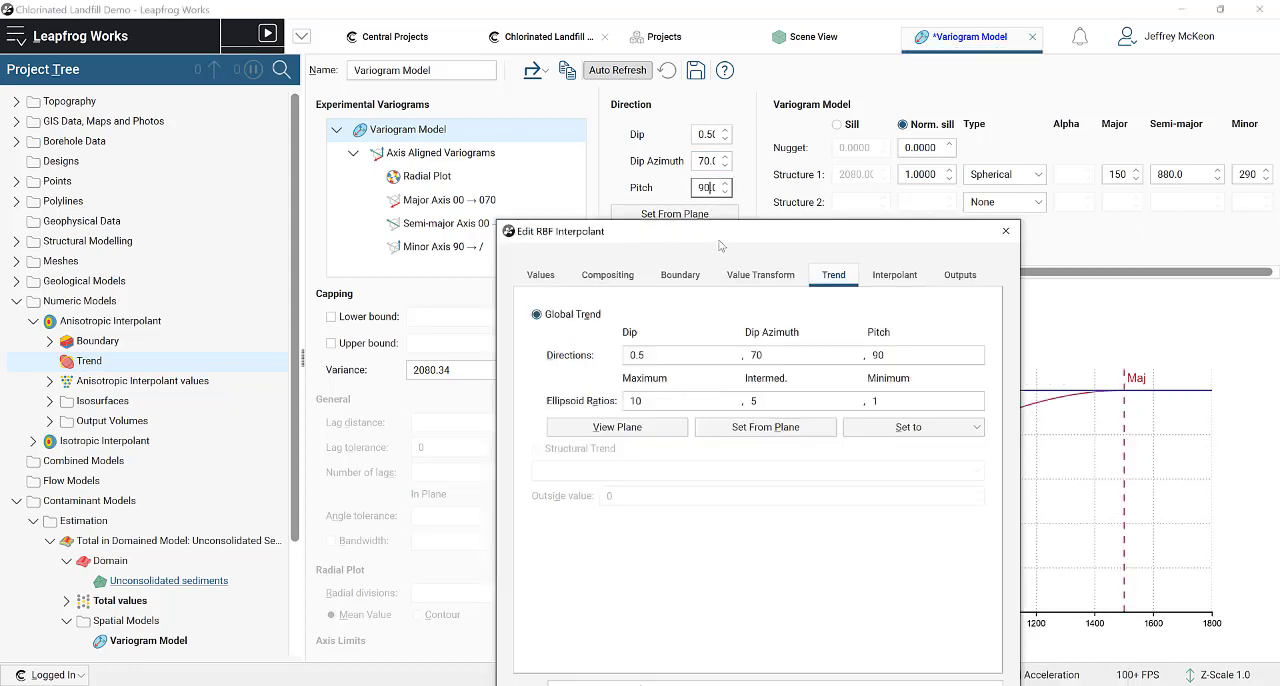
pyautogui.click(1006, 232)
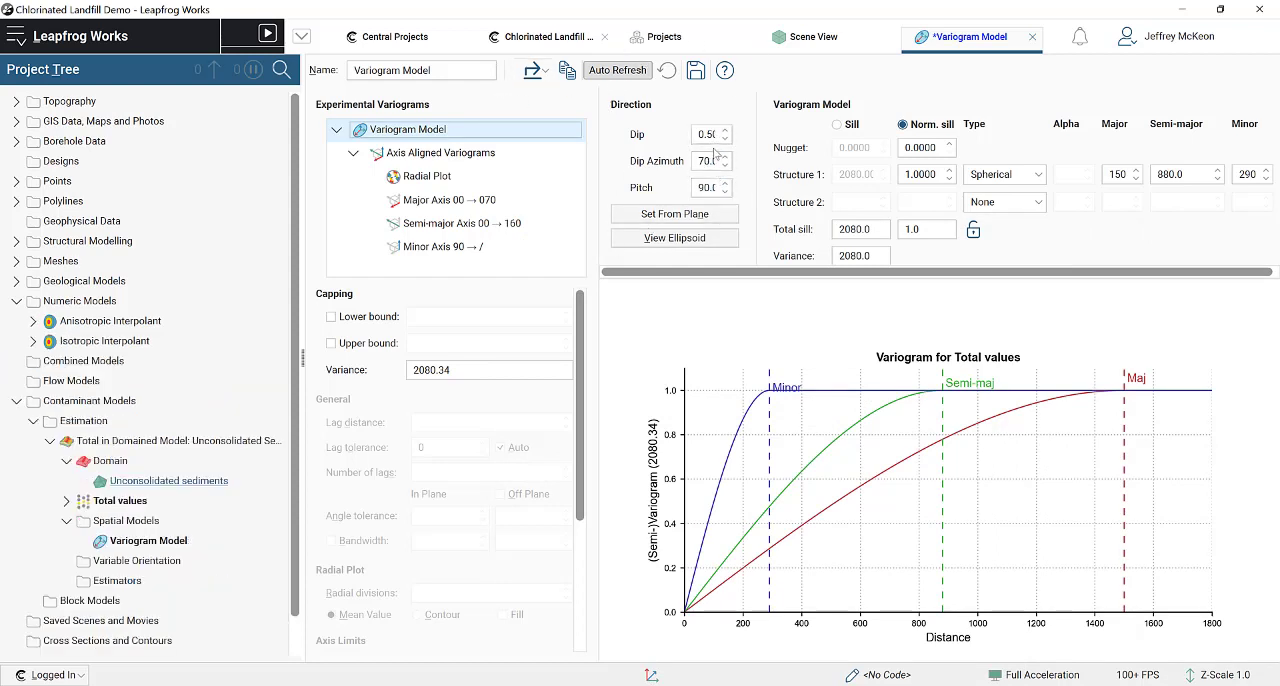
# Step: Display the variogram ellipsoid in the scene and set the Total values point size to 15
pyautogui.click(681, 242)
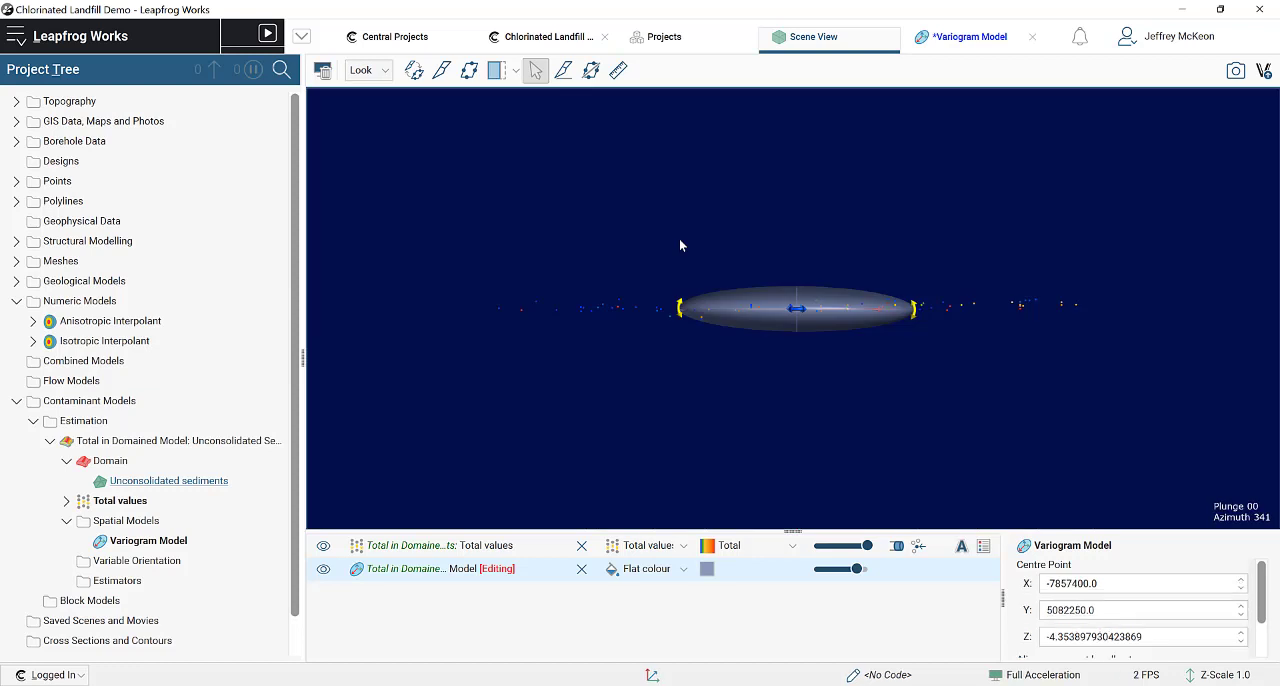
pyautogui.moveTo(757, 330); pyautogui.dragTo(771, 449)
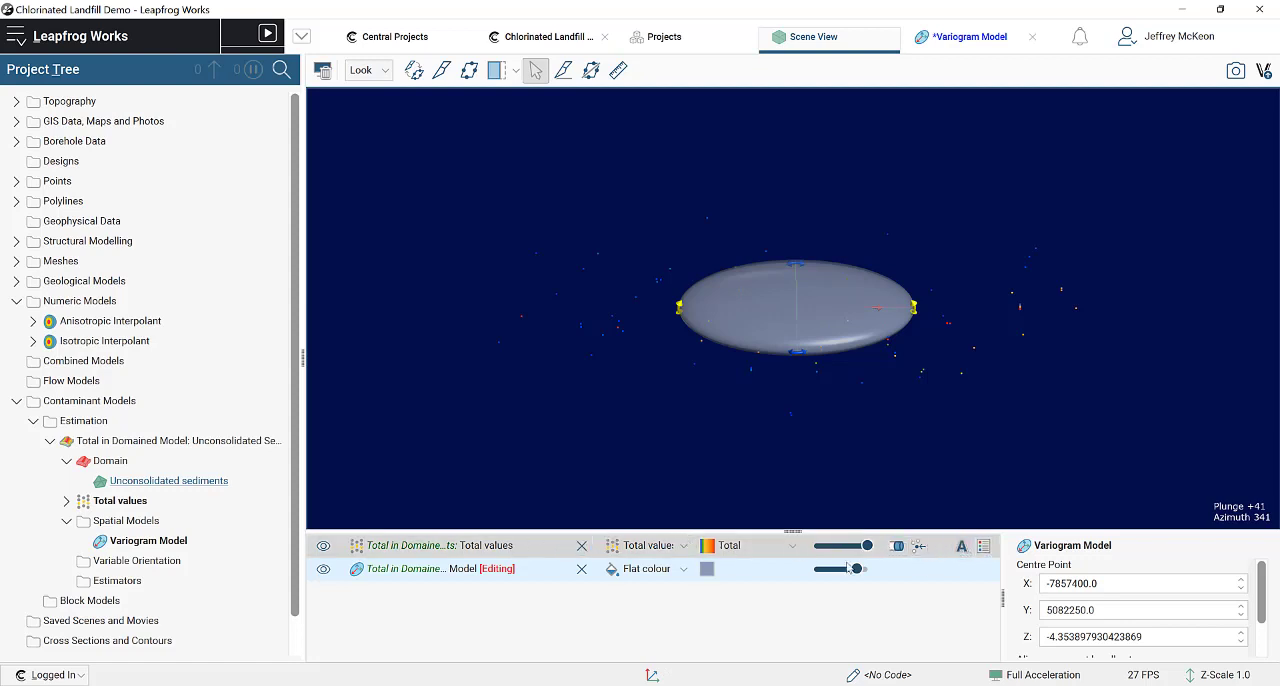
pyautogui.click(526, 550)
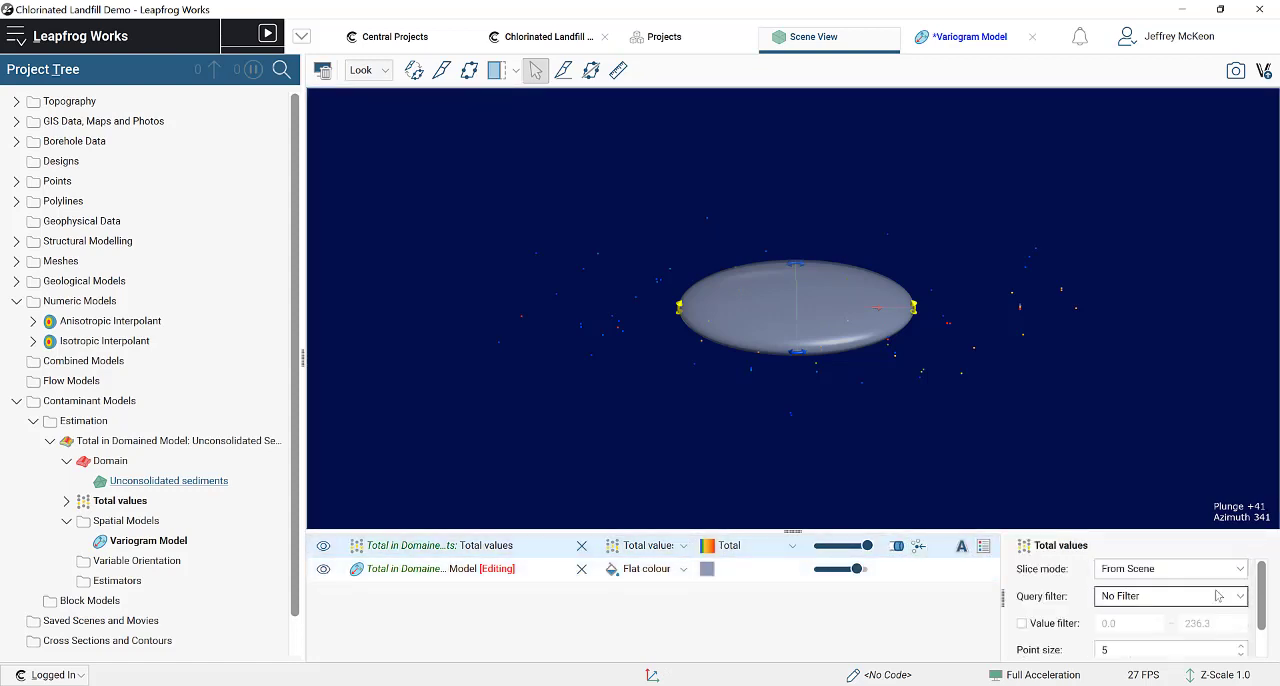
pyautogui.click(1243, 646)
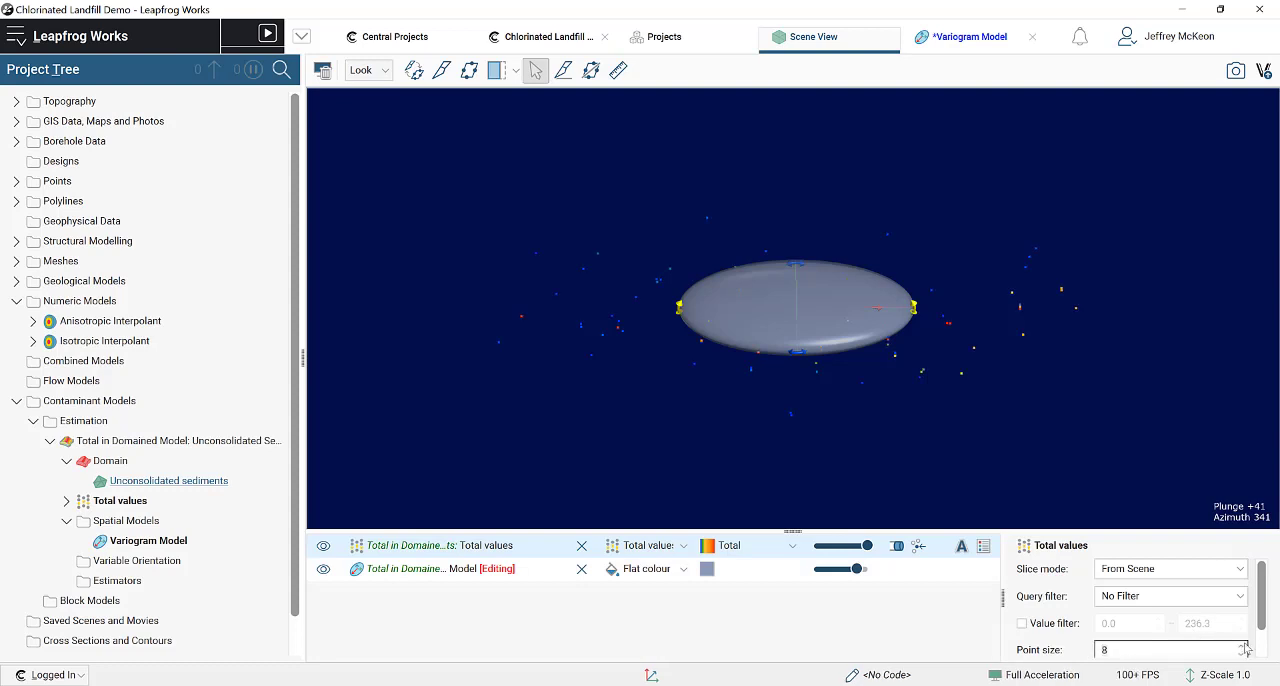
pyautogui.click(1244, 645)
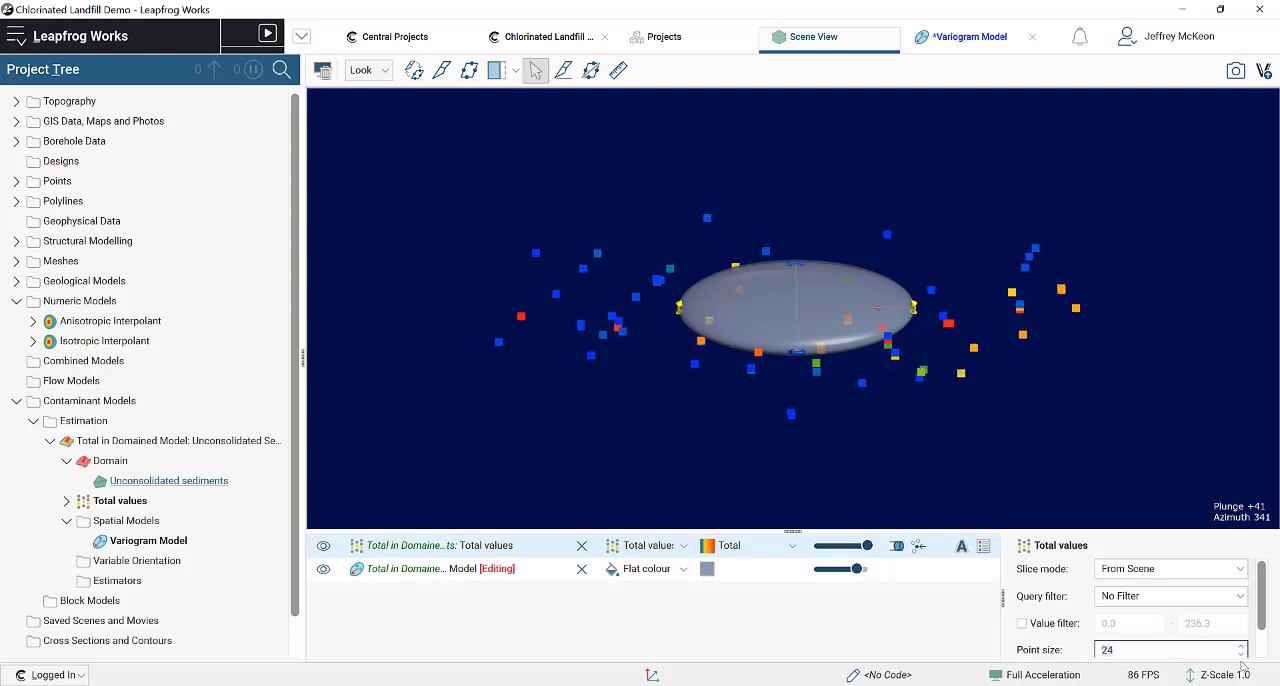
pyautogui.click(1242, 656)
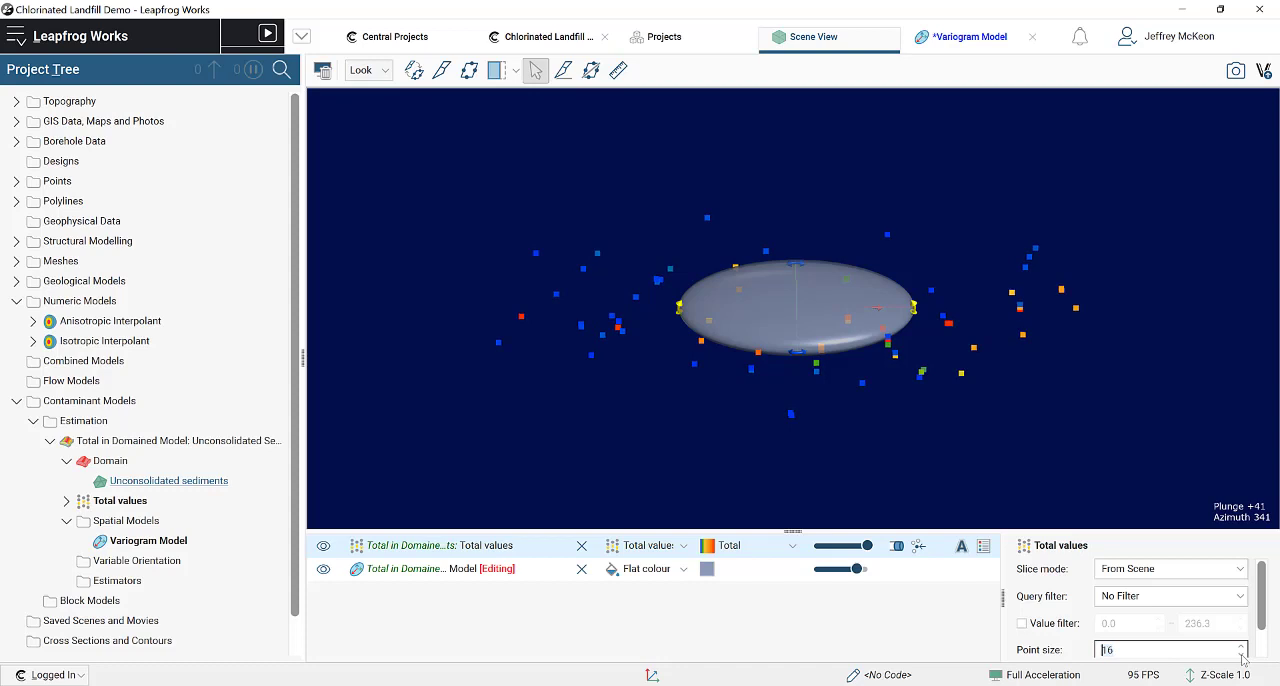
pyautogui.click(1241, 656)
# Step: Examine the variogram ellipsoid's shape and orientation against the Total values points from the side and from above
pyautogui.moveTo(829, 456); pyautogui.dragTo(822, 290)
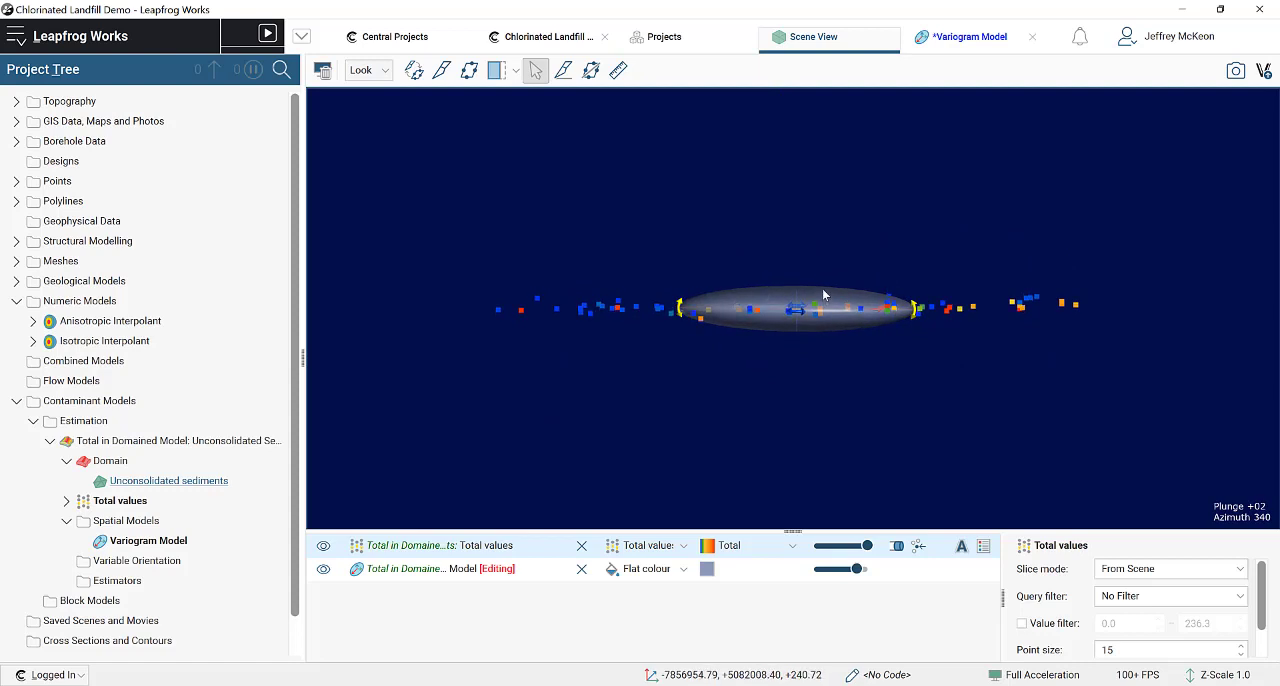
pyautogui.moveTo(824, 314)
pyautogui.mouseDown()
pyautogui.moveTo(675, 311)
pyautogui.moveTo(843, 320)
pyautogui.mouseUp()
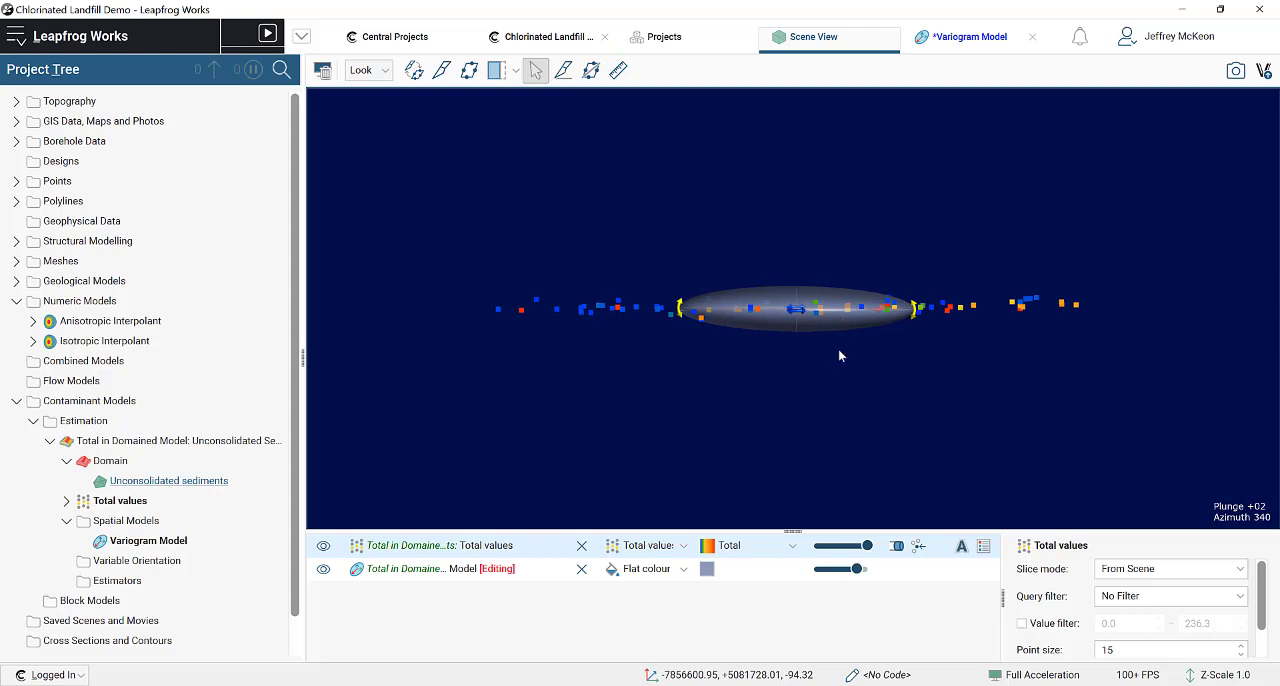
pyautogui.moveTo(825, 462); pyautogui.dragTo(877, 320)
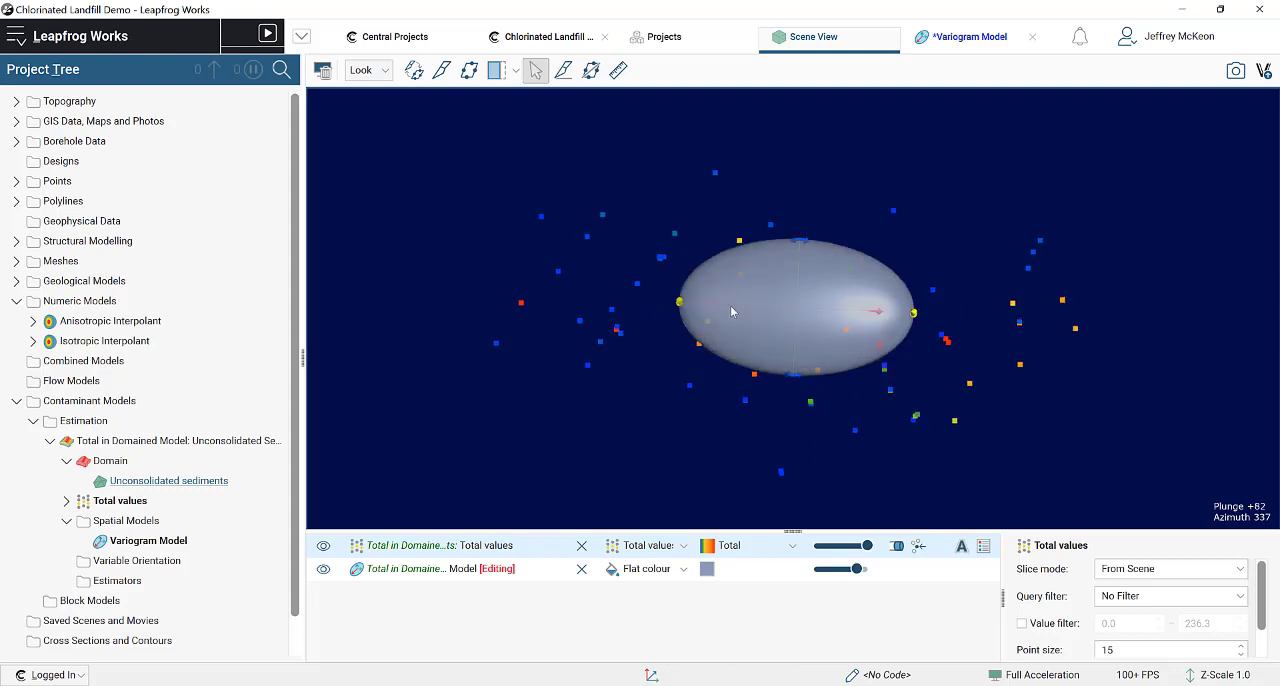
pyautogui.moveTo(787, 328)
pyautogui.mouseDown()
pyautogui.moveTo(776, 260)
pyautogui.moveTo(771, 371)
pyautogui.moveTo(797, 309)
pyautogui.mouseUp()
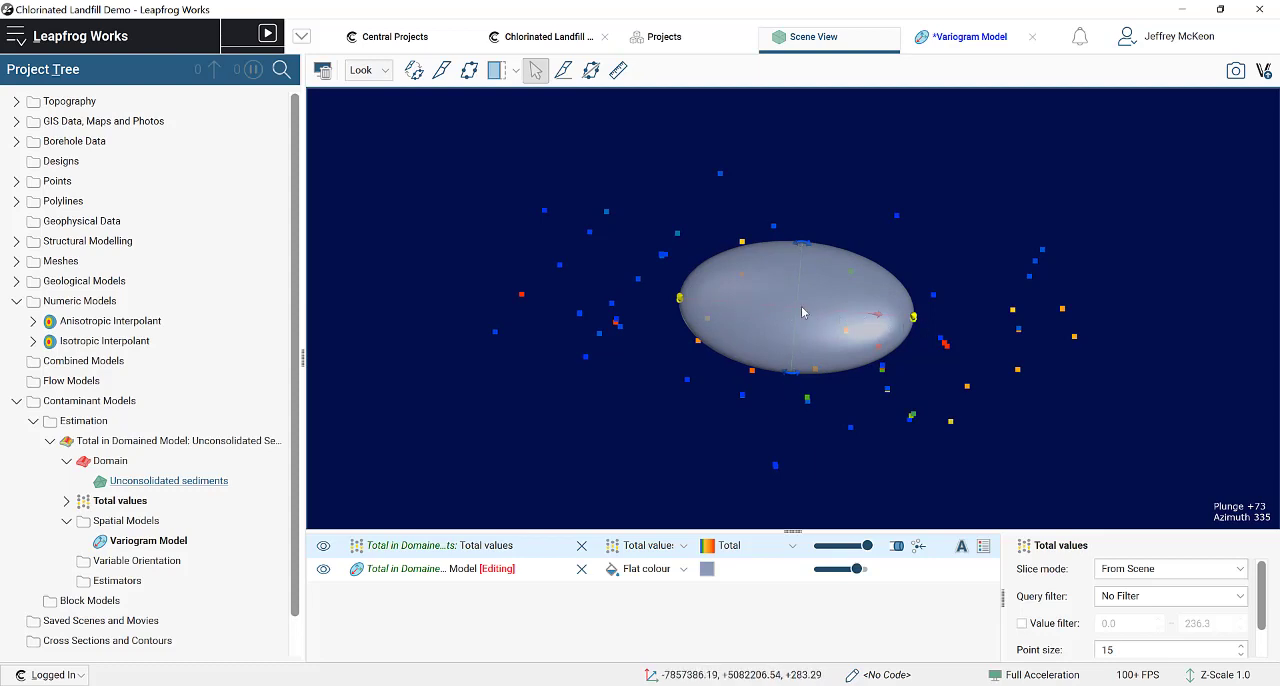
pyautogui.click(946, 344)
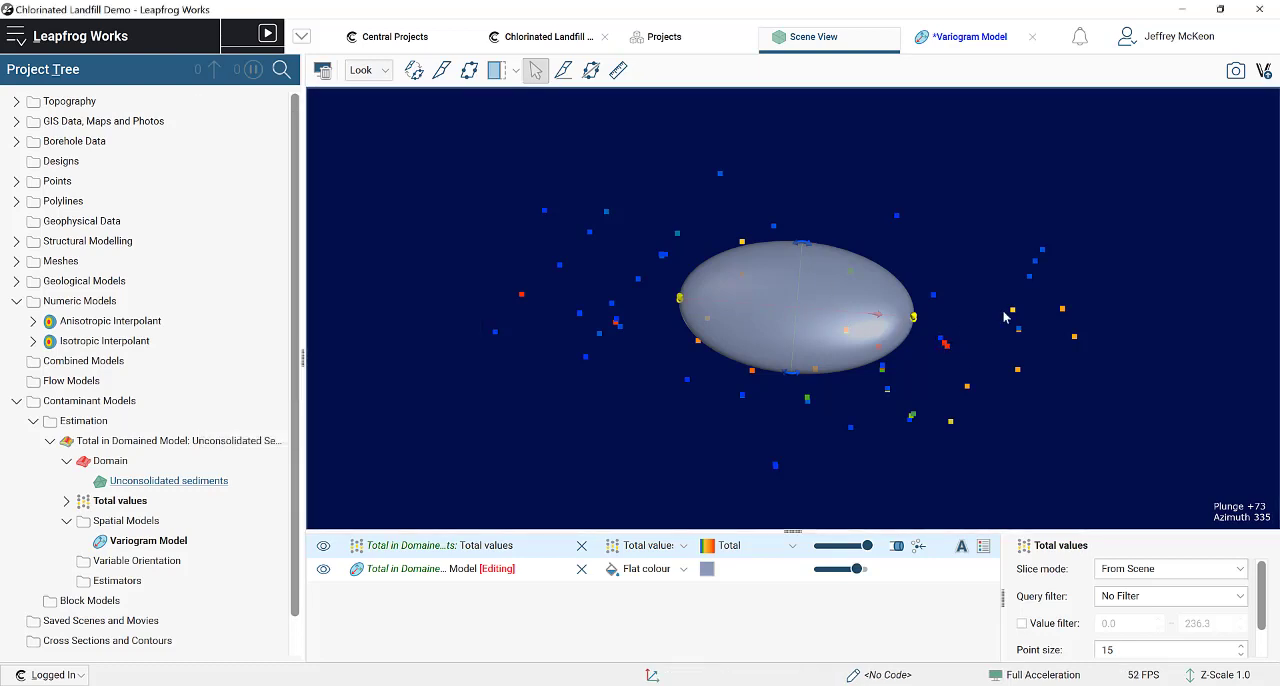
pyautogui.click(945, 346)
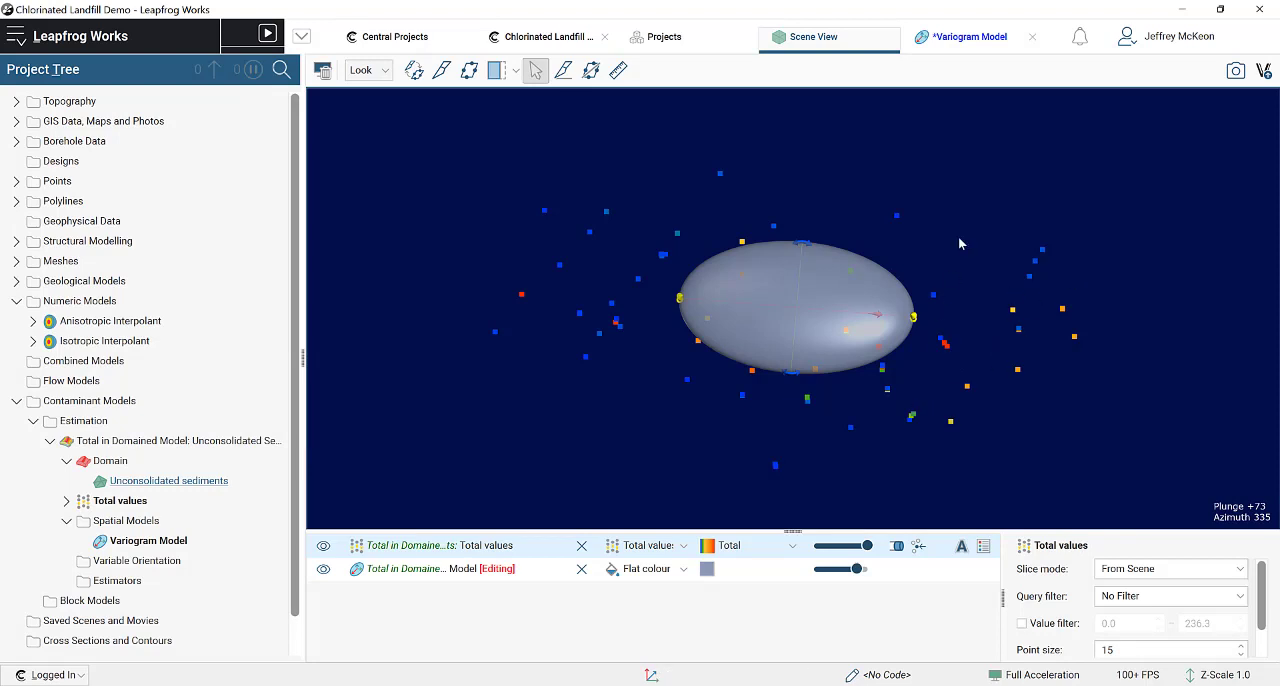
pyautogui.moveTo(829, 474); pyautogui.dragTo(792, 312)
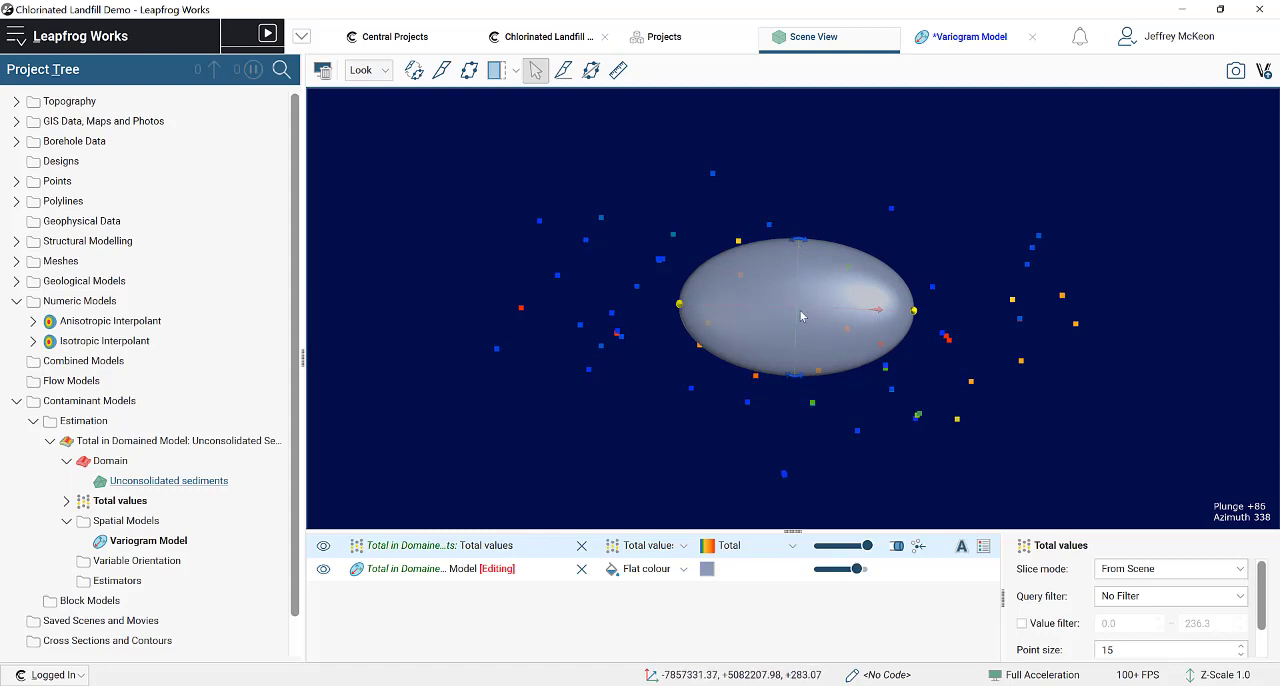
pyautogui.moveTo(798, 417); pyautogui.dragTo(865, 330)
pyautogui.scroll(10, 865, 330)
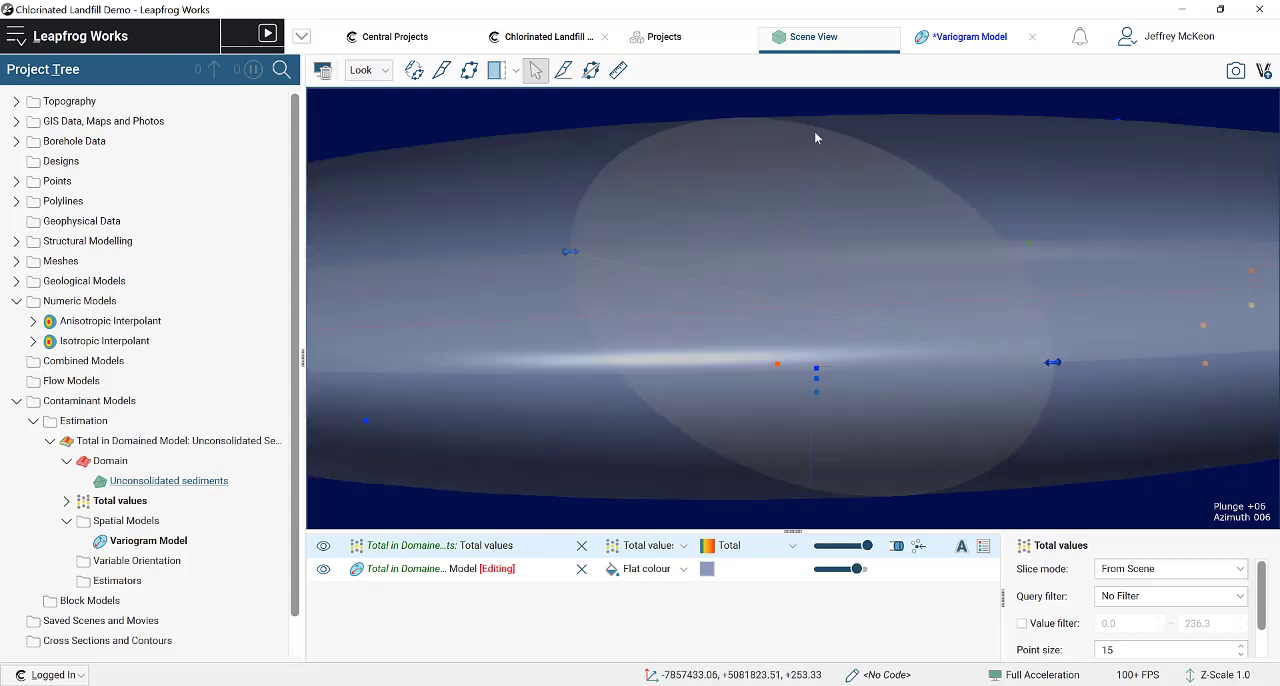
pyautogui.moveTo(888, 362); pyautogui.dragTo(846, 474)
pyautogui.scroll(-8, 777, 457)
pyautogui.scroll(-3, 846, 474)
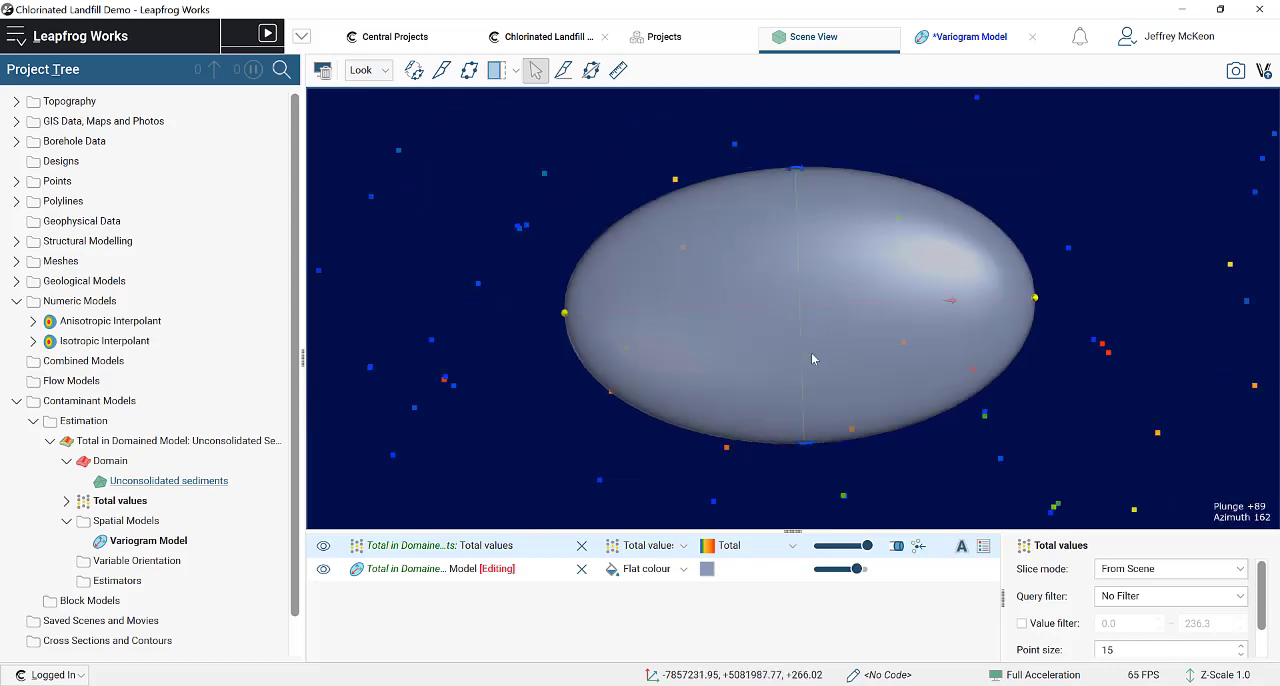
# Step: Set the lag distance of the variogram's major axis to 300
pyautogui.click(968, 37)
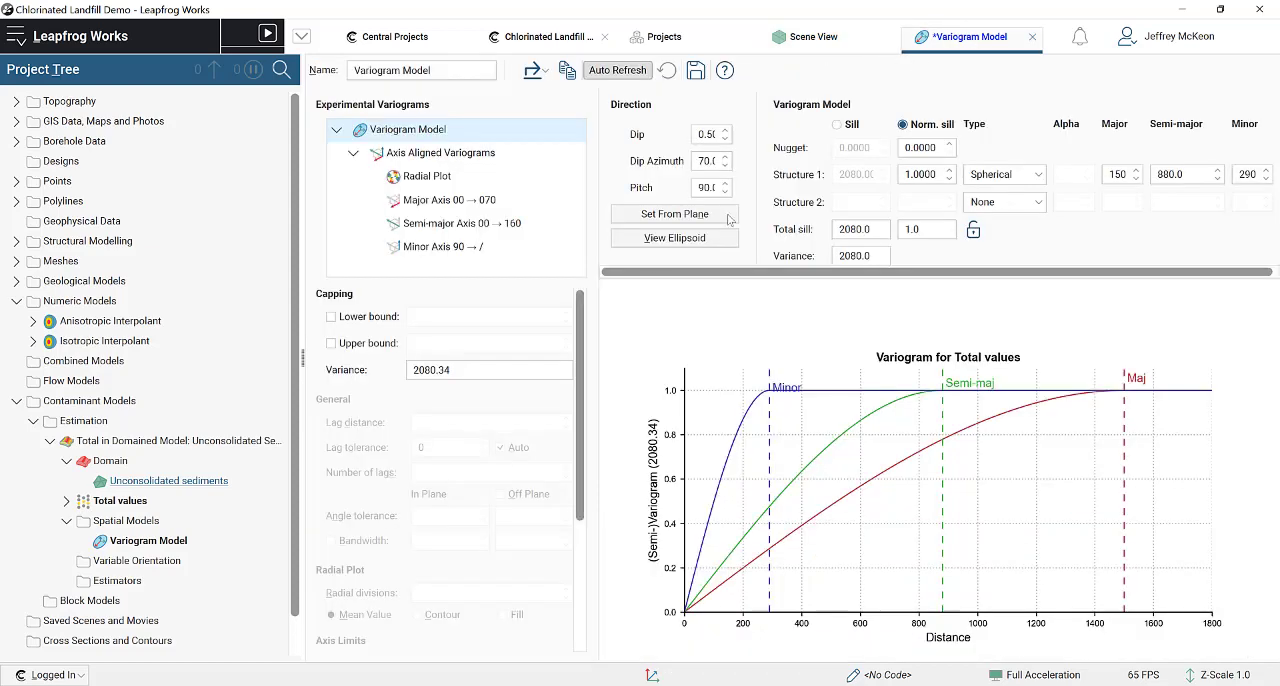
pyautogui.click(451, 205)
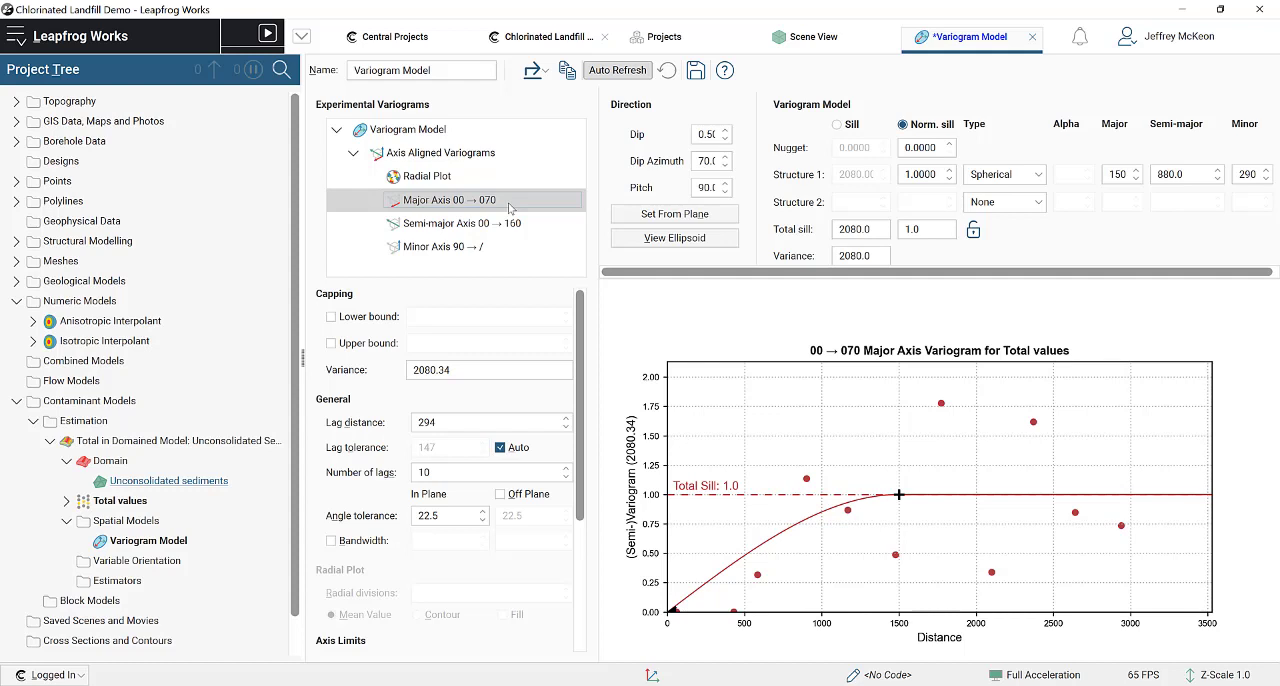
pyautogui.click(441, 423)
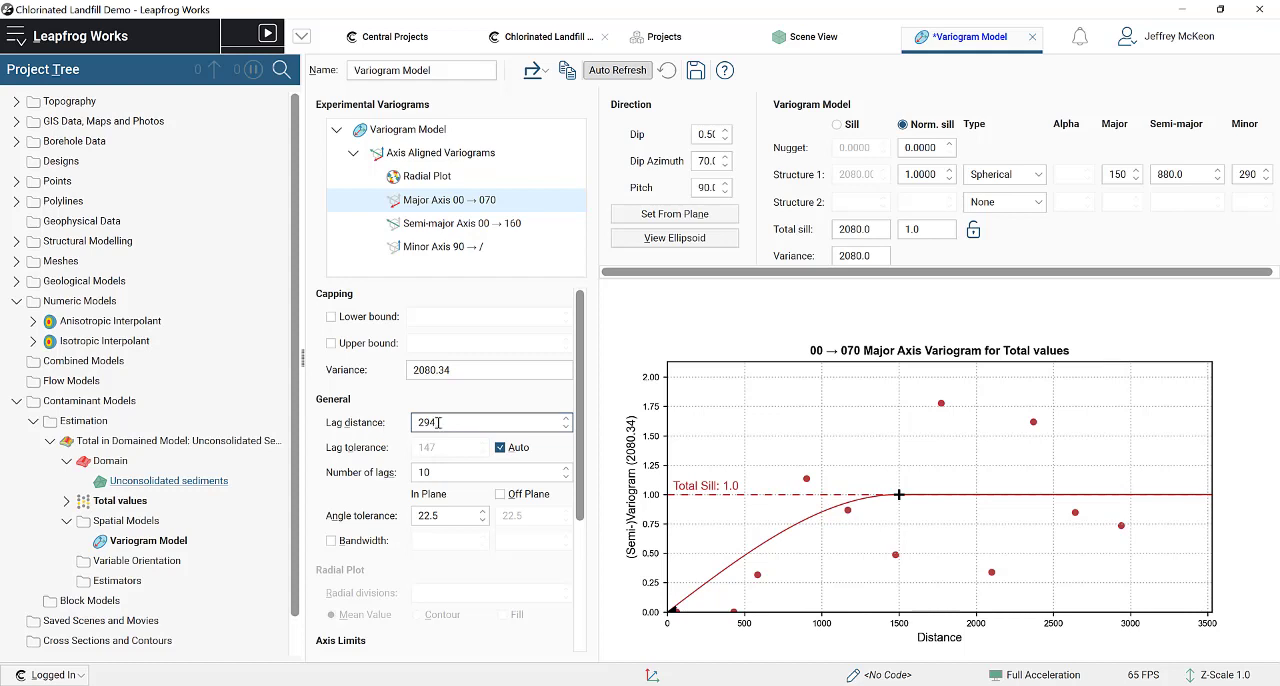
pyautogui.moveTo(439, 423); pyautogui.dragTo(408, 428)
pyautogui.write('300')
pyautogui.click(515, 371)
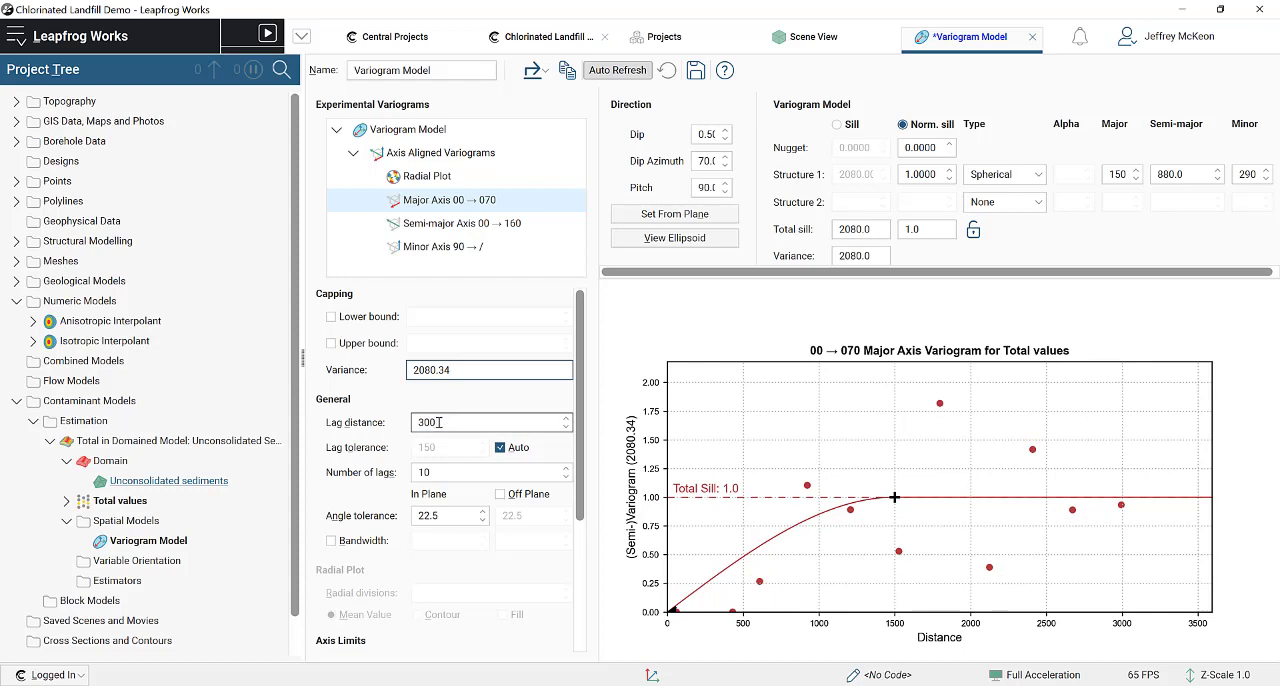
# Step: Return to the scene and lower the variogram ellipsoid's opacity to reveal the Total values points inside it
pyautogui.click(838, 40)
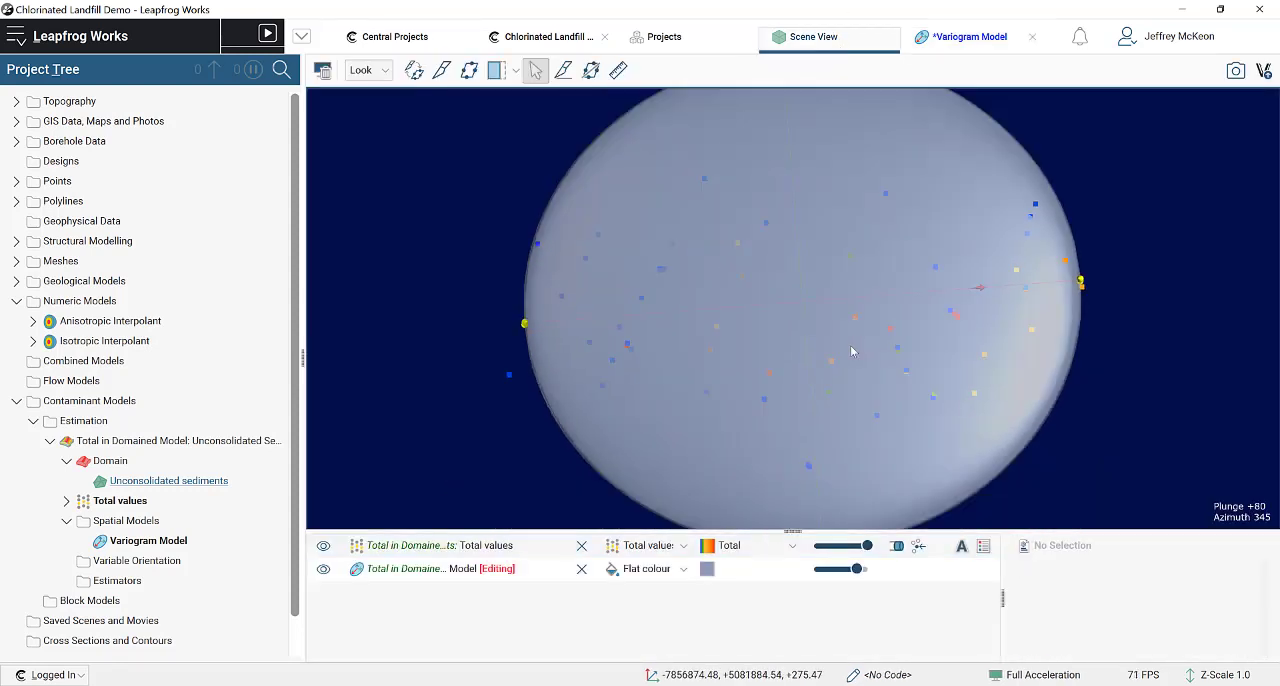
pyautogui.click(390, 574)
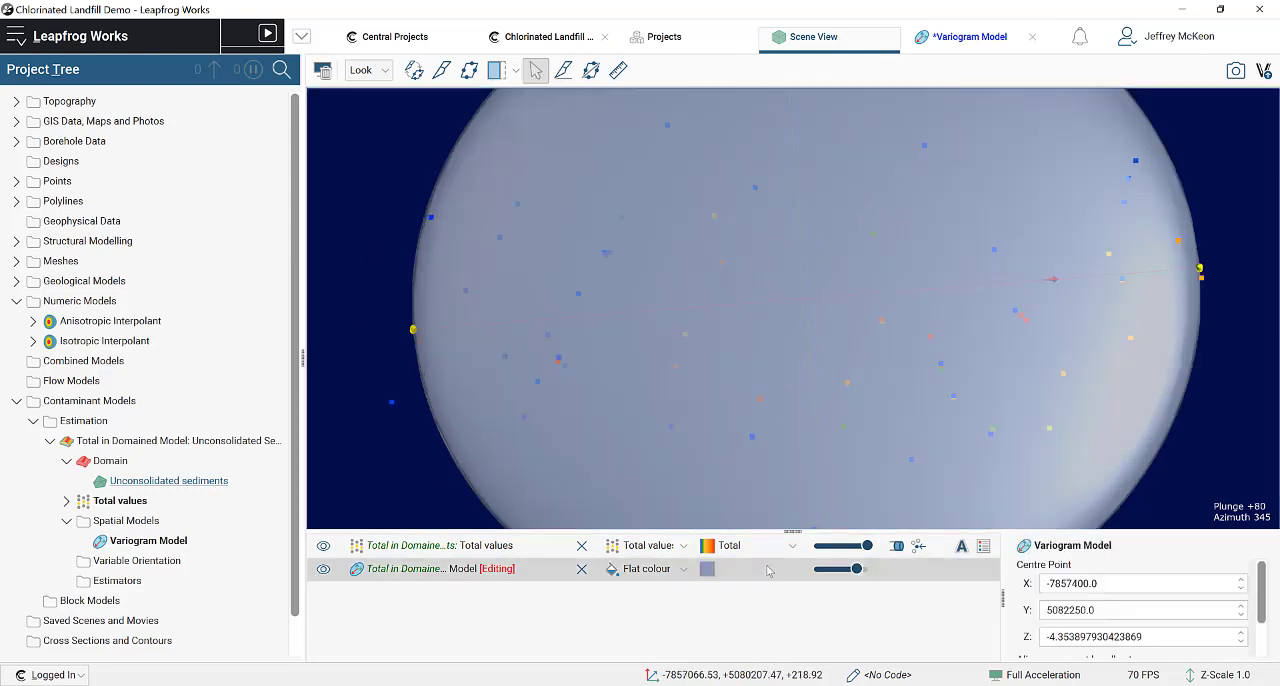
pyautogui.moveTo(842, 571); pyautogui.dragTo(835, 569)
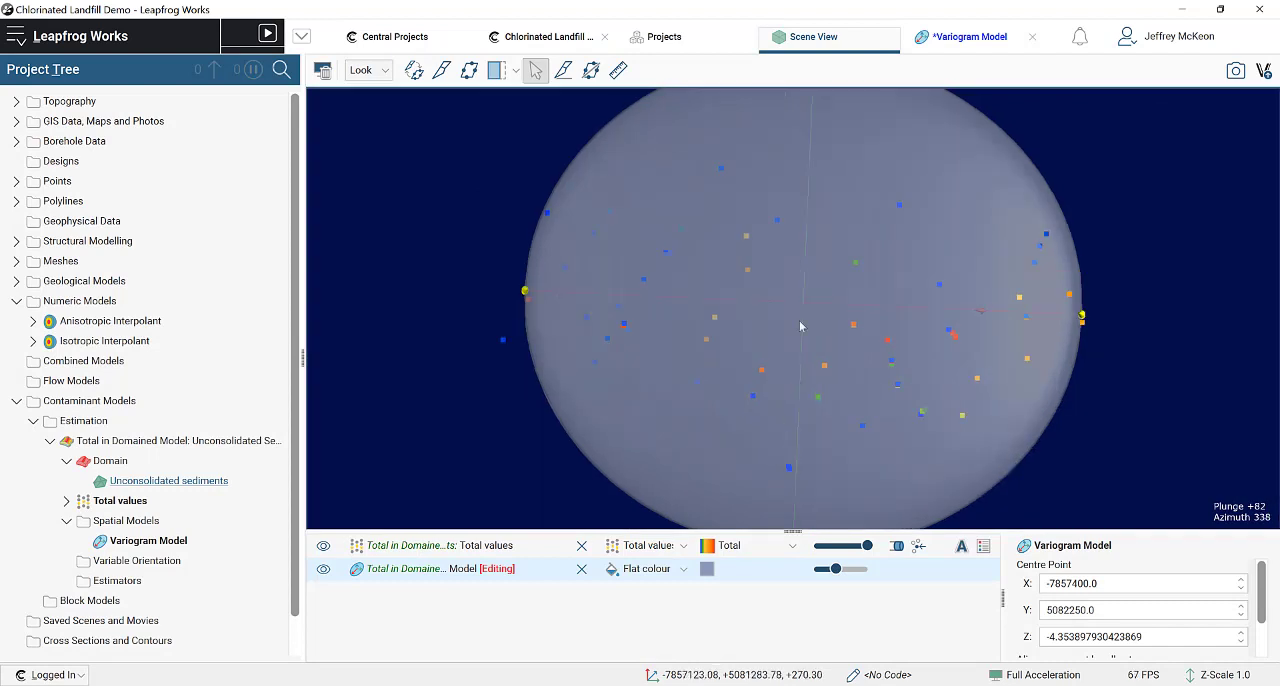
# Step: Reshape the major axis variogram curve to a range of about 3050 and a total sill of 1.726, then check the ellipsoid in the scene
pyautogui.scroll(5, 806, 330)
pyautogui.scroll(-5, 811, 333)
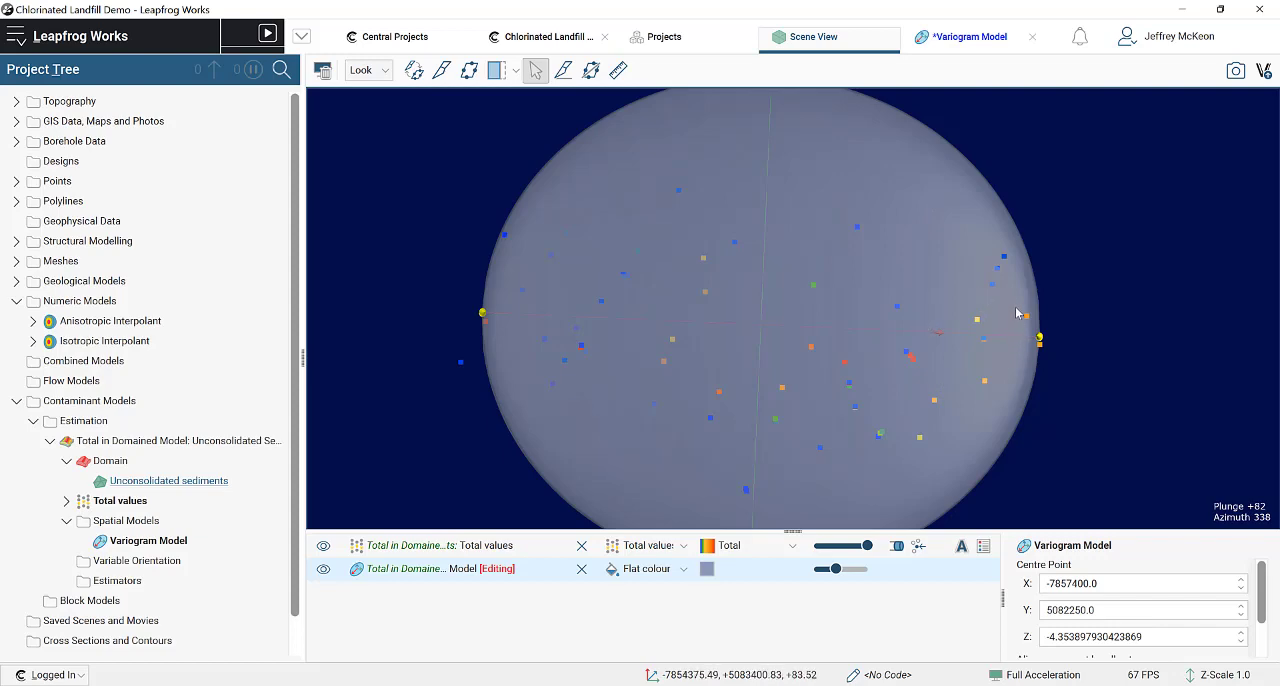
pyautogui.click(937, 40)
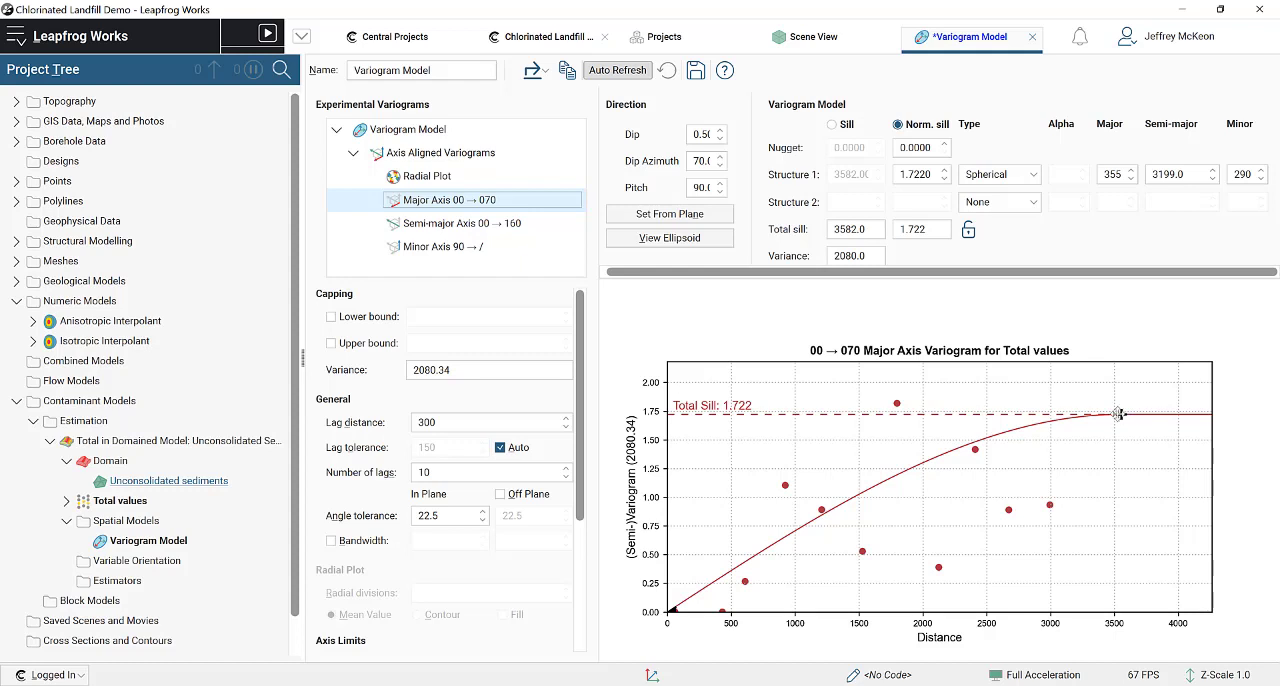
pyautogui.moveTo(1124, 413); pyautogui.dragTo(1057, 429)
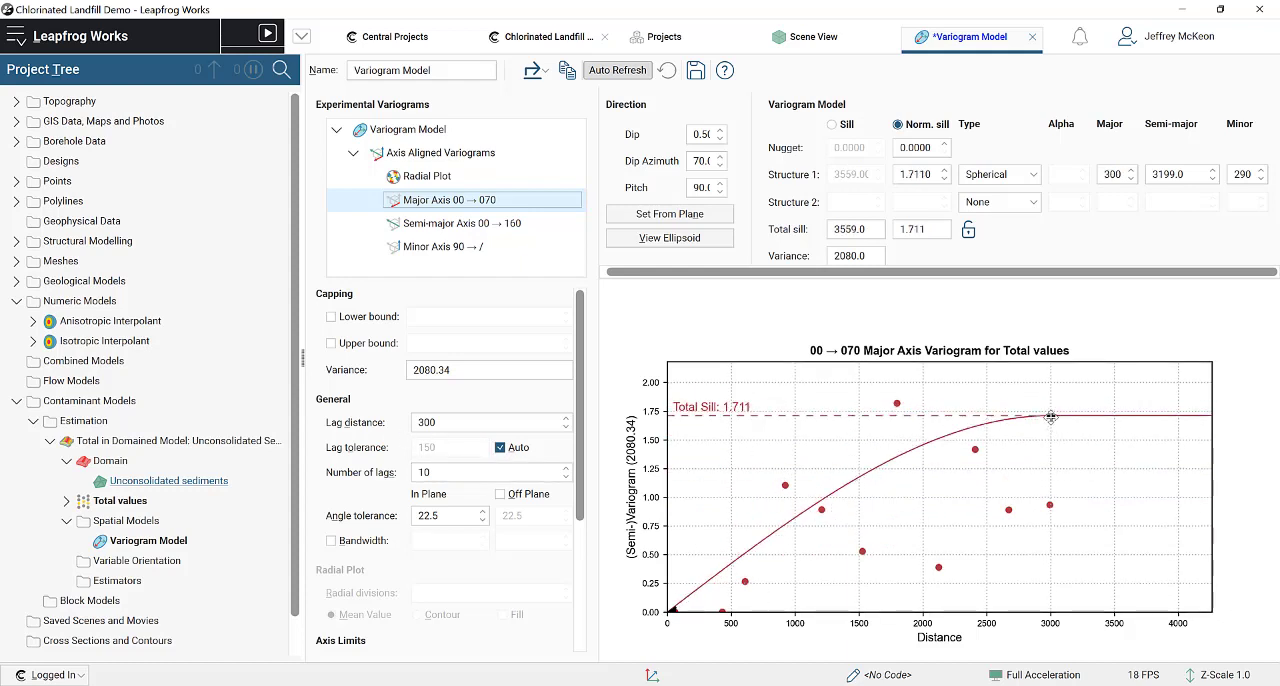
pyautogui.moveTo(1050, 415)
pyautogui.mouseDown()
pyautogui.moveTo(1030, 412)
pyautogui.moveTo(1086, 418)
pyautogui.moveTo(1057, 414)
pyautogui.mouseUp()
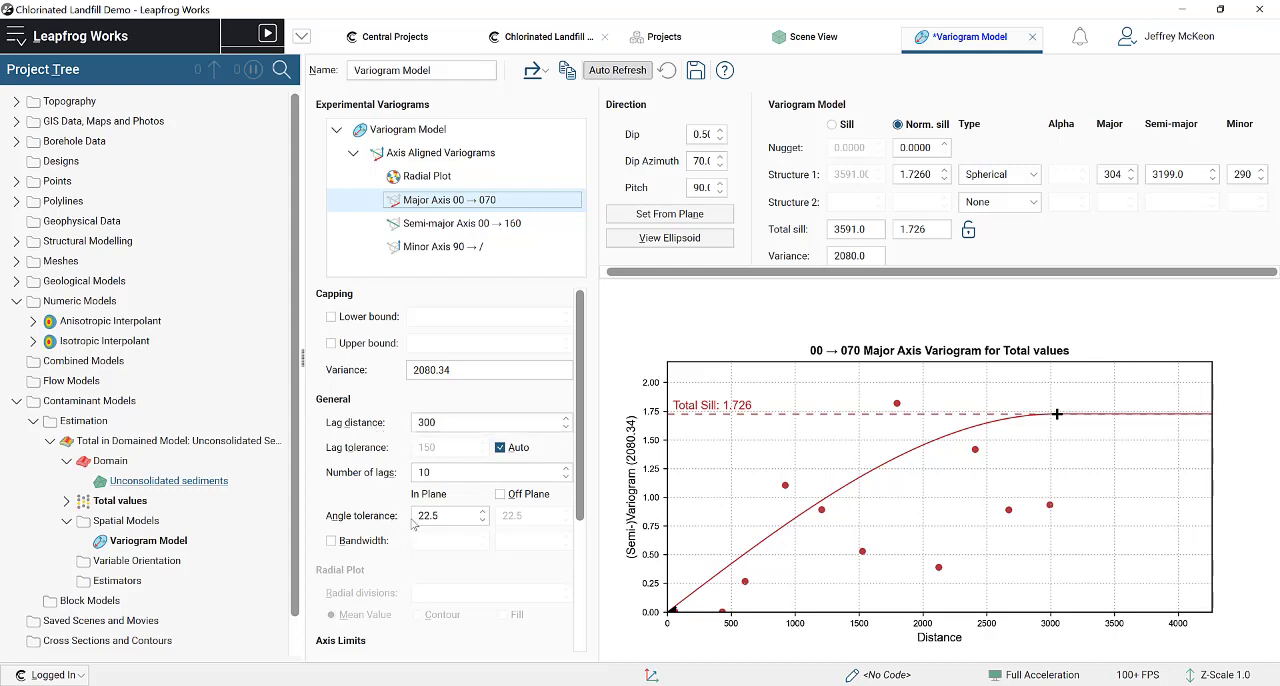
pyautogui.click(443, 515)
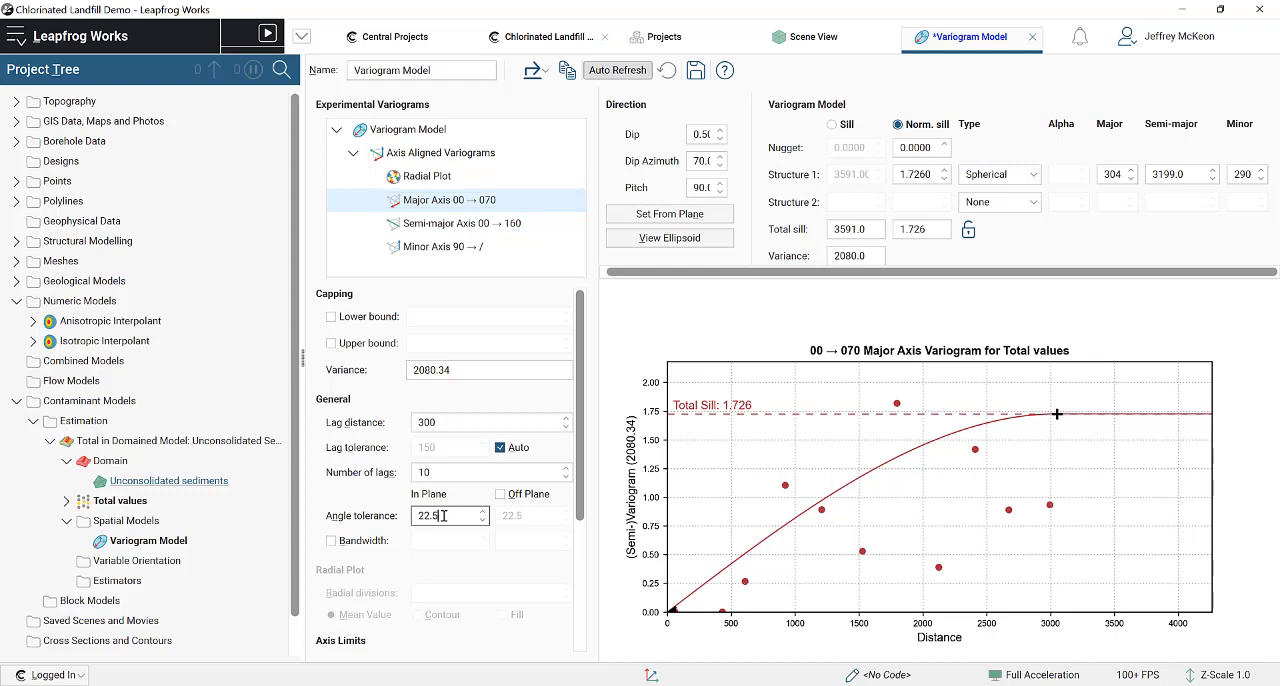
pyautogui.click(813, 37)
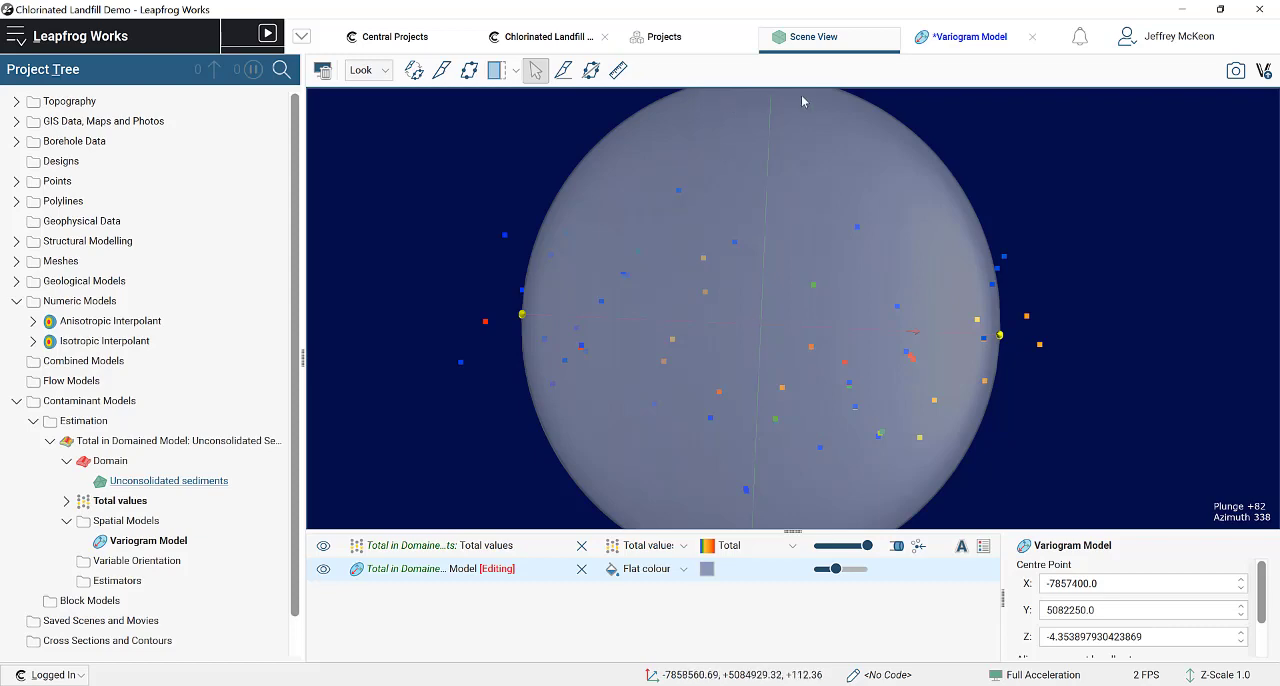
pyautogui.click(965, 36)
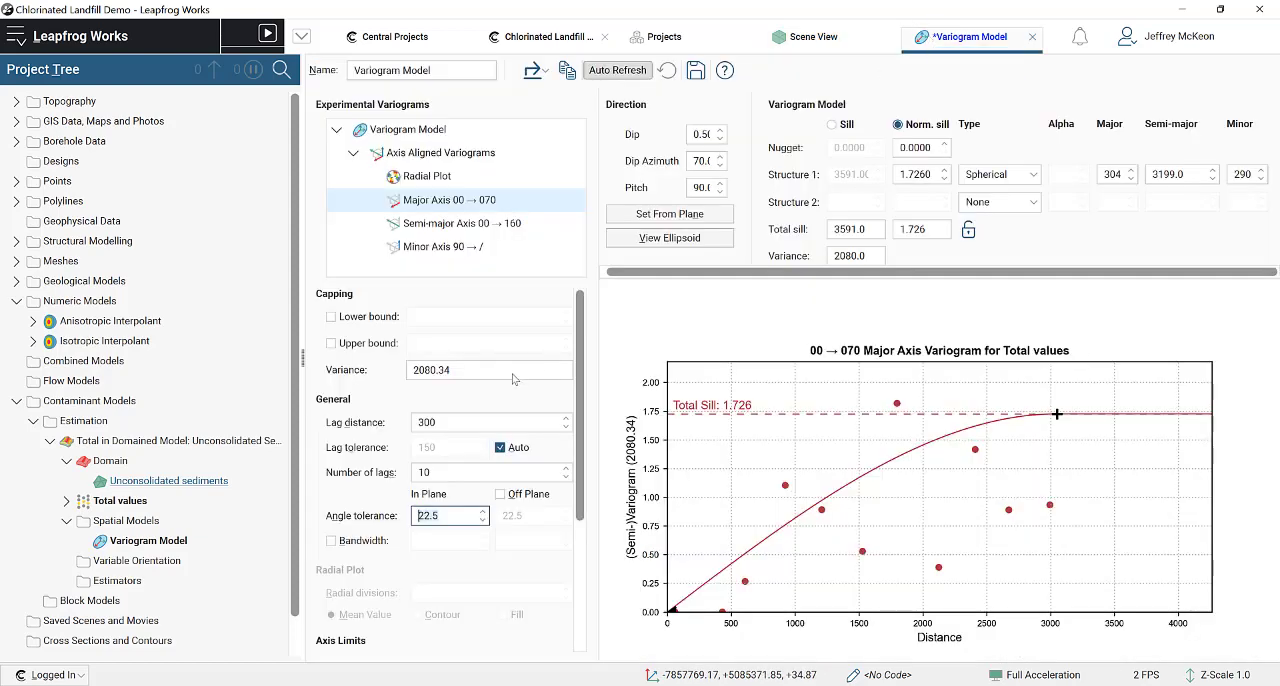
# Step: Set the major axis variogram's lag distance to 400 and show the pair counts on the plot
pyautogui.click(462, 423)
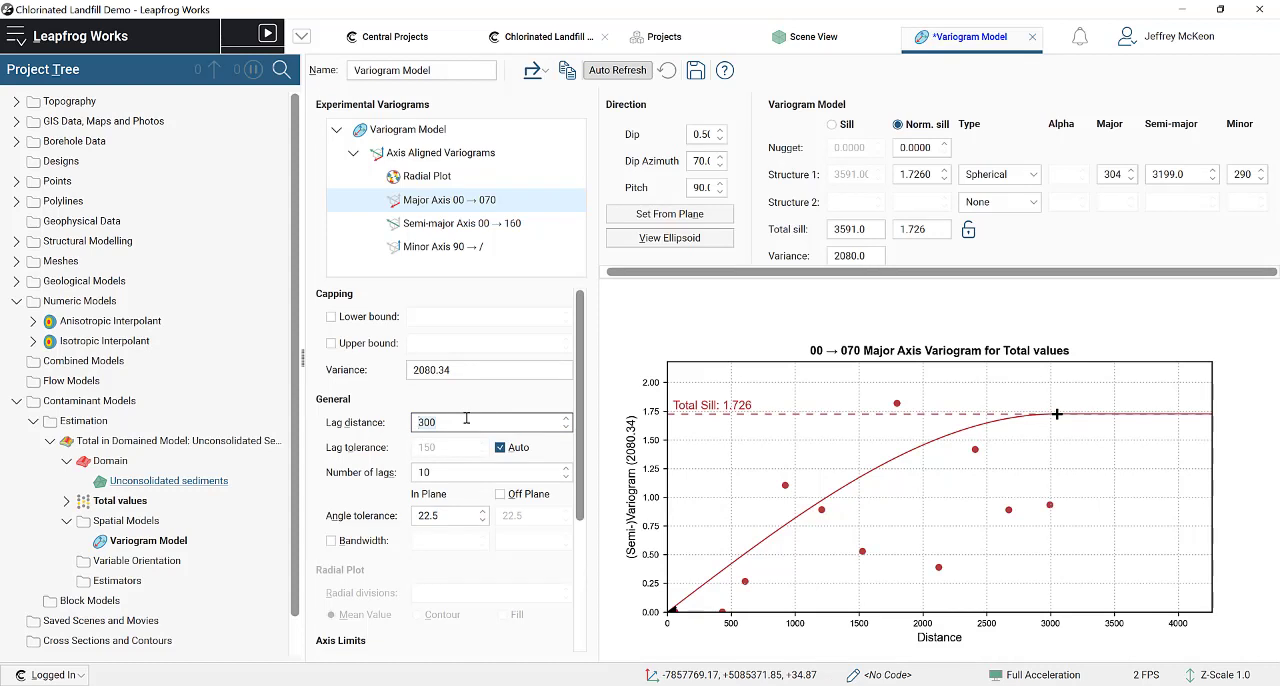
pyautogui.write('4')
pyautogui.click(468, 471)
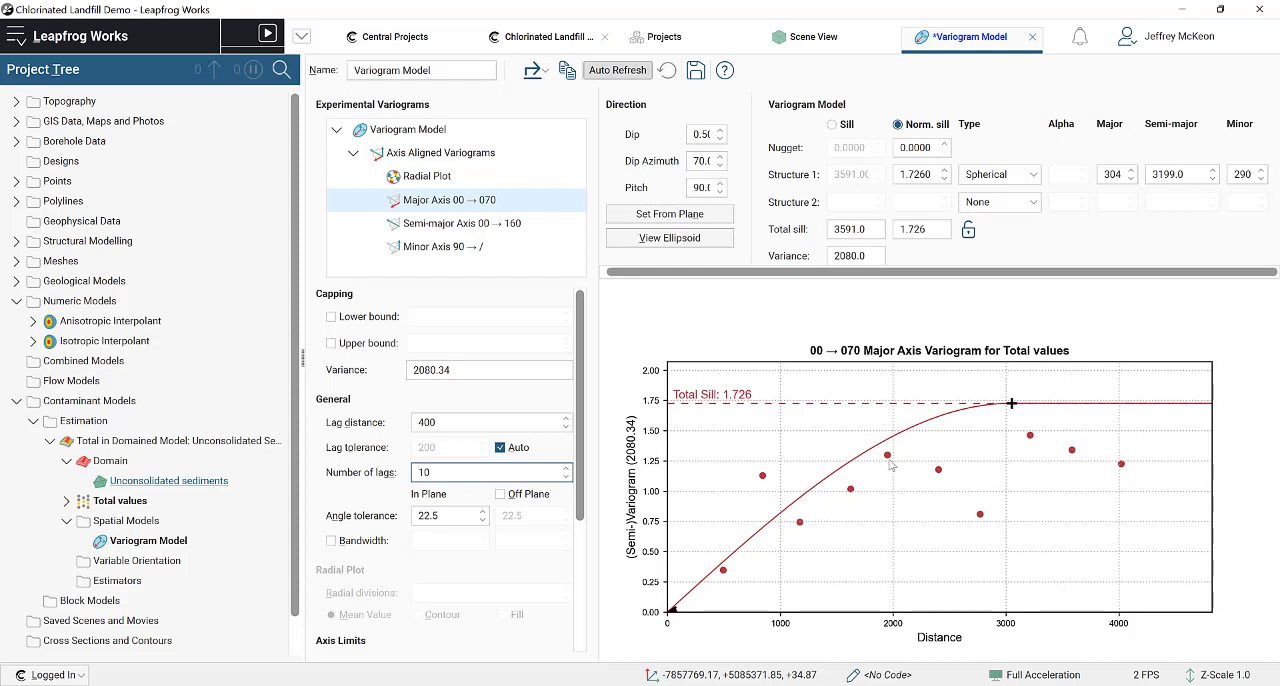
pyautogui.scroll(-5, 531, 515)
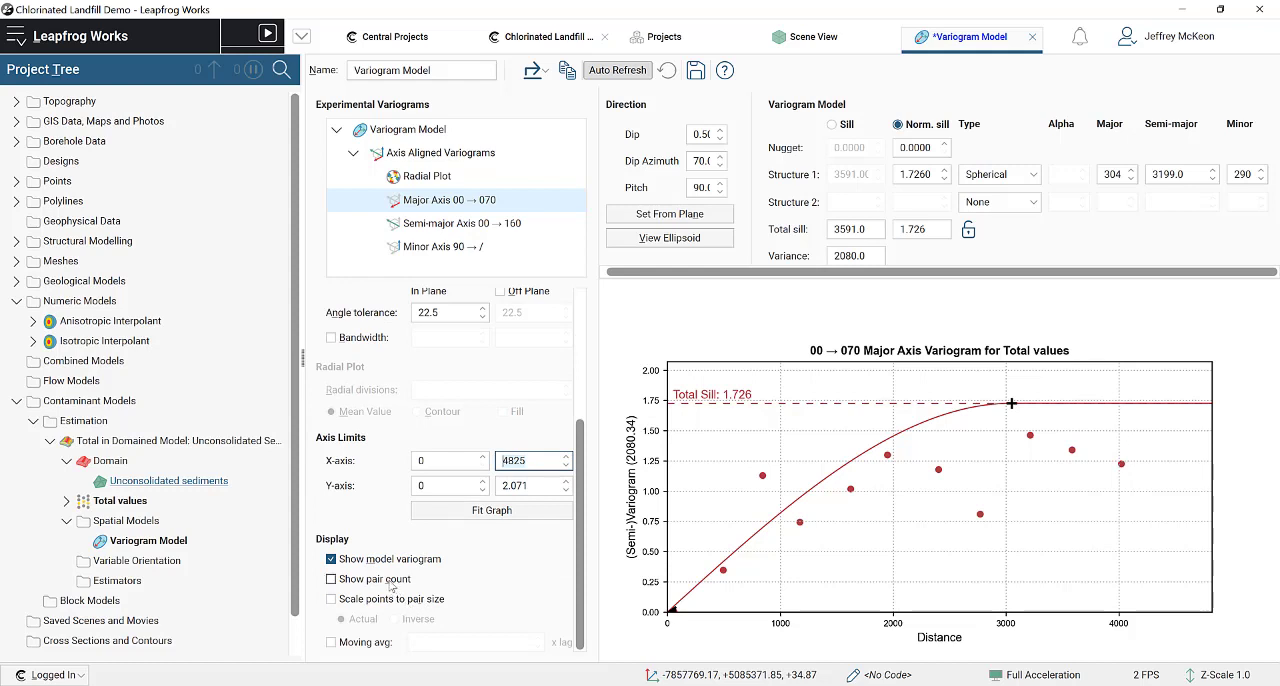
pyautogui.click(388, 580)
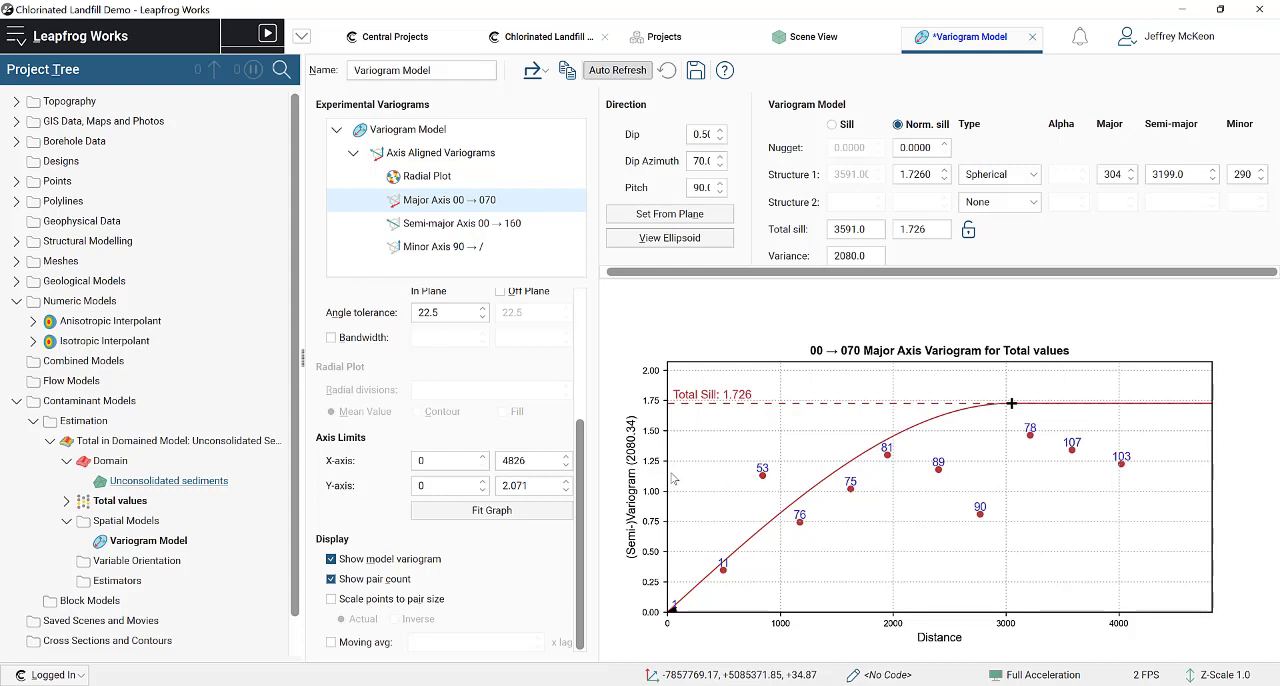
# Step: Inspect the variogram ellipsoid in the scene edge-on and from above to compare its extent with the Total values points
pyautogui.scroll(4, 449, 431)
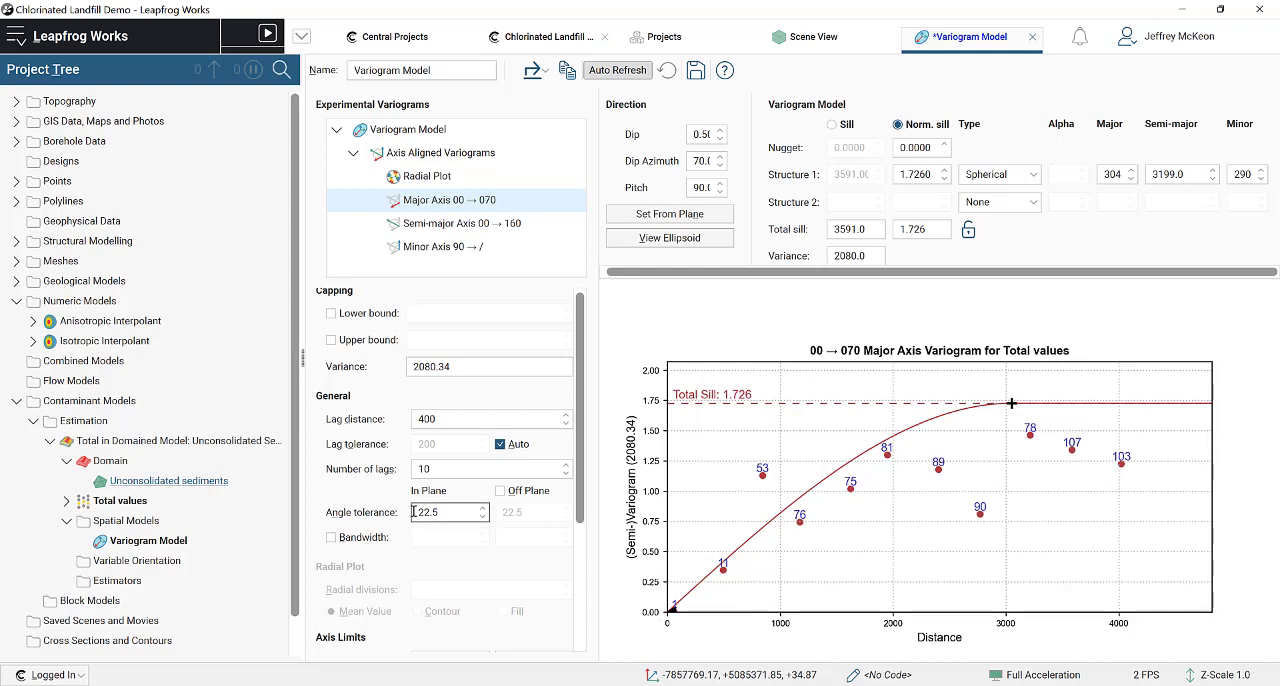
pyautogui.moveTo(442, 514); pyautogui.dragTo(411, 513)
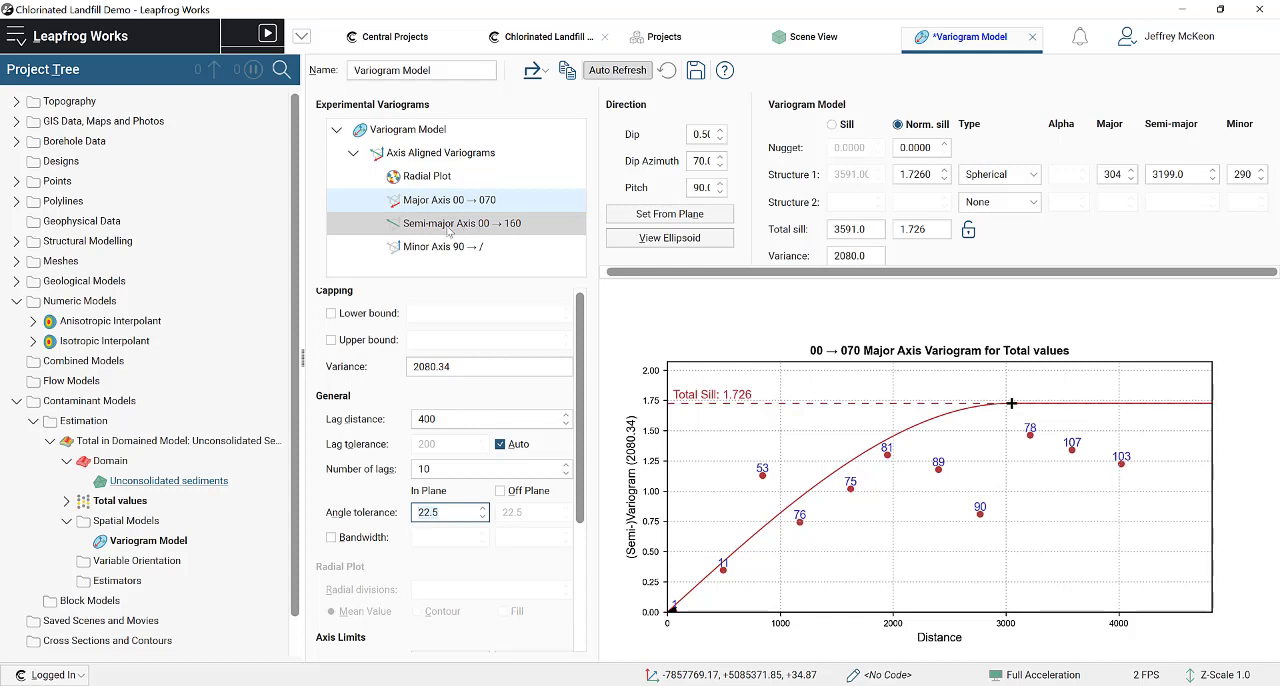
pyautogui.click(862, 40)
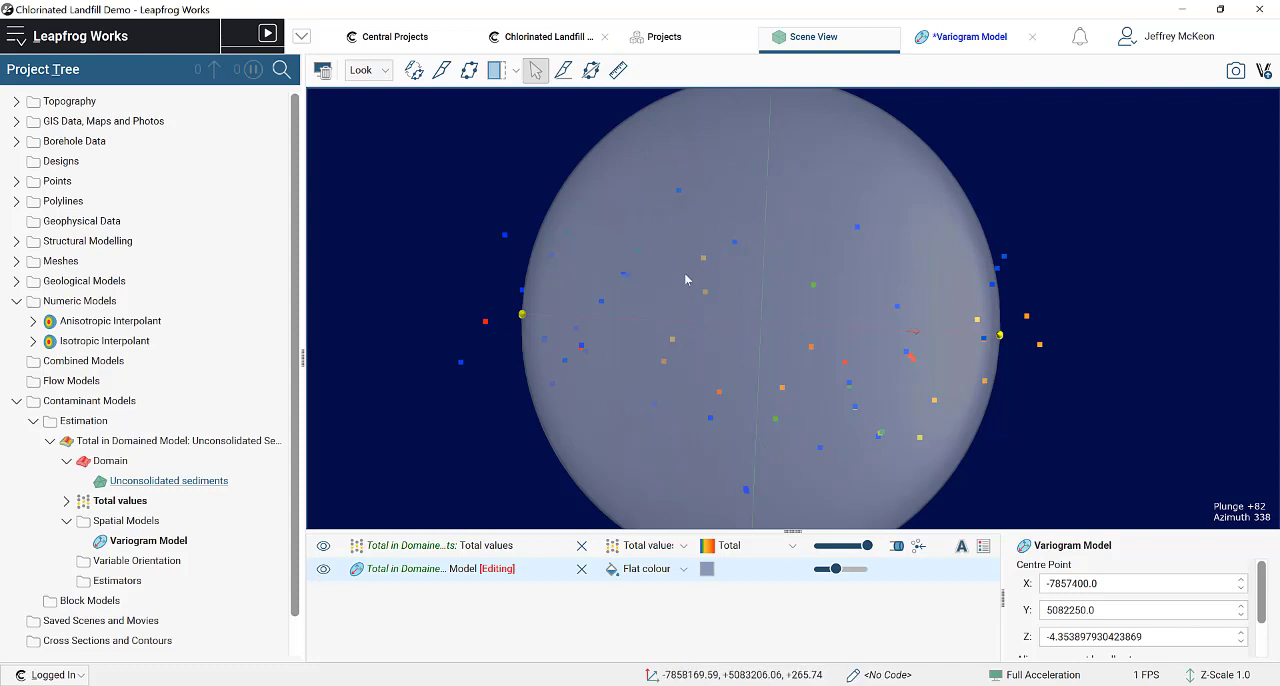
pyautogui.moveTo(684, 279); pyautogui.dragTo(763, 237)
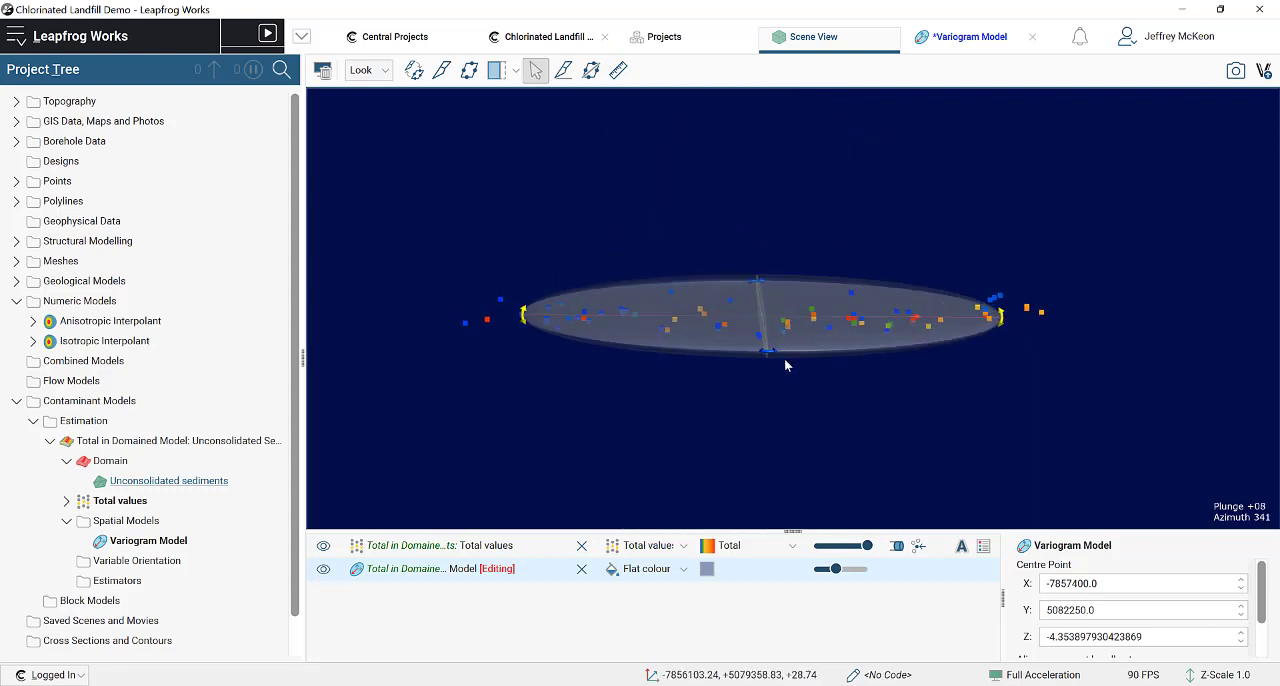
pyautogui.moveTo(784, 363); pyautogui.dragTo(775, 504)
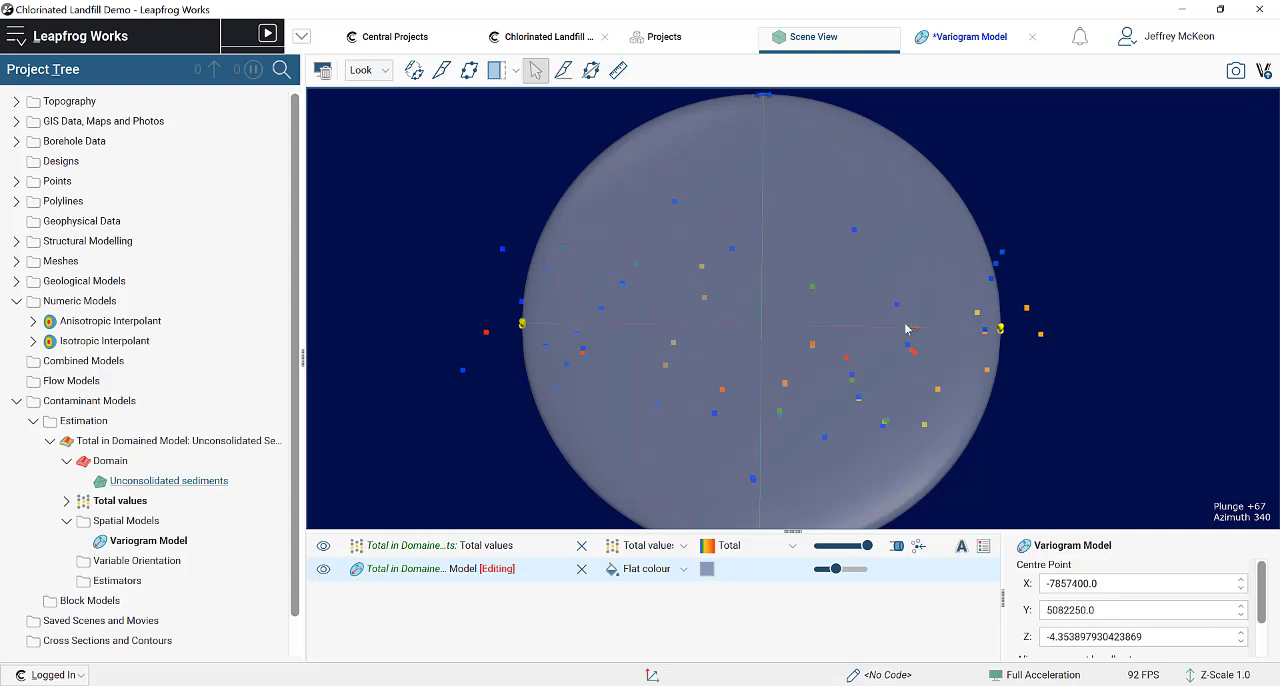
# Step: Set the in-plane angle tolerance of the major axis variogram to 90
pyautogui.click(966, 36)
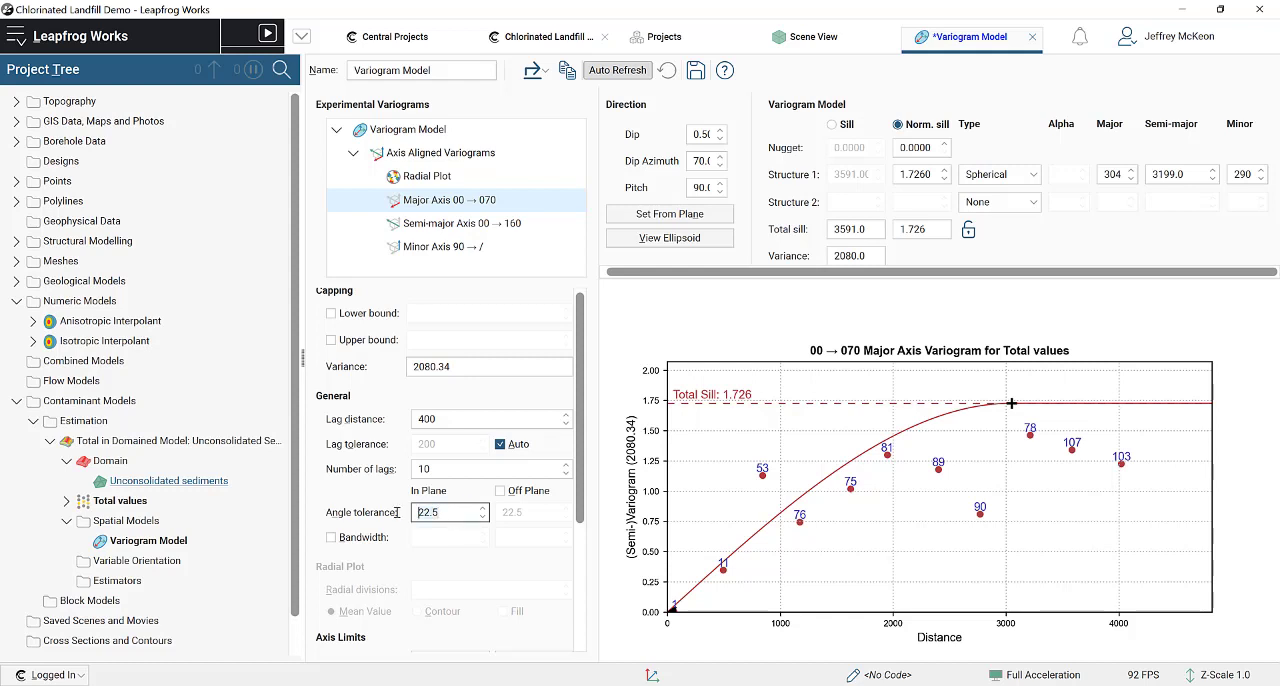
pyautogui.press('Delete')
pyautogui.press('Delete')
pyautogui.press('Delete')
pyautogui.press('Delete')
pyautogui.write('90')
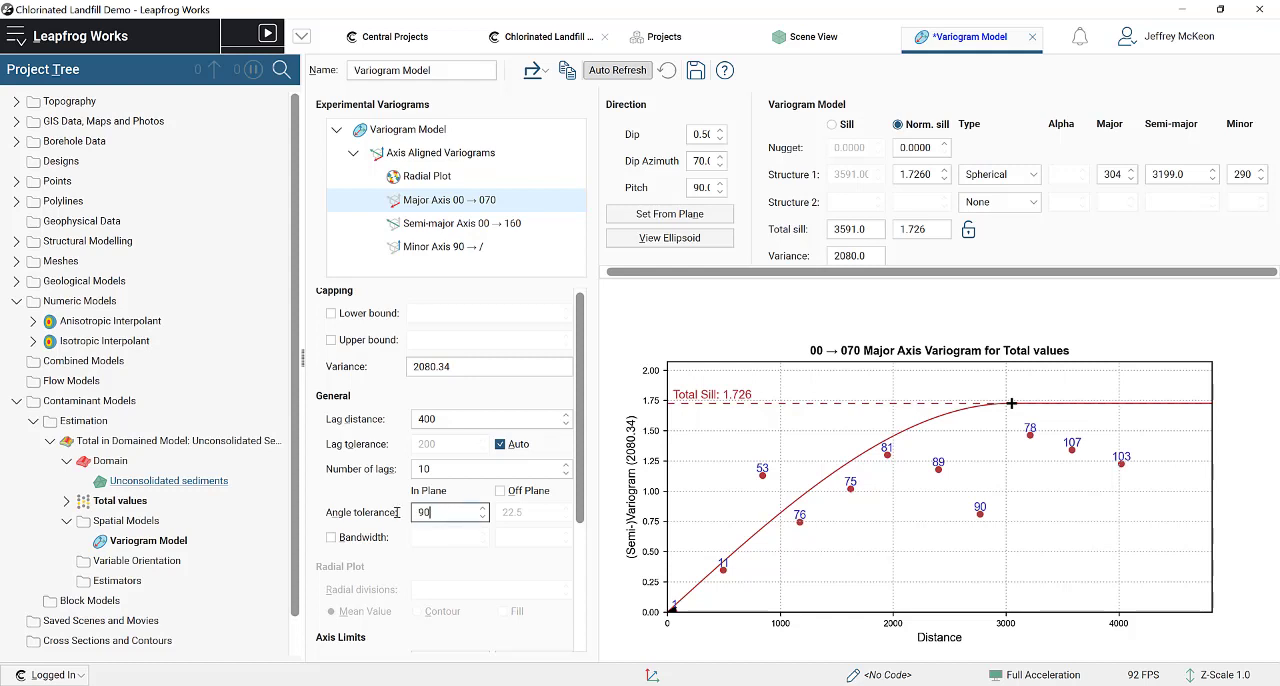
pyautogui.click(456, 469)
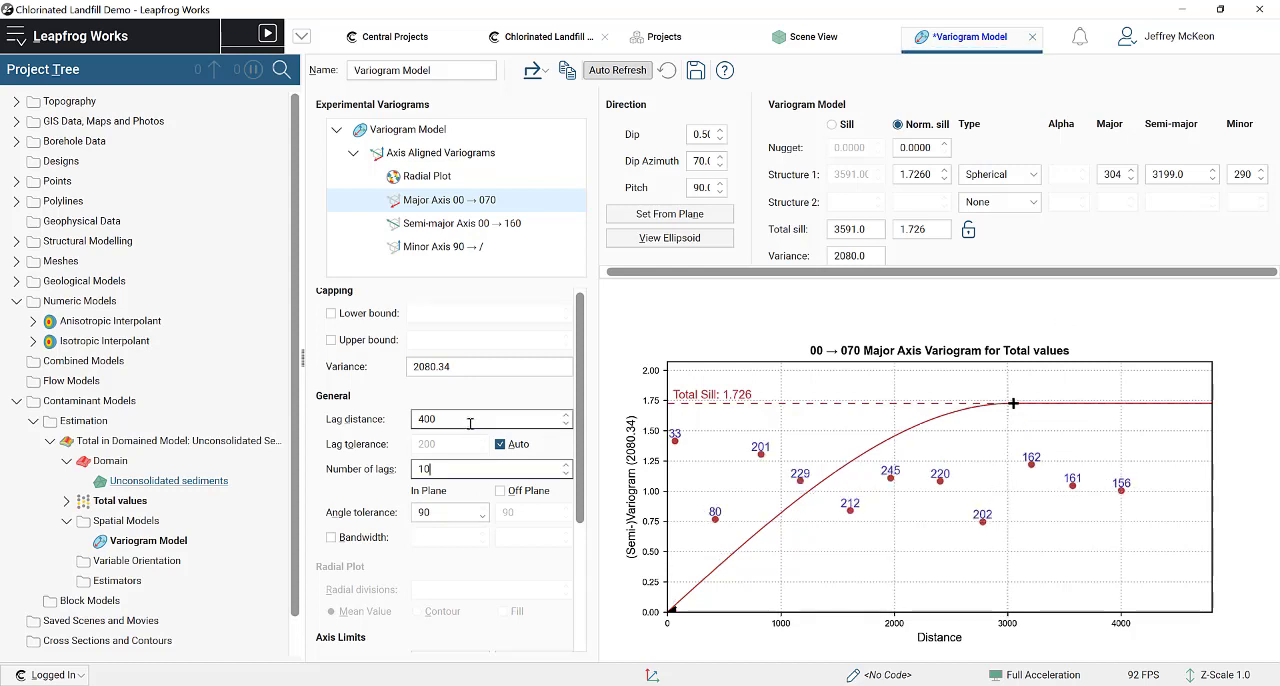
# Step: Set the lag distance of the major axis variogram to 350
pyautogui.moveTo(468, 420); pyautogui.dragTo(374, 412)
pyautogui.write('35')
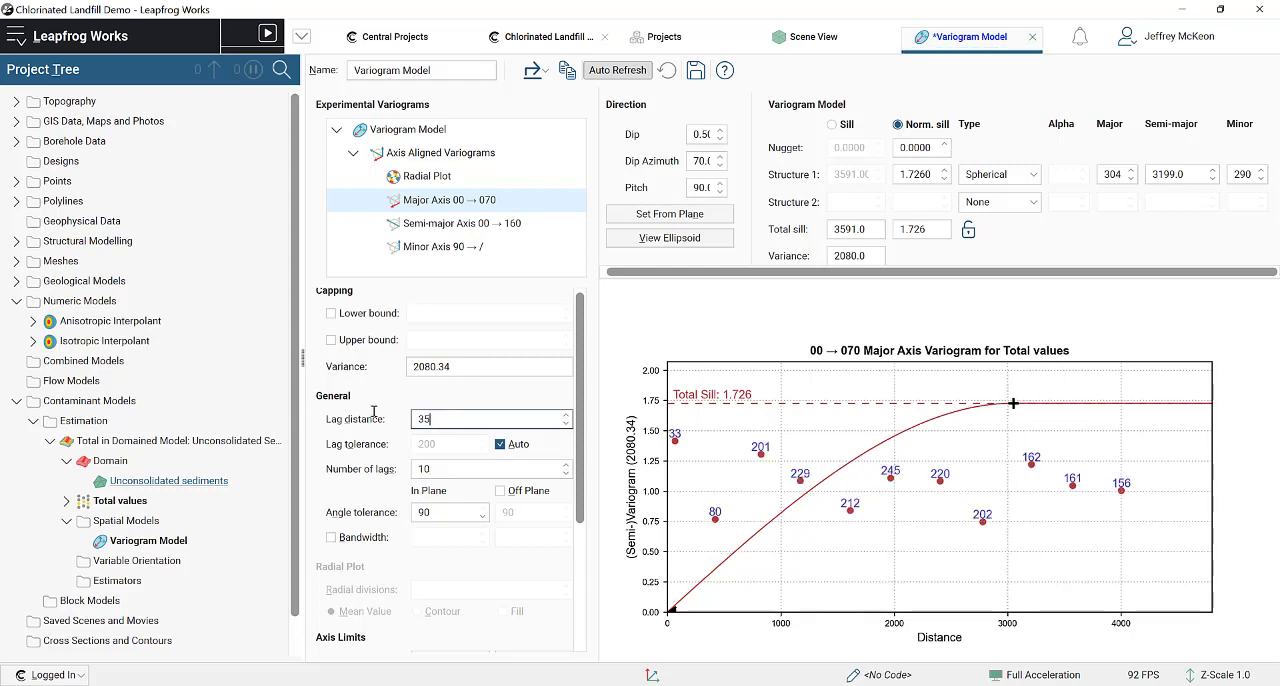
pyautogui.write('0')
pyautogui.click(458, 512)
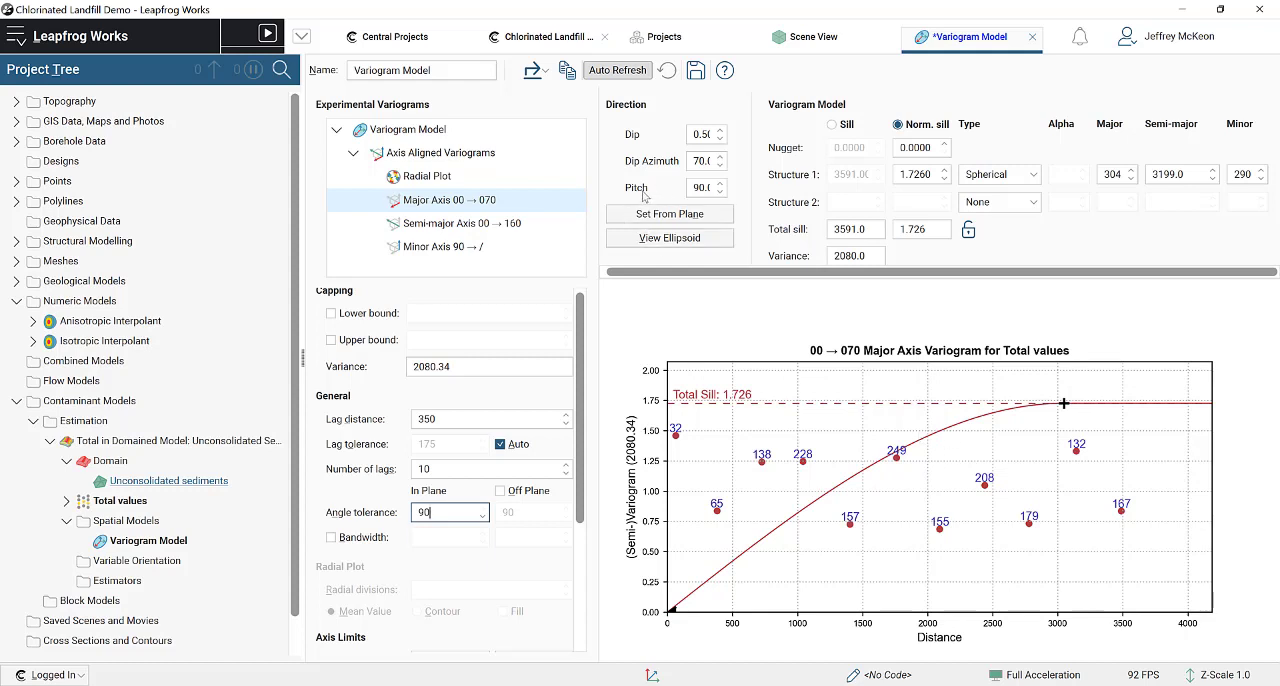
# Step: Open the variogram's radial plot and display it as filled contours
pyautogui.click(451, 178)
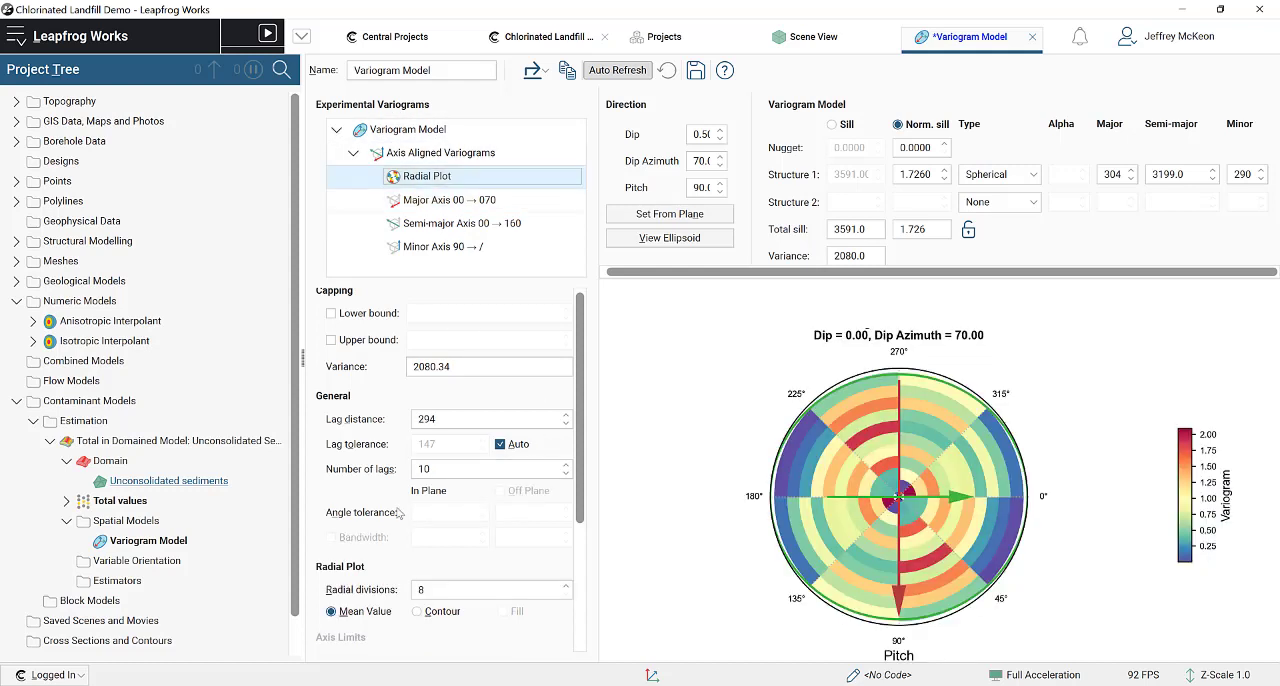
pyautogui.scroll(-2, 387, 600)
pyautogui.scroll(1, 390, 598)
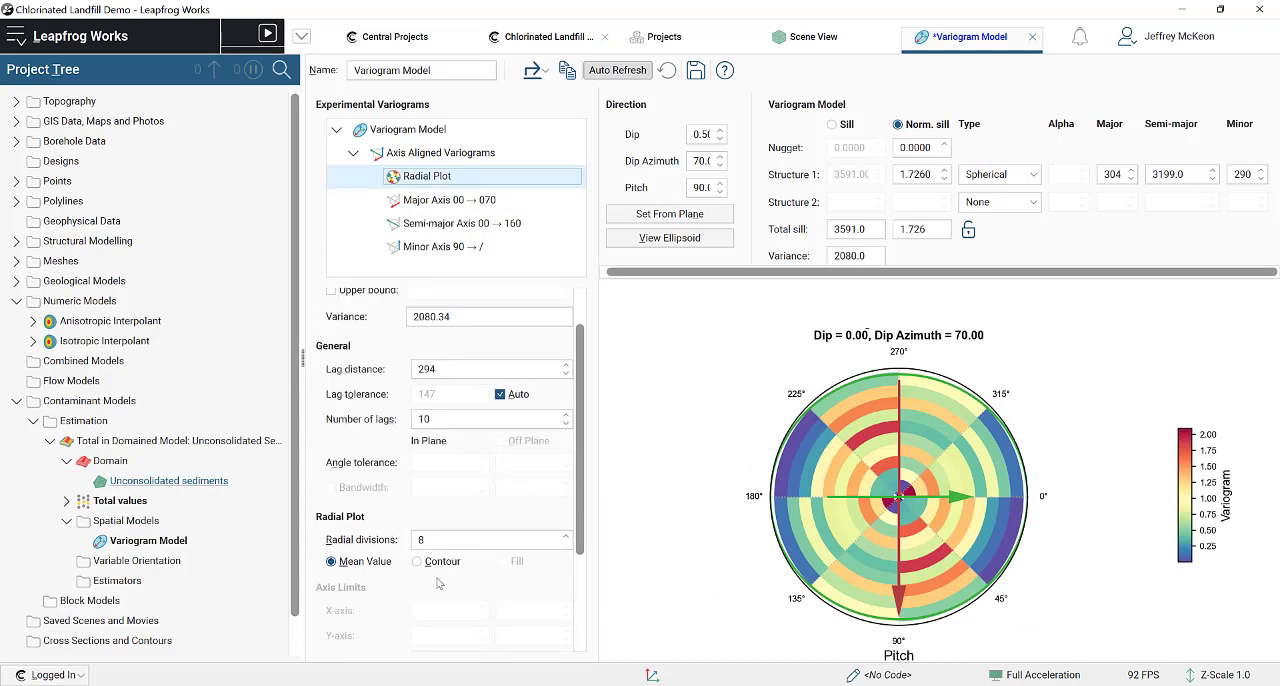
pyautogui.click(434, 566)
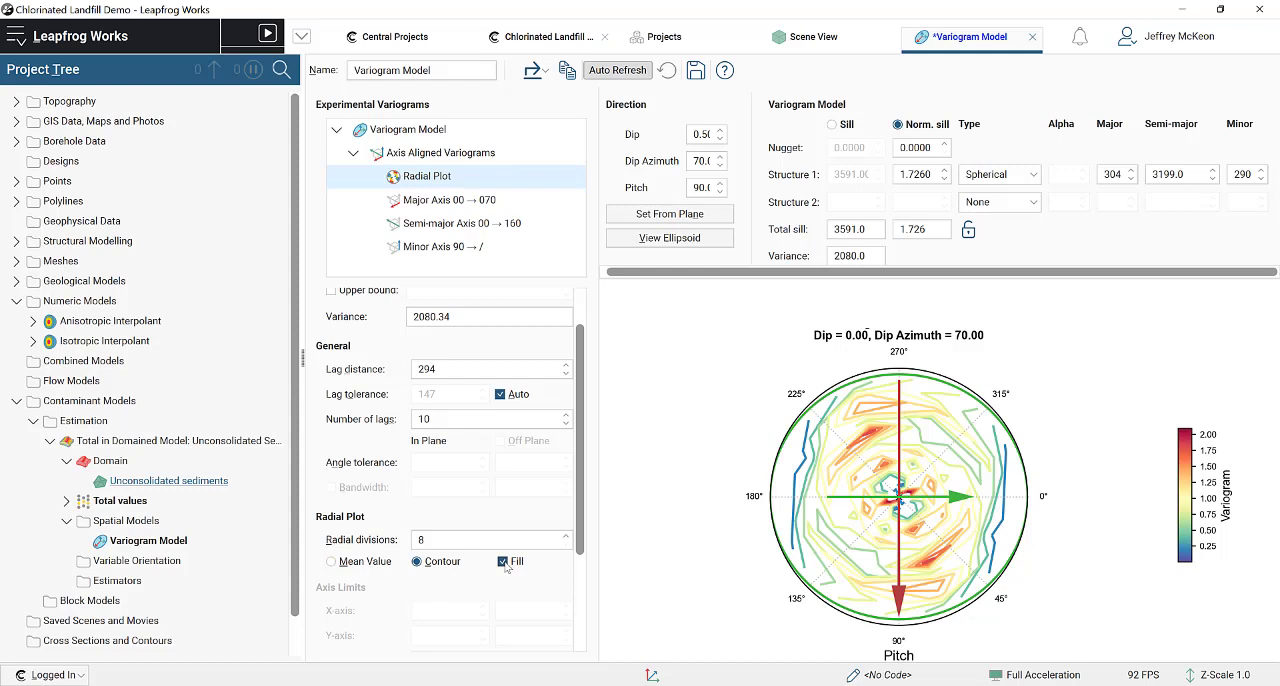
pyautogui.scroll(1, 490, 500)
# Step: Set the radial plot's lag distance to 350
pyautogui.click(463, 424)
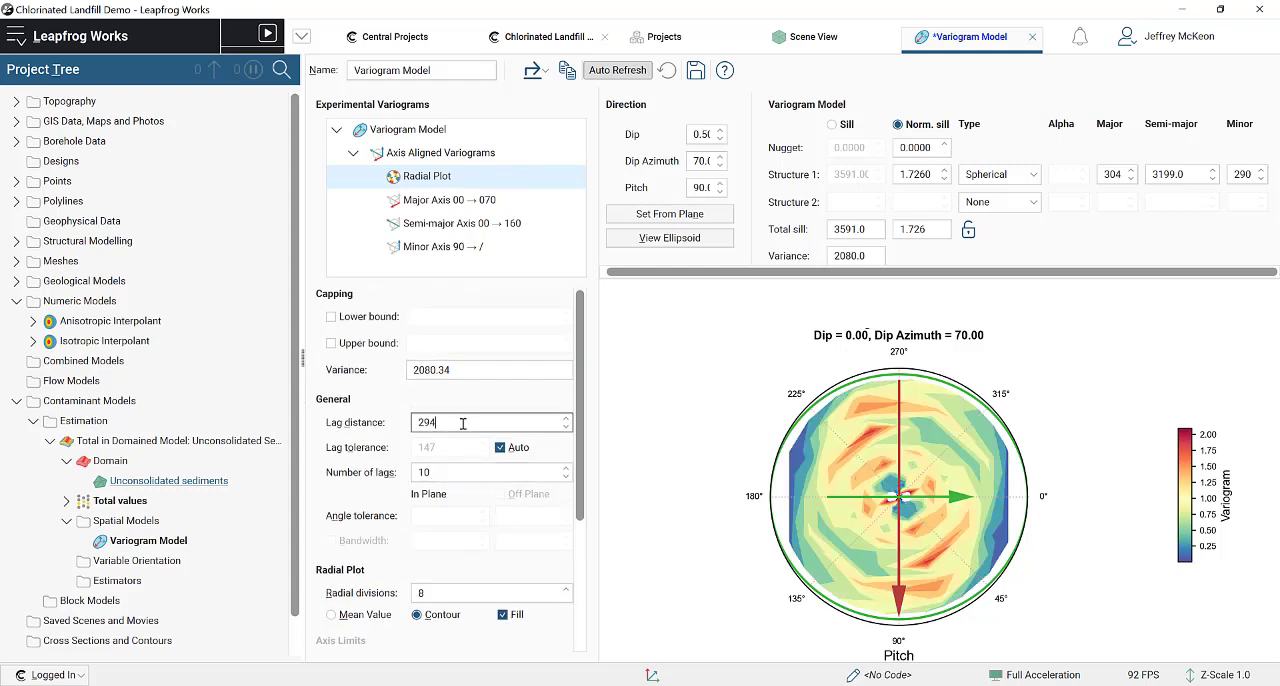
pyautogui.write('350')
pyautogui.click(460, 470)
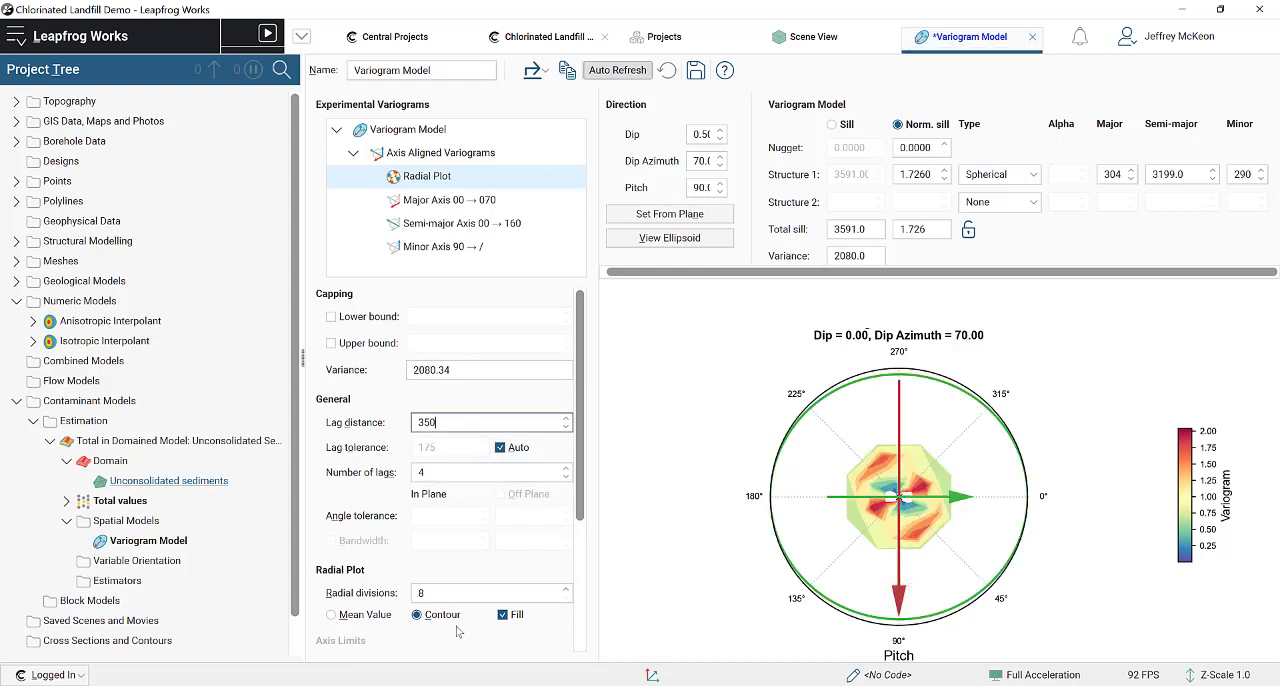
# Step: Set the radial plot to 8 lags and 16 radial divisions
pyautogui.click(435, 591)
pyautogui.doubleClick(421, 592)
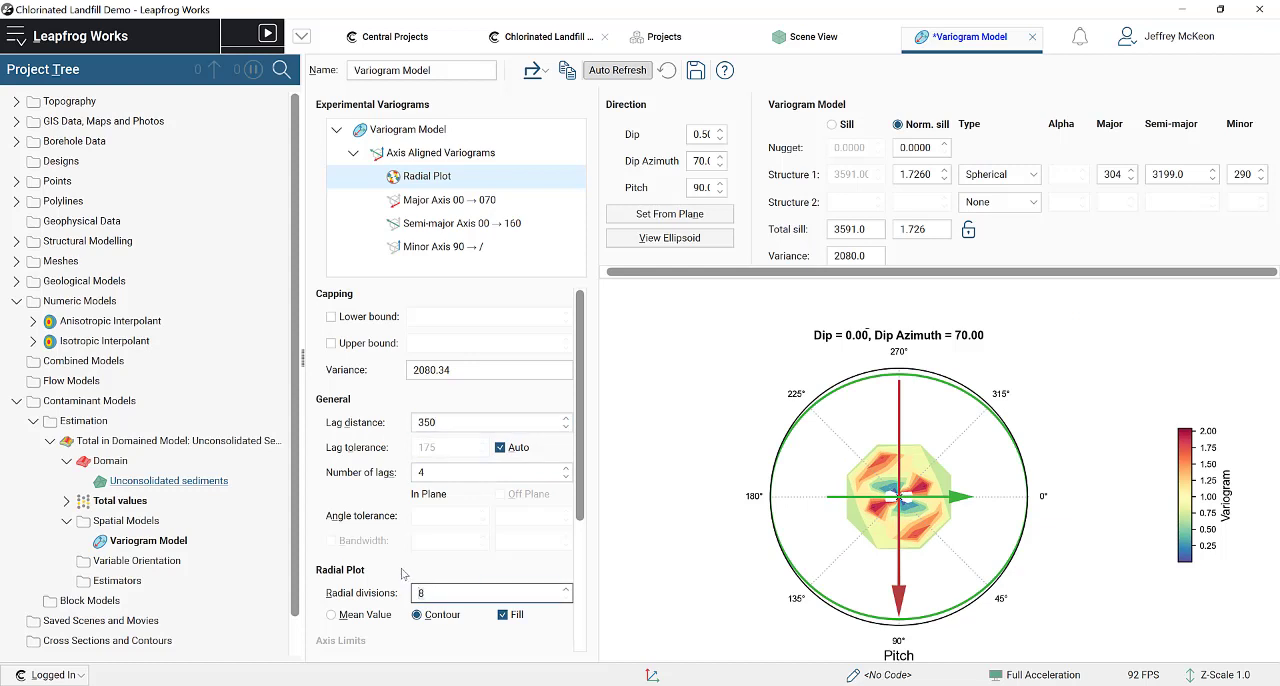
pyautogui.click(470, 422)
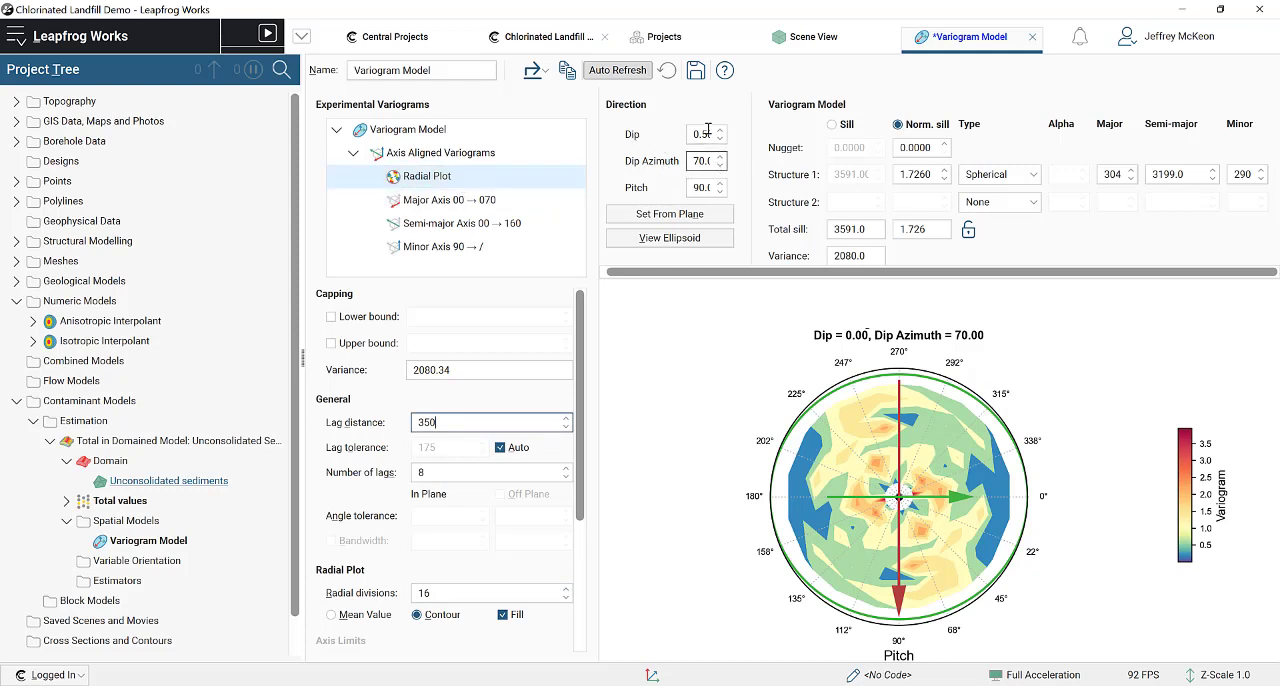
# Step: Compare the radial plot's directional pattern with the ellipsoid and Total values points in the scene
pyautogui.click(833, 44)
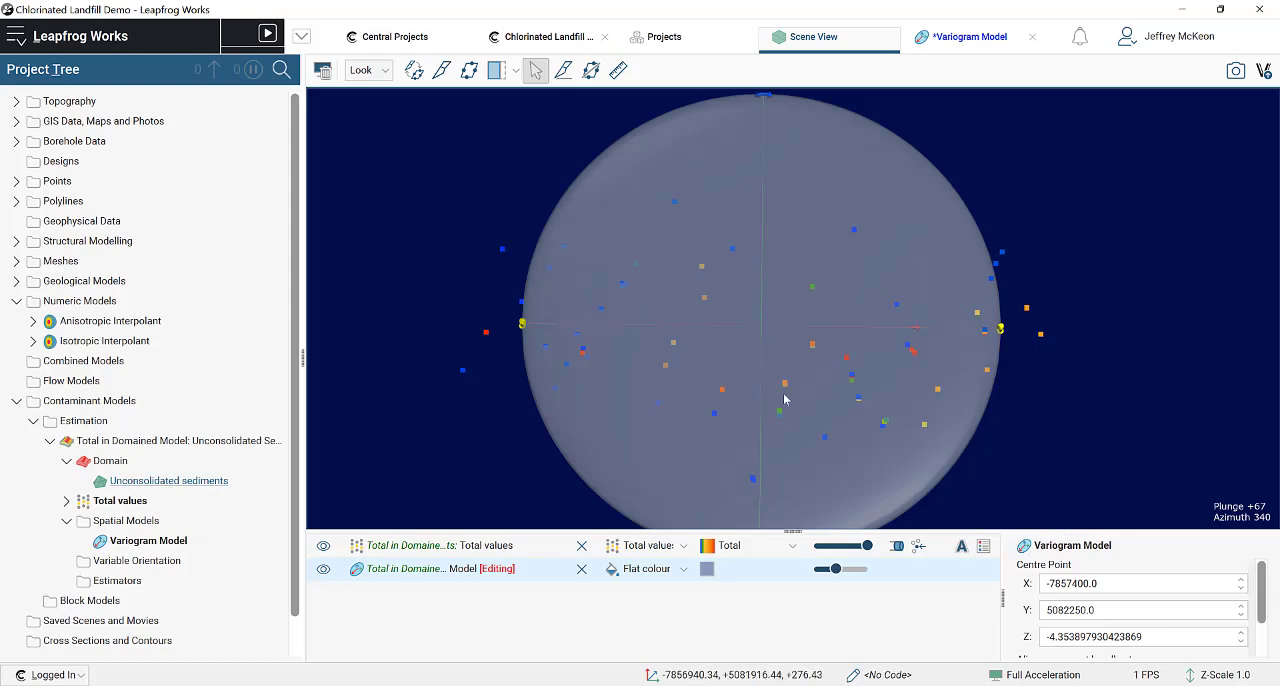
pyautogui.moveTo(784, 396); pyautogui.dragTo(762, 206)
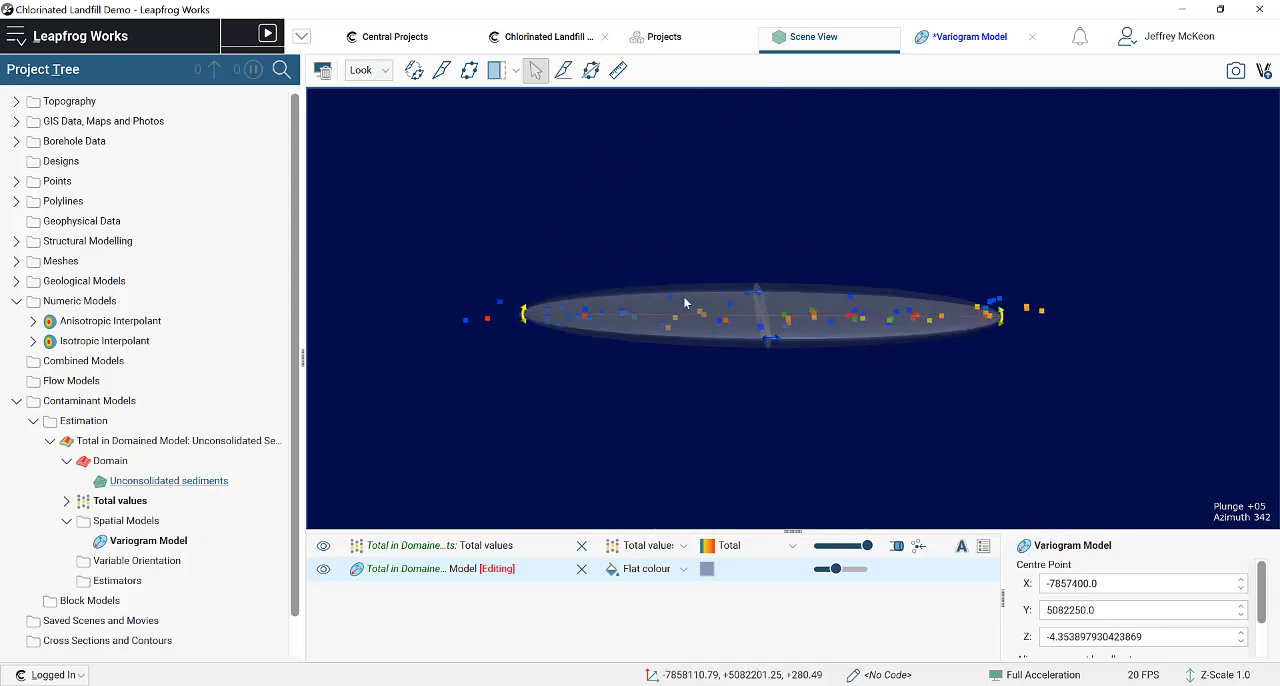
pyautogui.moveTo(757, 320); pyautogui.dragTo(835, 360)
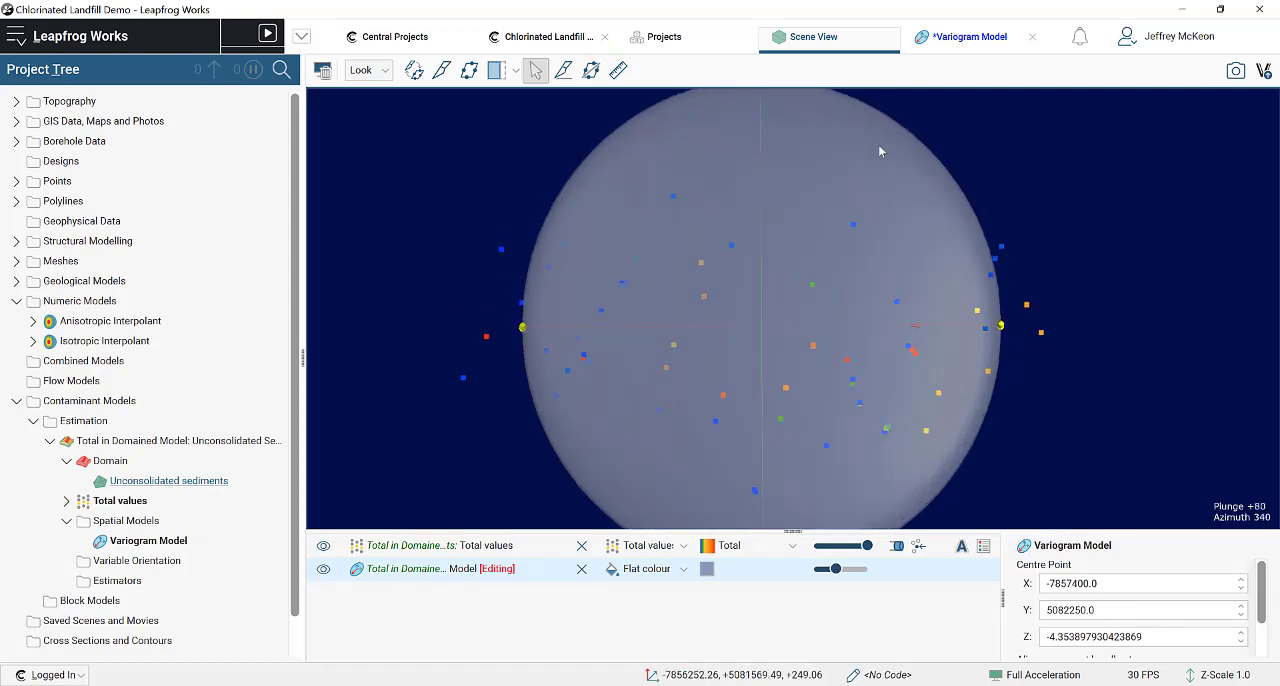
pyautogui.click(942, 38)
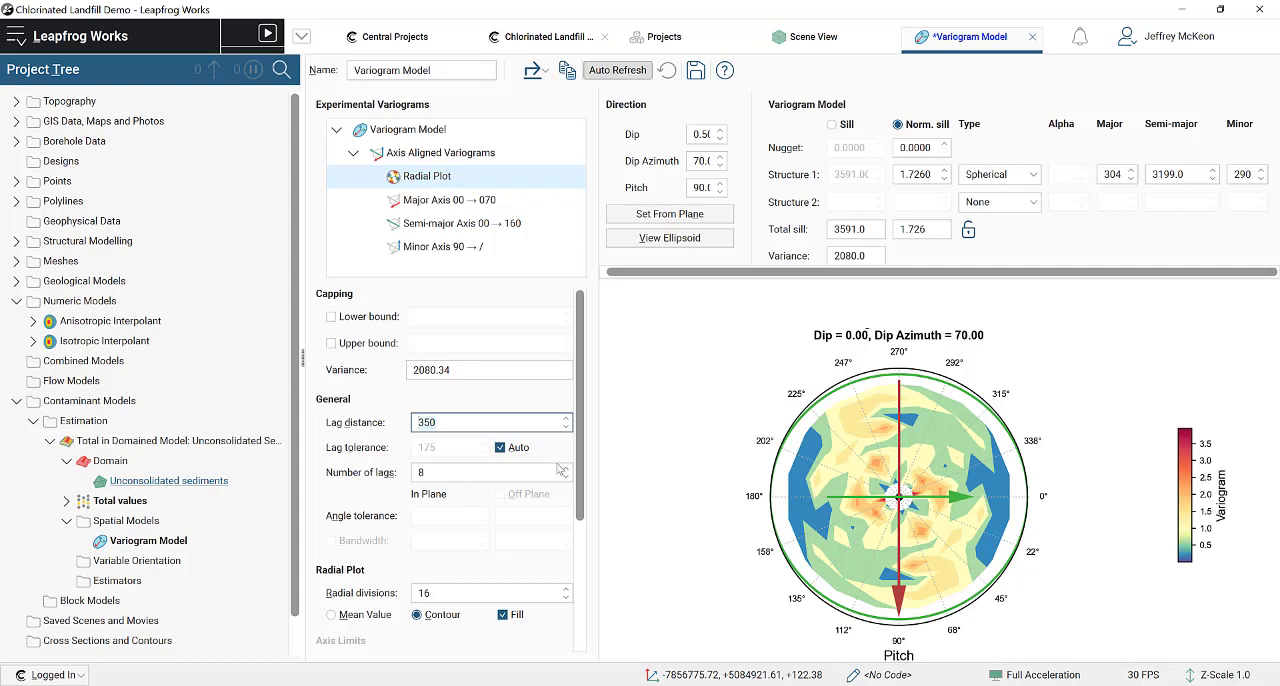
pyautogui.click(458, 594)
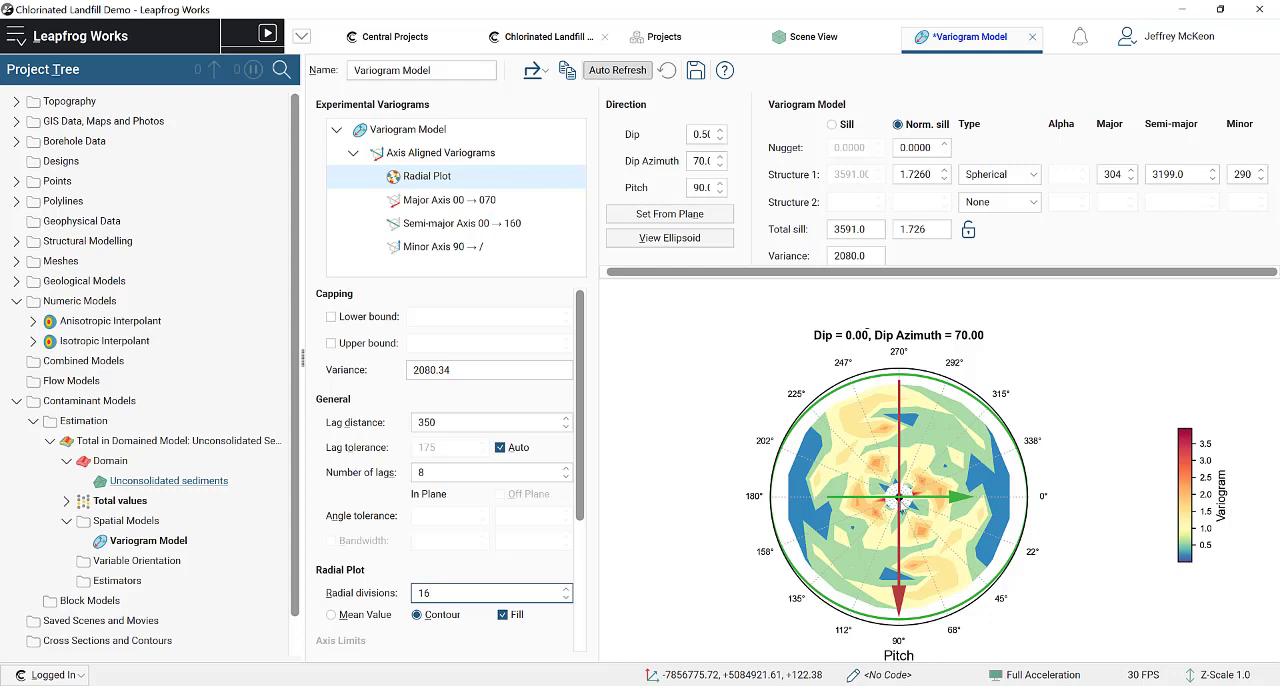
pyautogui.click(843, 40)
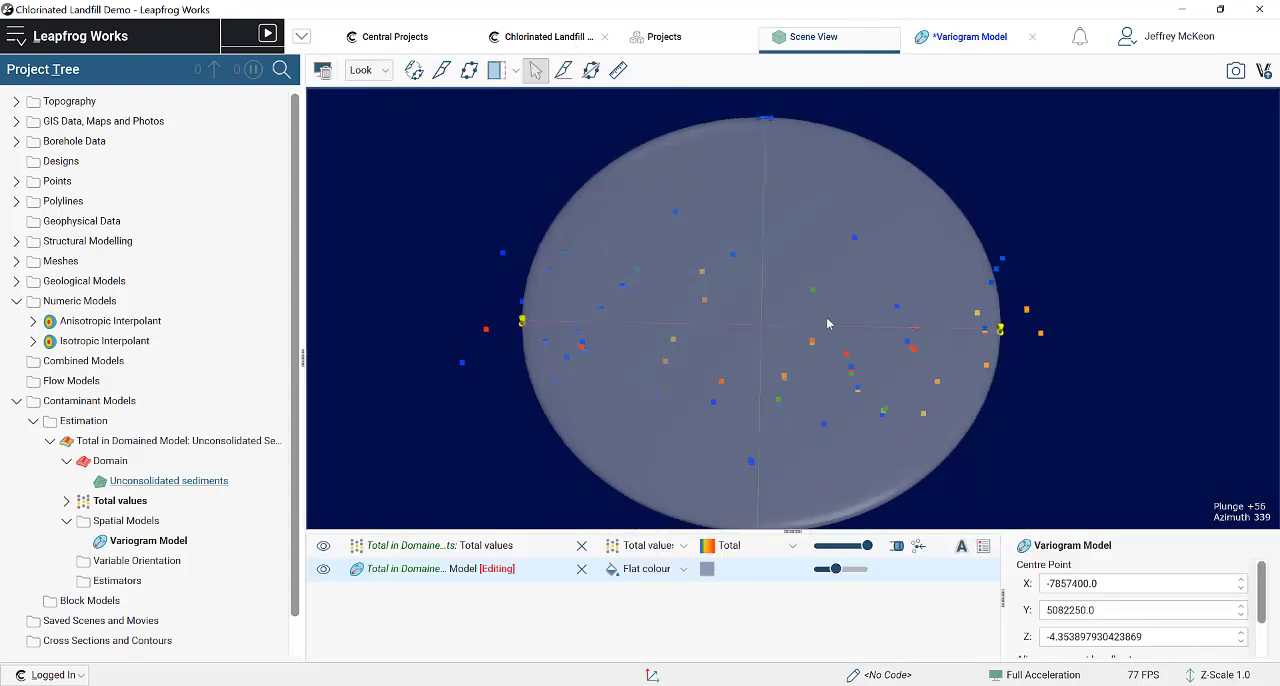
# Step: Rotate the radial plot's axes to a pitch of about 101 and fit the major axis model to a total sill of about 1.321
pyautogui.click(960, 46)
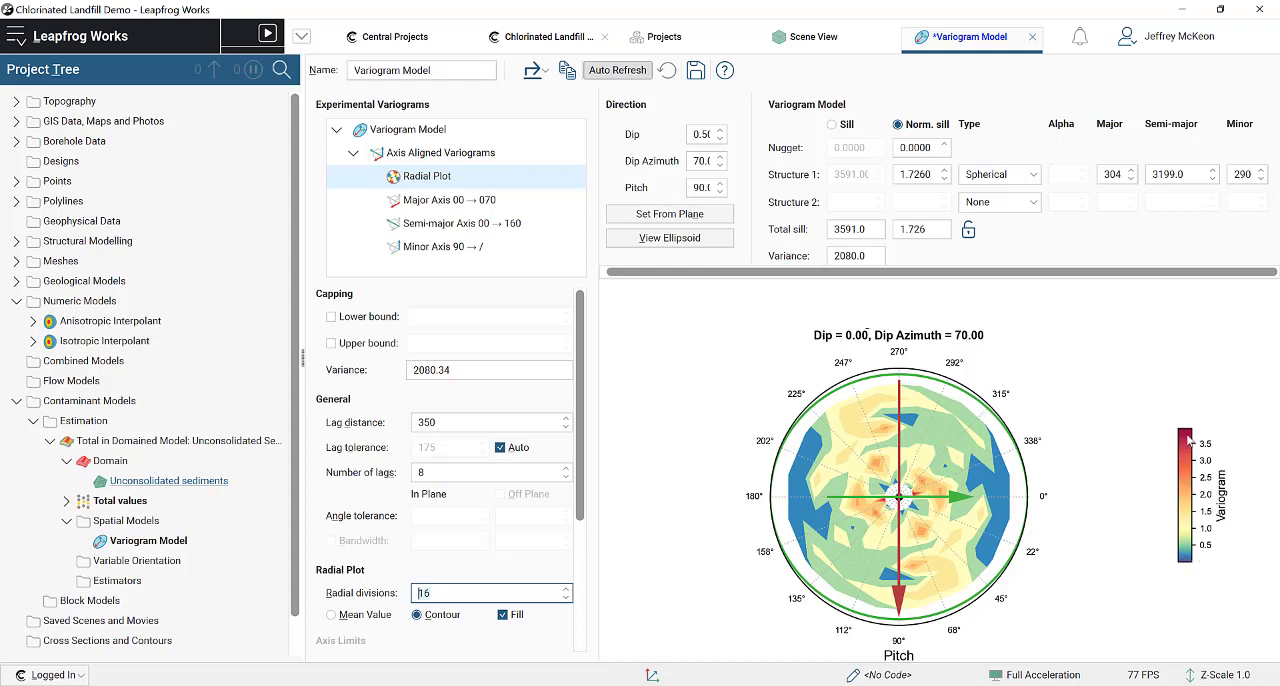
pyautogui.moveTo(902, 604); pyautogui.dragTo(884, 580)
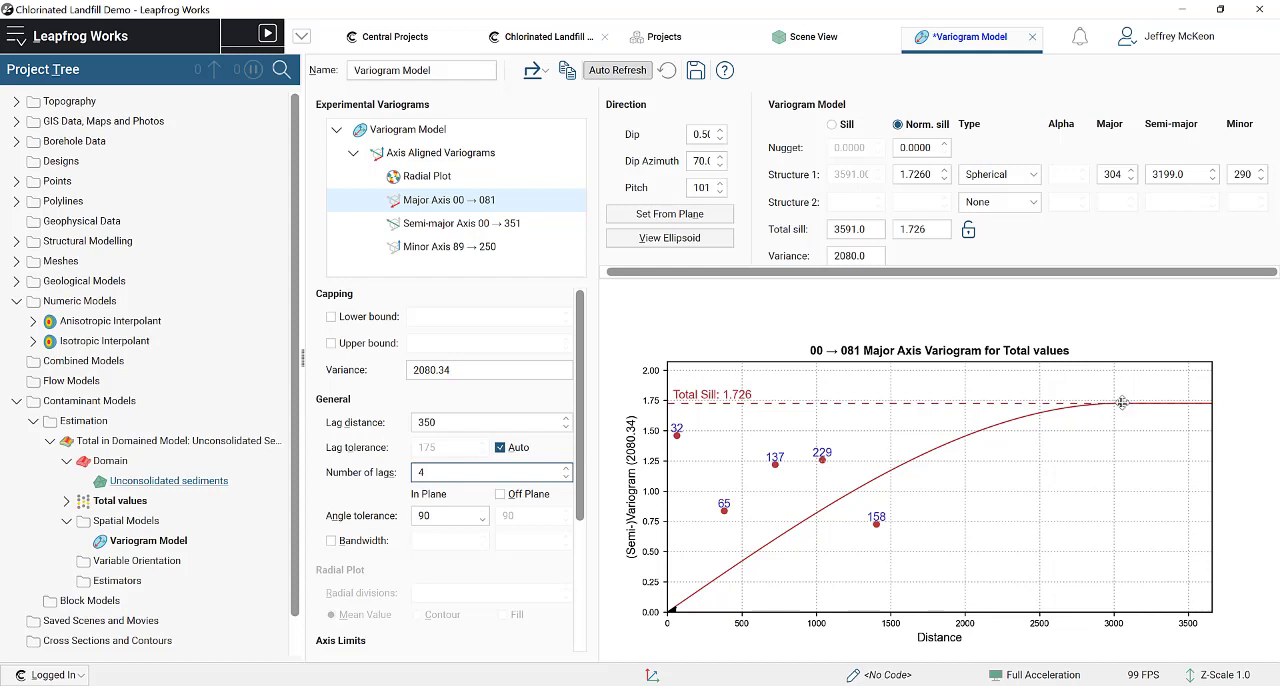
pyautogui.moveTo(1064, 405); pyautogui.dragTo(854, 453)
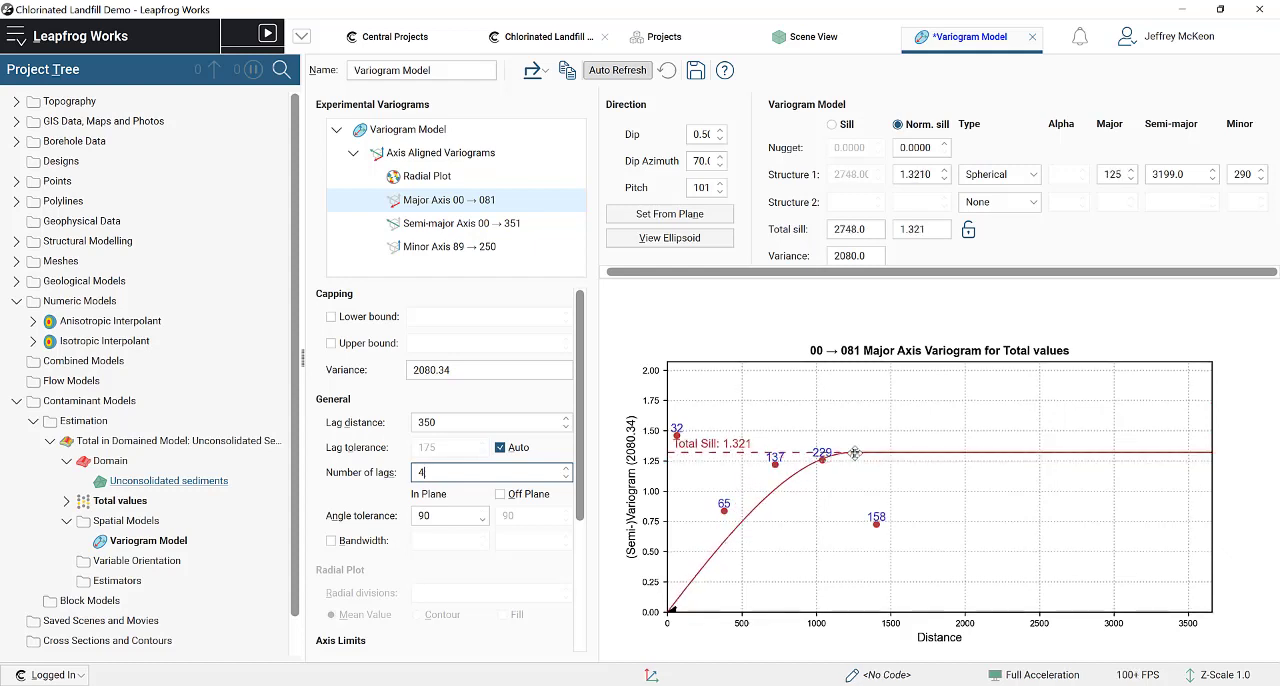
# Step: Try the Spheroidal and Exponential types for structure 1 on the major axis variogram, and return it to Spherical
pyautogui.click(990, 176)
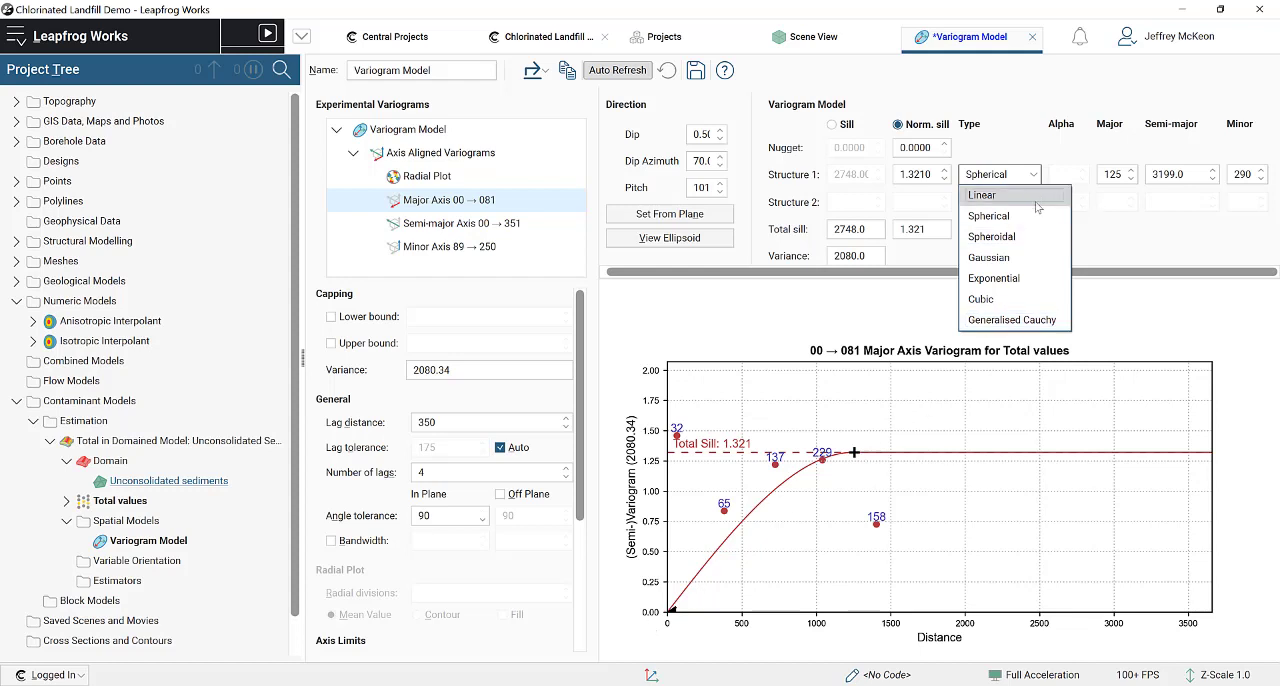
pyautogui.click(1029, 244)
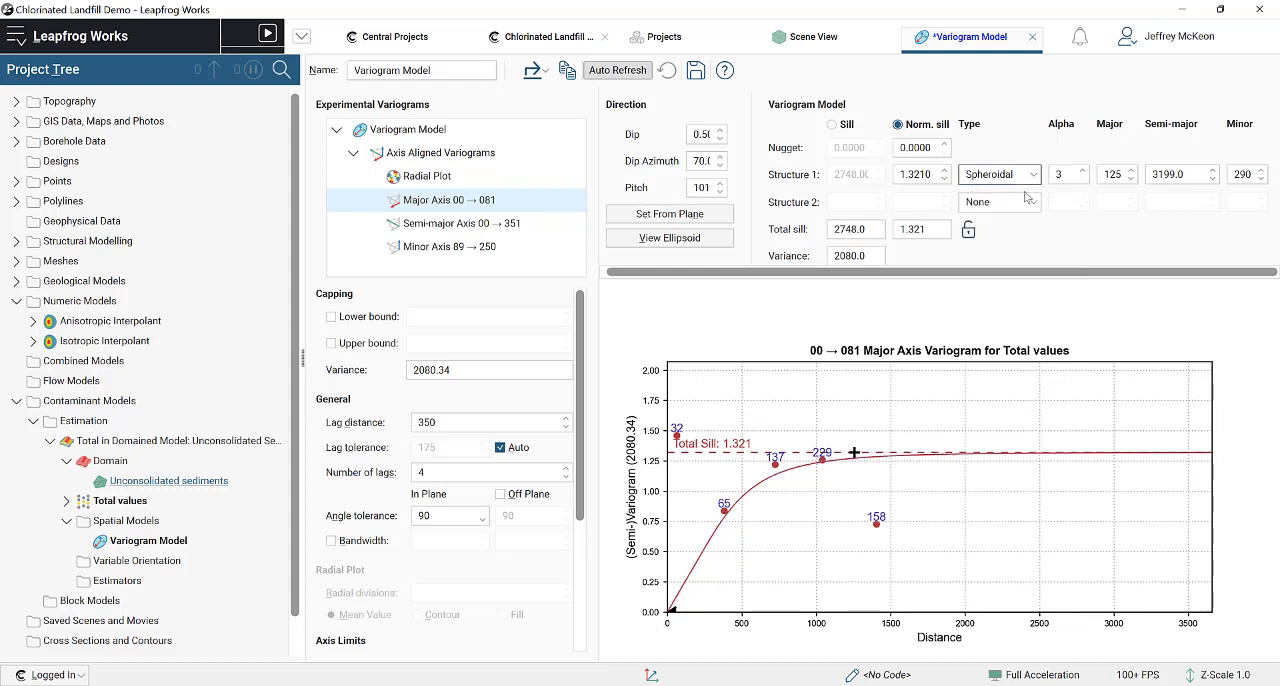
pyautogui.moveTo(854, 452)
pyautogui.mouseDown()
pyautogui.moveTo(838, 456)
pyautogui.moveTo(848, 444)
pyautogui.mouseUp()
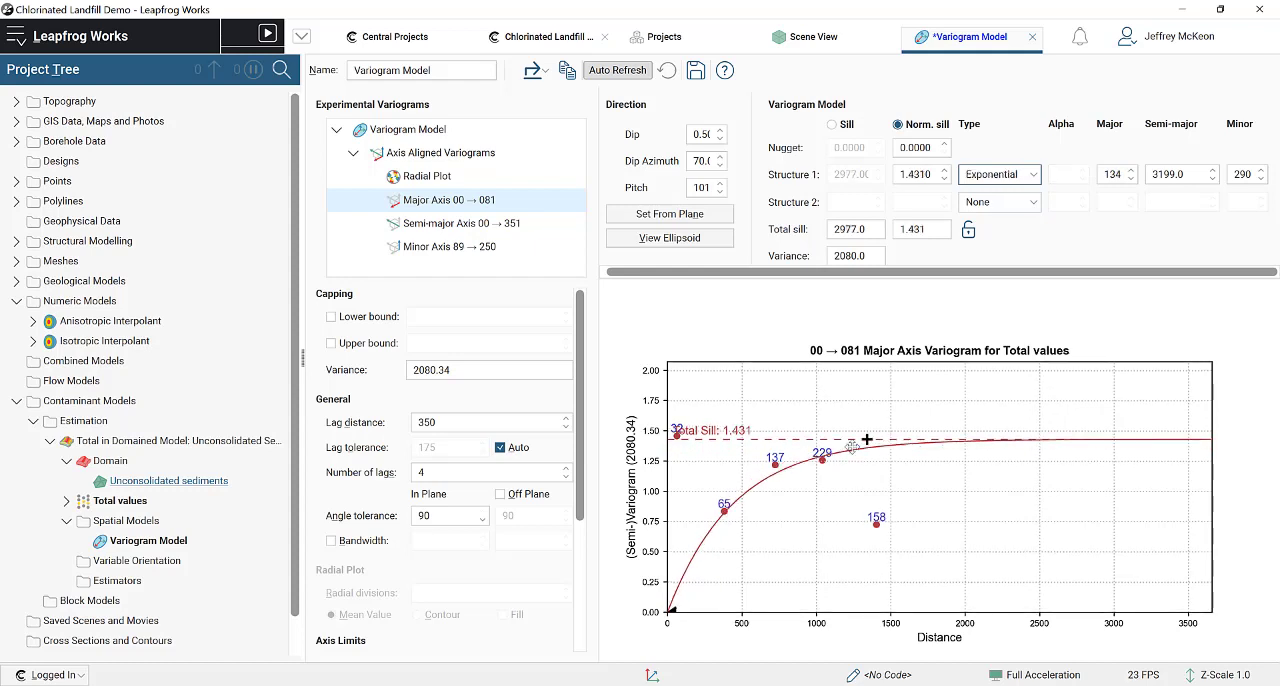
pyautogui.moveTo(867, 438); pyautogui.dragTo(843, 447)
pyautogui.click(1005, 181)
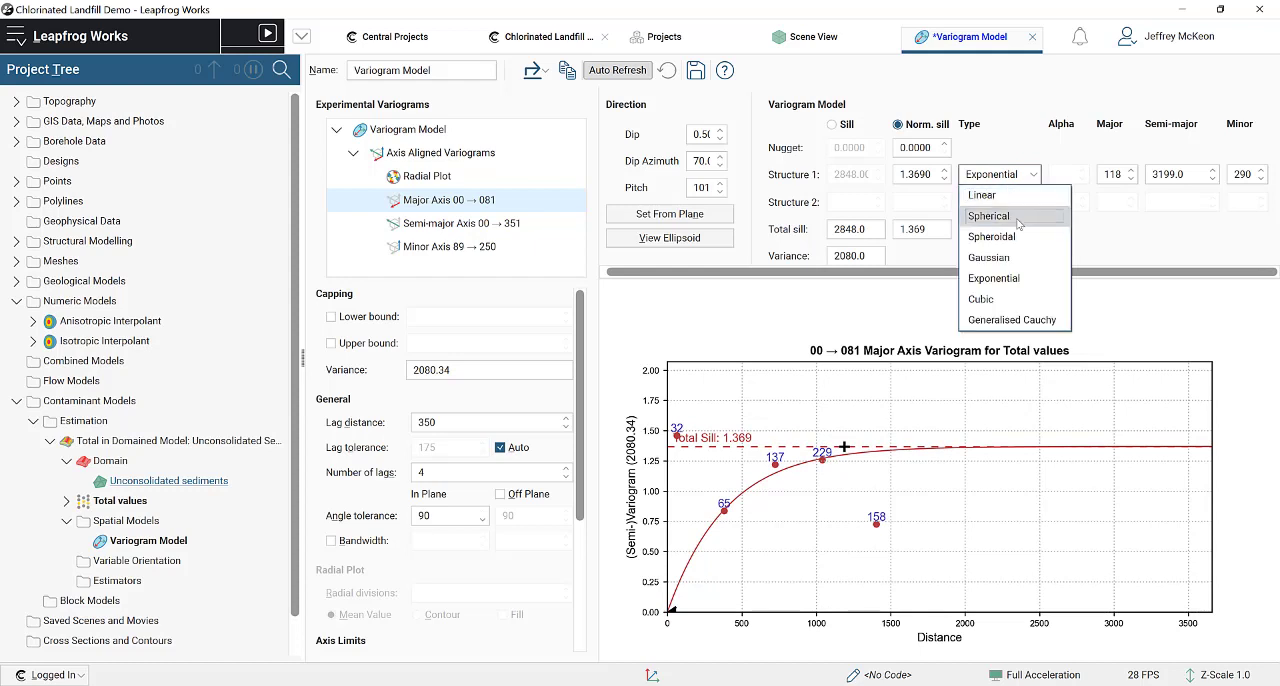
pyautogui.click(996, 221)
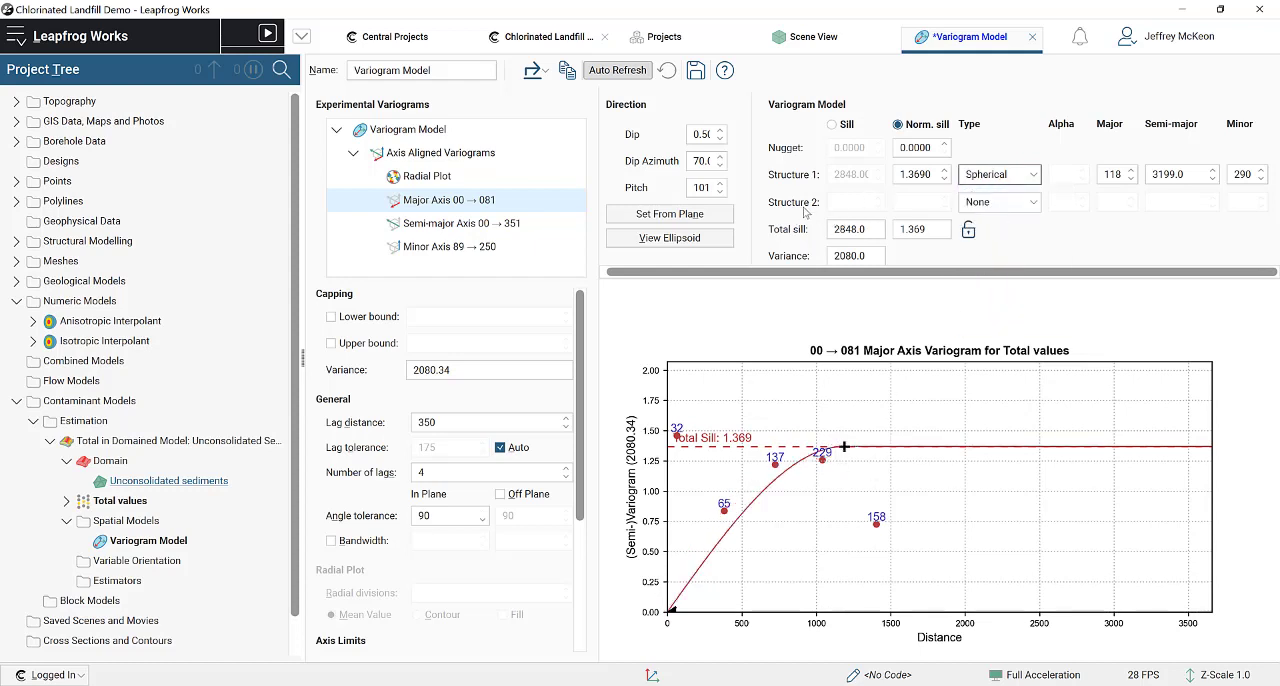
# Step: Add a Spherical second structure and fit the major axis curve with normalised sills of about 1.066 for structure 1 and 0.2 for structure 2
pyautogui.click(966, 205)
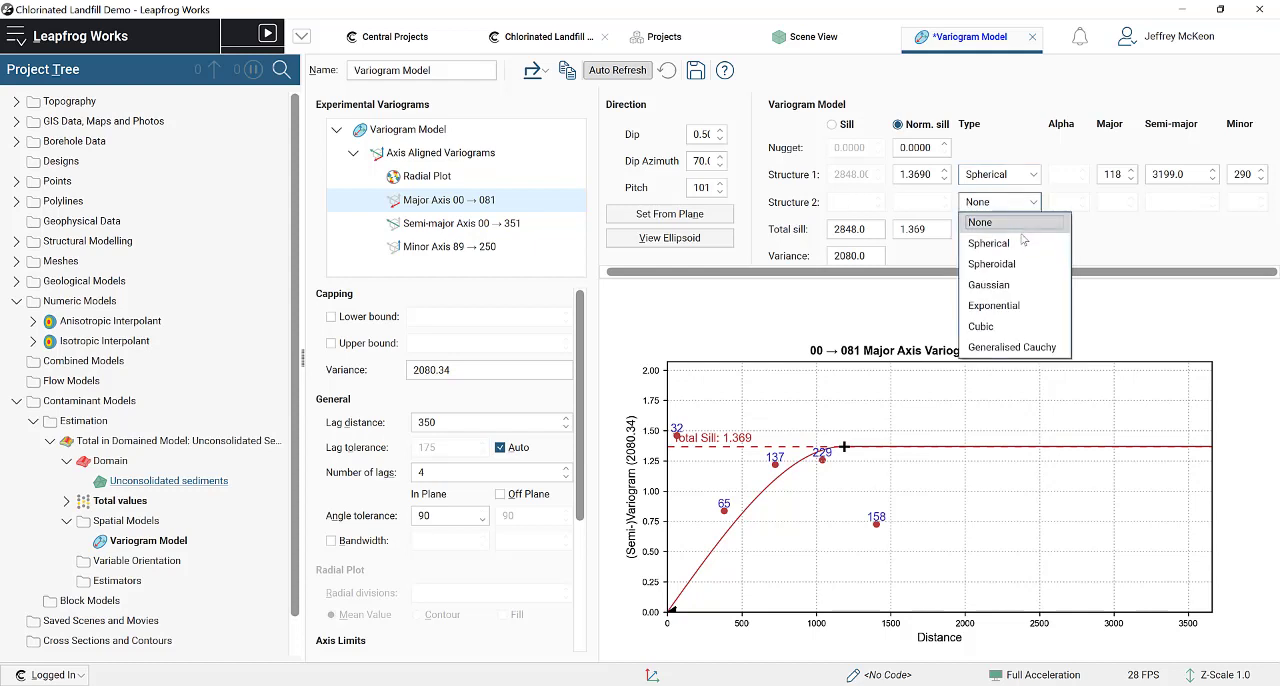
pyautogui.click(990, 240)
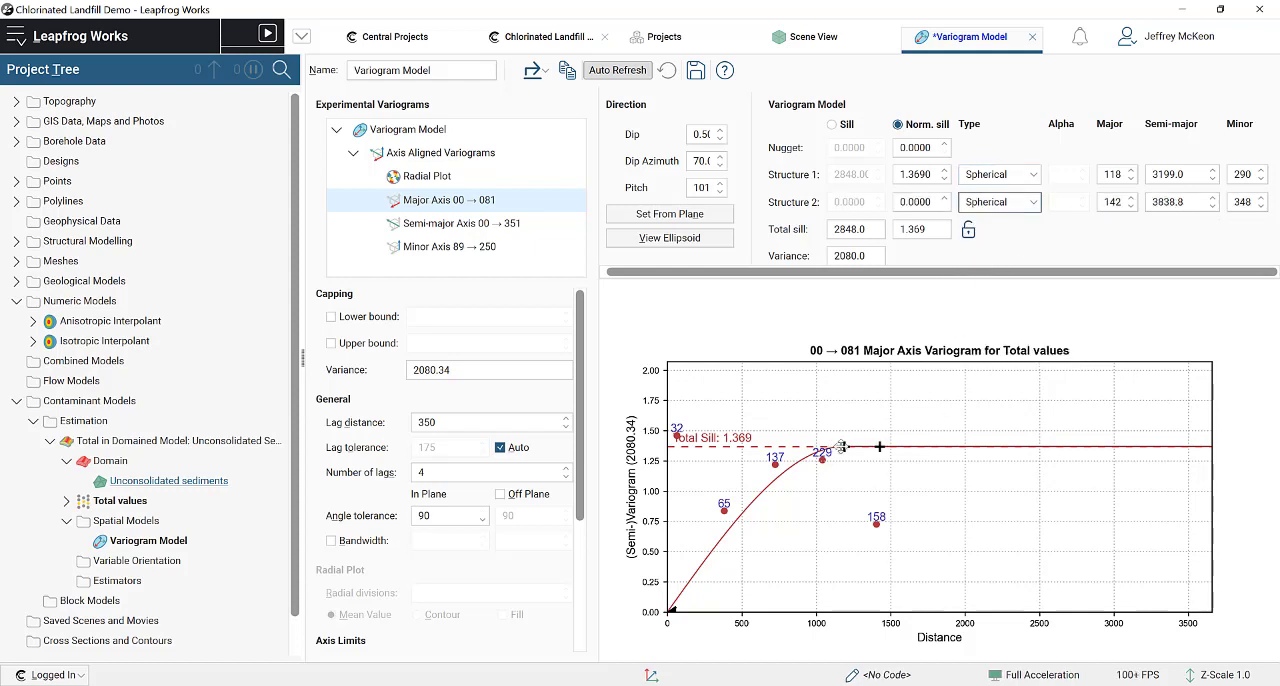
pyautogui.moveTo(843, 447); pyautogui.dragTo(763, 500)
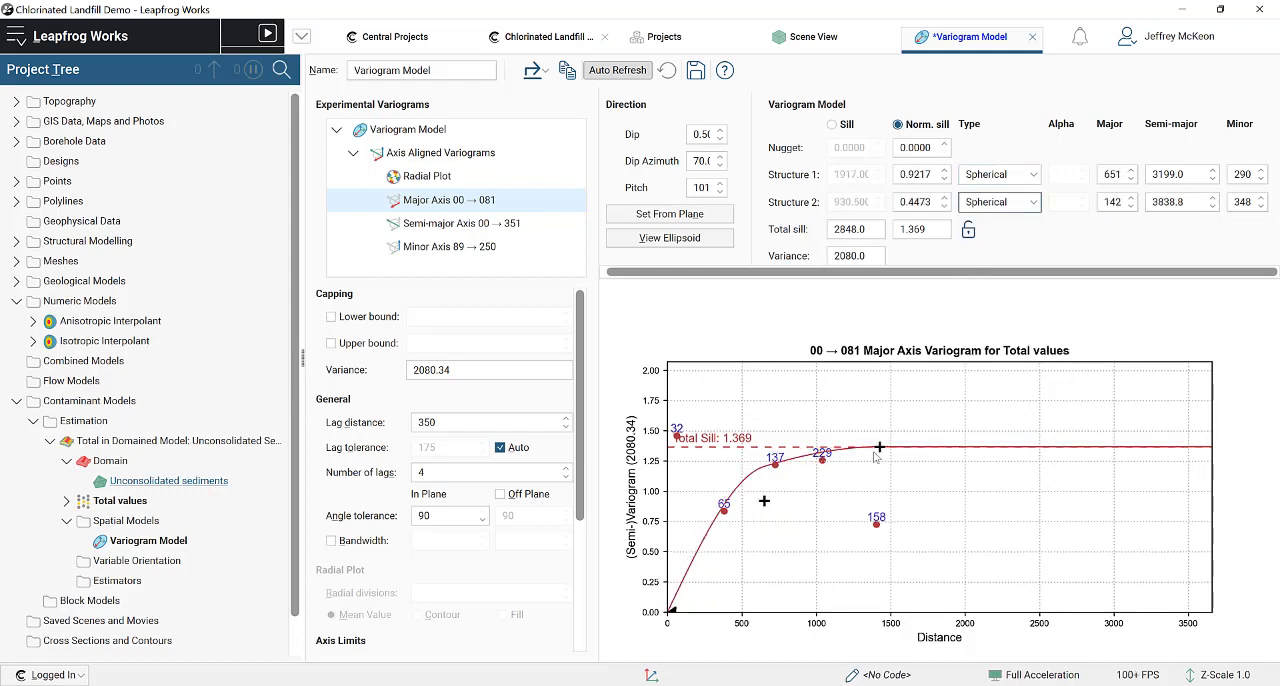
pyautogui.moveTo(879, 447); pyautogui.dragTo(864, 458)
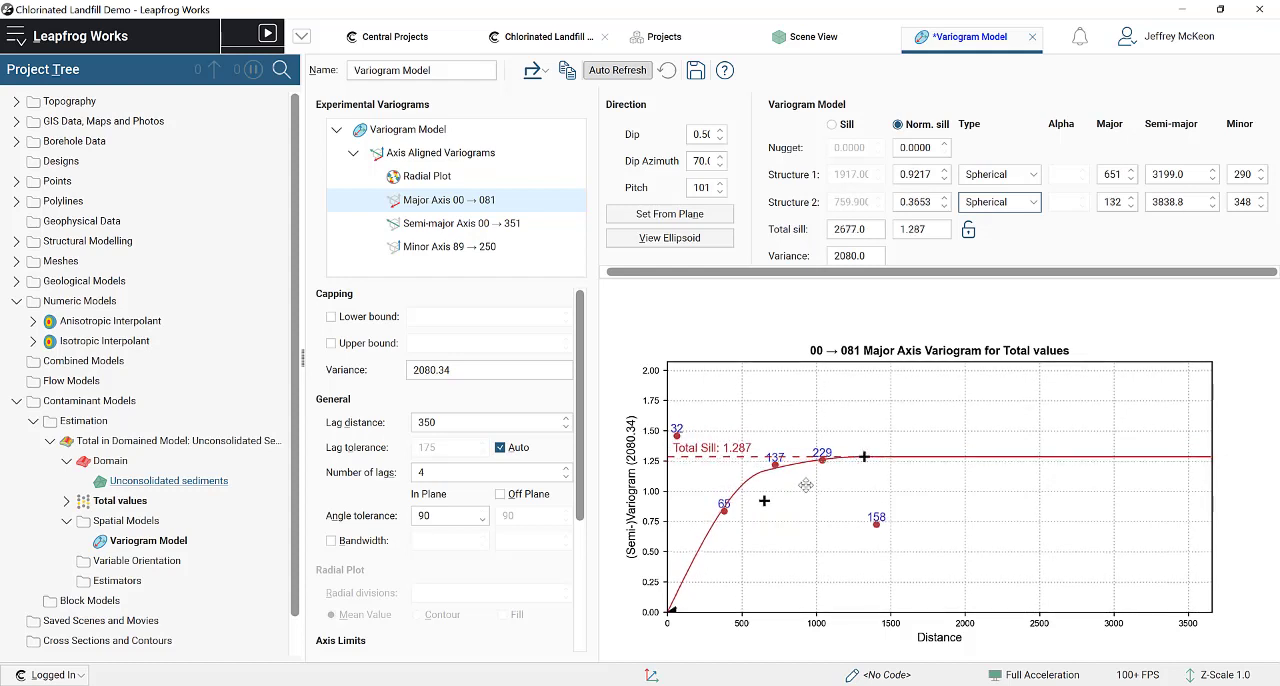
pyautogui.moveTo(763, 500); pyautogui.dragTo(778, 491)
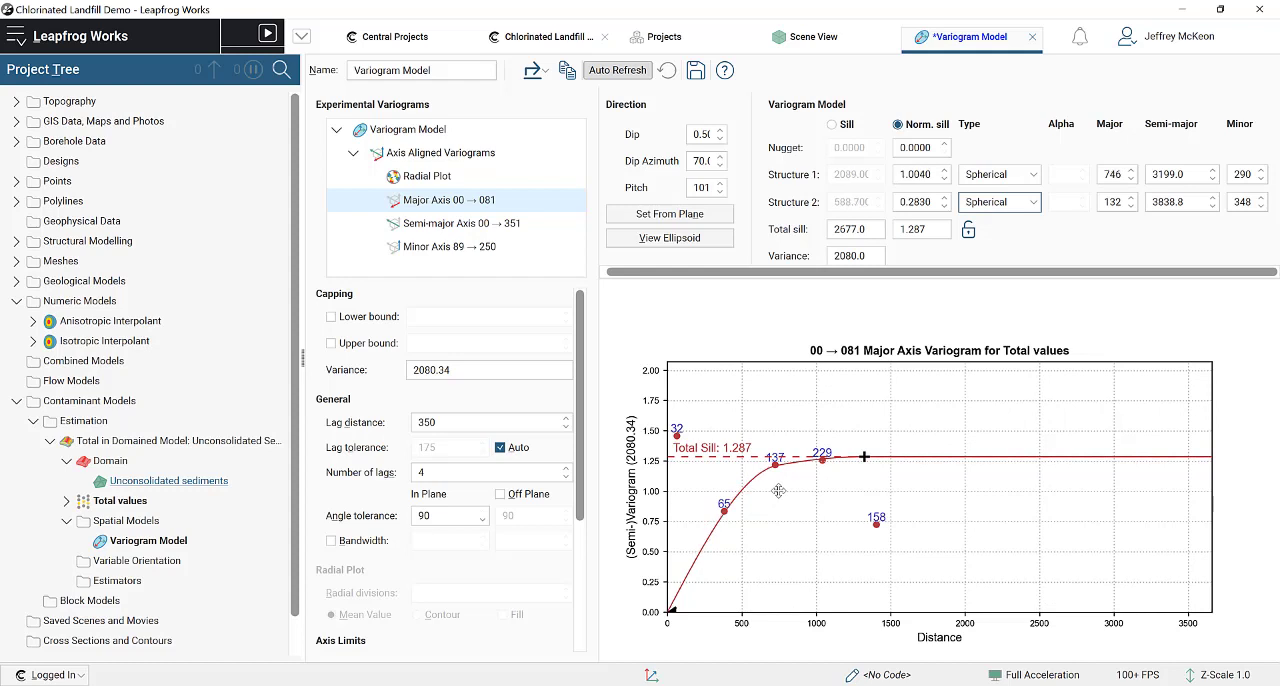
pyautogui.moveTo(864, 457); pyautogui.dragTo(854, 459)
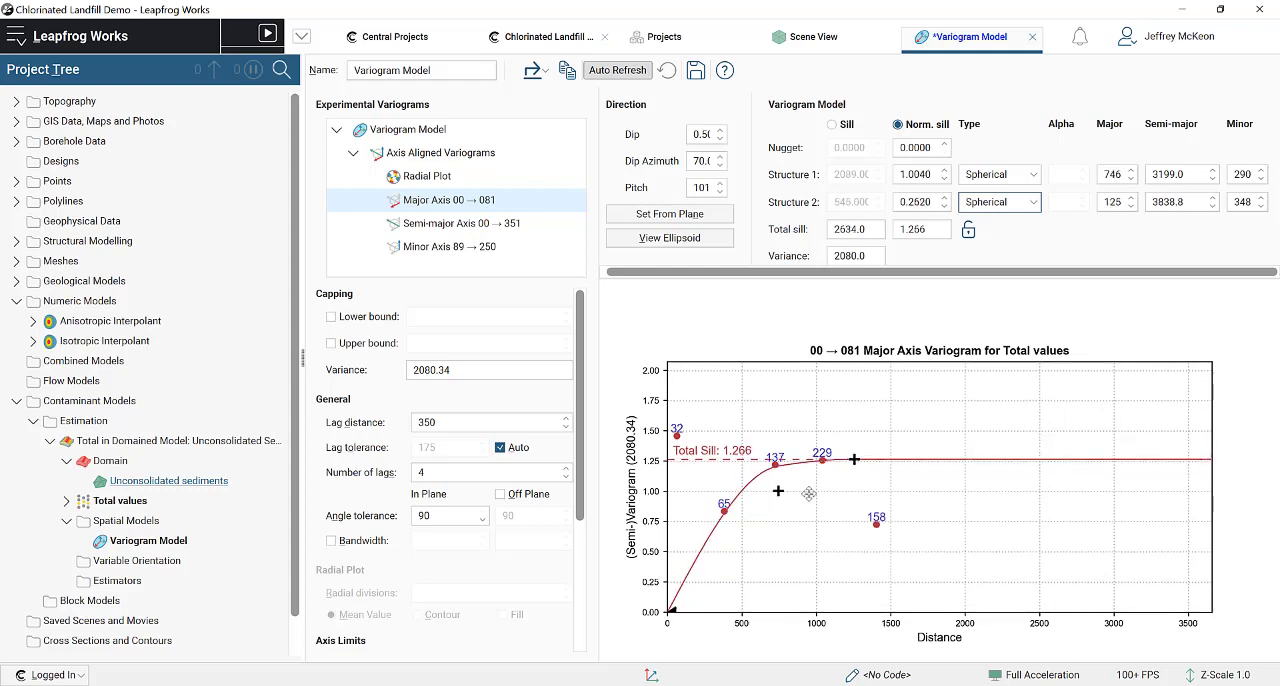
pyautogui.moveTo(778, 491); pyautogui.dragTo(781, 483)
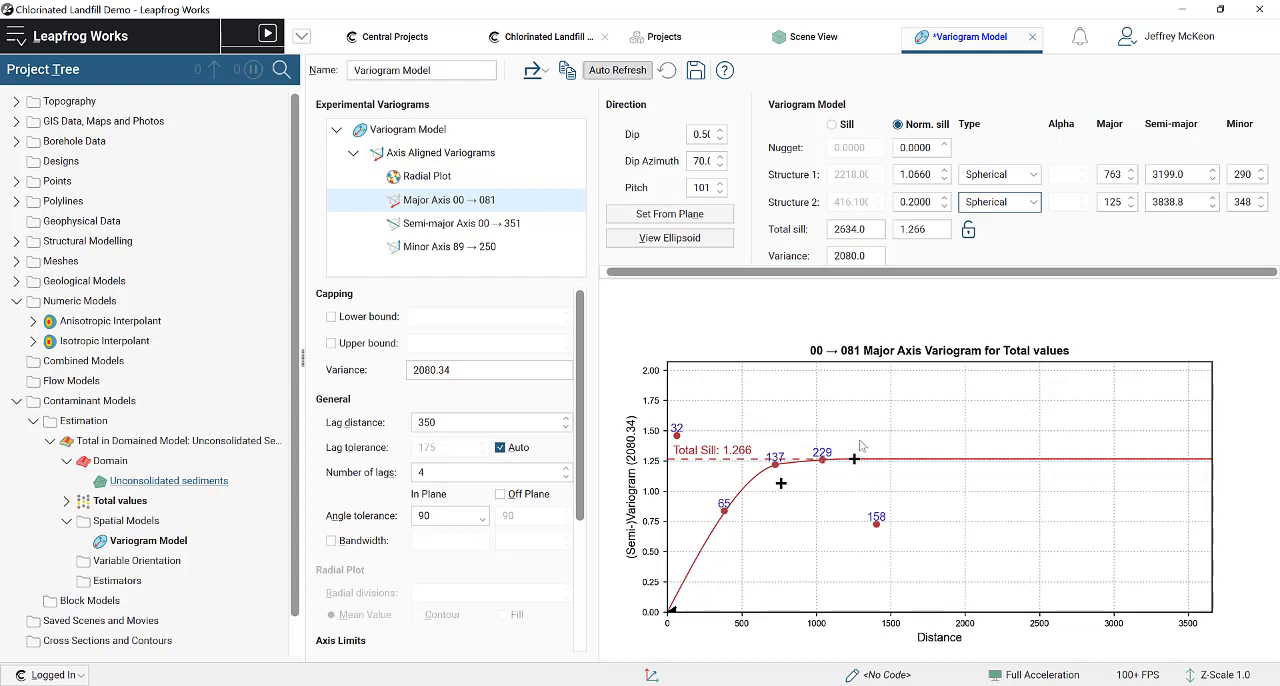
# Step: Set the major axis variogram to 3 lags and refit its two structures to a total sill of about 1.244
pyautogui.click(449, 471)
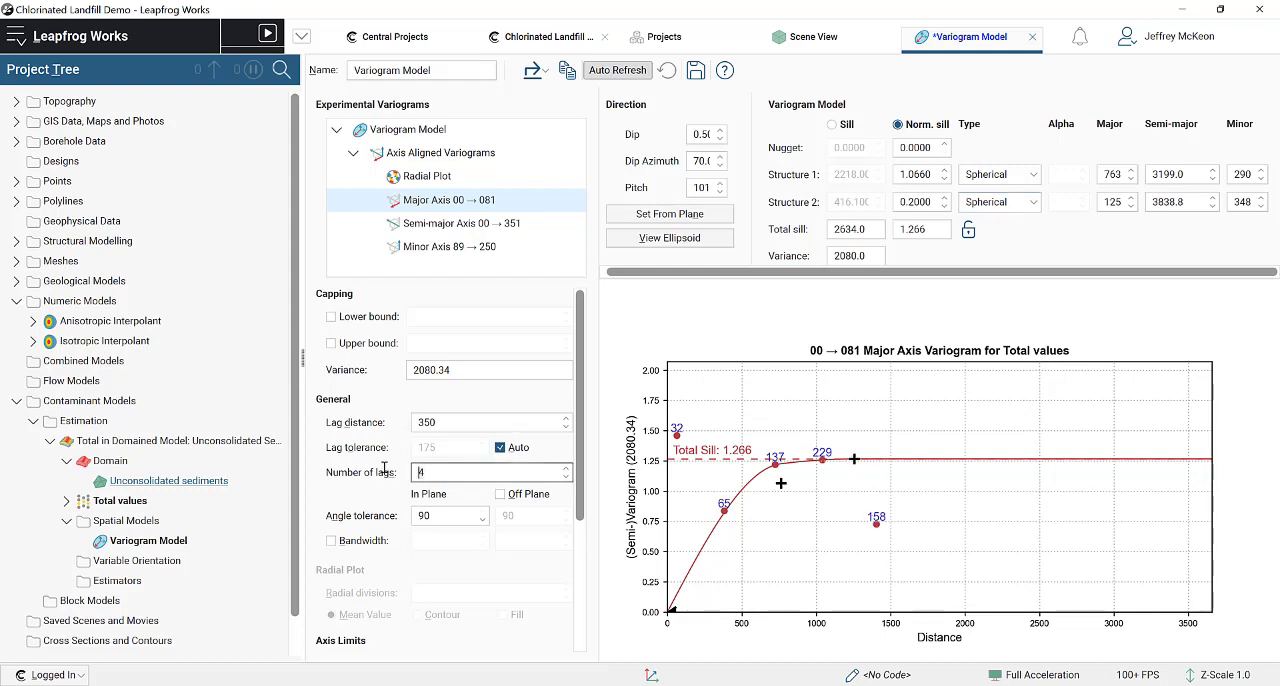
pyautogui.write('3')
pyautogui.click(467, 423)
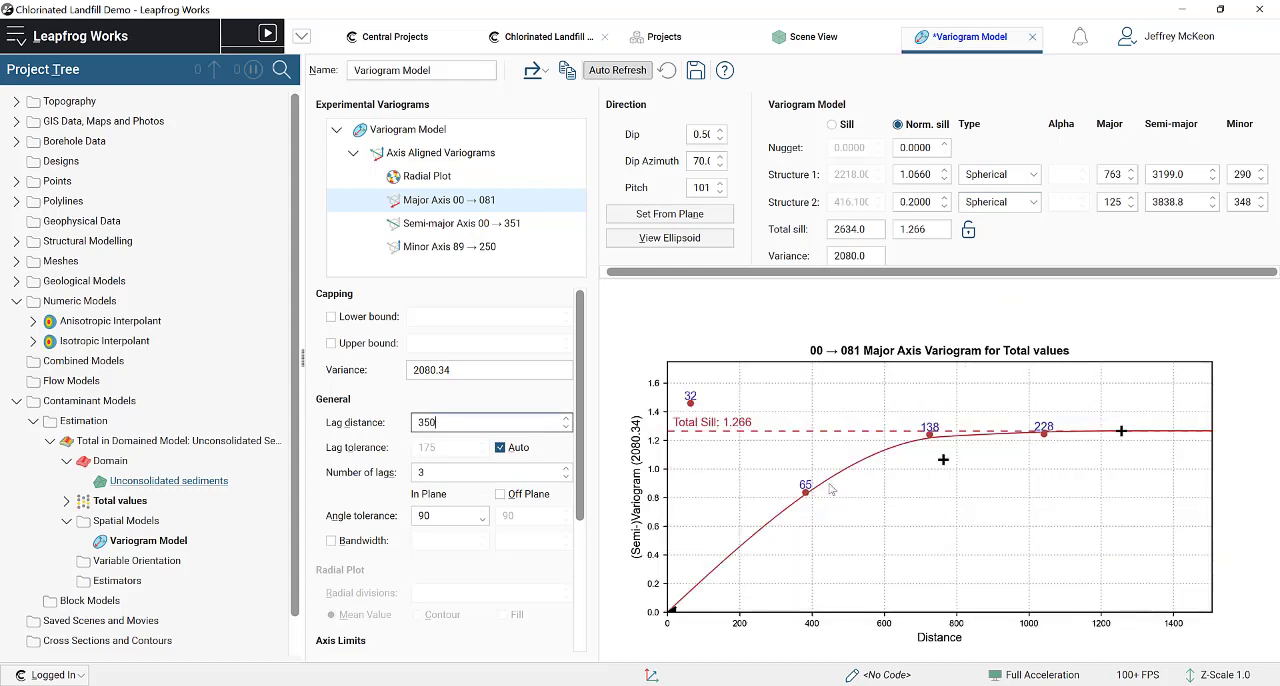
pyautogui.moveTo(1121, 432); pyautogui.dragTo(1114, 431)
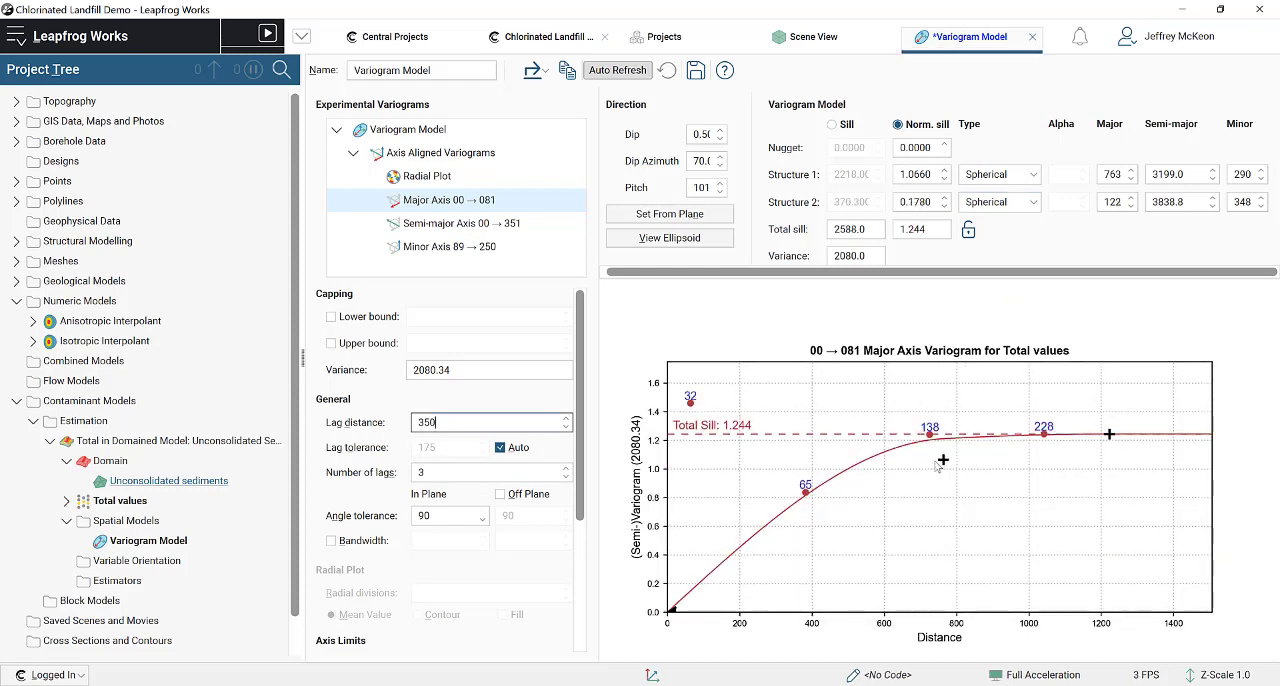
pyautogui.moveTo(943, 460); pyautogui.dragTo(951, 436)
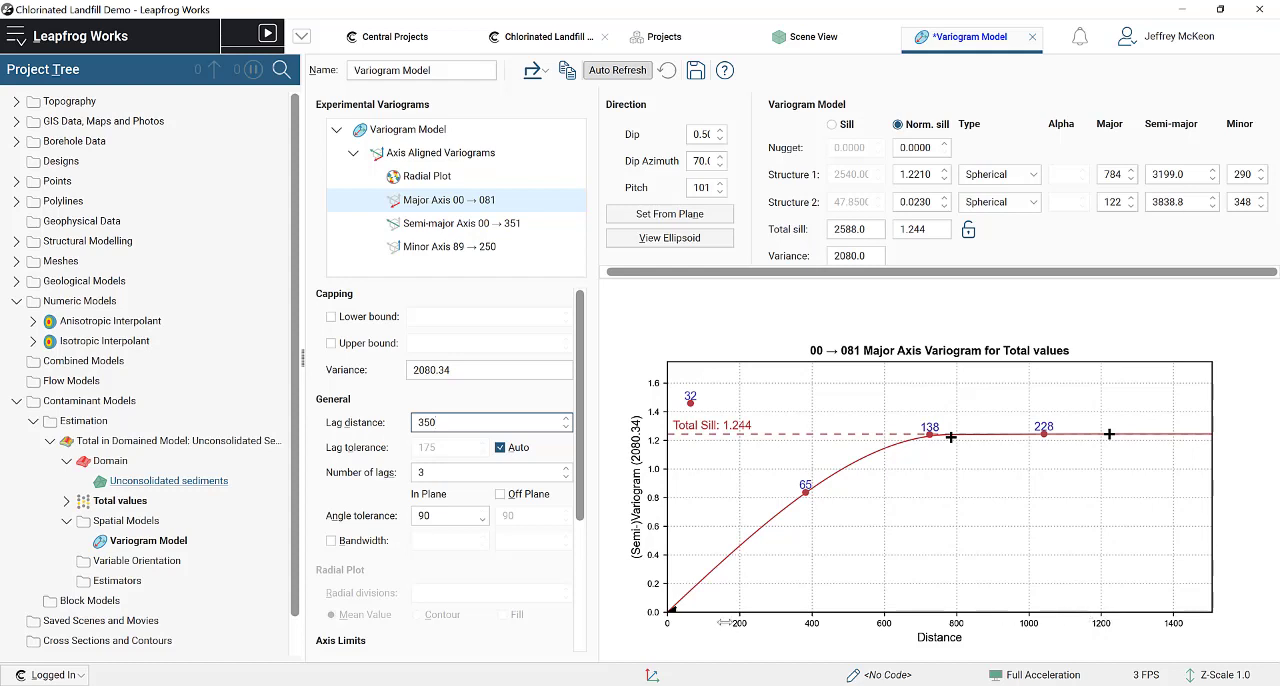
pyautogui.click(447, 206)
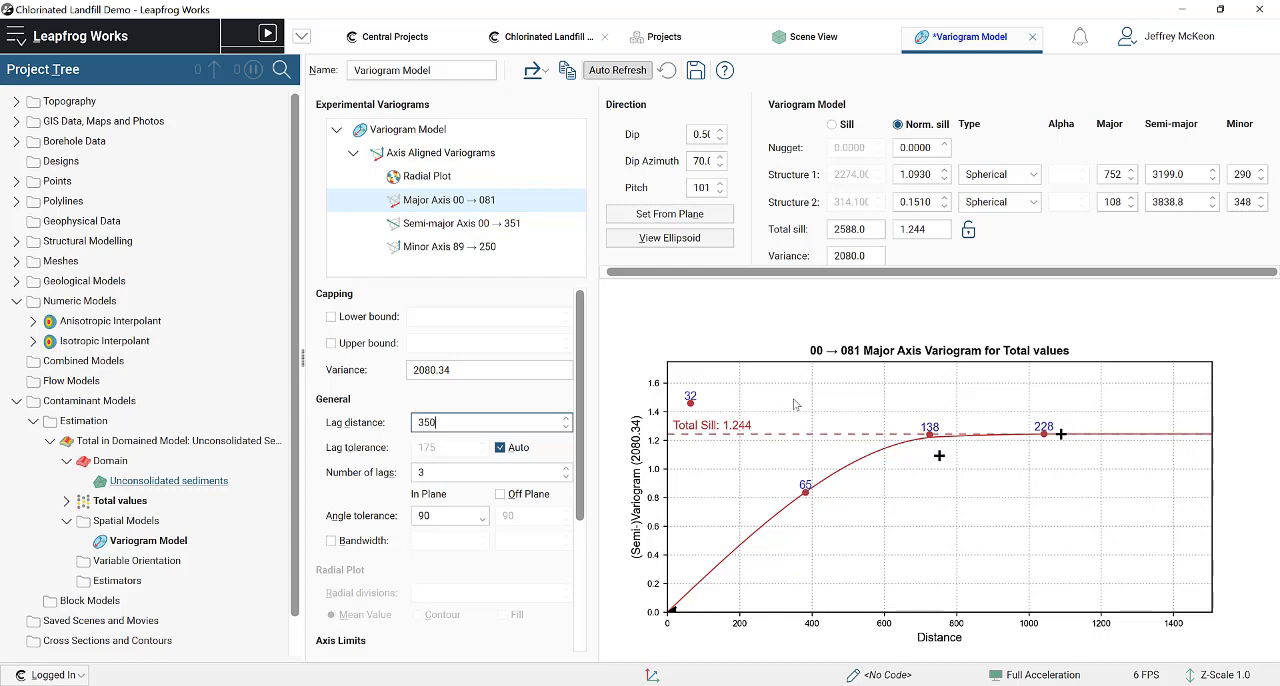
# Step: Match the semi-major axis variogram to the major axis settings: lag distance 350, 3 lags and angle tolerance 90
pyautogui.click(479, 224)
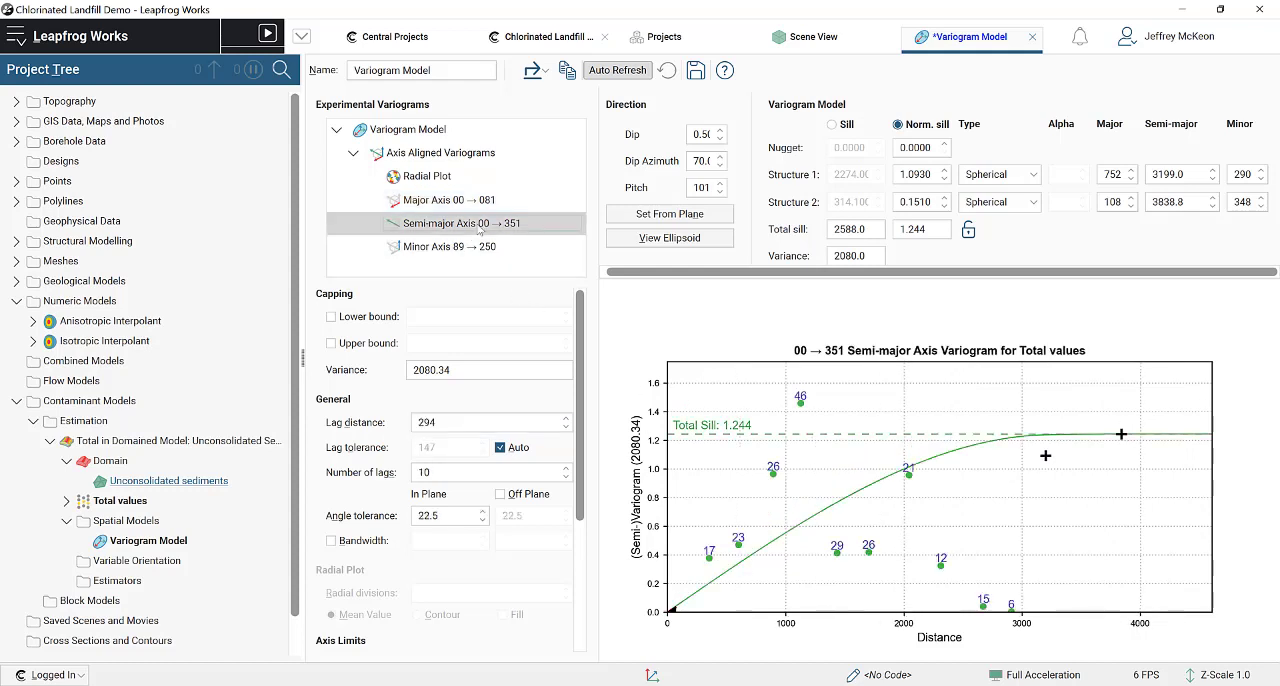
pyautogui.click(477, 203)
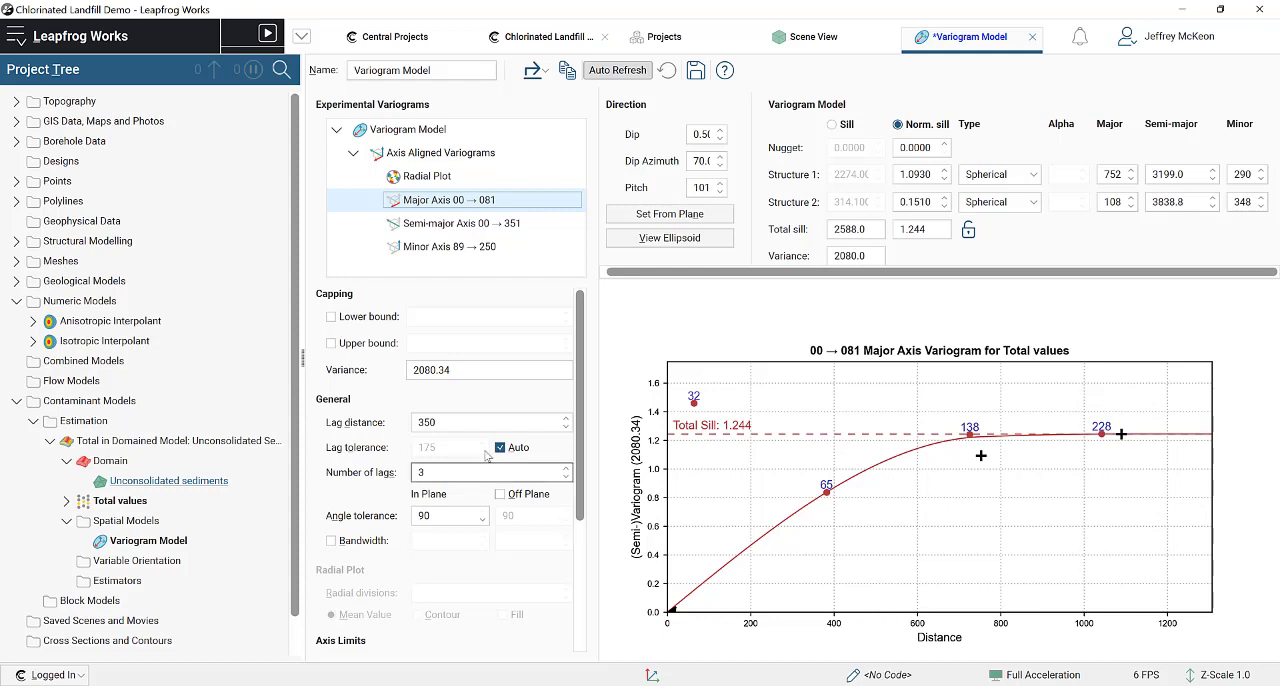
pyautogui.click(449, 521)
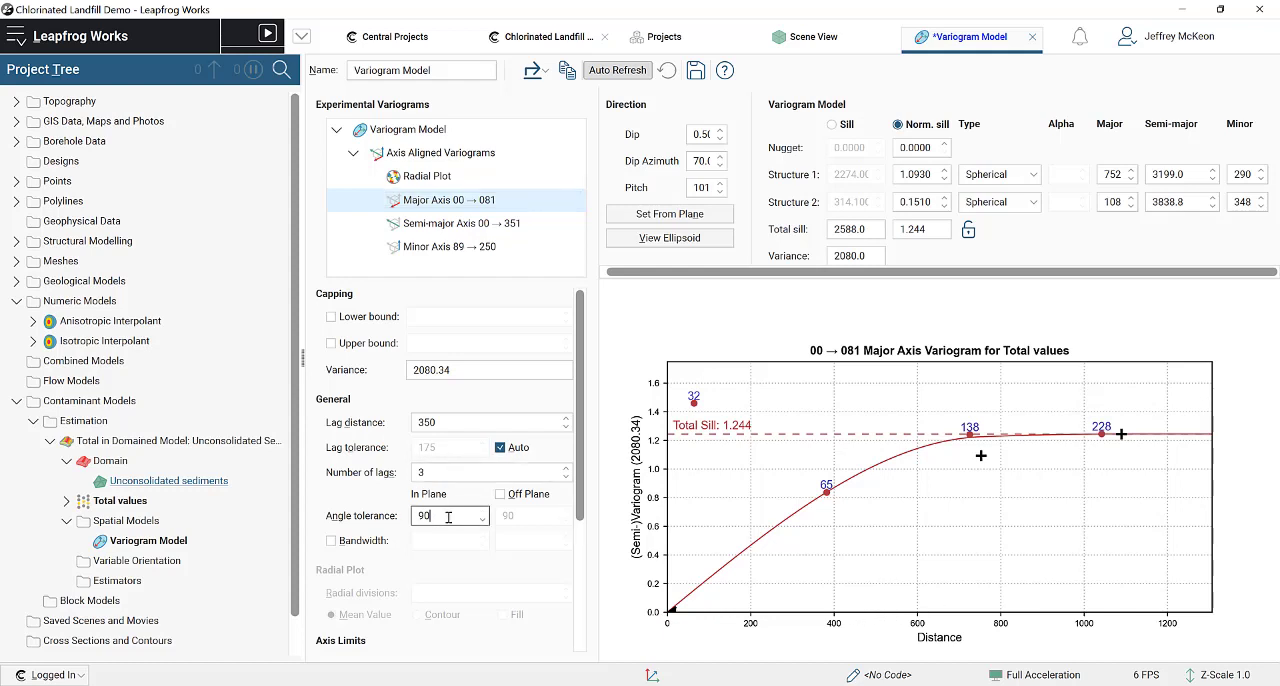
pyautogui.click(533, 231)
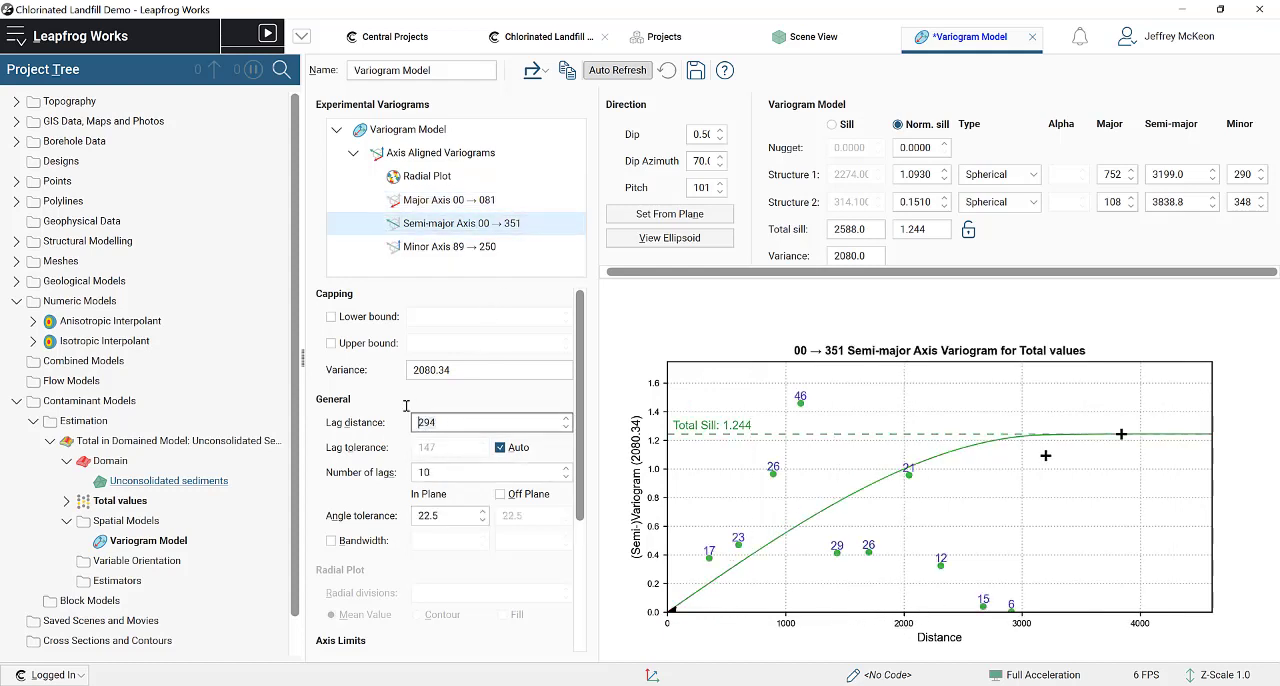
pyautogui.write('350')
pyautogui.click(441, 475)
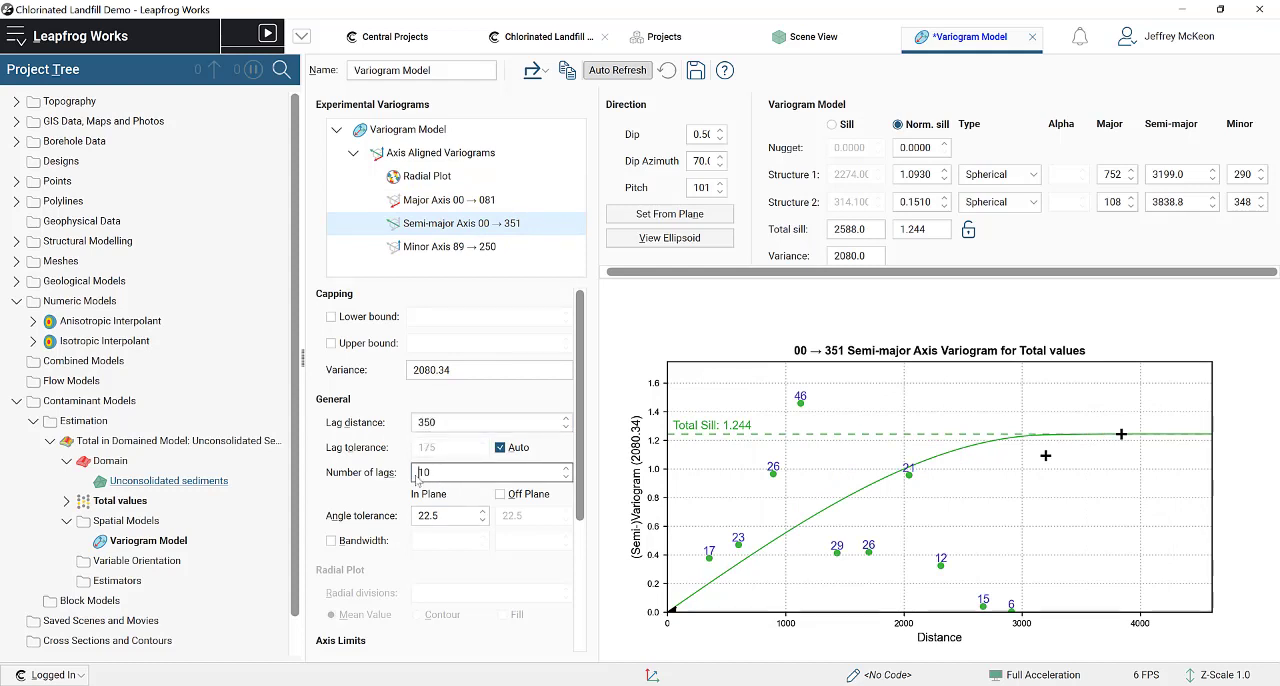
pyautogui.moveTo(474, 470); pyautogui.dragTo(404, 476)
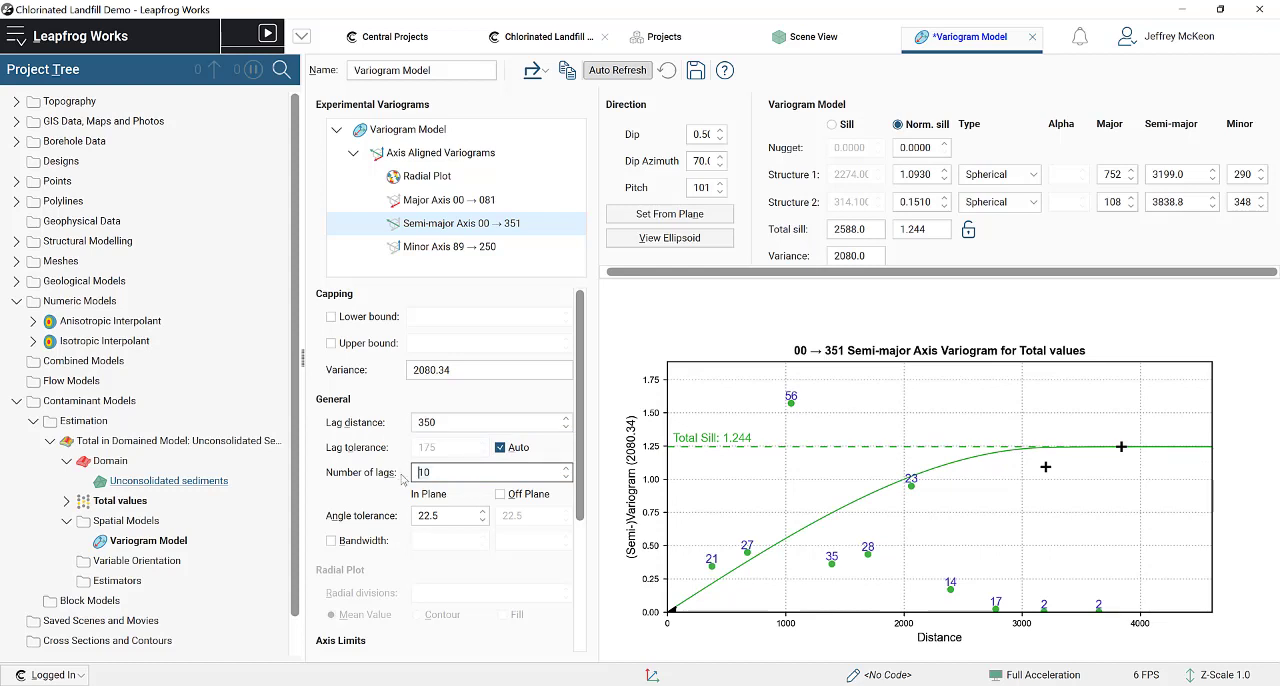
pyautogui.write('3')
pyautogui.press('Tab')
pyautogui.write('90')
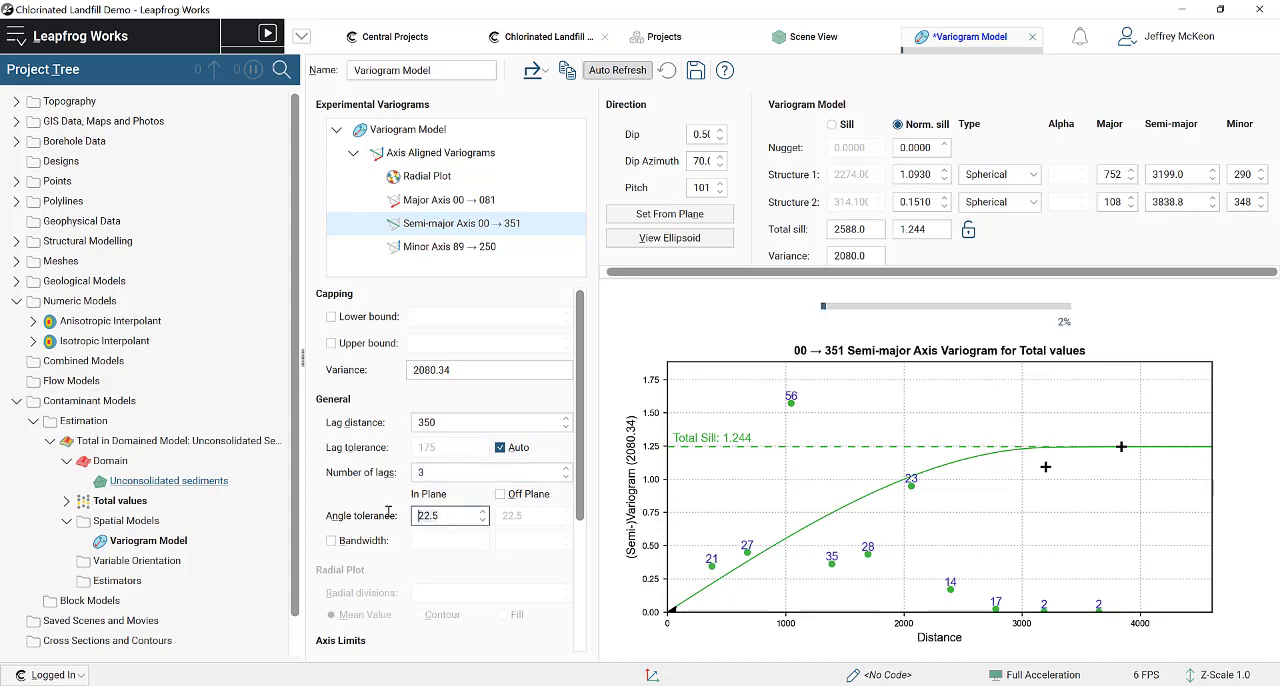
pyautogui.click(432, 472)
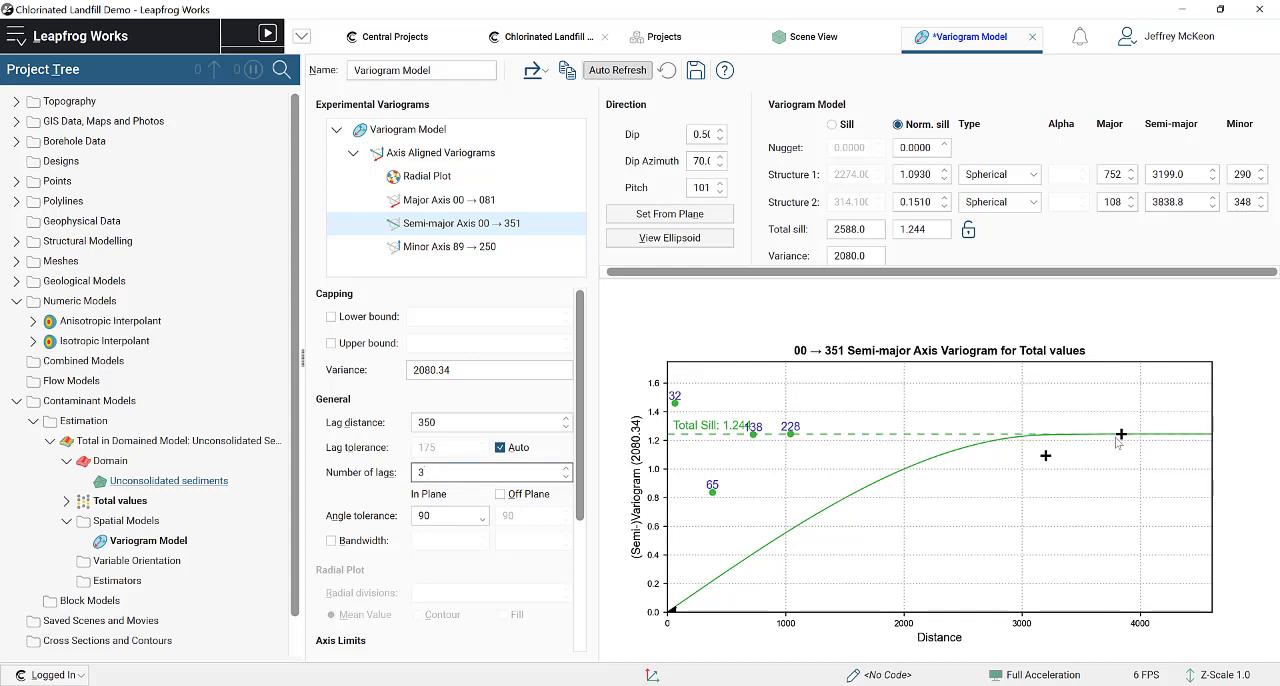
# Step: Fit the semi-major ranges to about 523.7 for structure 1 and 1165 for structure 2, with a total sill of about 1.32
pyautogui.moveTo(1045, 455); pyautogui.dragTo(729, 492)
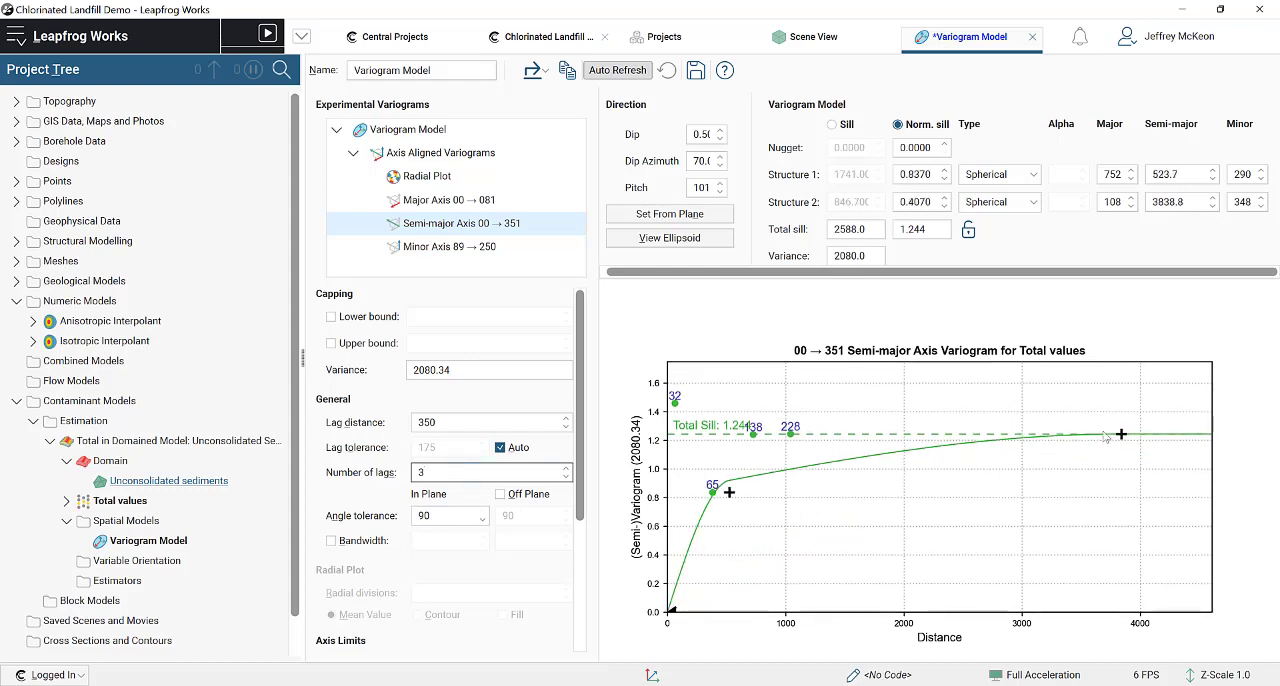
pyautogui.moveTo(1120, 434); pyautogui.dragTo(1068, 432)
pyautogui.moveTo(860, 417); pyautogui.dragTo(805, 424)
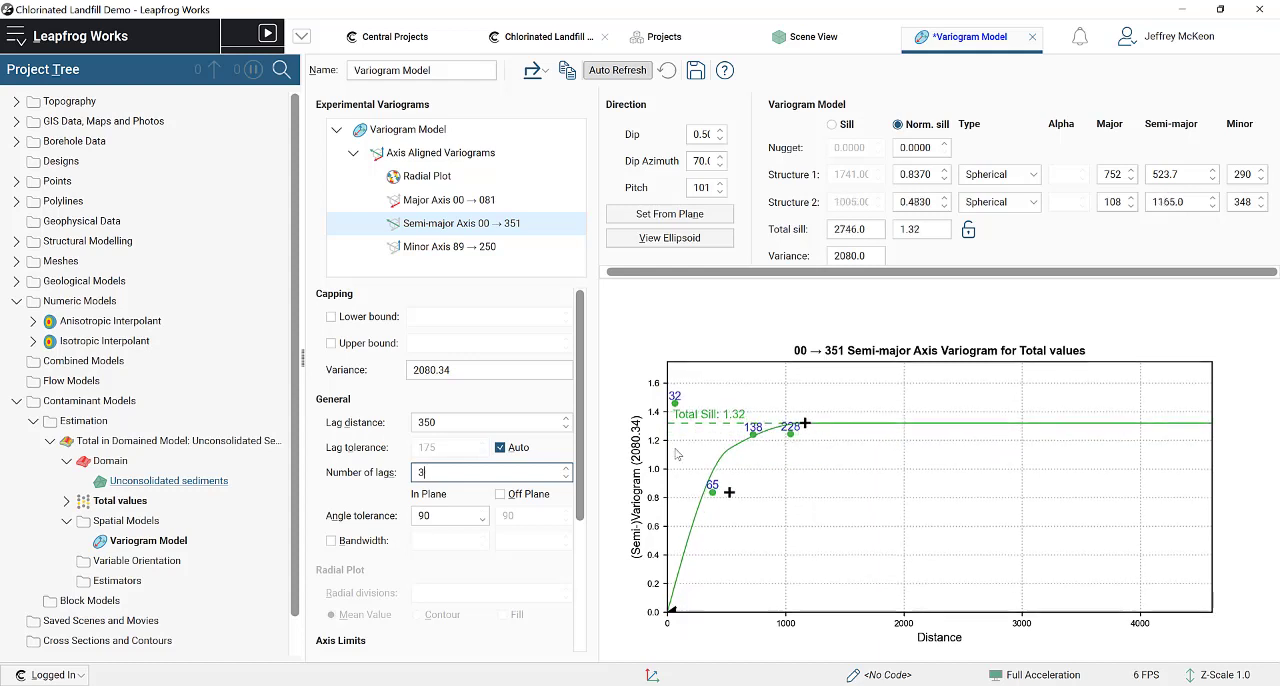
# Step: Try 4 lags on the semi-major axis variogram and return it to 3 lags
pyautogui.click(475, 422)
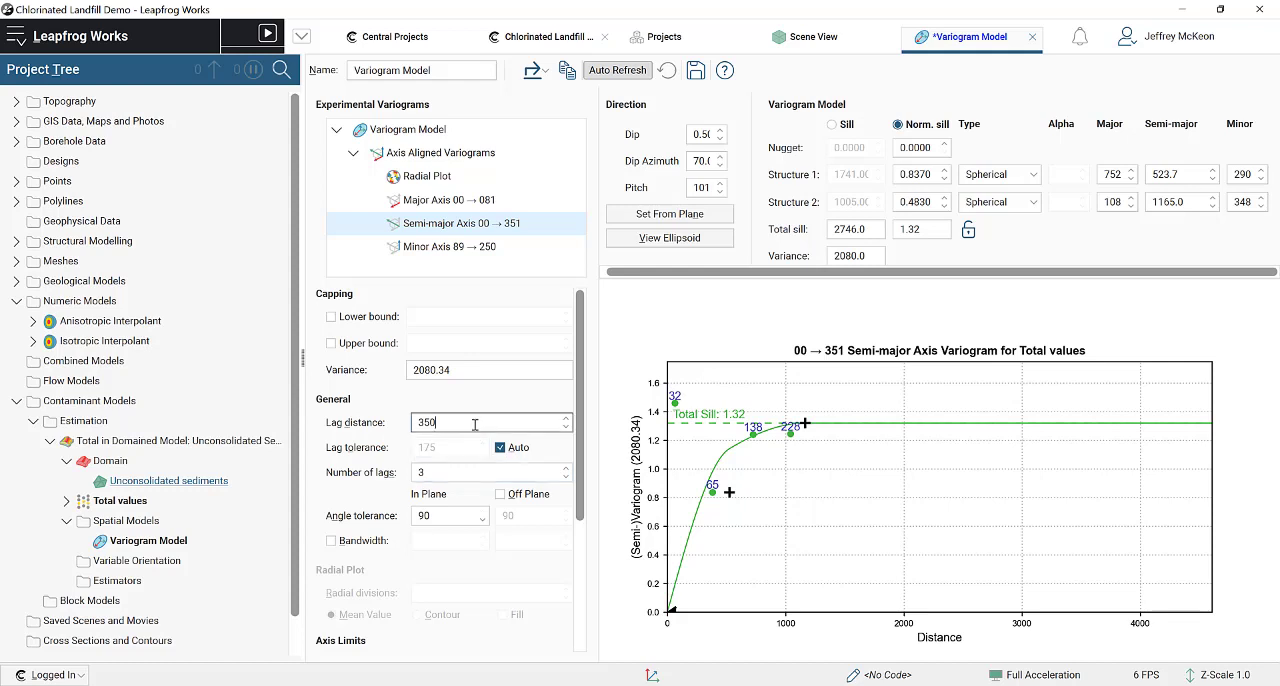
pyautogui.click(424, 473)
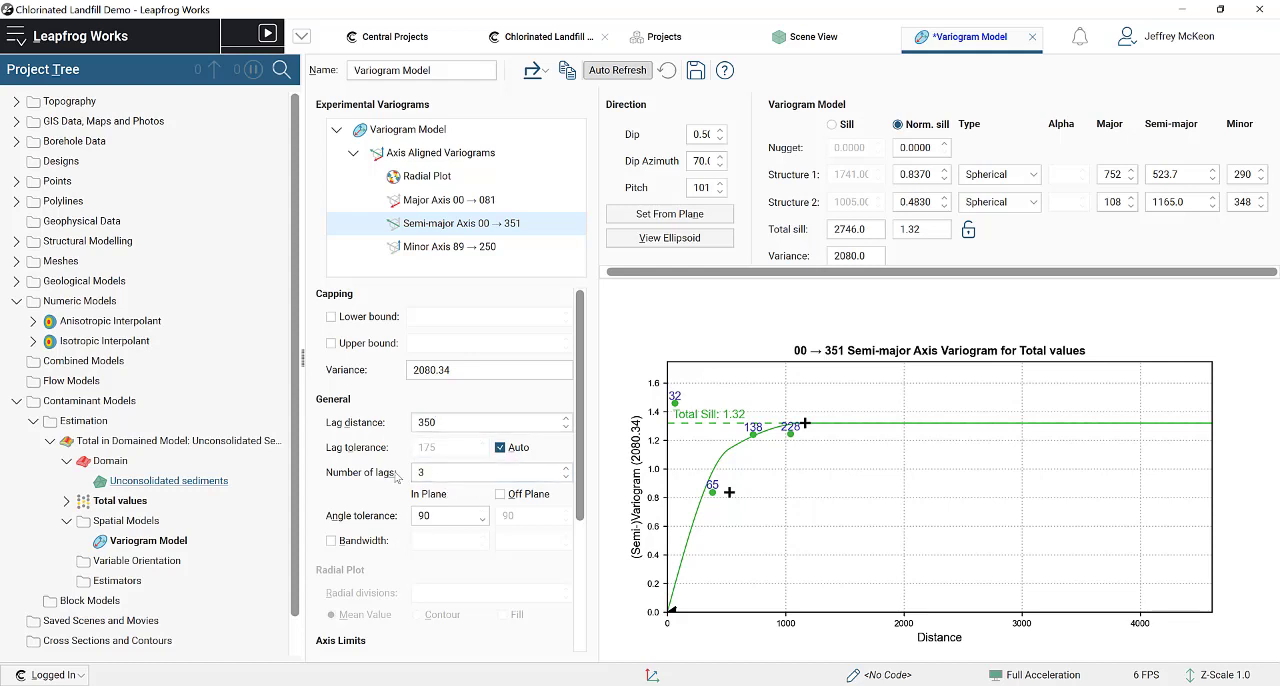
pyautogui.click(428, 424)
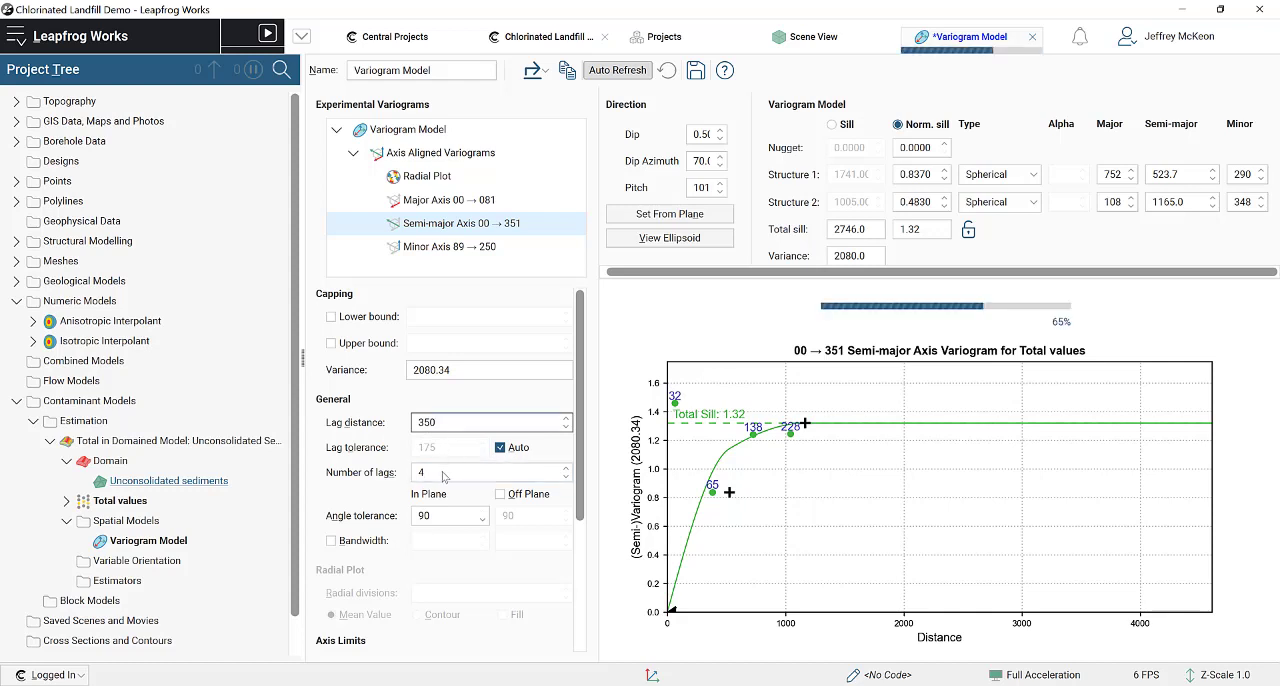
pyautogui.click(420, 471)
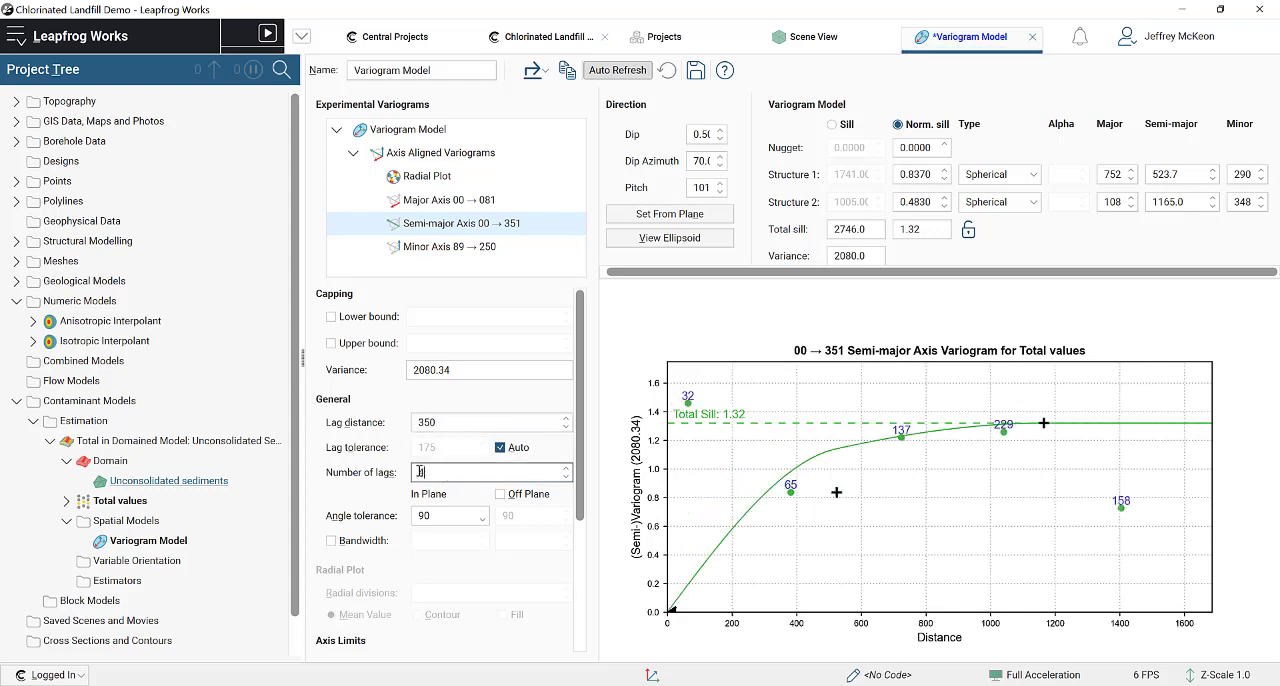
pyautogui.write('3')
pyautogui.click(473, 424)
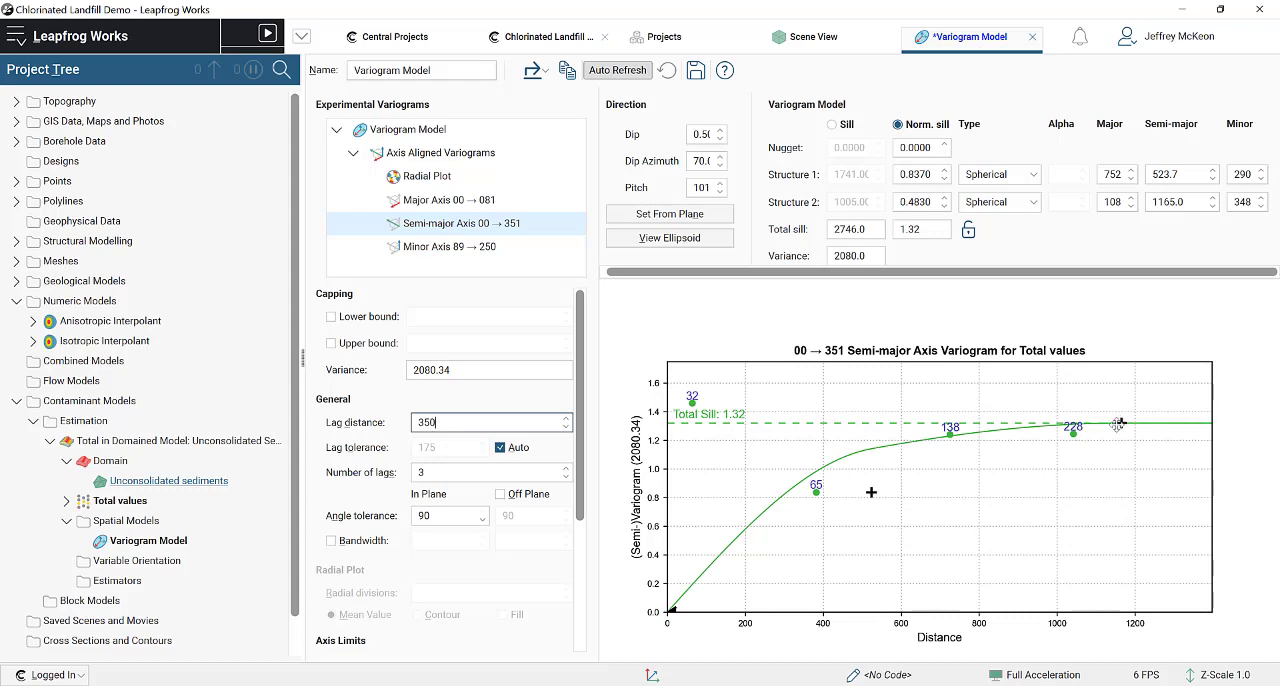
# Step: Refit the semi-major ranges to about 766.4 for structure 1 and 1098 for structure 2, with a total sill of about 1.256
pyautogui.moveTo(1121, 423); pyautogui.dragTo(1105, 431)
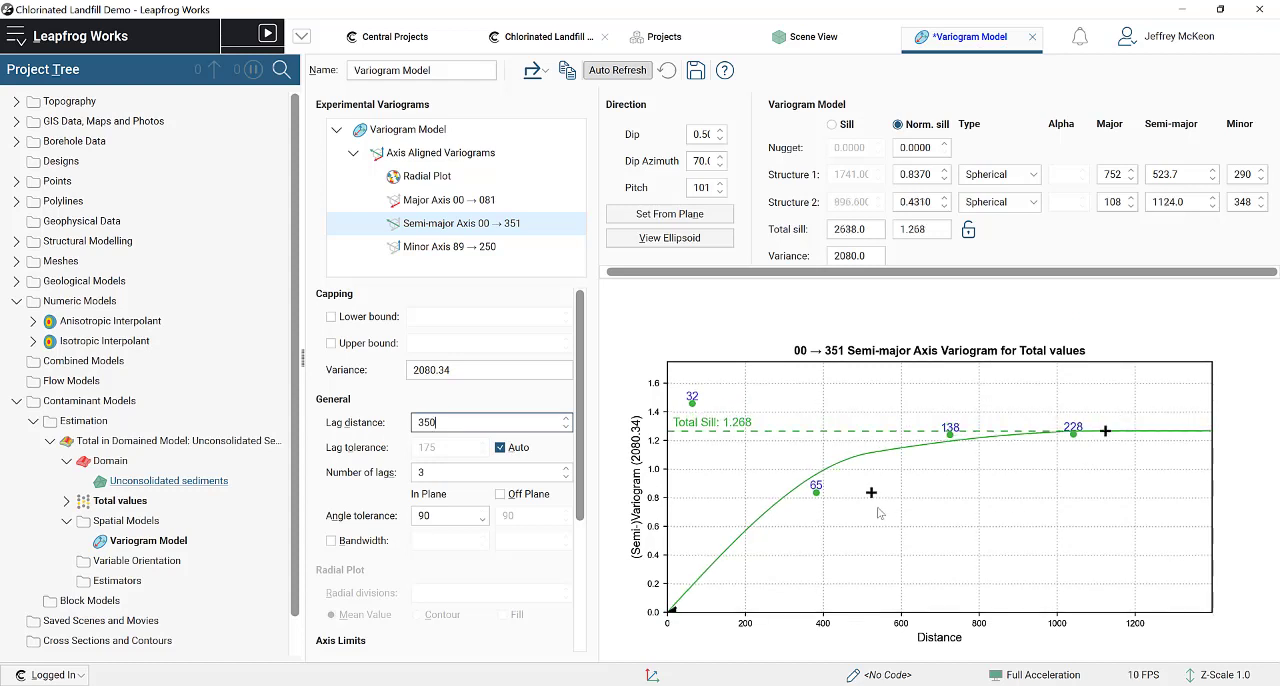
pyautogui.moveTo(873, 492); pyautogui.dragTo(960, 468)
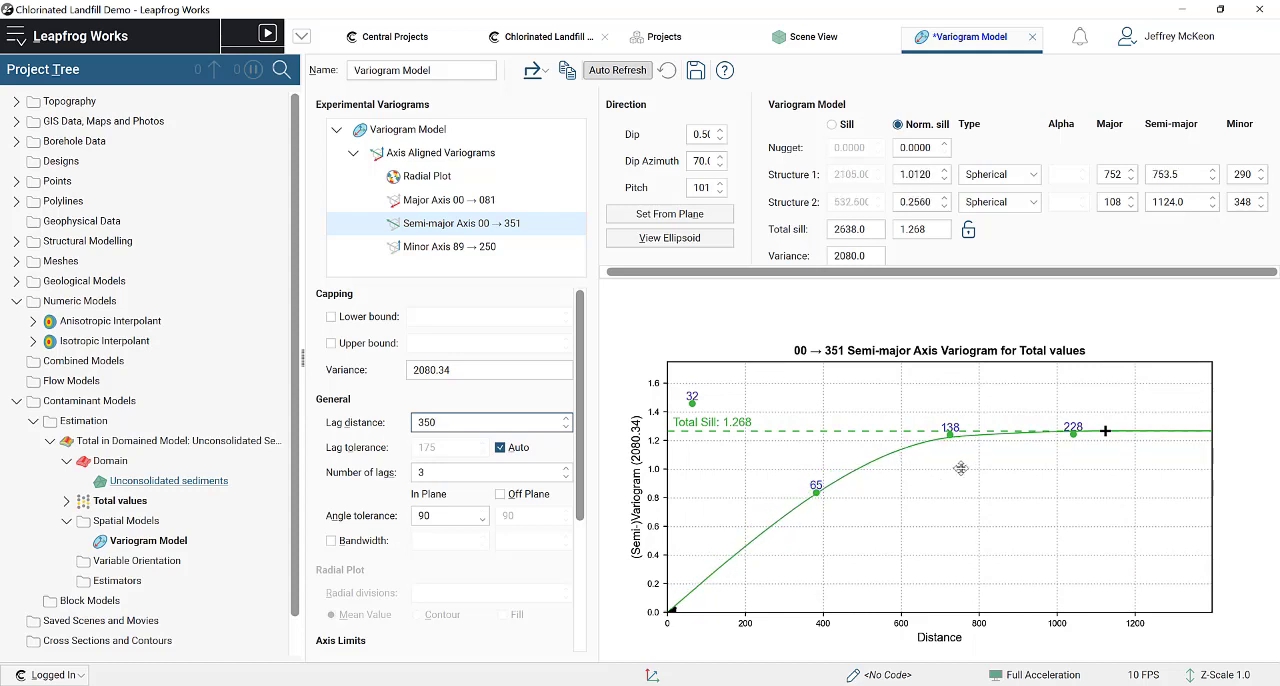
pyautogui.moveTo(1105, 431); pyautogui.dragTo(1095, 434)
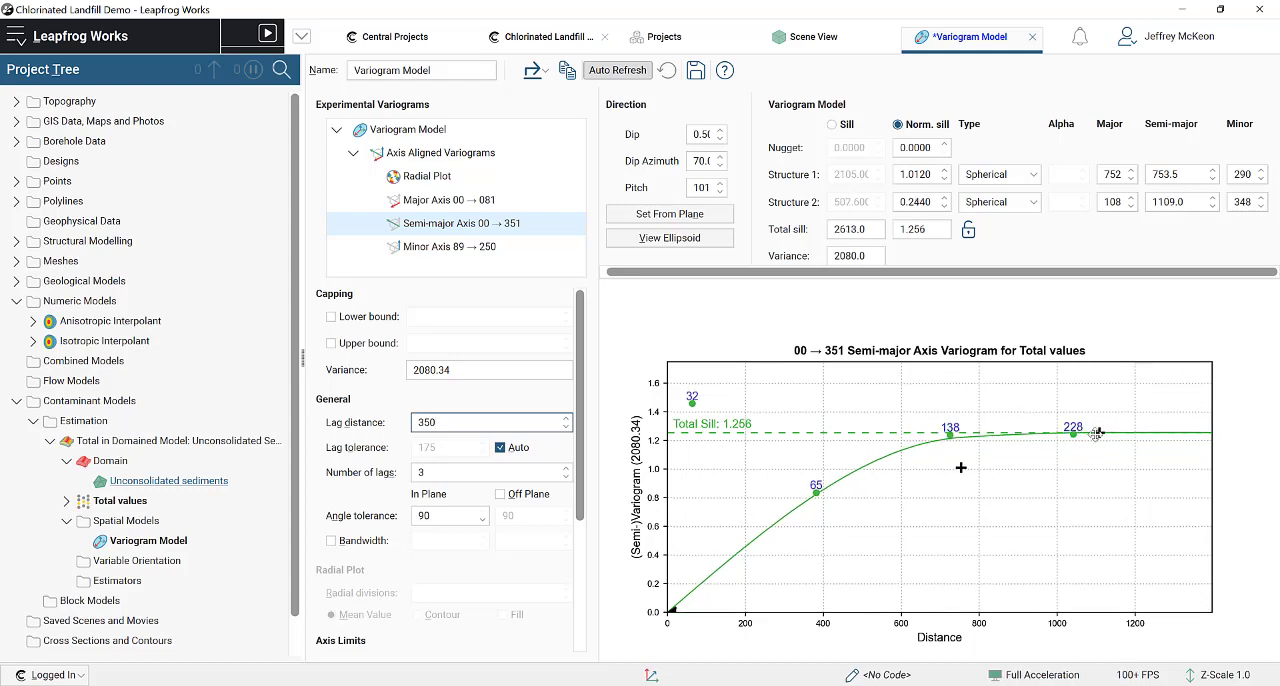
pyautogui.moveTo(960, 467); pyautogui.dragTo(967, 453)
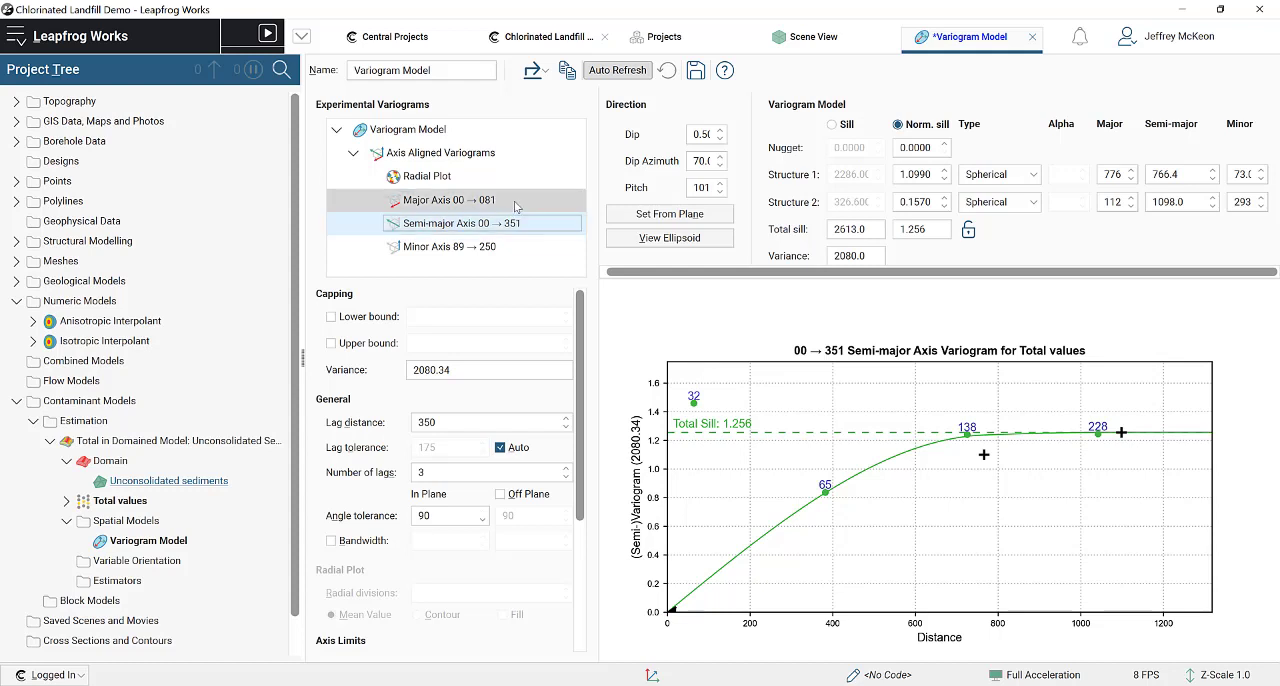
# Step: Check the fit on the major and semi-major axis variograms and lock the total sill
pyautogui.click(516, 205)
pyautogui.click(521, 222)
pyautogui.click(530, 201)
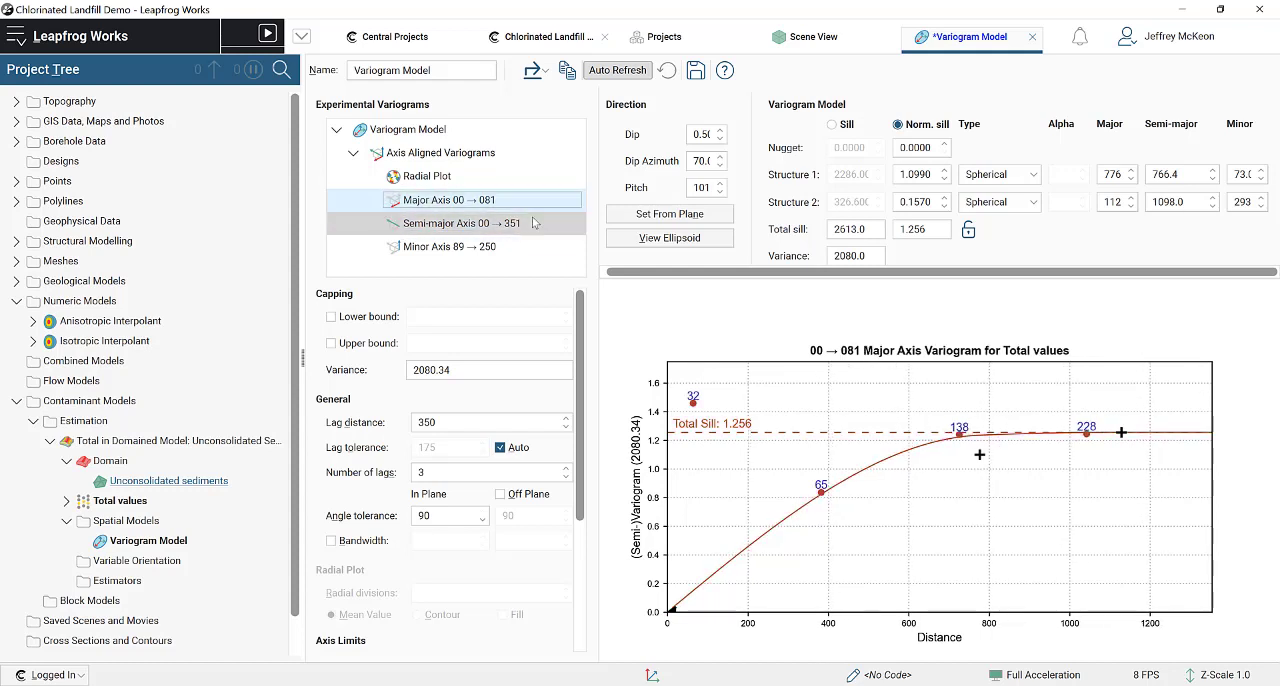
pyautogui.click(534, 223)
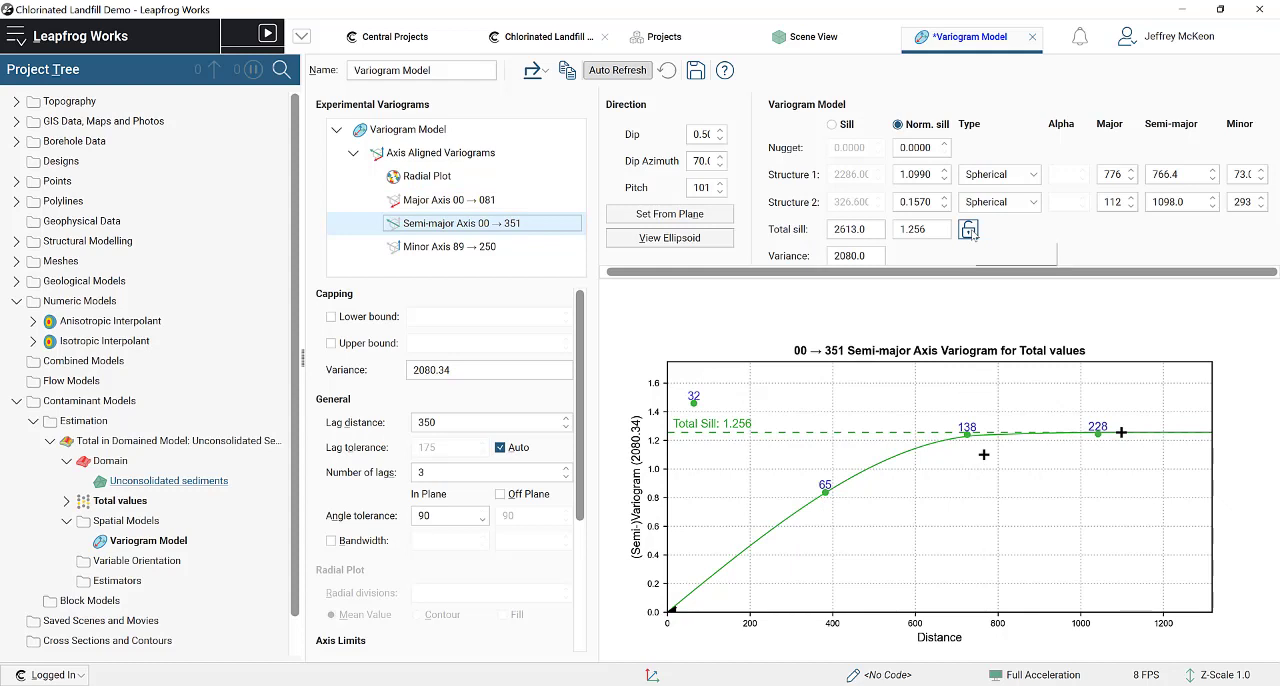
pyautogui.click(968, 230)
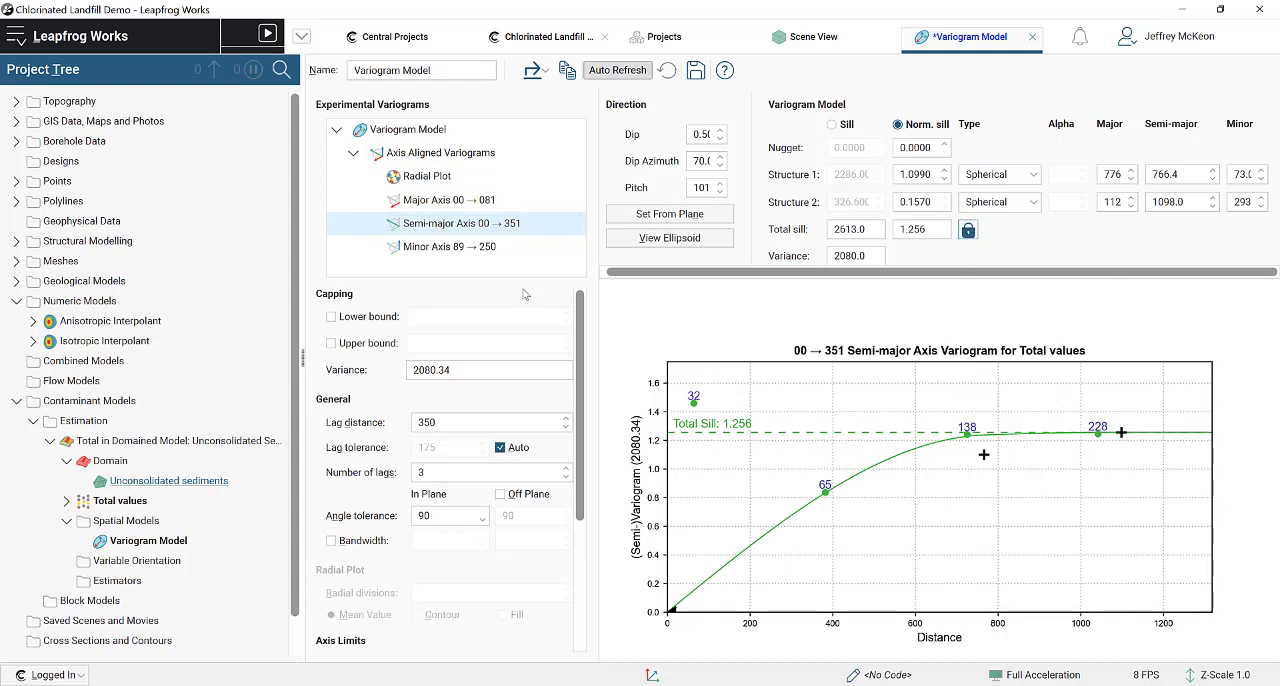
# Step: Compare the model curves and experimental points of the major and semi-major axis variograms, also viewing the minor axis
pyautogui.click(515, 200)
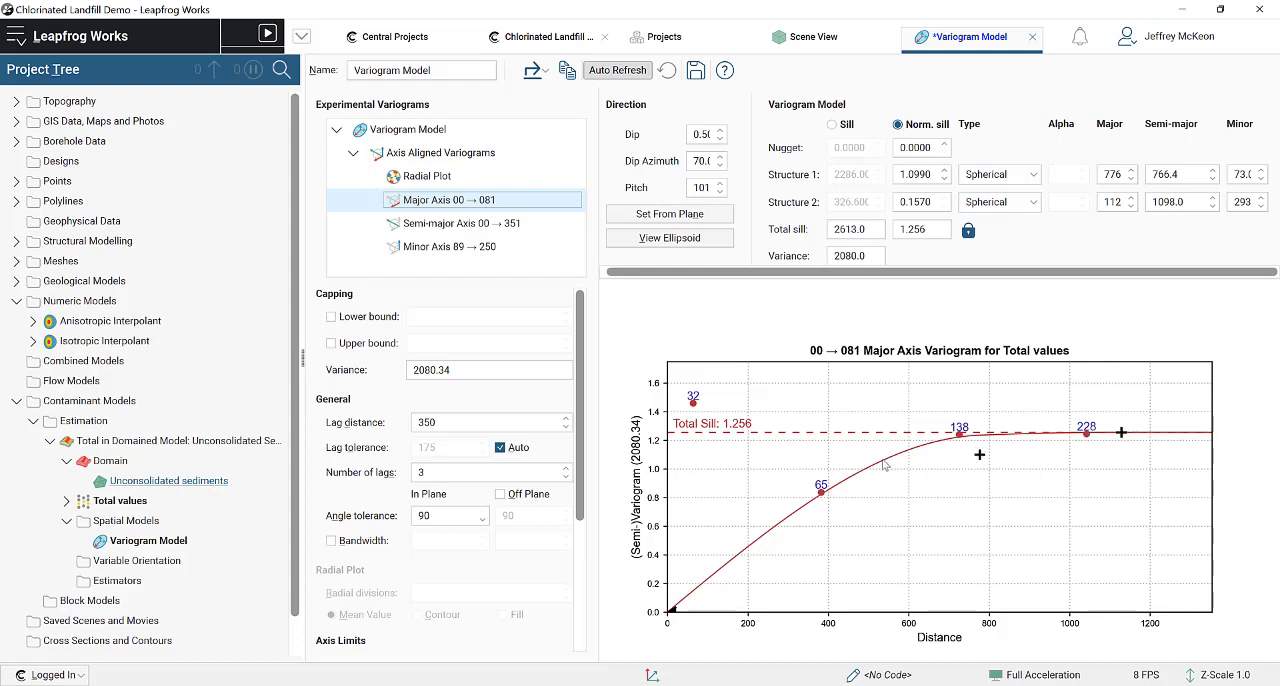
pyautogui.click(460, 223)
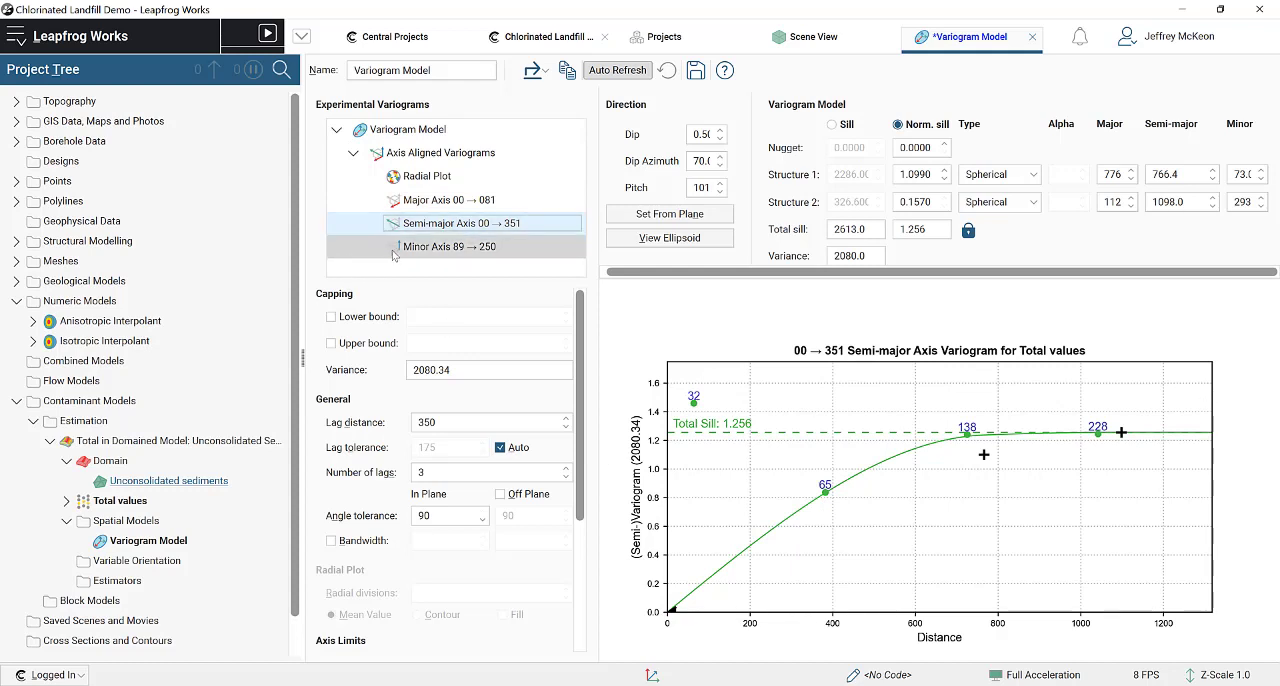
pyautogui.click(426, 248)
pyautogui.click(456, 202)
pyautogui.click(465, 224)
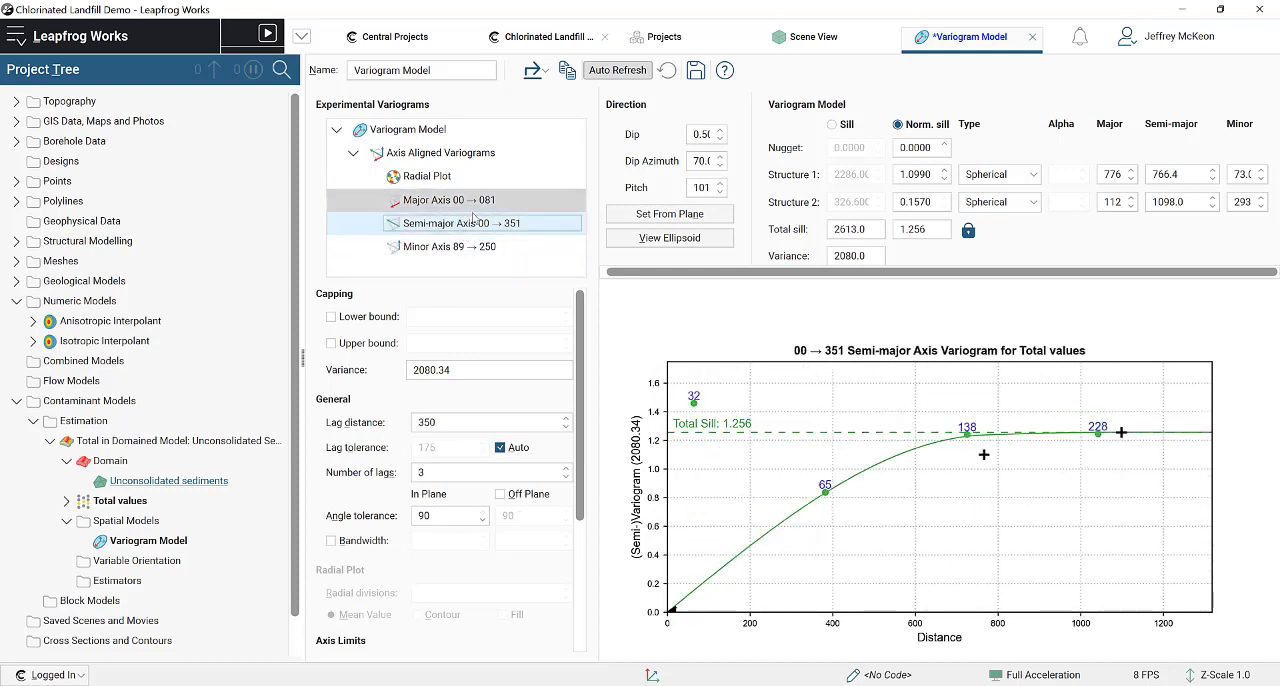
pyautogui.click(460, 200)
pyautogui.click(508, 224)
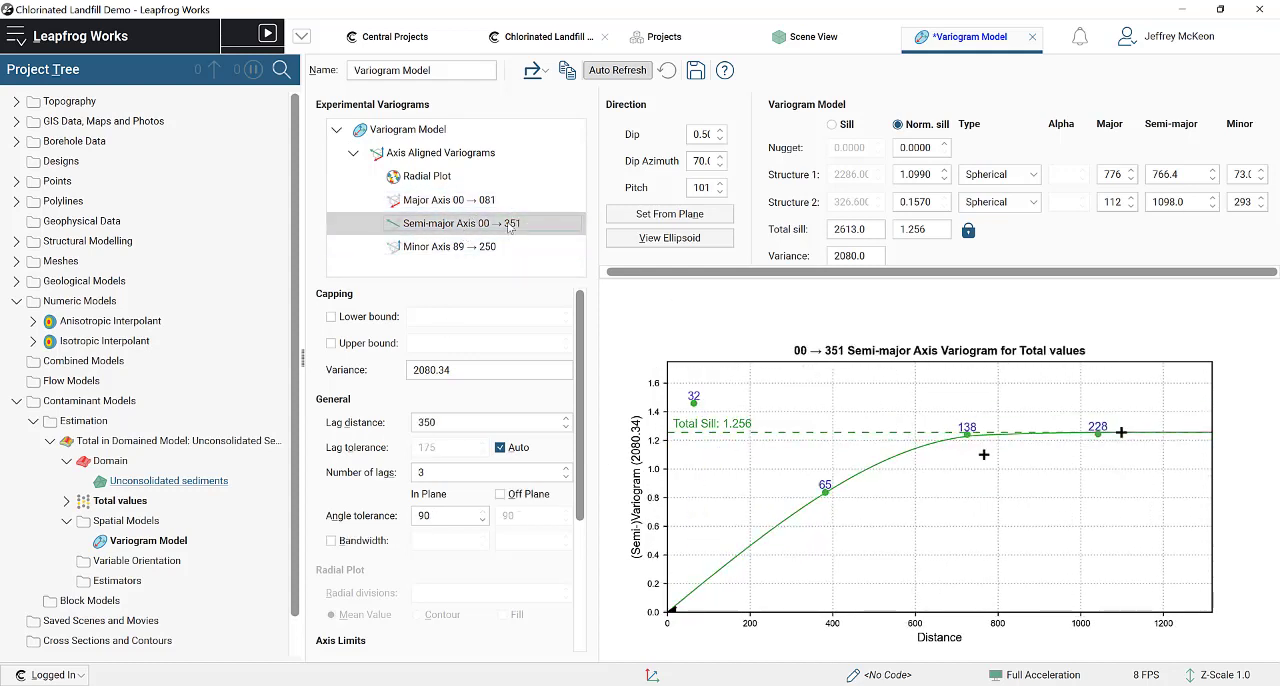
pyautogui.click(457, 200)
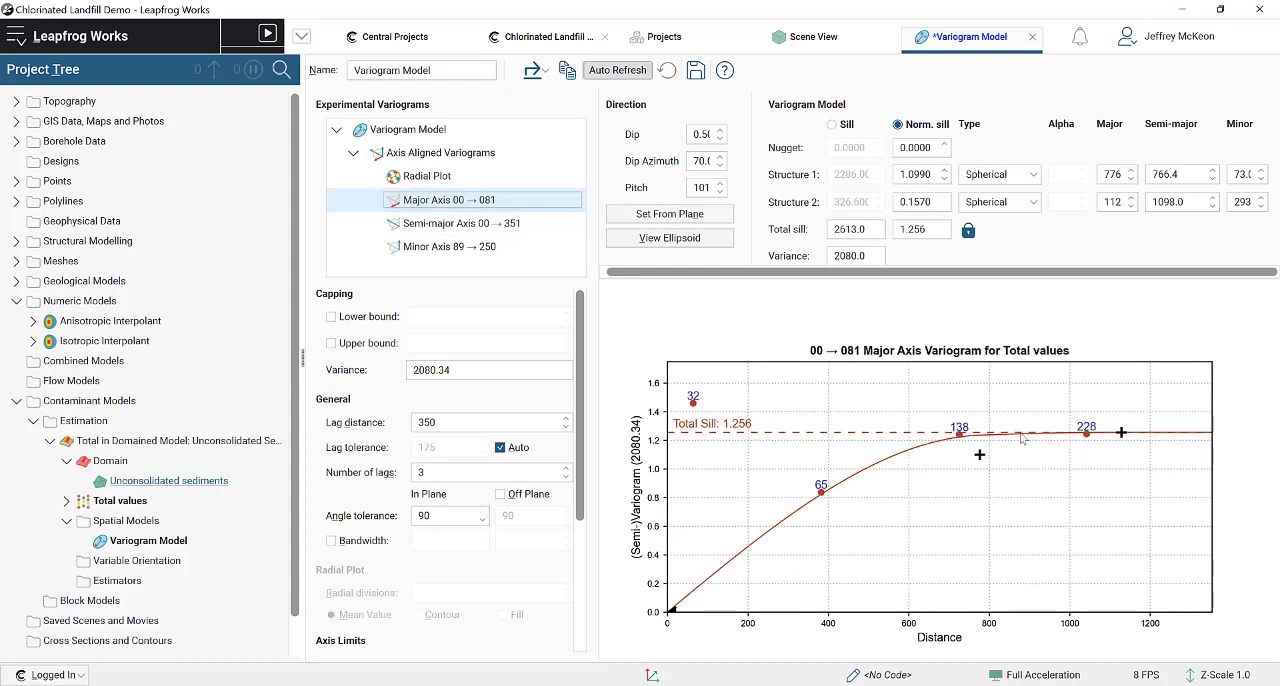
pyautogui.click(560, 224)
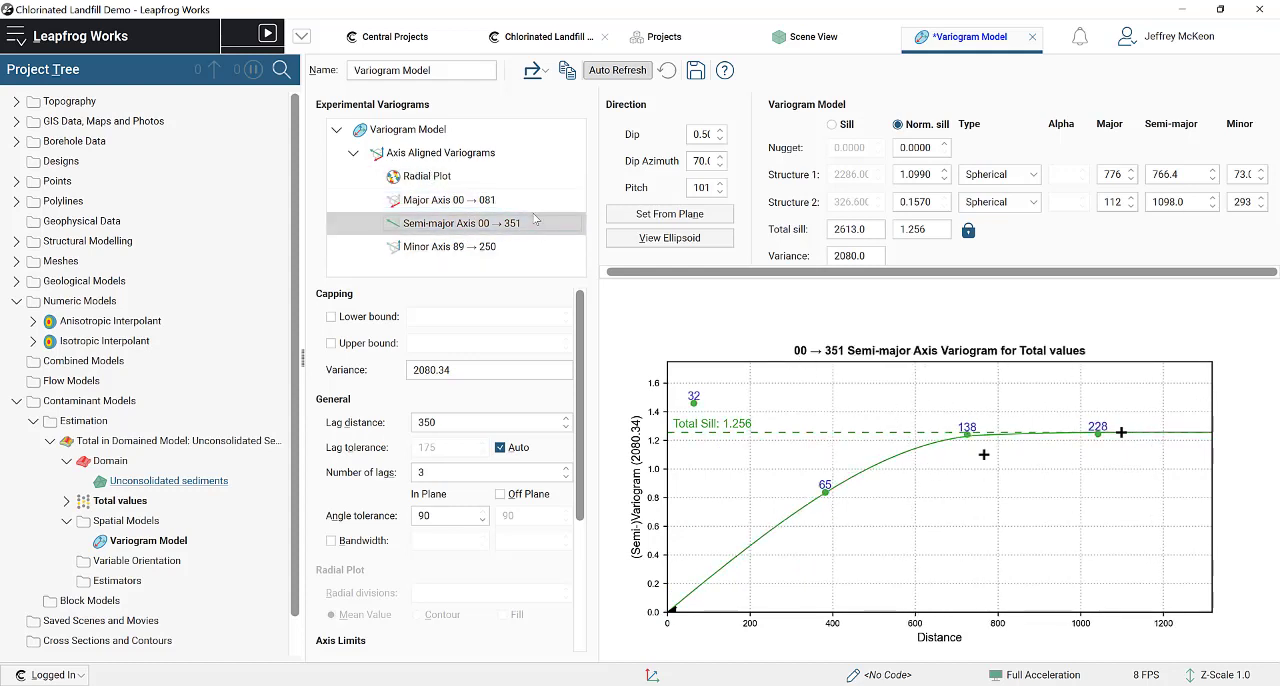
# Step: Adjust structure 1 on the minor axis variogram to a range of about 122 and a normalised sill of about 1.084
pyautogui.click(473, 246)
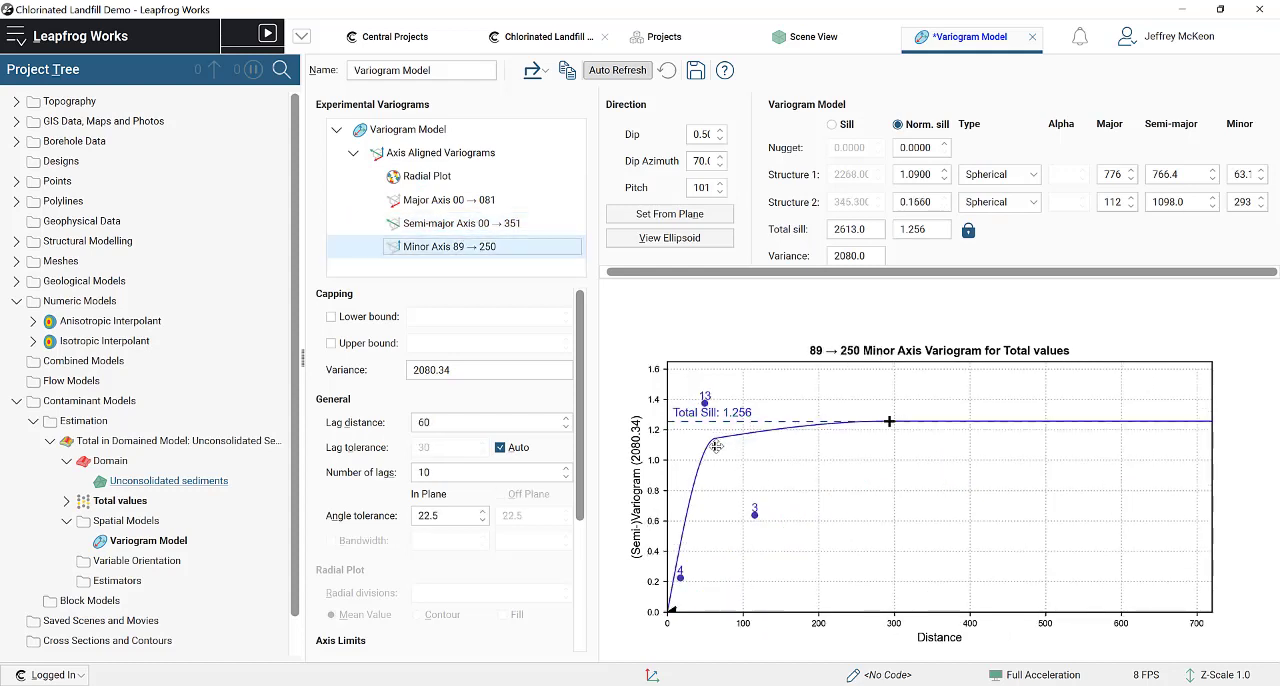
pyautogui.moveTo(722, 444); pyautogui.dragTo(760, 447)
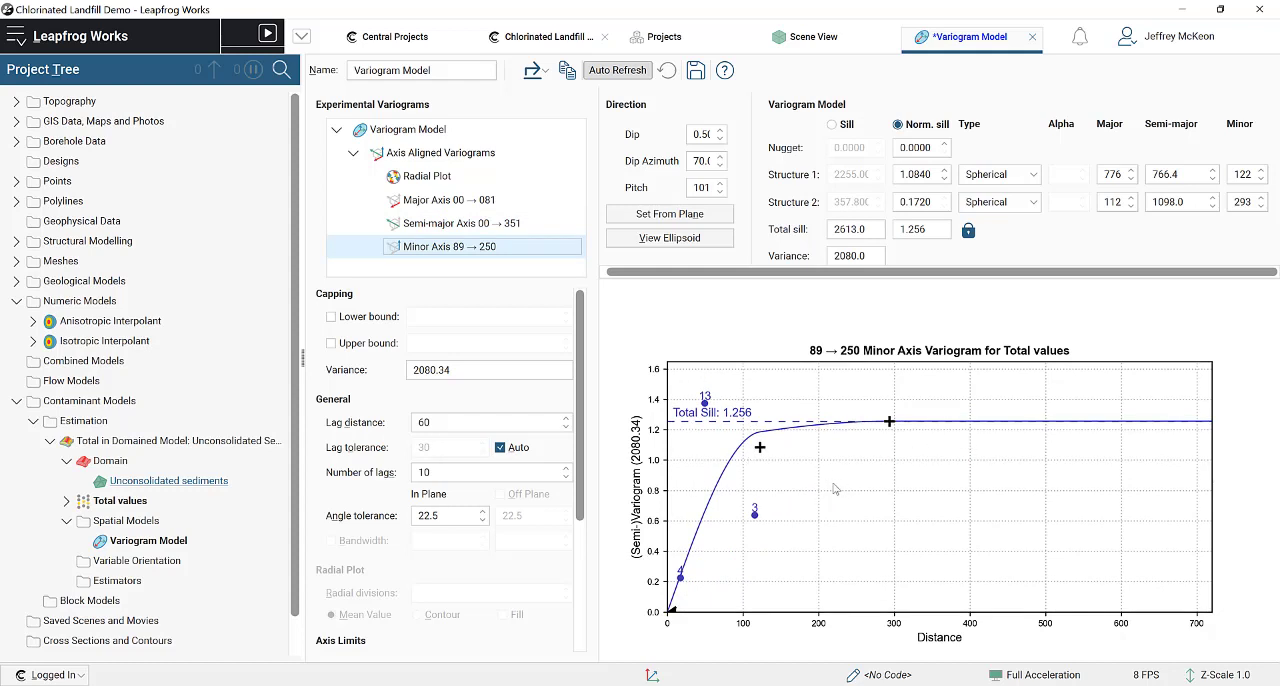
# Step: Examine the variogram ellipsoid's thickness and extent against the Total values points in the scene, edge-on and from an oblique angle
pyautogui.click(835, 44)
pyautogui.moveTo(849, 371); pyautogui.dragTo(915, 313)
pyautogui.moveTo(733, 322); pyautogui.dragTo(711, 351)
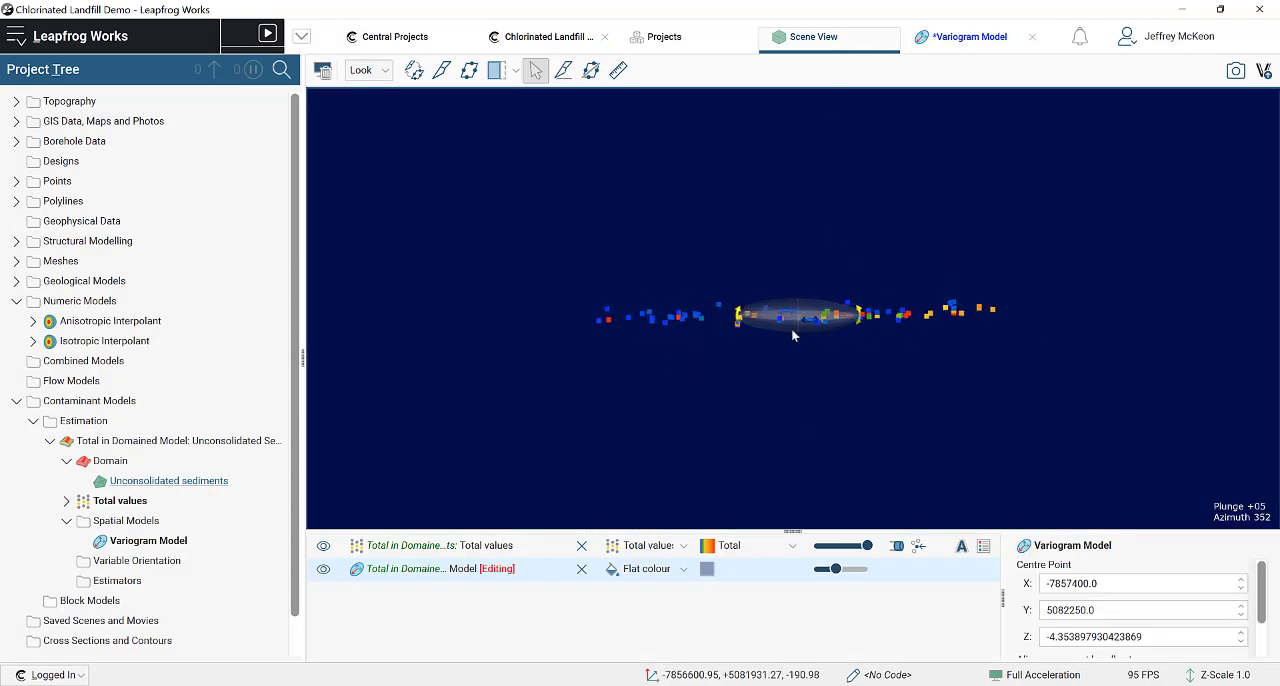
pyautogui.scroll(5, 791, 316)
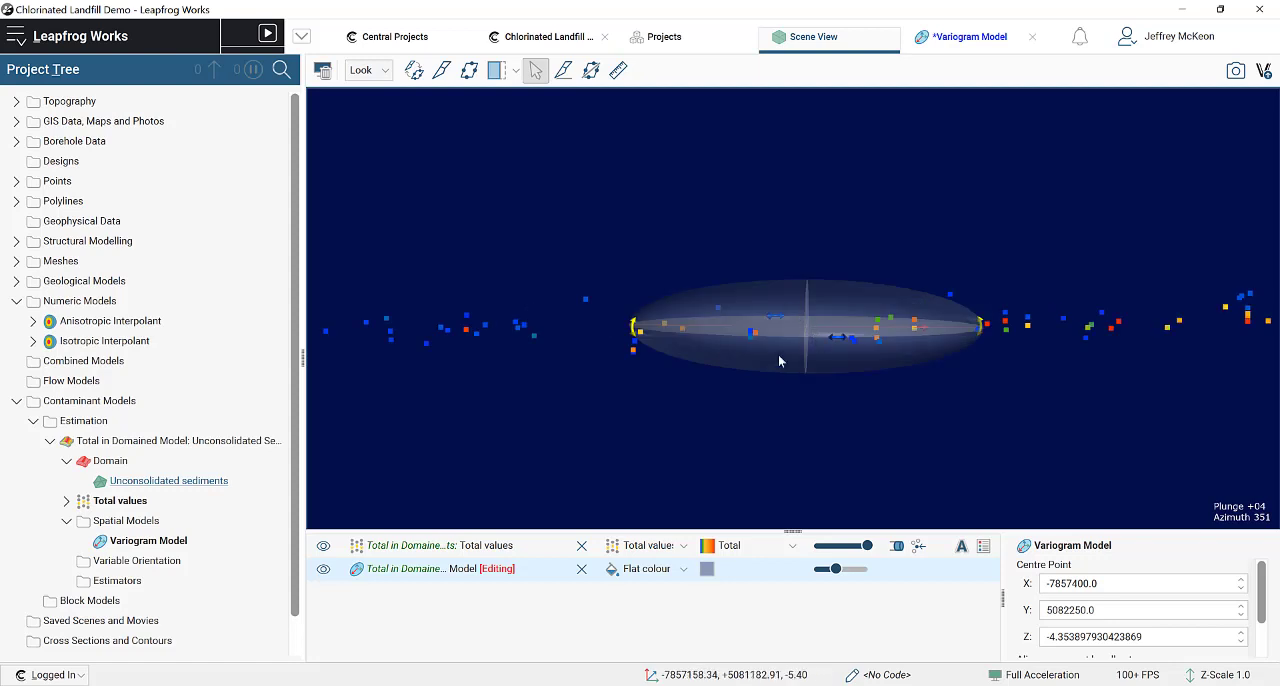
pyautogui.moveTo(779, 359); pyautogui.dragTo(812, 374)
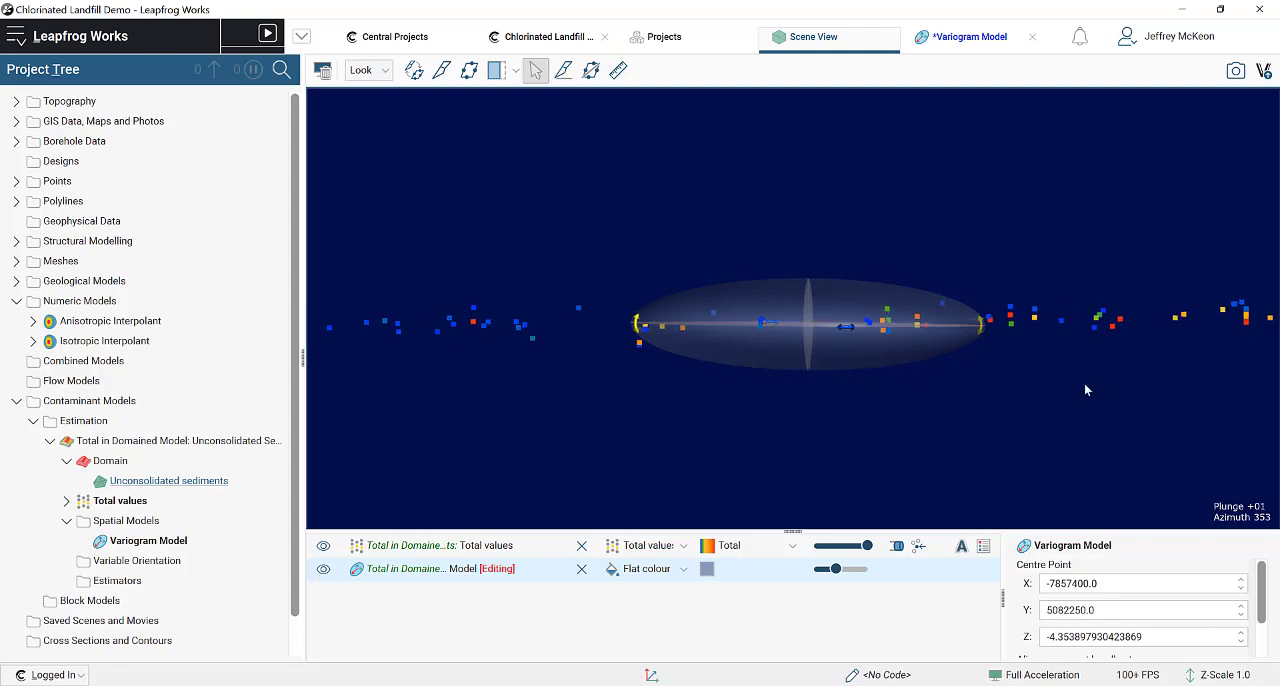
pyautogui.moveTo(1084, 383); pyautogui.dragTo(1033, 320)
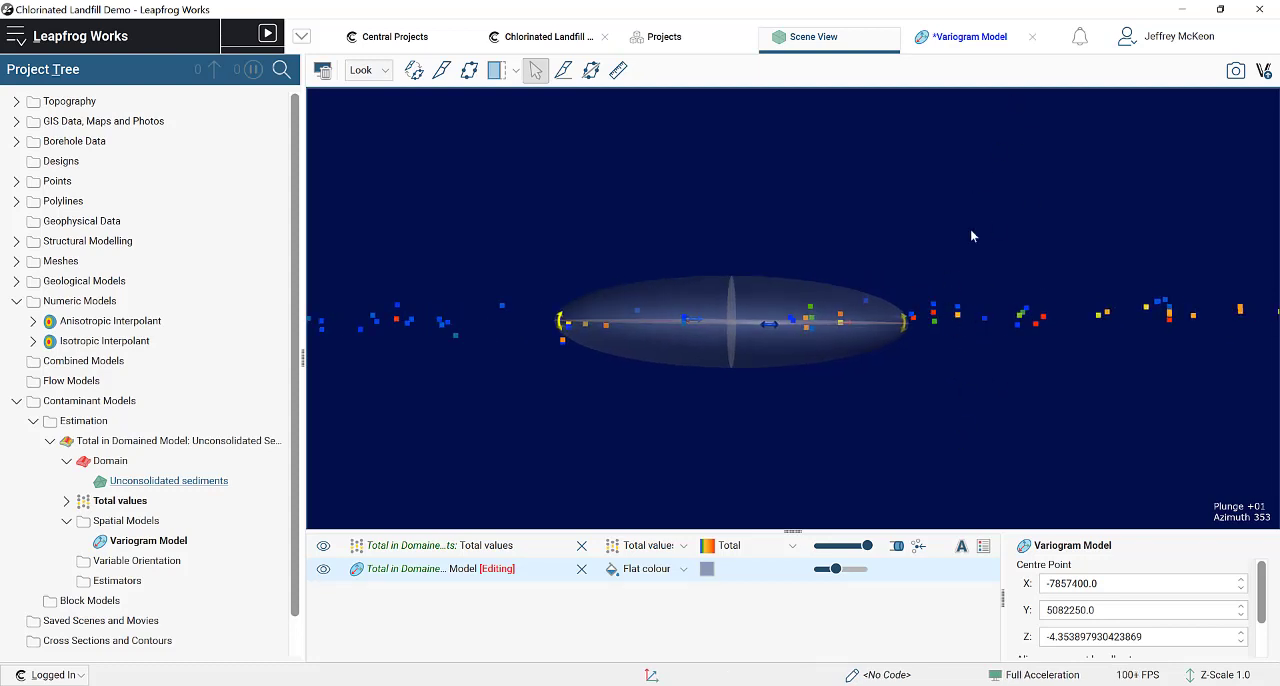
pyautogui.scroll(-2, 955, 330)
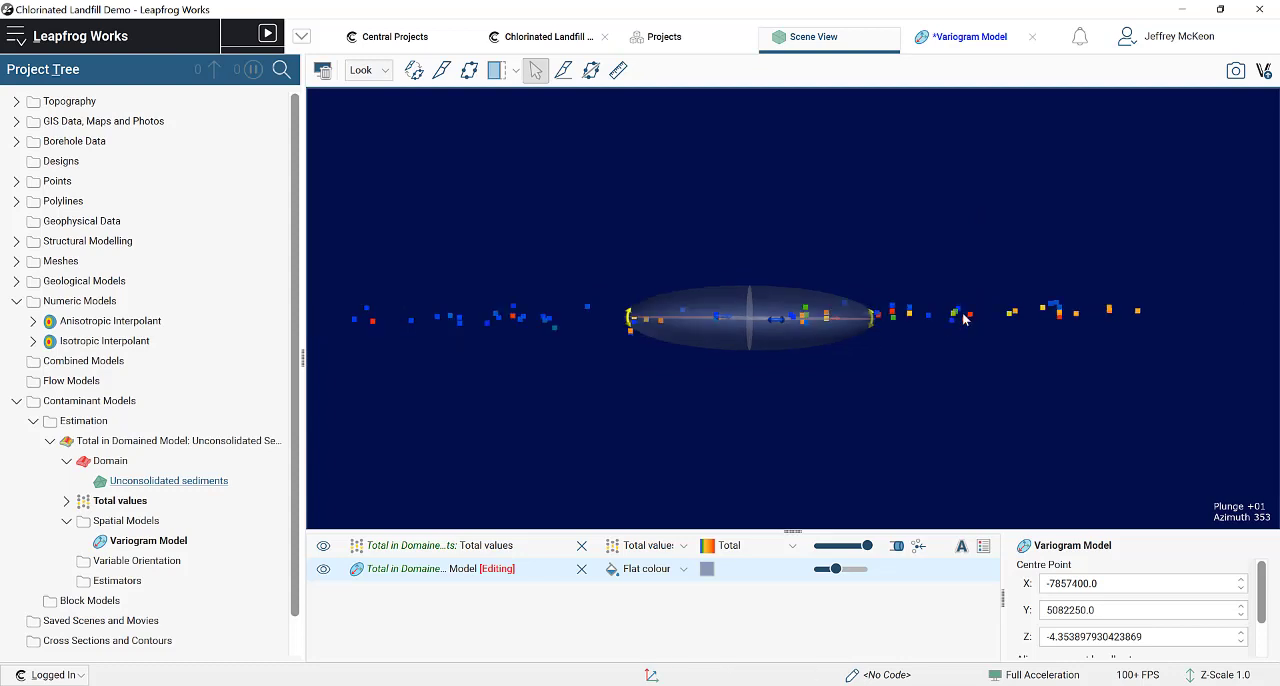
pyautogui.moveTo(763, 354); pyautogui.dragTo(748, 331)
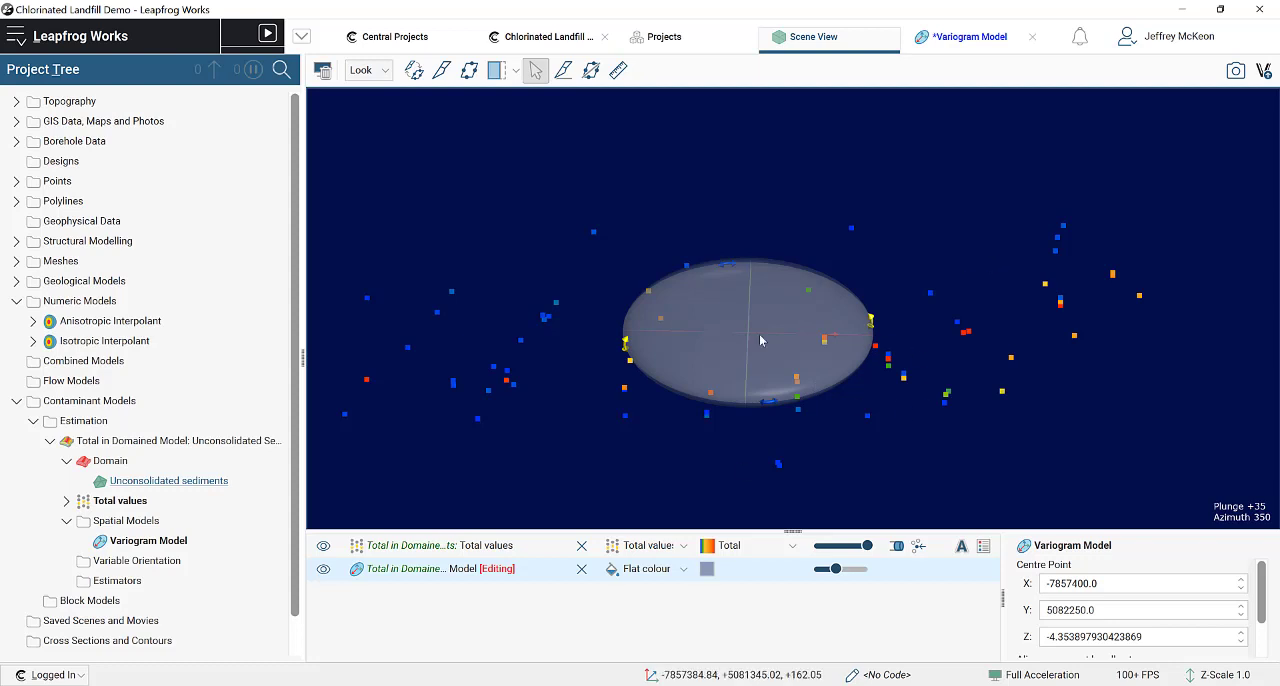
pyautogui.moveTo(864, 383); pyautogui.dragTo(908, 321)
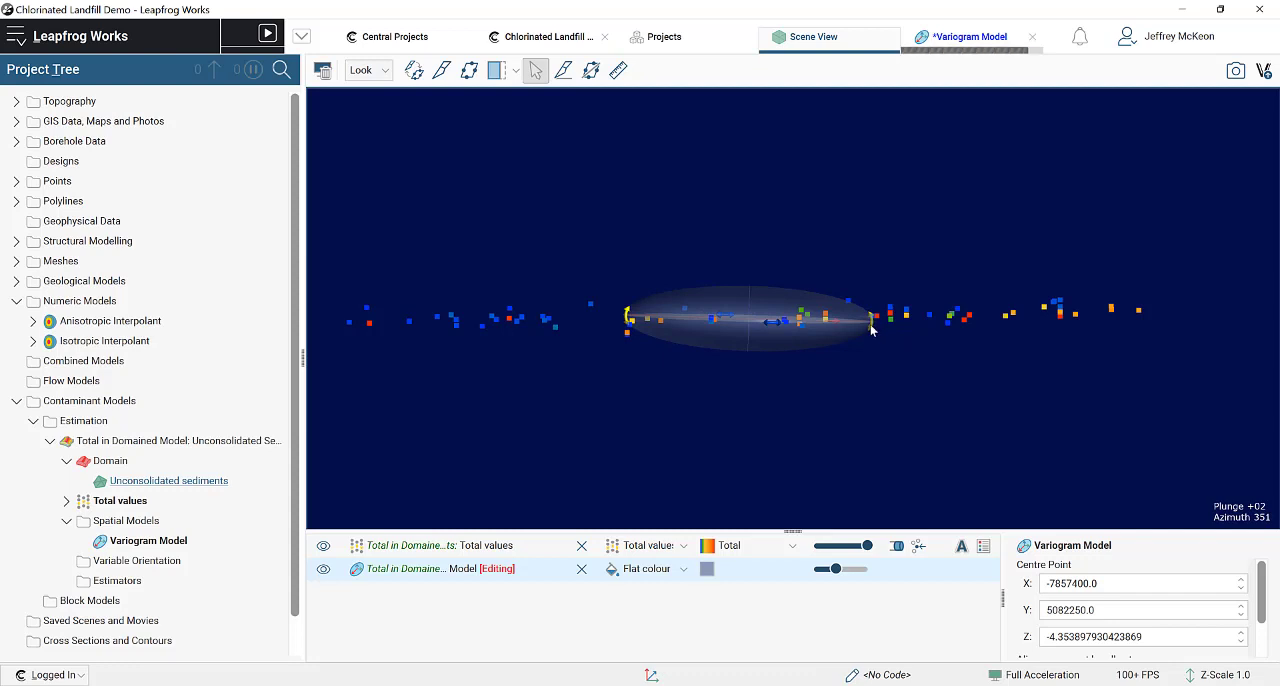
pyautogui.moveTo(897, 324); pyautogui.dragTo(897, 320)
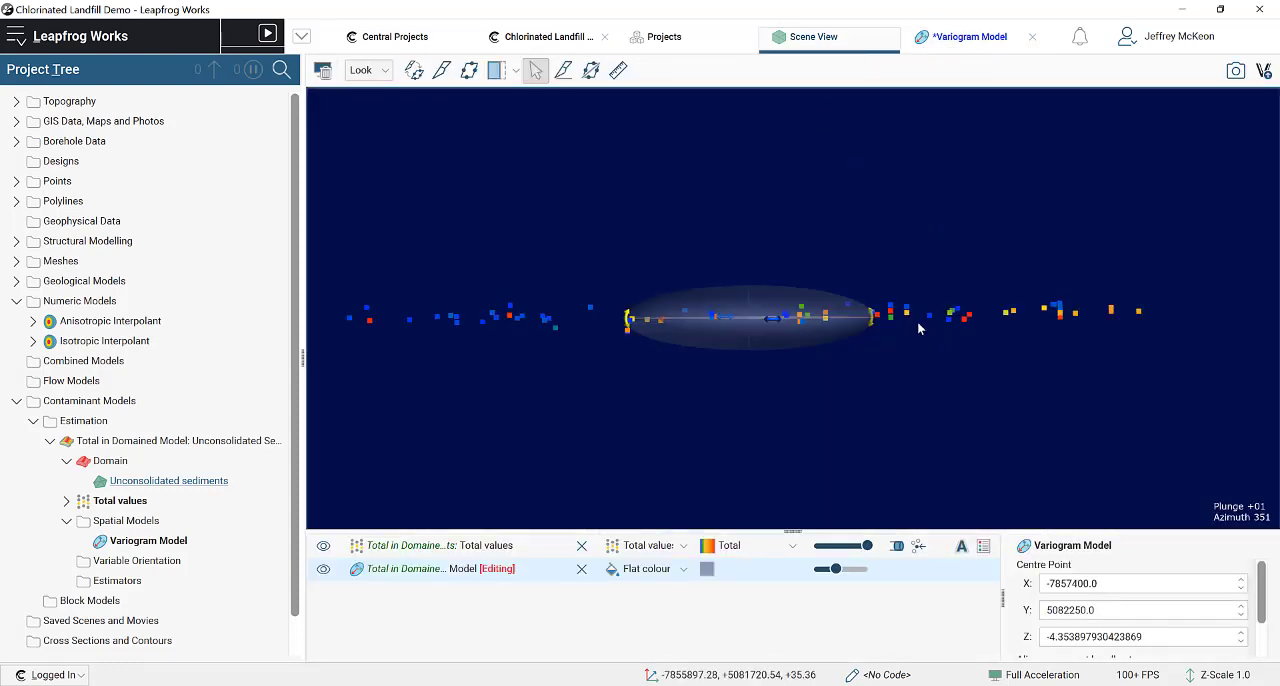
pyautogui.moveTo(747, 359)
pyautogui.mouseDown()
pyautogui.moveTo(744, 374)
pyautogui.moveTo(745, 358)
pyautogui.mouseUp()
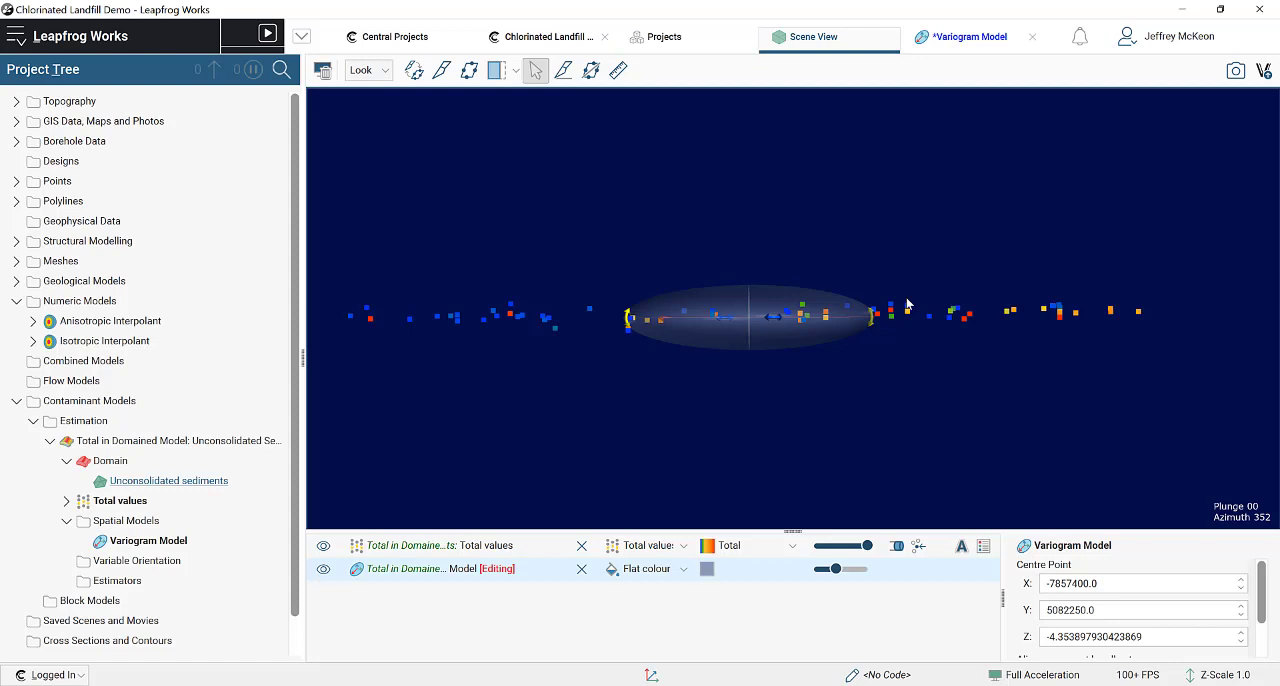
pyautogui.moveTo(897, 362); pyautogui.dragTo(899, 438)
# Step: Set the variogram direction to dip 0.5 and dip azimuth 70, and check the major and semi-major axis variograms
pyautogui.click(969, 38)
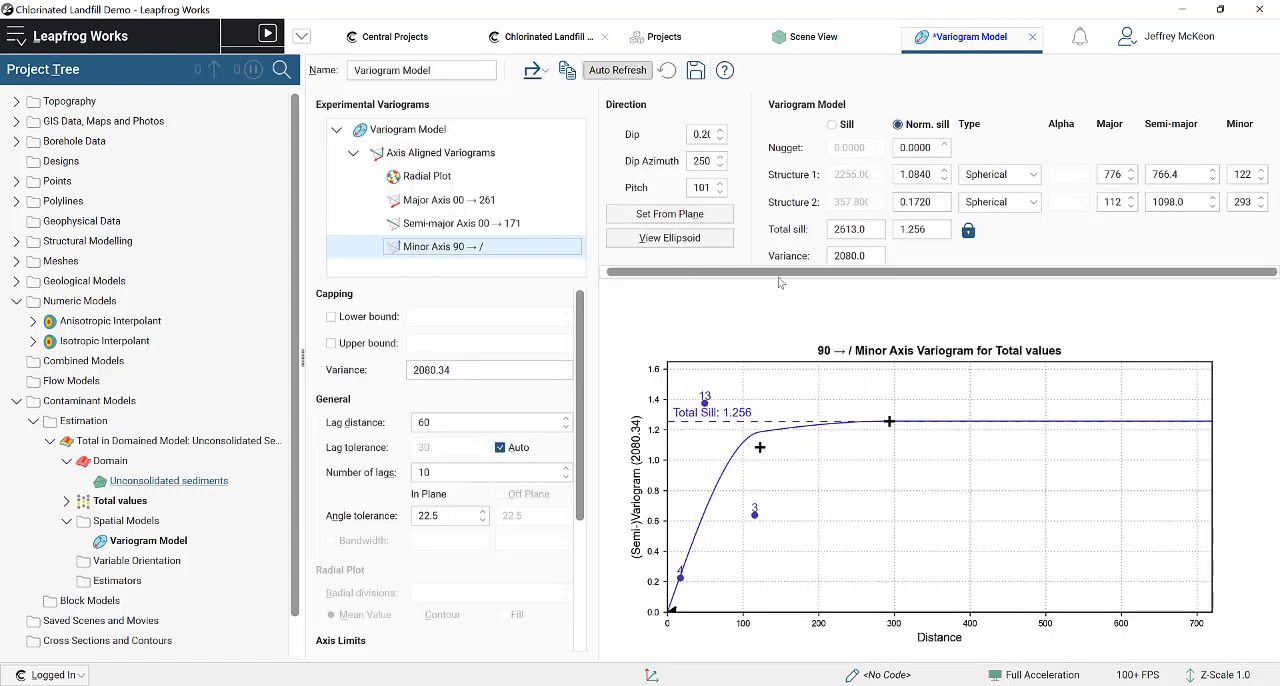
pyautogui.click(718, 134)
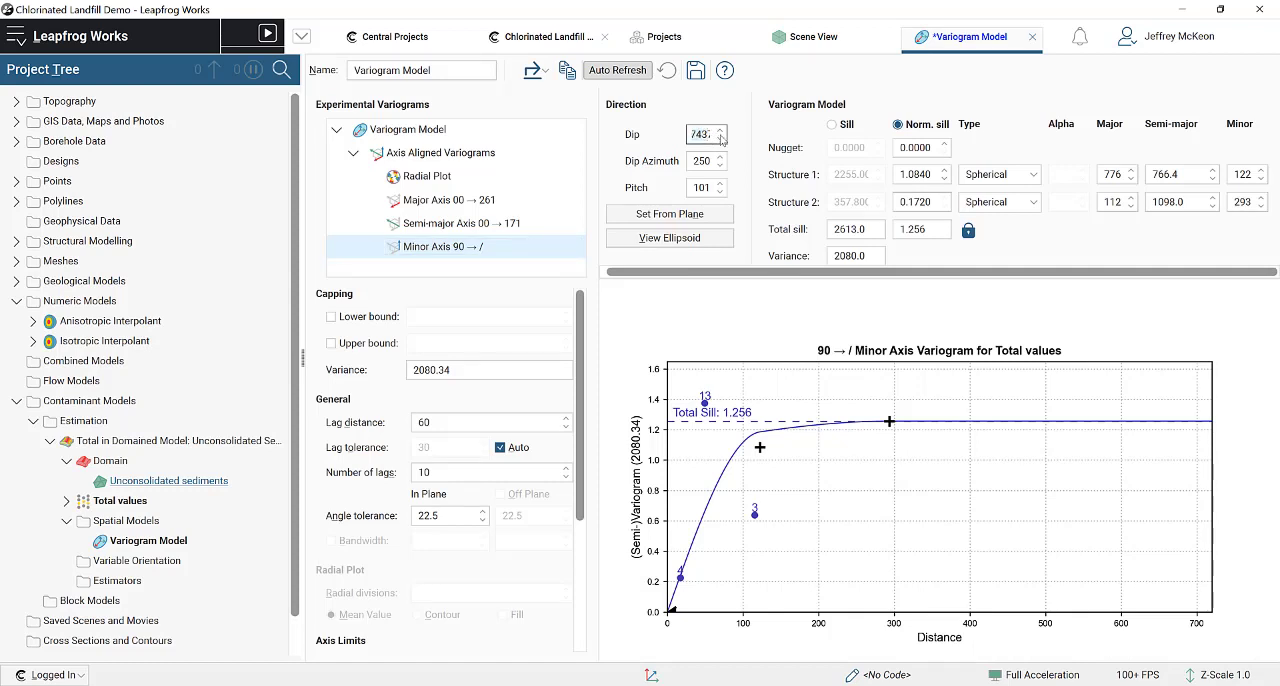
pyautogui.doubleClick(703, 134)
pyautogui.write('0.5')
pyautogui.click(703, 161)
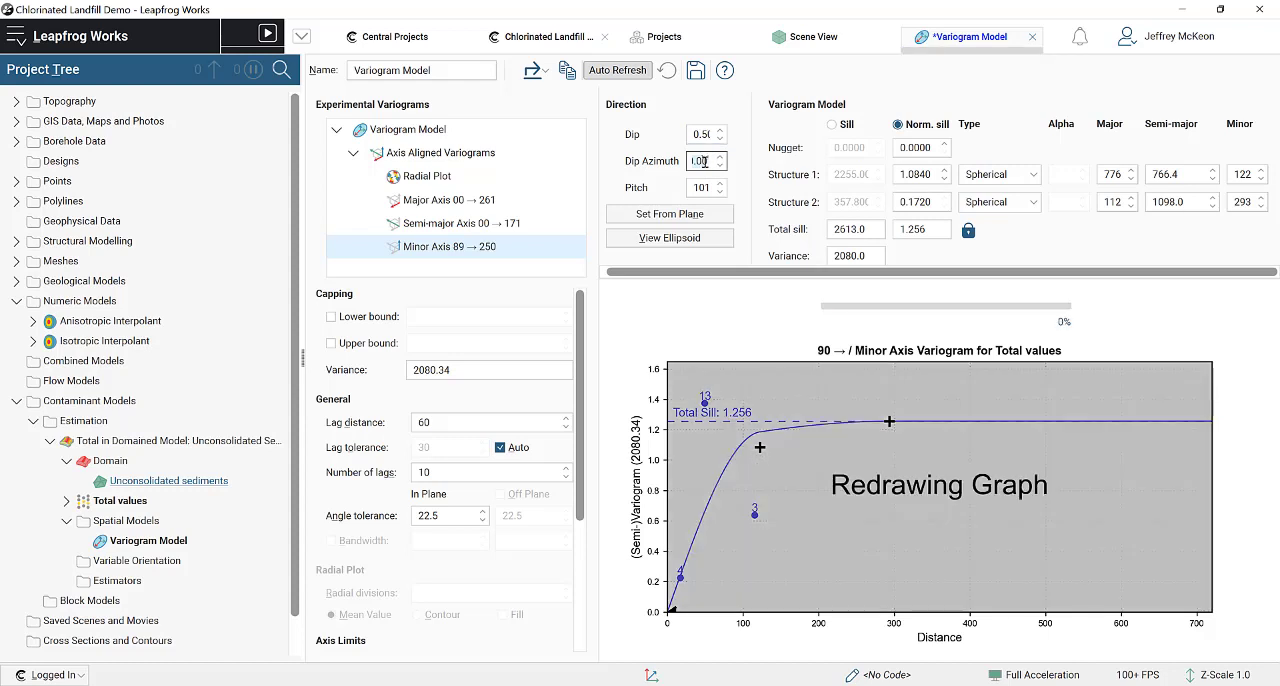
pyautogui.write('0')
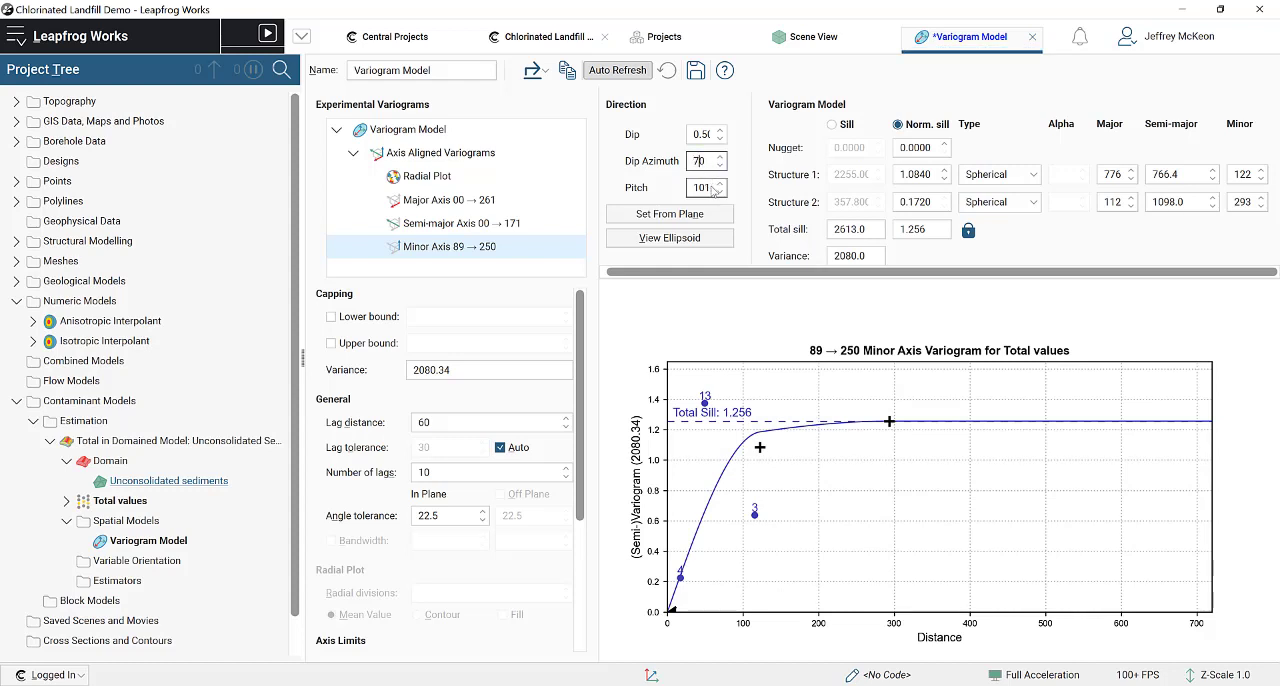
pyautogui.click(709, 189)
pyautogui.click(448, 200)
pyautogui.click(454, 223)
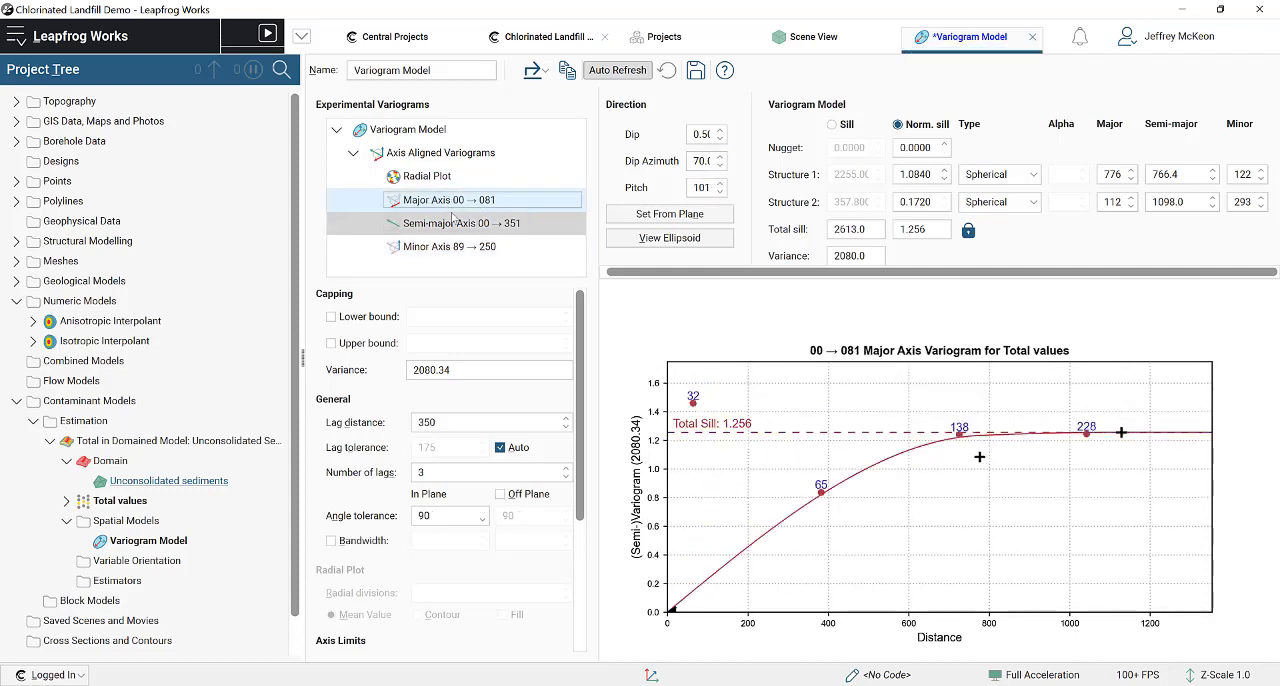
# Step: Refit the minor axis variogram with structure 1 at a range of about 20 and normalised sill 0.1526, and structure 2 at about 375
pyautogui.click(452, 250)
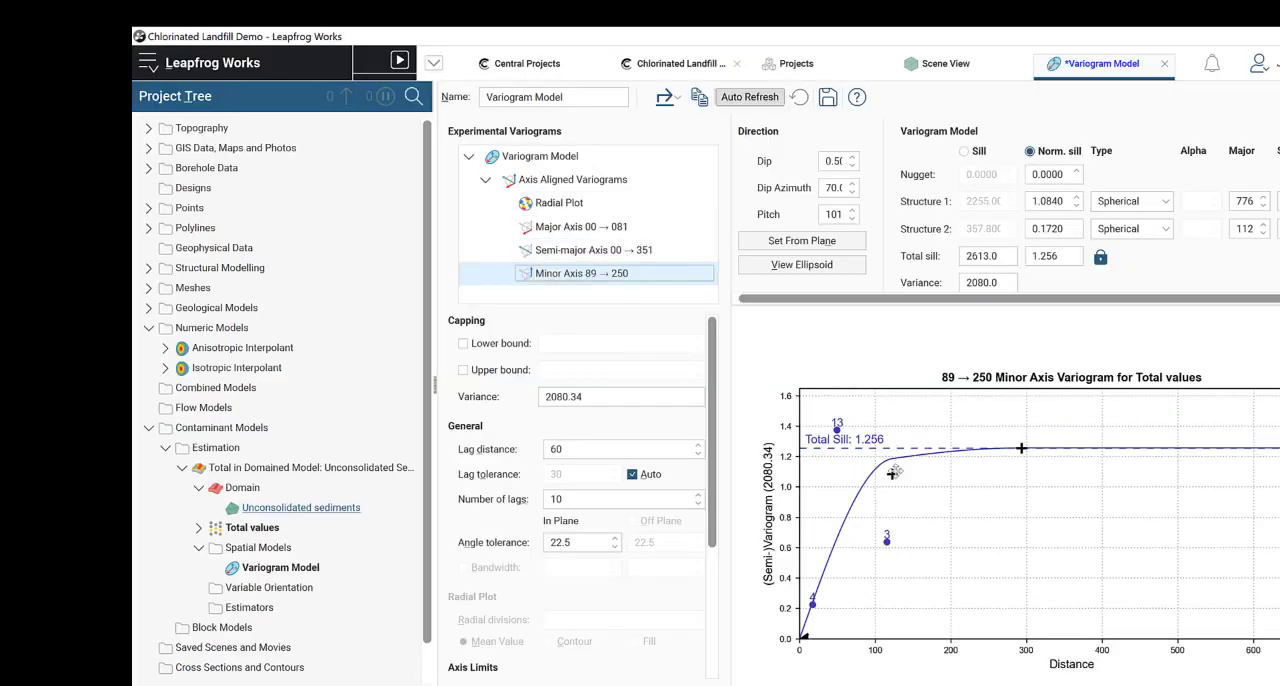
pyautogui.moveTo(894, 471); pyautogui.dragTo(836, 617)
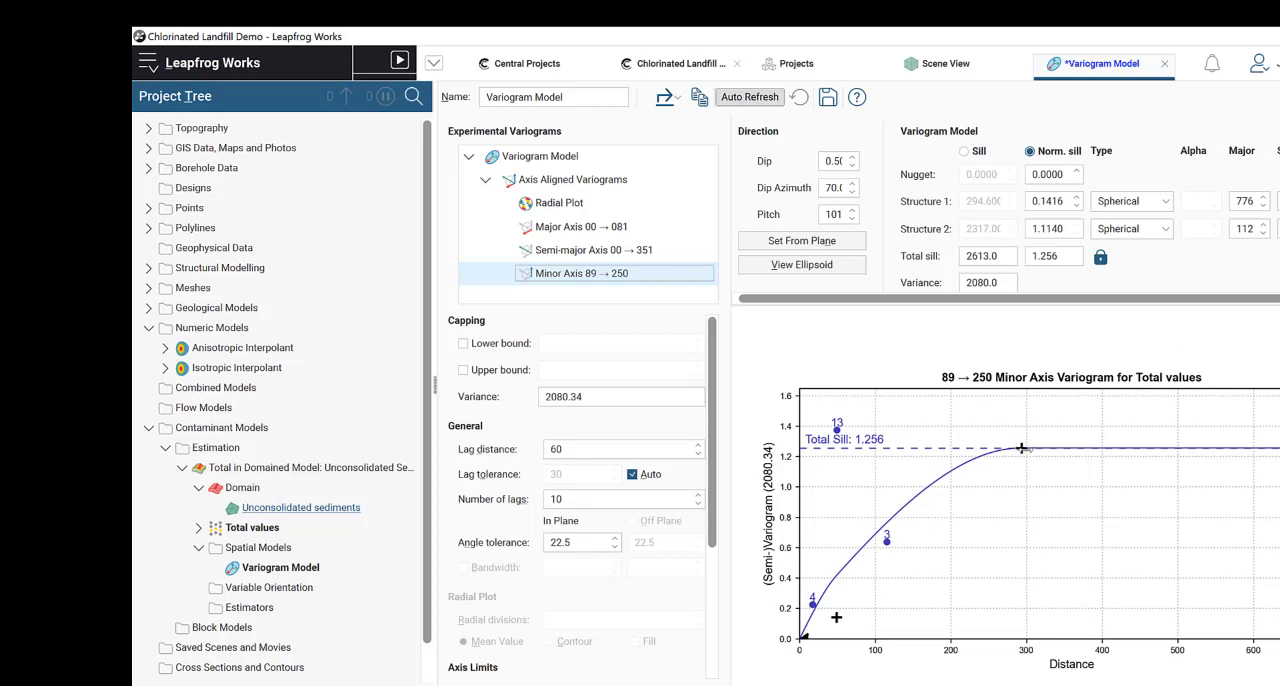
pyautogui.moveTo(1030, 450); pyautogui.dragTo(1069, 448)
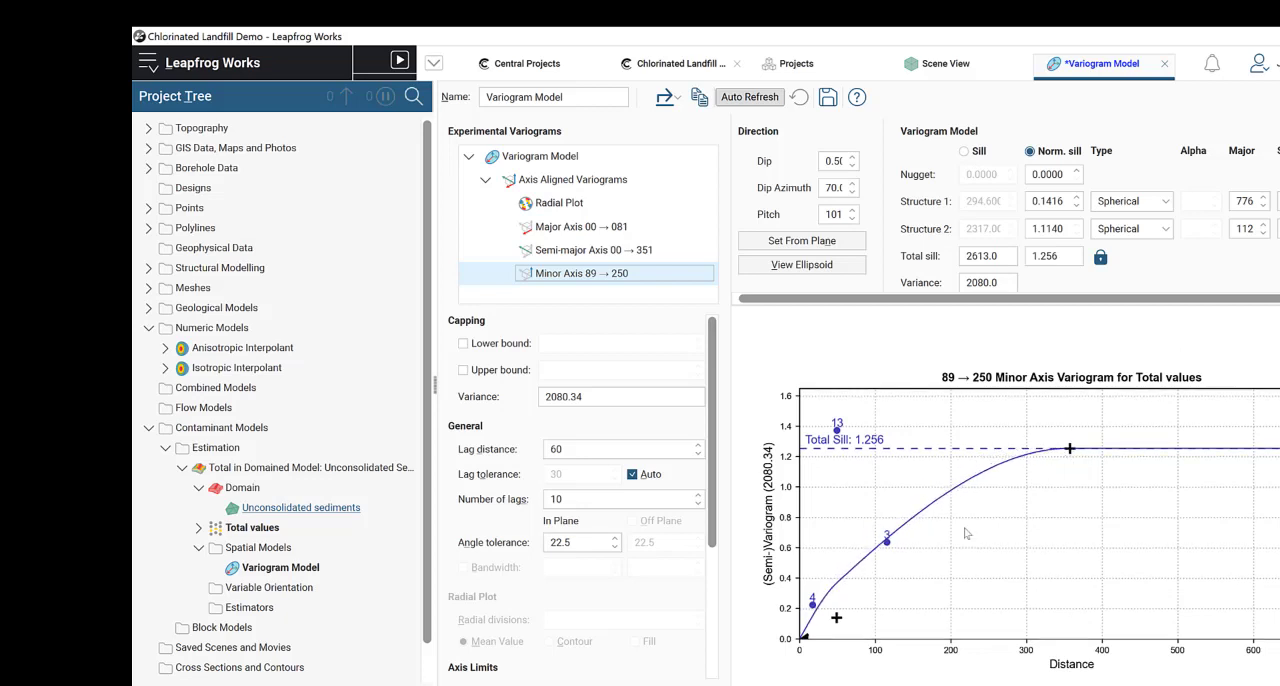
pyautogui.moveTo(837, 616)
pyautogui.mouseDown()
pyautogui.moveTo(836, 603)
pyautogui.moveTo(814, 616)
pyautogui.mouseUp()
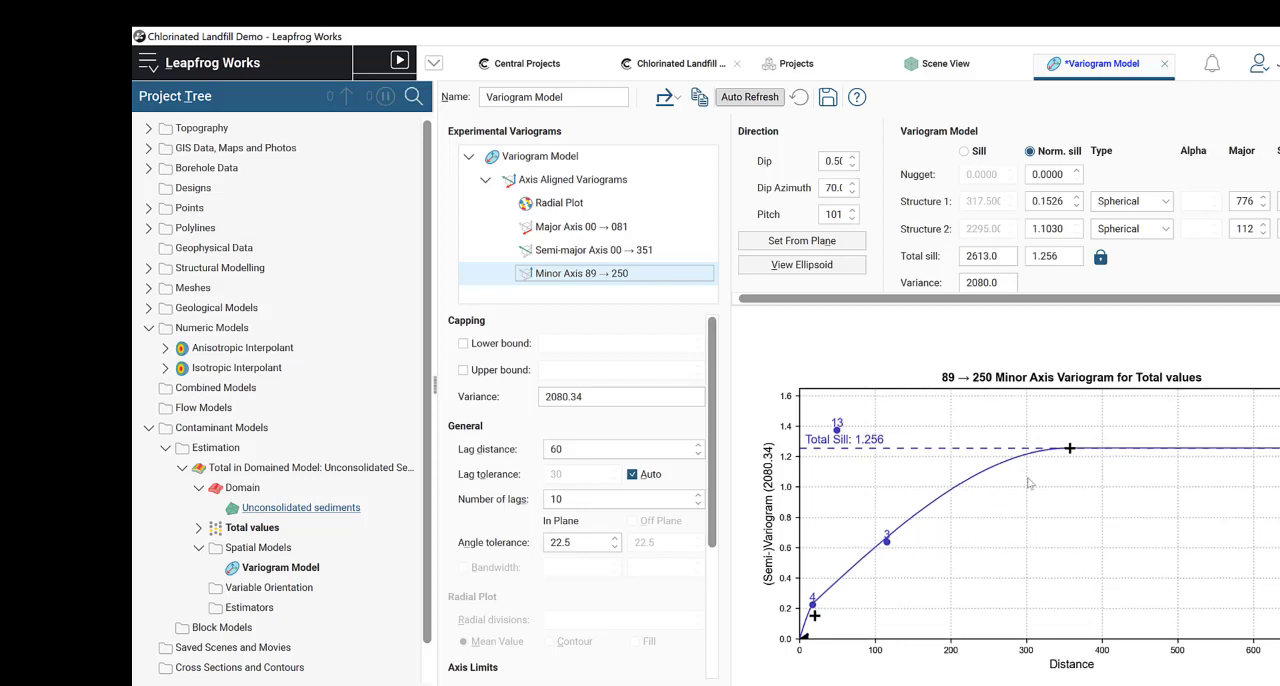
pyautogui.moveTo(1069, 448); pyautogui.dragTo(1080, 448)
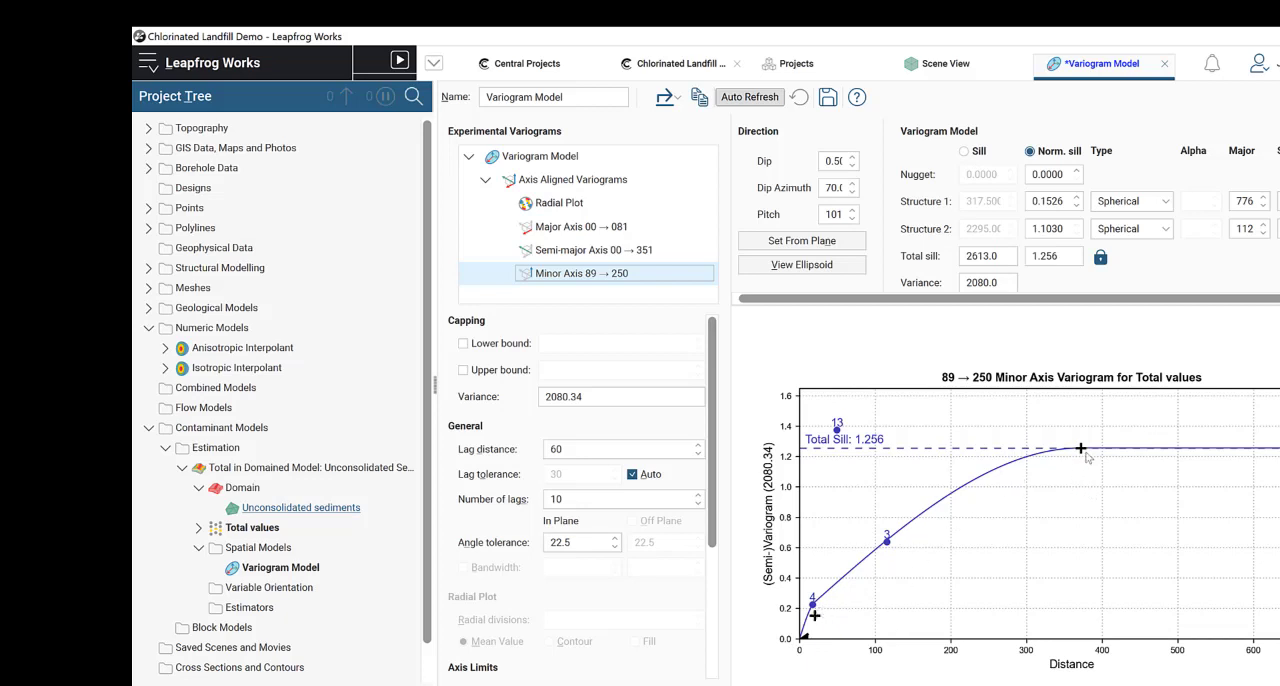
pyautogui.moveTo(1081, 448); pyautogui.dragTo(1083, 448)
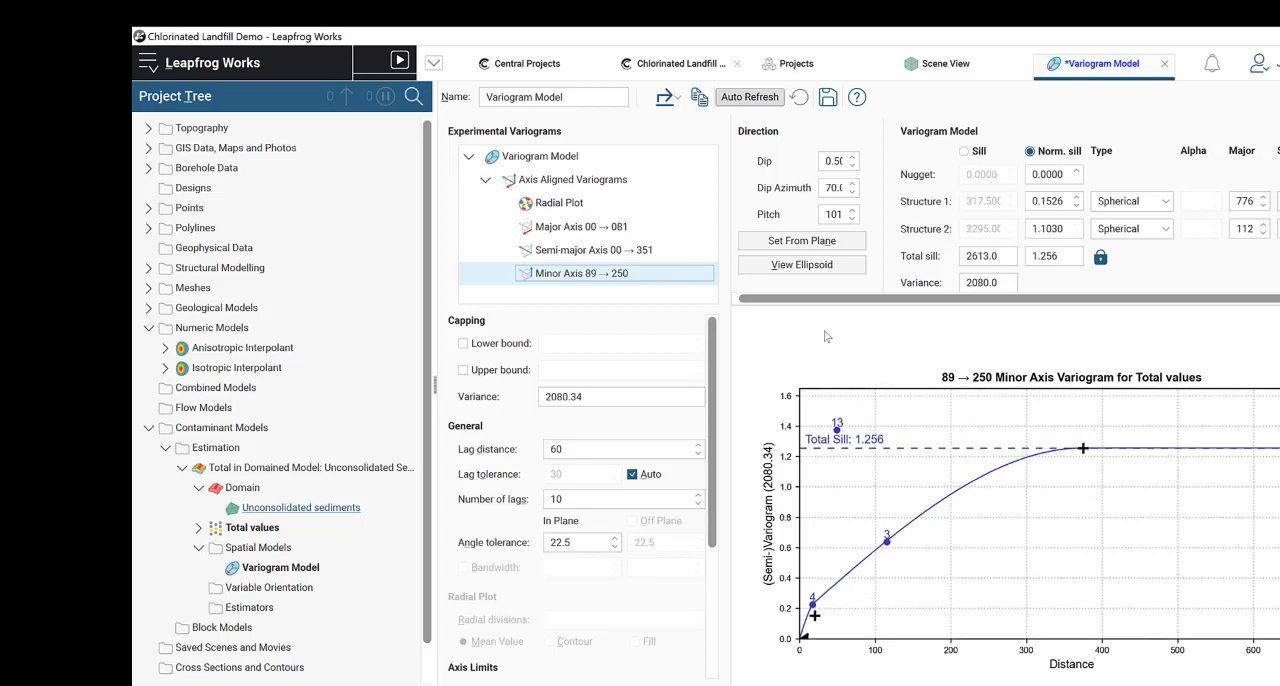
# Step: Check the major axis variogram, then save the variogram model and close it to return to the Total values points in the scene
pyautogui.click(640, 230)
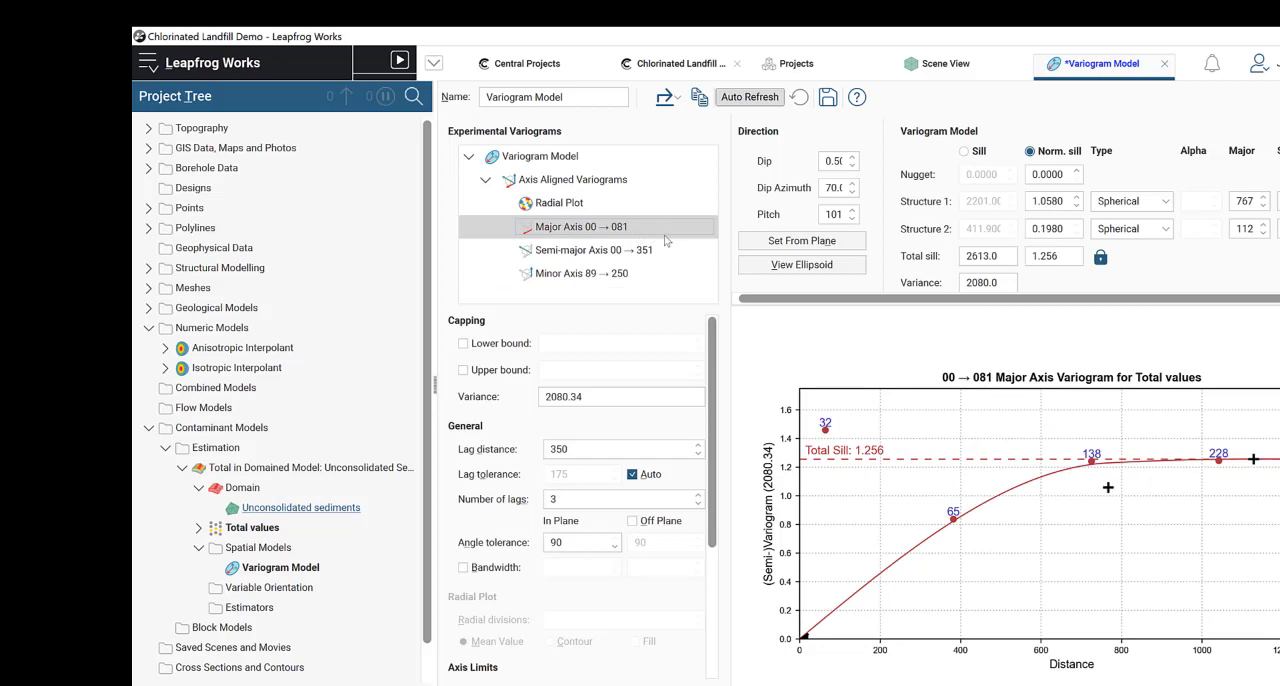
pyautogui.click(838, 105)
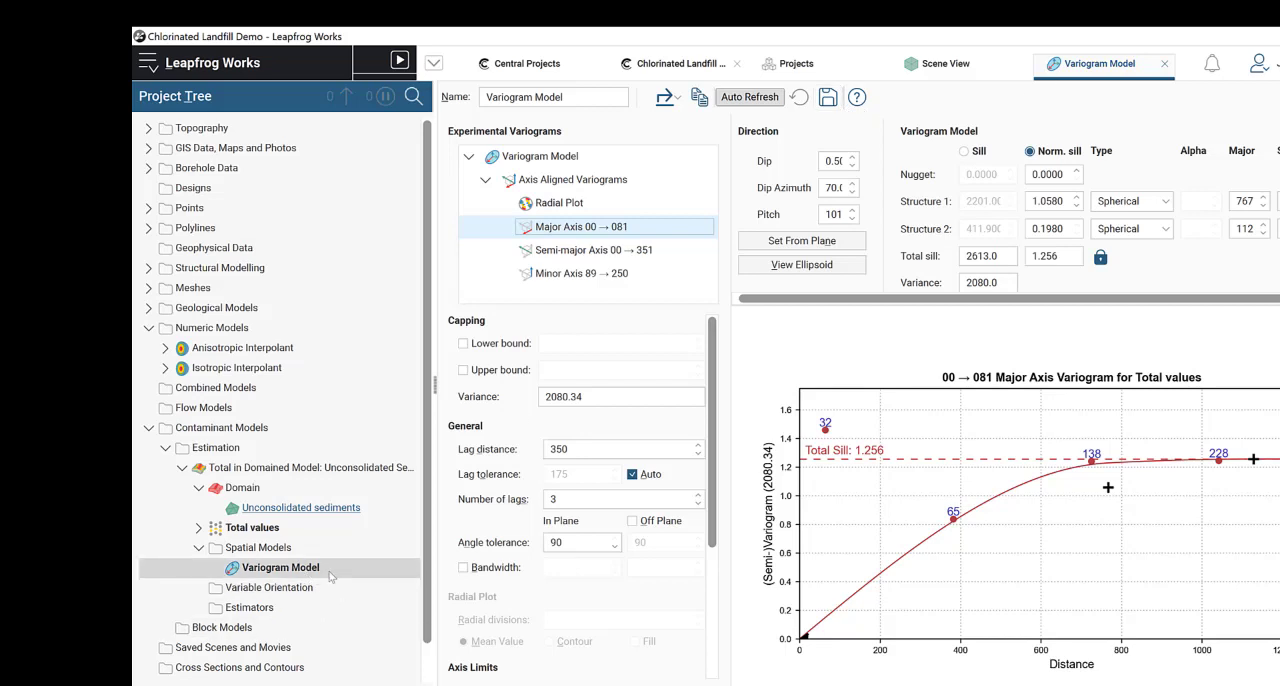
pyautogui.click(1165, 65)
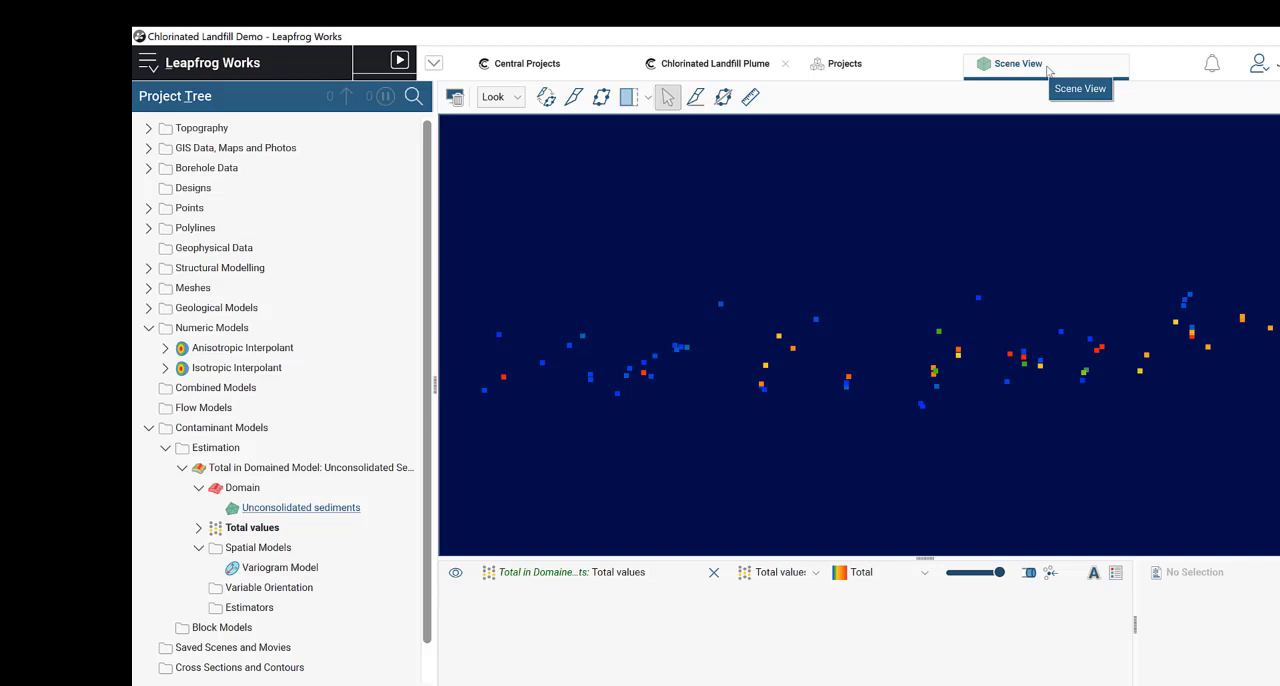
pyautogui.moveTo(800, 366); pyautogui.dragTo(856, 432)
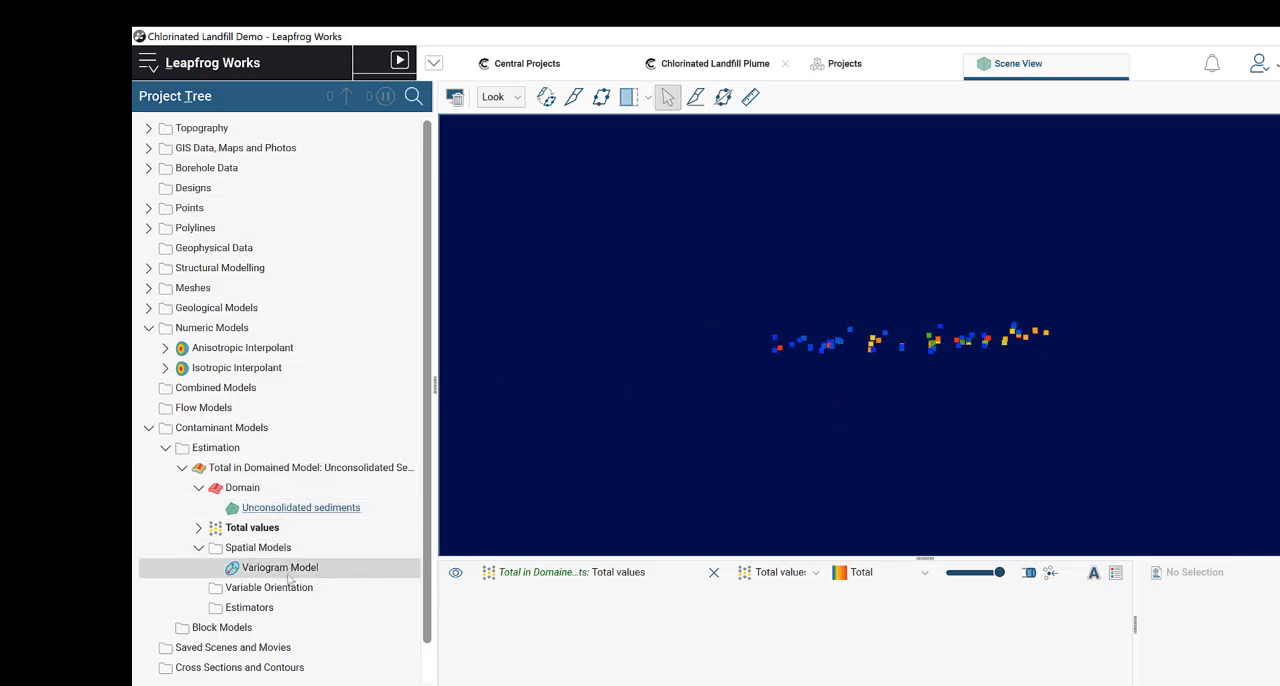
pyautogui.click(183, 469)
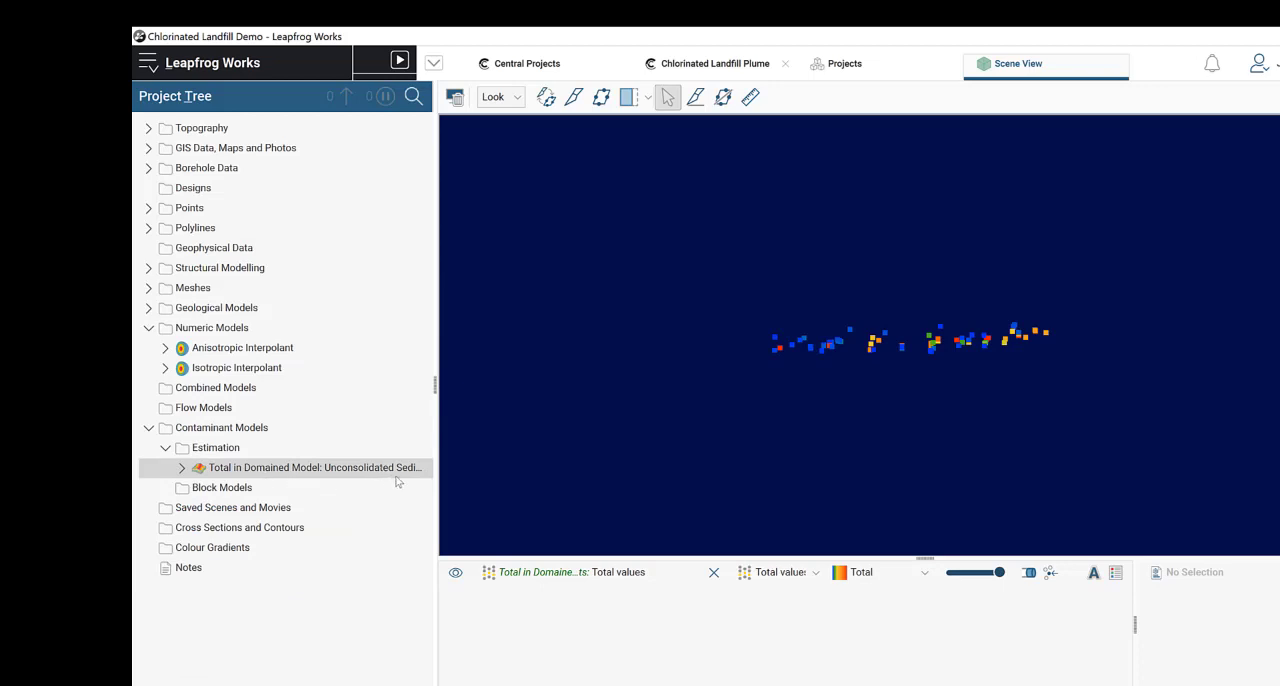
pyautogui.rightClick(231, 452)
pyautogui.click(308, 473)
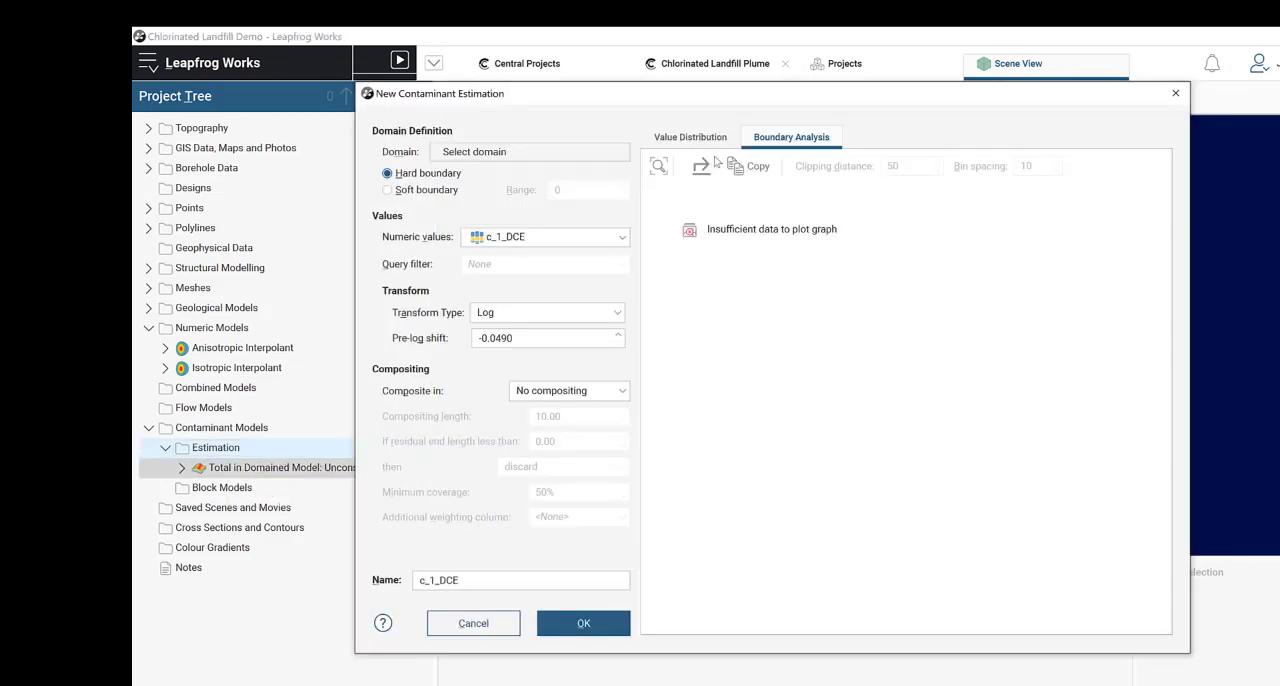
pyautogui.click(538, 153)
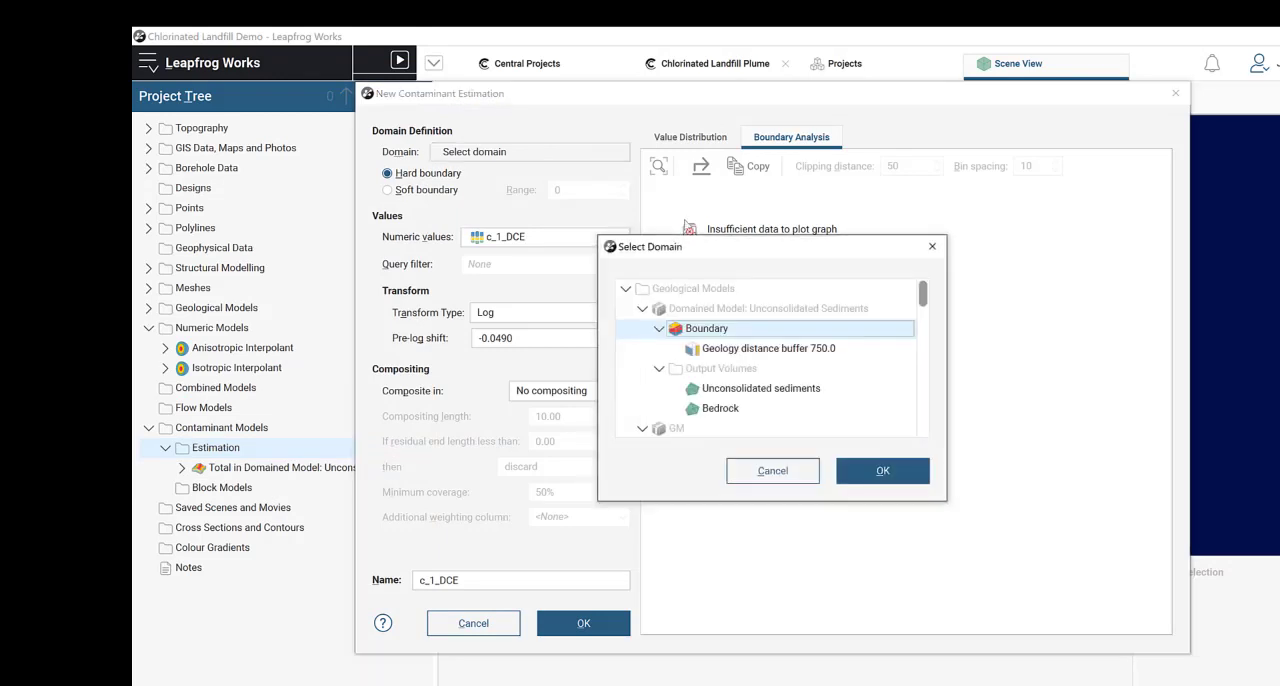
pyautogui.click(932, 247)
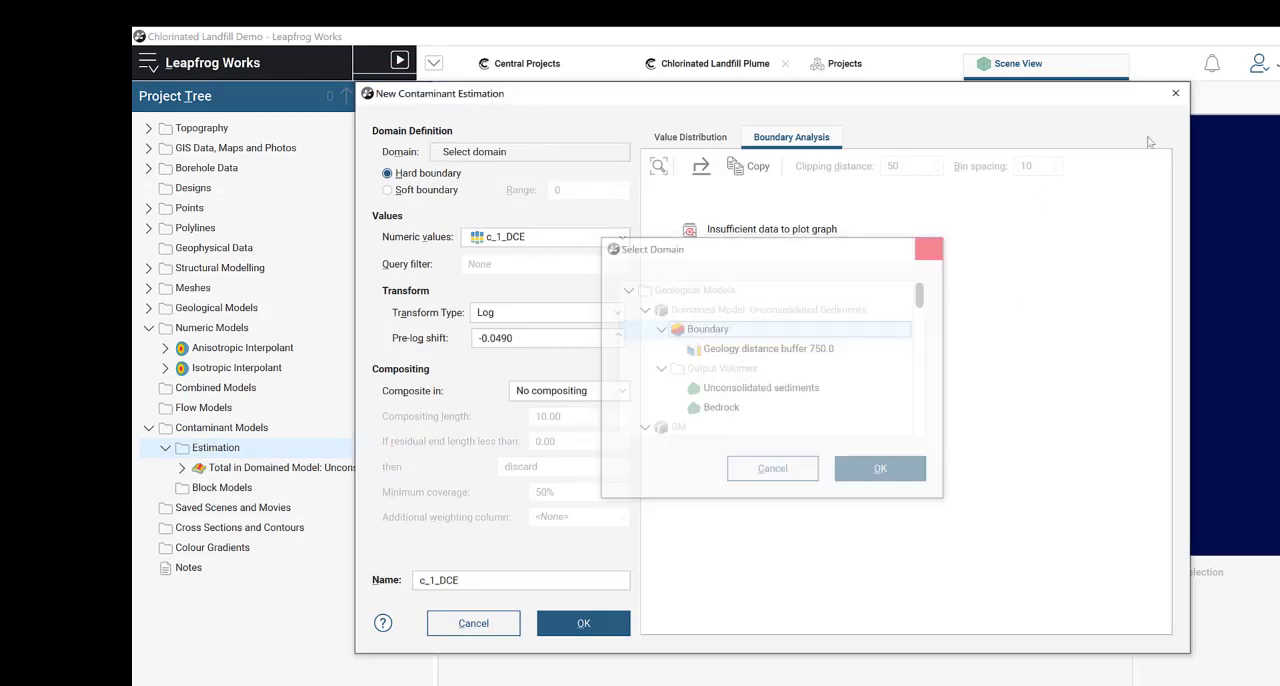
pyautogui.click(1175, 93)
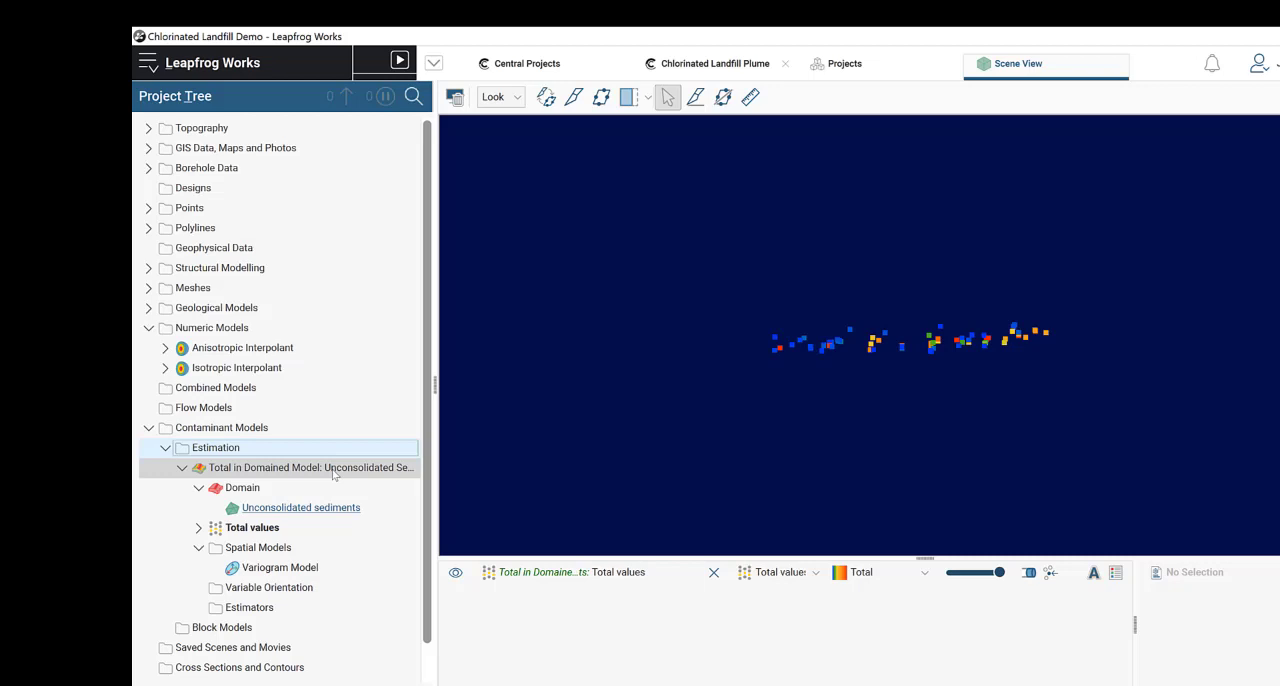
# Step: Review the settings of the existing Total estimation and the combined variogram plot of its variogram model, leaving both unedited
pyautogui.click(334, 473)
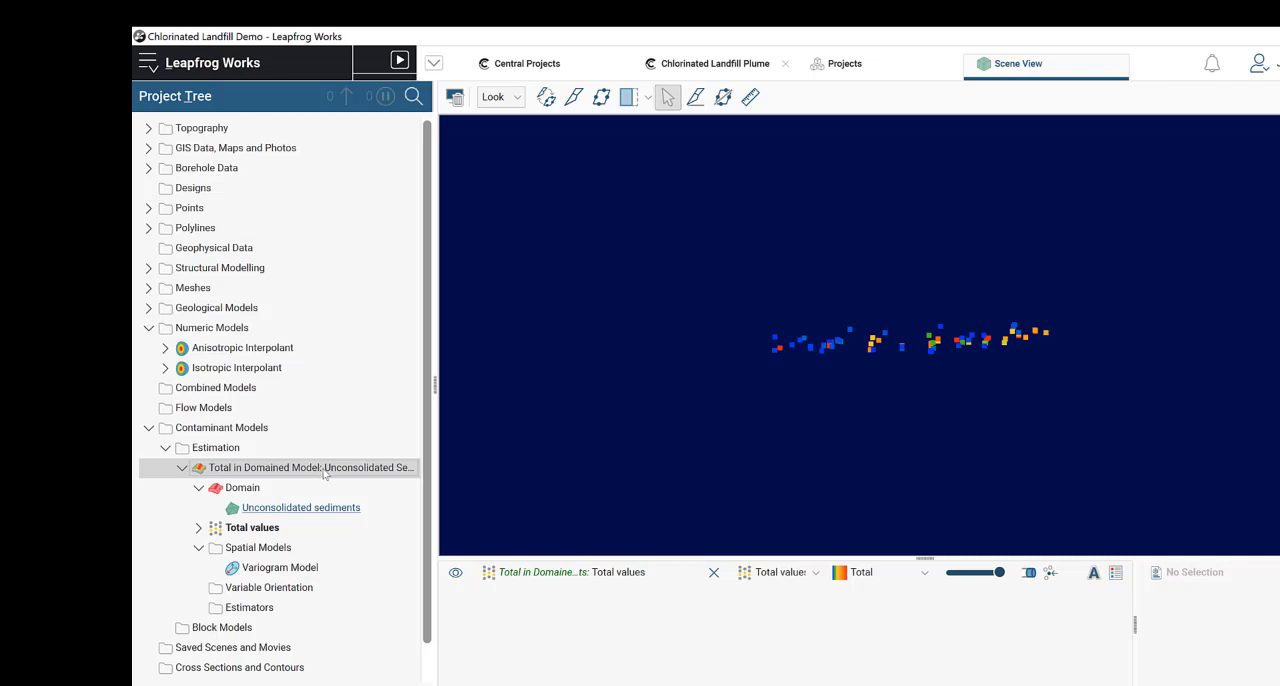
pyautogui.doubleClick(323, 474)
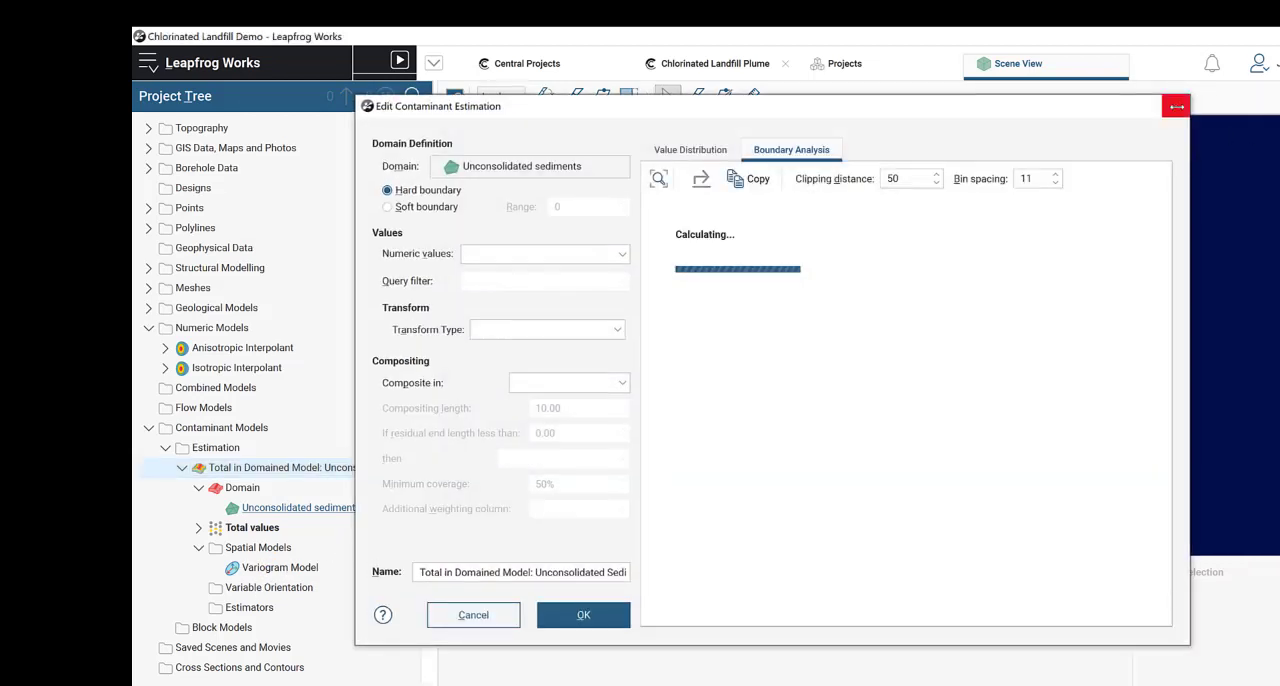
pyautogui.click(1175, 105)
pyautogui.click(276, 569)
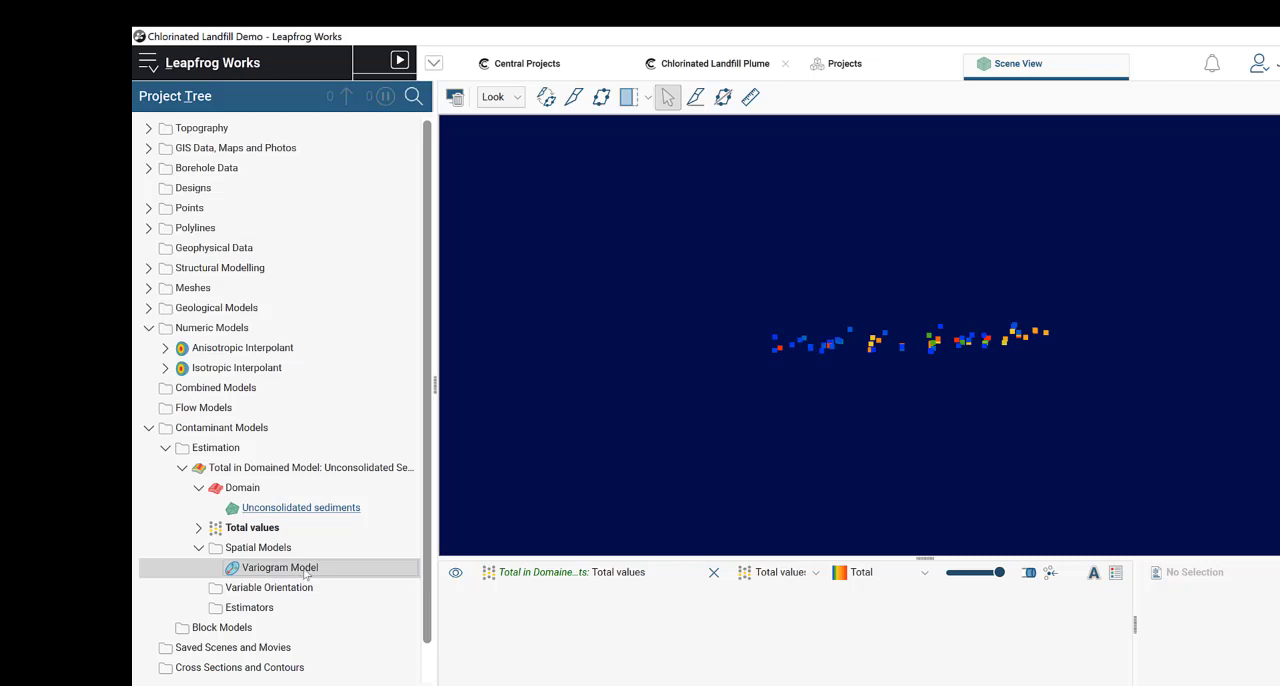
pyautogui.doubleClick(305, 570)
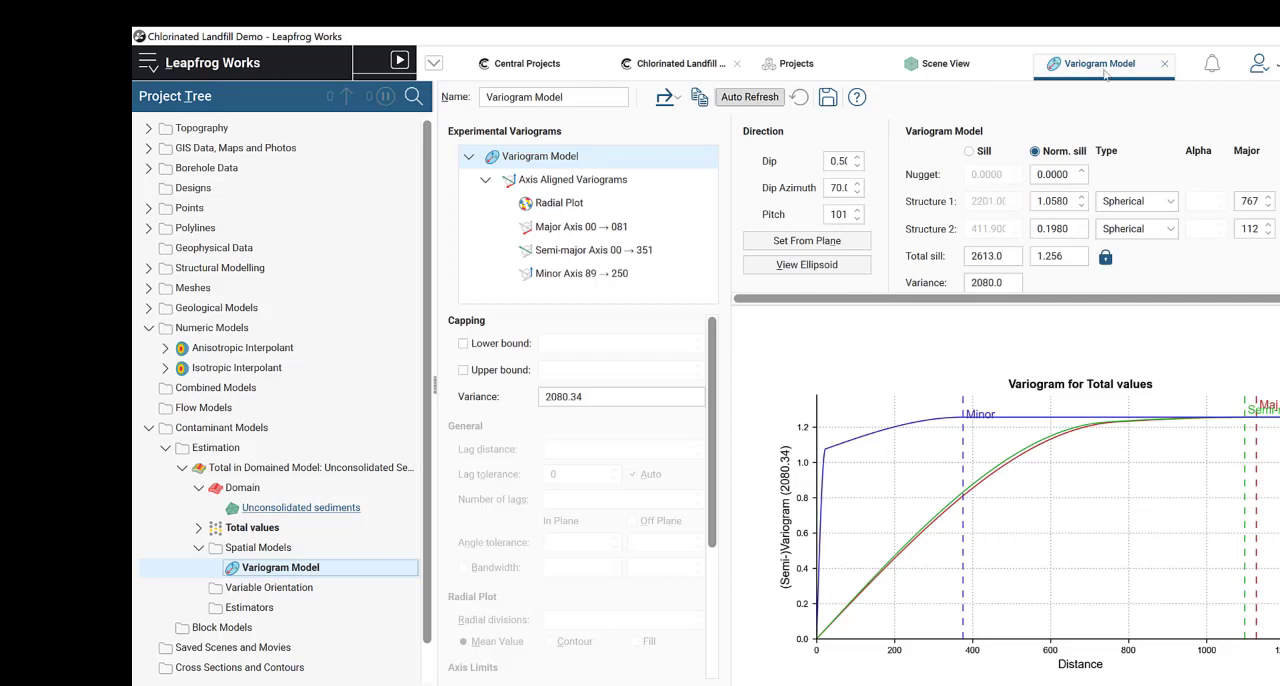
pyautogui.click(1166, 64)
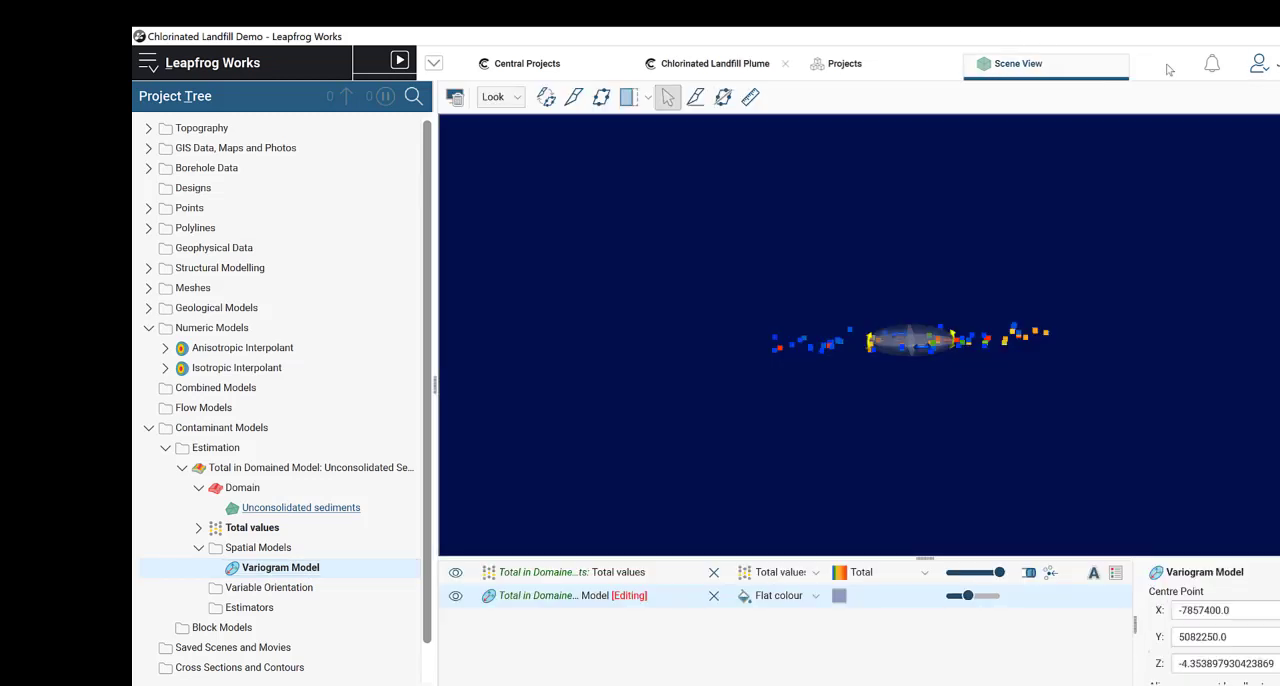
# Step: Set the Anisotropic Interpolant's global trend to dip 0.5, dip azimuth 70 and pitch 101, with ellipsoid ratios 10, 5 and 1
pyautogui.click(165, 348)
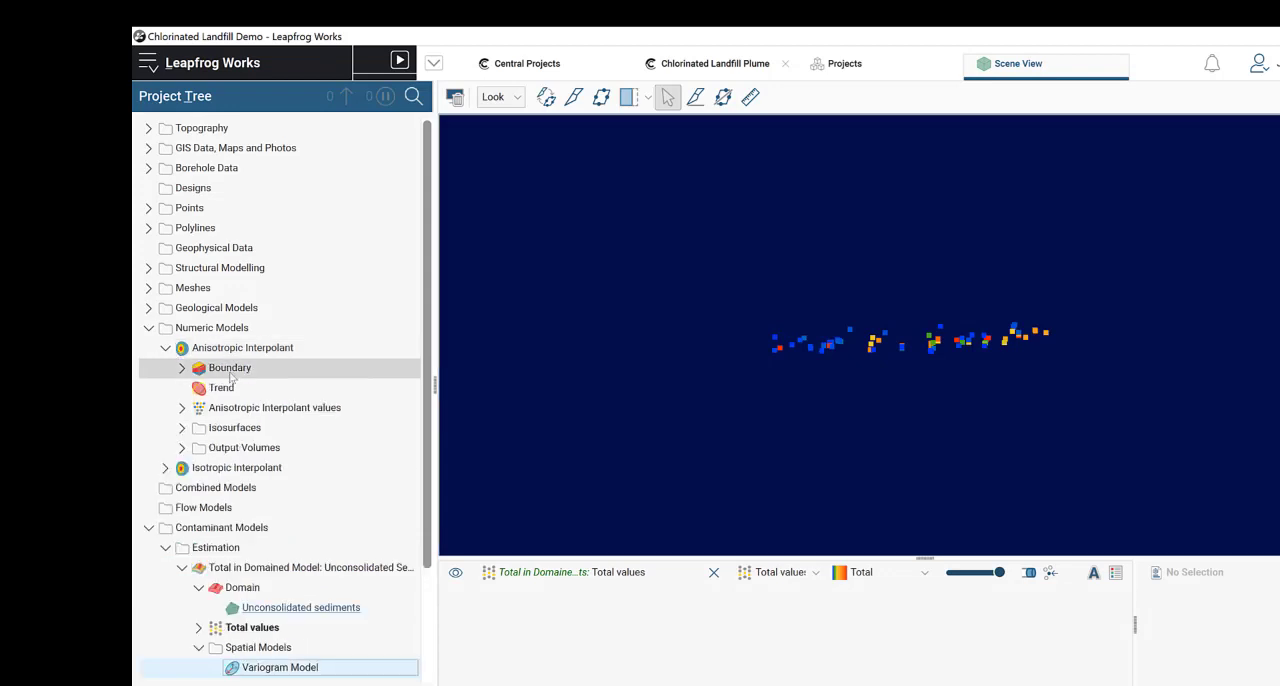
pyautogui.click(283, 355)
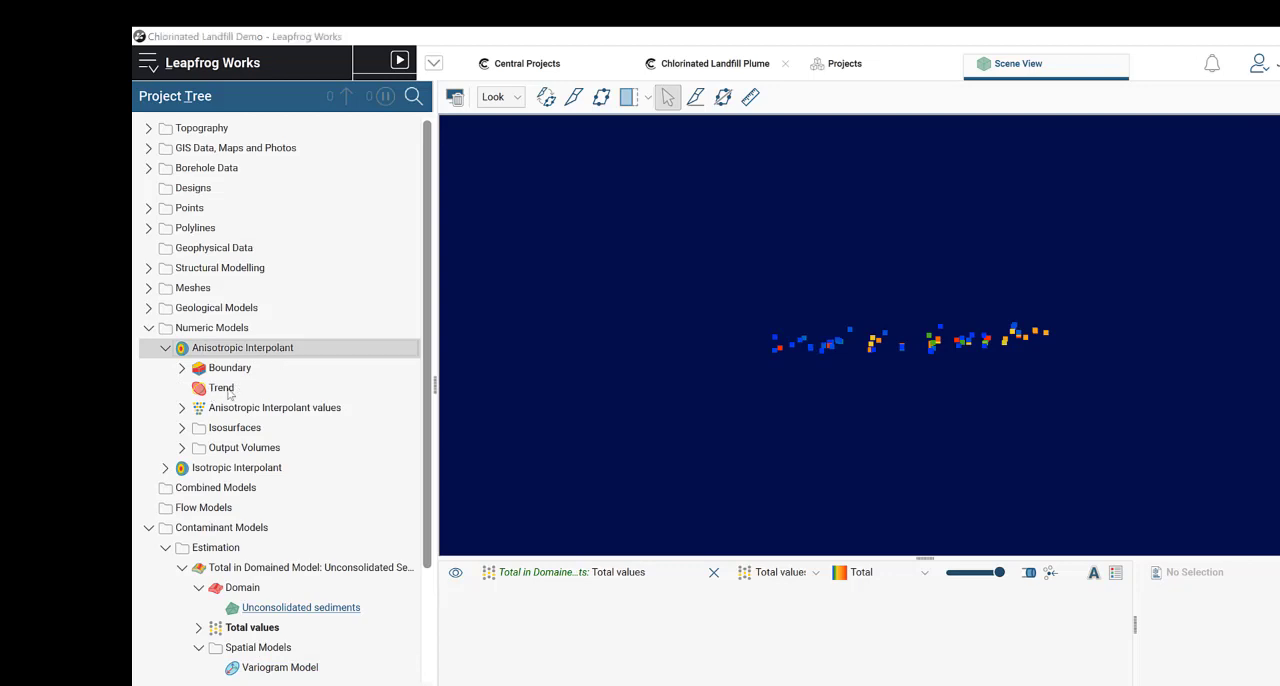
pyautogui.click(846, 150)
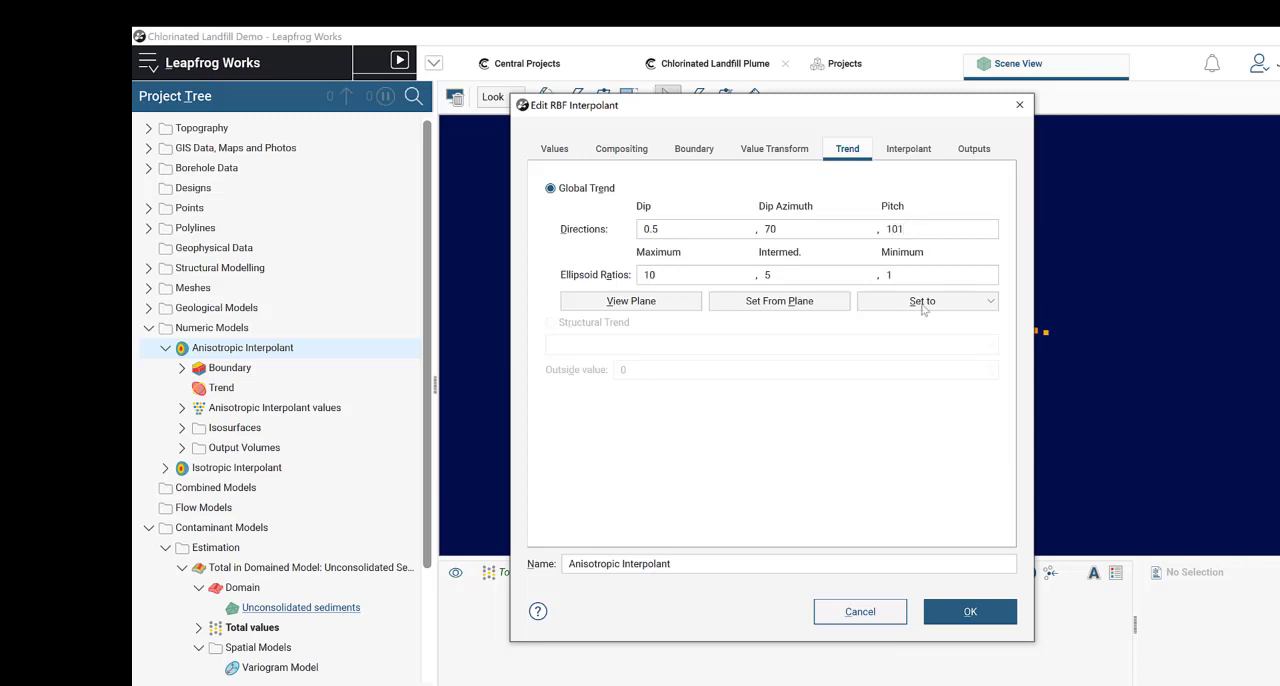
pyautogui.click(977, 614)
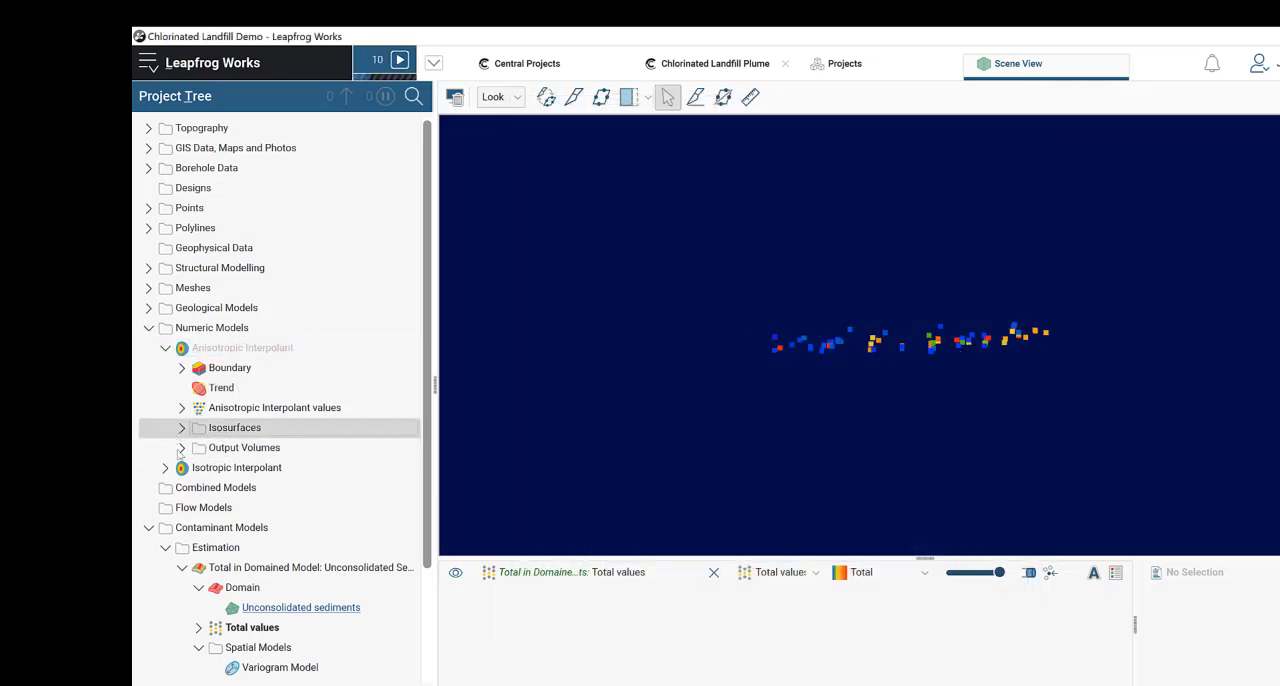
# Step: Add the Anisotropic Interpolant's > 4.0 output volume to the scene and examine its shape against the Total values points
pyautogui.click(182, 446)
pyautogui.moveTo(236, 487); pyautogui.dragTo(967, 419)
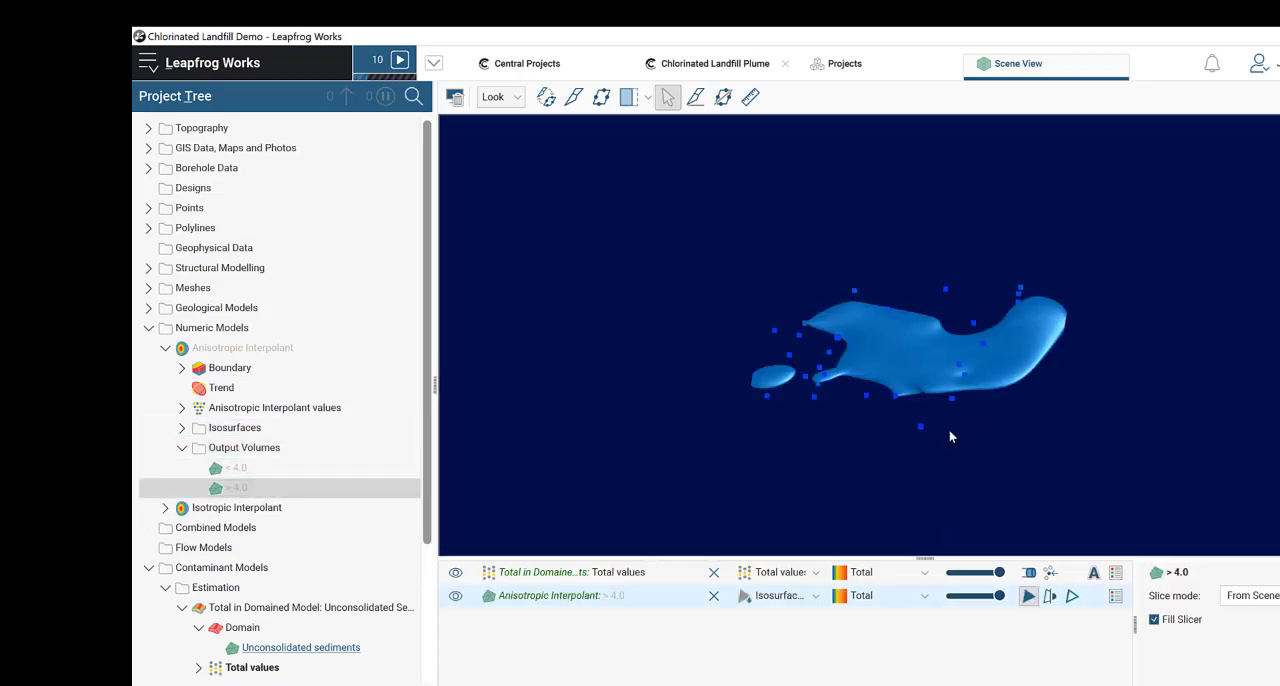
pyautogui.scroll(5, 945, 440)
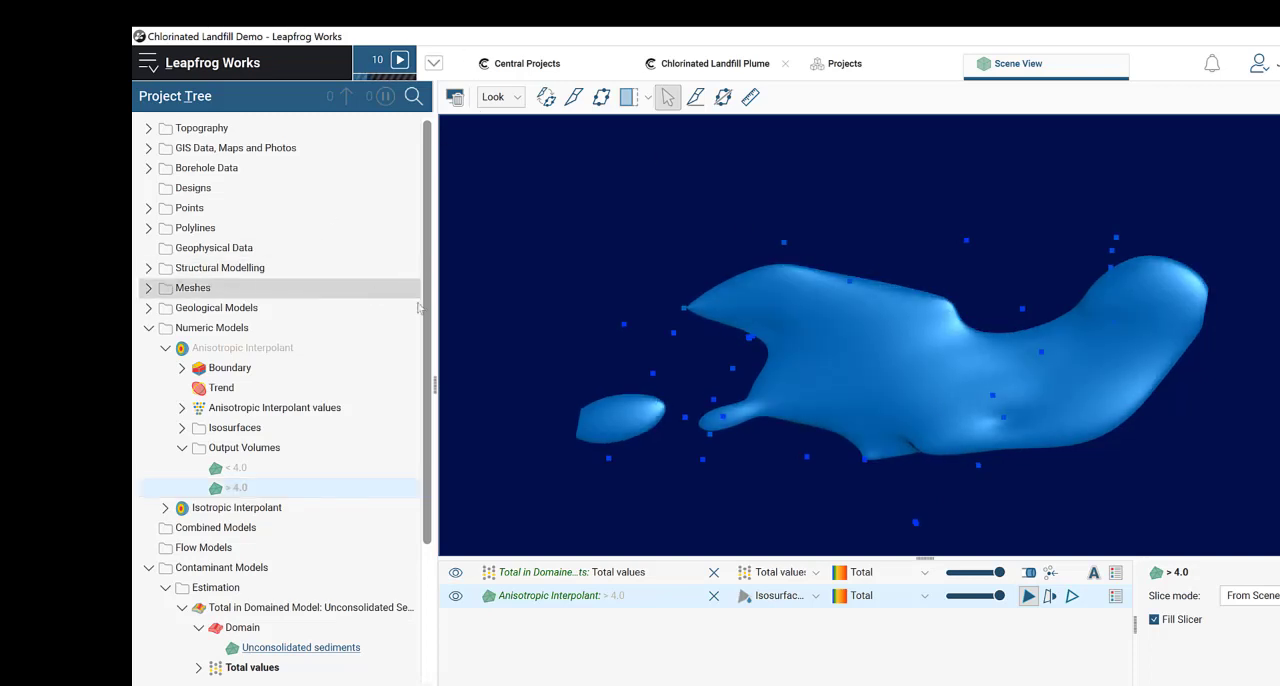
pyautogui.click(182, 408)
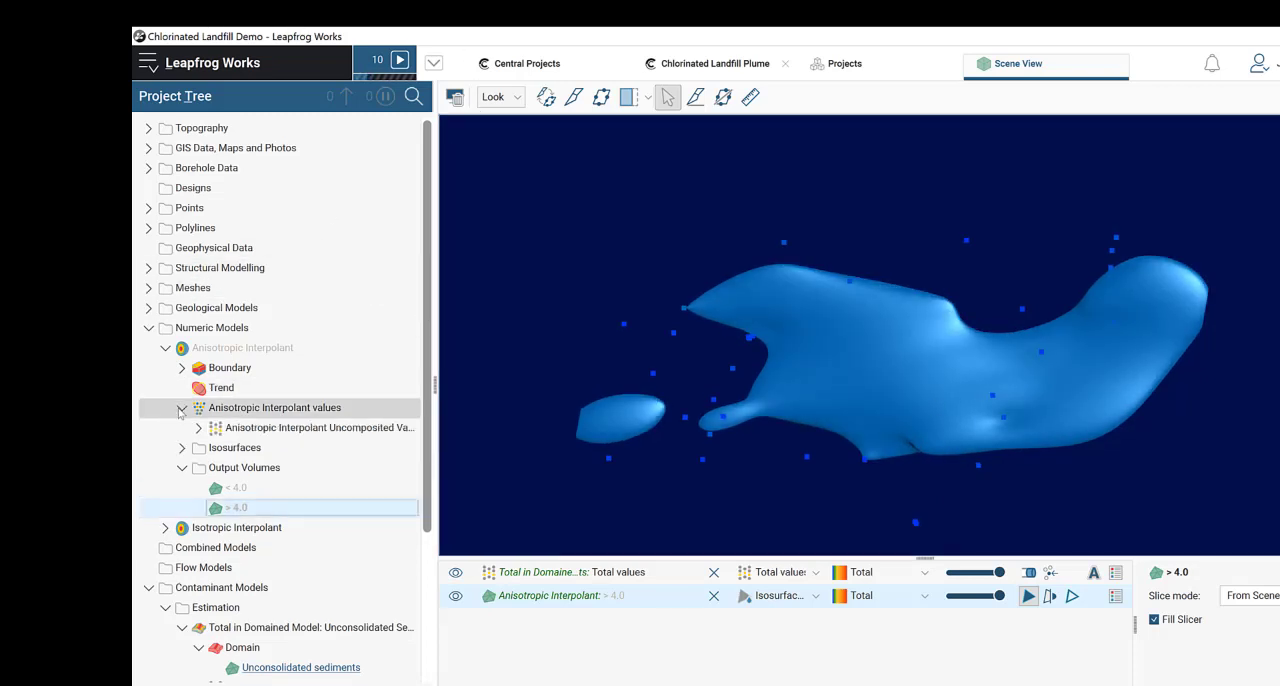
pyautogui.click(182, 408)
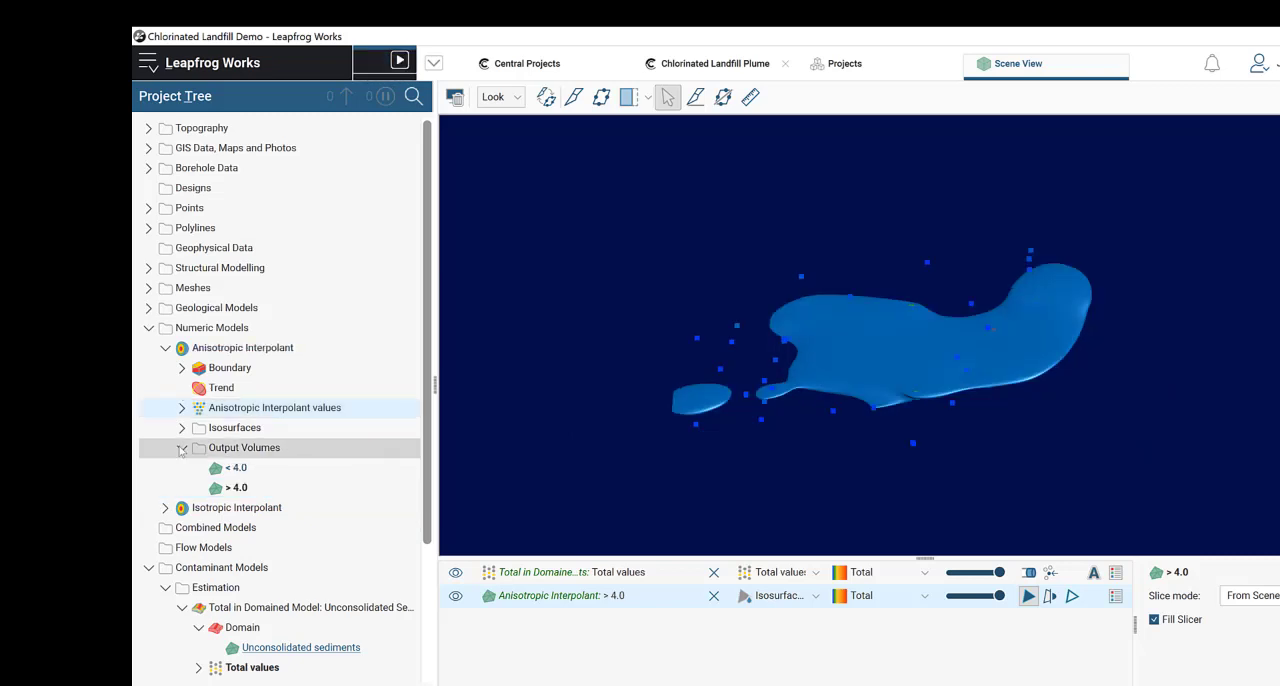
pyautogui.moveTo(858, 380); pyautogui.dragTo(999, 387)
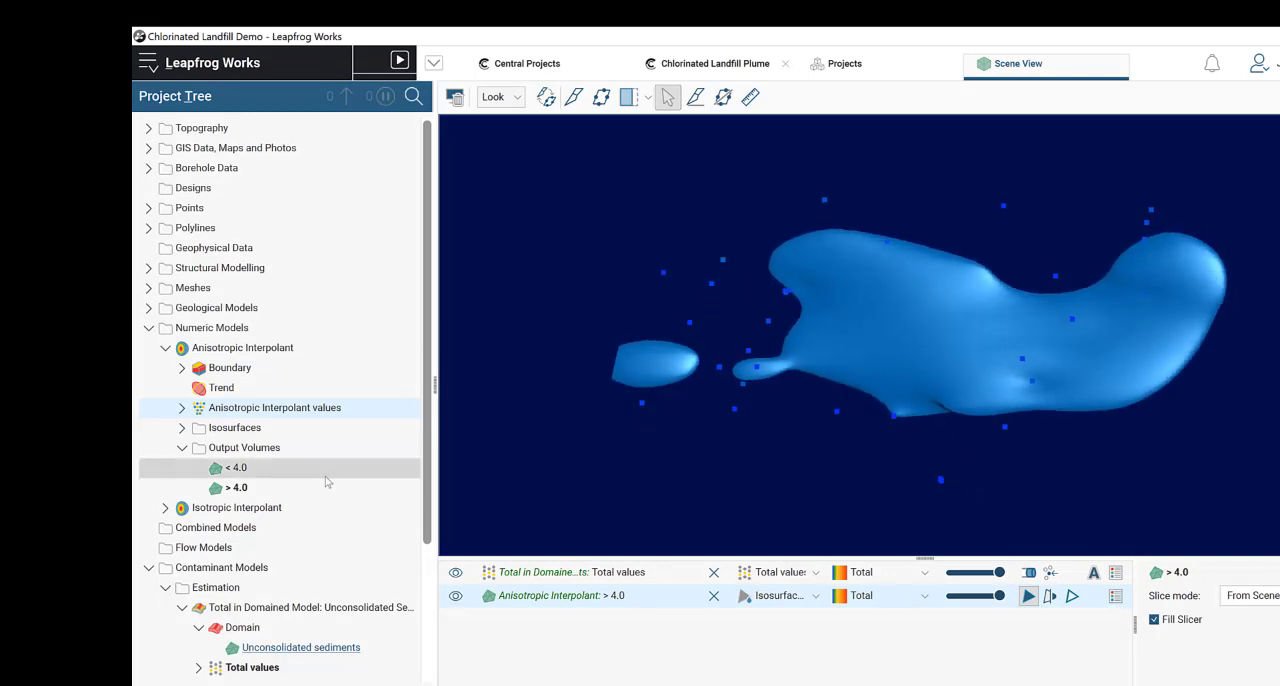
# Step: Start a new contaminant estimation using the Anisotropic Interpolant's > 4.0 output volume as its domain
pyautogui.scroll(-3, 323, 480)
pyautogui.click(165, 163)
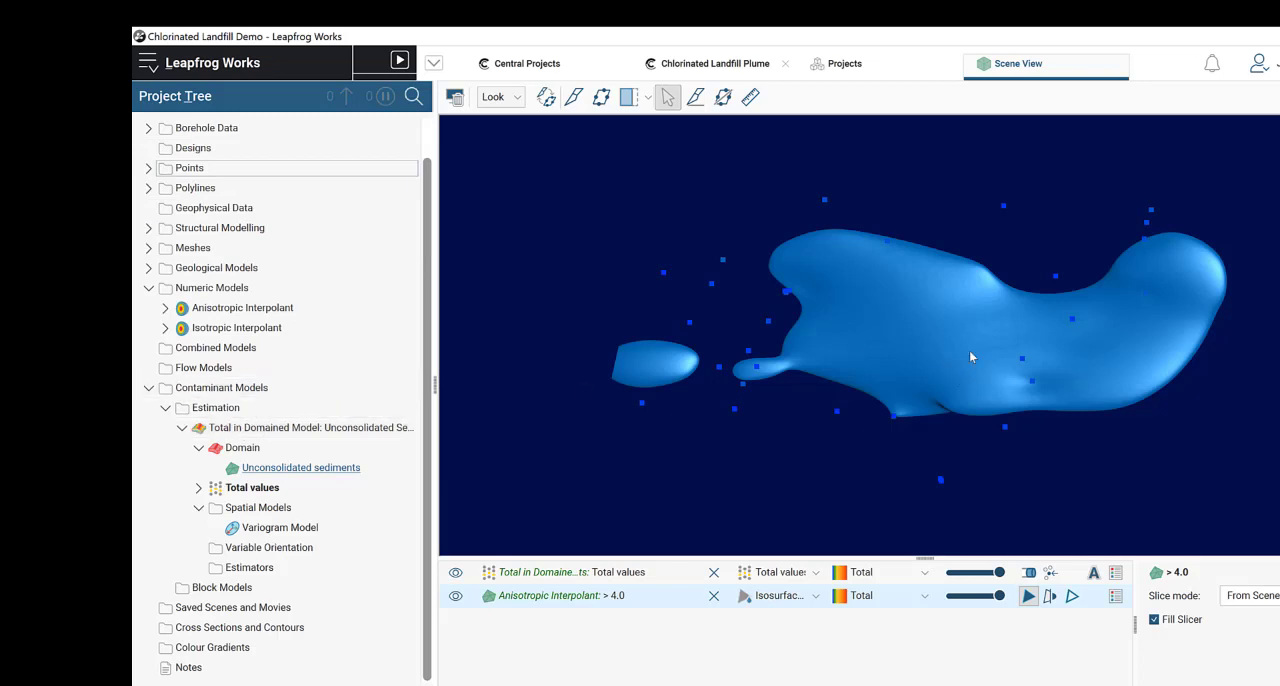
pyautogui.rightClick(232, 410)
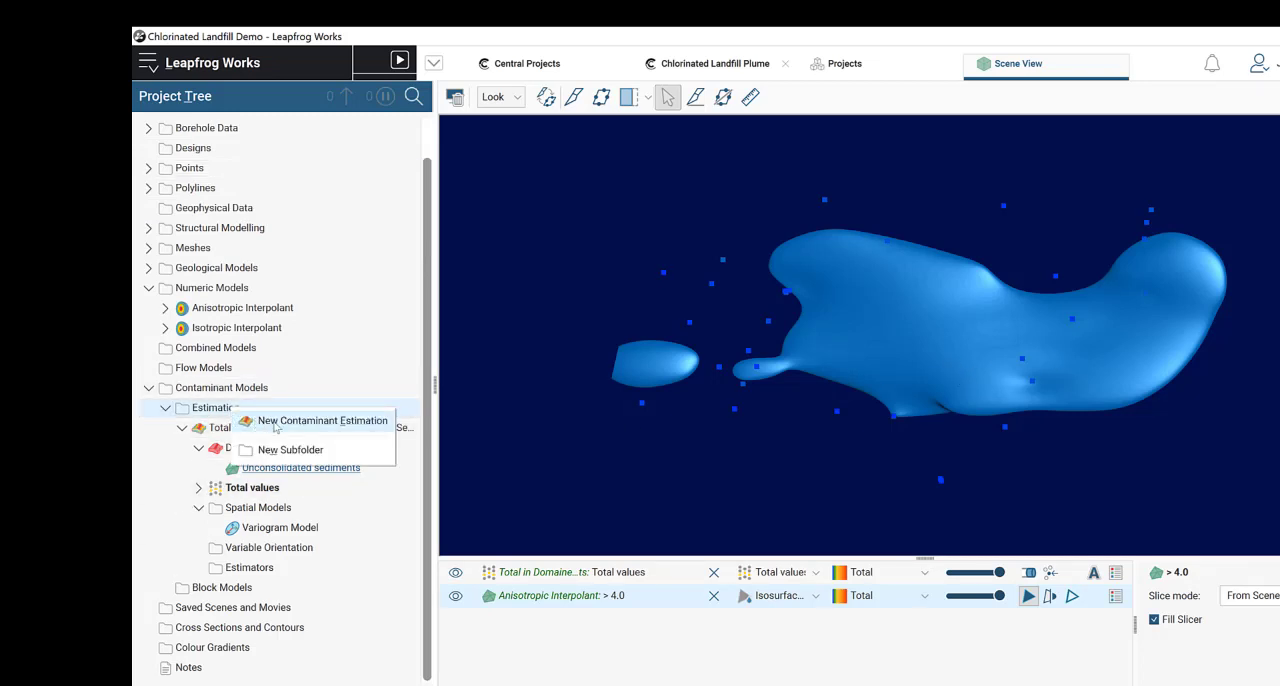
pyautogui.click(276, 426)
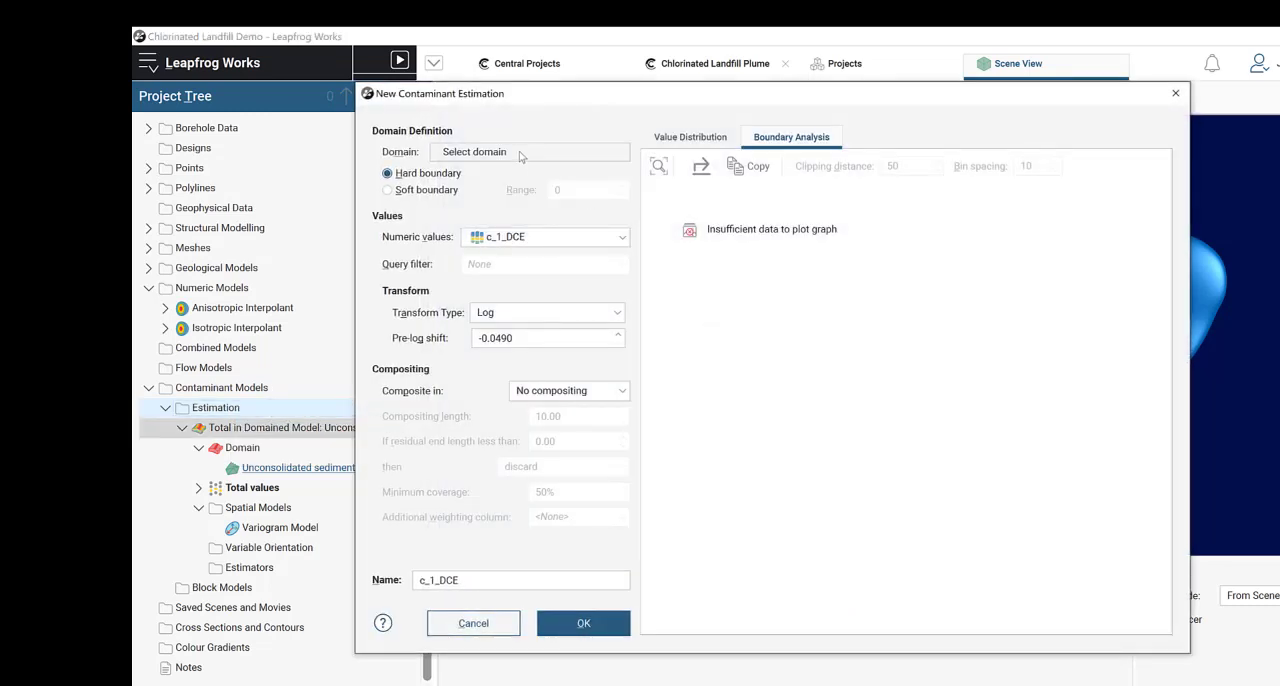
pyautogui.click(520, 157)
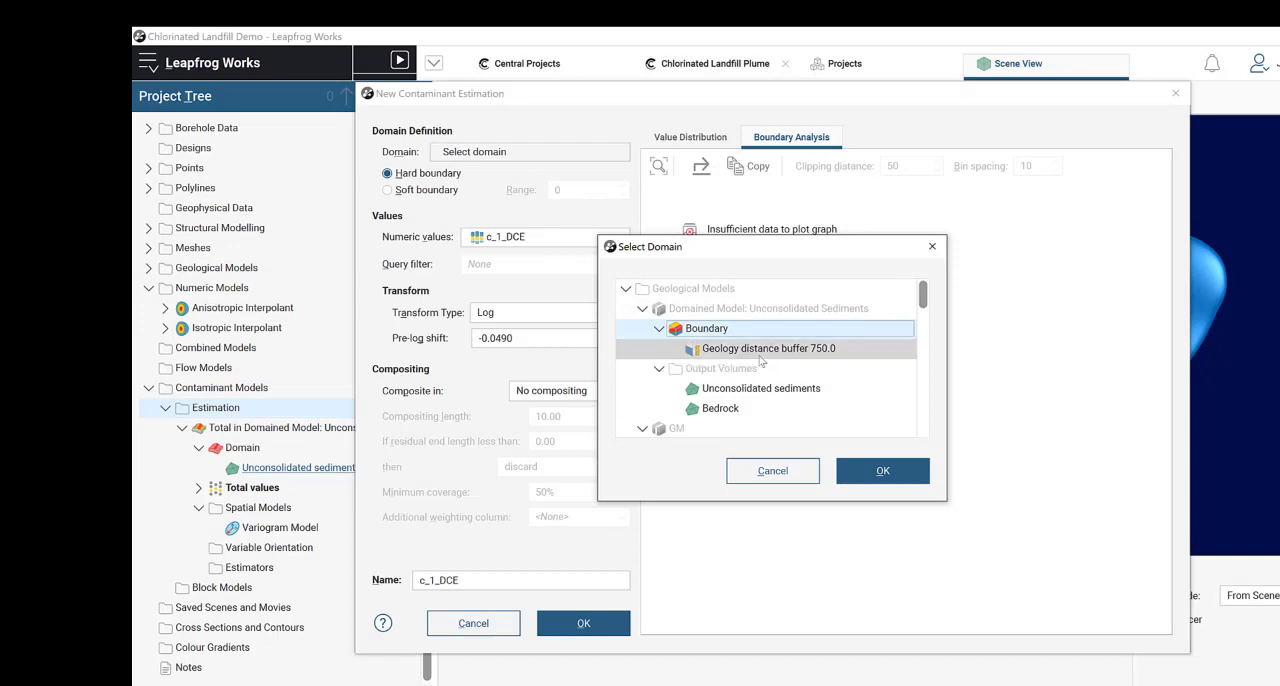
pyautogui.scroll(-5, 760, 362)
pyautogui.scroll(-3, 760, 371)
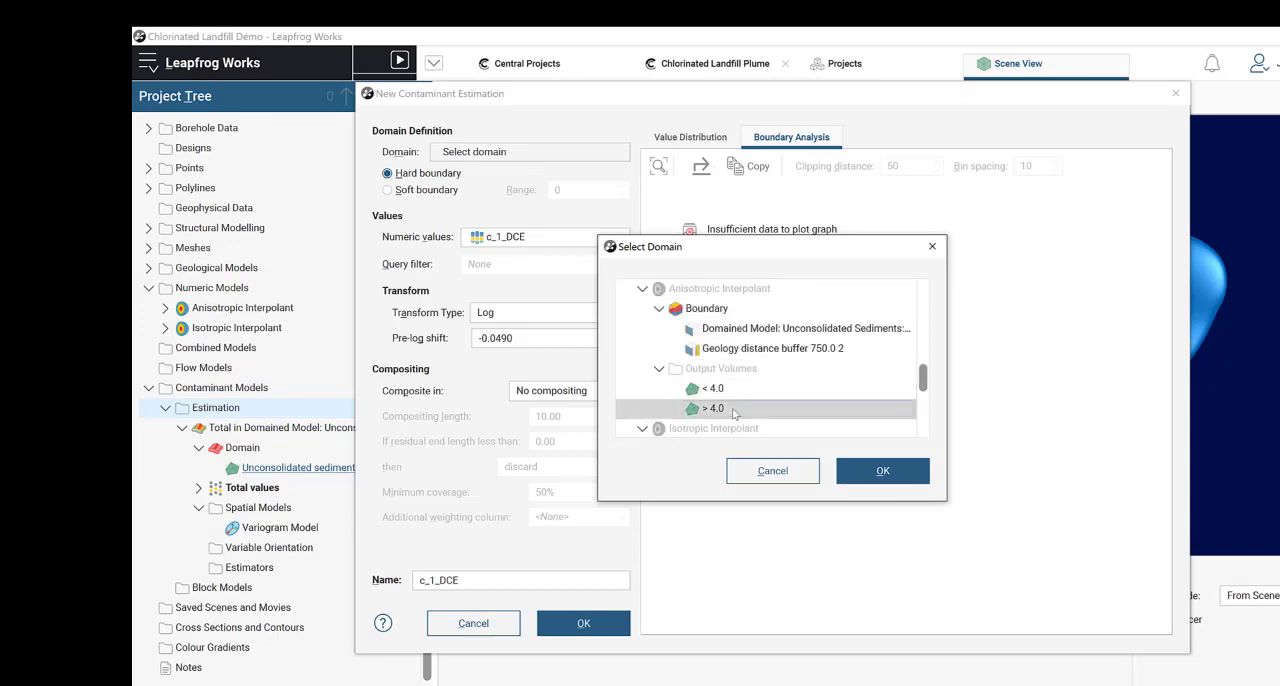
pyautogui.click(714, 412)
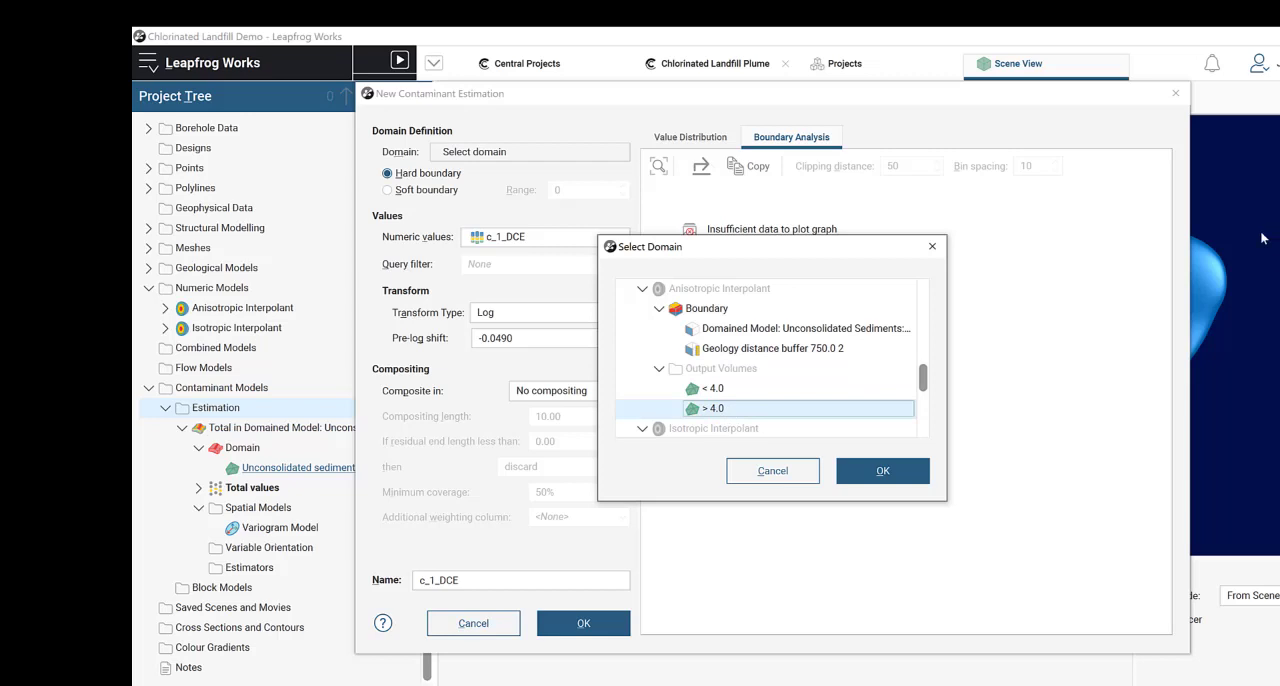
pyautogui.click(880, 470)
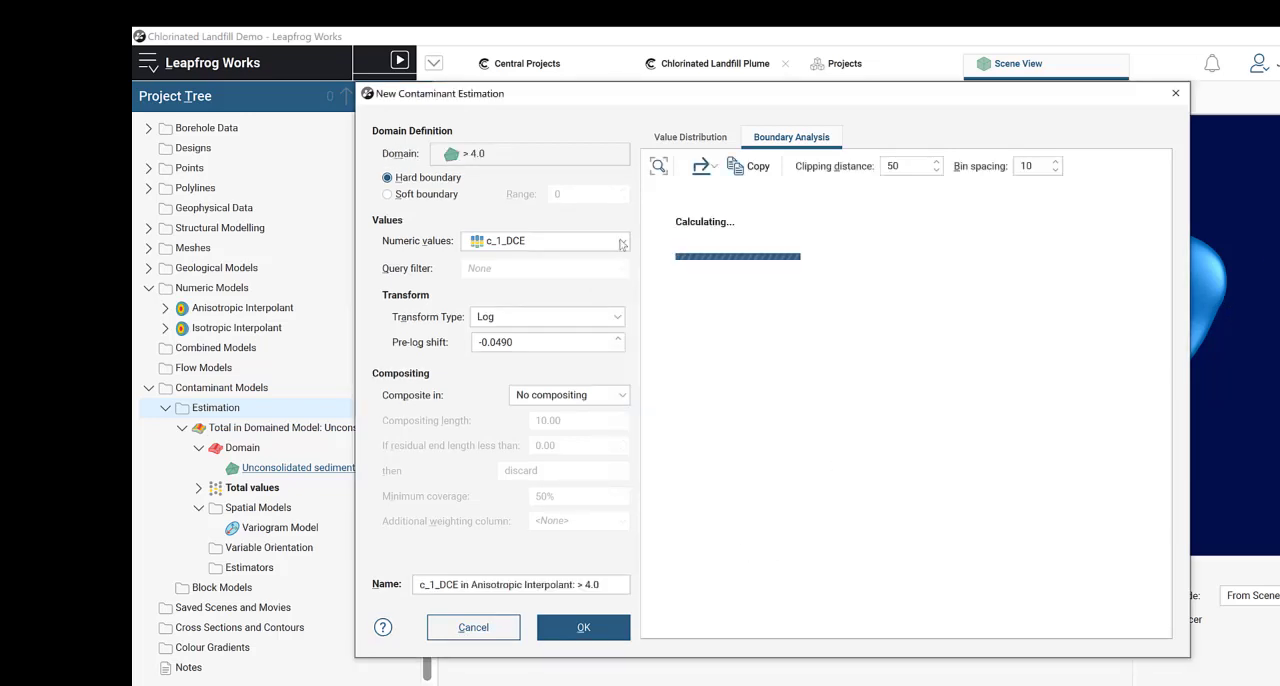
# Step: Use Total from Contaminant_Intervals as the estimation's numeric values, check its value distribution and boundary analysis, and set the transform type to None
pyautogui.click(620, 241)
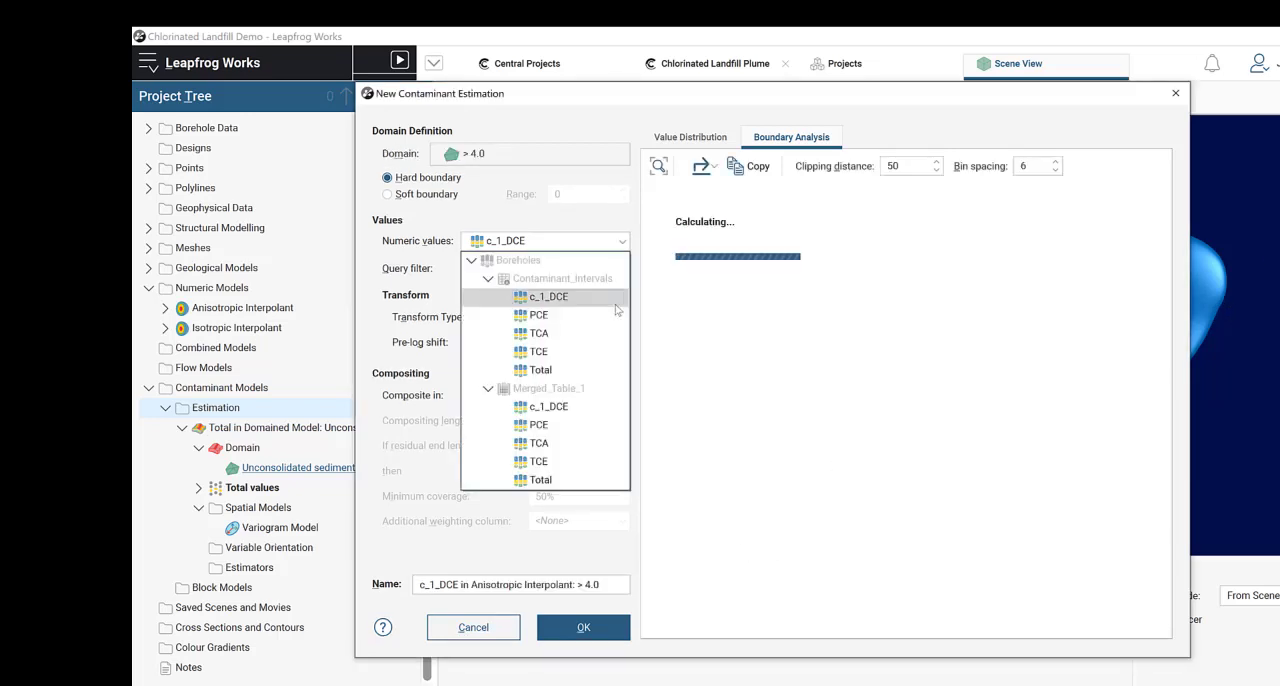
pyautogui.click(591, 368)
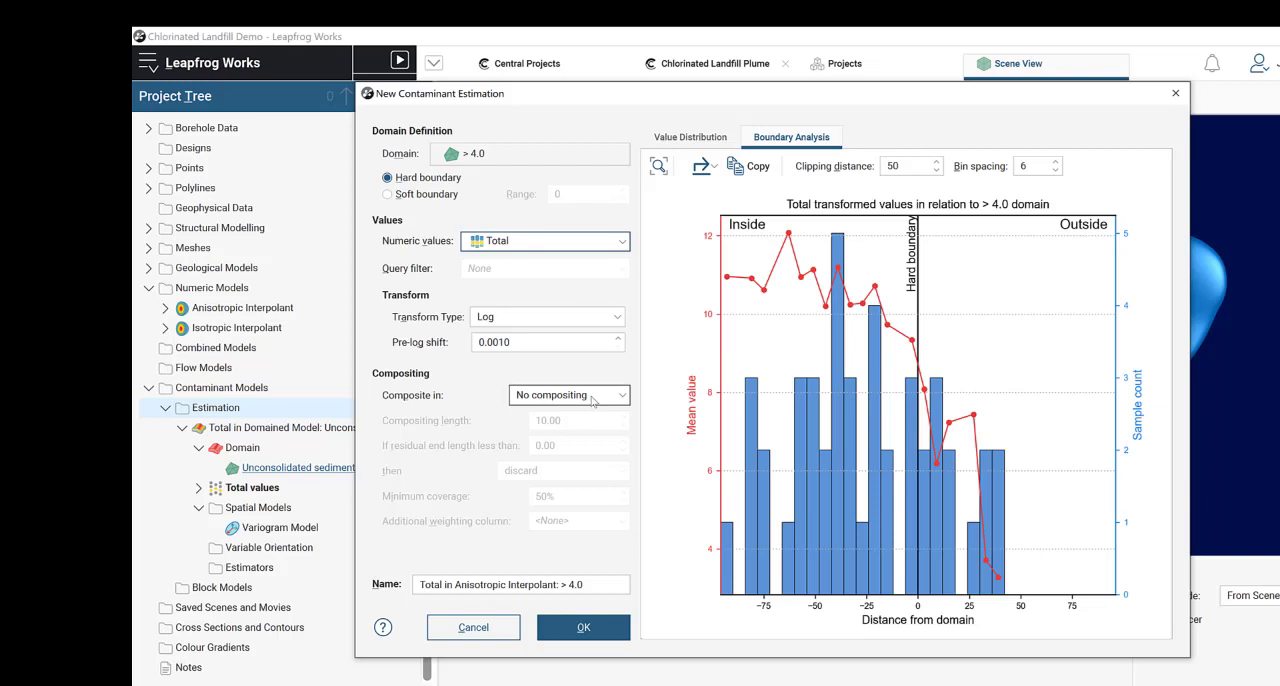
pyautogui.click(676, 140)
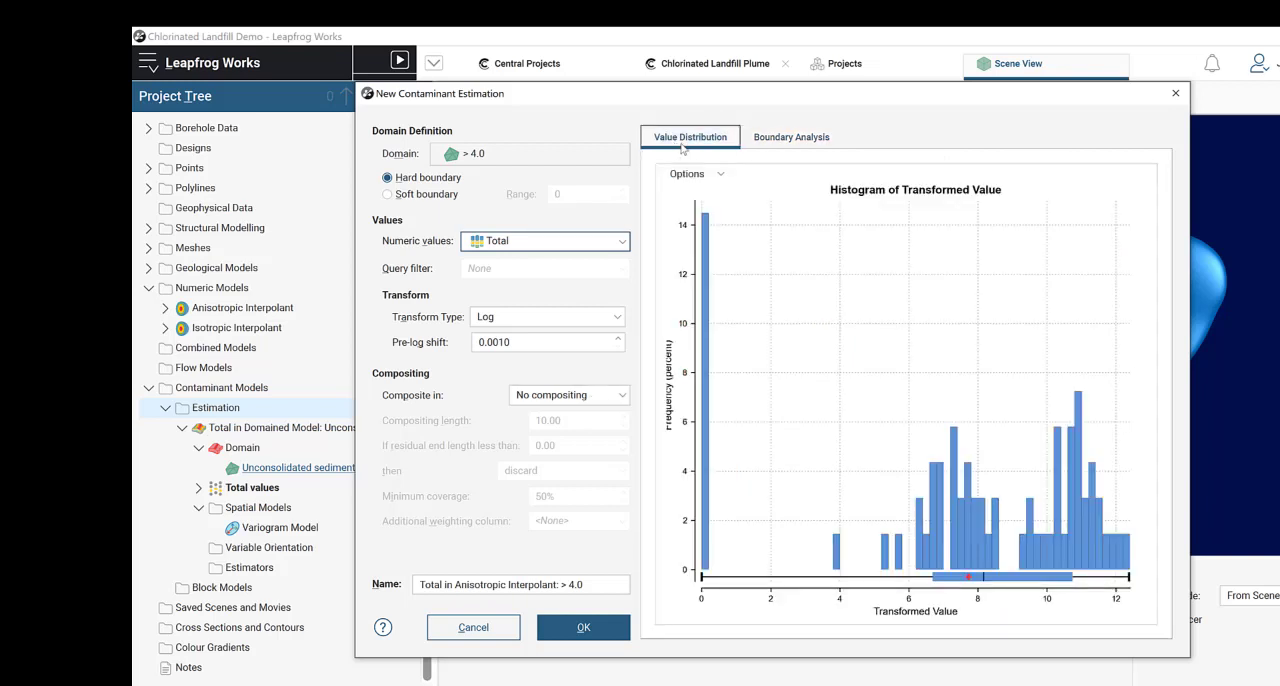
pyautogui.click(790, 137)
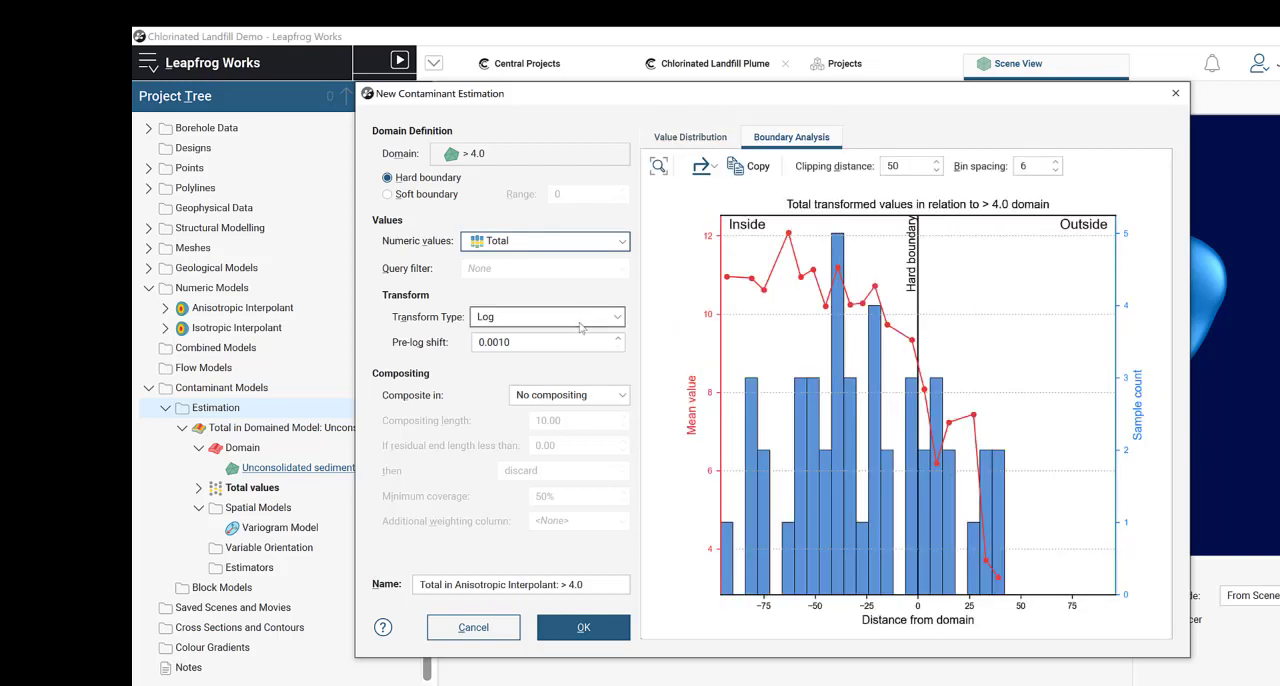
pyautogui.click(585, 317)
pyautogui.click(560, 336)
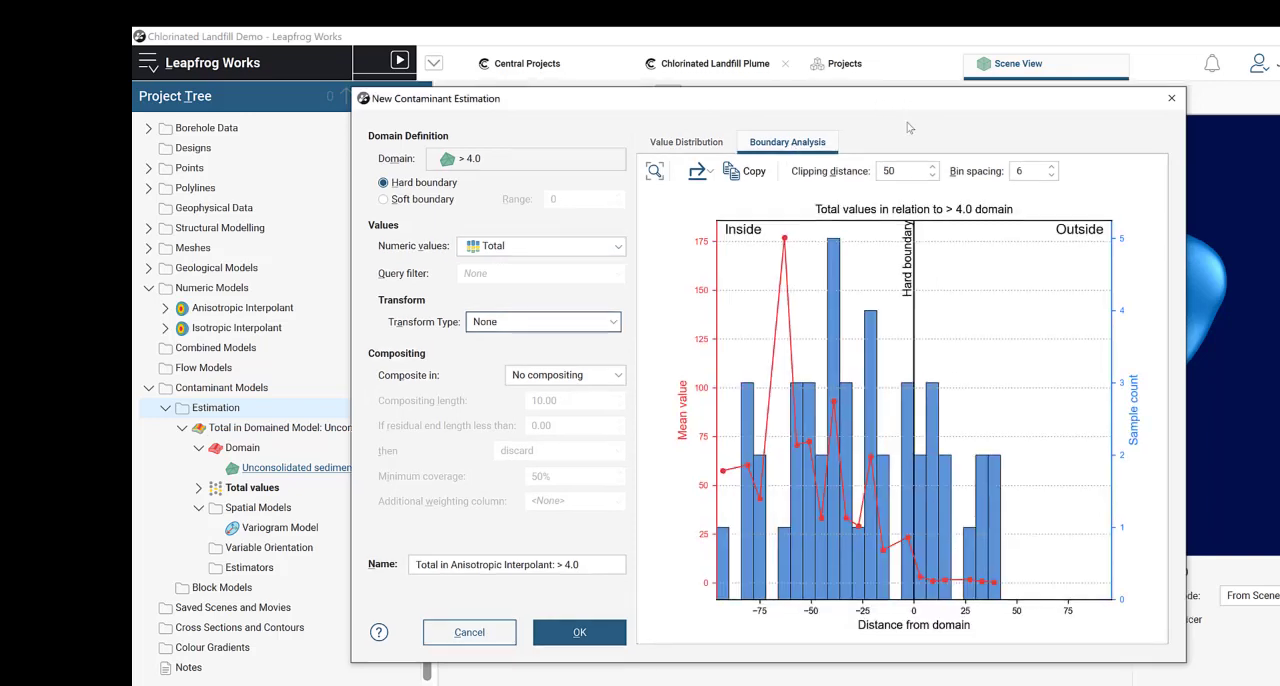
# Step: Apply a soft boundary with a range of 42.55 to the > 4.0 domain and create the estimation
pyautogui.moveTo(930, 94); pyautogui.dragTo(751, 105)
pyautogui.moveTo(1120, 330); pyautogui.dragTo(1275, 360, button='middle')
pyautogui.scroll(-4, 1224, 407)
pyautogui.moveTo(1148, 377); pyautogui.dragTo(1146, 358)
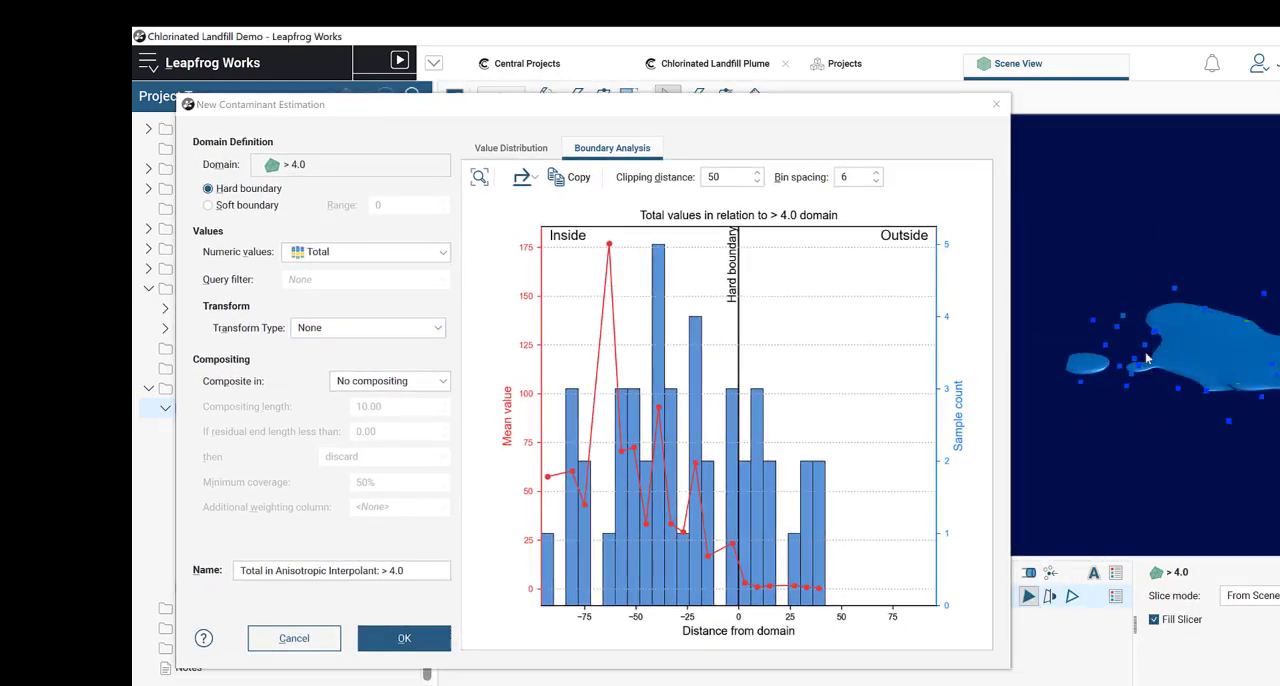
pyautogui.moveTo(1145, 250); pyautogui.dragTo(1277, 405)
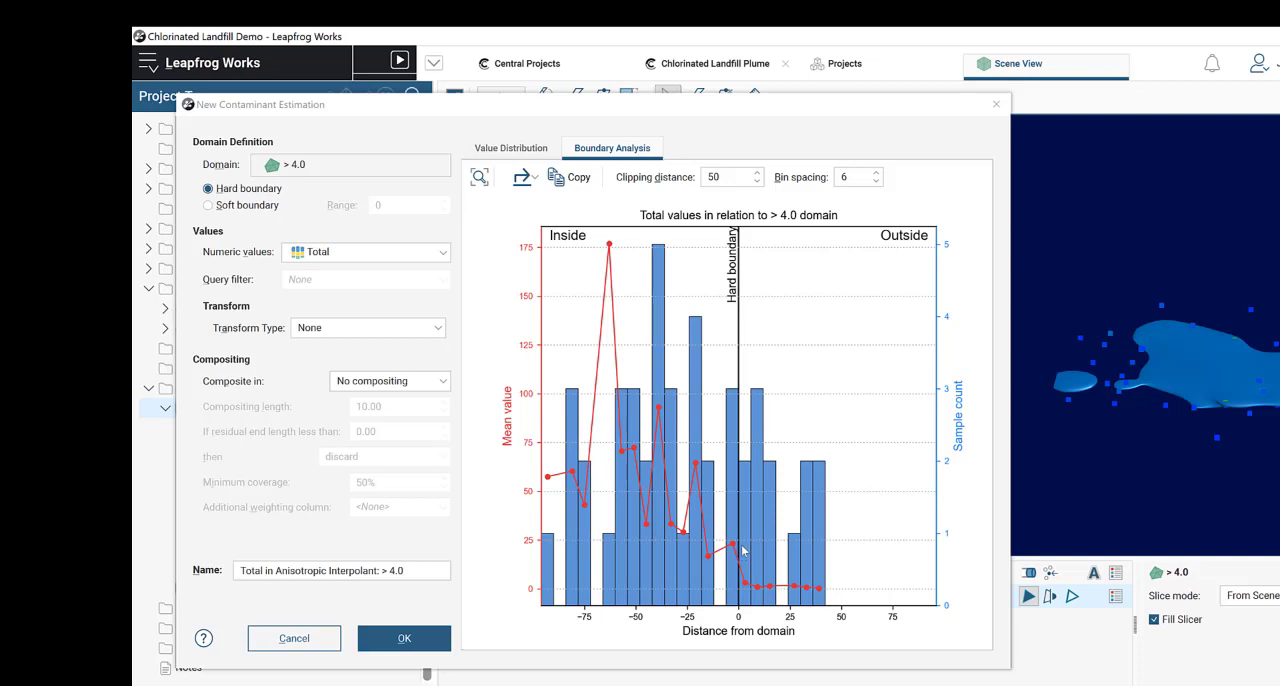
pyautogui.click(209, 205)
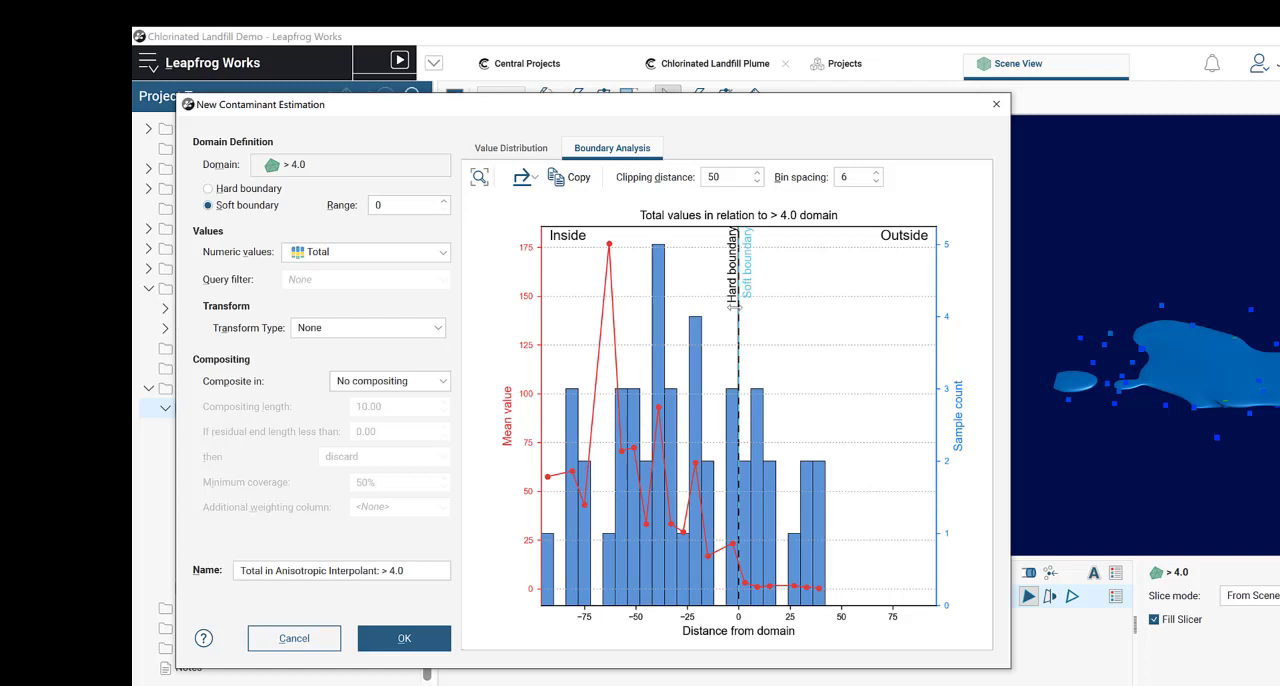
pyautogui.moveTo(738, 306); pyautogui.dragTo(825, 325)
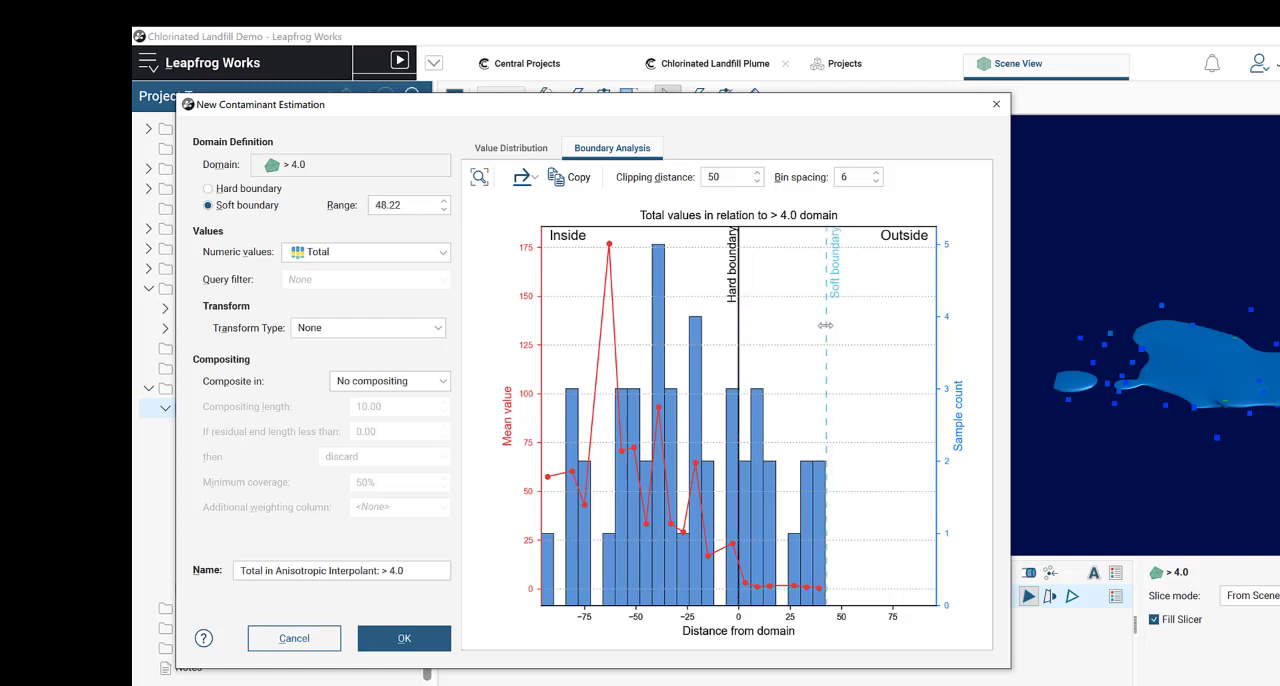
pyautogui.click(404, 638)
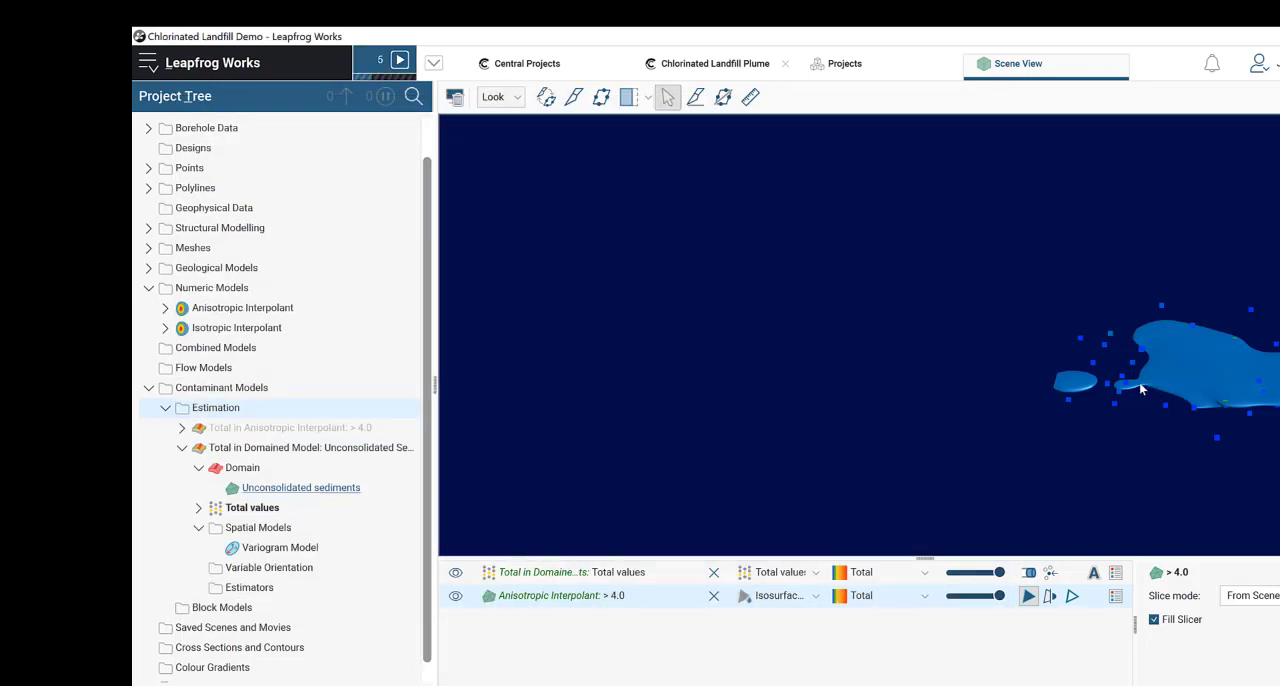
# Step: Examine the > 4.0 volume and the histogram and statistics of the new estimation's Total values
pyautogui.scroll(3, 1068, 378)
pyautogui.moveTo(1068, 378); pyautogui.dragTo(560, 339, button='middle')
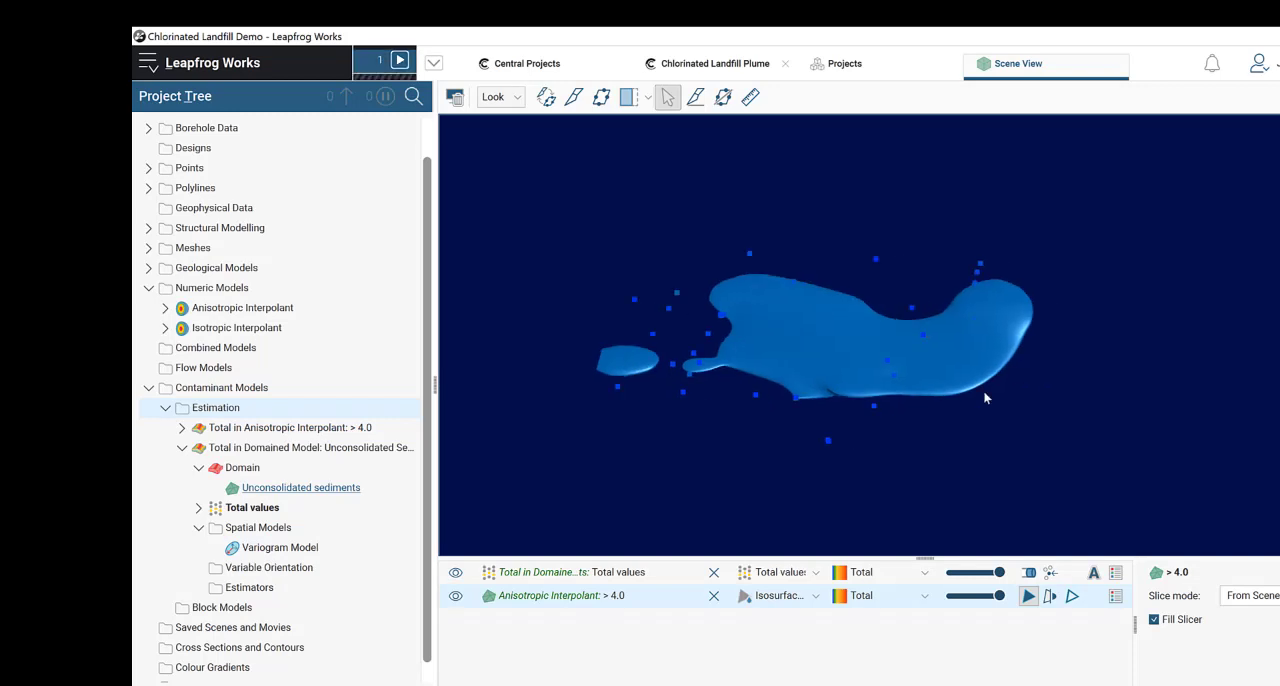
pyautogui.moveTo(1060, 406); pyautogui.dragTo(1140, 420, button='middle')
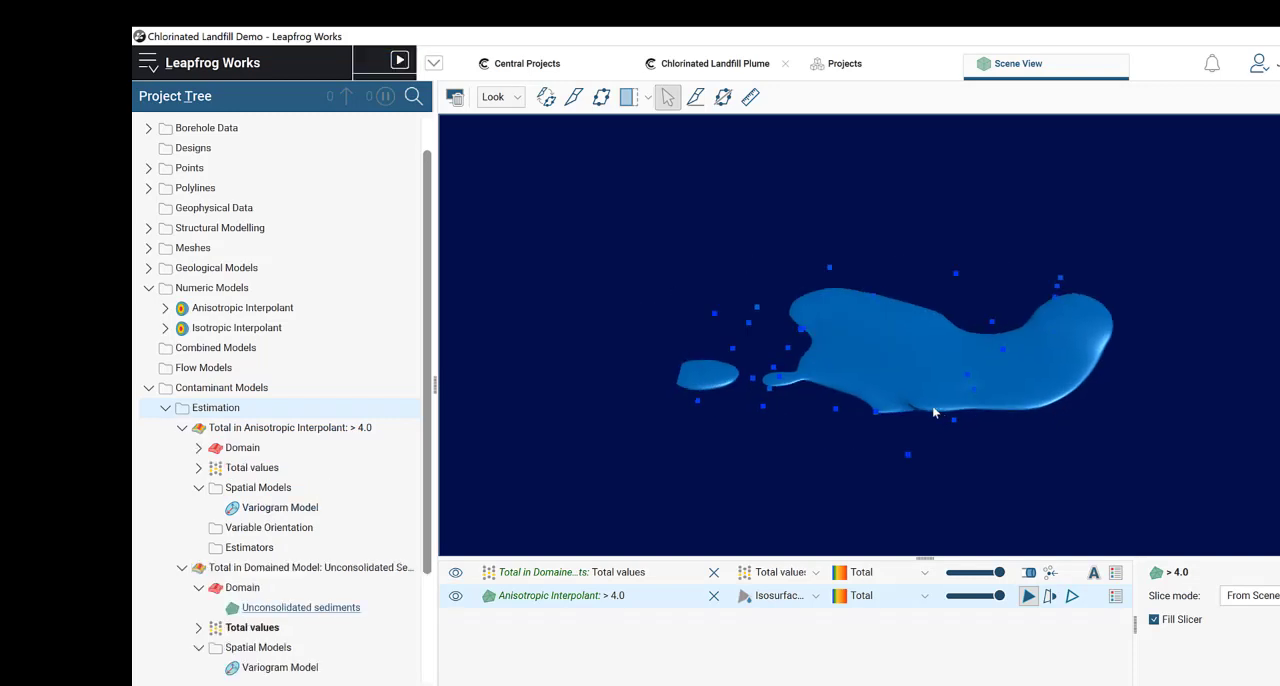
pyautogui.scroll(-2, 360, 437)
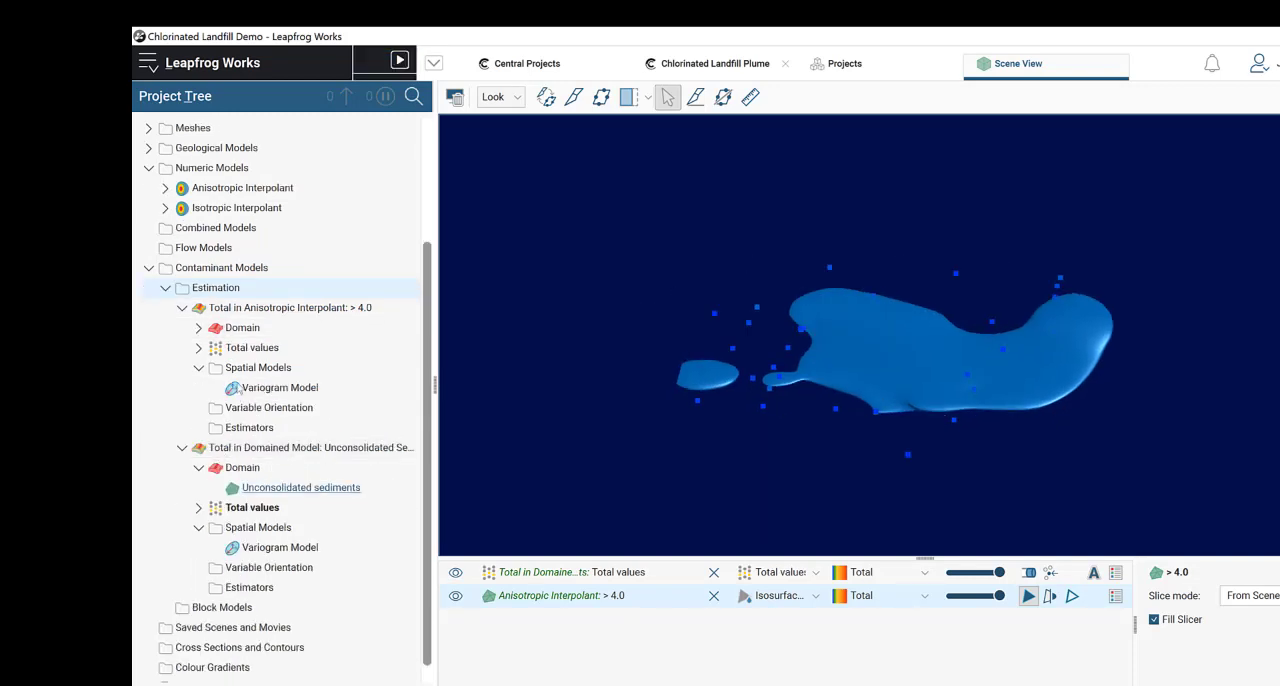
pyautogui.click(182, 448)
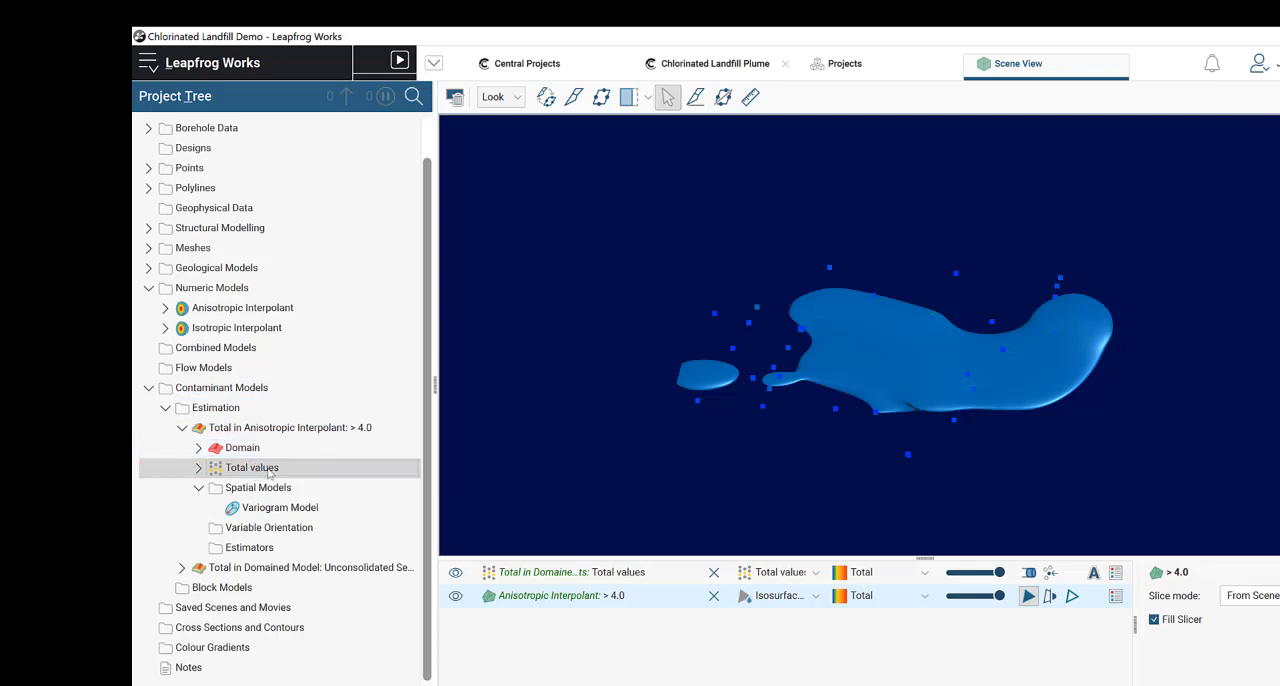
pyautogui.rightClick(264, 471)
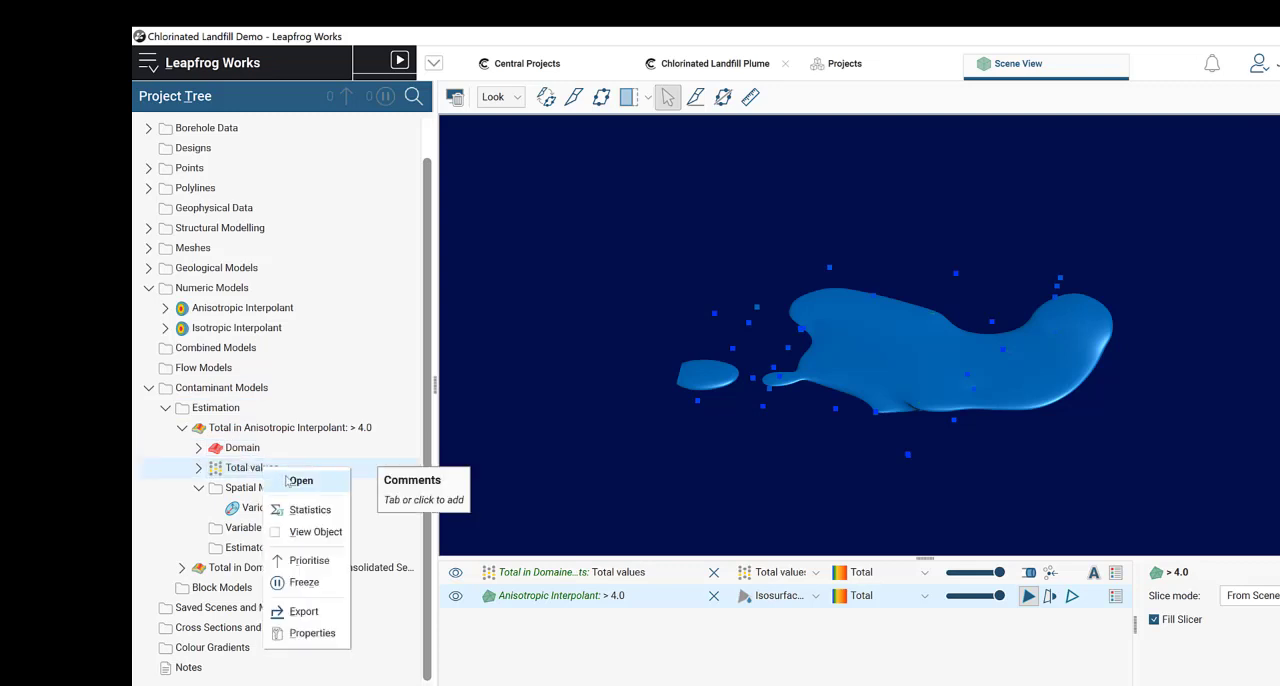
pyautogui.click(289, 470)
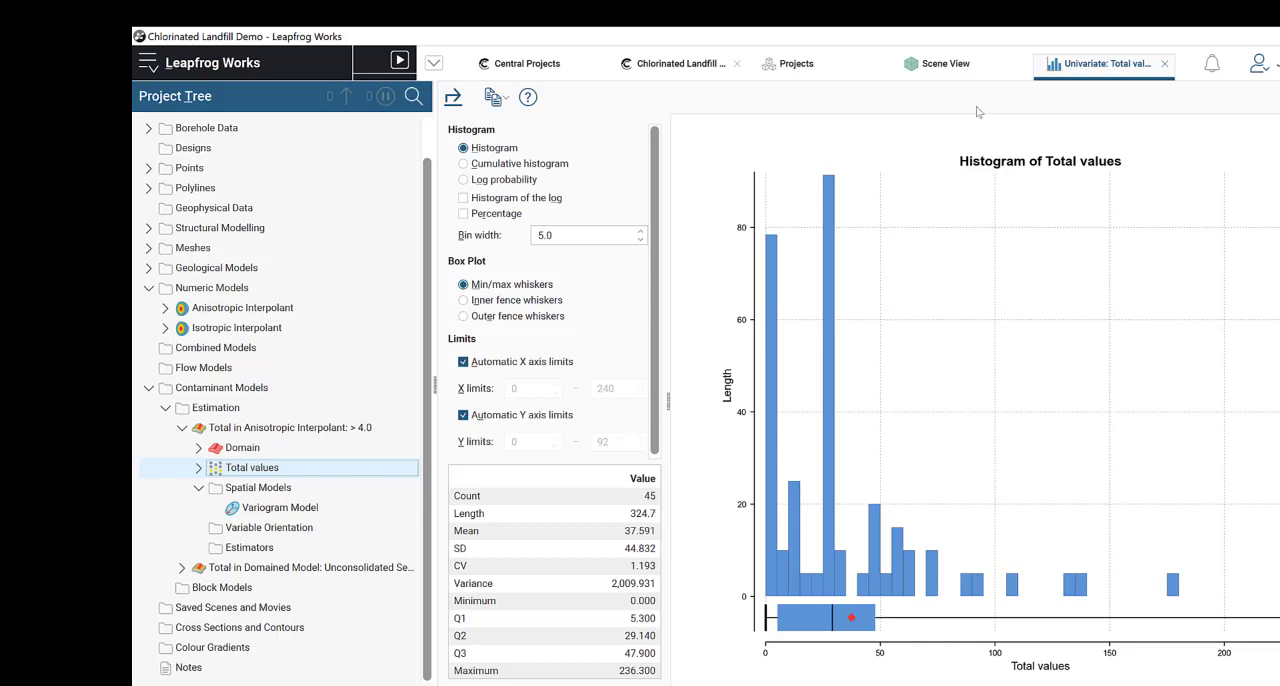
pyautogui.click(1164, 65)
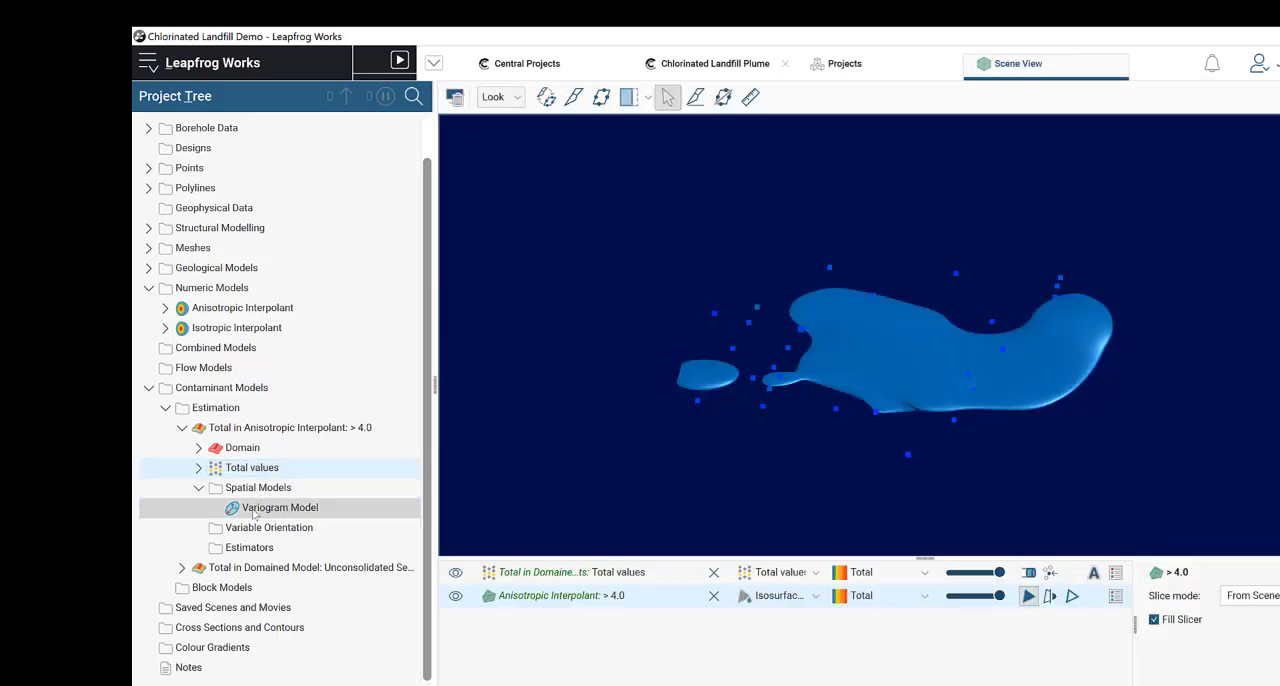
# Step: Rename the variogram model of the Anisotropic Interpolant > 4.0 estimation to ">4.0ppm Variogram"
pyautogui.click(285, 513)
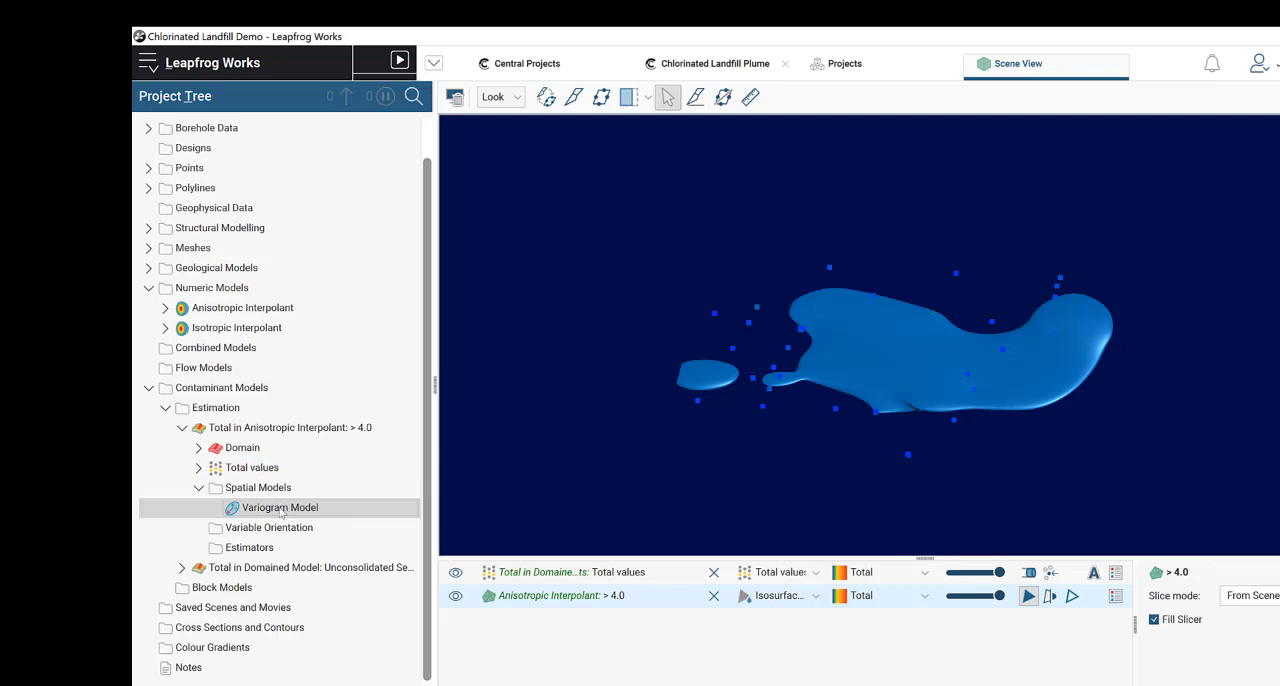
pyautogui.rightClick(281, 513)
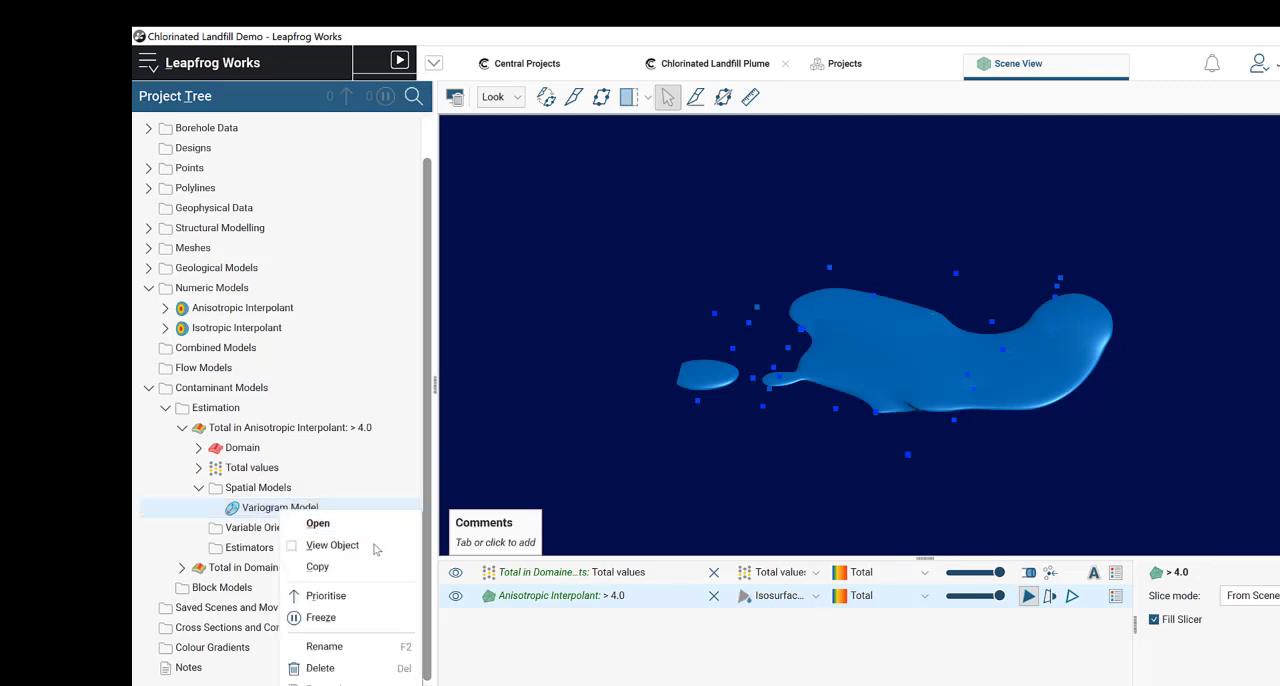
pyautogui.click(330, 650)
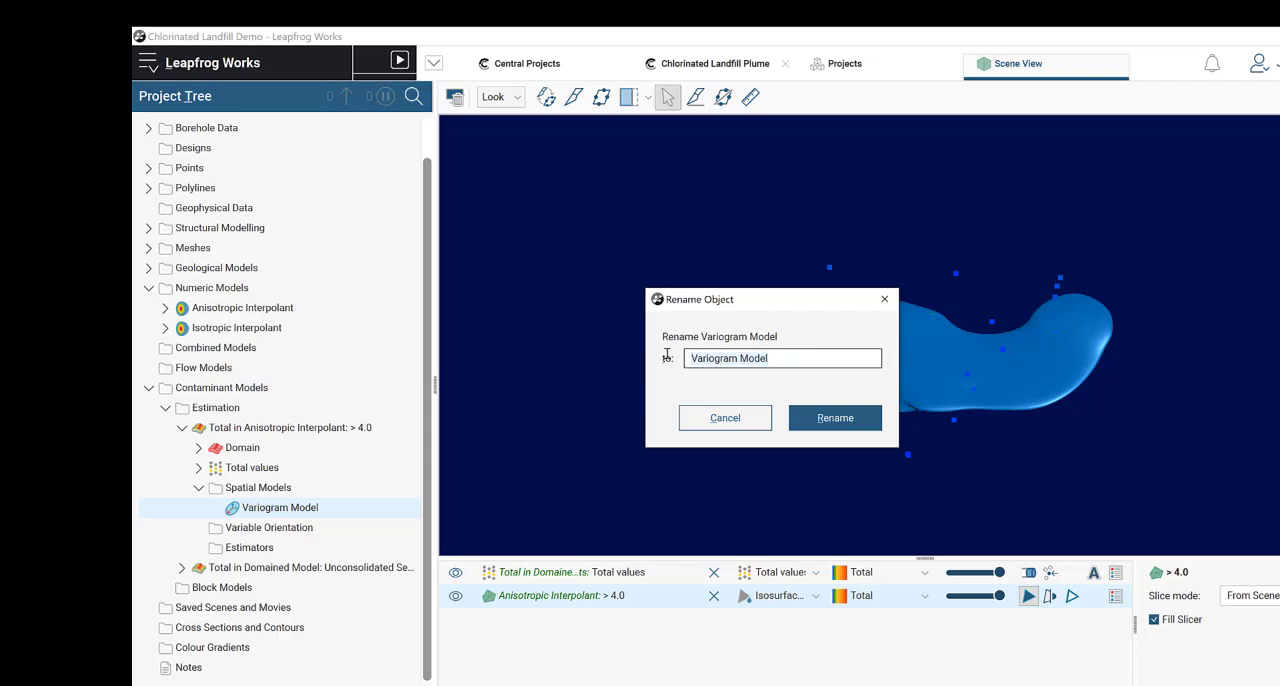
pyautogui.hotkey('ctrl', 'a')
pyautogui.write('>')
pyautogui.write('4.0ppm Variogram')
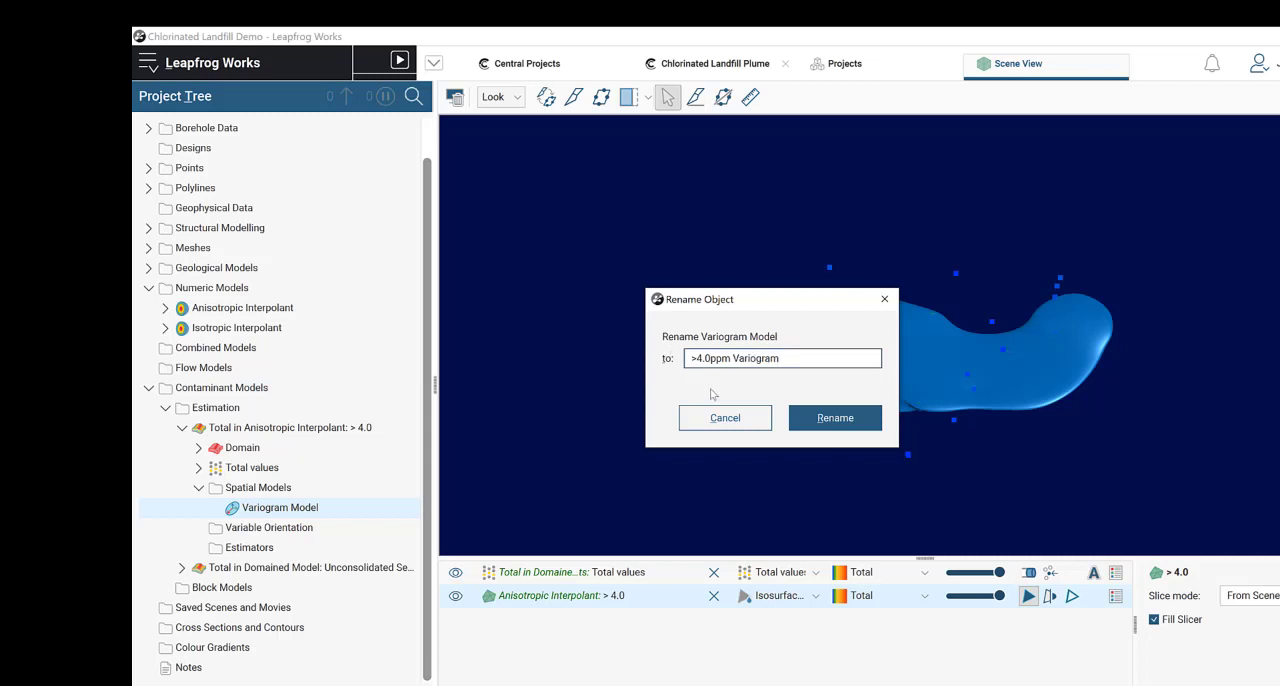
pyautogui.click(794, 419)
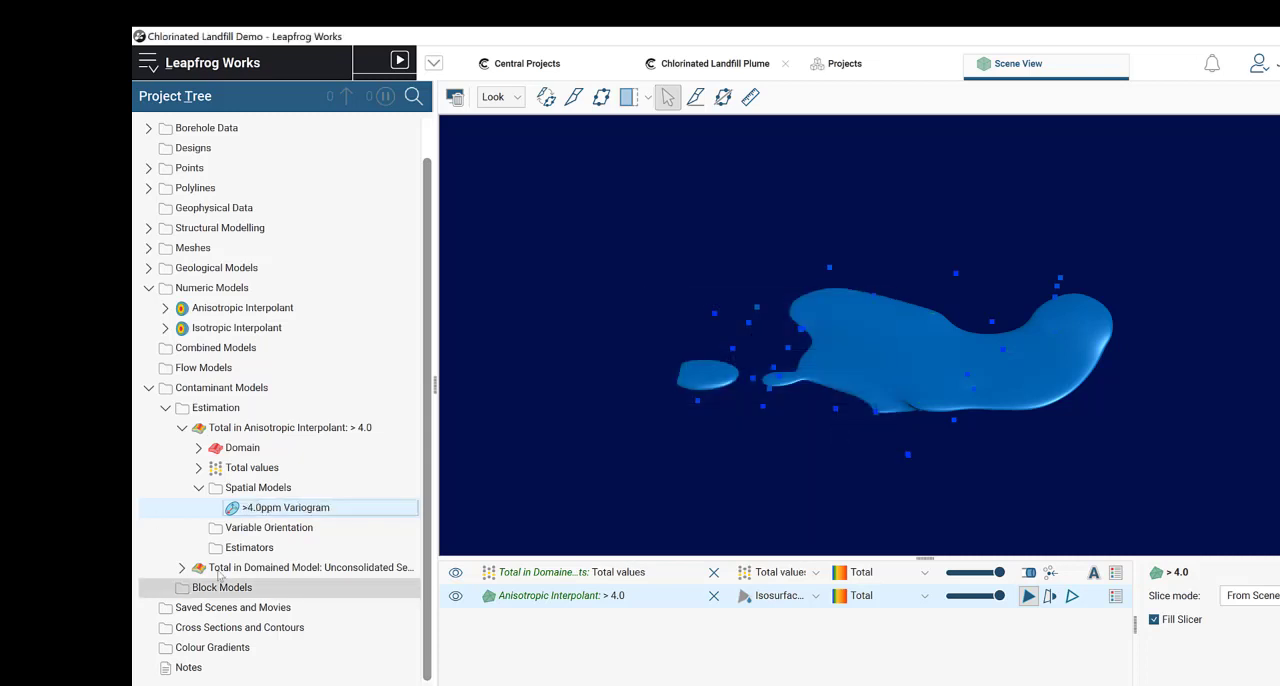
# Step: Rename the variogram model of the Unconsolidated sediments estimation to "US variogram"
pyautogui.click(181, 567)
pyautogui.scroll(-2, 295, 540)
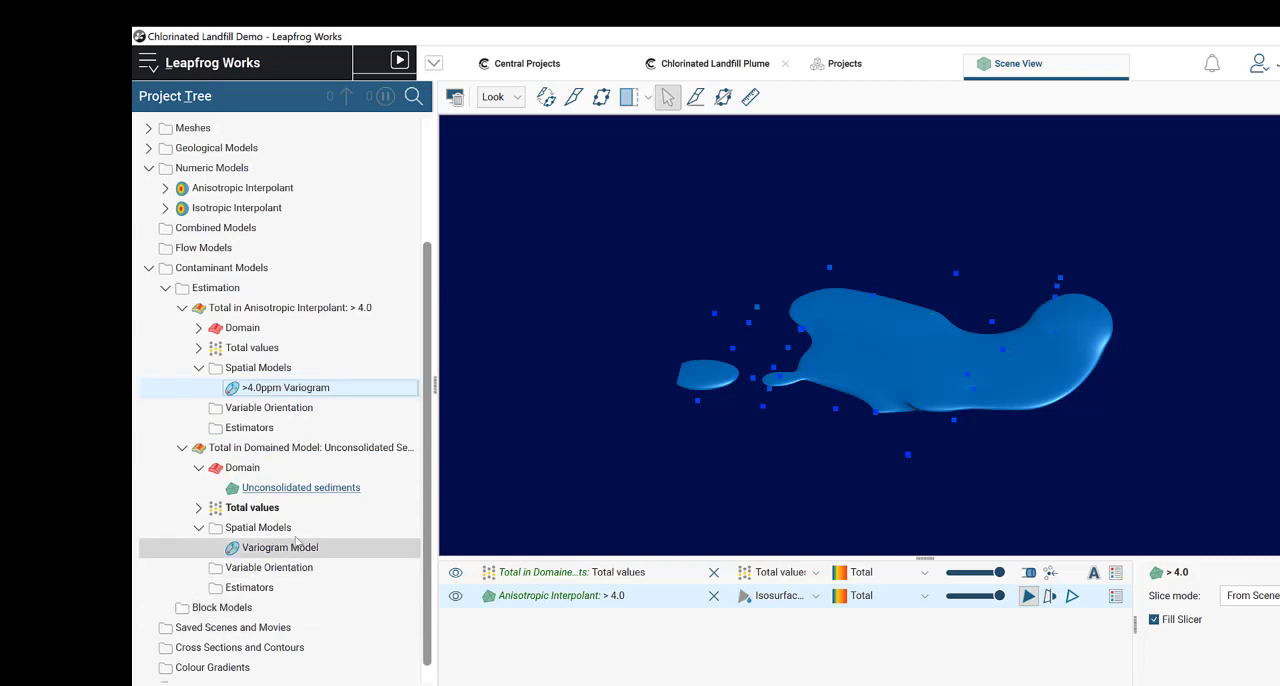
pyautogui.rightClick(300, 548)
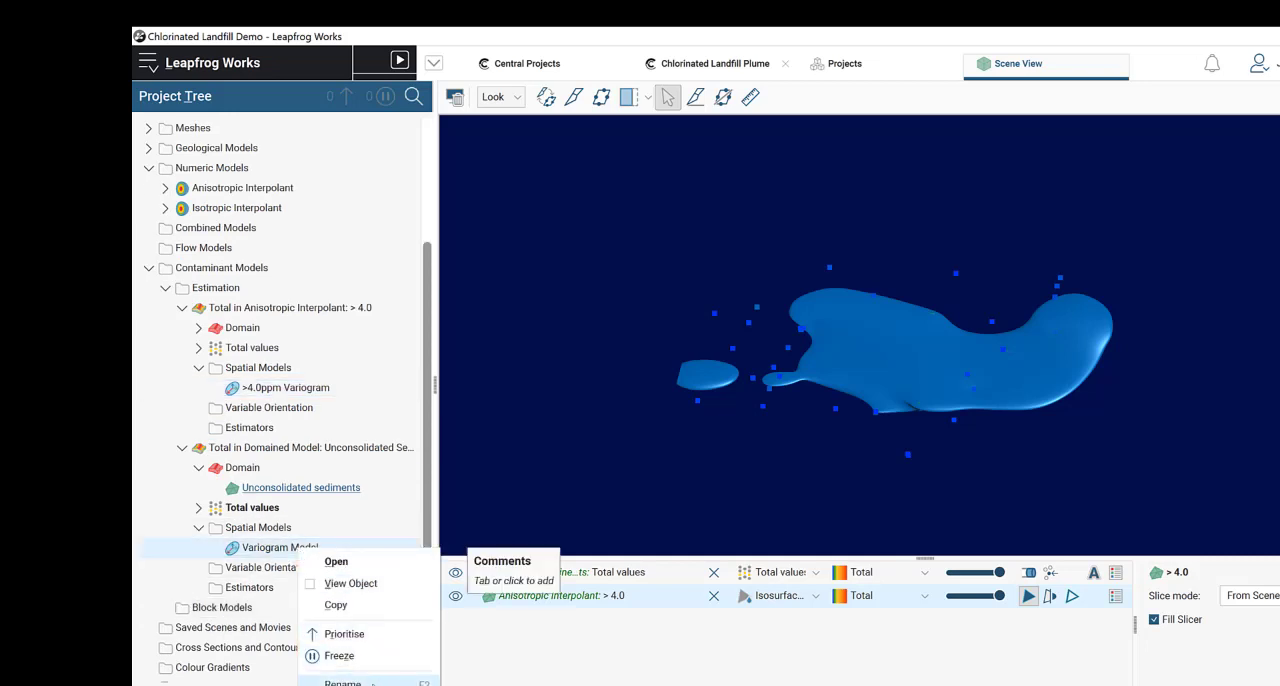
pyautogui.click(343, 683)
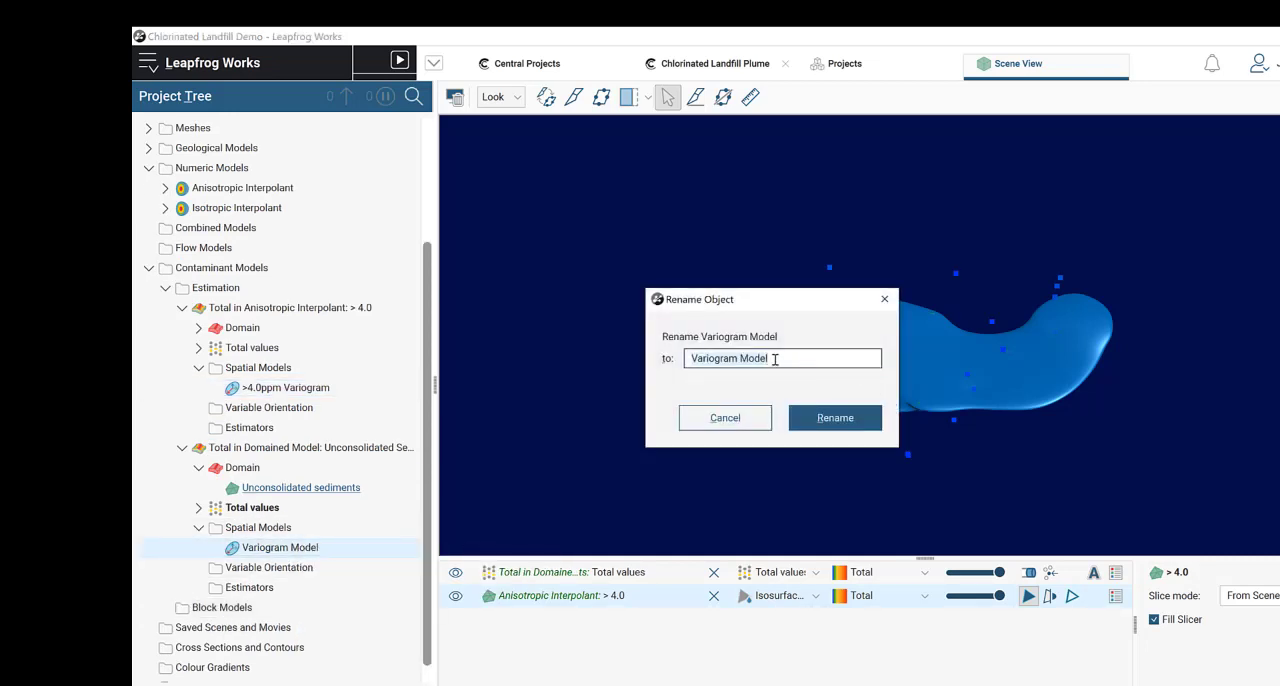
pyautogui.moveTo(793, 360); pyautogui.dragTo(594, 337)
pyautogui.write('U')
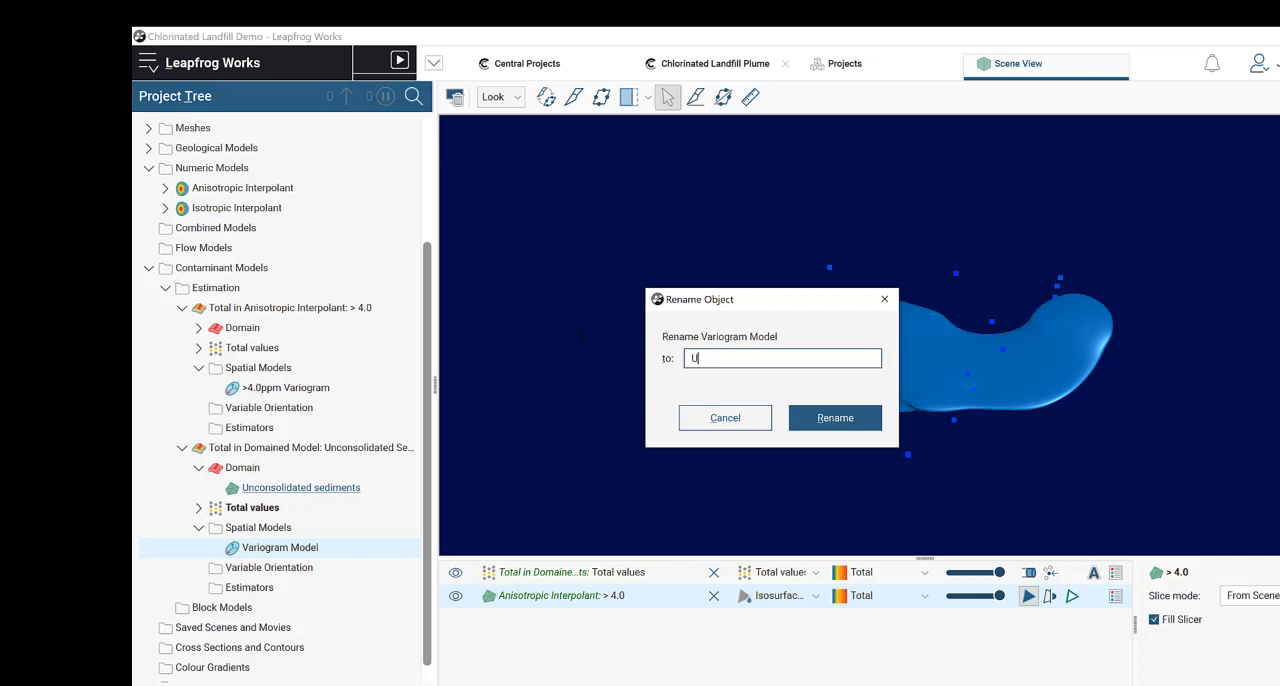
pyautogui.write('n variogram')
pyautogui.click(870, 425)
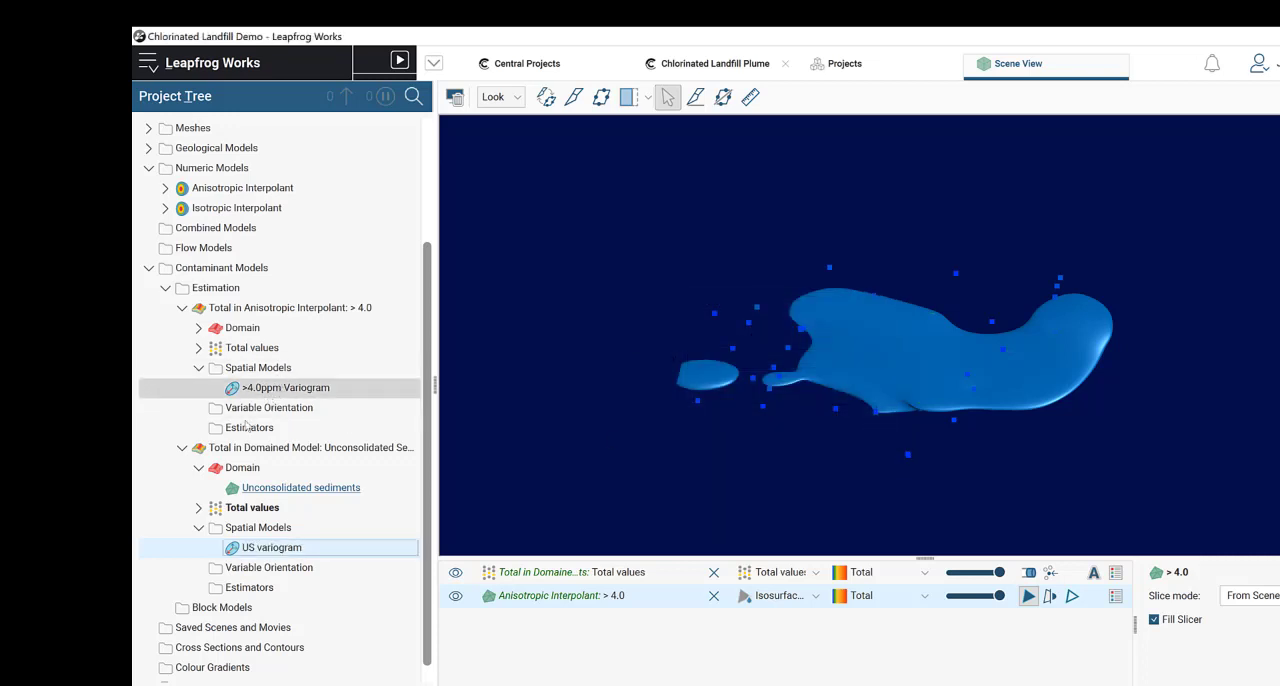
# Step: Open the >4.0ppm Variogram and show the pair count on its major axis variogram
pyautogui.click(182, 448)
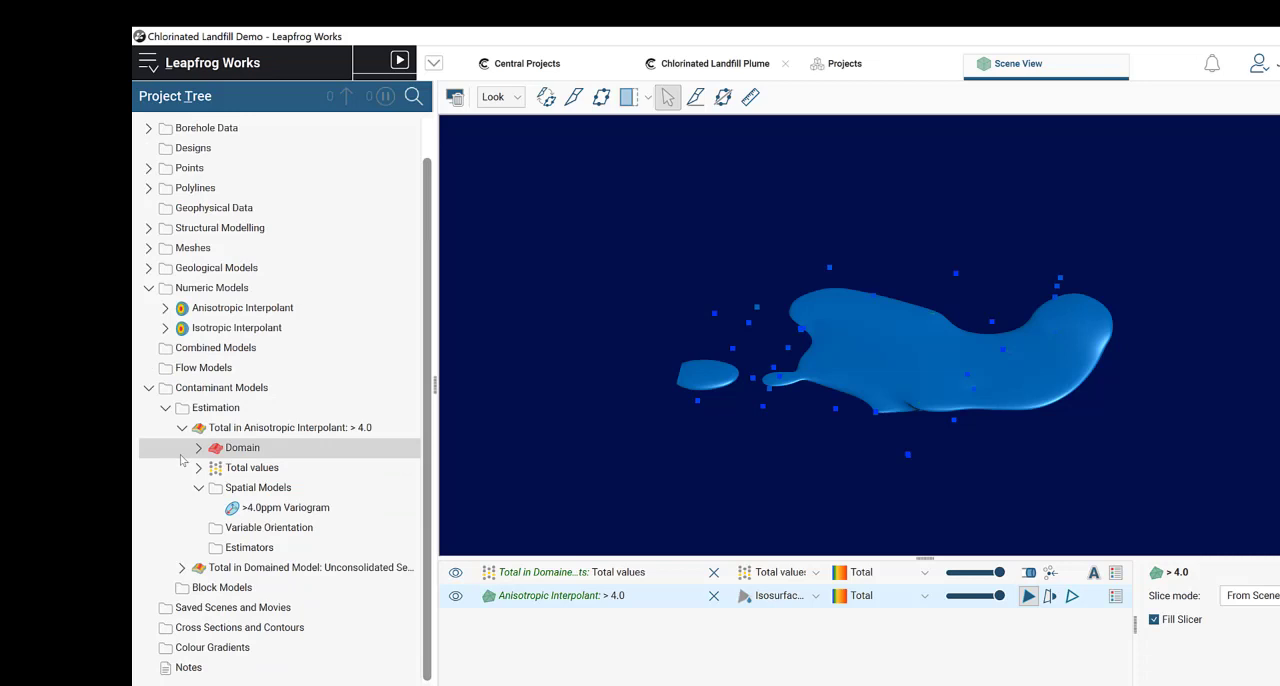
pyautogui.doubleClick(285, 508)
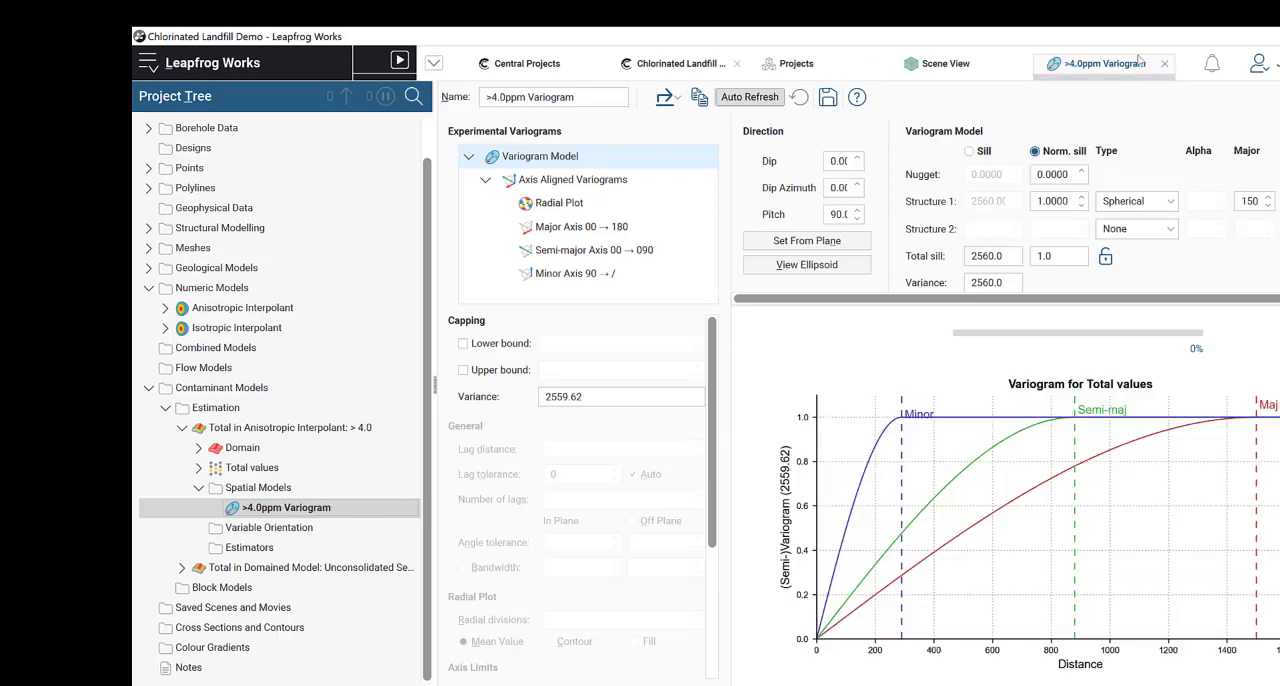
pyautogui.click(591, 184)
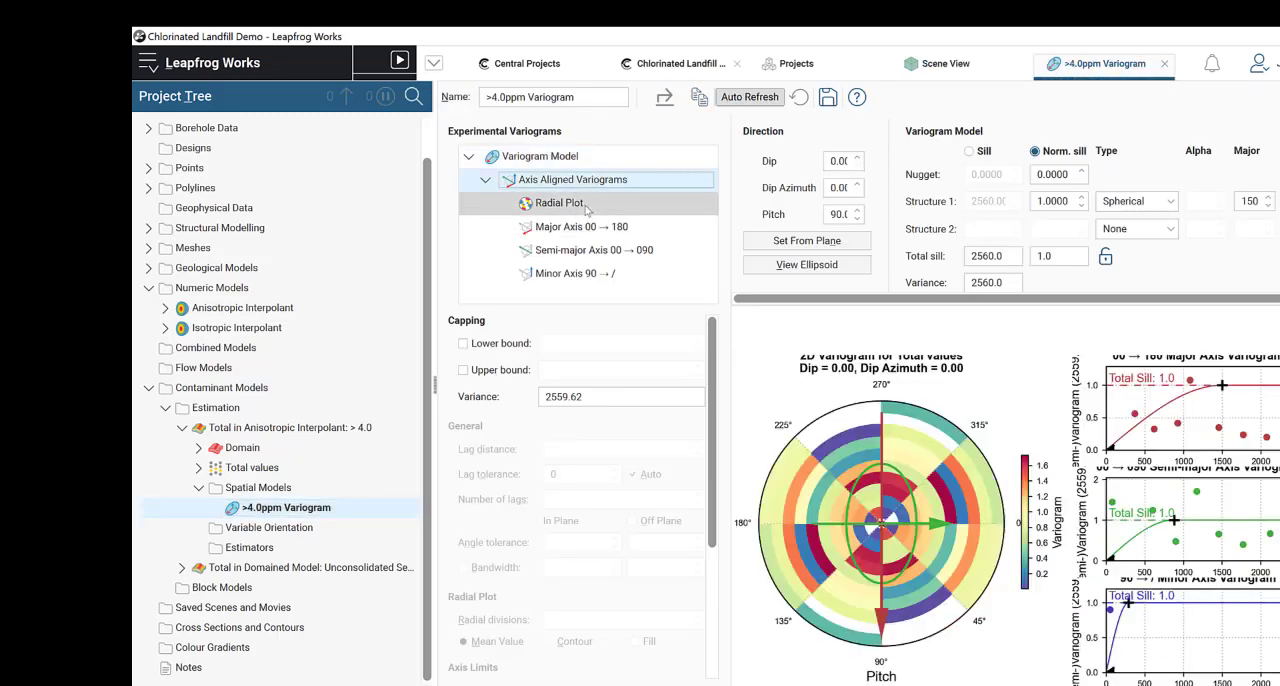
pyautogui.click(584, 227)
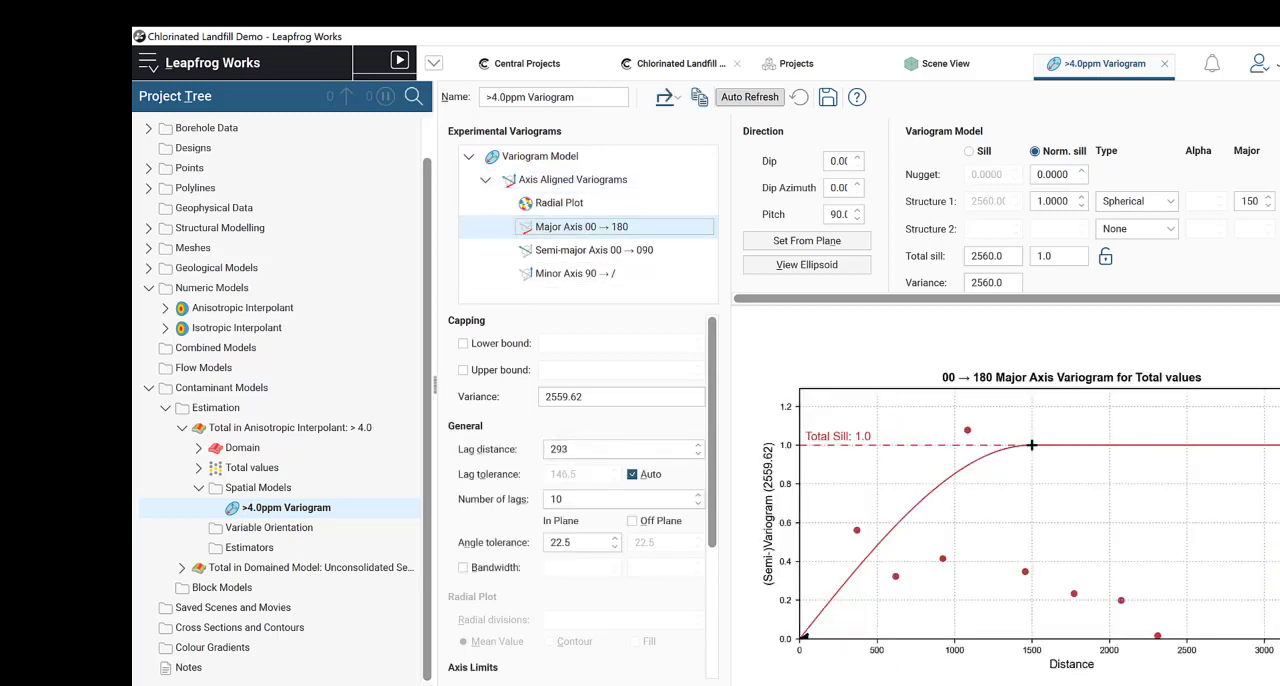
pyautogui.scroll(-5, 546, 658)
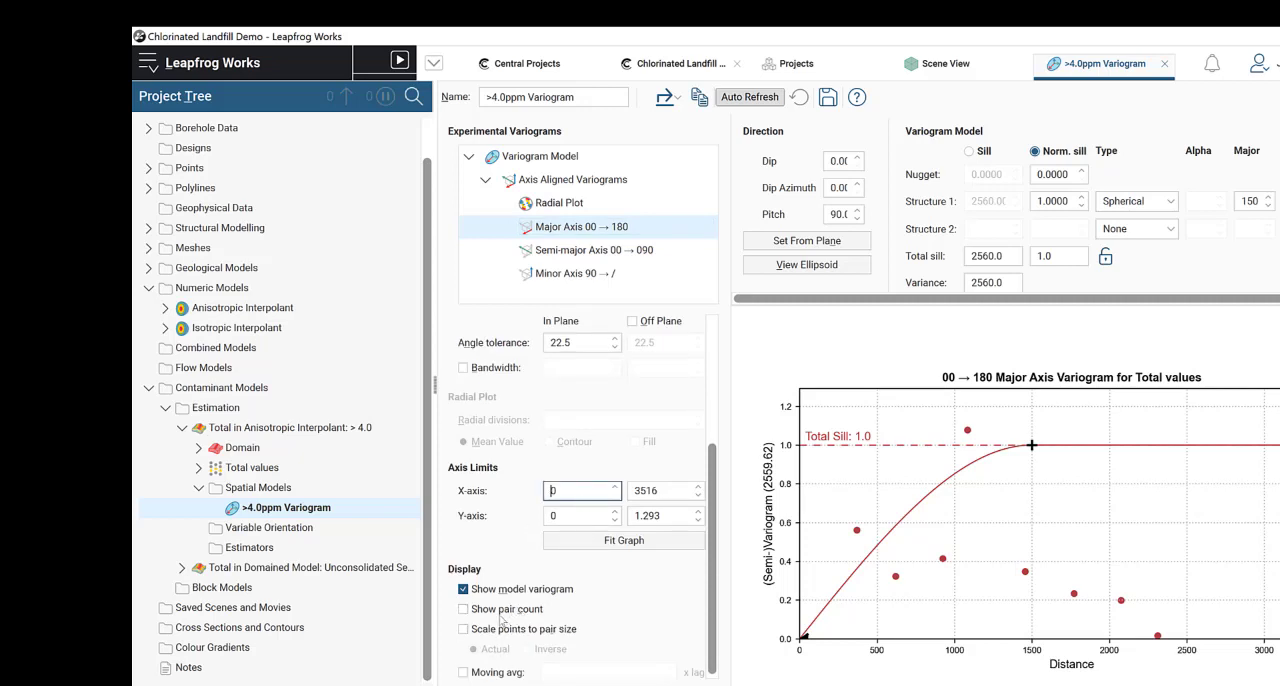
pyautogui.click(464, 610)
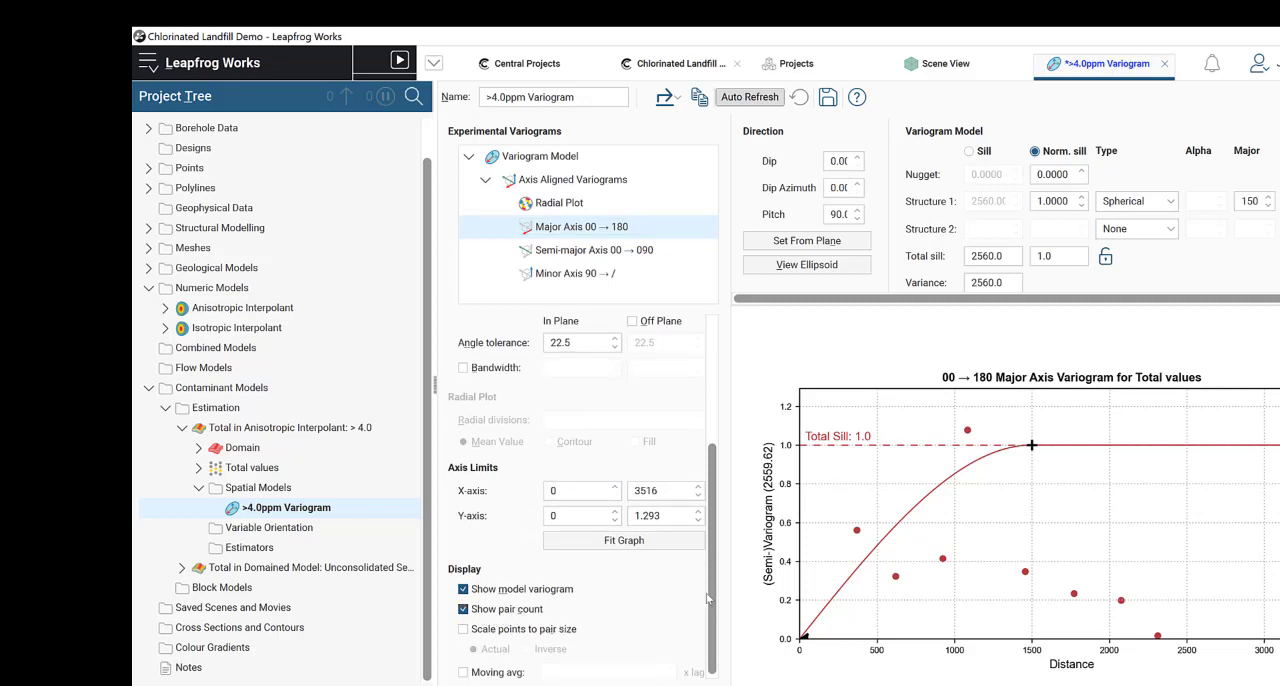
pyautogui.scroll(3, 651, 577)
pyautogui.scroll(3, 651, 577)
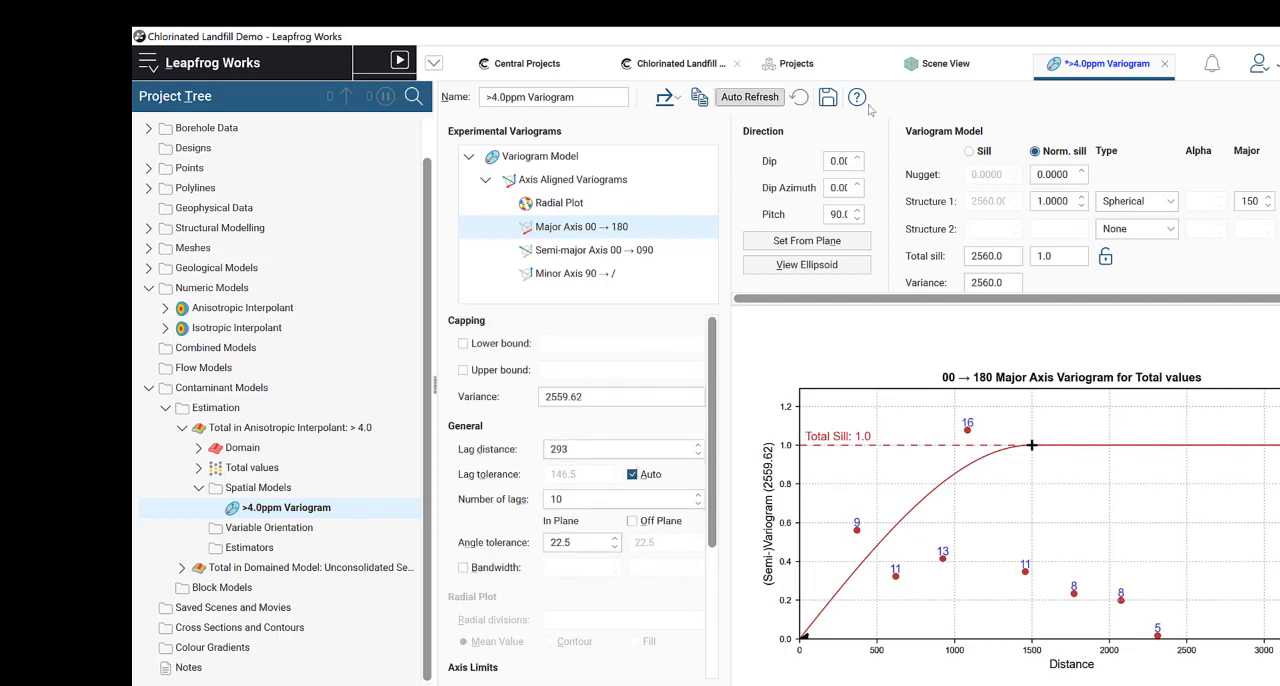
# Step: Set the >4.0ppm Variogram's direction to a dip of 0.5 and a dip azimuth of 70
pyautogui.click(841, 163)
pyautogui.press('BackSpace')
pyautogui.press('BackSpace')
pyautogui.press('BackSpace')
pyautogui.write('.5')
pyautogui.click(831, 188)
pyautogui.click(835, 190)
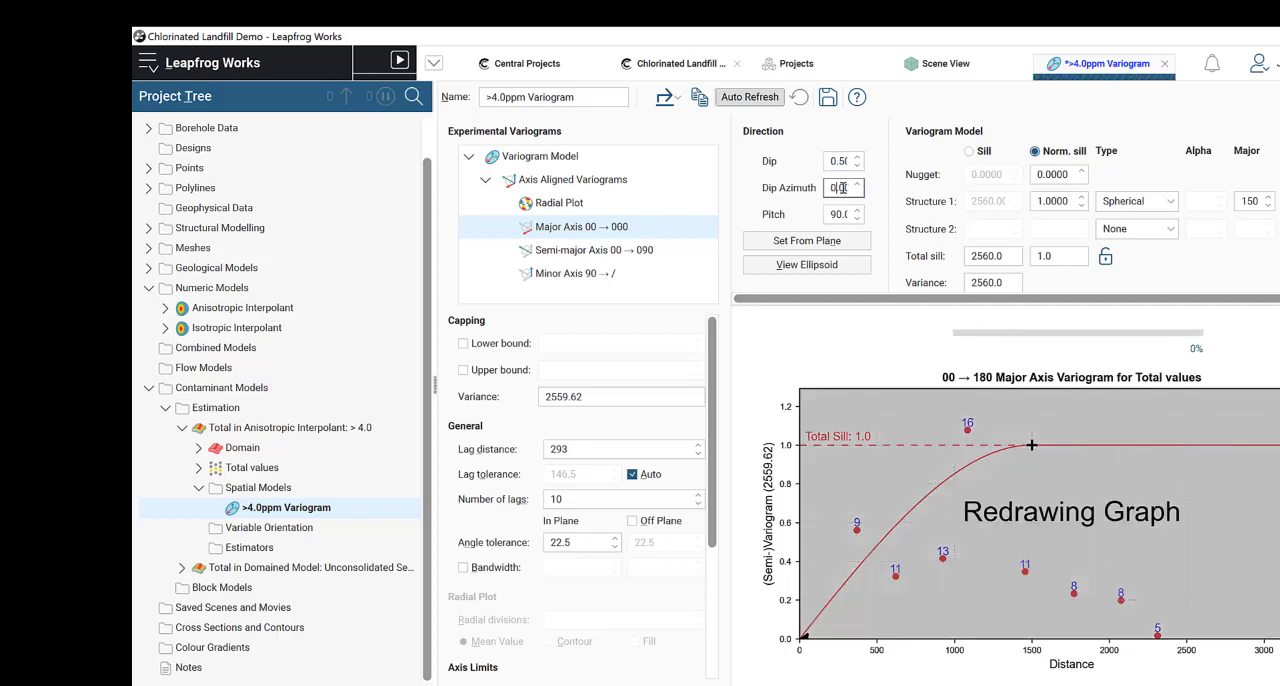
pyautogui.click(844, 188)
pyautogui.press('BackSpace')
pyautogui.press('BackSpace')
pyautogui.press('BackSpace')
pyautogui.press('BackSpace')
pyautogui.write('7')
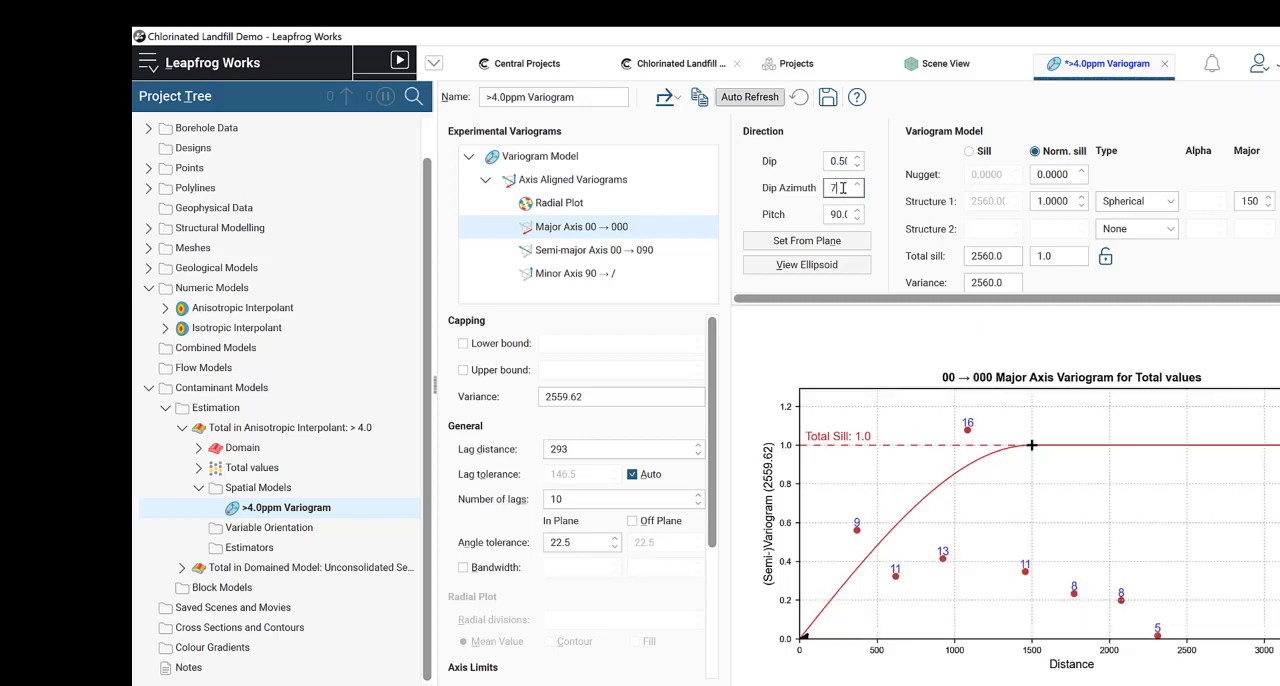
pyautogui.write('0')
# Step: Set the pitch of the >4.0ppm Variogram's direction to 101
pyautogui.click(843, 214)
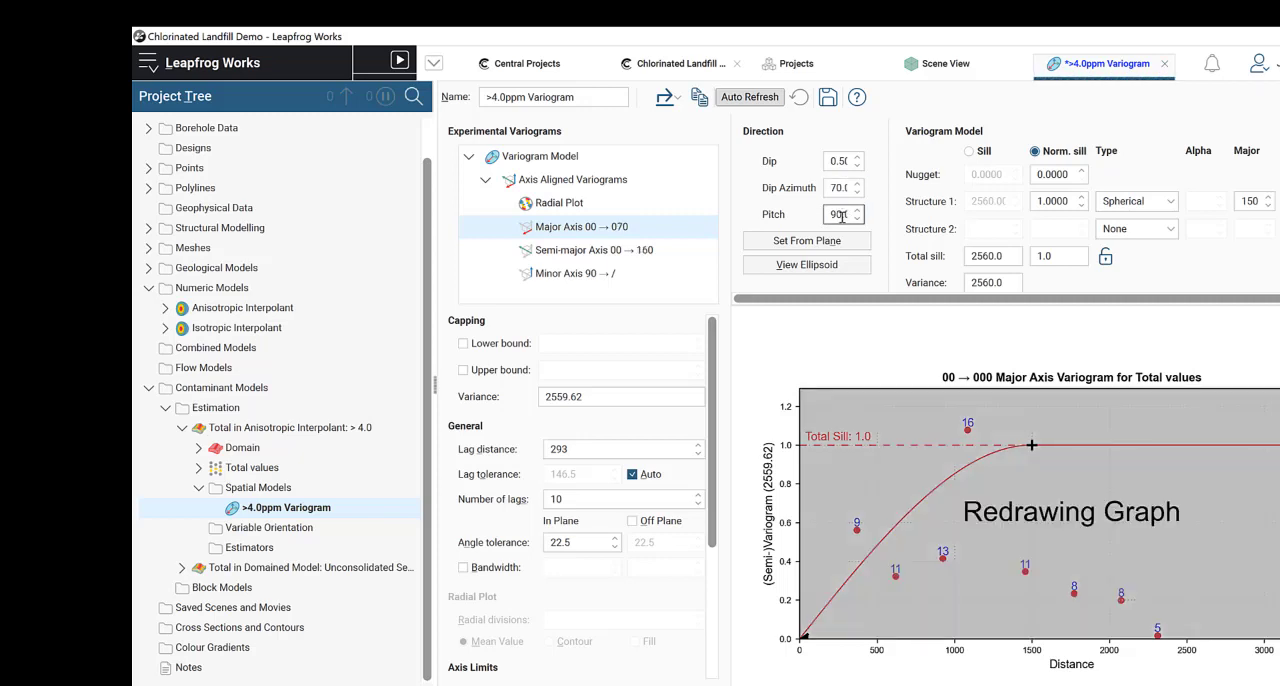
pyautogui.press('End')
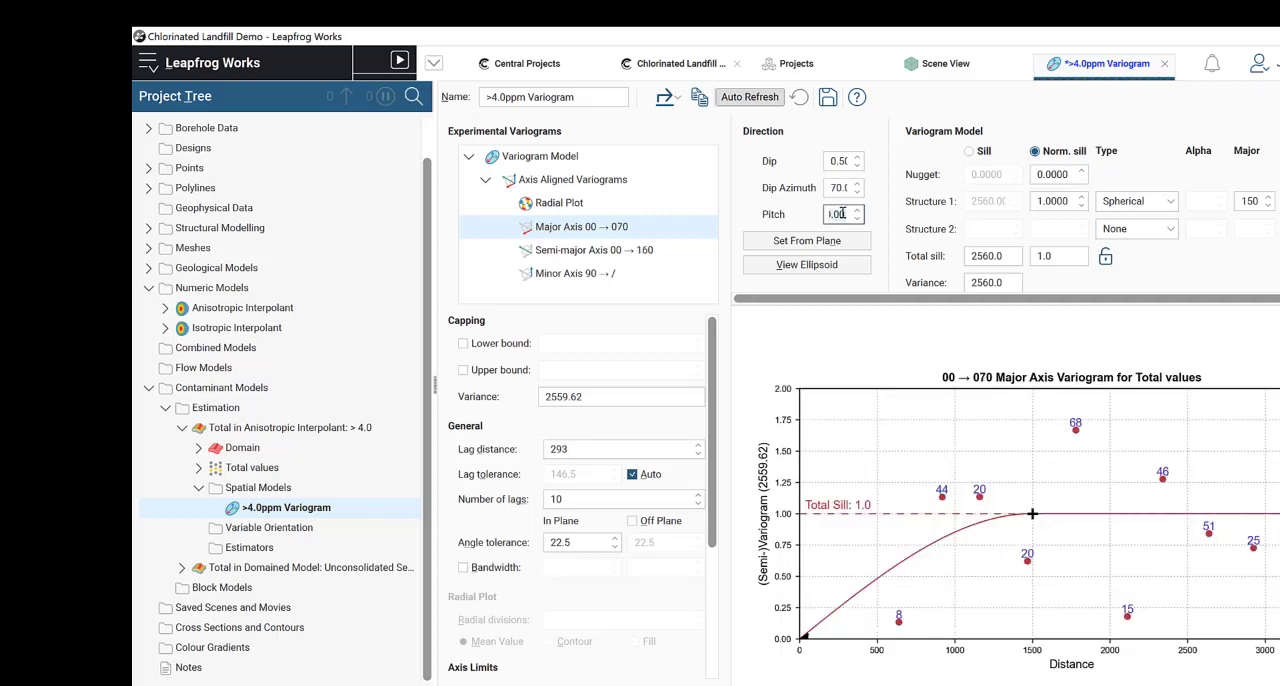
pyautogui.press('BackSpace')
pyautogui.press('BackSpace')
pyautogui.press('BackSpace')
pyautogui.press('BackSpace')
pyautogui.press('BackSpace')
pyautogui.write('10')
pyautogui.click(842, 187)
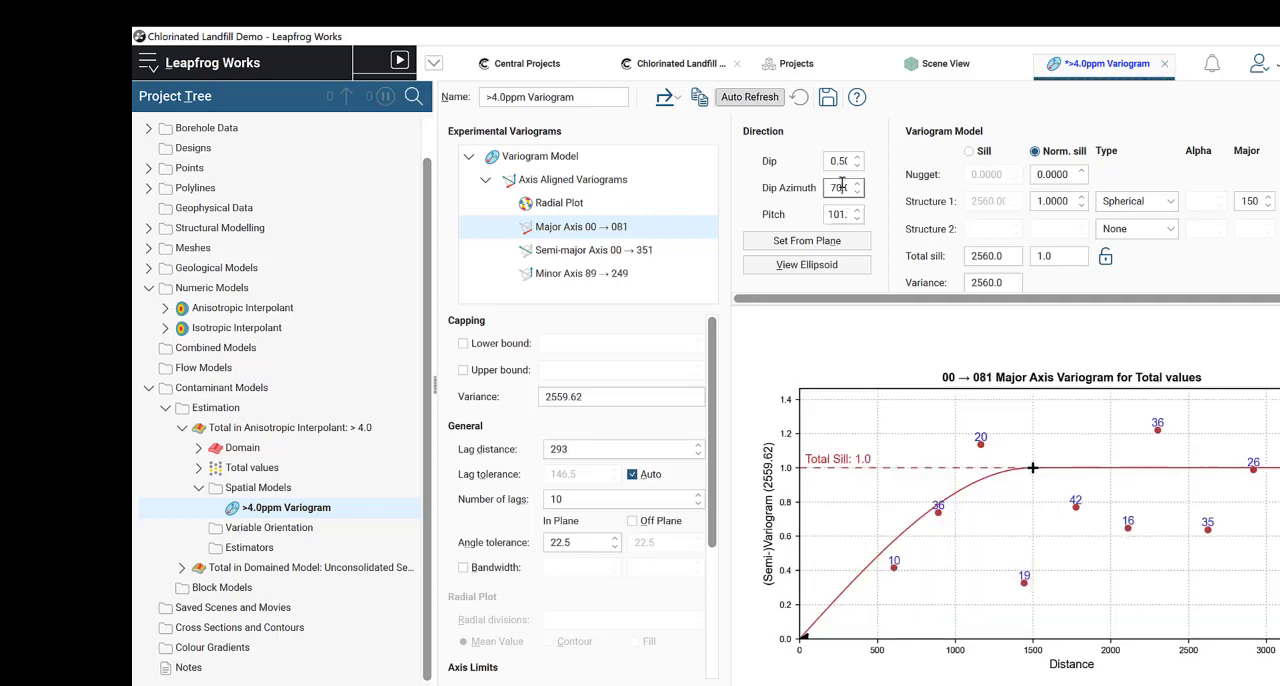
# Step: Set the major axis variogram's number of lags to 4 and its lag distance to 350
pyautogui.click(576, 449)
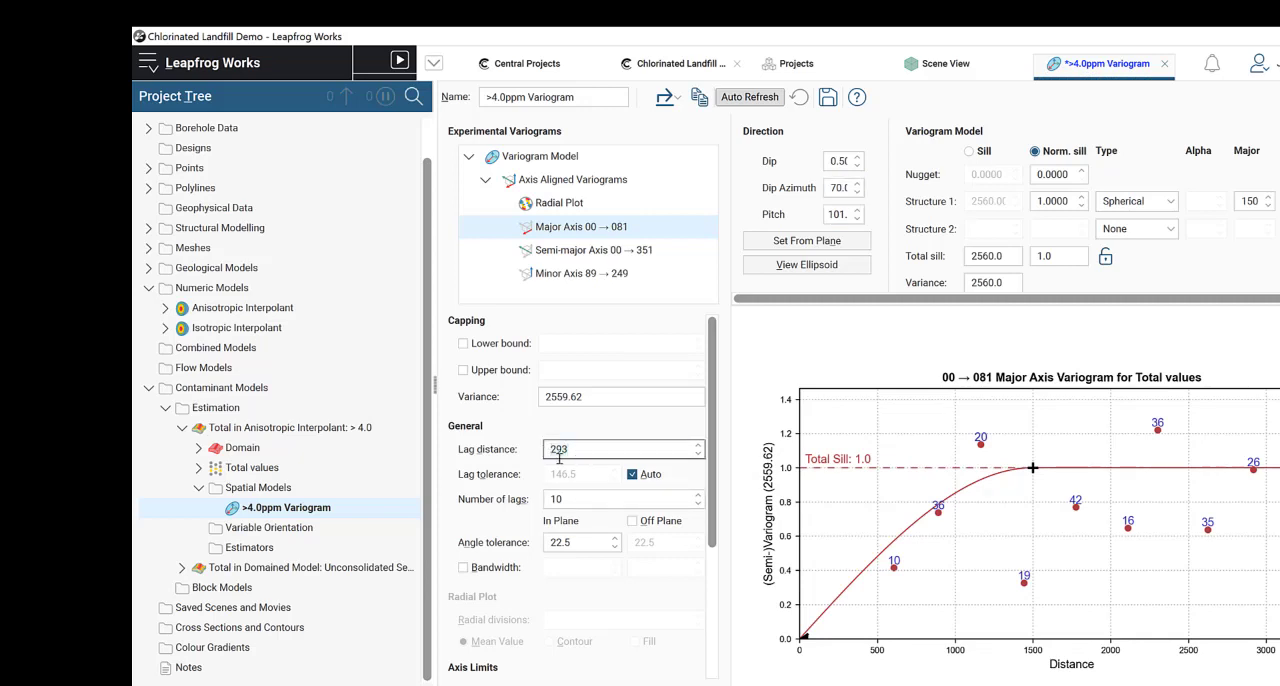
pyautogui.click(566, 499)
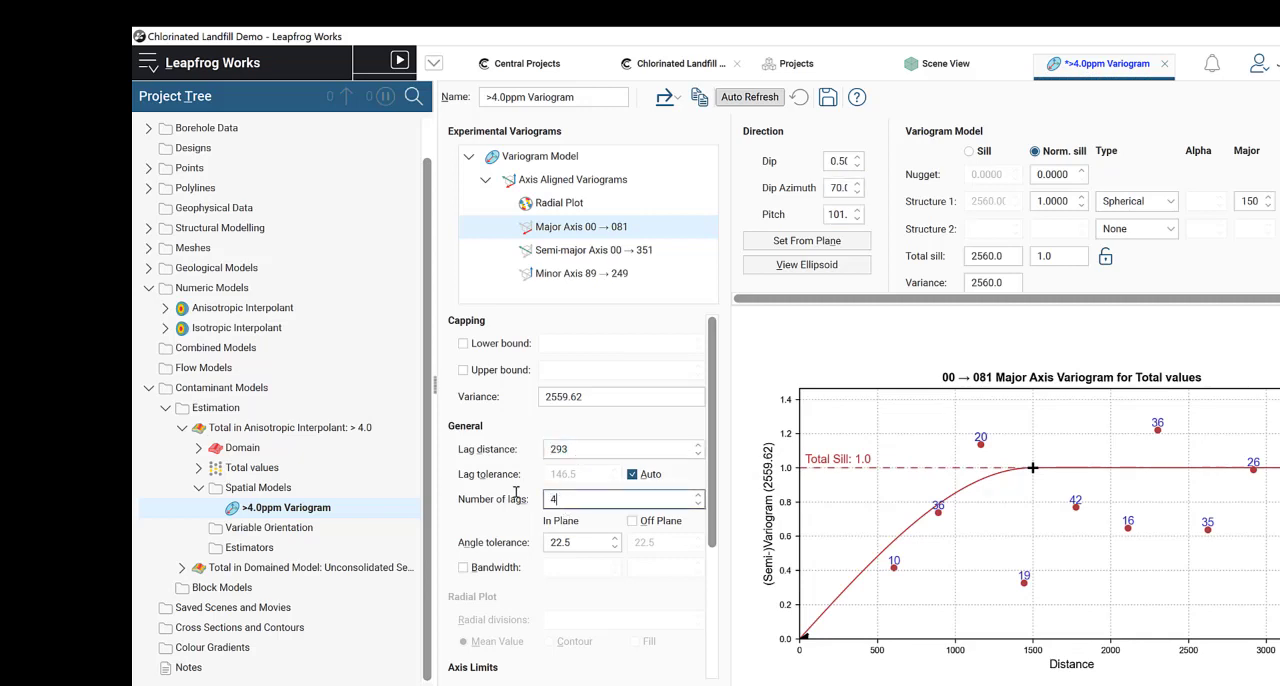
pyautogui.click(607, 449)
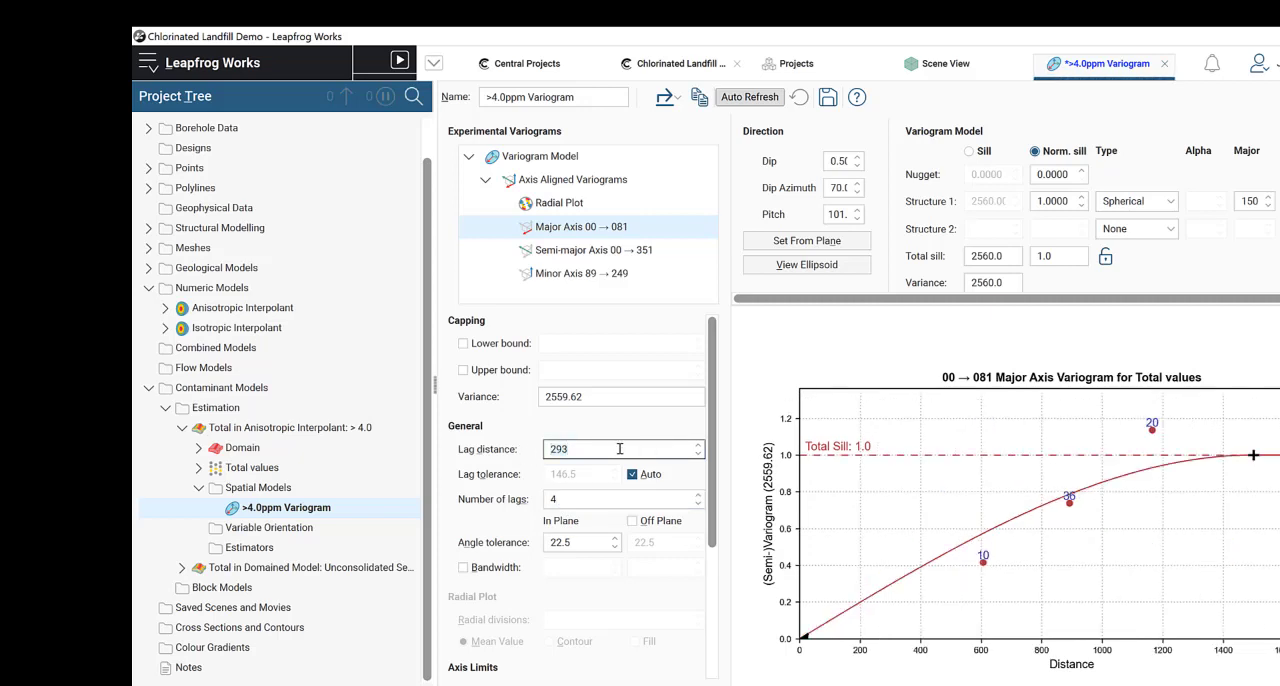
pyautogui.write('350')
pyautogui.click(580, 499)
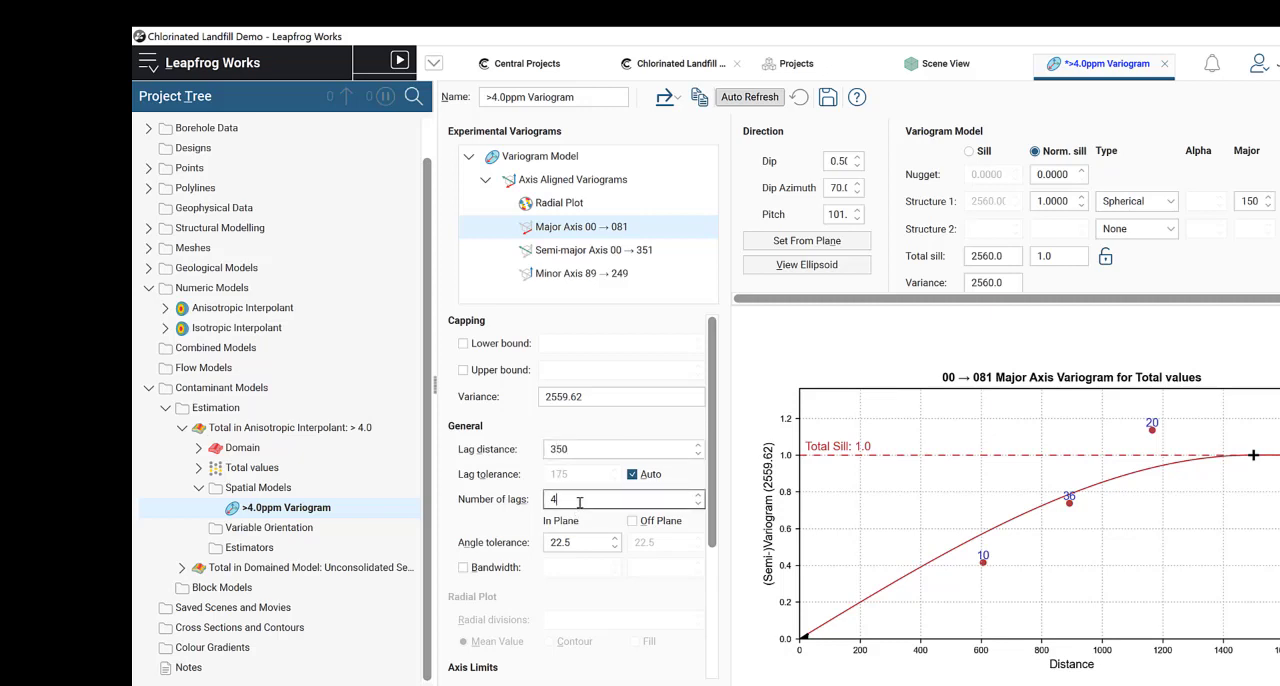
# Step: Set the major axis variogram's in-plane angle tolerance to 90 and its lag distance to 400
pyautogui.doubleClick(583, 542)
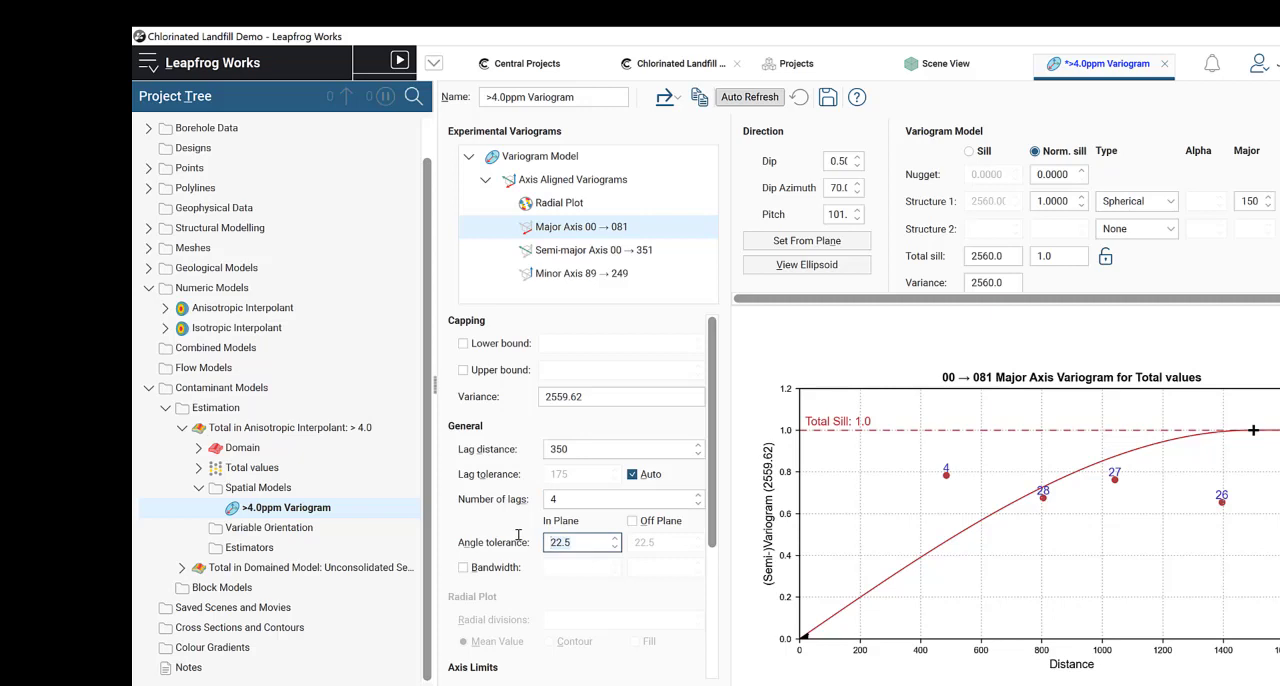
pyautogui.write('90')
pyautogui.click(595, 504)
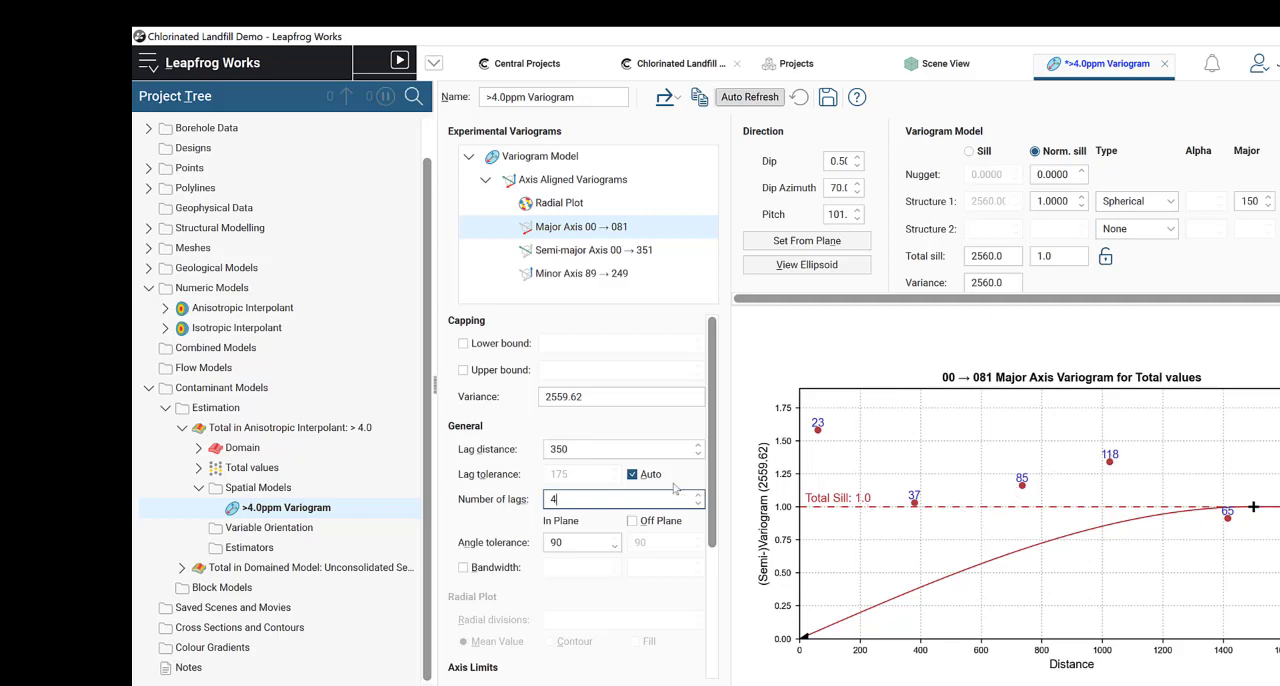
pyautogui.moveTo(585, 448); pyautogui.dragTo(483, 440)
pyautogui.write('400')
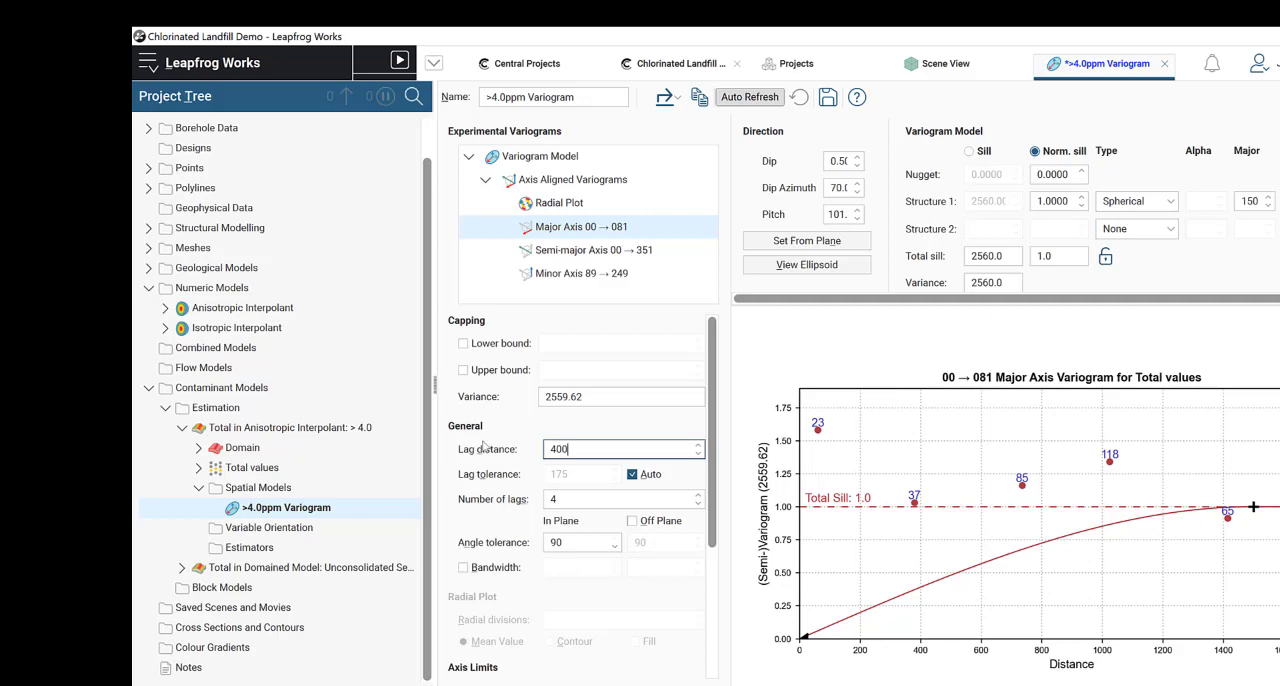
pyautogui.click(571, 497)
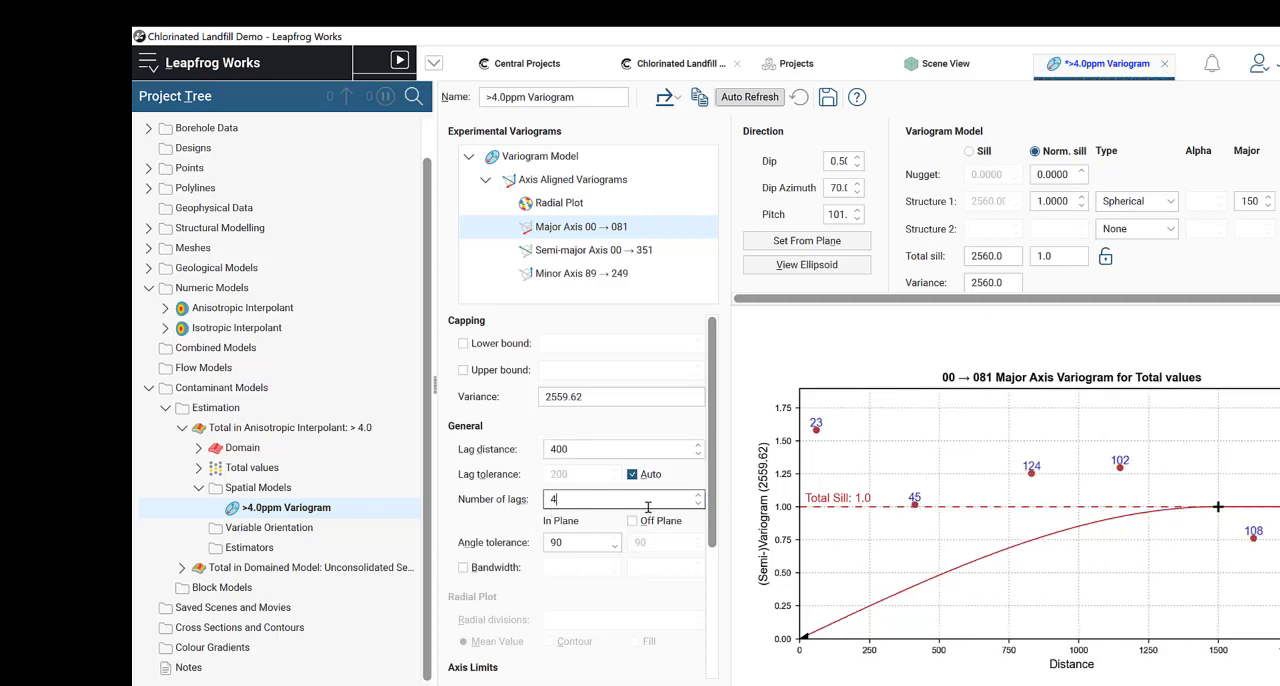
# Step: Raise the total sill to about 1.323, add a second Spherical structure, and fit structure 1 to a major range of about 544
pyautogui.moveTo(1215, 507); pyautogui.dragTo(1160, 464)
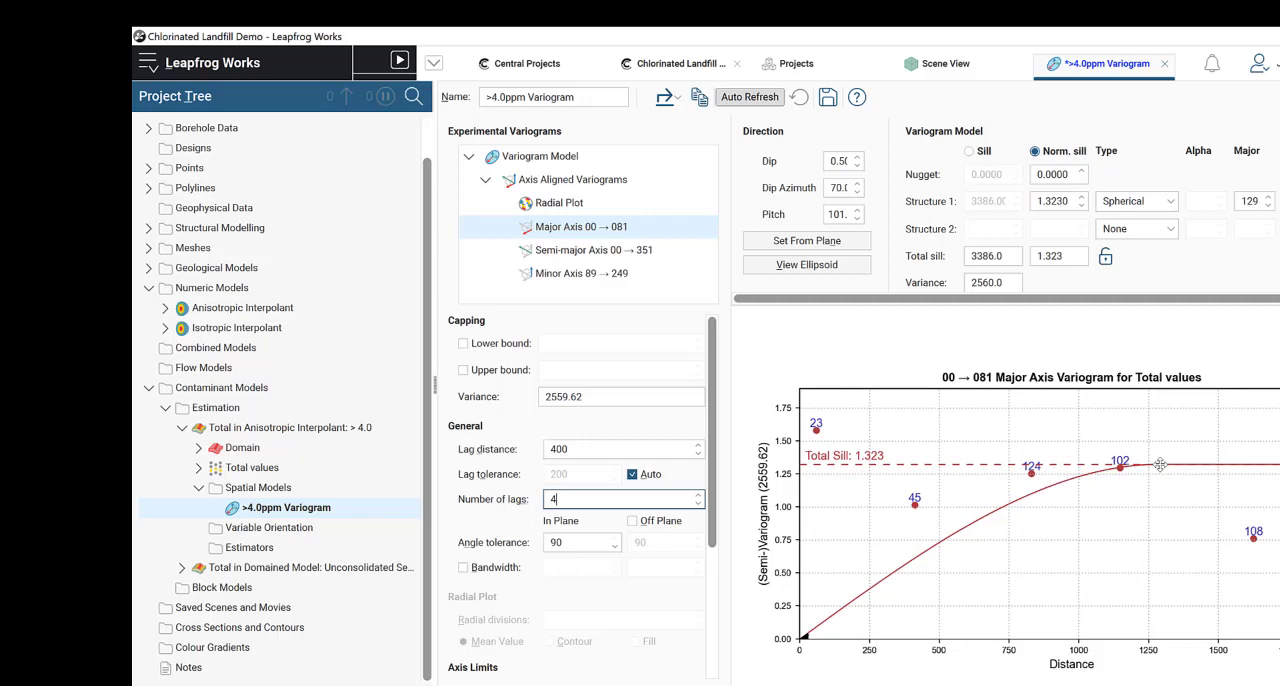
pyautogui.click(1170, 230)
pyautogui.click(1153, 274)
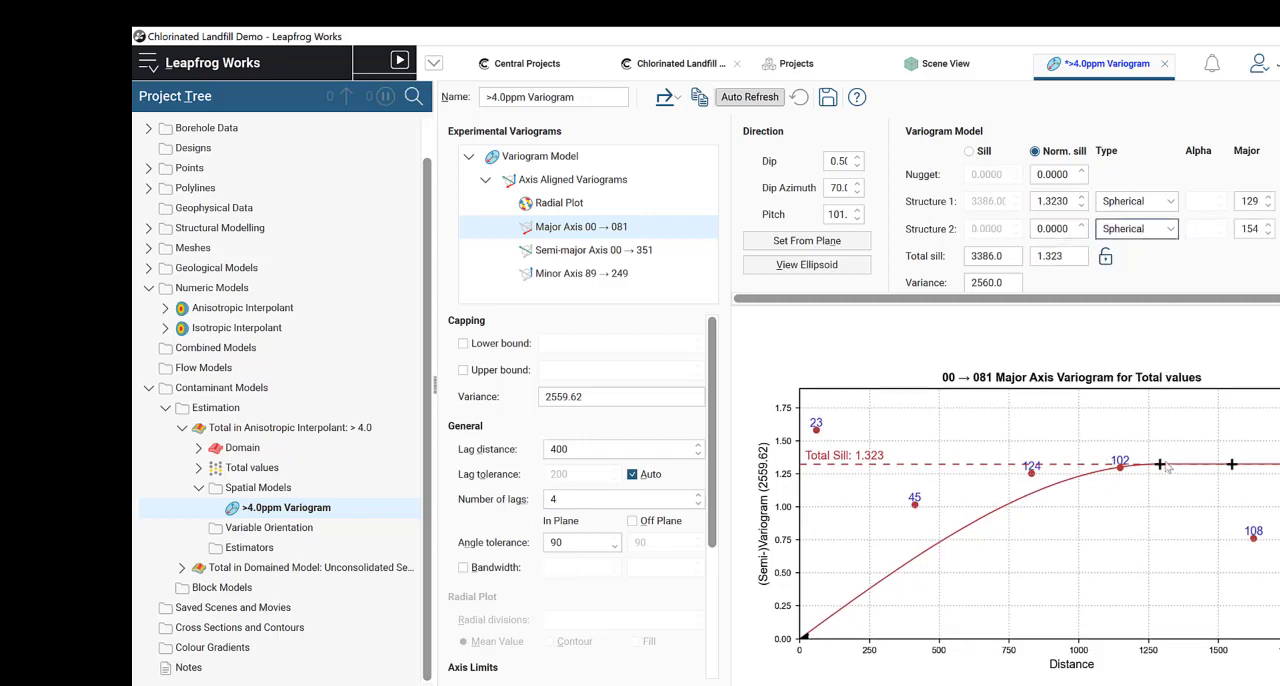
pyautogui.moveTo(1160, 464); pyautogui.dragTo(951, 507)
# Step: Reduce the major axis variogram to 3 lags and refit its curve to a total sill of about 1.31 and structure 1 range of about 566
pyautogui.click(563, 498)
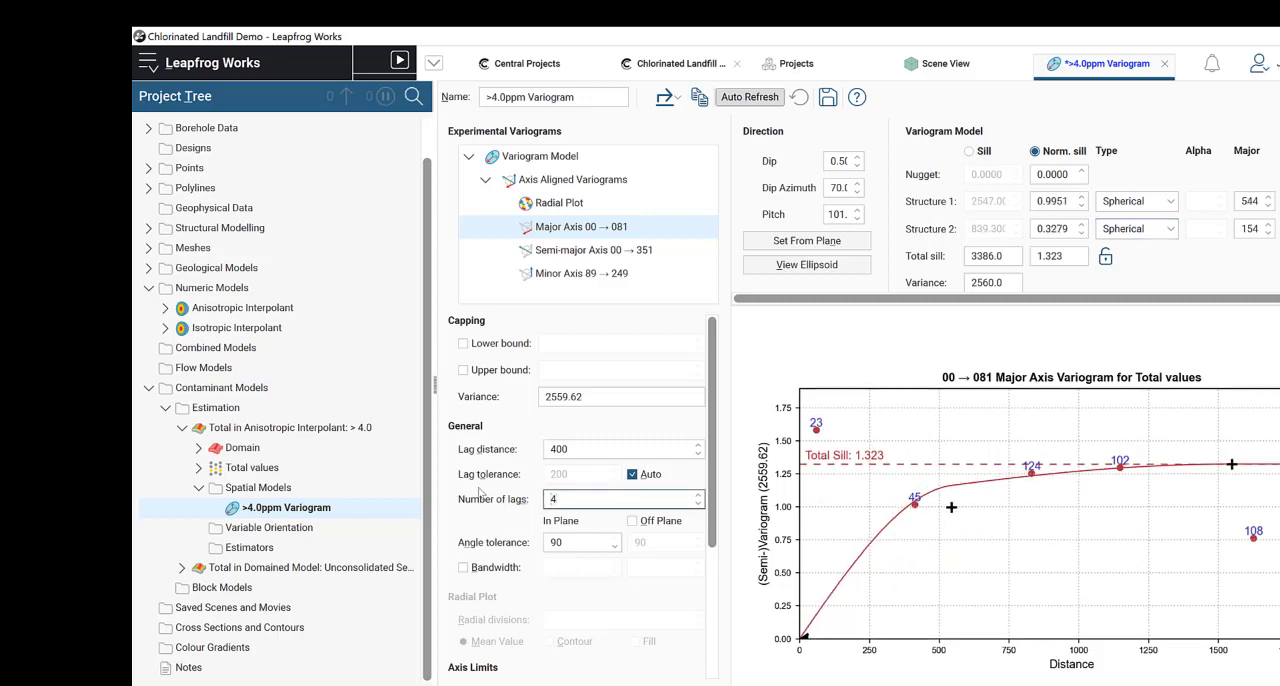
pyautogui.click(589, 450)
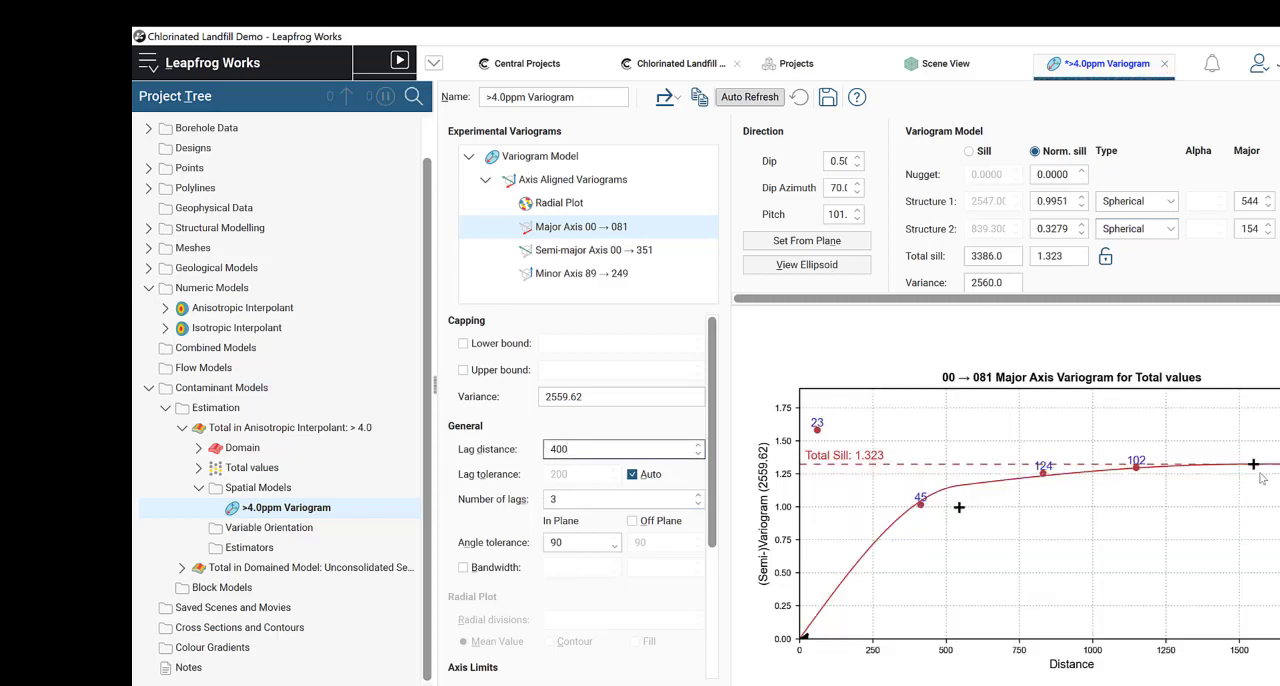
pyautogui.moveTo(1257, 466); pyautogui.dragTo(1199, 466)
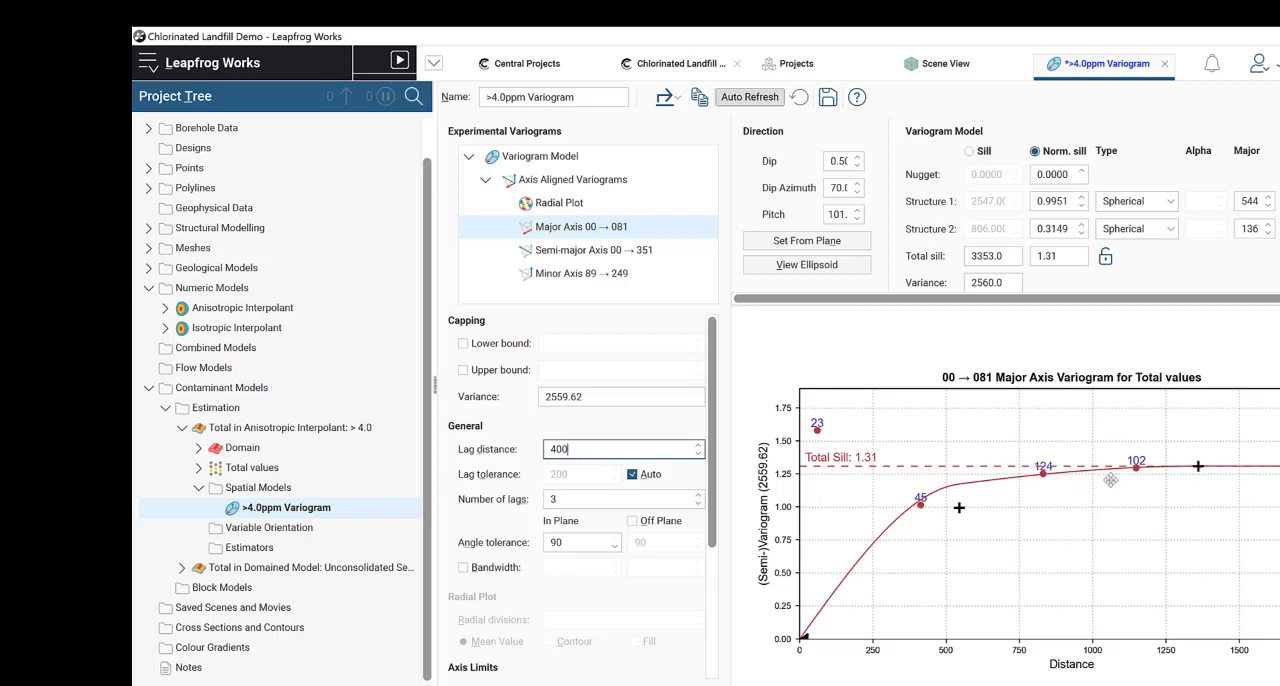
pyautogui.moveTo(957, 507); pyautogui.dragTo(966, 511)
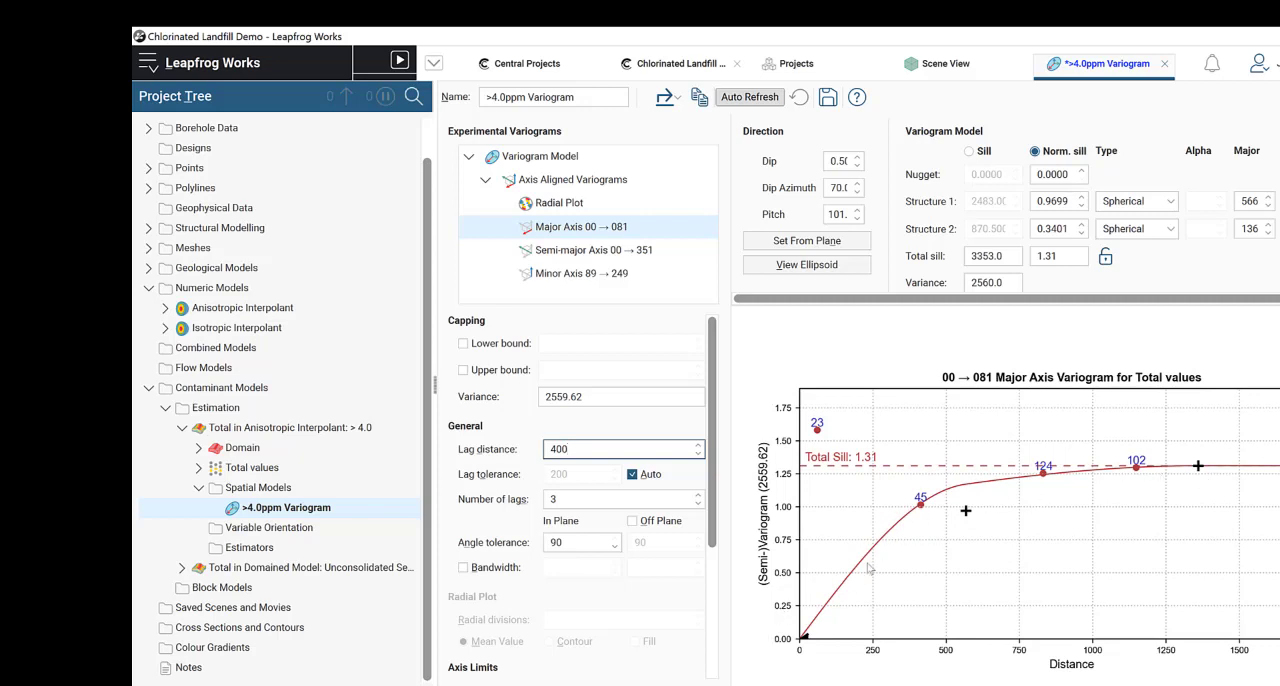
# Step: Set the semi-major axis variogram's lag distance to 400 and its number of lags to 3
pyautogui.click(596, 256)
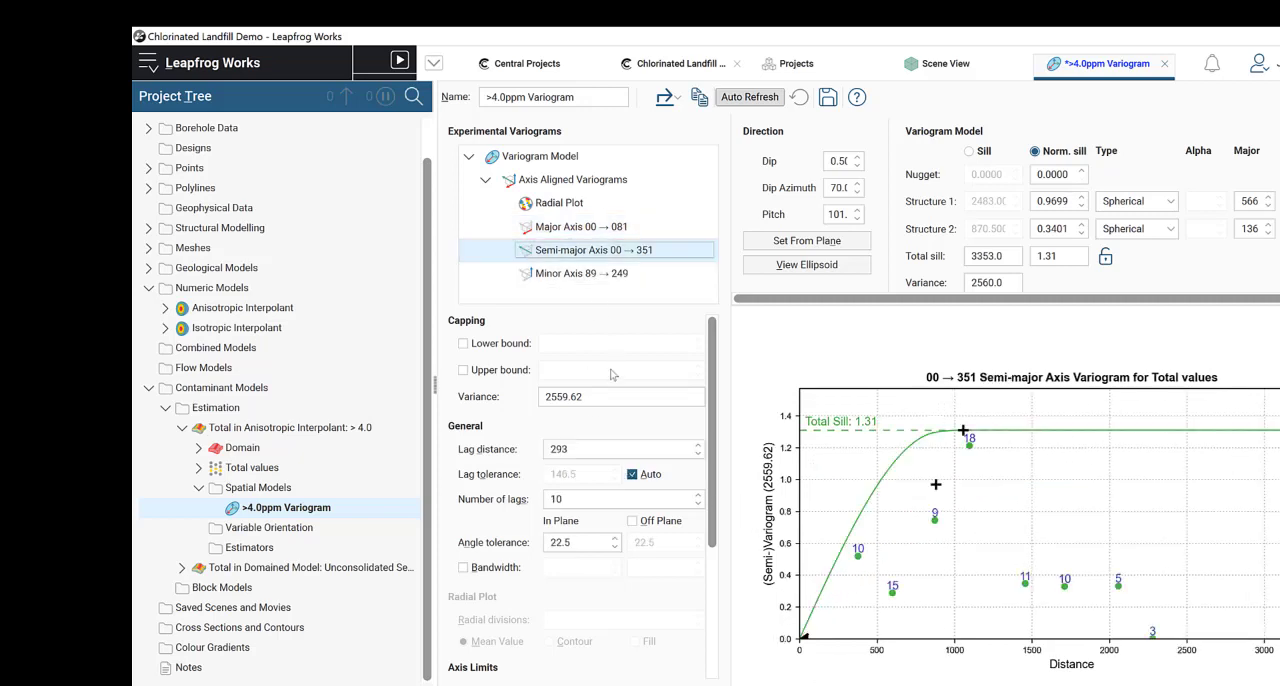
pyautogui.doubleClick(560, 449)
pyautogui.write('4')
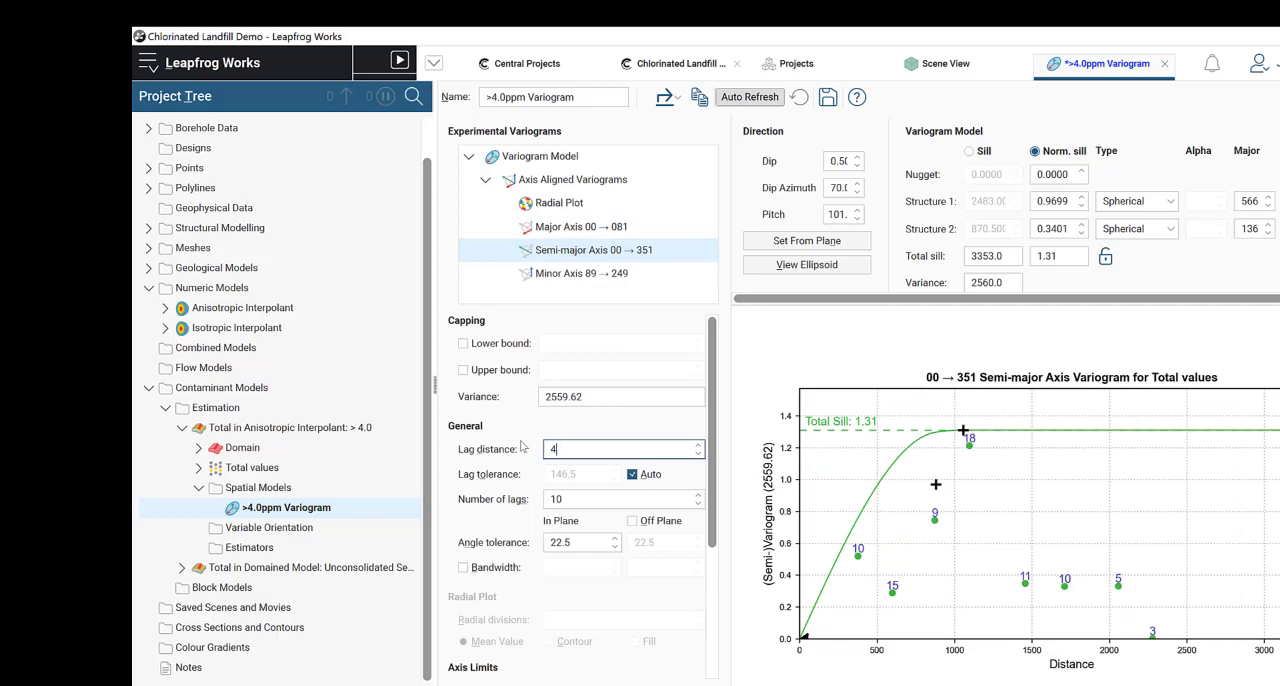
pyautogui.write('00')
pyautogui.click(590, 498)
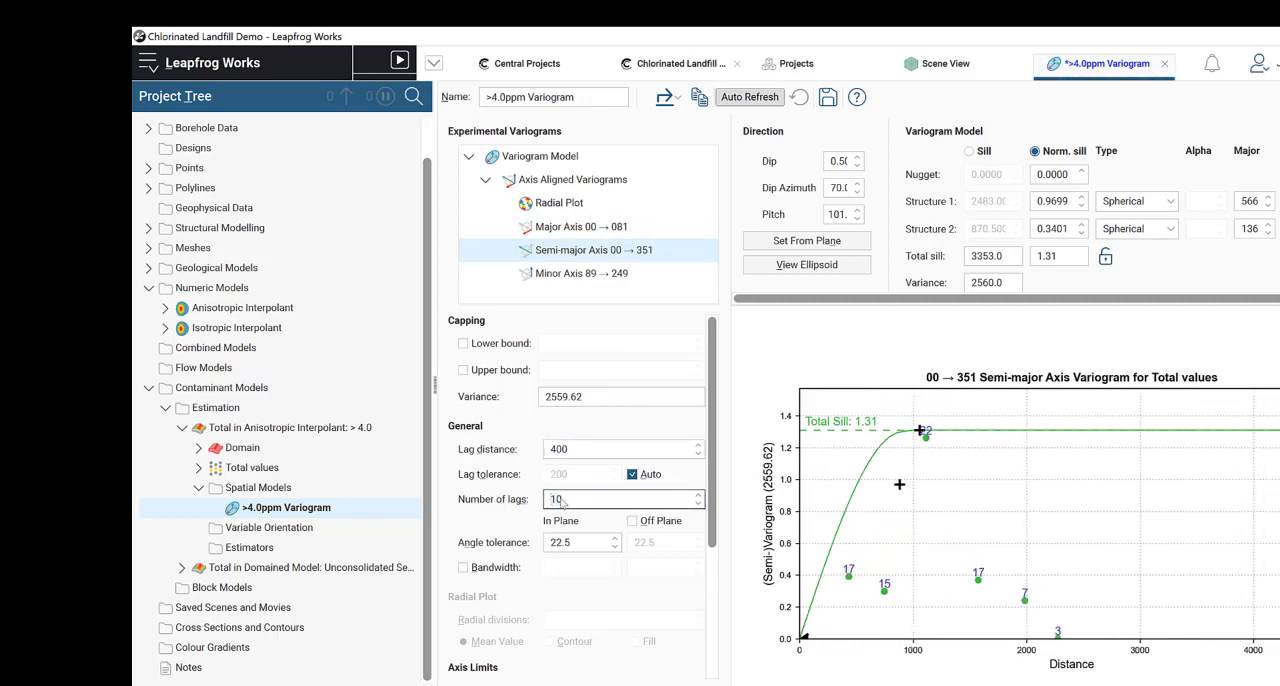
pyautogui.write('3')
# Step: Set the semi-major axis variogram's in-plane angle tolerance to 90
pyautogui.click(578, 542)
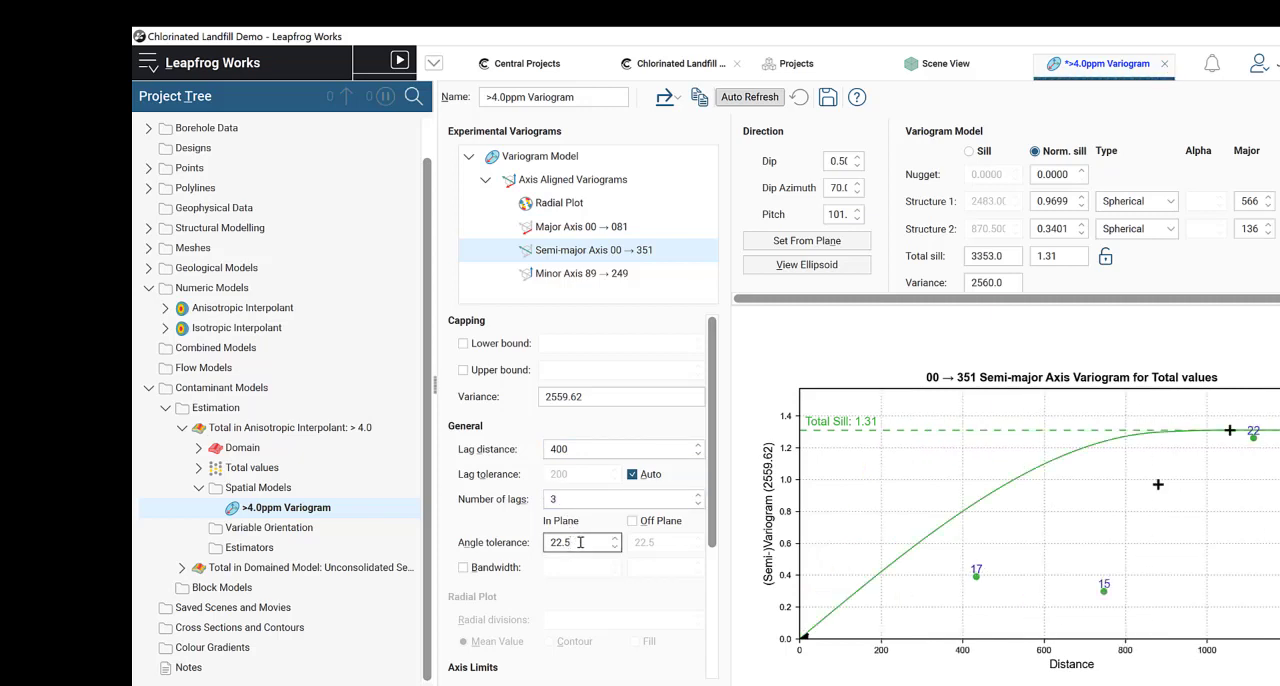
pyautogui.press('BackSpace')
pyautogui.press('BackSpace')
pyautogui.press('BackSpace')
pyautogui.press('BackSpace')
pyautogui.write('90')
pyautogui.click(613, 498)
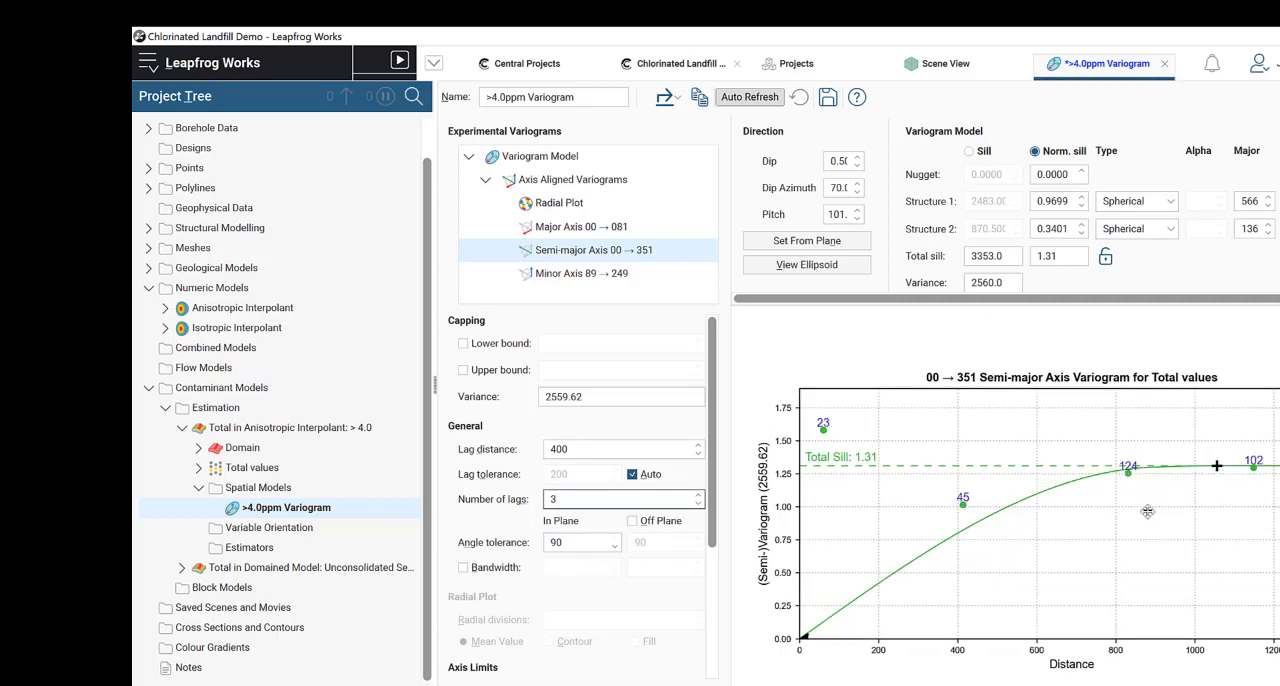
# Step: Fit the semi-major axis curve to its points with a total sill of about 1.304 and a structure 1 normalised sill of about 0.749
pyautogui.moveTo(1140, 512); pyautogui.dragTo(1056, 505)
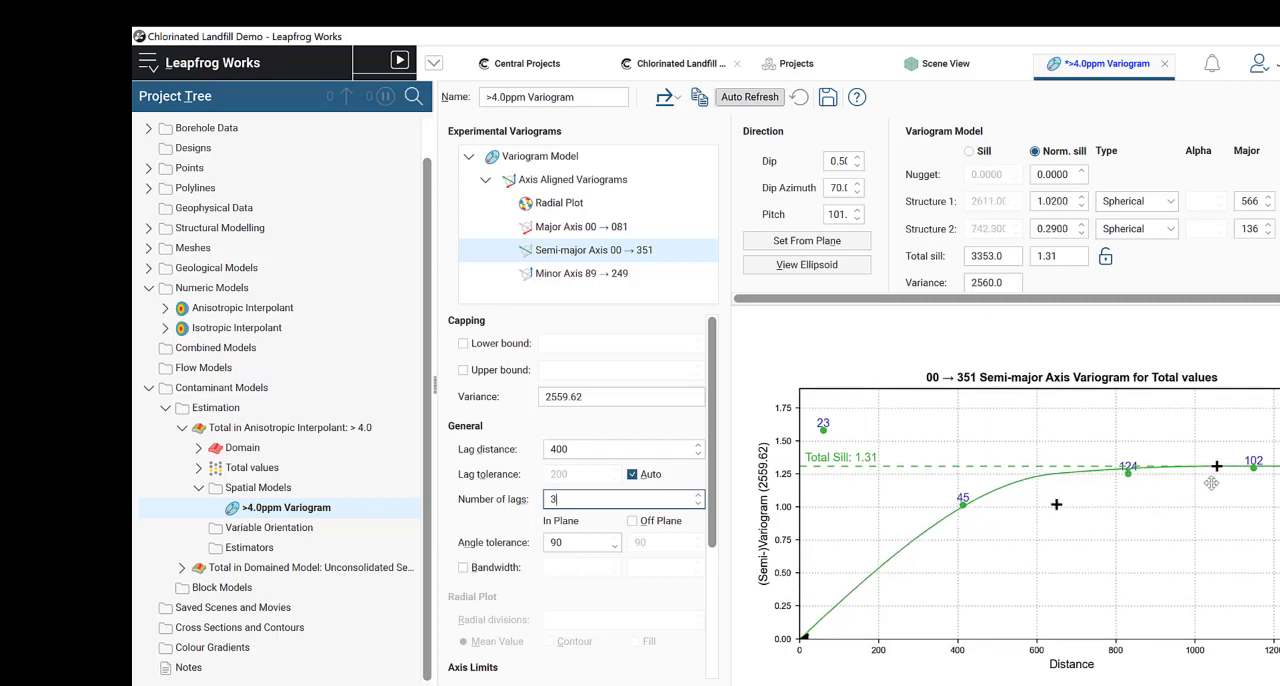
pyautogui.moveTo(1217, 466); pyautogui.dragTo(1224, 466)
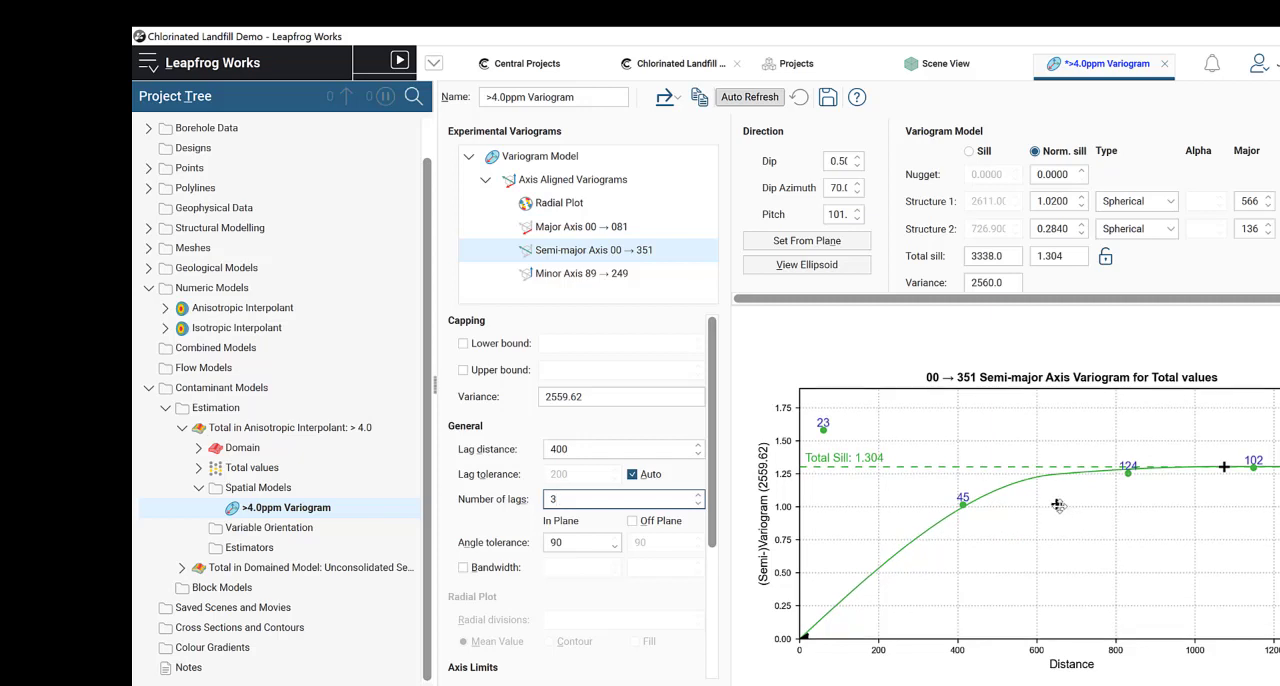
pyautogui.moveTo(1058, 505); pyautogui.dragTo(1002, 539)
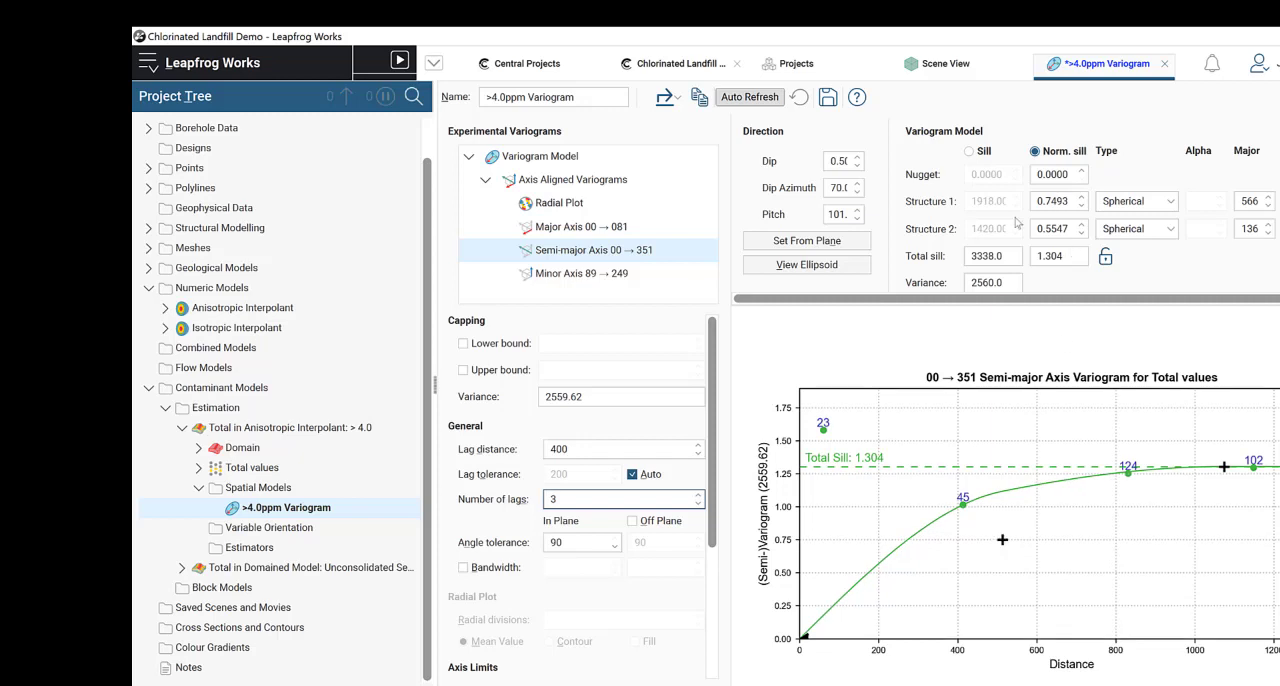
# Step: Refit structure 1 on the major axis to a normalised sill of about 0.983 and range of about 607, checking the semi-major axis fit
pyautogui.click(596, 227)
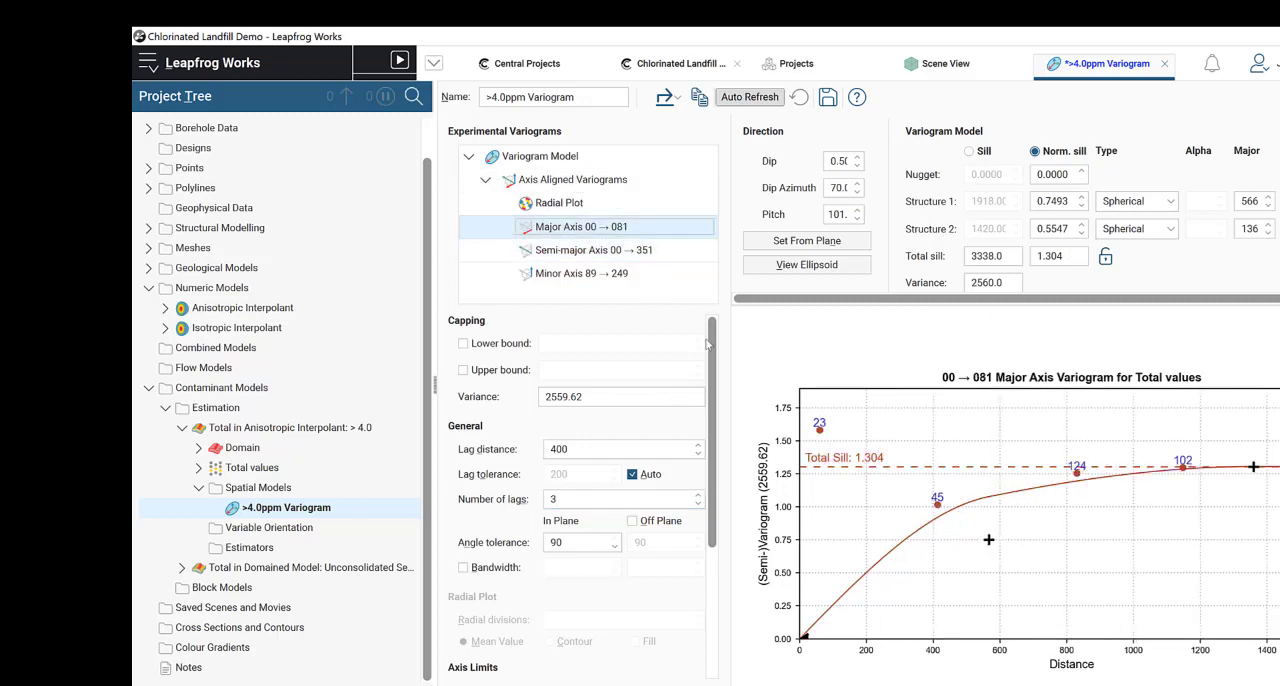
pyautogui.moveTo(988, 542); pyautogui.dragTo(1002, 509)
pyautogui.click(641, 250)
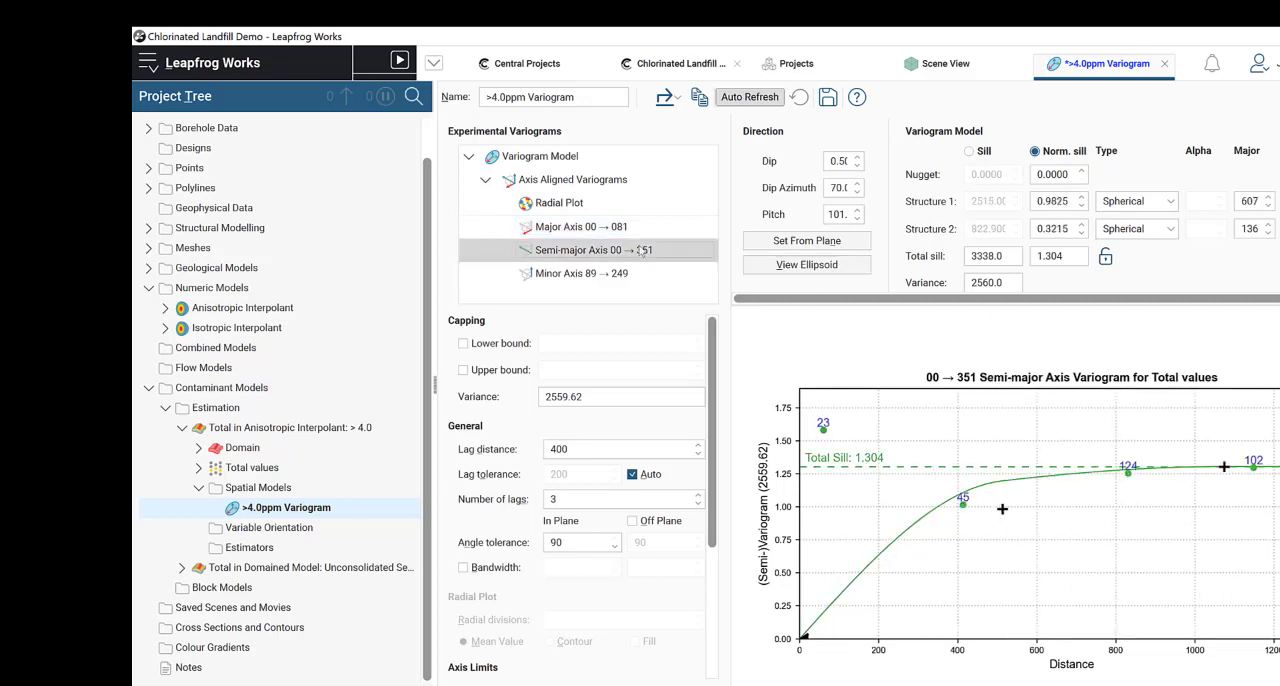
pyautogui.click(643, 228)
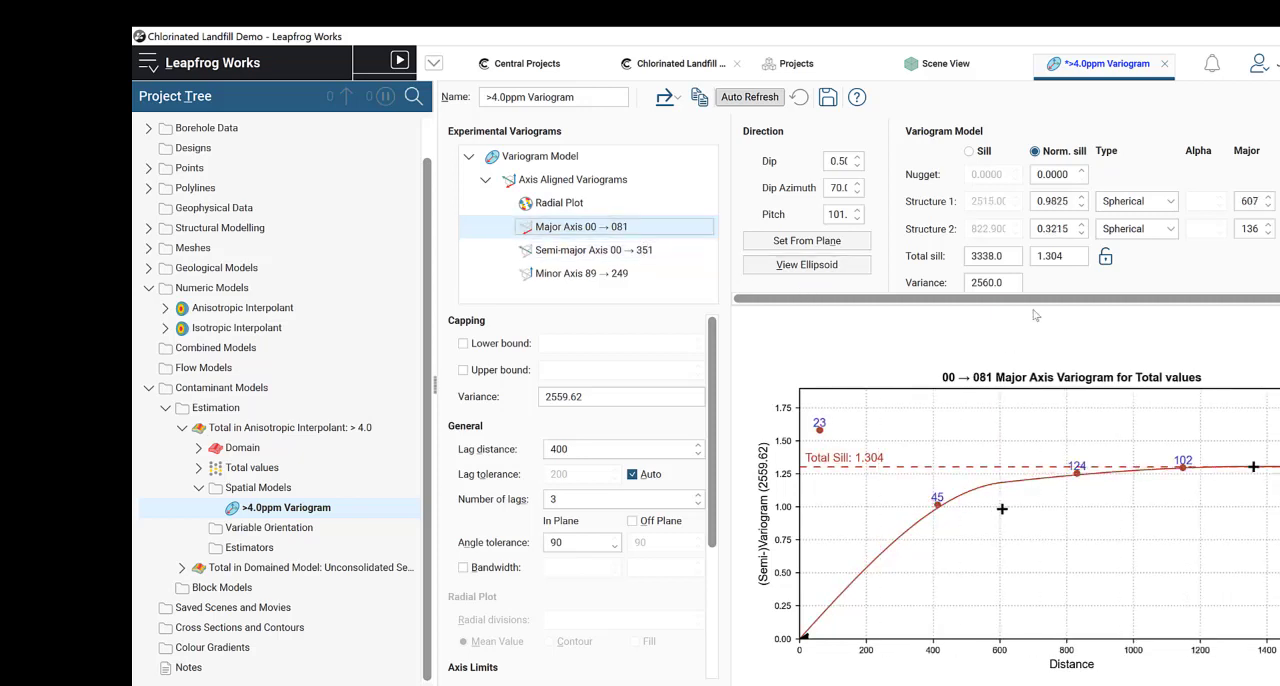
pyautogui.moveTo(1042, 300); pyautogui.dragTo(1194, 290)
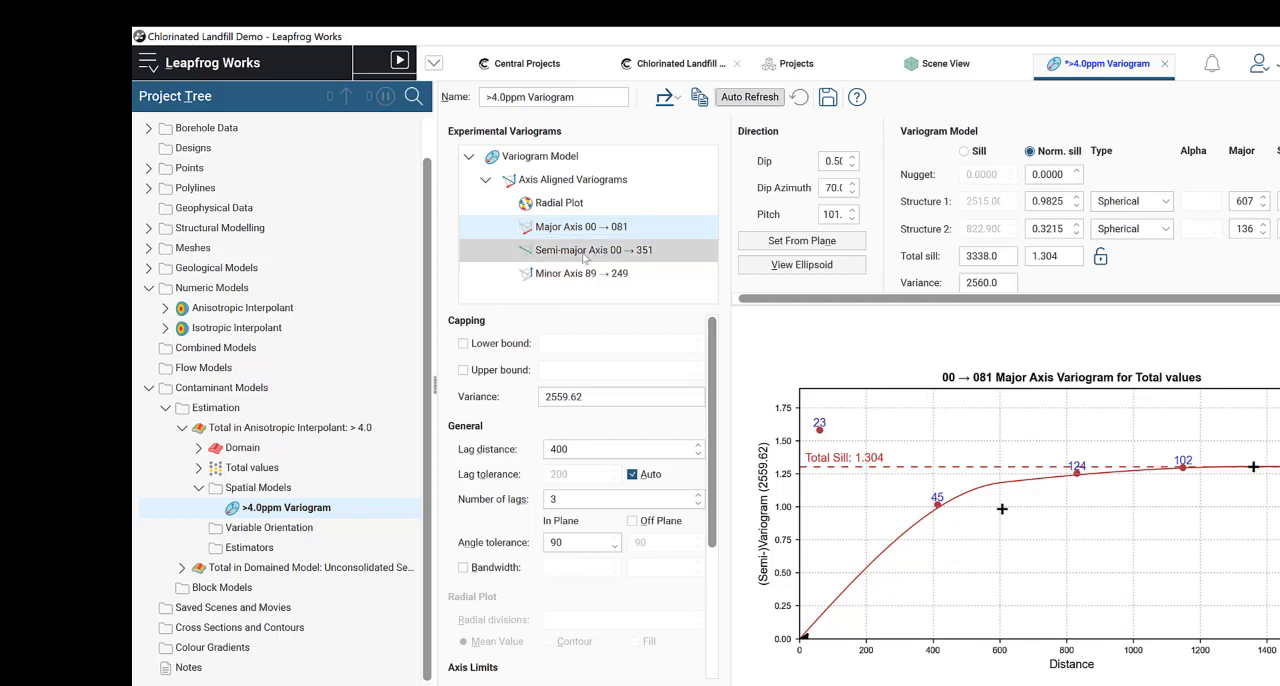
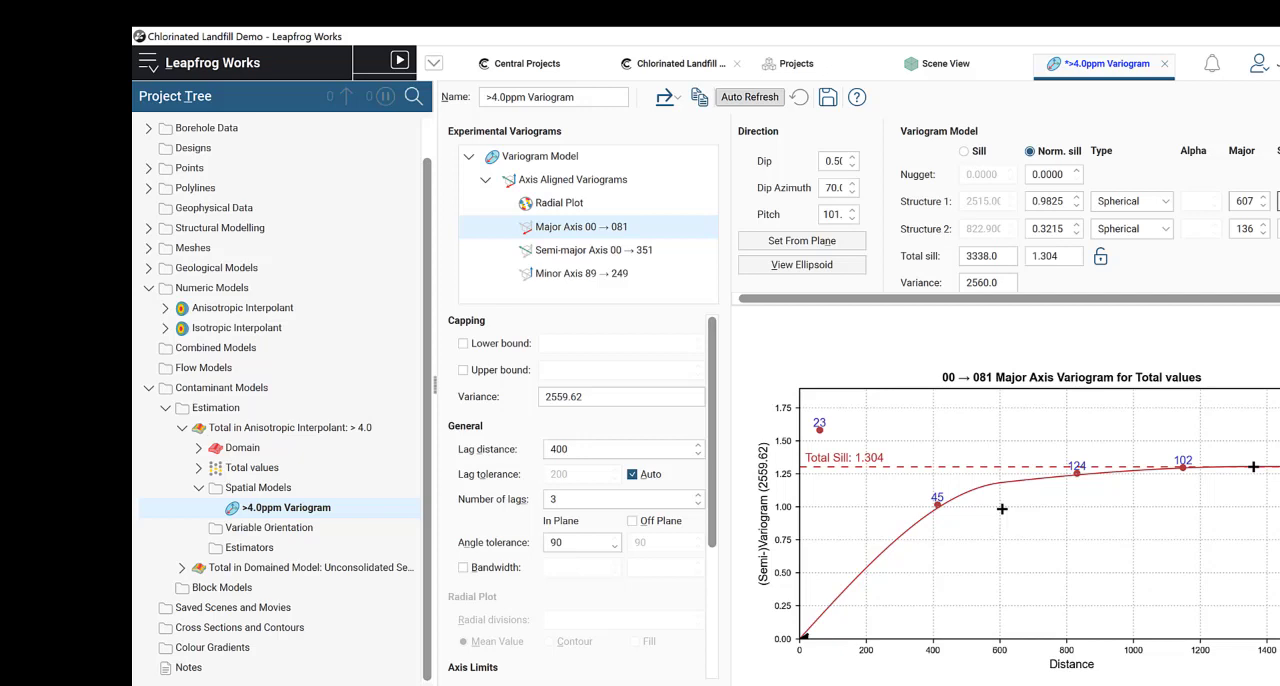
# Step: Set the variogram model's structure 2 range along the major axis to 1200
pyautogui.click(1254, 230)
pyautogui.press('Right')
pyautogui.press('Right')
pyautogui.press('Right')
pyautogui.press('Right')
pyautogui.press('Right')
pyautogui.click(1255, 233)
pyautogui.doubleClick(1252, 229)
pyautogui.write('1200')
# Step: Set the variogram model's structure 1 range along the major axis to 600
pyautogui.click(1242, 200)
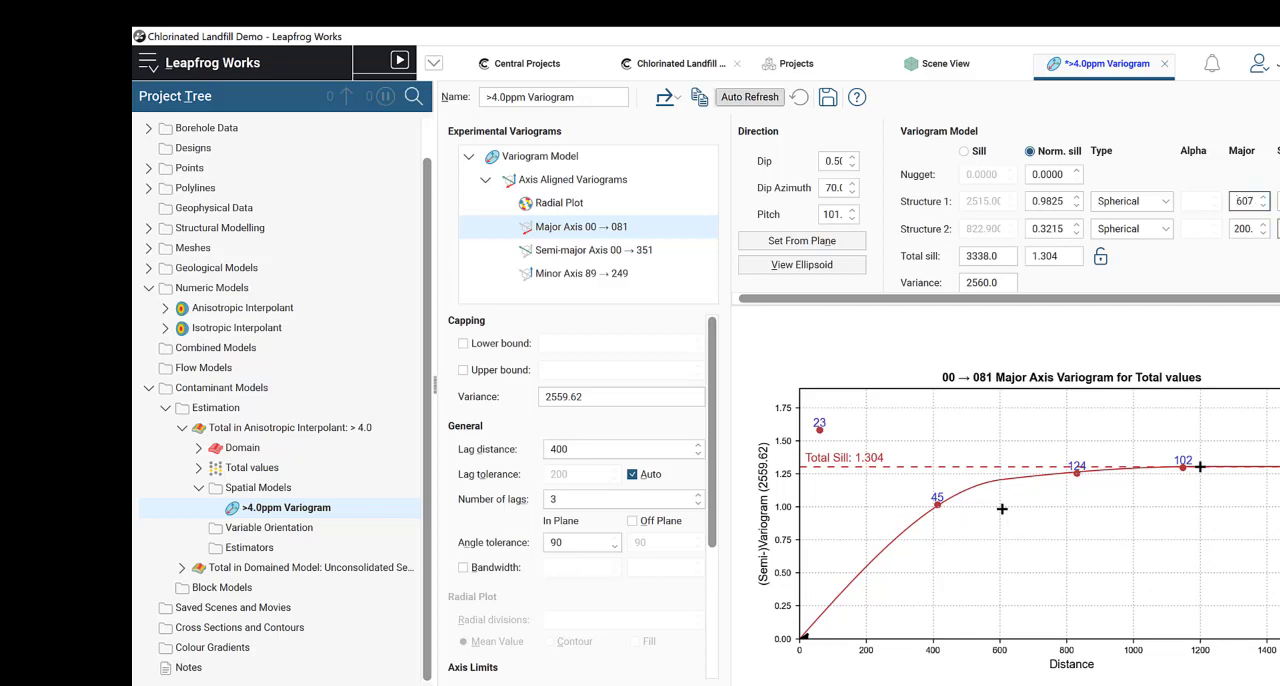
pyautogui.click(1278, 229)
pyautogui.click(1255, 204)
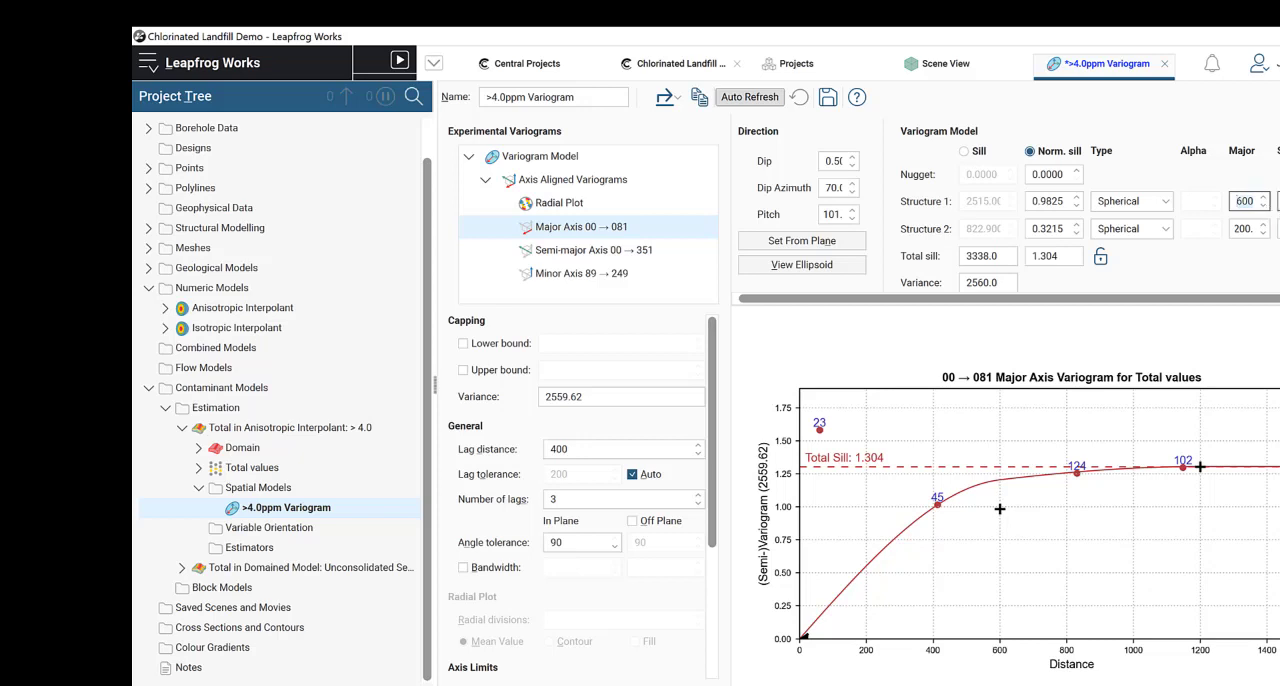
pyautogui.press('Tab')
pyautogui.click(1243, 201)
pyautogui.press('Tab')
# Step: Lock the variogram model's total sill and compare the curve fits on the major and semi-major axes
pyautogui.click(567, 252)
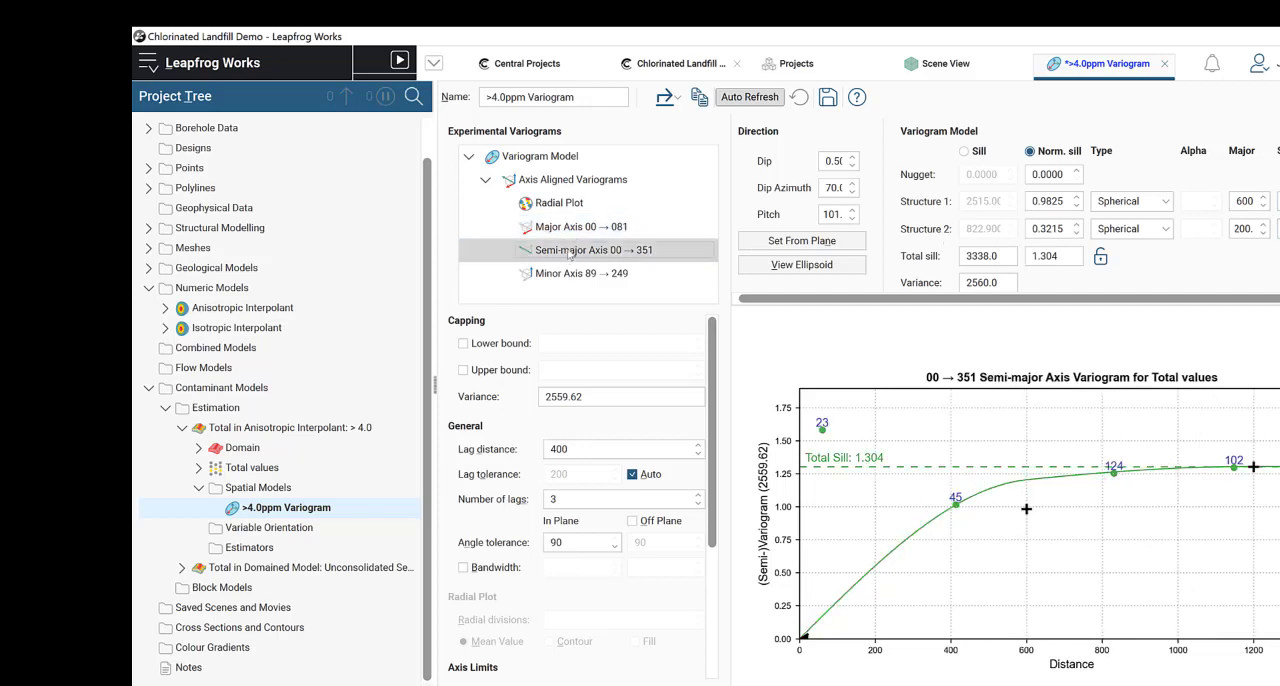
pyautogui.click(580, 230)
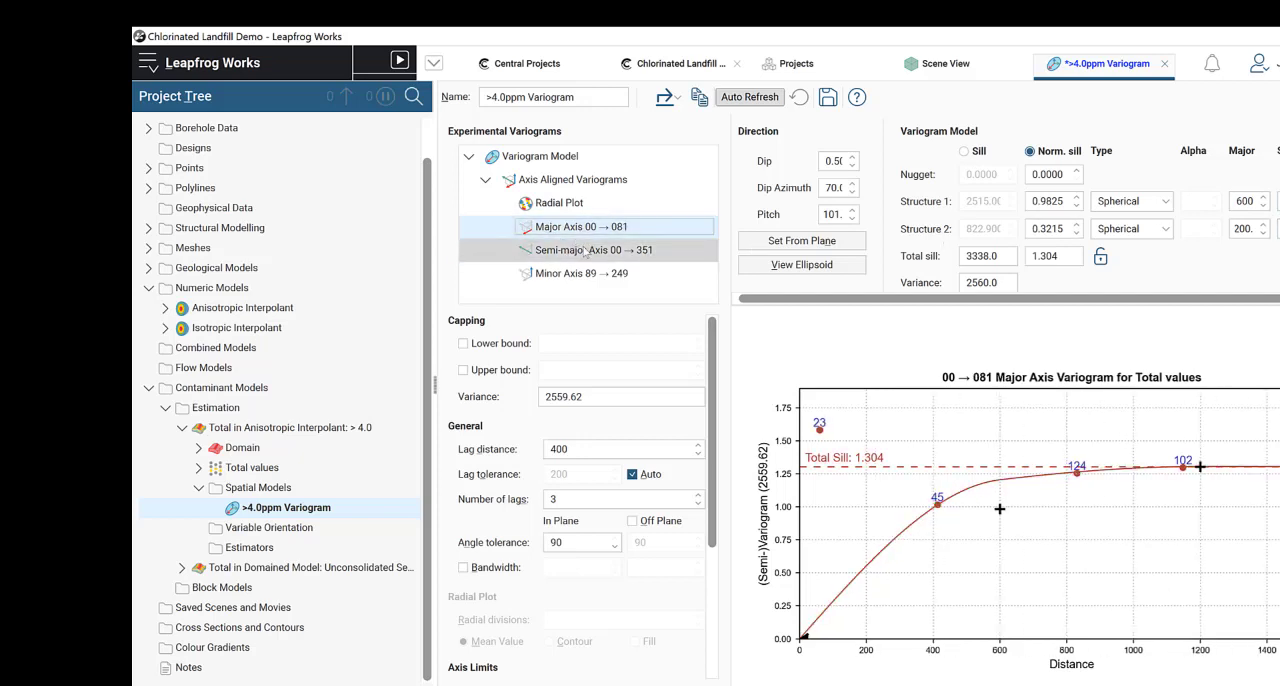
pyautogui.click(587, 251)
pyautogui.click(601, 230)
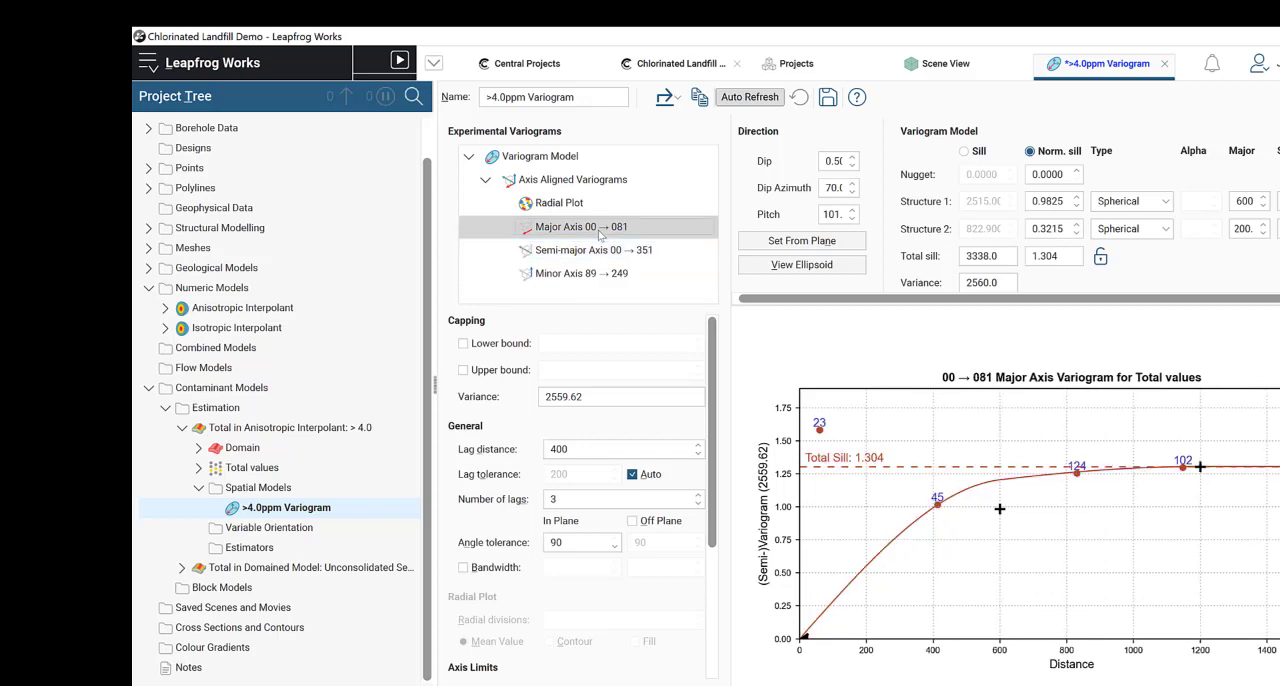
pyautogui.click(605, 246)
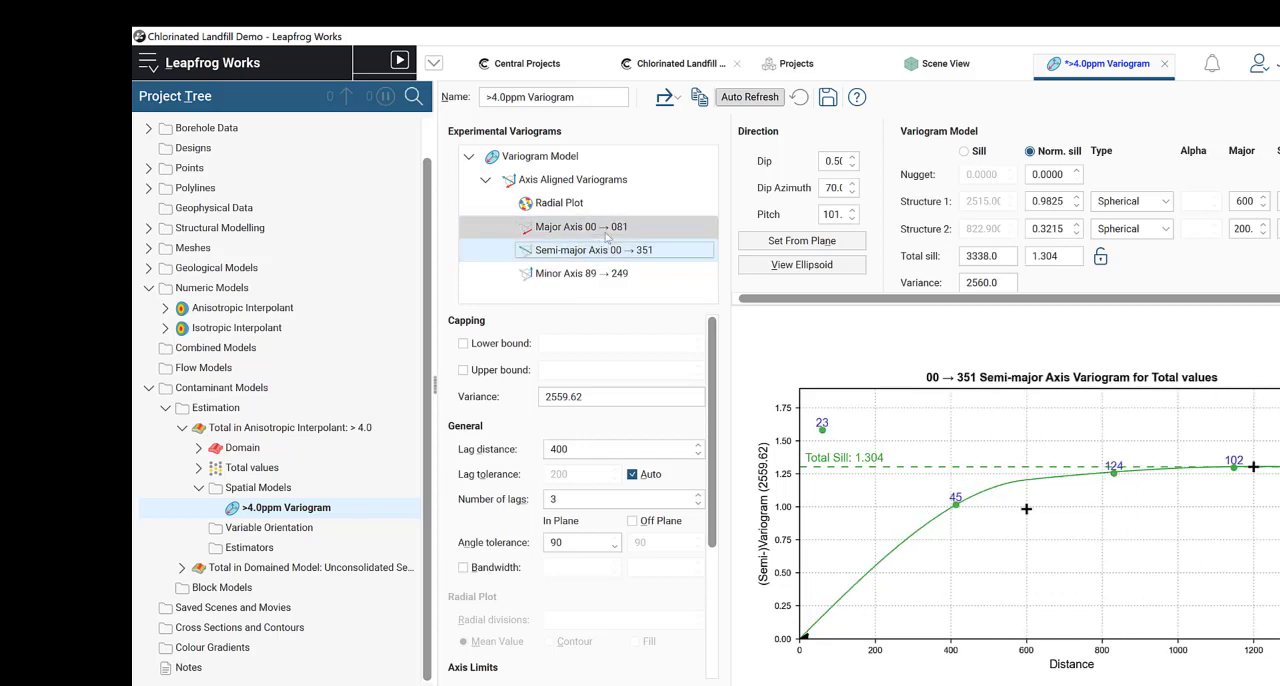
pyautogui.click(606, 233)
pyautogui.click(1100, 257)
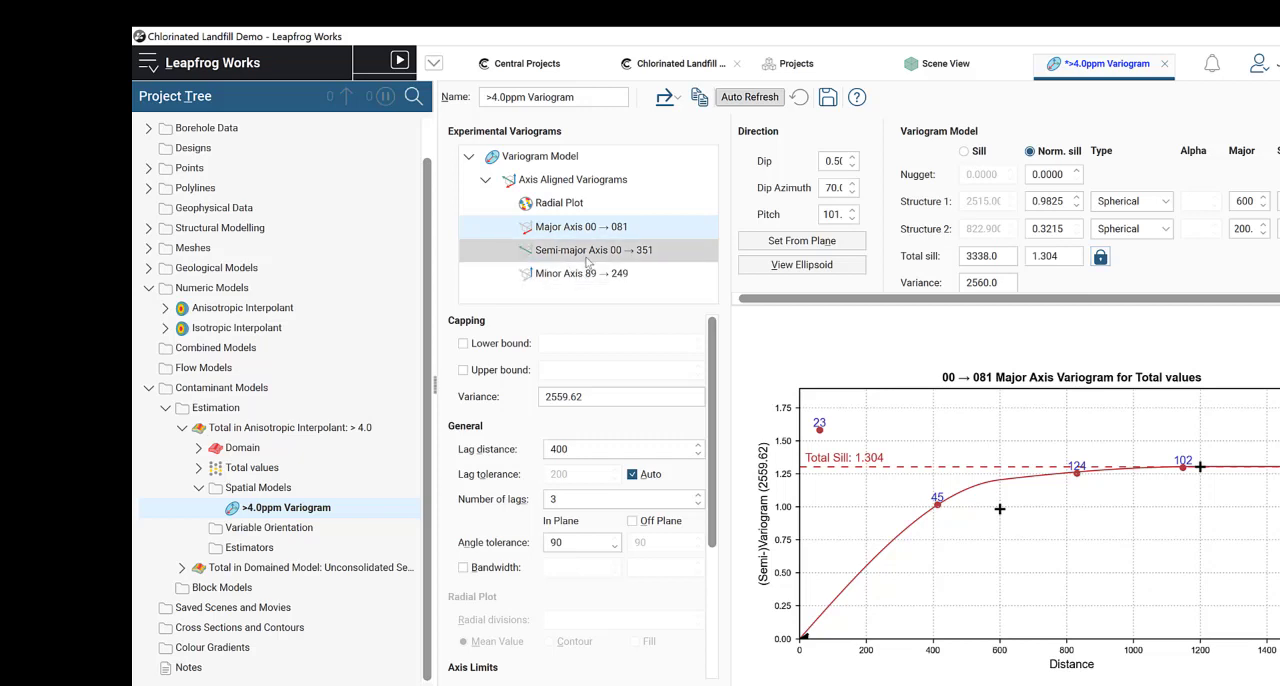
pyautogui.click(600, 227)
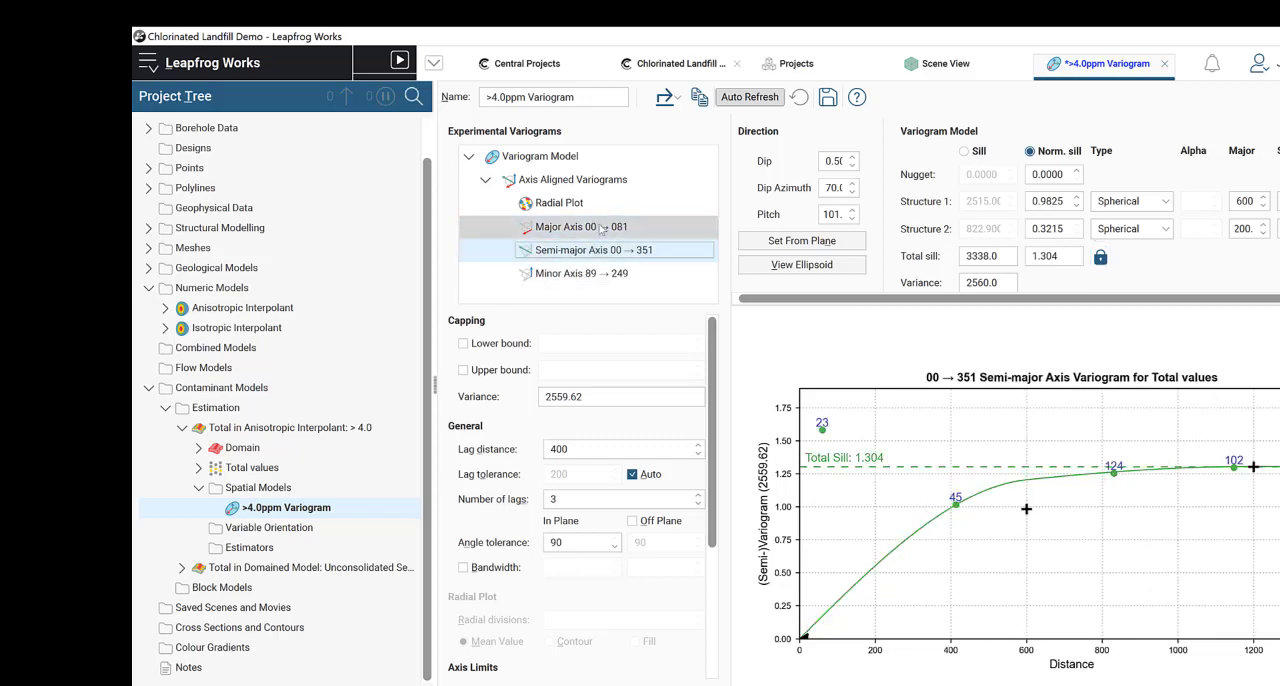
pyautogui.click(602, 249)
pyautogui.click(602, 229)
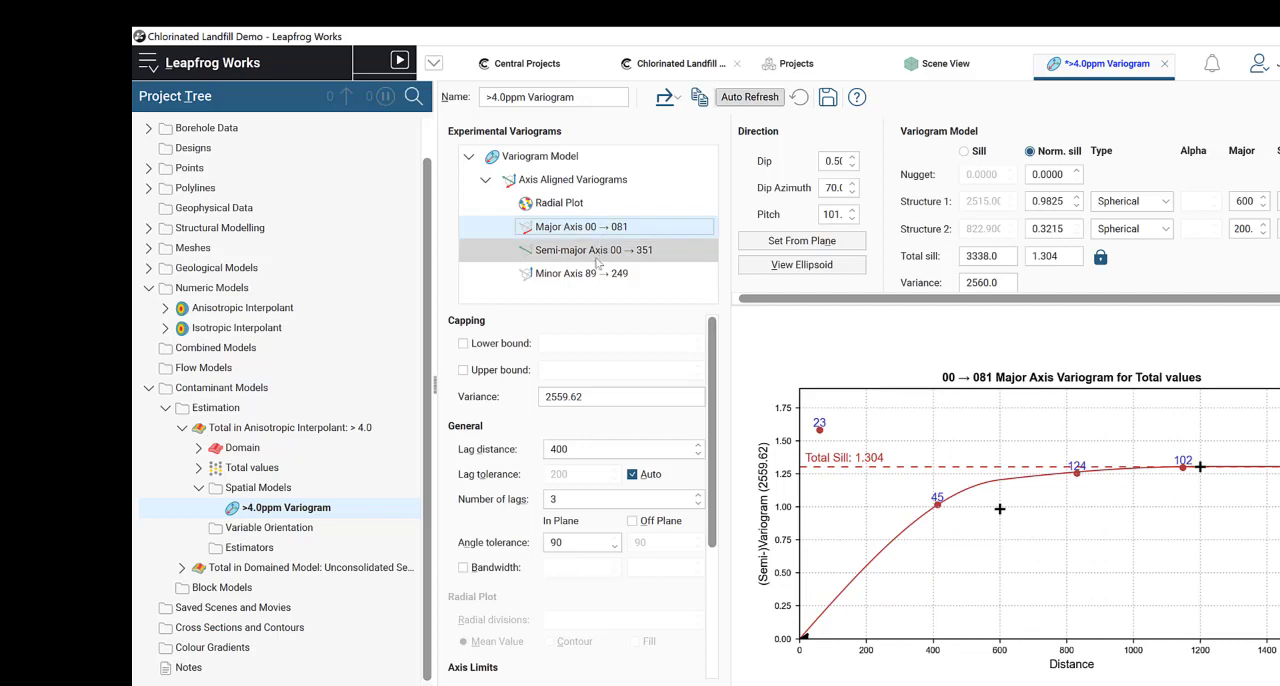
# Step: Set the minor axis variogram's lag distance to 60 and its number of lags to 4
pyautogui.click(589, 276)
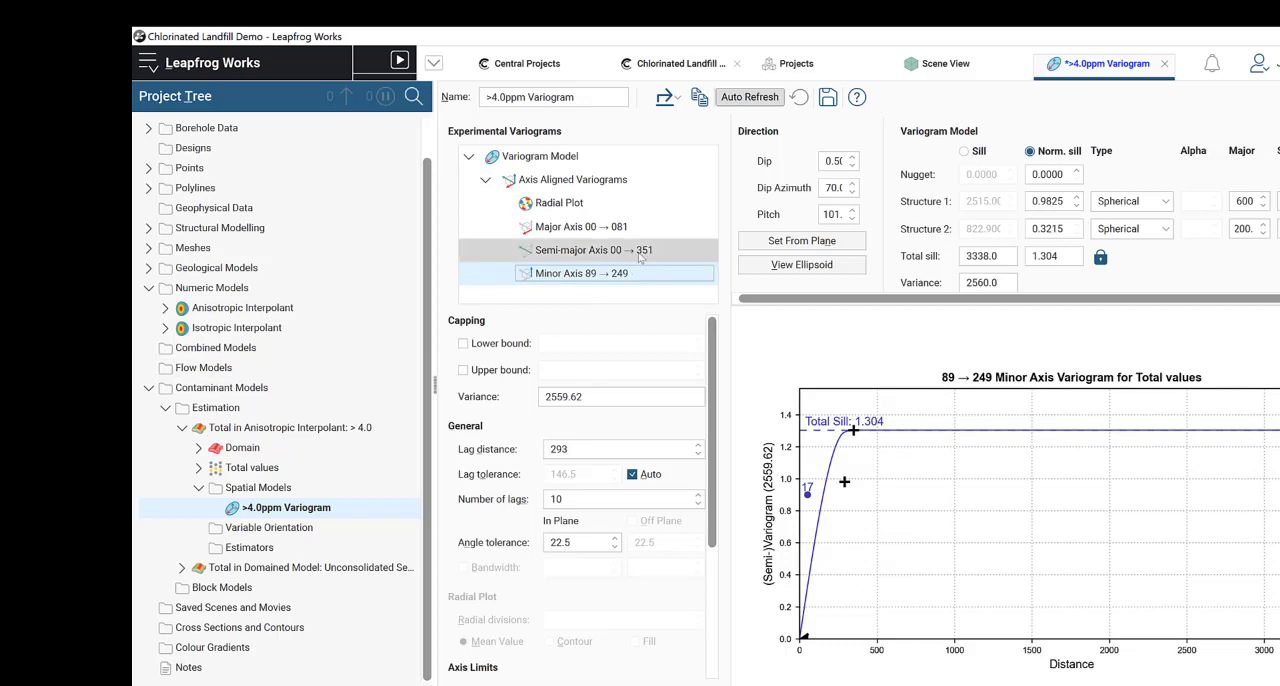
pyautogui.click(607, 449)
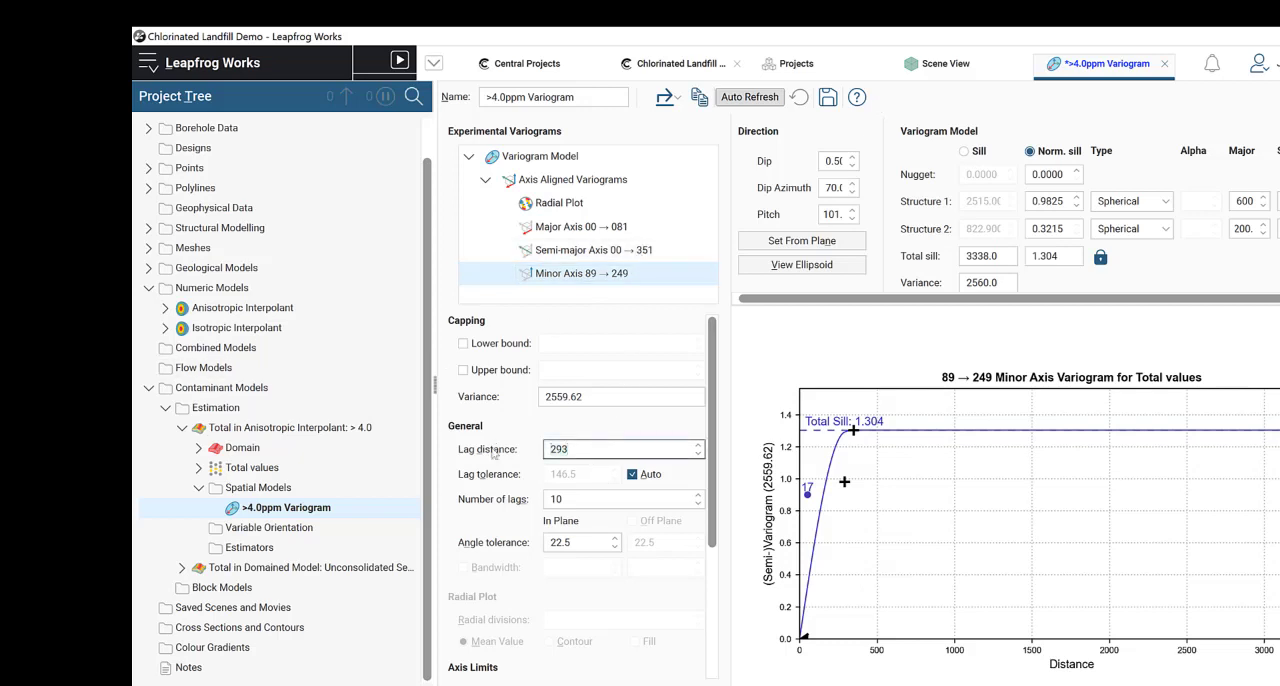
pyautogui.press('BackSpace')
pyautogui.press('BackSpace')
pyautogui.press('BackSpace')
pyautogui.write('60')
pyautogui.click(573, 499)
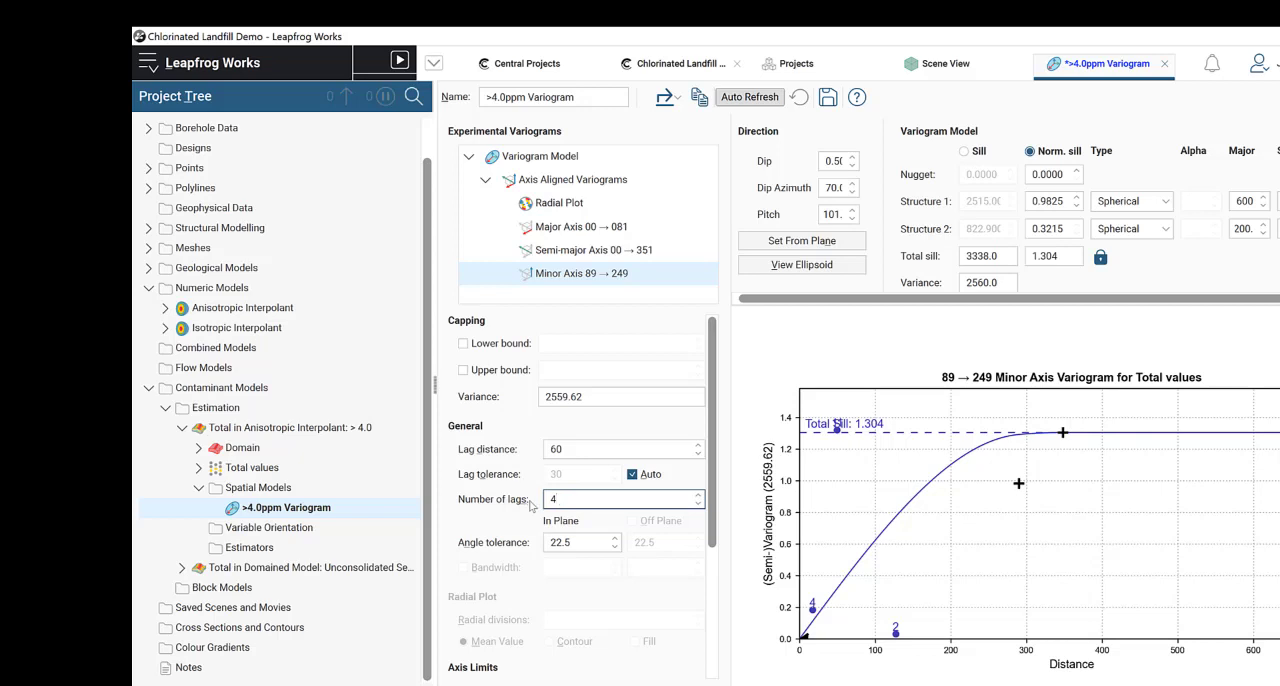
pyautogui.click(604, 450)
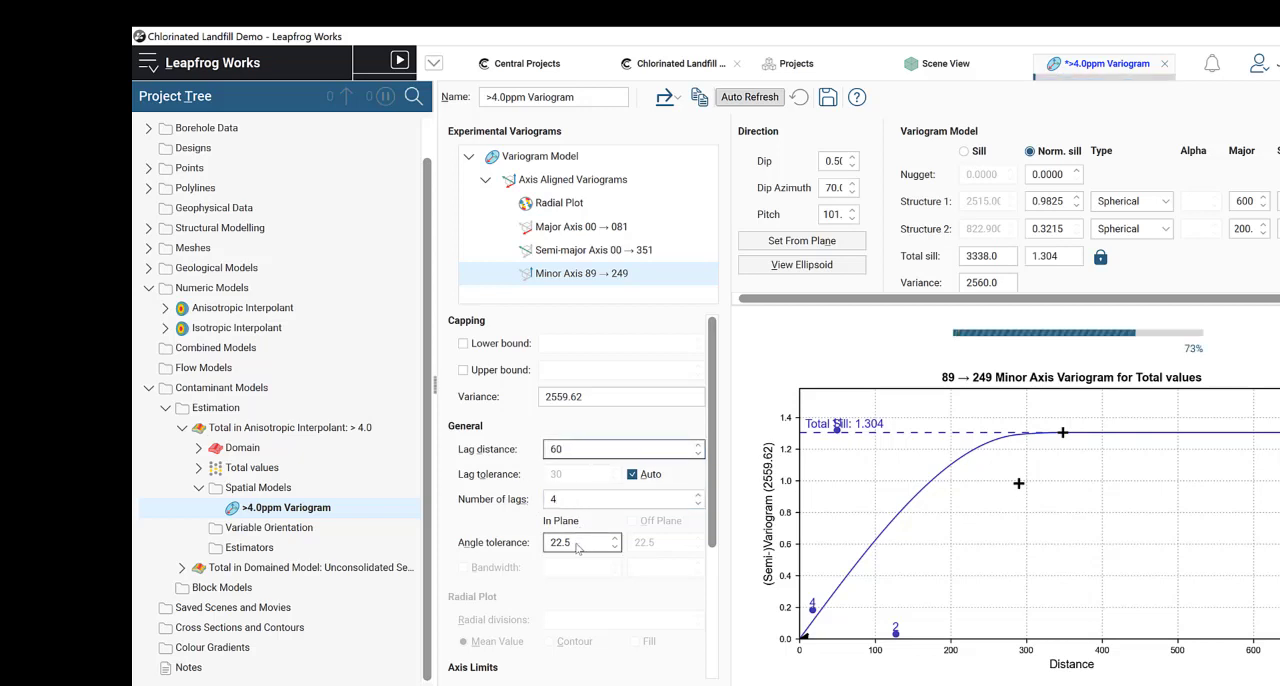
# Step: Set the minor axis variogram's in-plane angle tolerance to 30
pyautogui.click(566, 542)
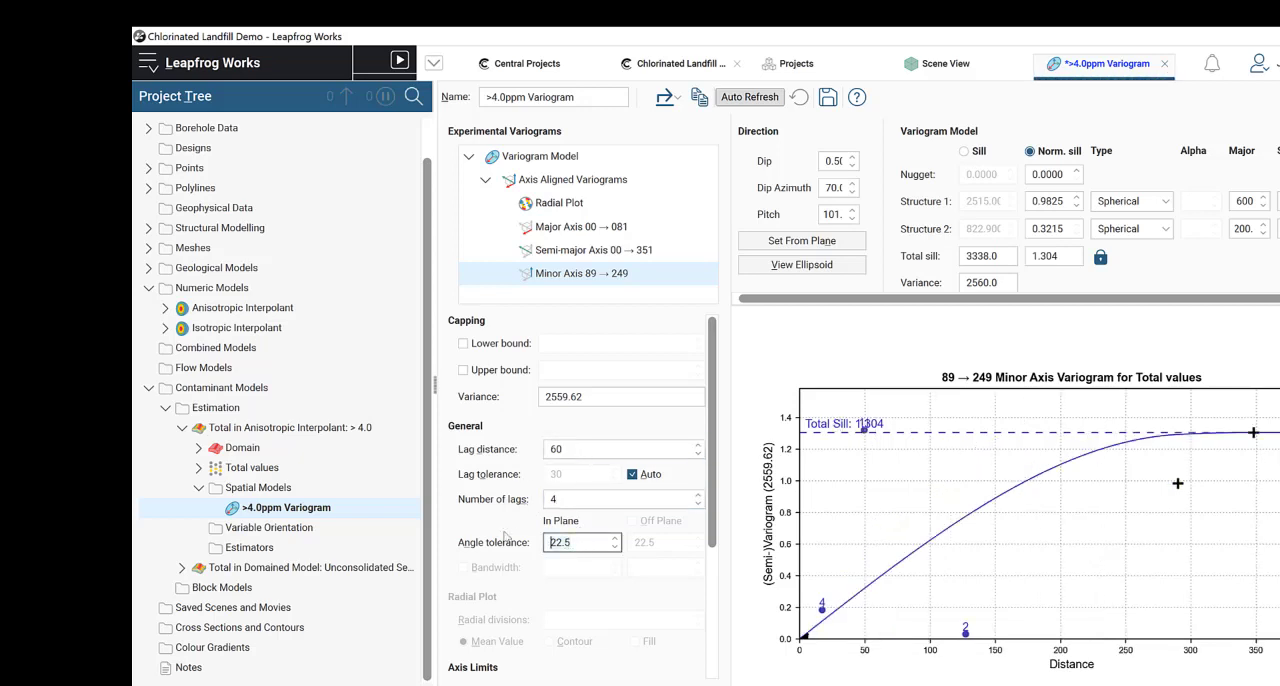
pyautogui.write('30')
pyautogui.click(577, 503)
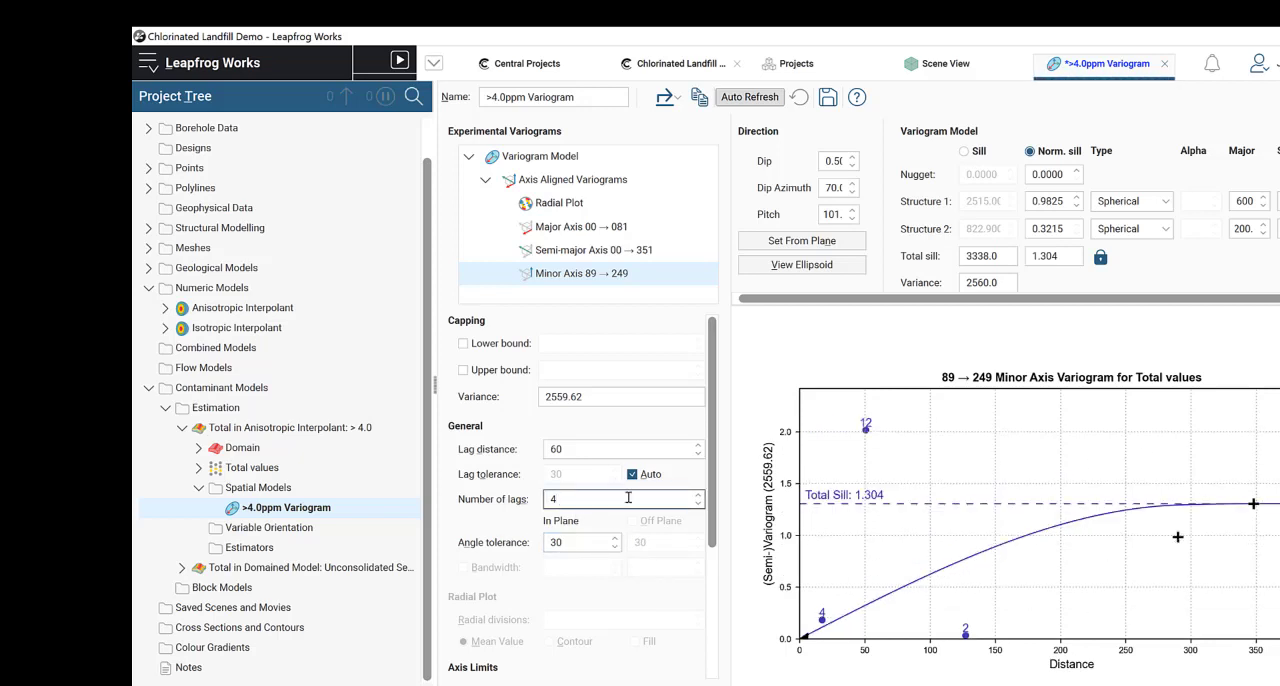
pyautogui.click(583, 448)
pyautogui.click(604, 403)
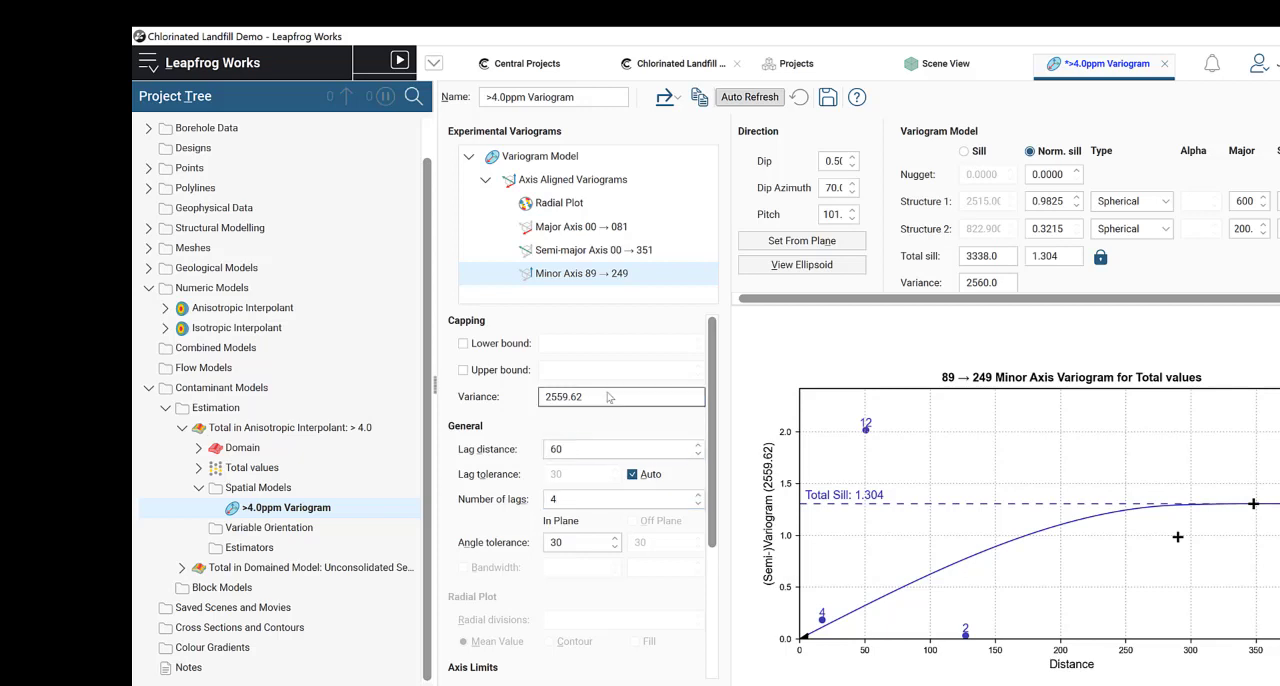
# Step: Examine the variogram ellipsoid in the 3D scene and review the major and semi-major axis variograms
pyautogui.click(975, 72)
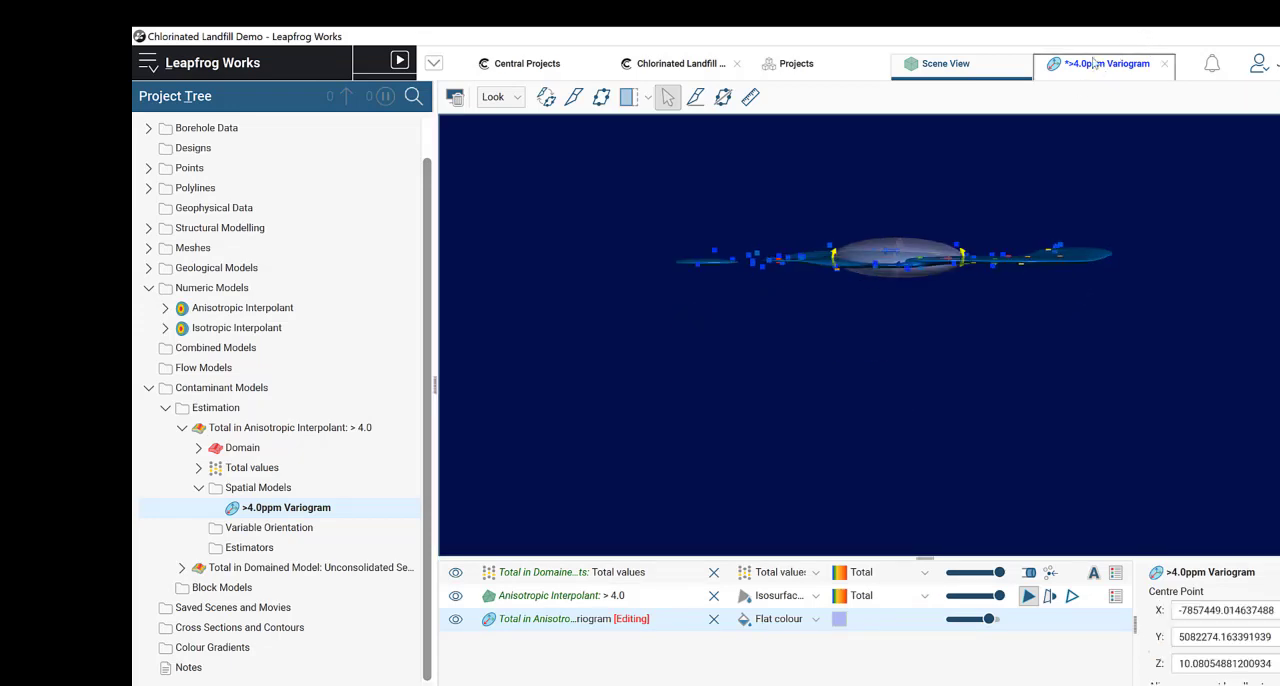
pyautogui.click(1100, 63)
pyautogui.click(572, 228)
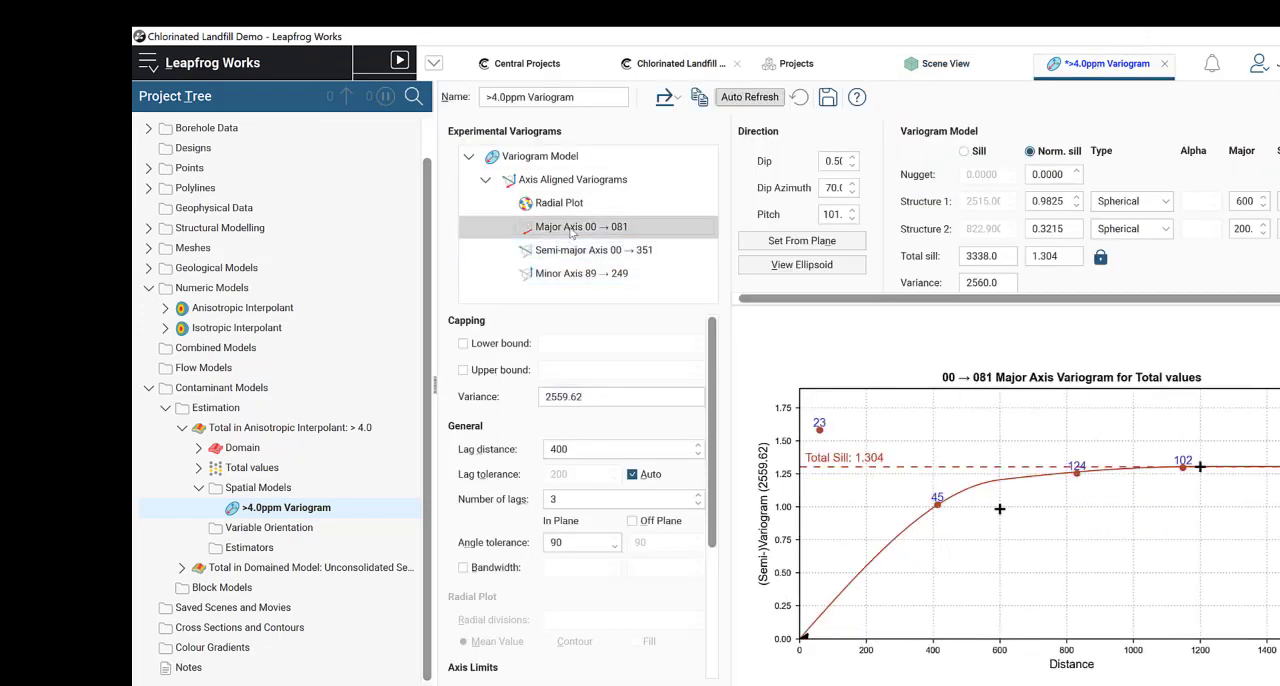
pyautogui.click(585, 250)
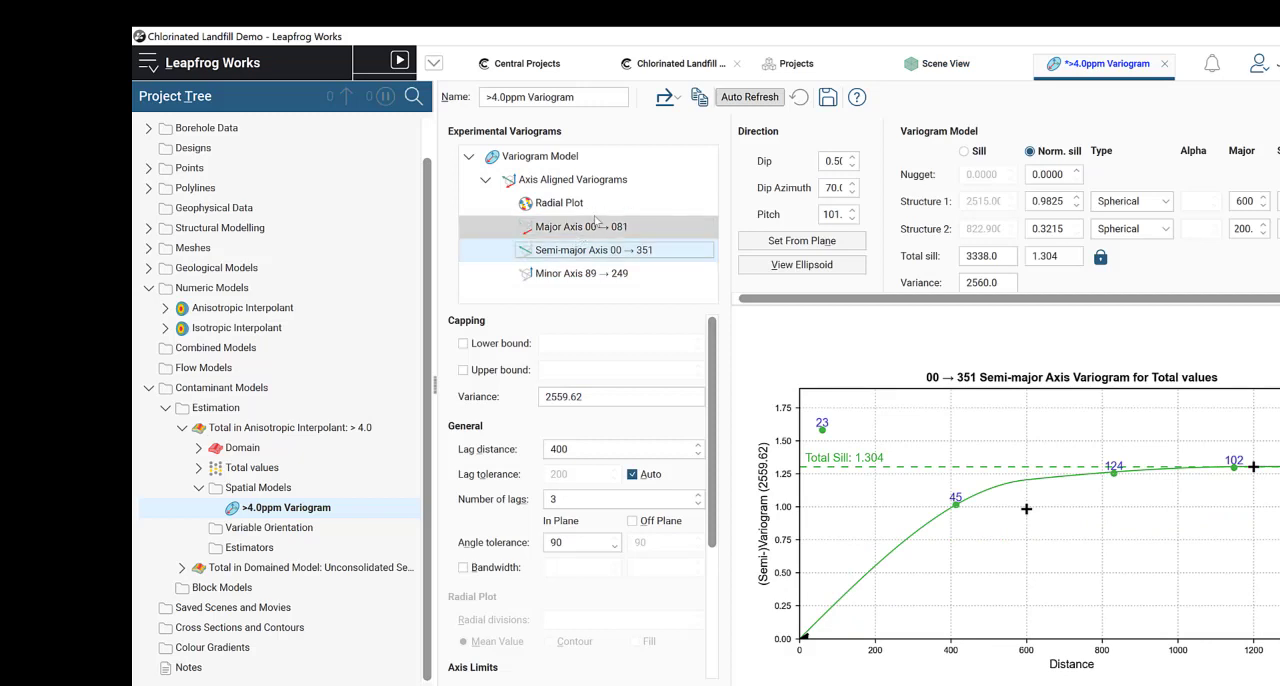
pyautogui.click(595, 224)
# Step: Set the radial plot's lag distance to 400 and its number of lags to 4
pyautogui.click(601, 205)
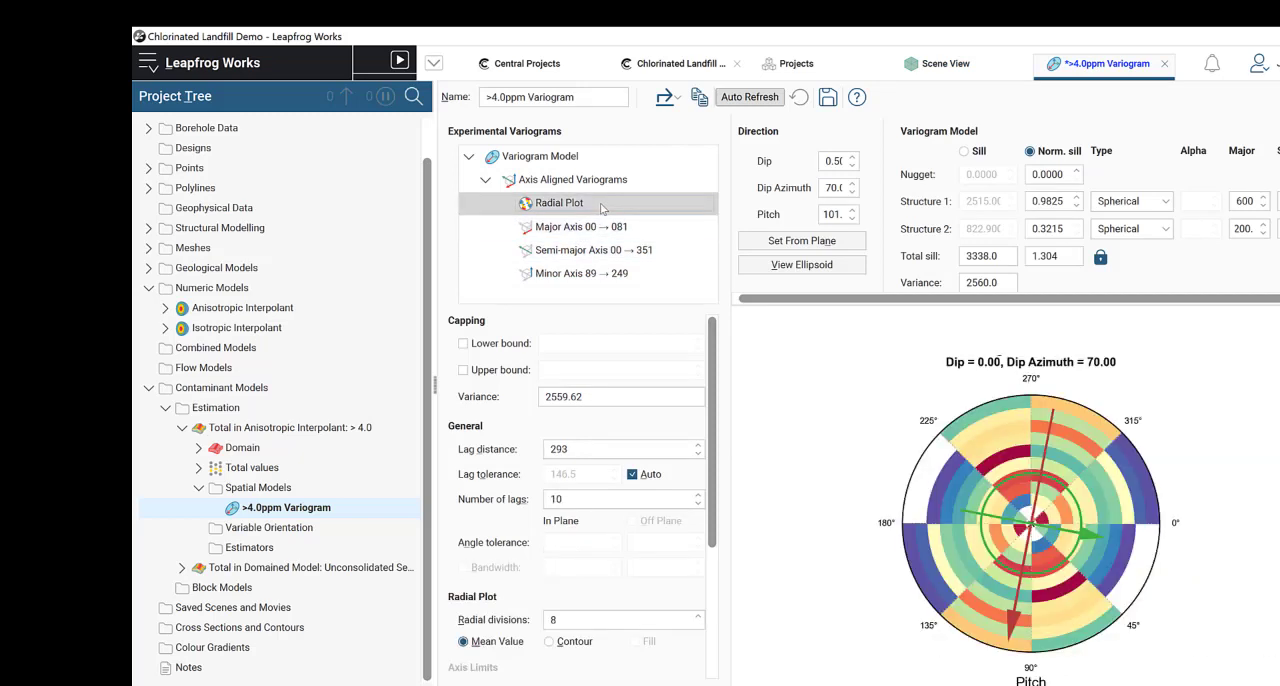
pyautogui.scroll(-2, 529, 514)
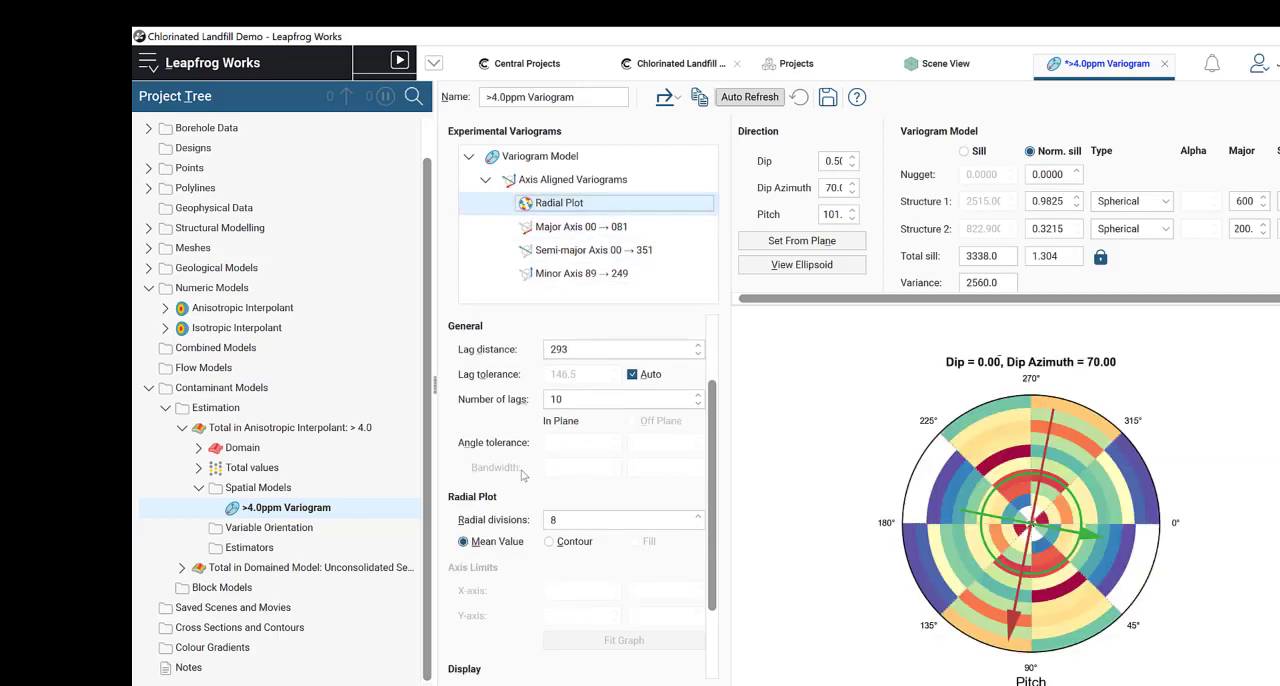
pyautogui.scroll(2, 522, 475)
pyautogui.click(584, 449)
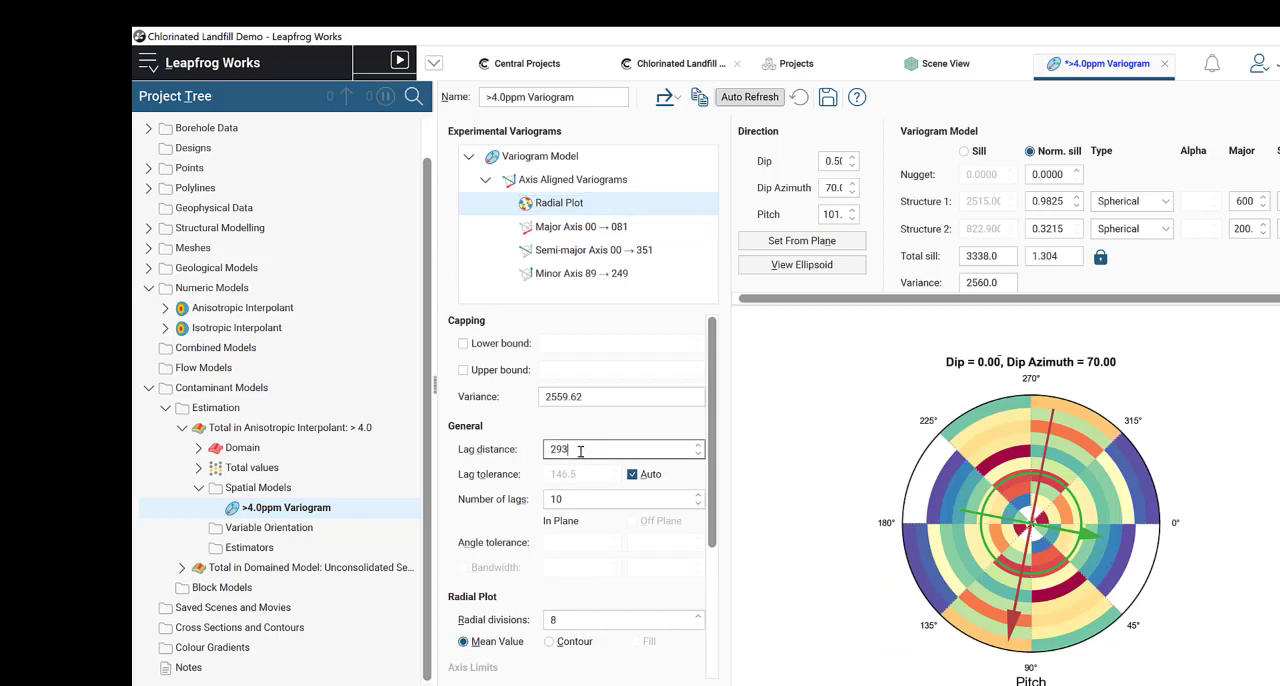
pyautogui.click(608, 232)
pyautogui.click(635, 205)
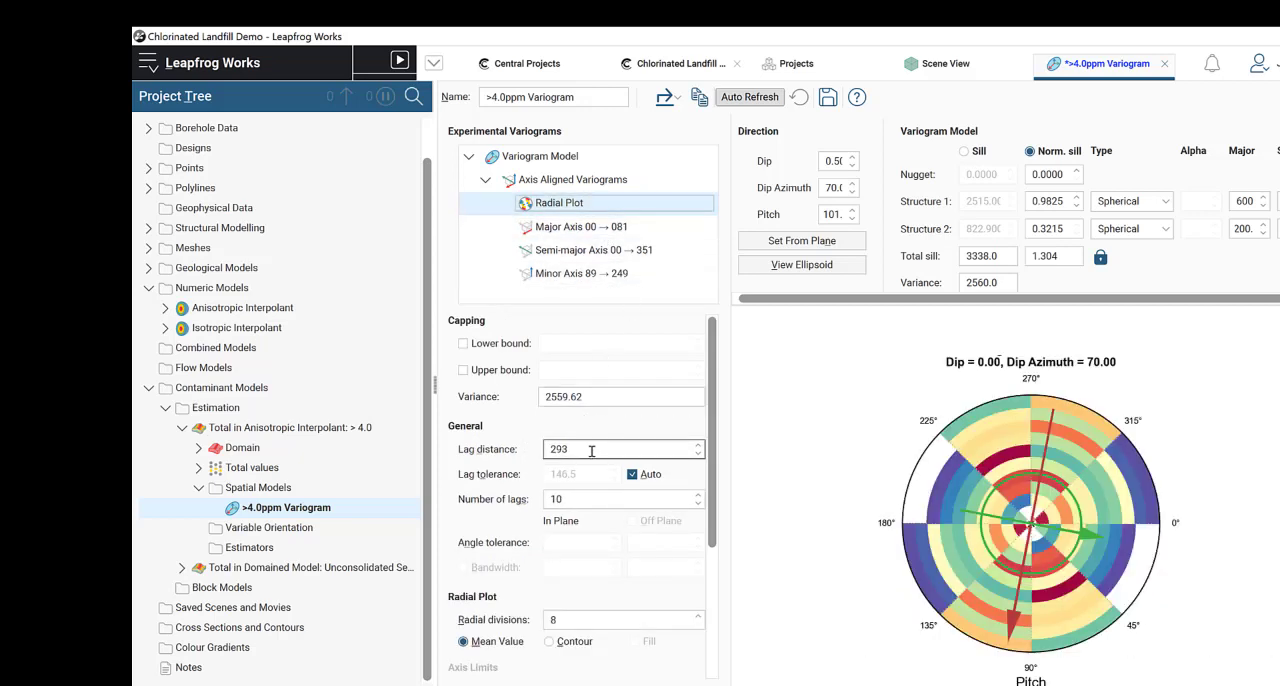
pyautogui.doubleClick(591, 449)
pyautogui.write('400')
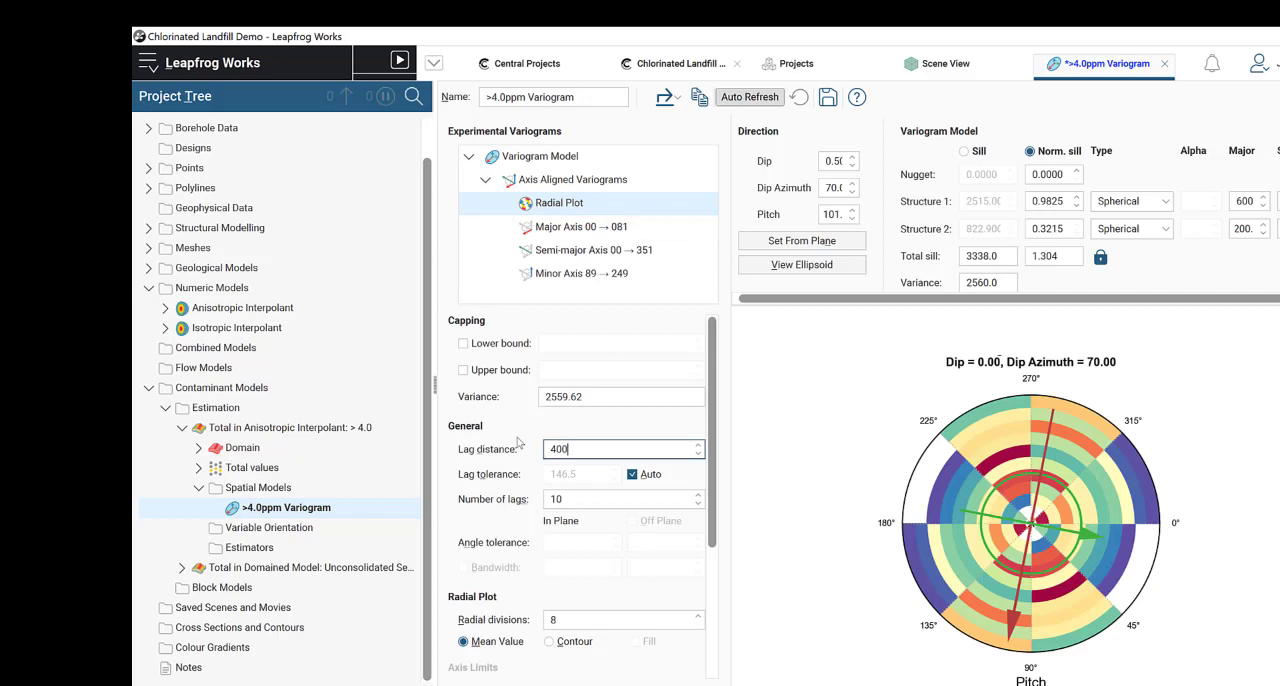
pyautogui.press('Tab')
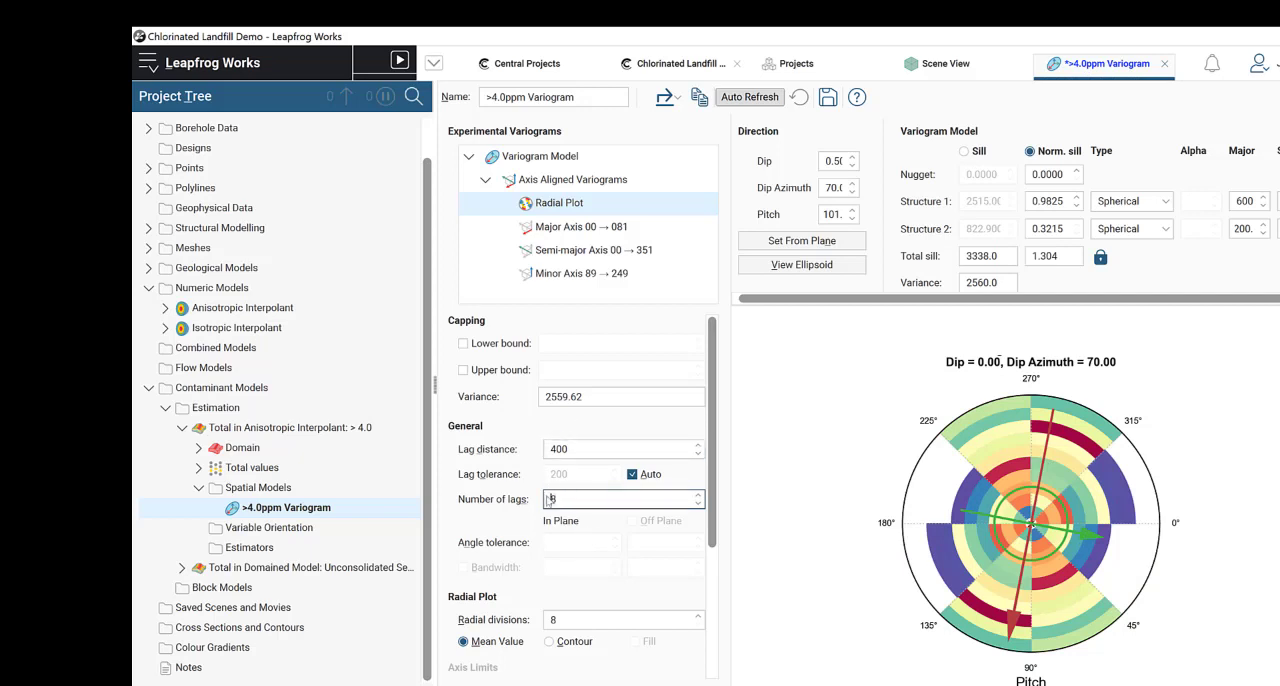
# Step: Set the radial plot to 16 radial divisions and display it as filled contours
pyautogui.click(550, 619)
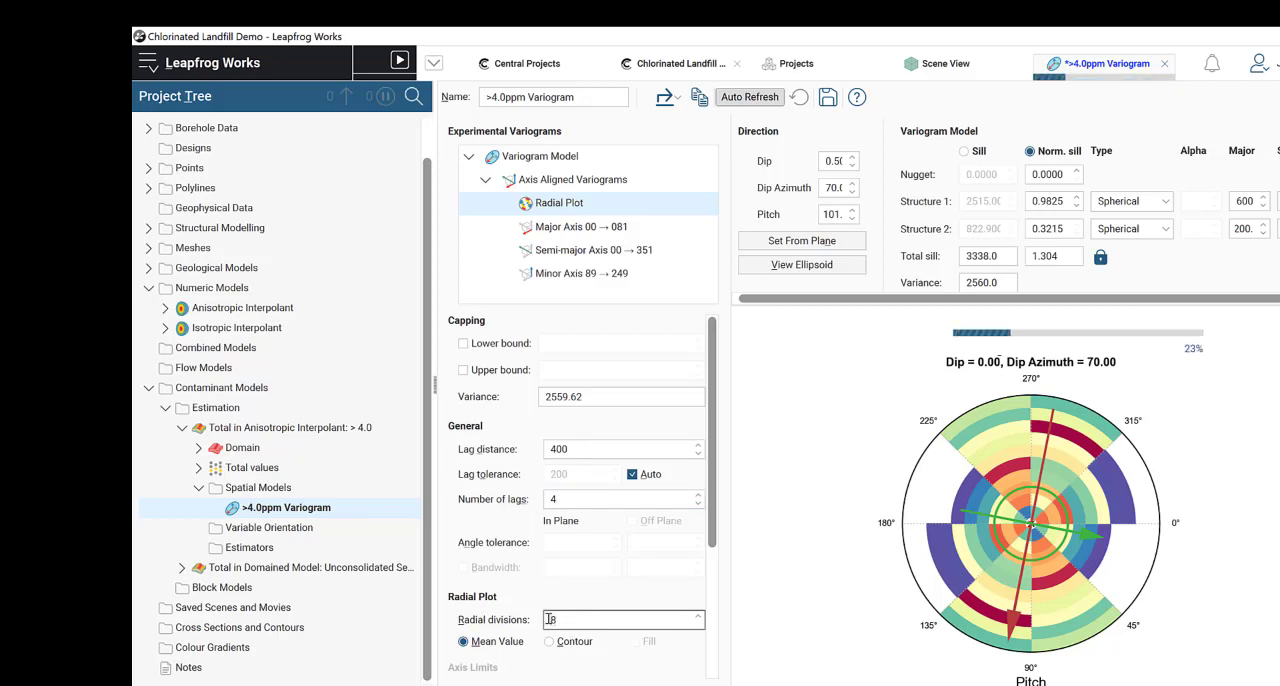
pyautogui.press('BackSpace')
pyautogui.write('16')
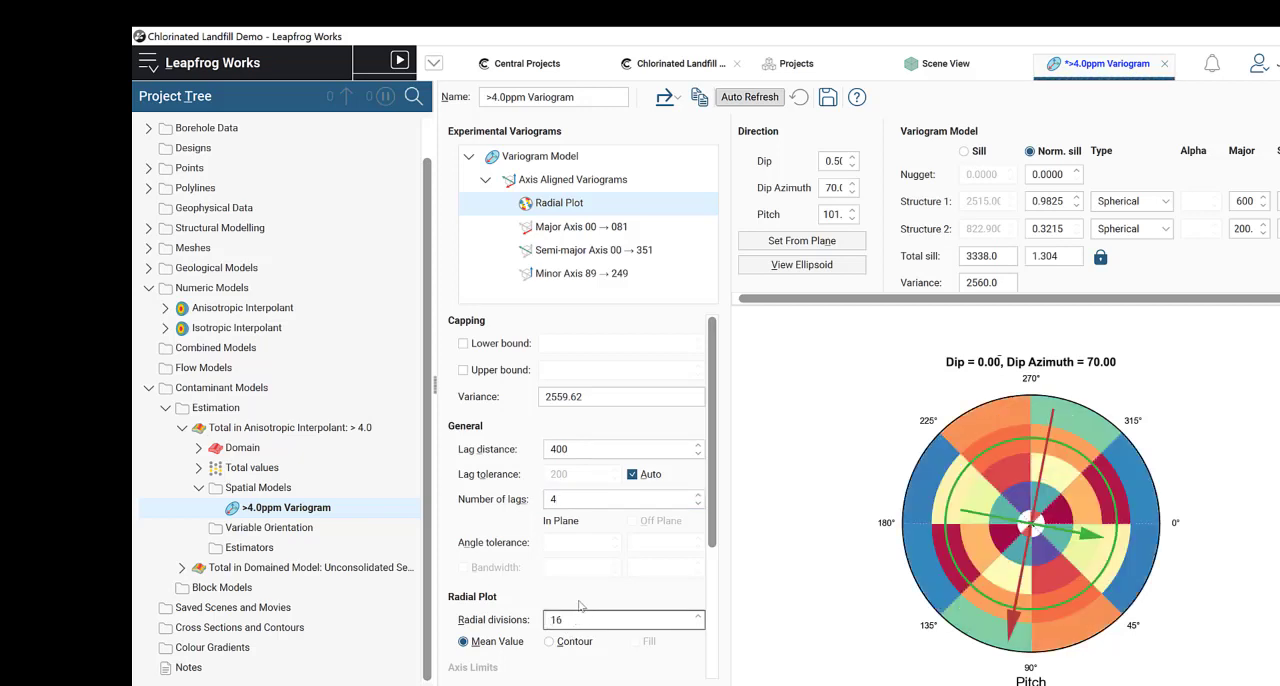
pyautogui.click(614, 457)
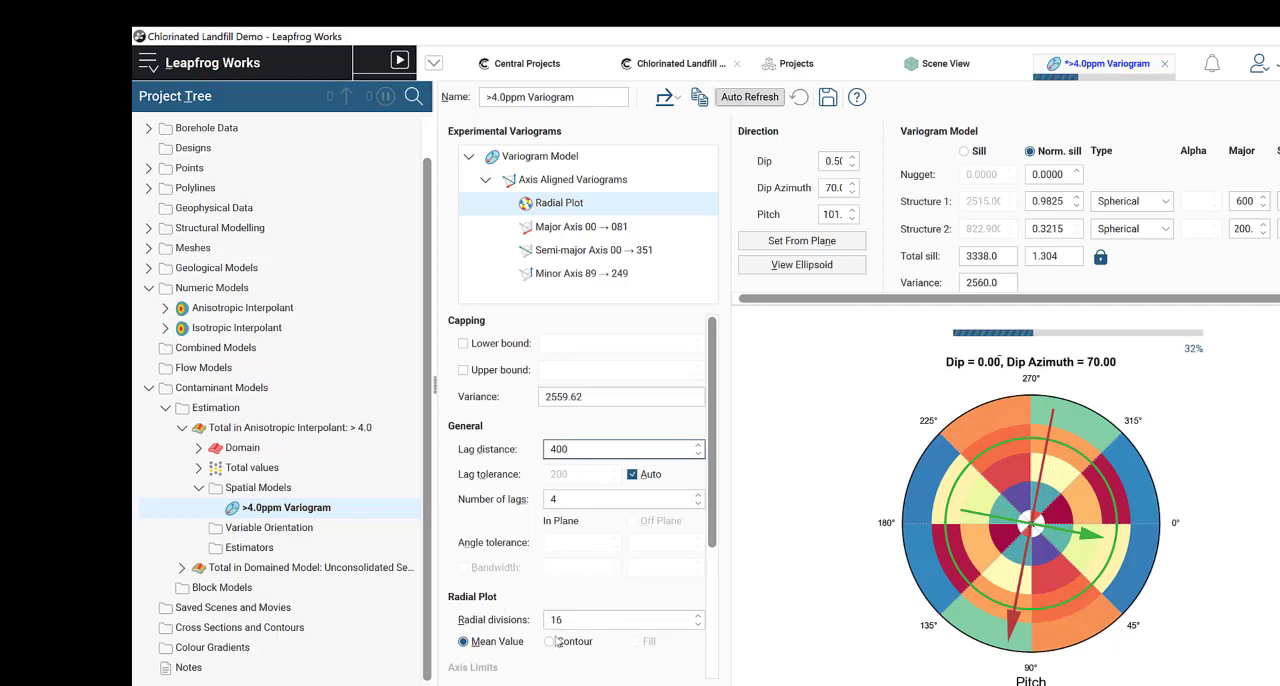
pyautogui.scroll(-1, 552, 646)
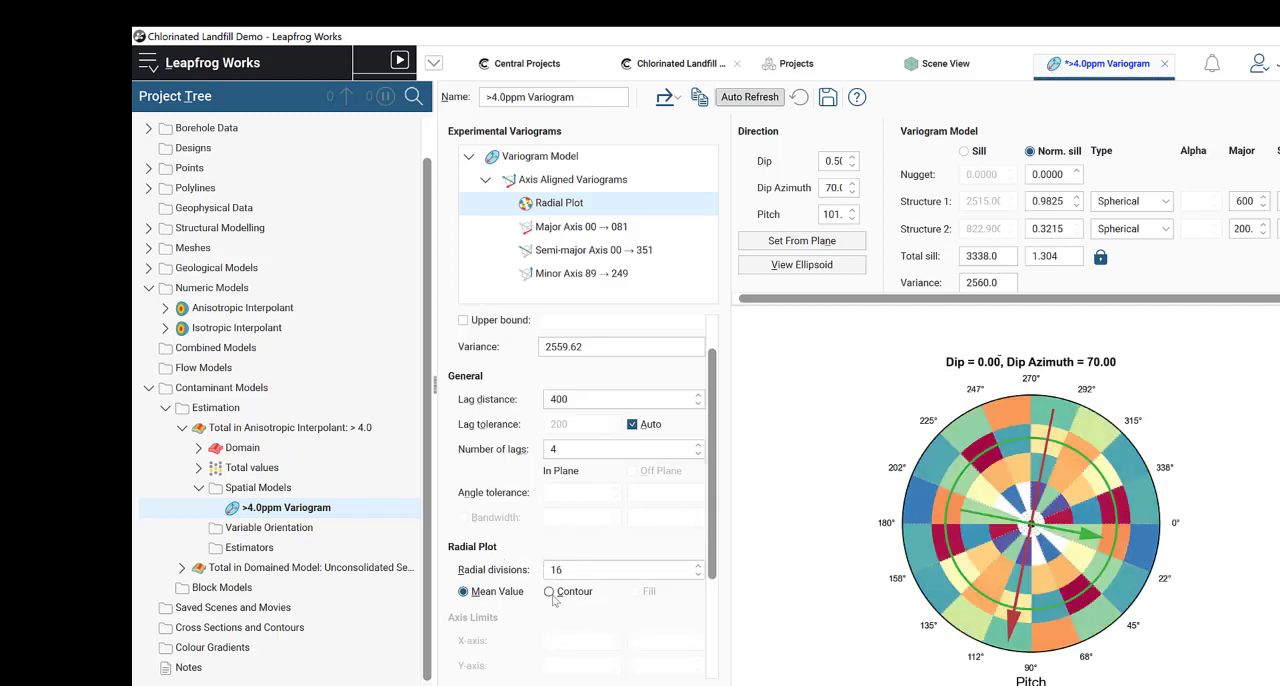
pyautogui.click(550, 592)
pyautogui.click(634, 592)
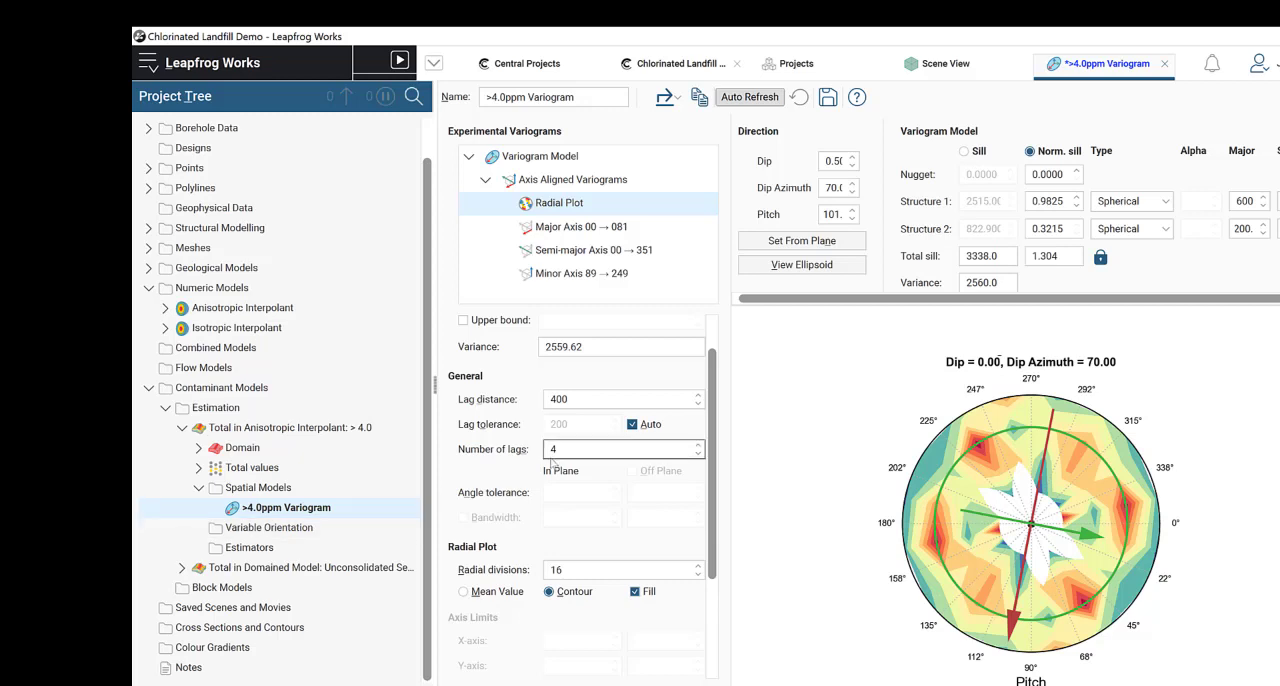
# Step: Save the >4.0ppm Variogram after checking its major axis variogram against the radial plot
pyautogui.click(595, 403)
pyautogui.click(600, 229)
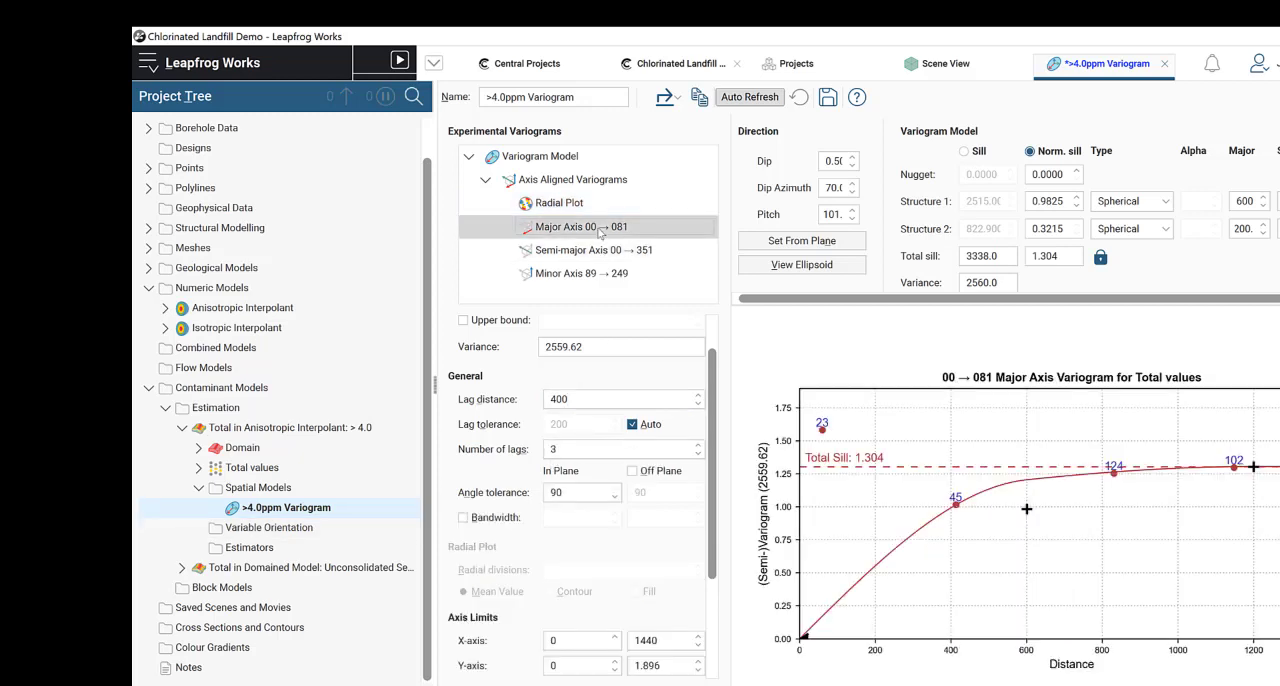
pyautogui.click(609, 209)
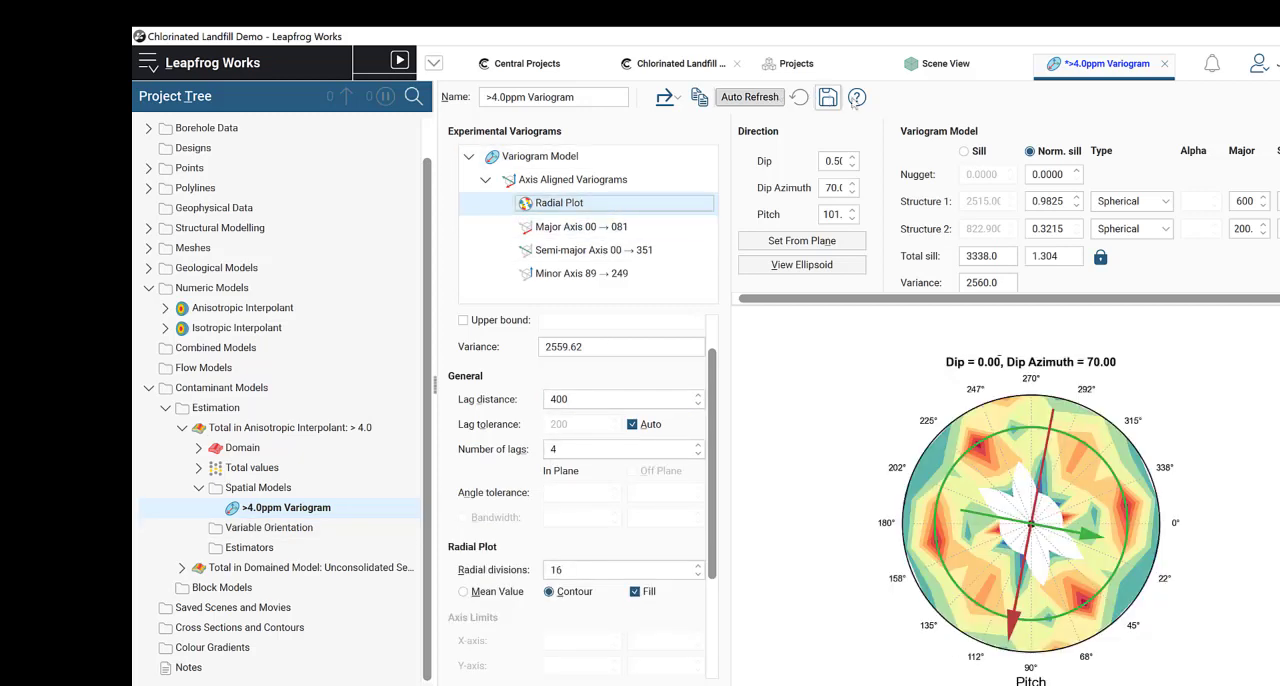
pyautogui.click(829, 98)
pyautogui.click(182, 427)
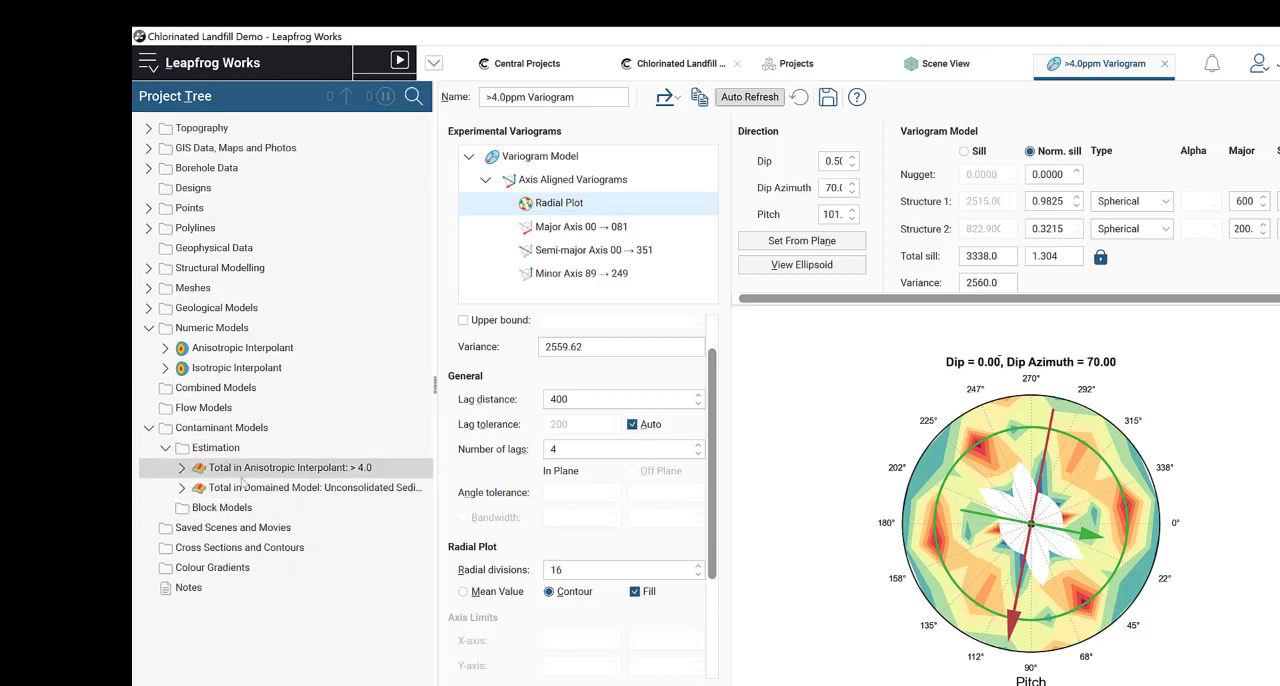
pyautogui.click(182, 467)
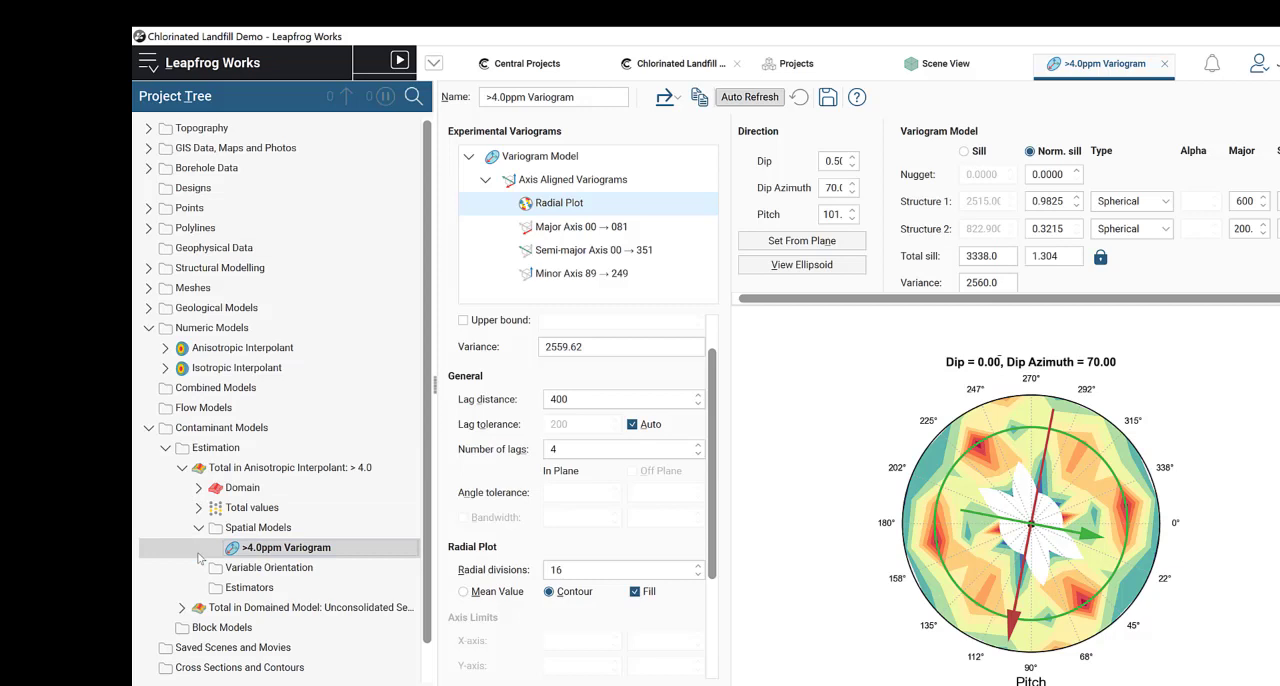
# Step: Create a new kriging estimator under the Total in Domained Model: Unconsolidated Sediments estimation
pyautogui.click(182, 607)
pyautogui.click(182, 467)
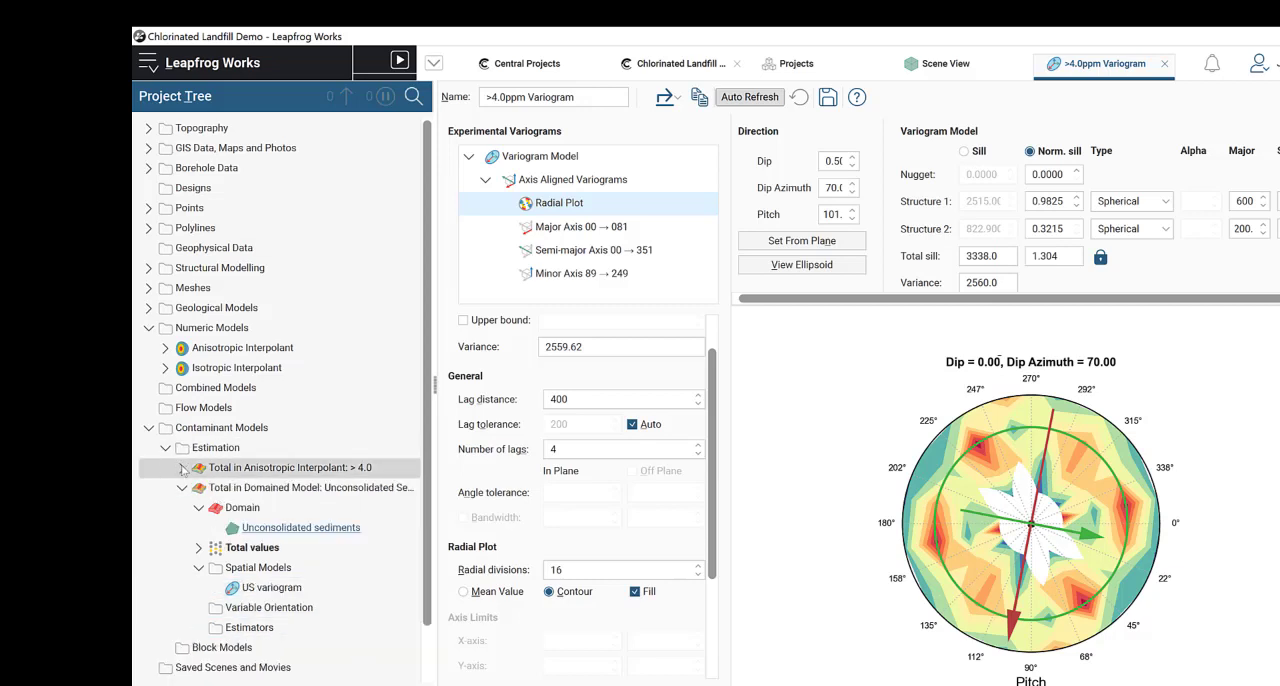
pyautogui.click(182, 487)
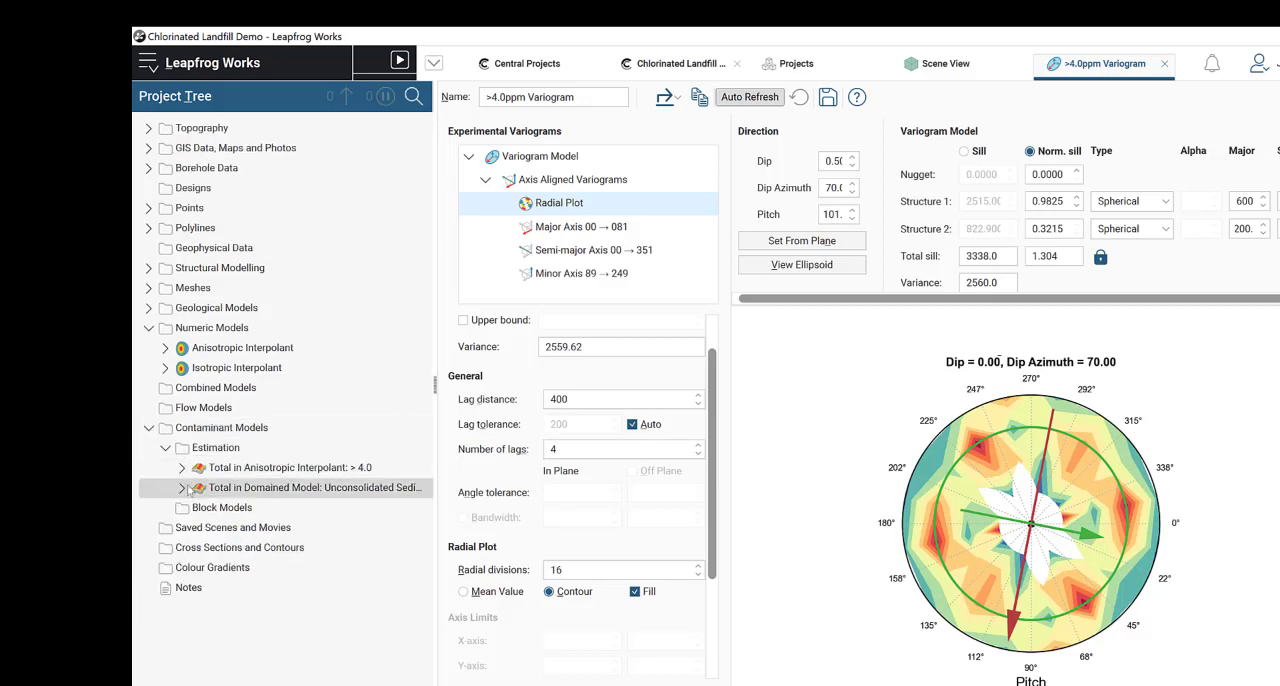
pyautogui.click(182, 487)
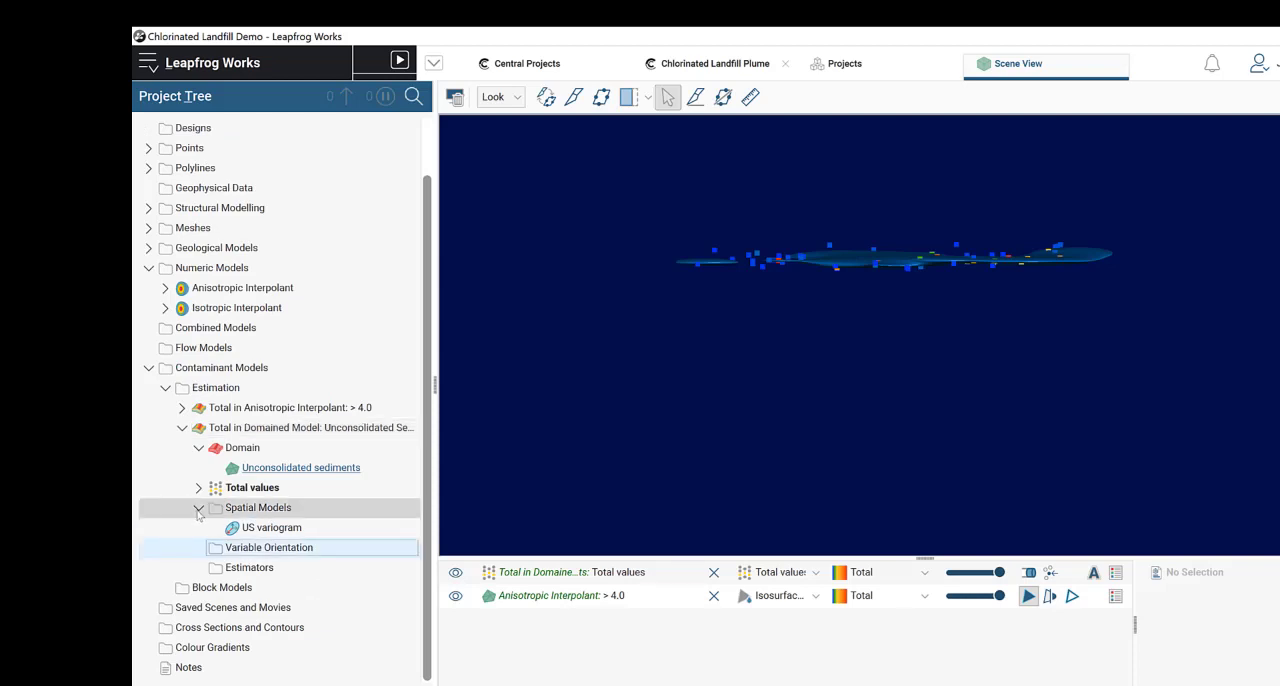
pyautogui.click(198, 509)
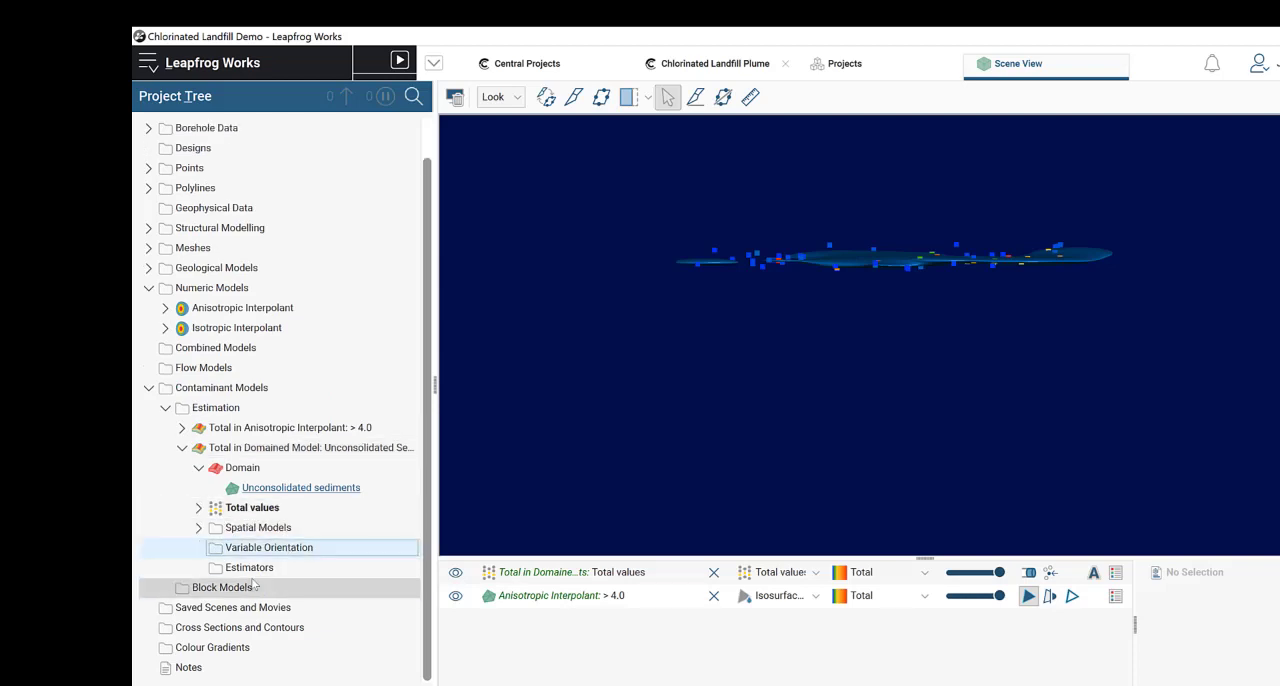
pyautogui.click(260, 569)
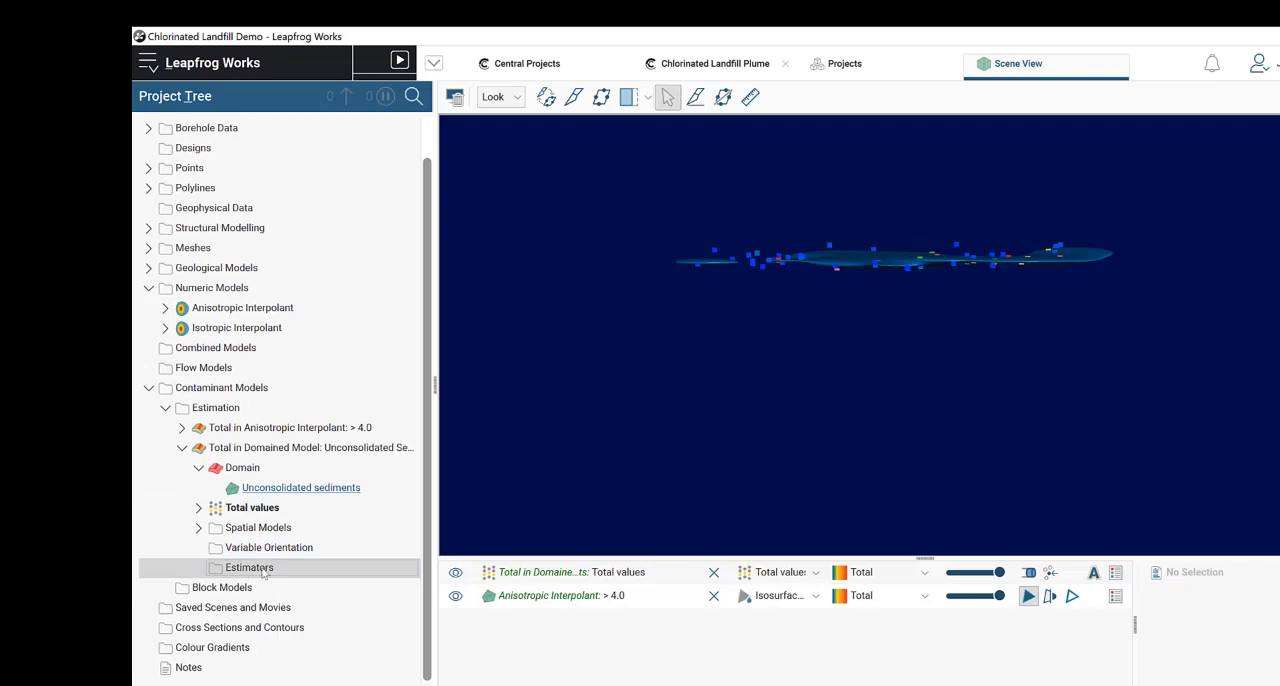
pyautogui.rightClick(262, 571)
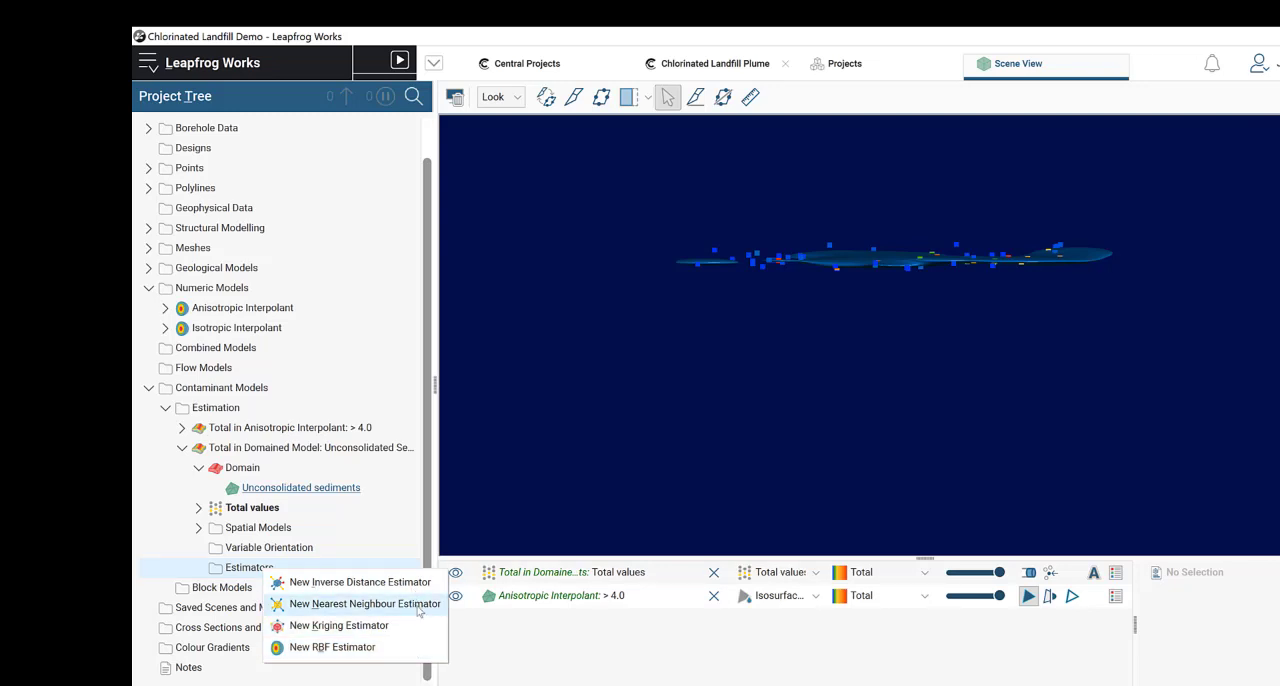
pyautogui.click(361, 626)
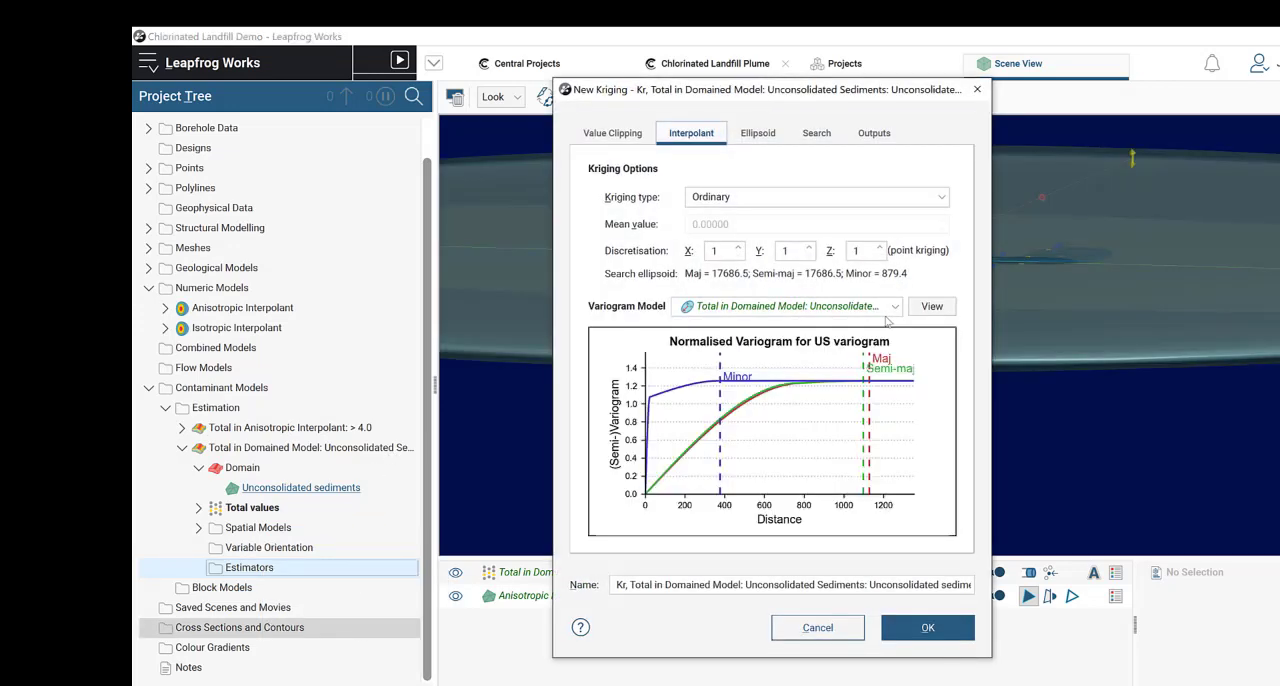
# Step: Use the Unconsolidated Sediments estimation's US variogram as the kriging estimator's variogram model
pyautogui.click(887, 311)
pyautogui.click(887, 311)
pyautogui.click(887, 311)
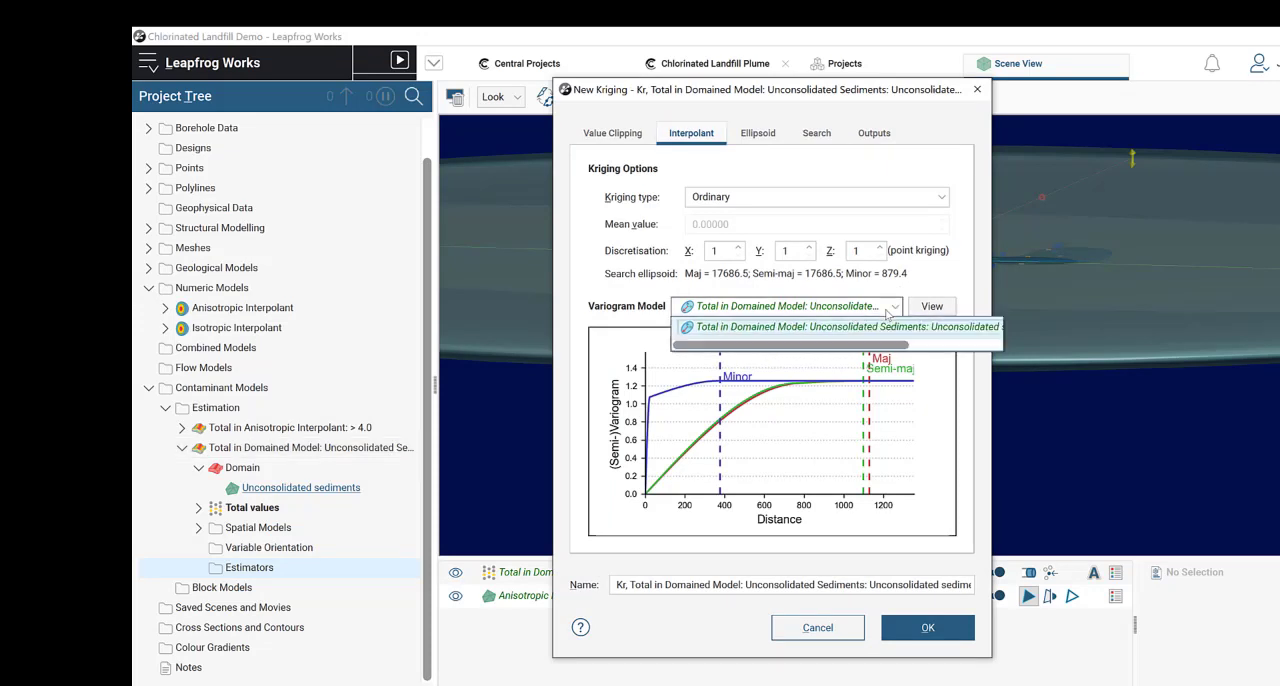
pyautogui.click(887, 311)
pyautogui.click(796, 307)
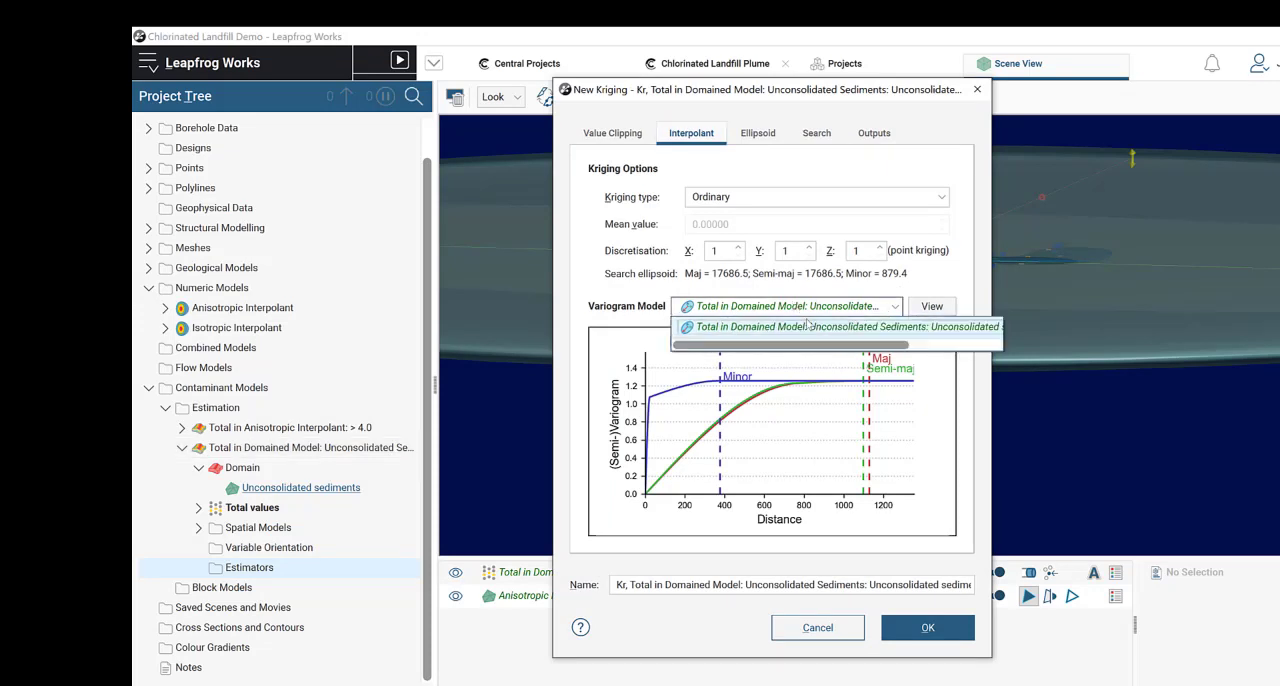
pyautogui.click(875, 328)
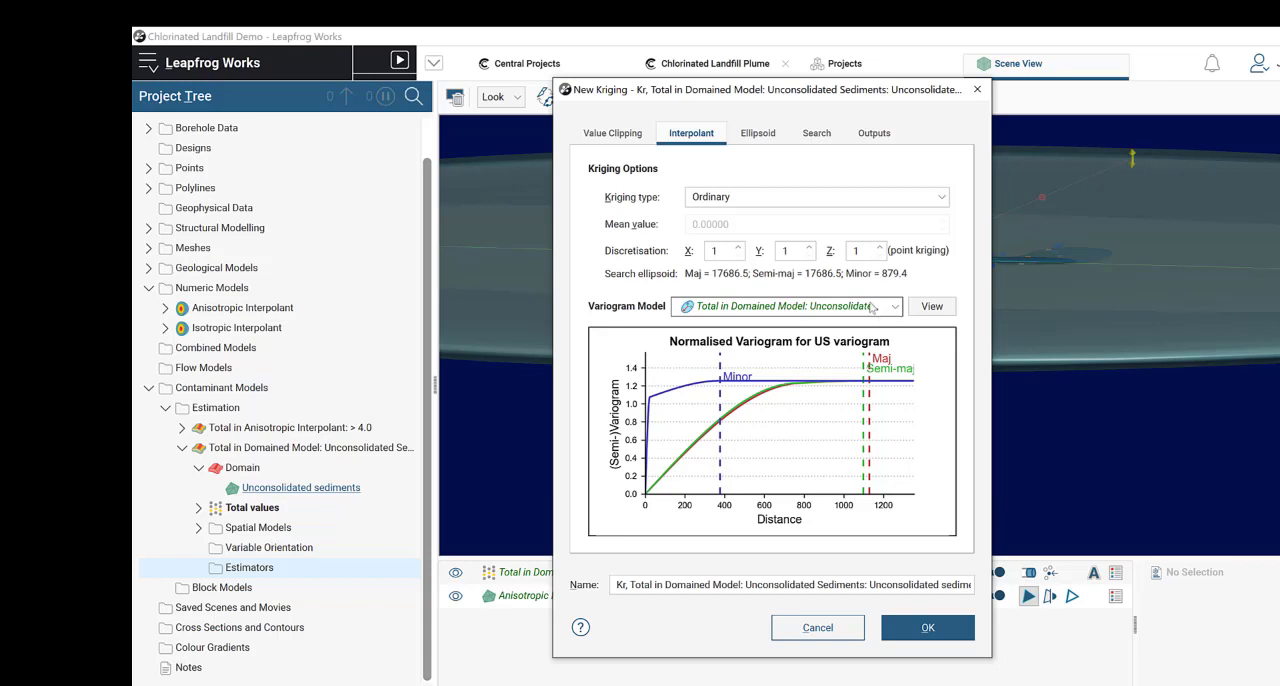
# Step: Inspect the estimator's default search ellipsoid around the Total values in the 3D scene
pyautogui.scroll(-5, 1118, 328)
pyautogui.click(1067, 402)
pyautogui.moveTo(1067, 422)
pyautogui.mouseDown()
pyautogui.moveTo(1072, 288)
pyautogui.moveTo(1070, 405)
pyautogui.mouseUp()
pyautogui.click(870, 95)
pyautogui.moveTo(457, 113); pyautogui.dragTo(429, 117)
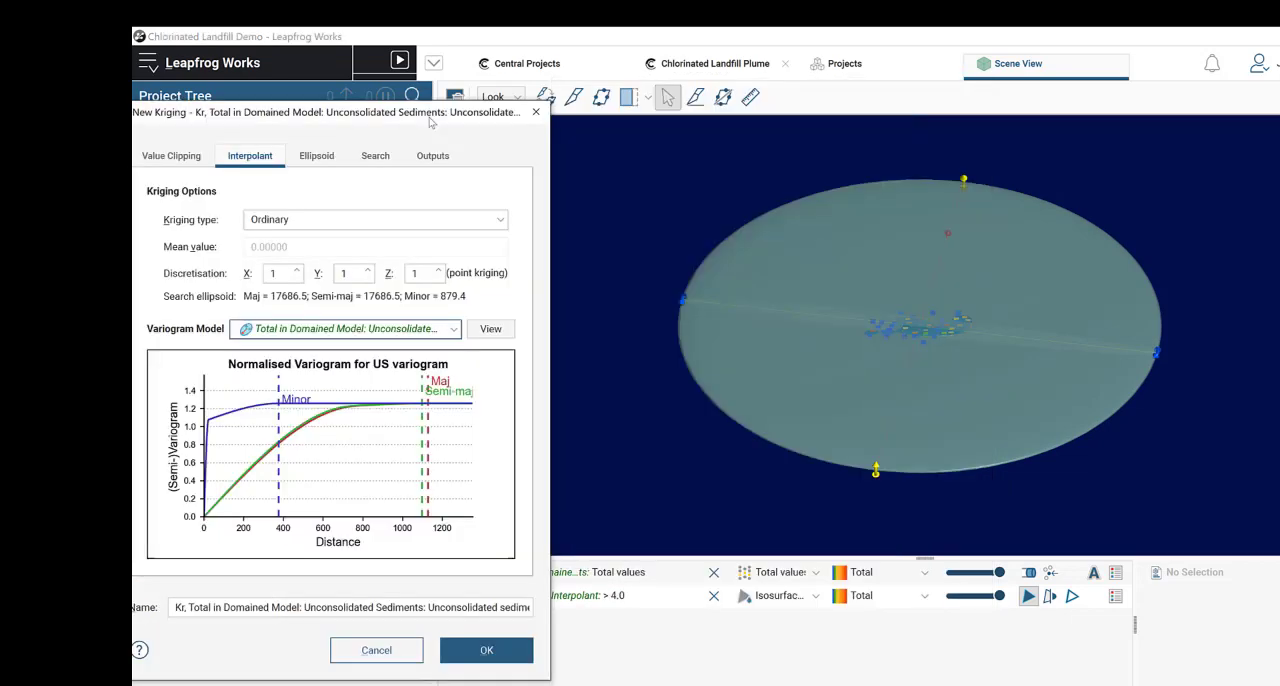
pyautogui.moveTo(896, 326); pyautogui.dragTo(800, 392)
pyautogui.moveTo(424, 115); pyautogui.dragTo(890, 106)
# Step: Set the kriging type to Simple with a mean value of 0.001
pyautogui.click(808, 215)
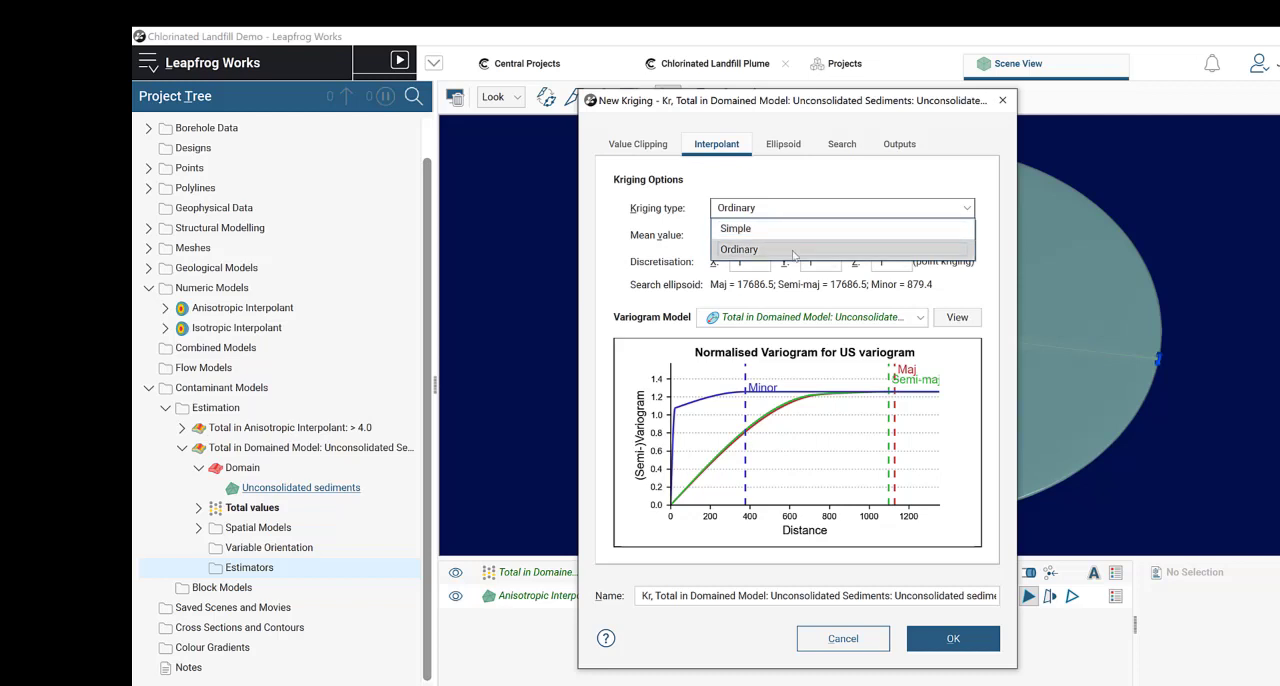
pyautogui.click(795, 251)
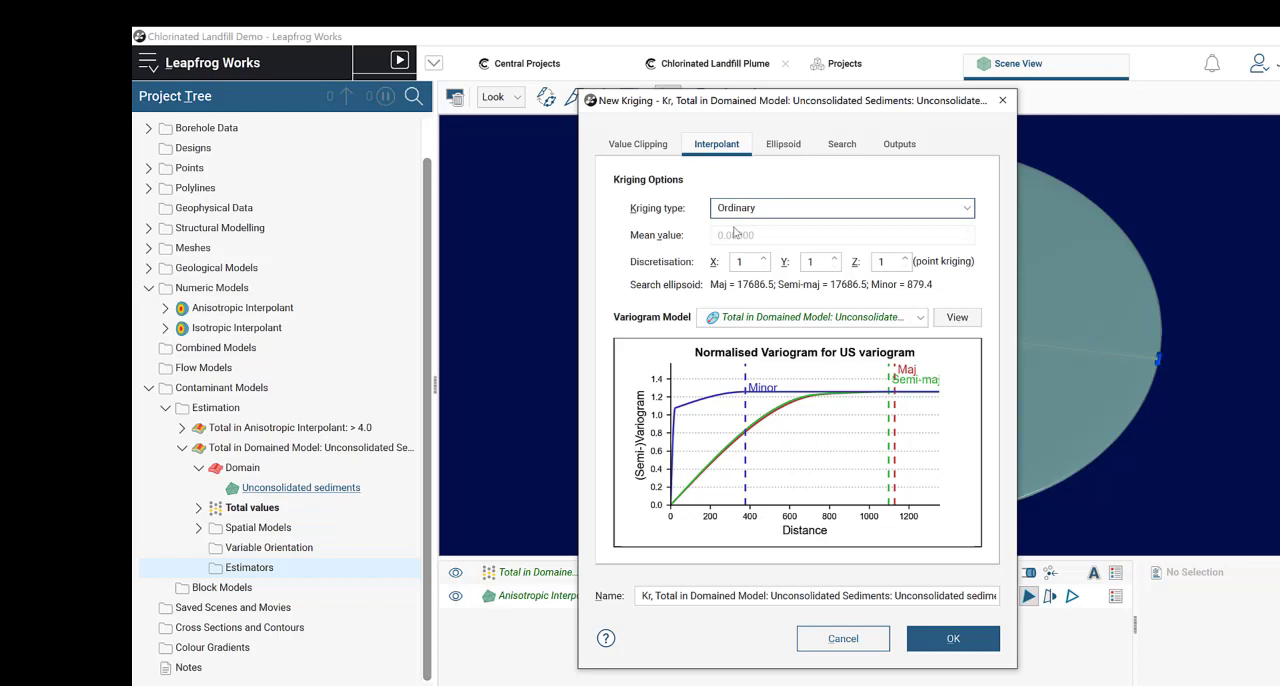
pyautogui.click(763, 209)
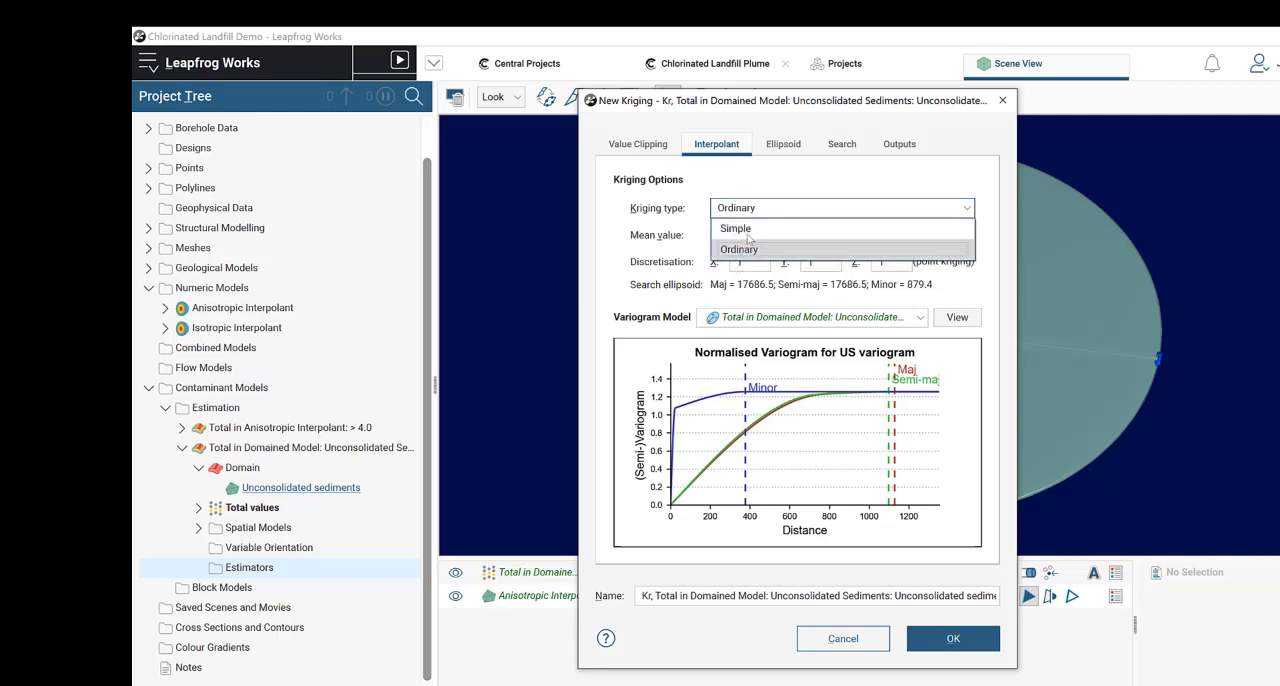
pyautogui.click(750, 230)
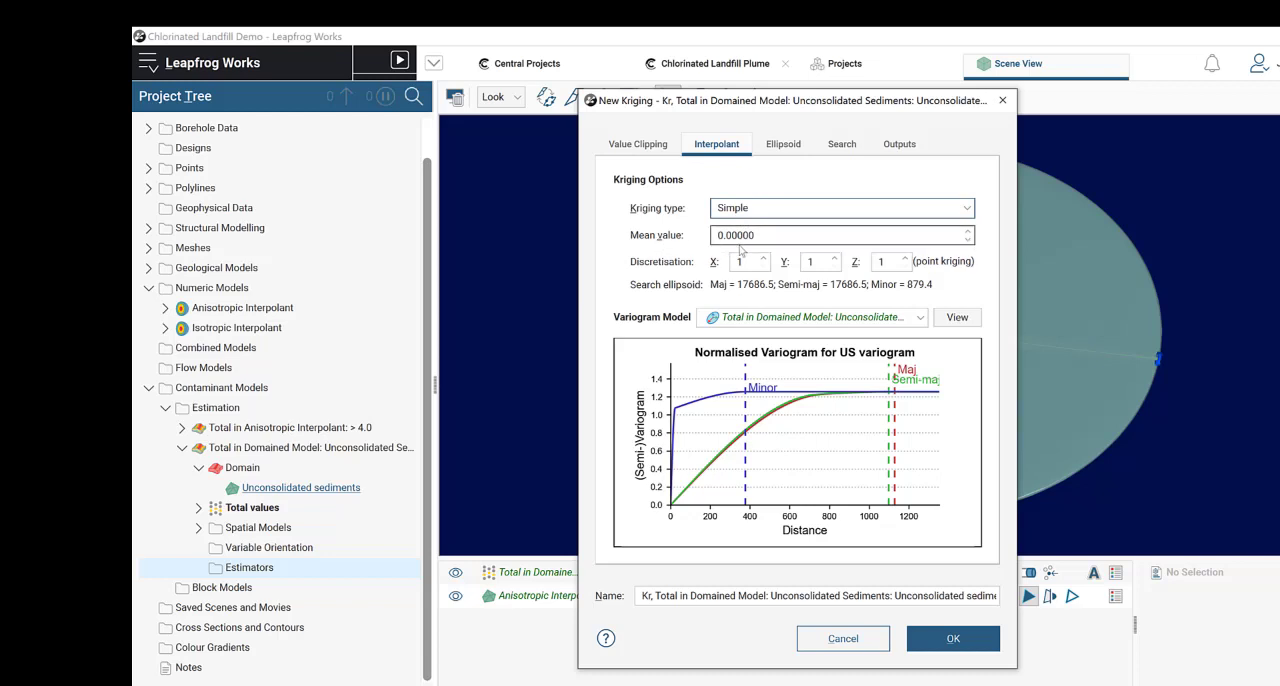
pyautogui.moveTo(776, 235); pyautogui.dragTo(706, 240)
pyautogui.click(760, 238)
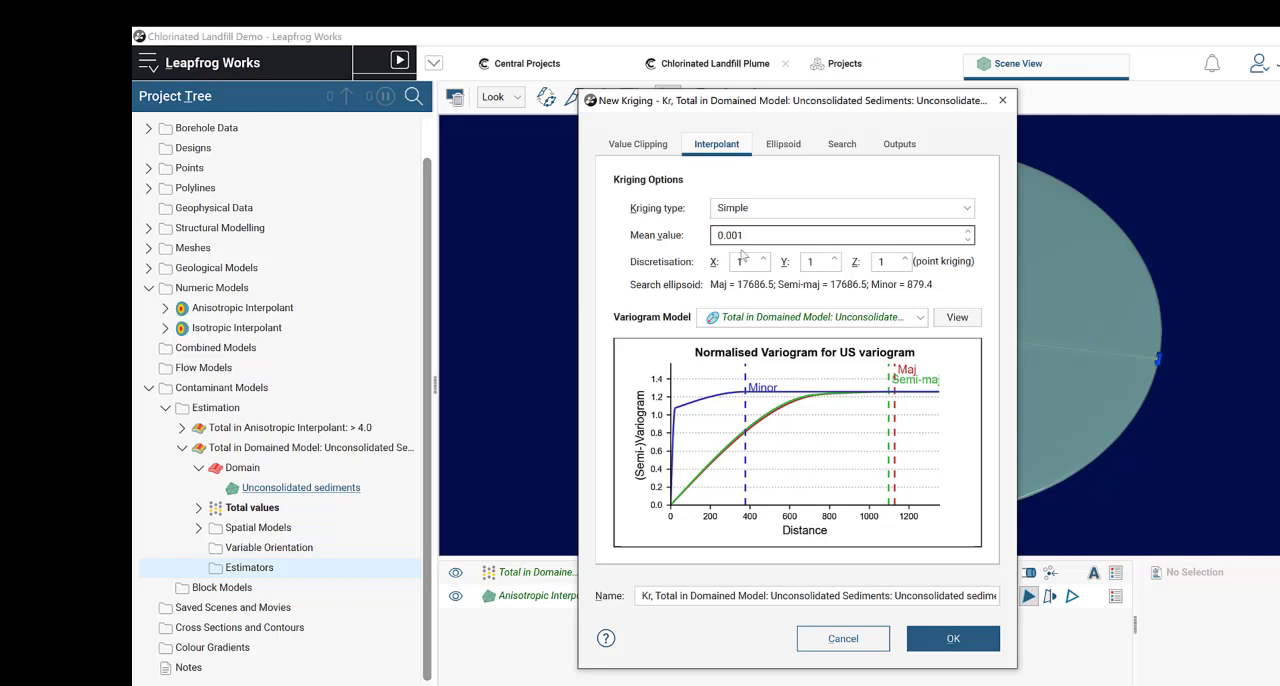
pyautogui.click(778, 212)
# Step: Review the kriging estimator's ellipsoid definition and its search sample settings
pyautogui.click(783, 144)
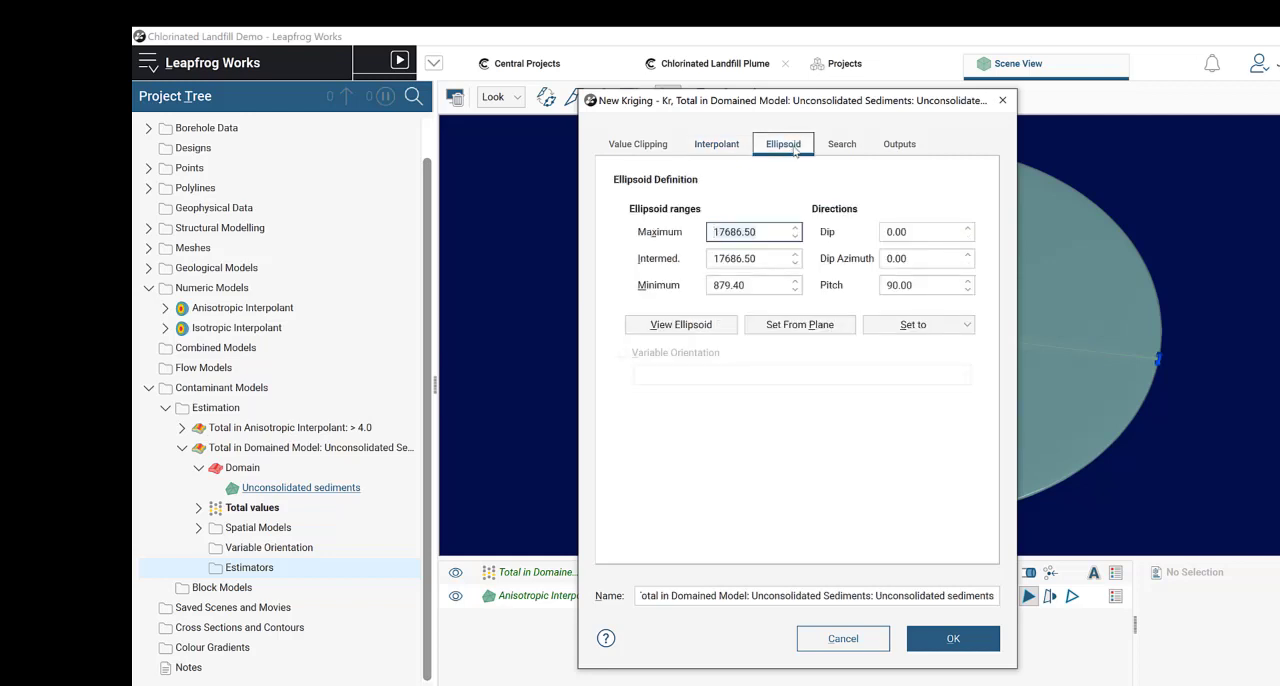
pyautogui.click(838, 146)
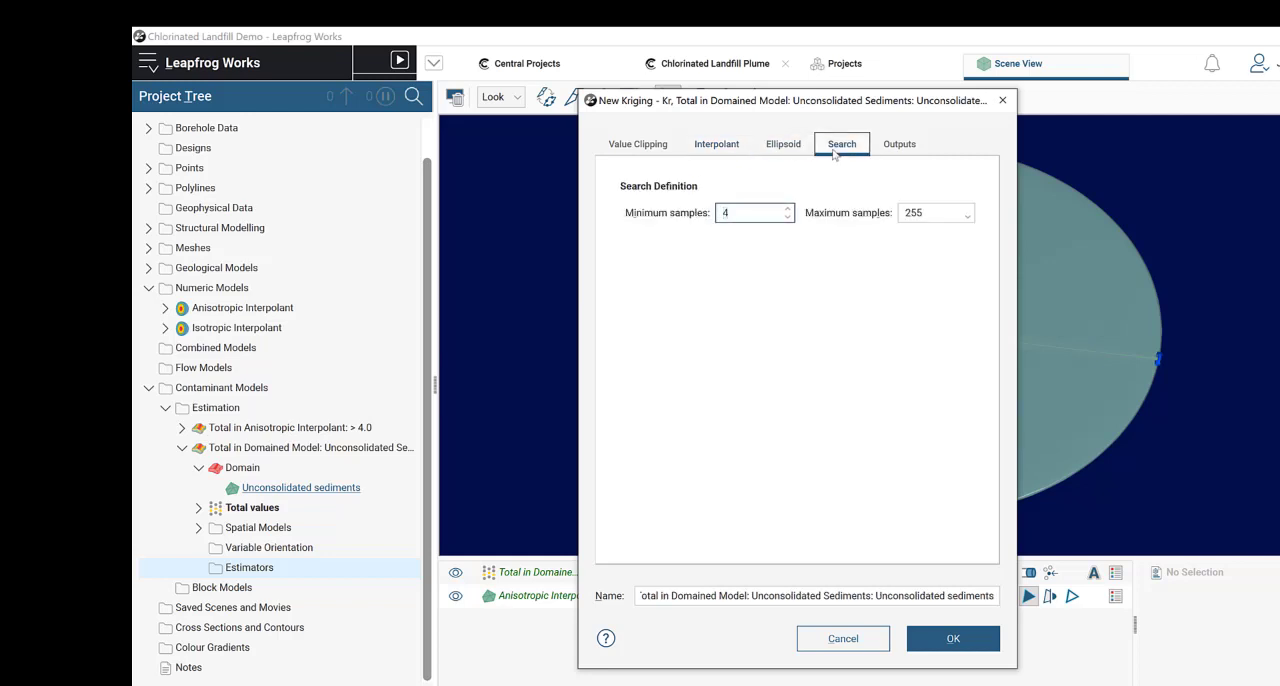
pyautogui.click(783, 146)
pyautogui.click(728, 148)
pyautogui.click(776, 148)
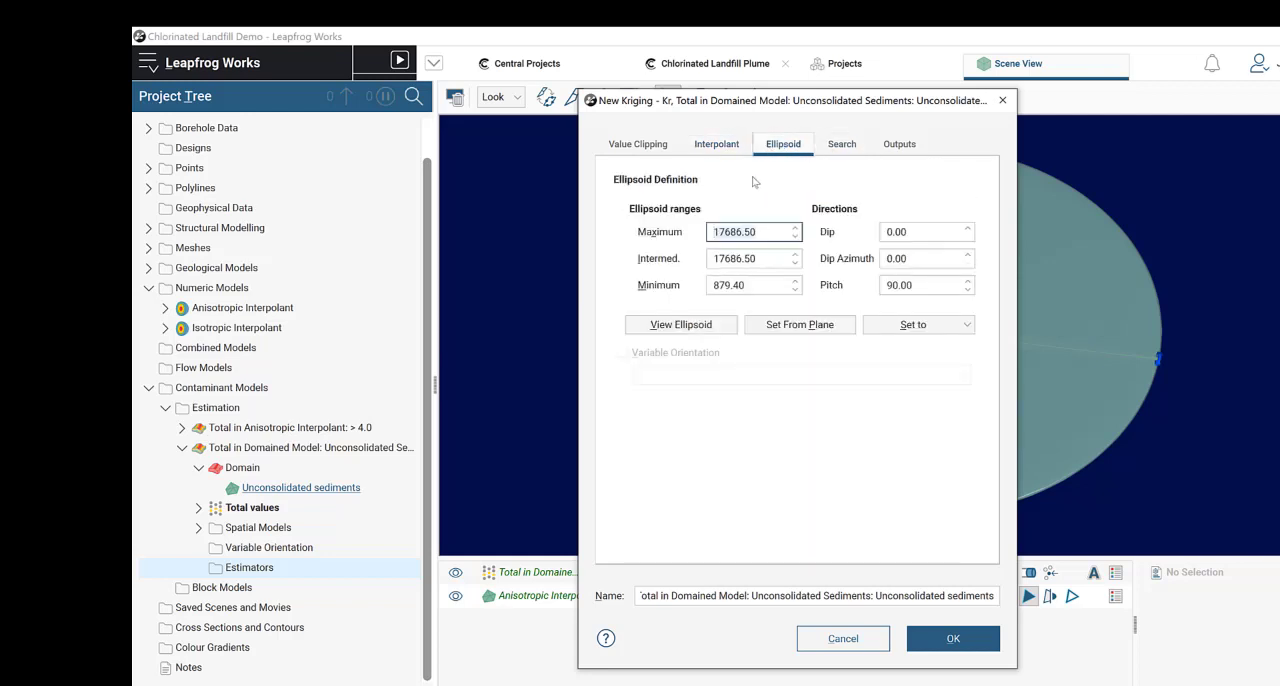
# Step: Compare the default search ellipsoid's extent with the Total values and the > 4.0 isosurface in plan view
pyautogui.moveTo(822, 92); pyautogui.dragTo(529, 96)
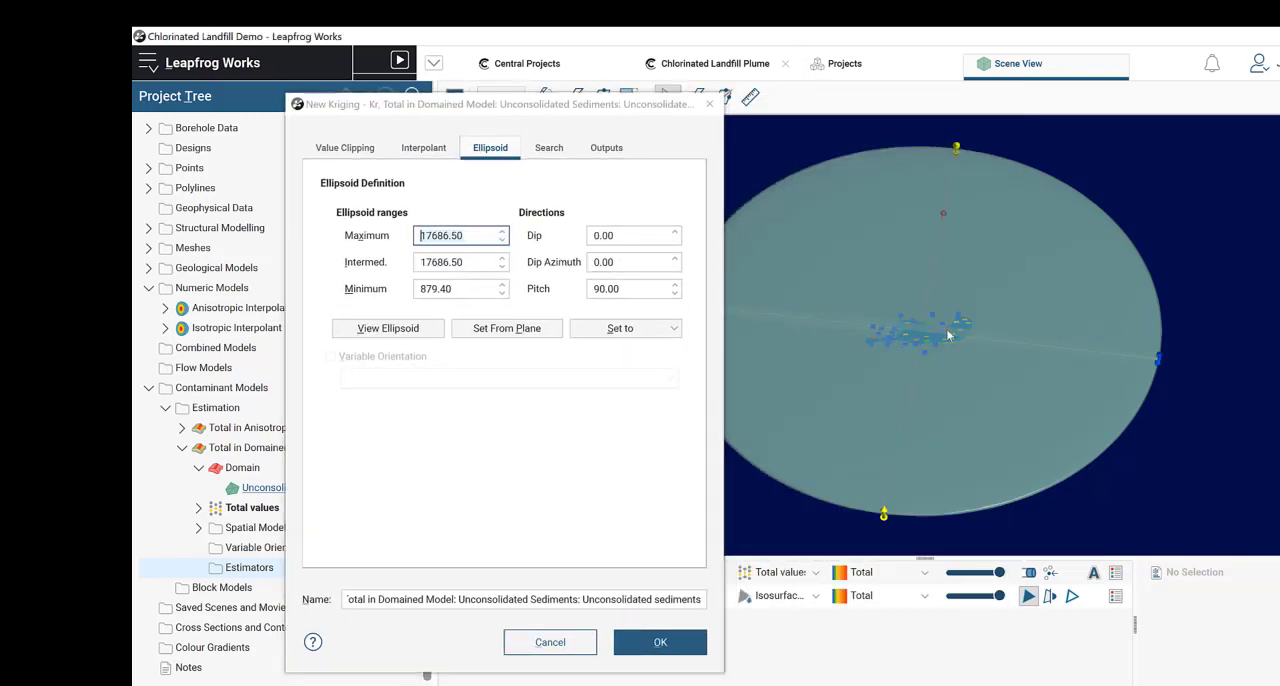
pyautogui.moveTo(946, 329); pyautogui.dragTo(1027, 385)
pyautogui.press('d')
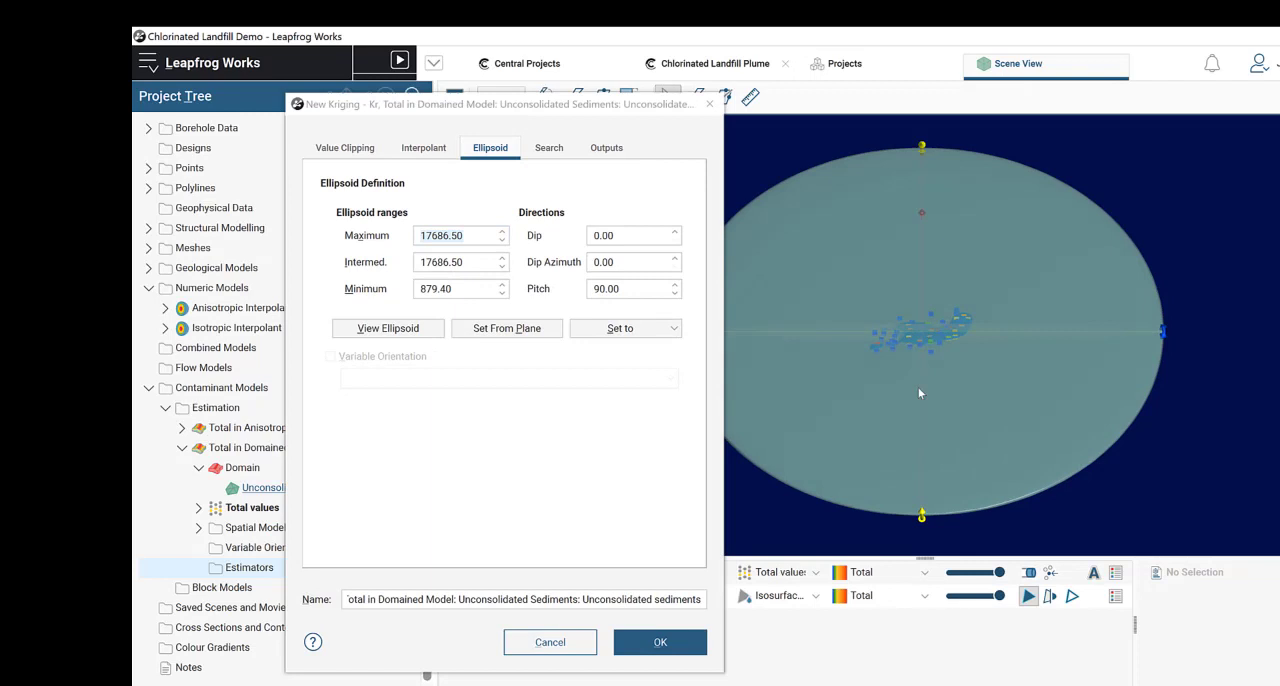
pyautogui.click(431, 148)
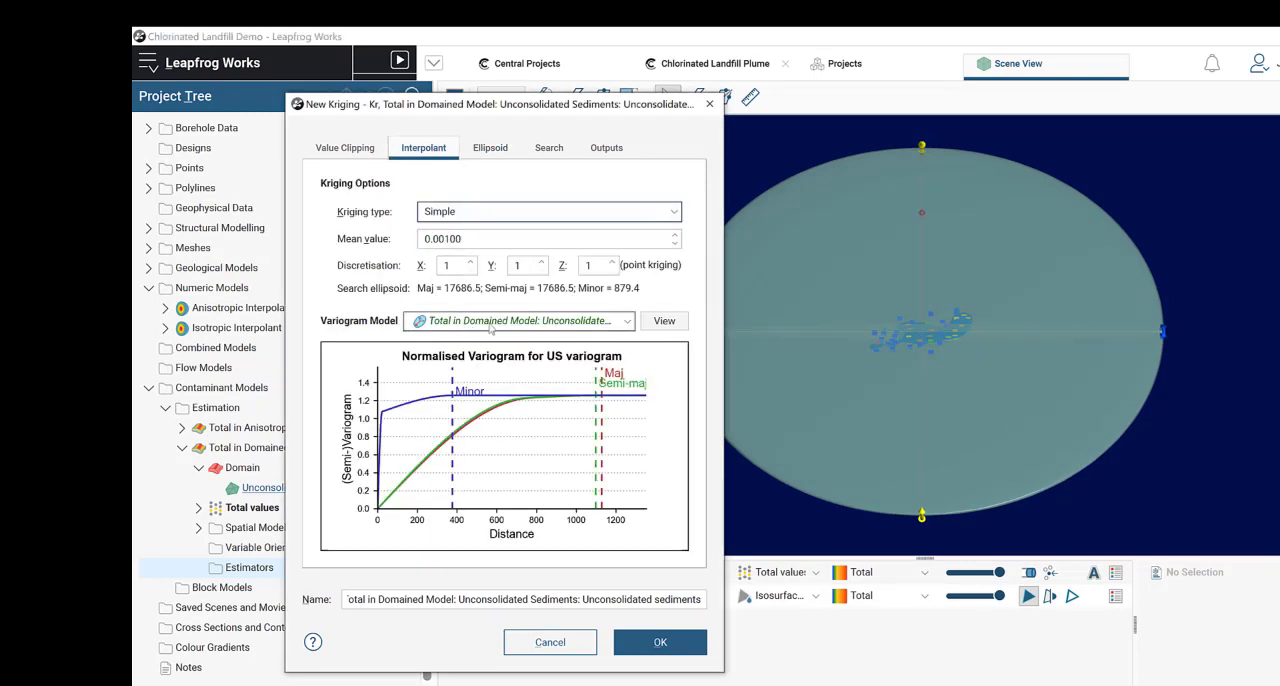
pyautogui.click(492, 149)
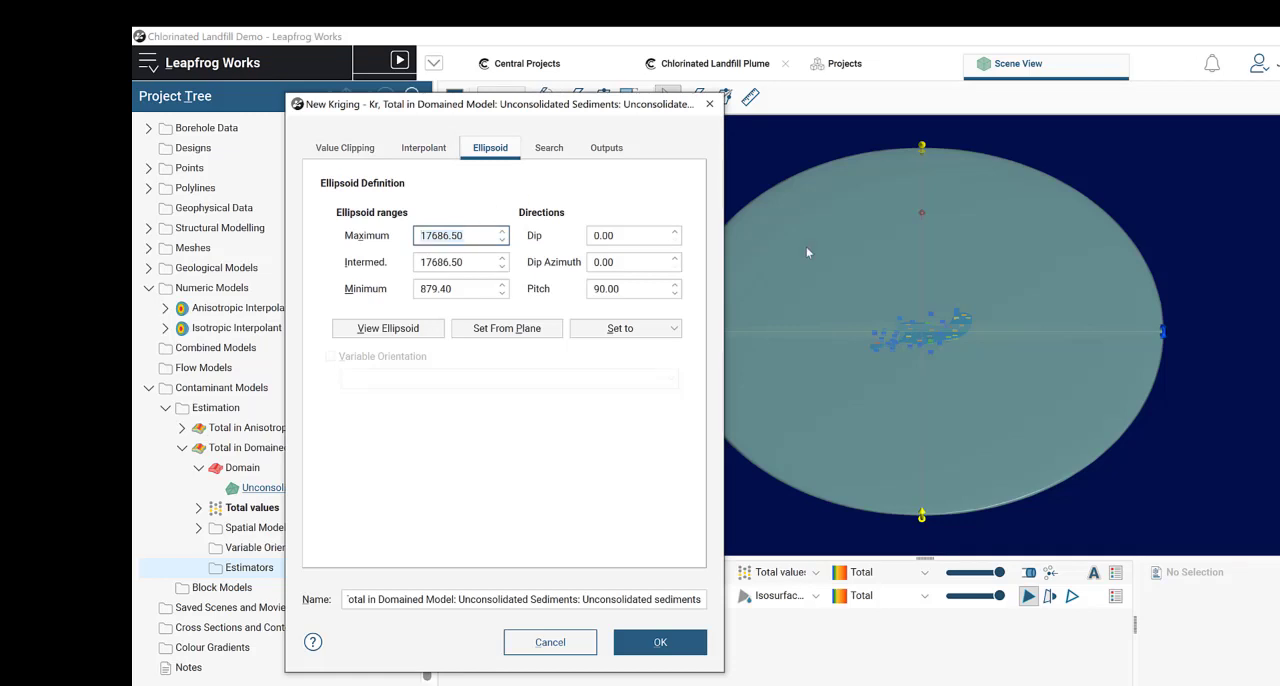
pyautogui.click(907, 399)
pyautogui.press('d')
pyautogui.scroll(5, 918, 350)
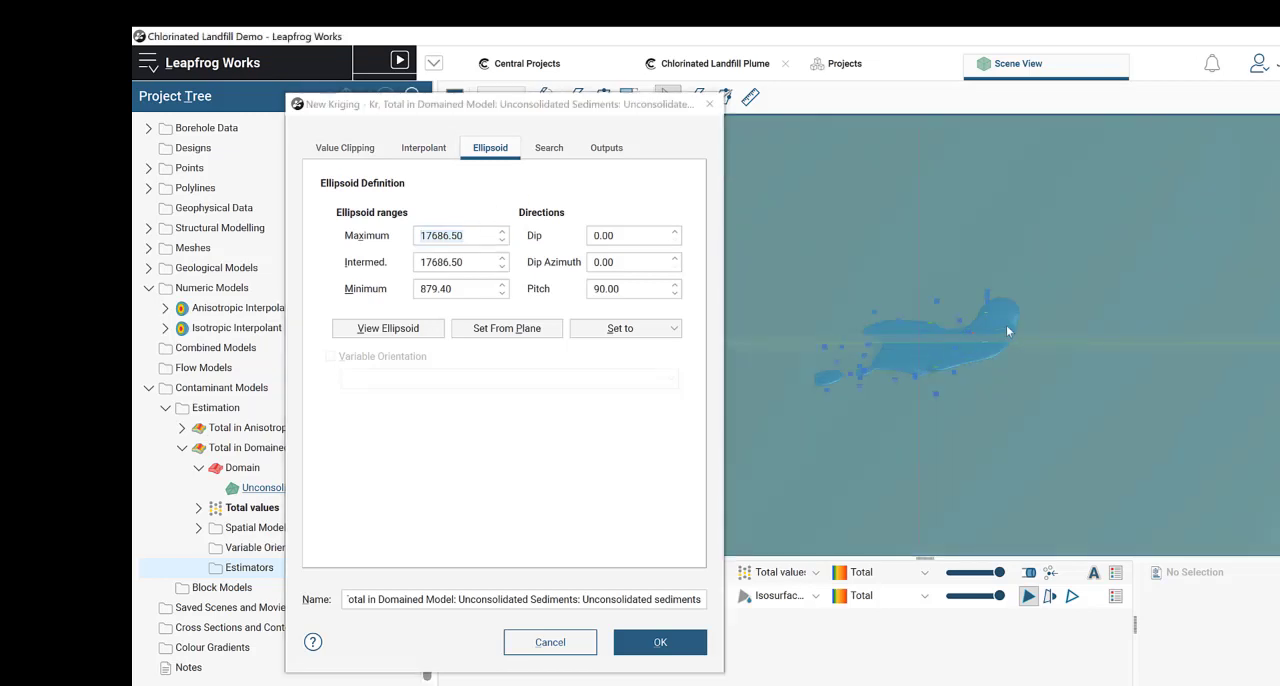
pyautogui.moveTo(994, 353); pyautogui.dragTo(993, 366)
pyautogui.scroll(-5, 990, 365)
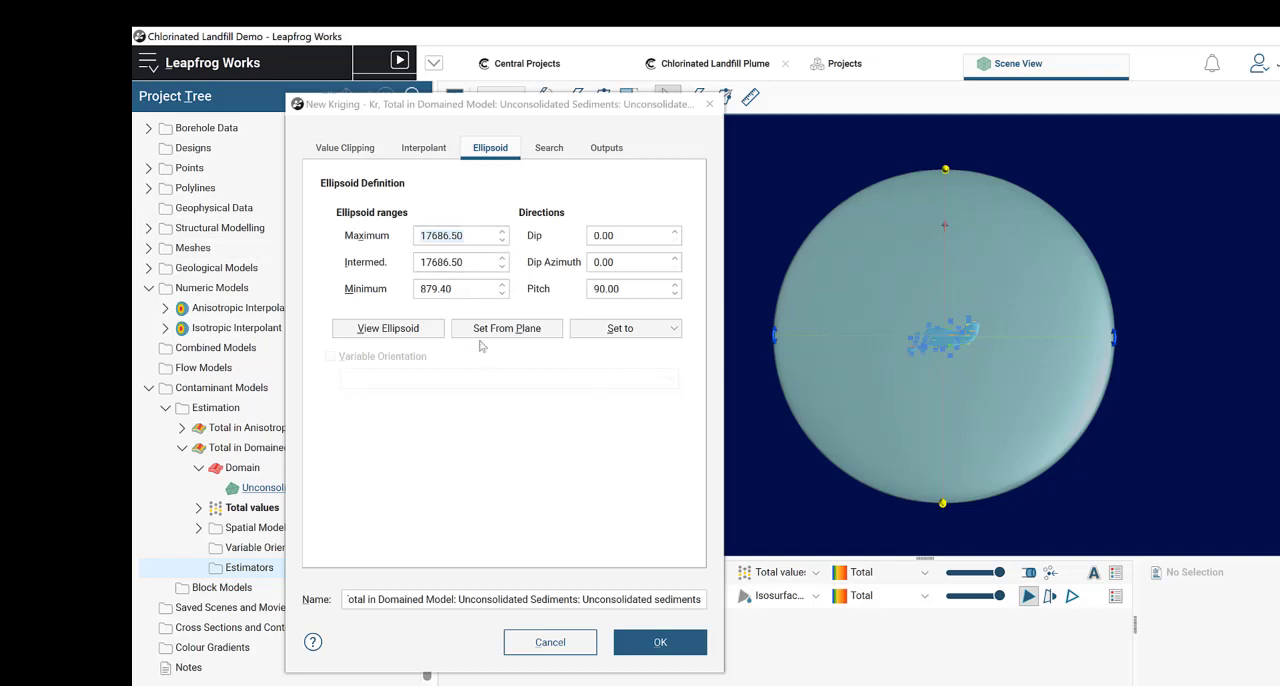
# Step: Set the search ellipsoid's ranges and directions from the US variogram and view it in the scene
pyautogui.click(622, 334)
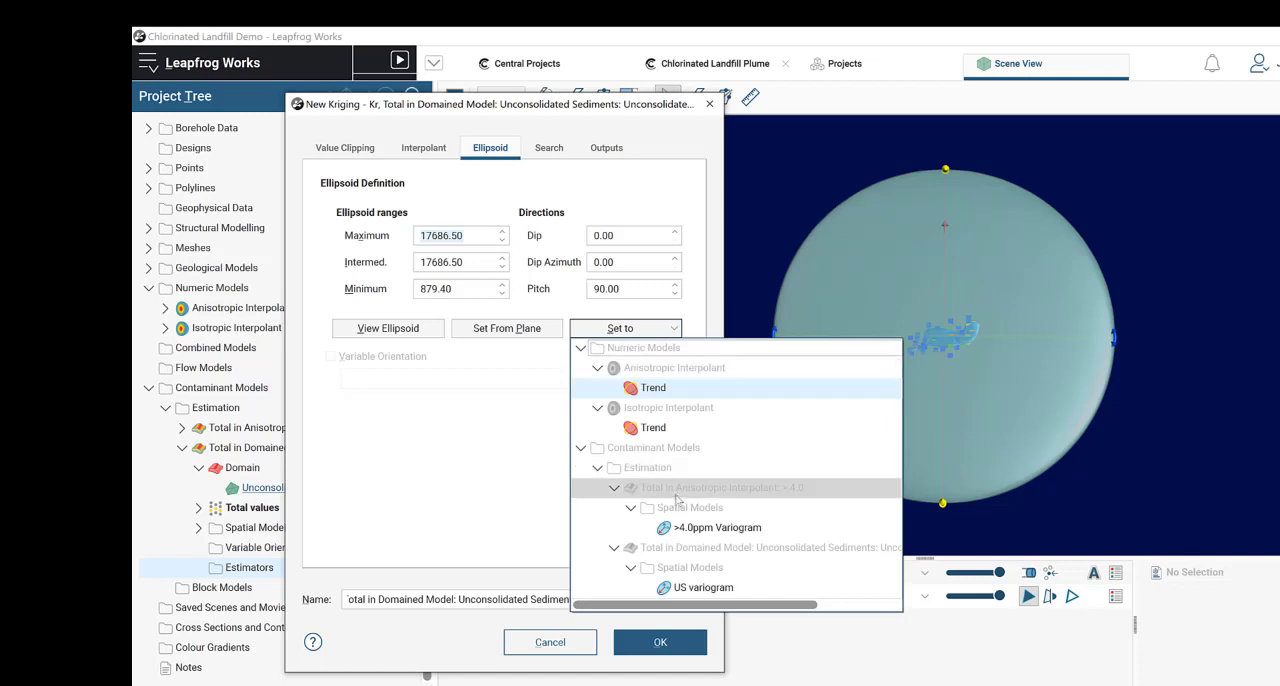
pyautogui.click(722, 587)
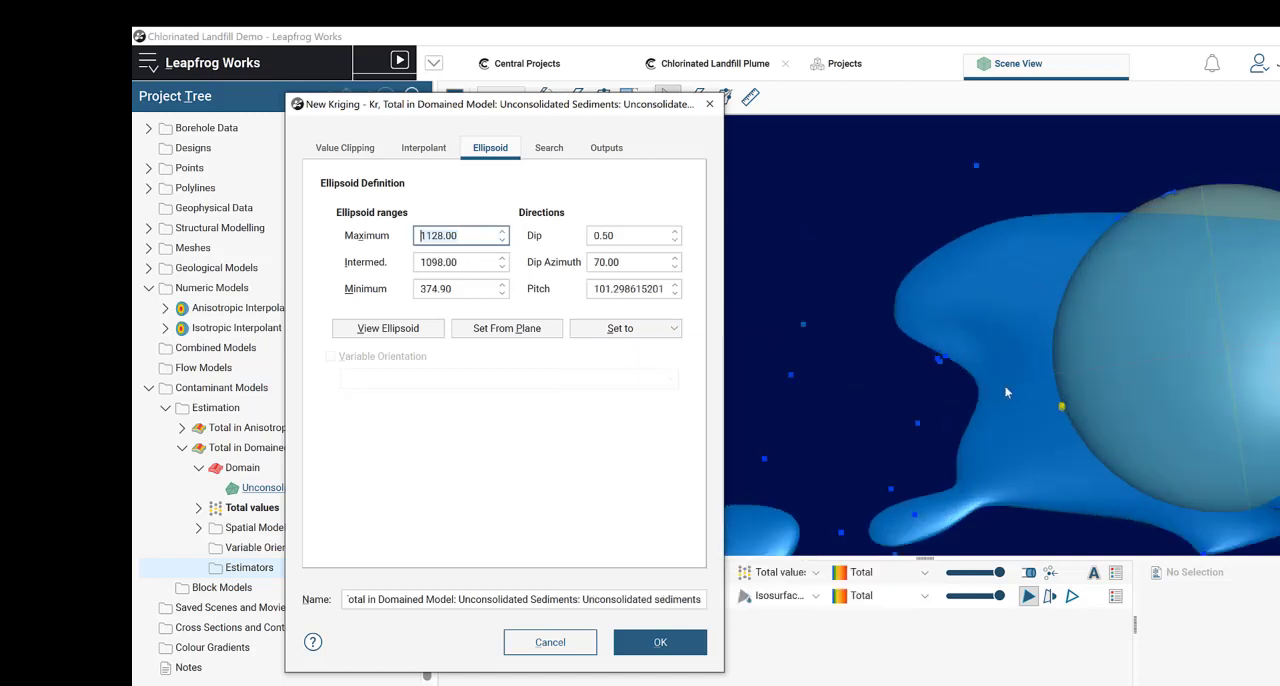
pyautogui.moveTo(1099, 287); pyautogui.dragTo(1097, 430)
# Step: Set the search ellipsoid's maximum and intermediate ranges to 2000 and its minimum range to 600
pyautogui.moveTo(477, 240); pyautogui.dragTo(394, 240)
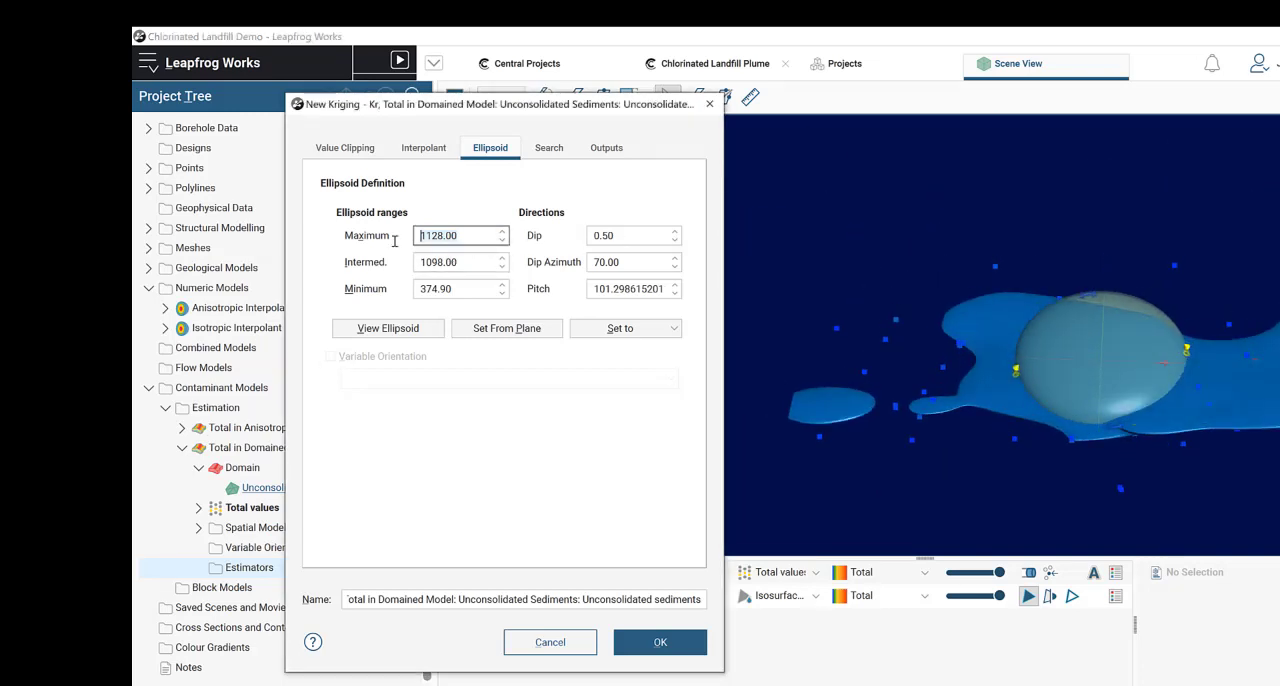
pyautogui.write('20')
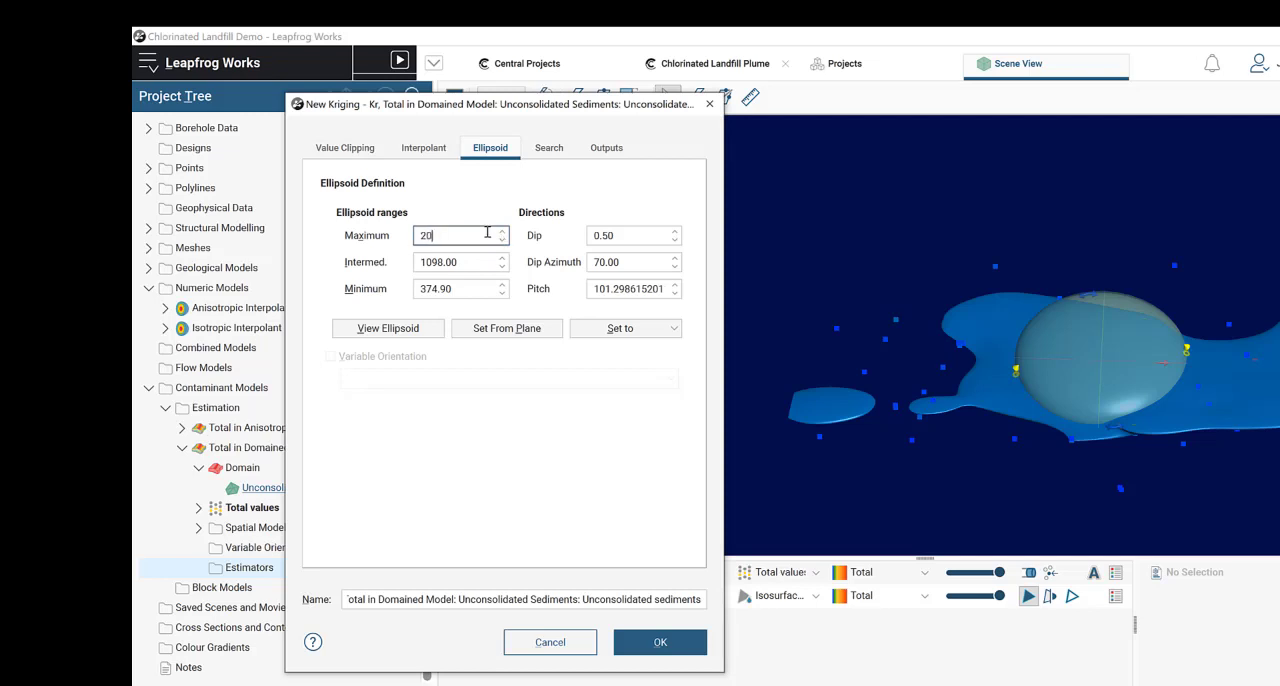
pyautogui.write('00')
pyautogui.moveTo(470, 262); pyautogui.dragTo(405, 262)
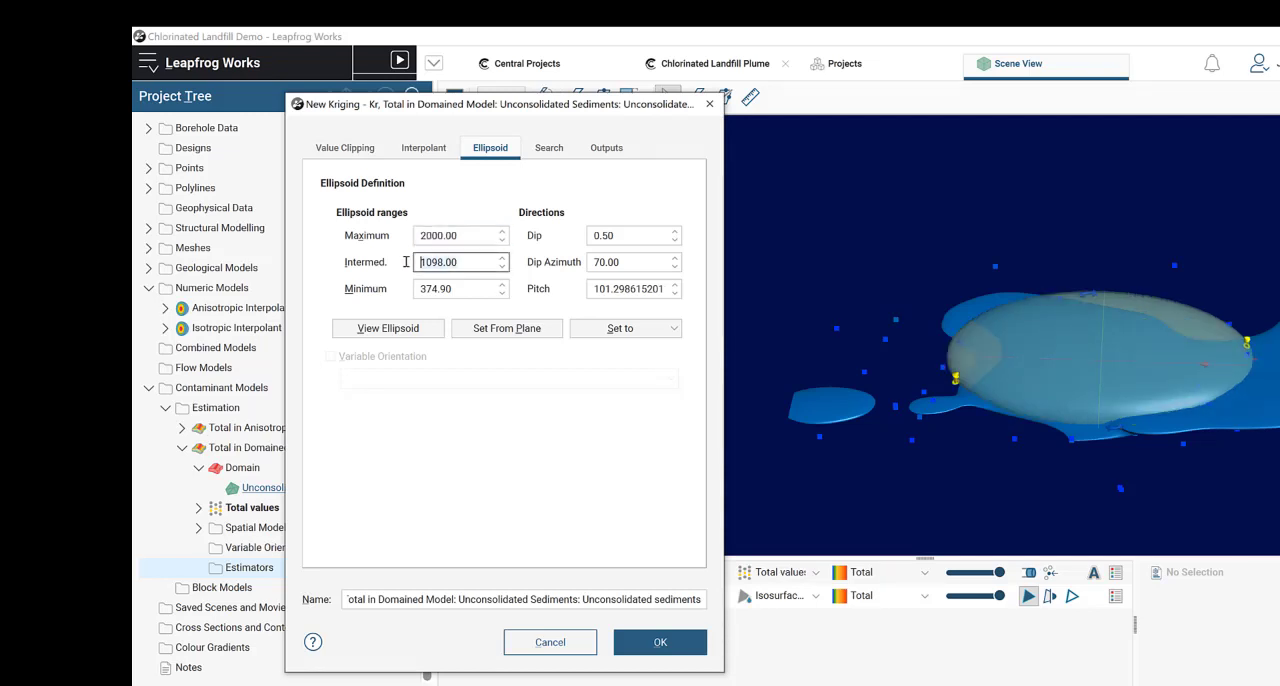
pyautogui.write('2000')
pyautogui.click(465, 289)
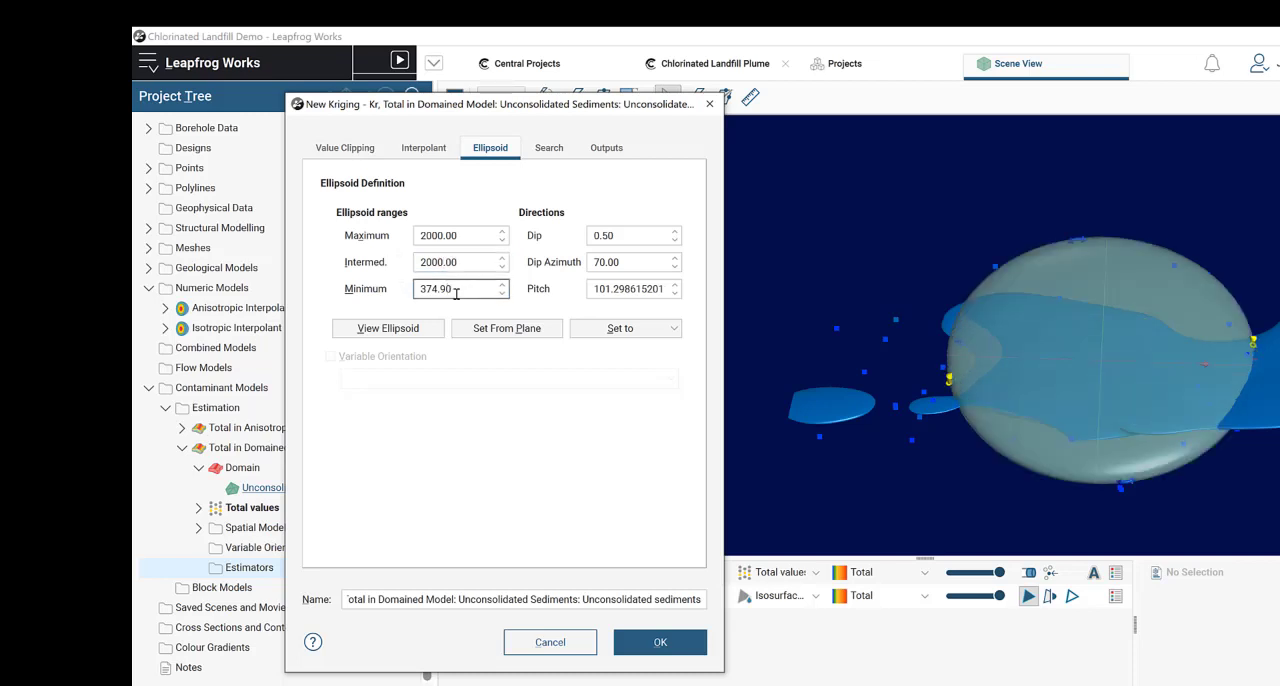
pyautogui.moveTo(473, 289); pyautogui.dragTo(362, 290)
pyautogui.write('600')
pyautogui.click(445, 262)
pyautogui.click(482, 264)
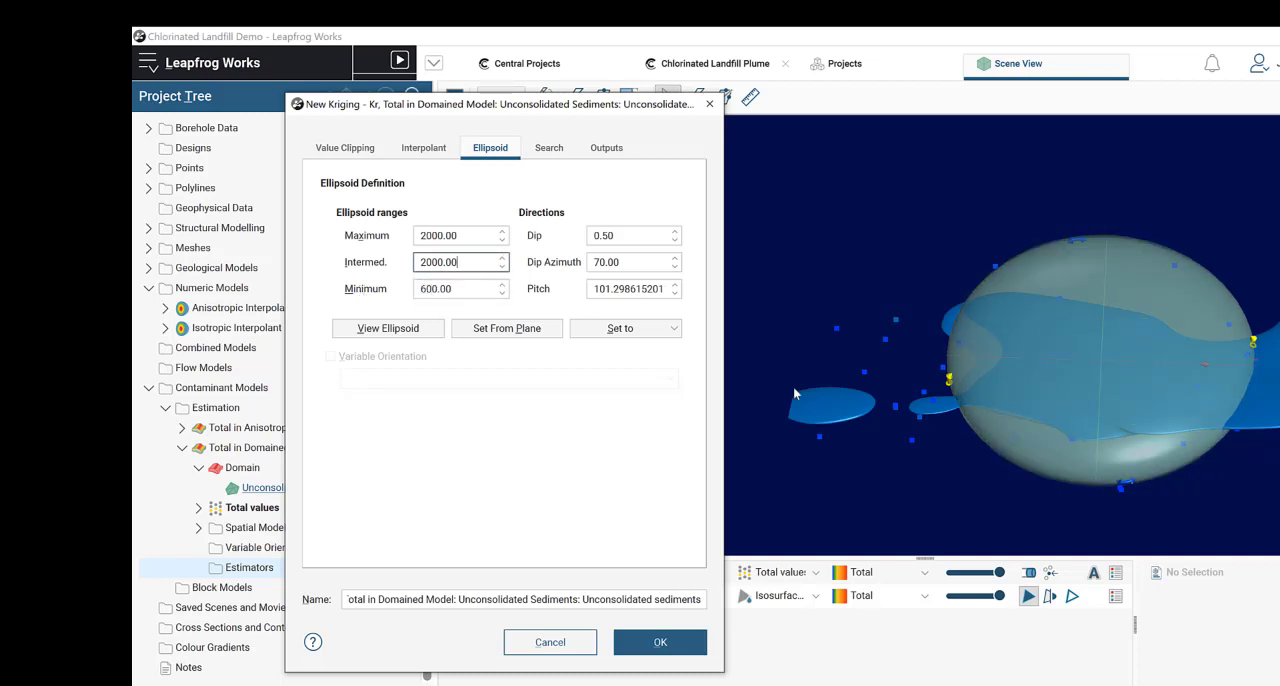
# Step: Set the search ellipsoid's pitch to 101 and limit the search to a minimum of 1 and a maximum of 10 samples
pyautogui.moveTo(964, 429); pyautogui.dragTo(961, 391)
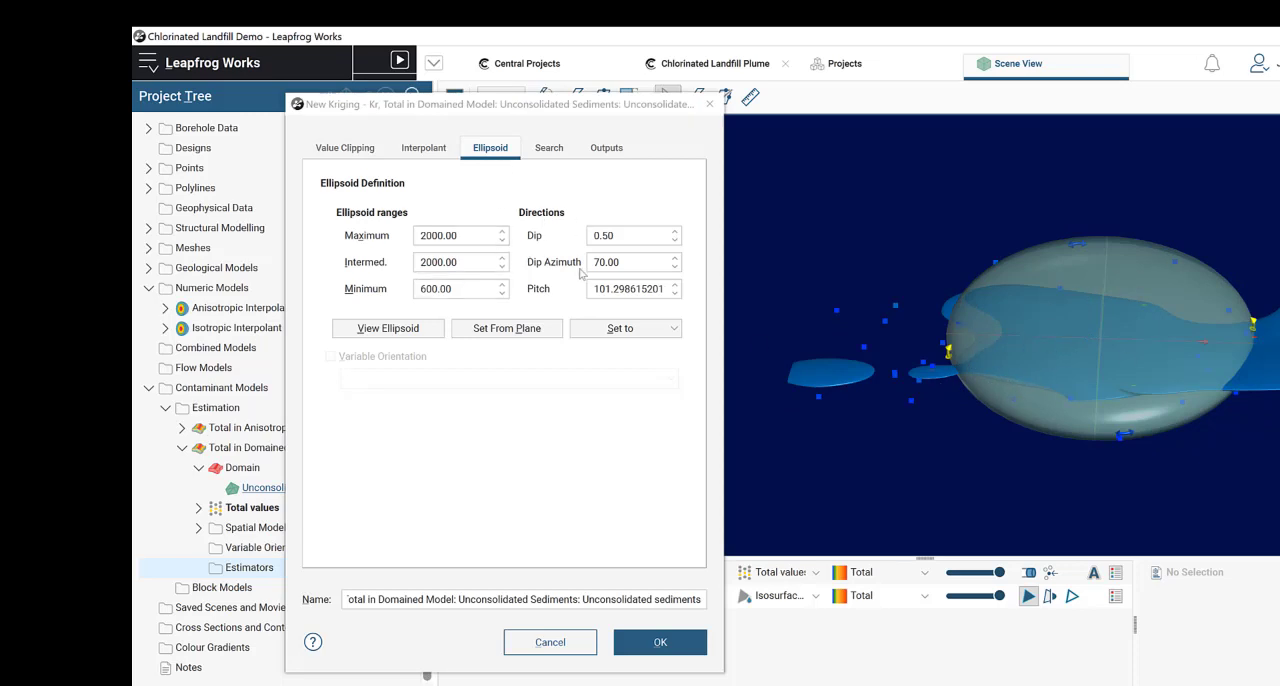
pyautogui.click(658, 260)
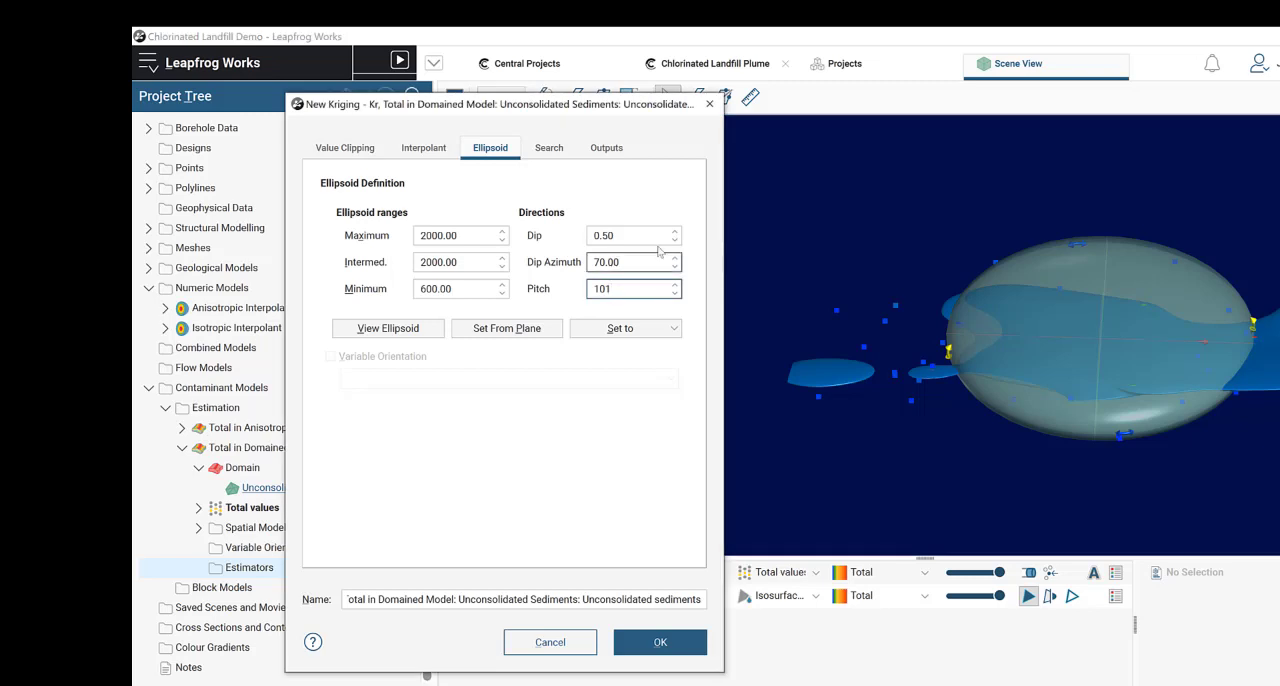
pyautogui.click(550, 148)
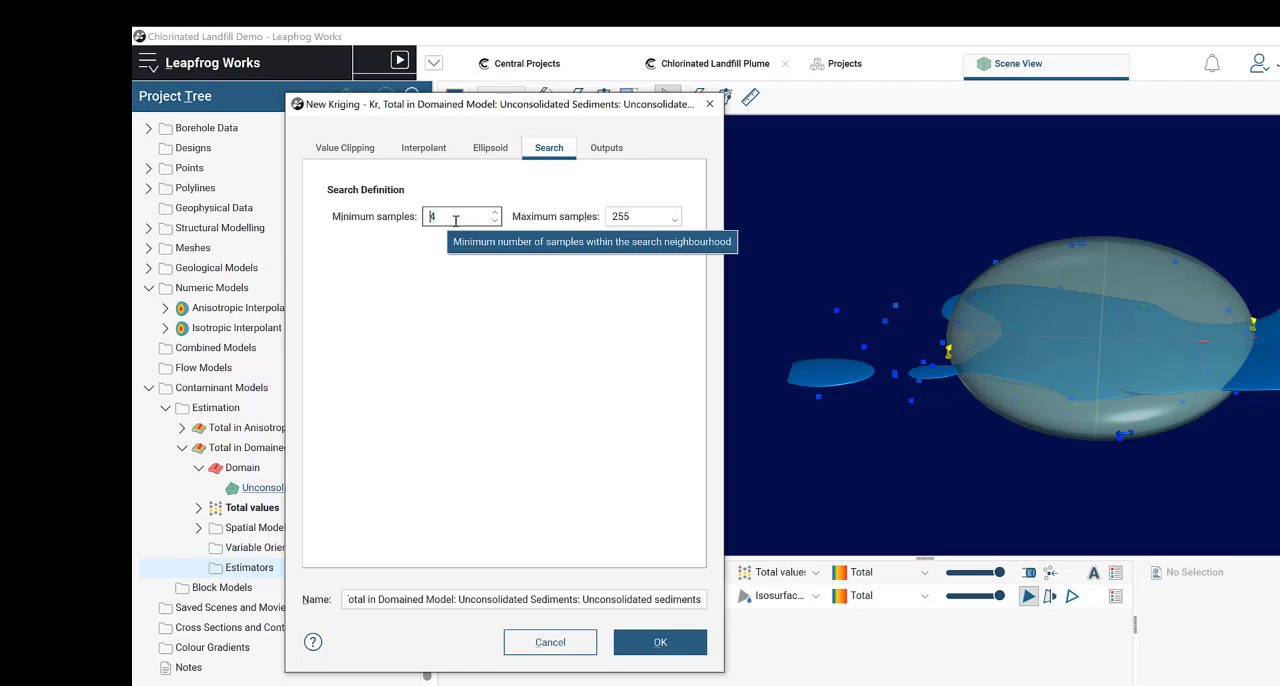
pyautogui.press('Delete')
pyautogui.write('1')
pyautogui.click(654, 216)
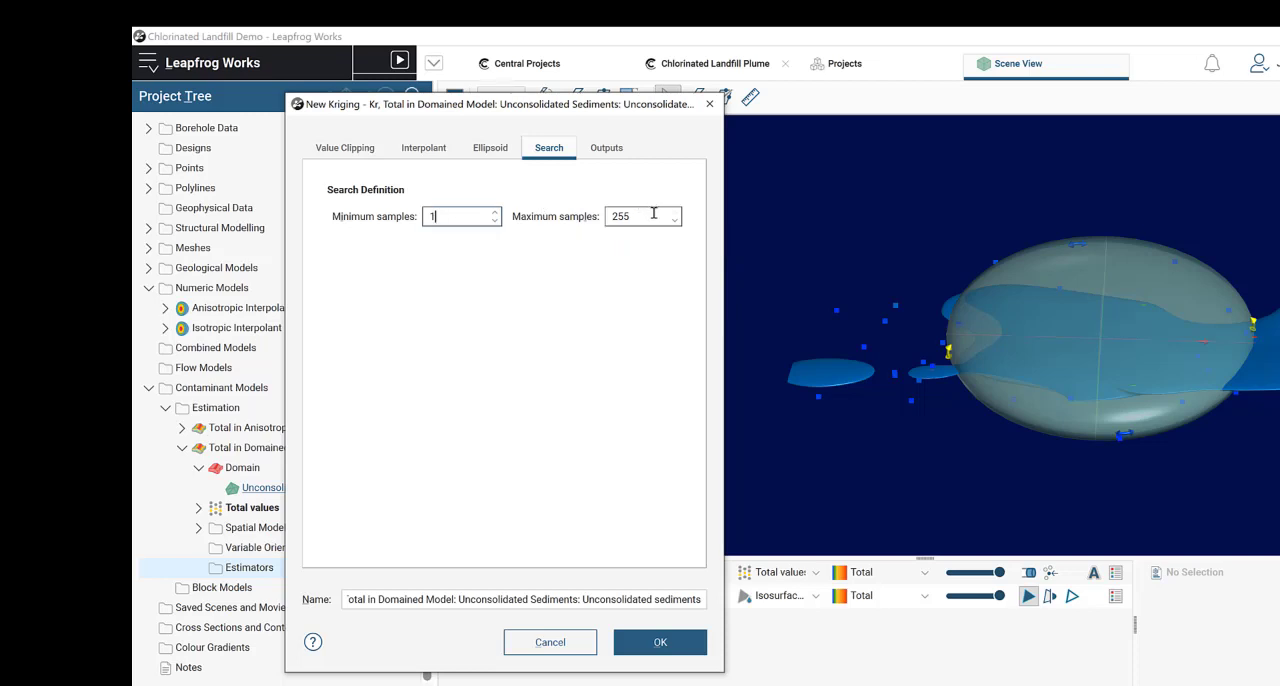
pyautogui.press('Delete')
pyautogui.press('Delete')
pyautogui.press('Delete')
pyautogui.write('10')
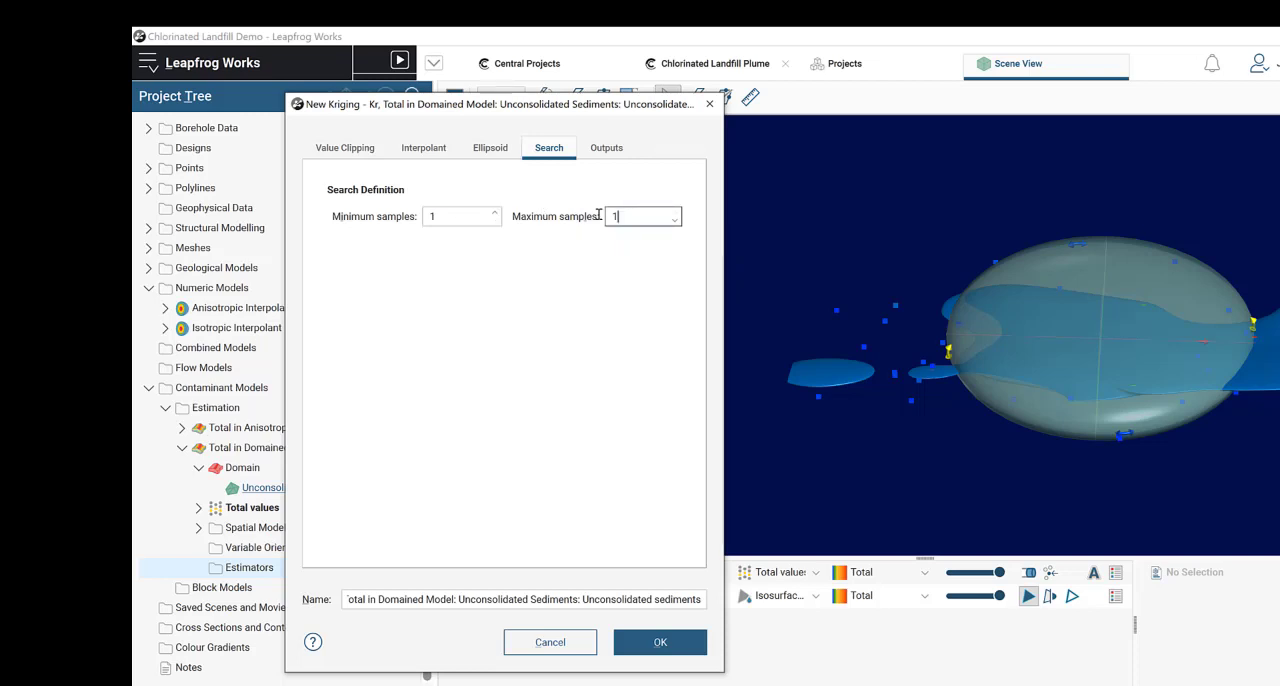
pyautogui.click(457, 217)
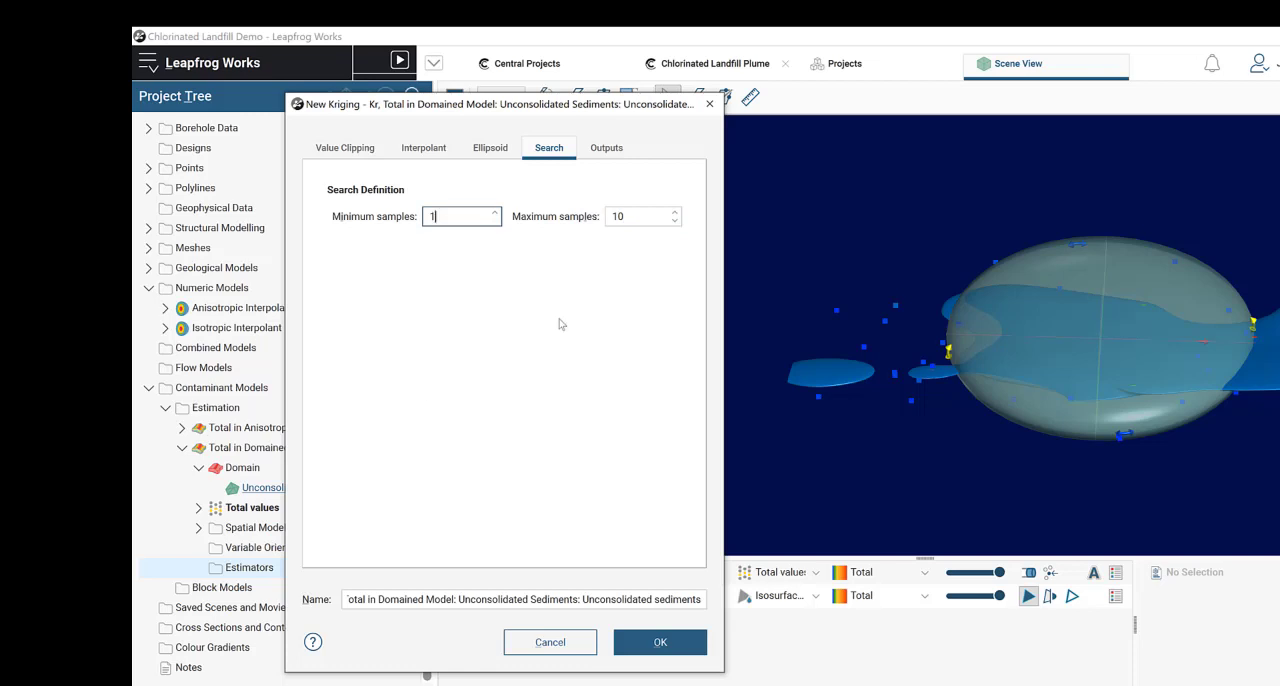
# Step: Enable all sample property and estimation result output attributes and create the kriging estimator for the Unconsolidated Sediments domain
pyautogui.click(609, 151)
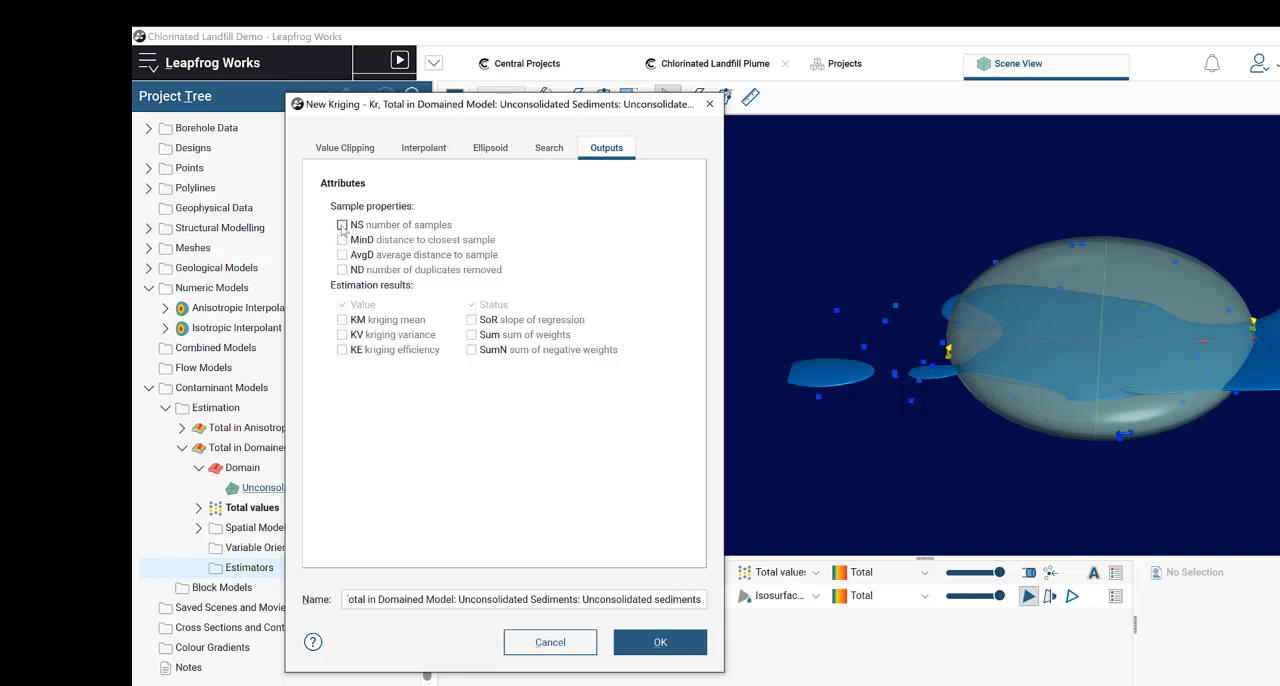
pyautogui.click(342, 225)
pyautogui.click(342, 240)
pyautogui.click(342, 255)
pyautogui.click(342, 270)
pyautogui.click(342, 320)
pyautogui.click(342, 335)
pyautogui.click(342, 350)
pyautogui.click(471, 320)
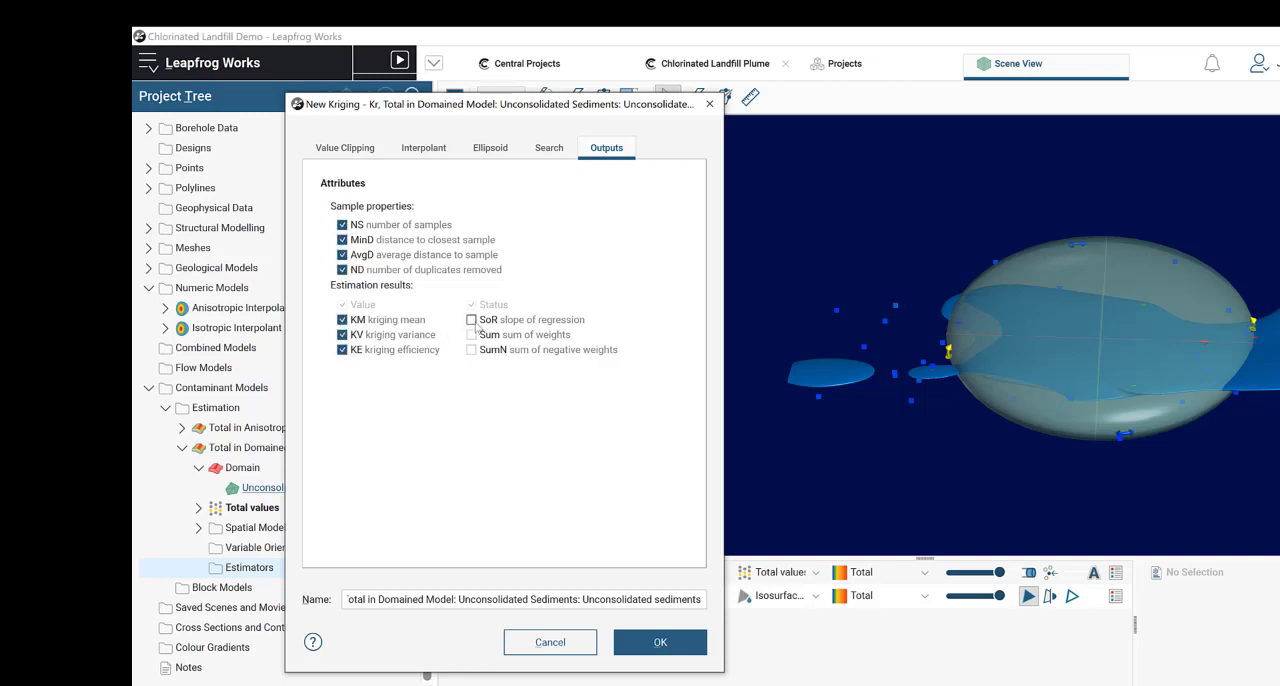
pyautogui.click(471, 335)
pyautogui.click(471, 350)
pyautogui.click(664, 652)
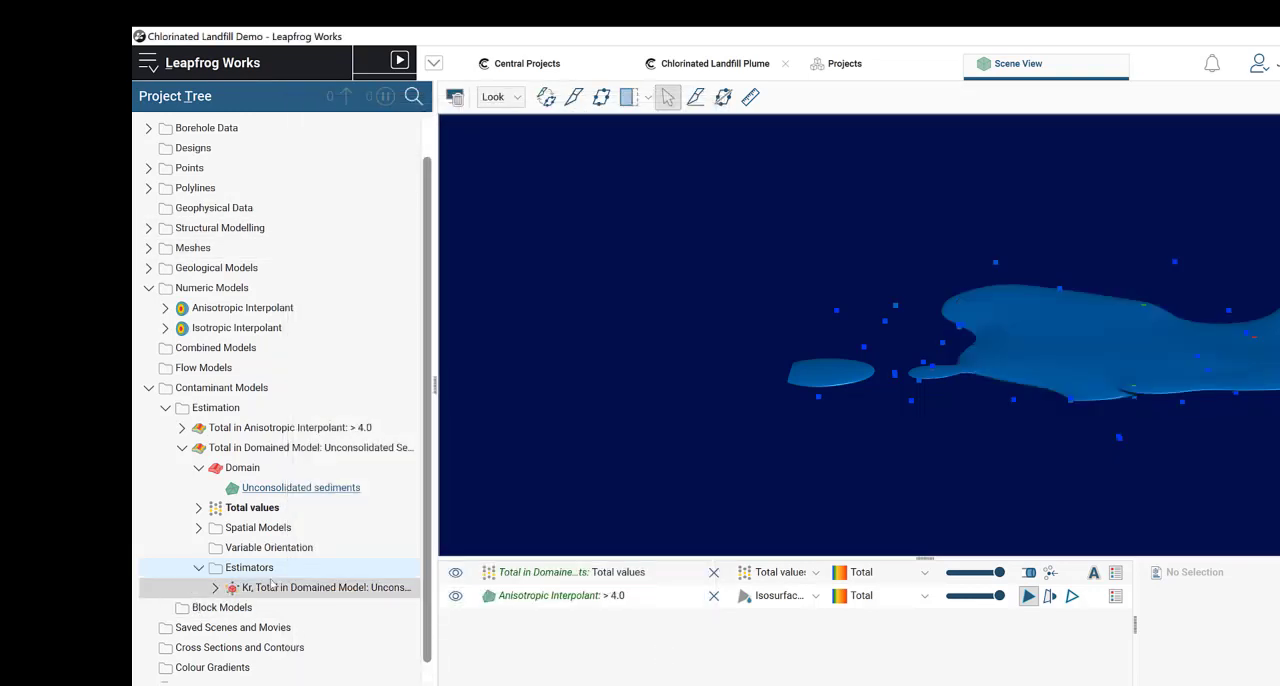
# Step: Check the new kriging estimator's contents, collapse its estimation, and expand the Total in Anisotropic Interpolant: > 4.0 estimation
pyautogui.scroll(-1, 206, 580)
pyautogui.click(213, 567)
pyautogui.scroll(-3, 289, 527)
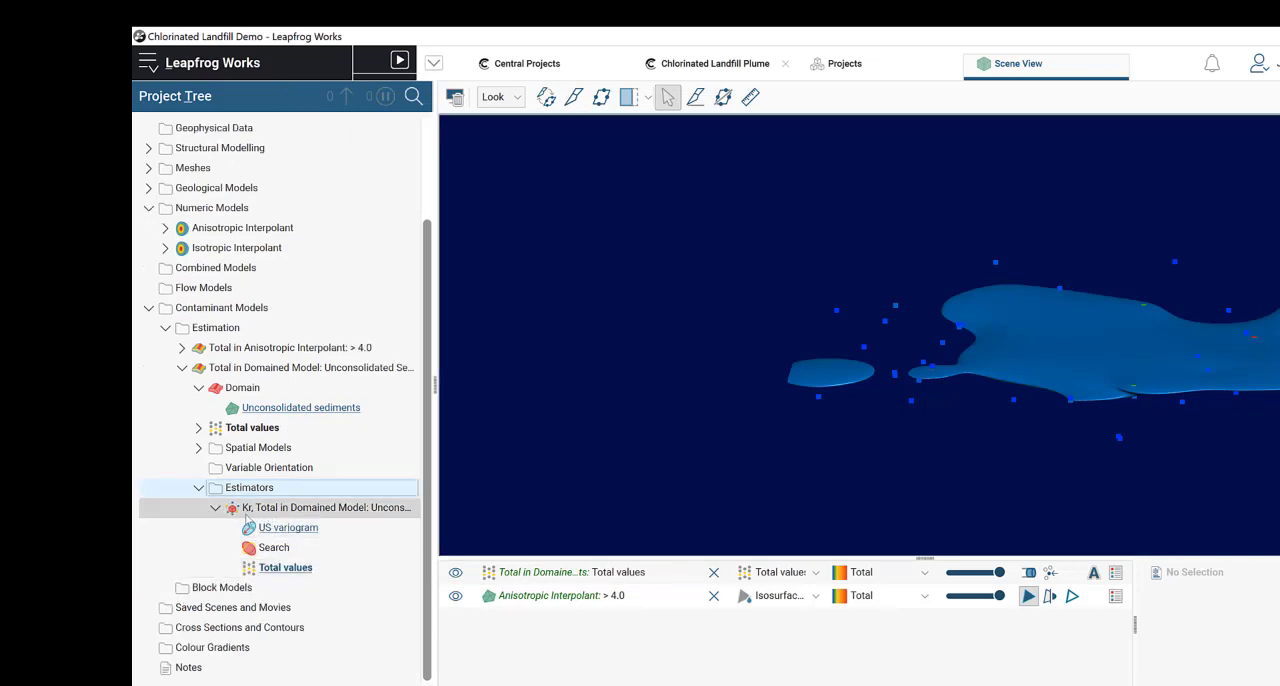
pyautogui.click(215, 509)
pyautogui.click(199, 448)
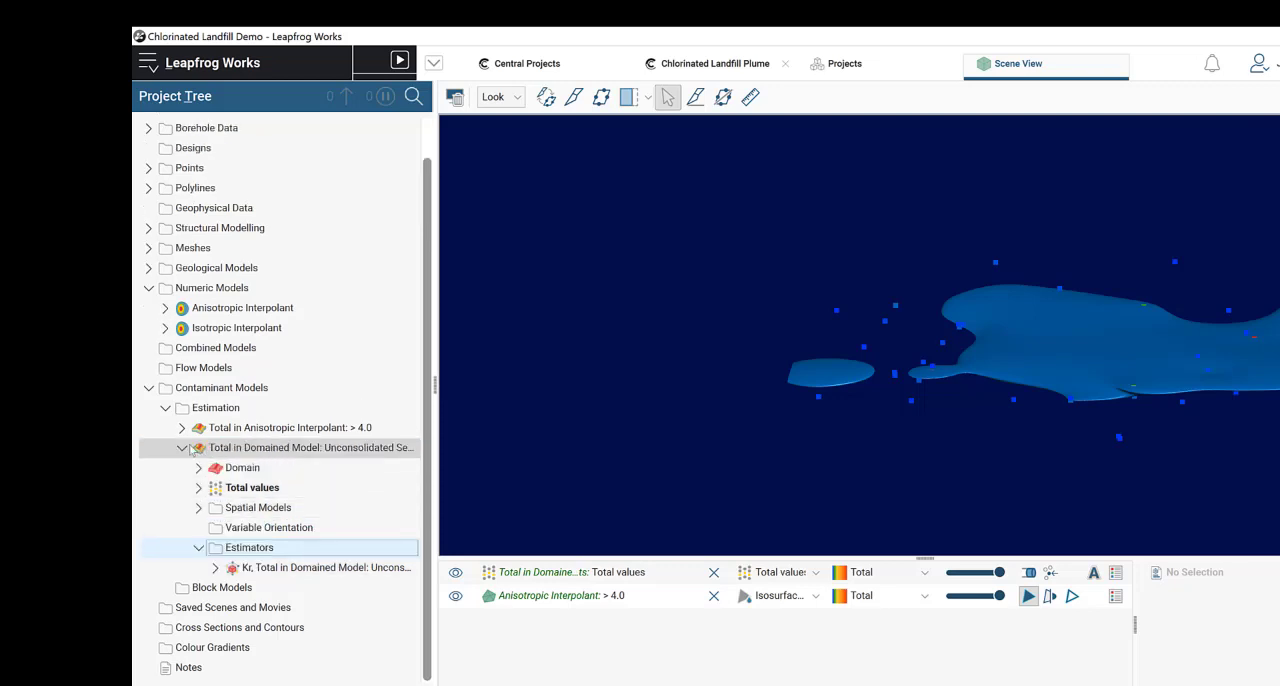
pyautogui.click(182, 448)
pyautogui.click(182, 469)
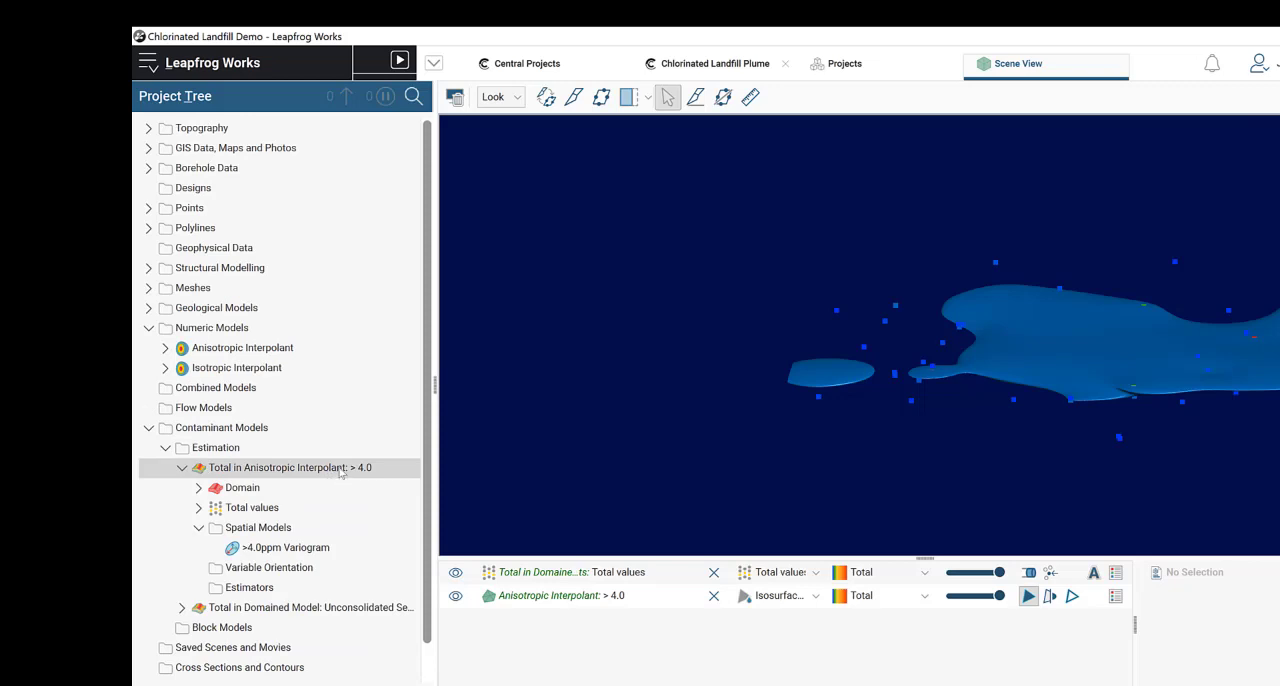
pyautogui.scroll(-1, 345, 466)
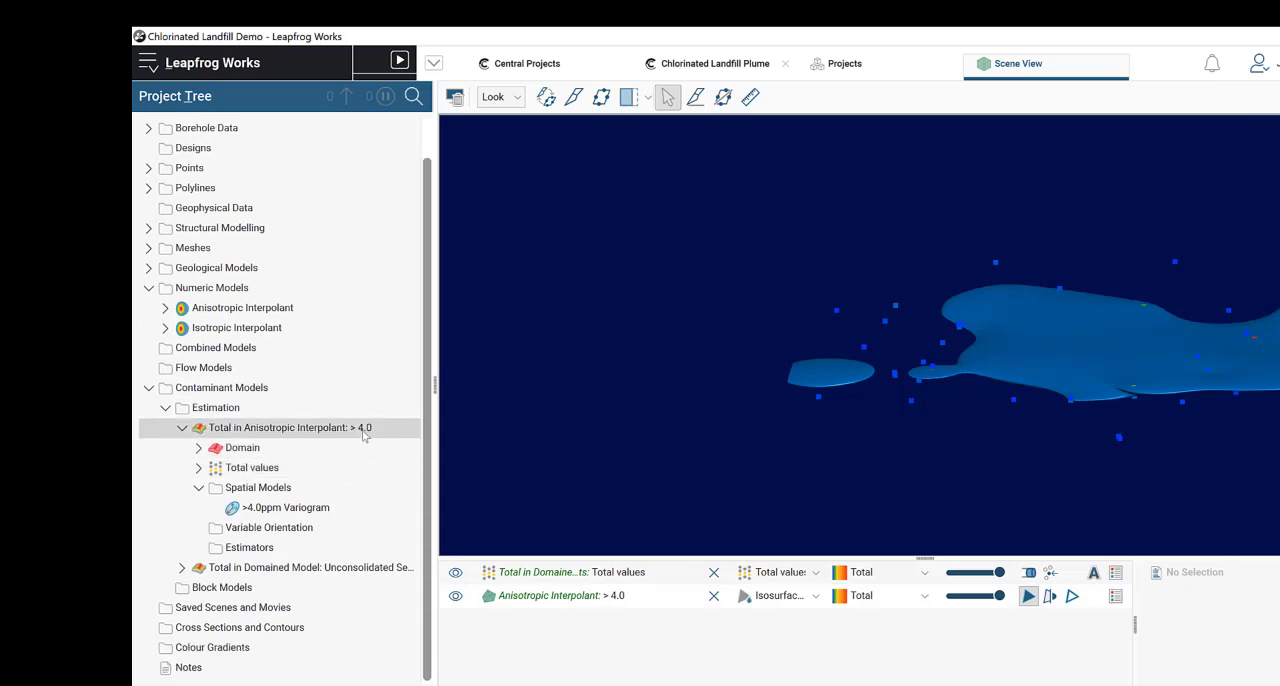
# Step: Start a new kriging estimator for Total in Anisotropic Interpolant: > 4.0 with the >4.0ppm Variogram as its variogram model
pyautogui.moveTo(1187, 362); pyautogui.dragTo(1097, 357, button='right')
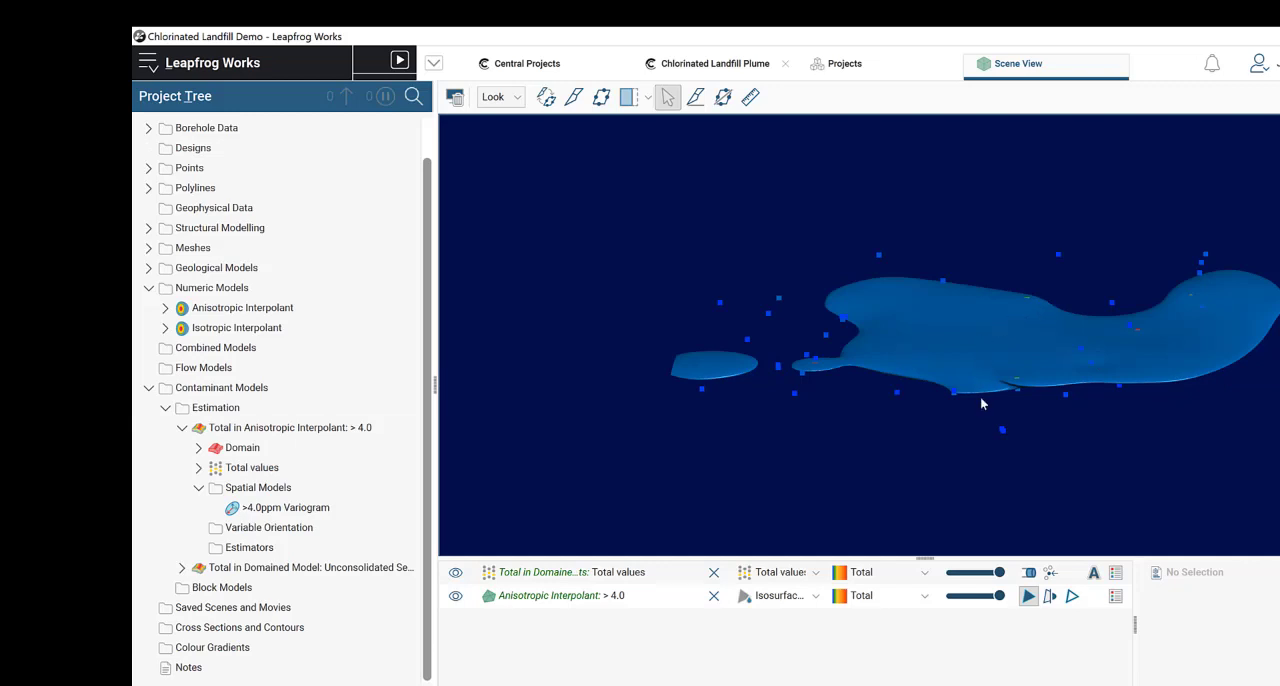
pyautogui.moveTo(981, 403); pyautogui.dragTo(981, 428)
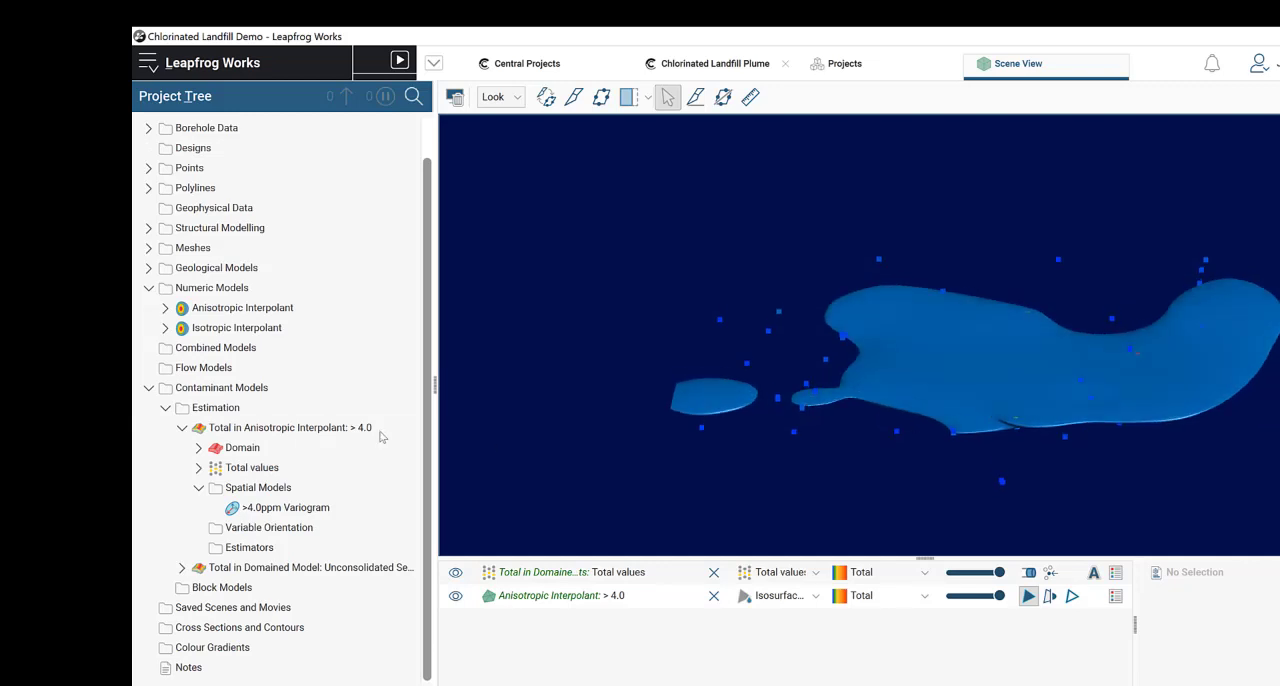
pyautogui.rightClick(270, 546)
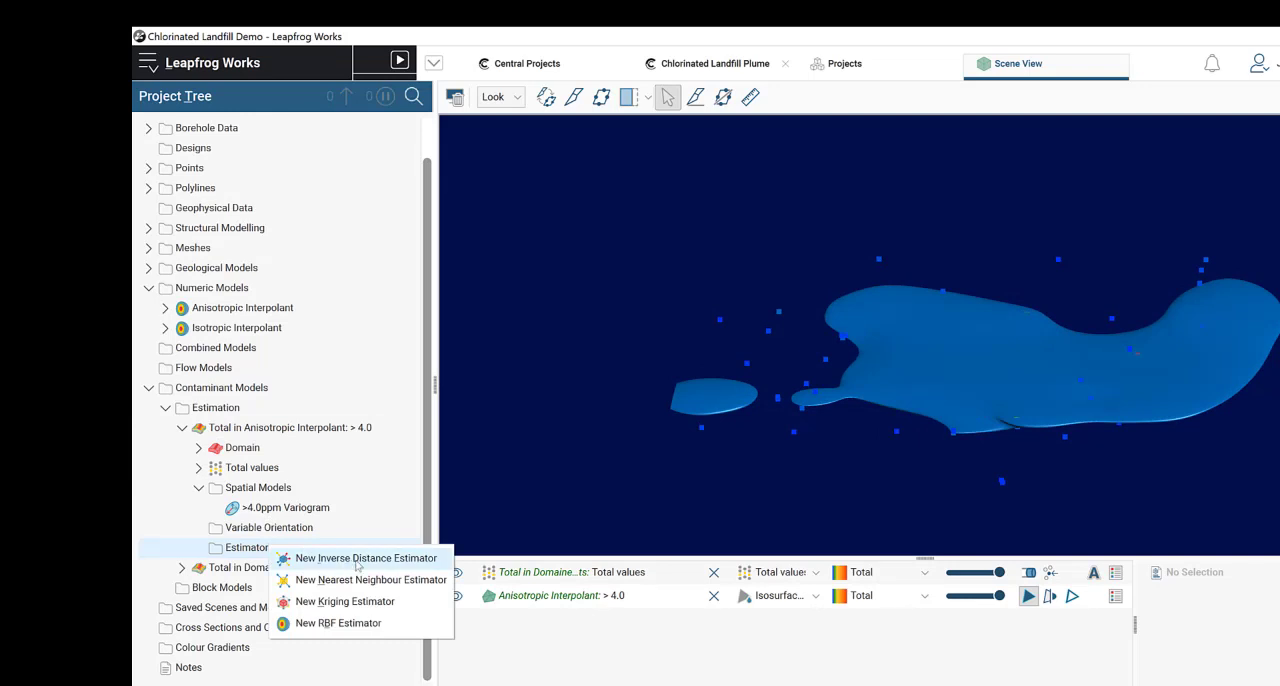
pyautogui.click(390, 604)
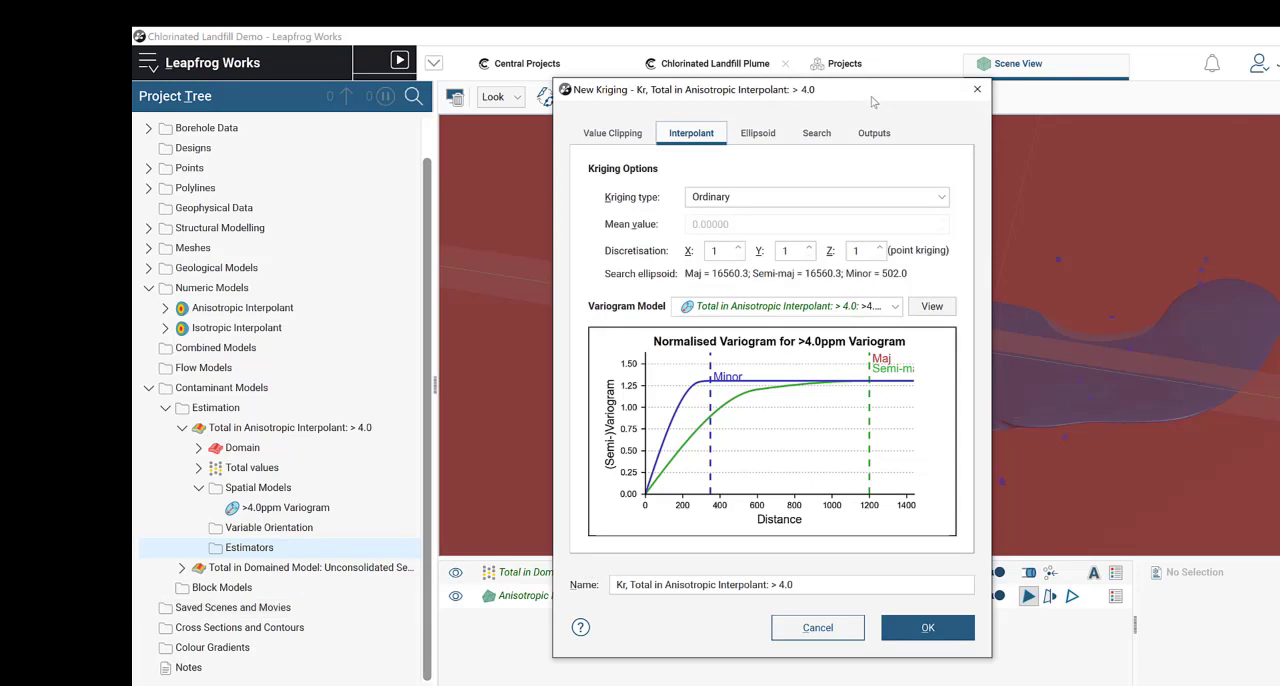
pyautogui.moveTo(872, 101); pyautogui.dragTo(802, 144)
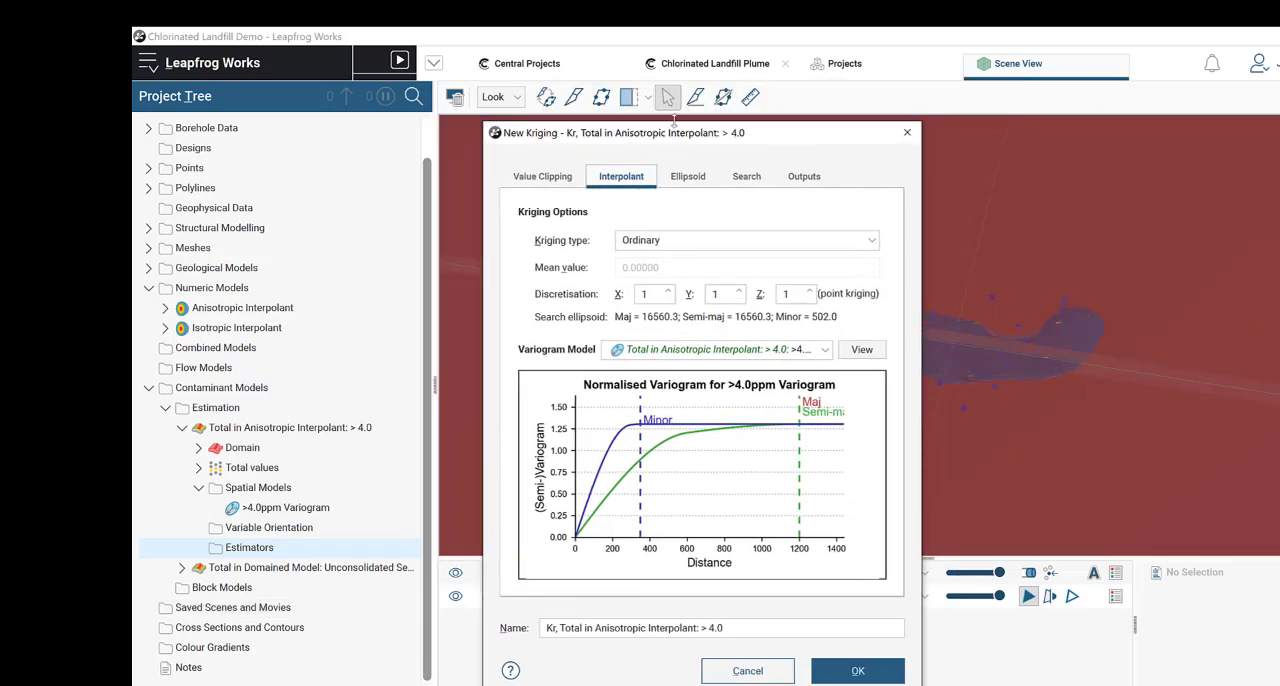
pyautogui.click(770, 350)
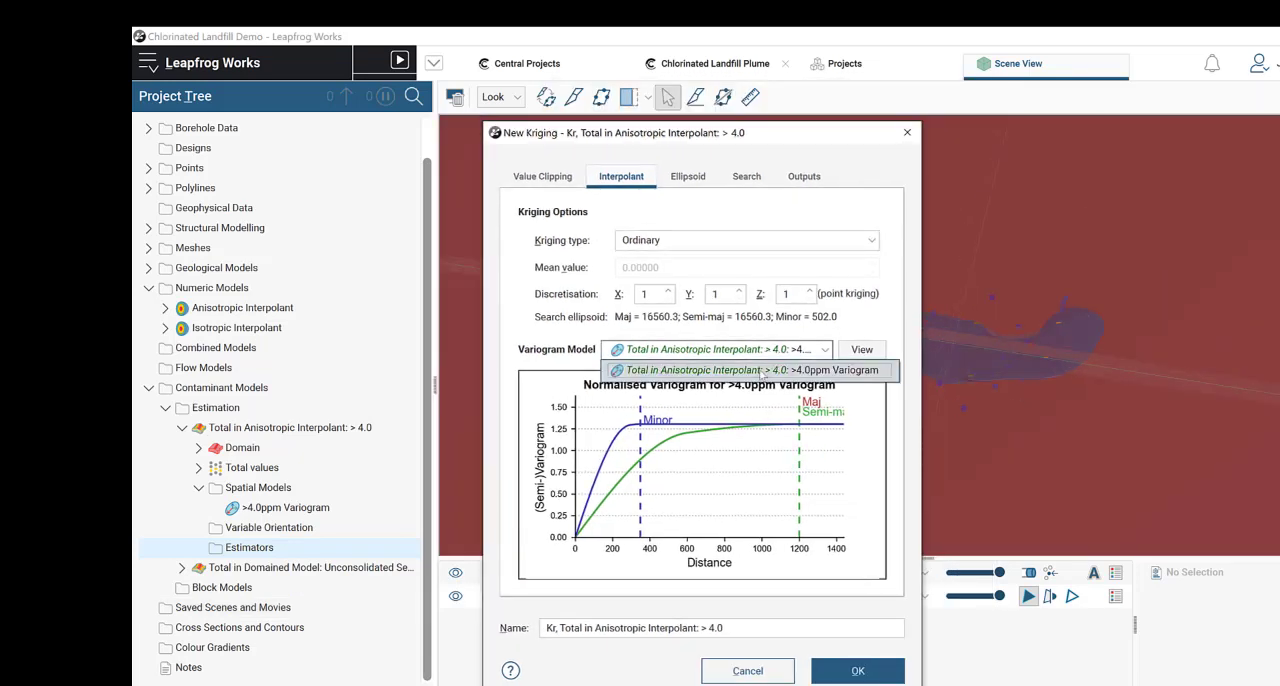
pyautogui.click(757, 369)
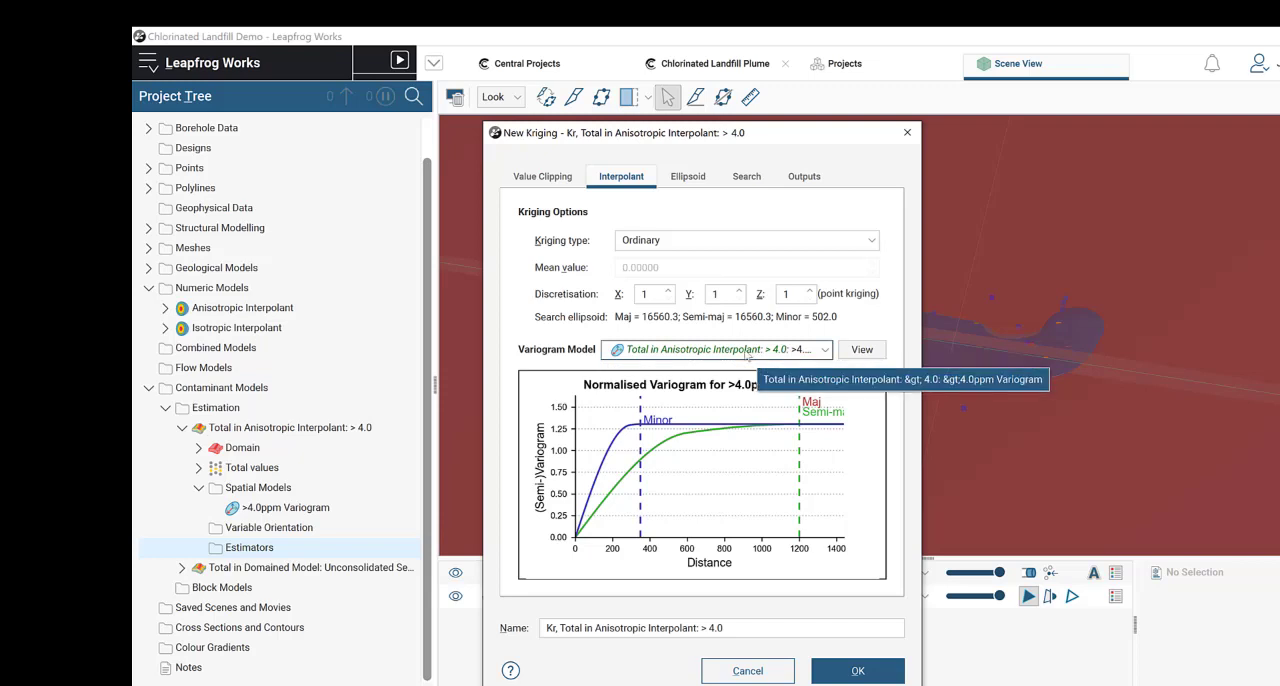
# Step: Set the kriging type to Ordinary and inspect the default search ellipsoid against the > 4.0 isosurface in the scene
pyautogui.click(680, 241)
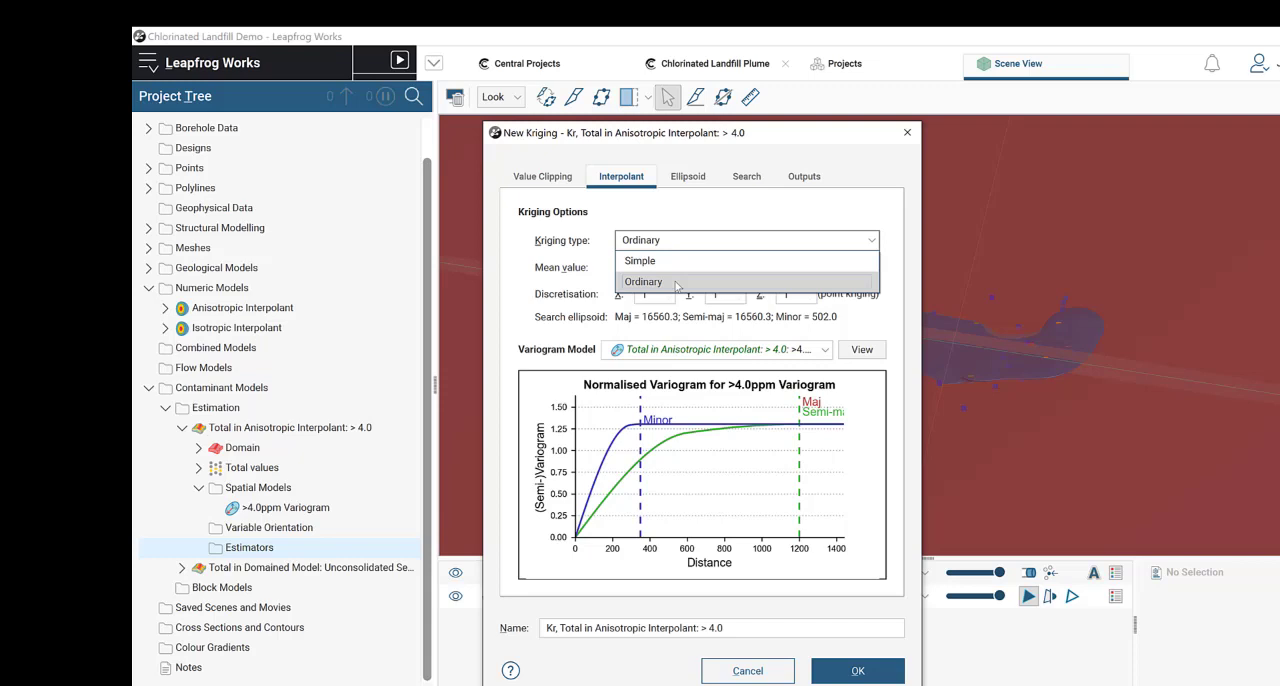
pyautogui.click(676, 285)
pyautogui.moveTo(625, 133); pyautogui.dragTo(392, 115)
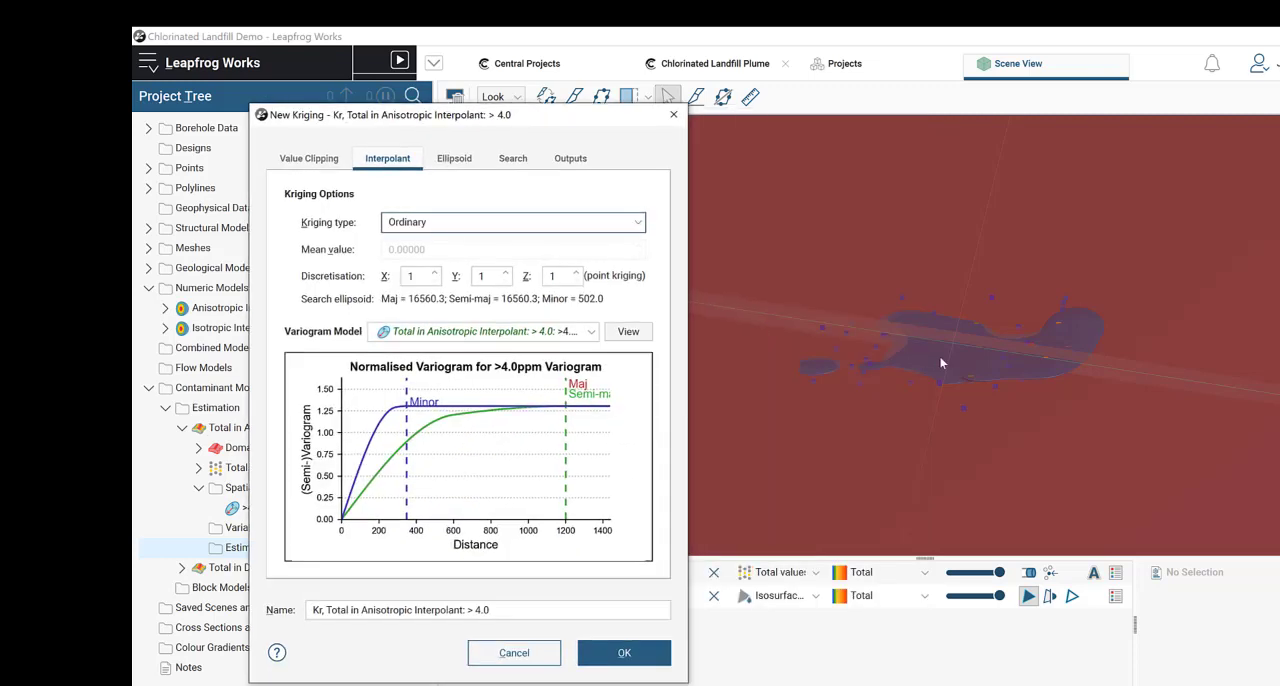
pyautogui.moveTo(997, 374); pyautogui.dragTo(997, 365)
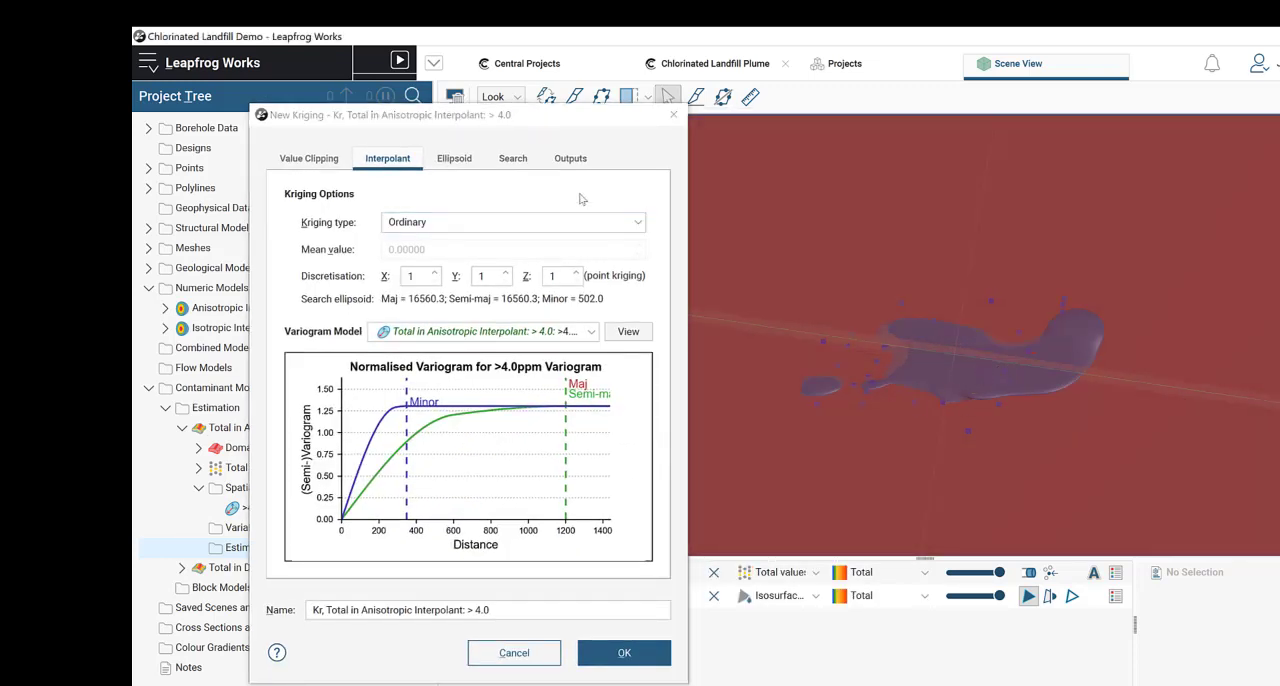
pyautogui.click(448, 229)
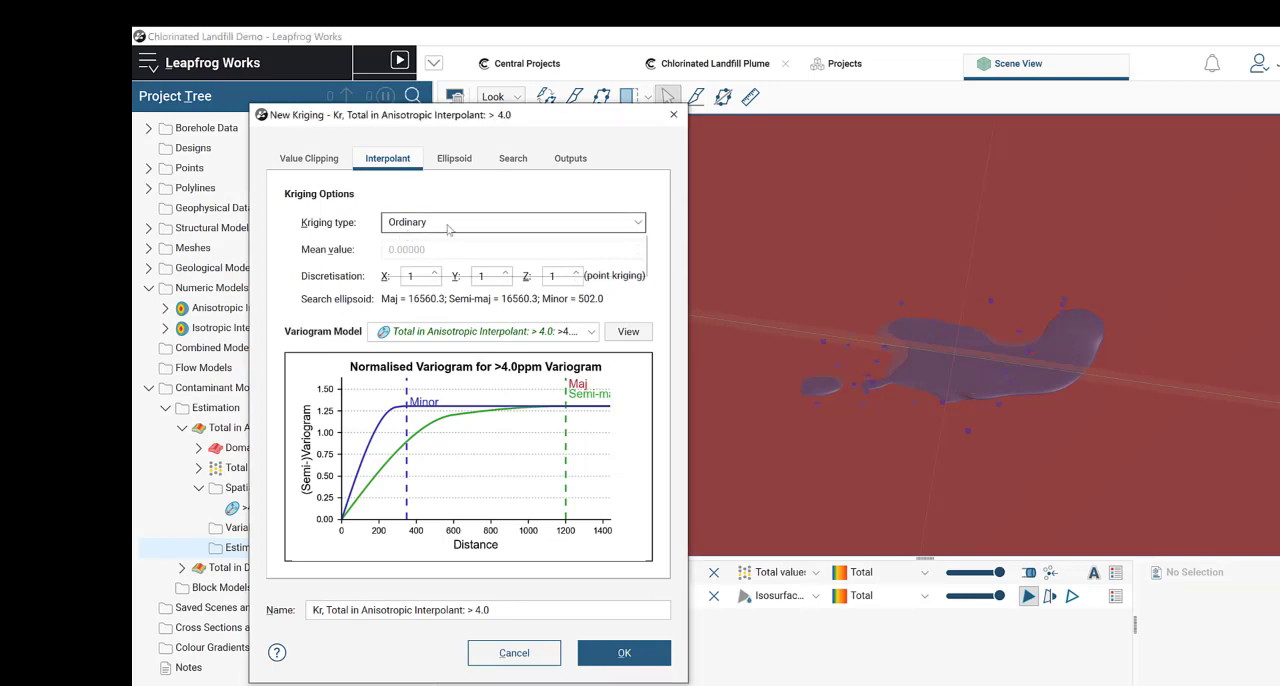
pyautogui.click(450, 230)
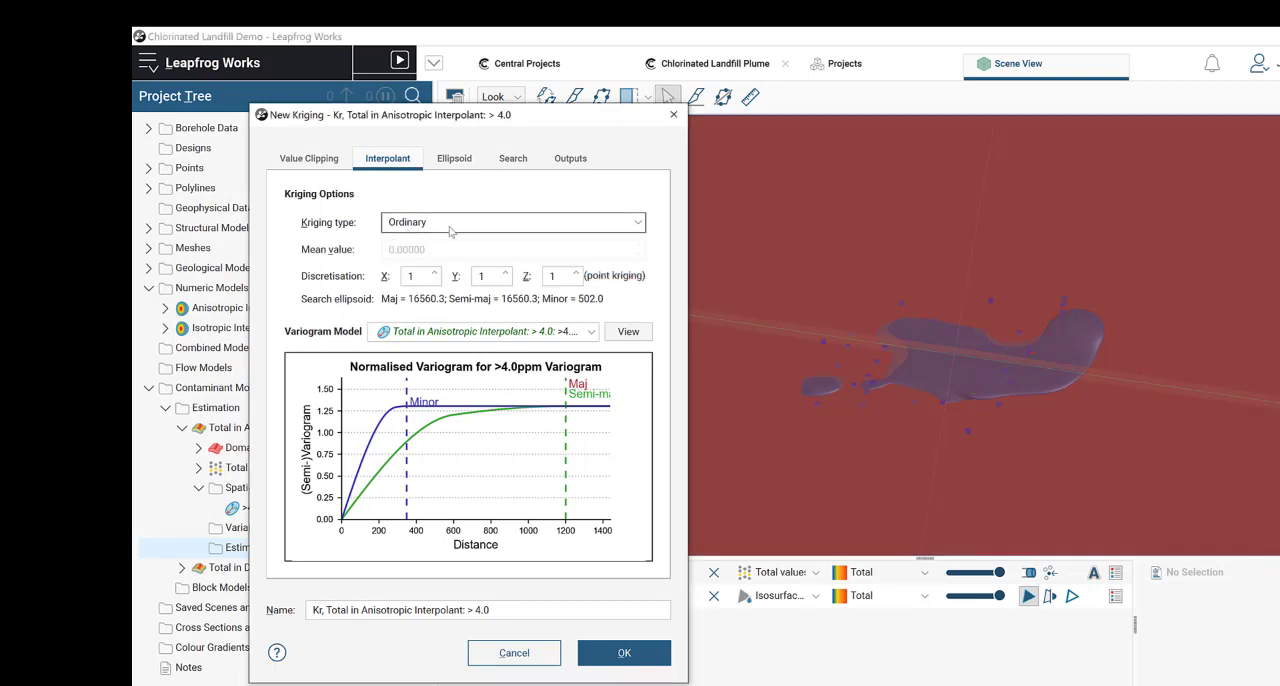
pyautogui.click(451, 231)
pyautogui.click(427, 268)
pyautogui.moveTo(990, 351); pyautogui.dragTo(958, 360)
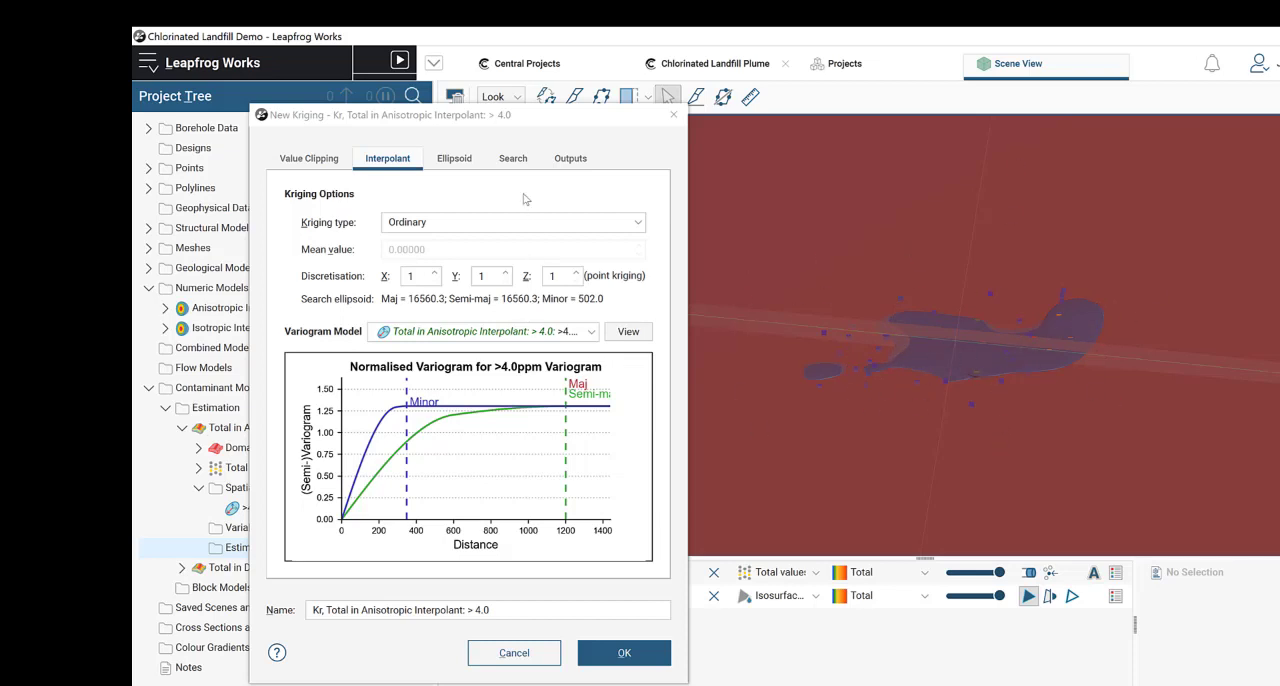
# Step: Set the new estimator's maximum and intermediate ellipsoid ranges to 2000 and its minimum range to 600
pyautogui.click(442, 158)
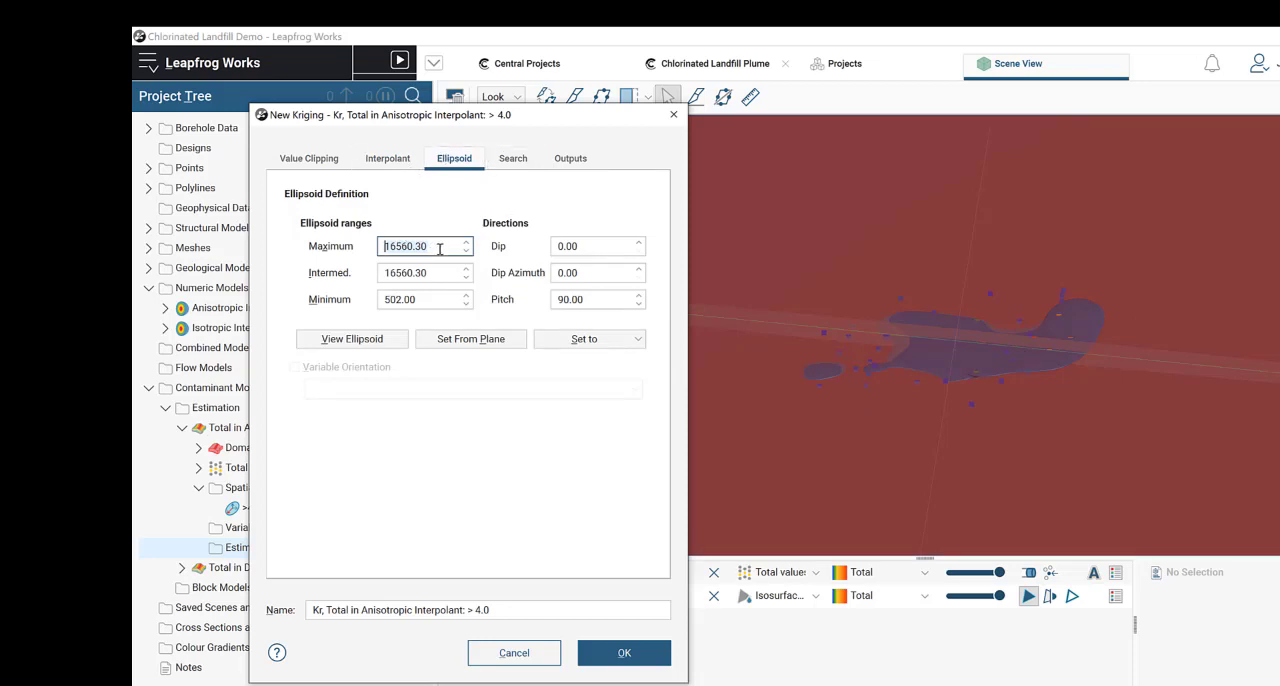
pyautogui.write('2000')
pyautogui.click(435, 270)
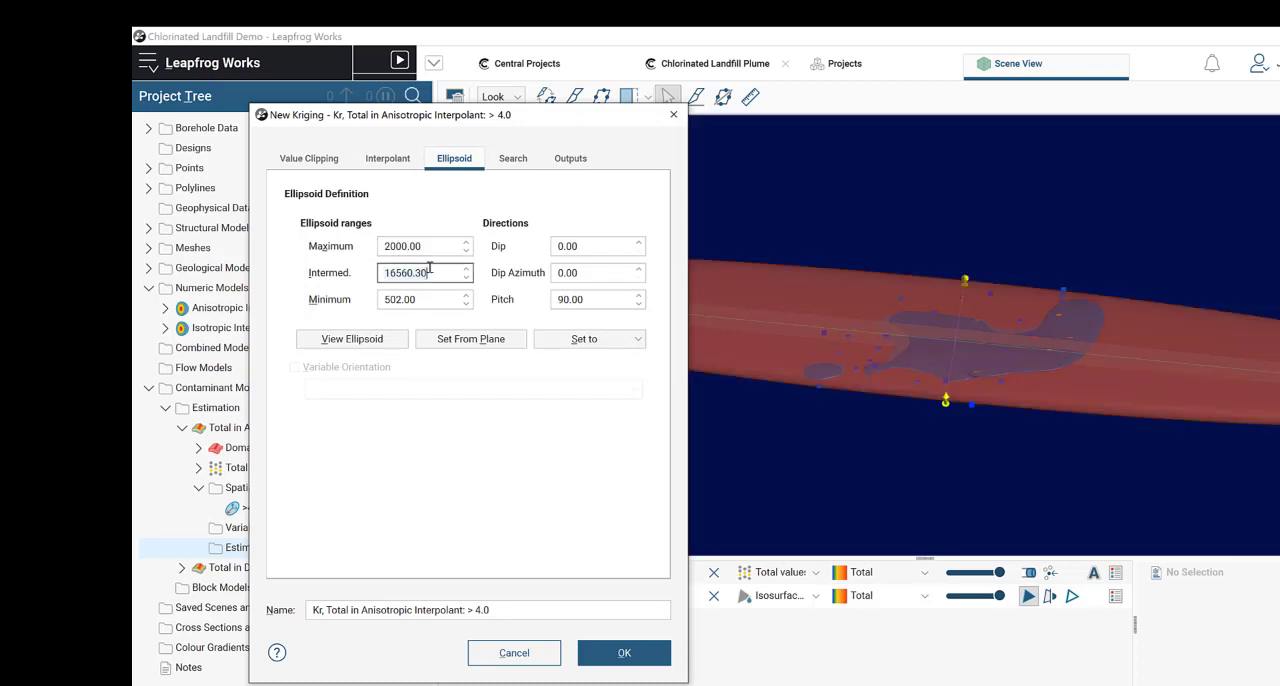
pyautogui.write('2000')
pyautogui.click(418, 302)
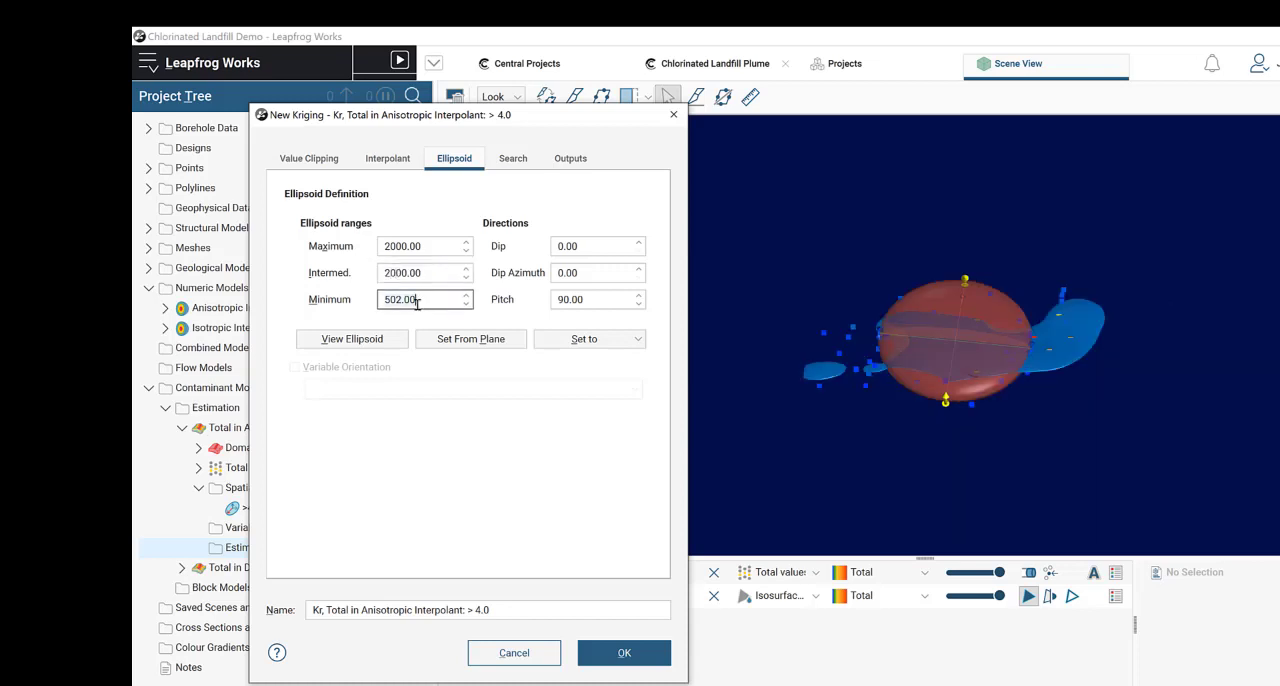
pyautogui.hotkey('ctrl', 'a')
pyautogui.write('600')
pyautogui.click(441, 272)
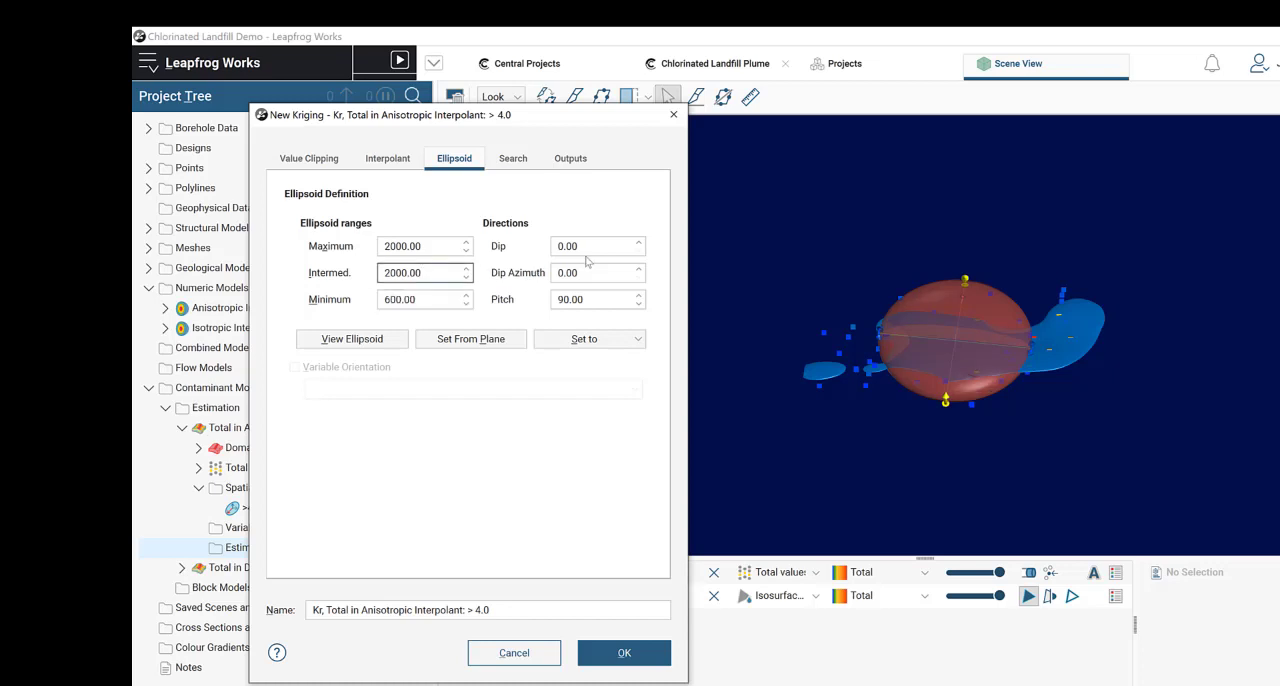
# Step: Set the search ellipsoid from the >4.0ppm Variogram, with maximum and intermediate ranges of 2000 and a minimum range of 600
pyautogui.click(589, 339)
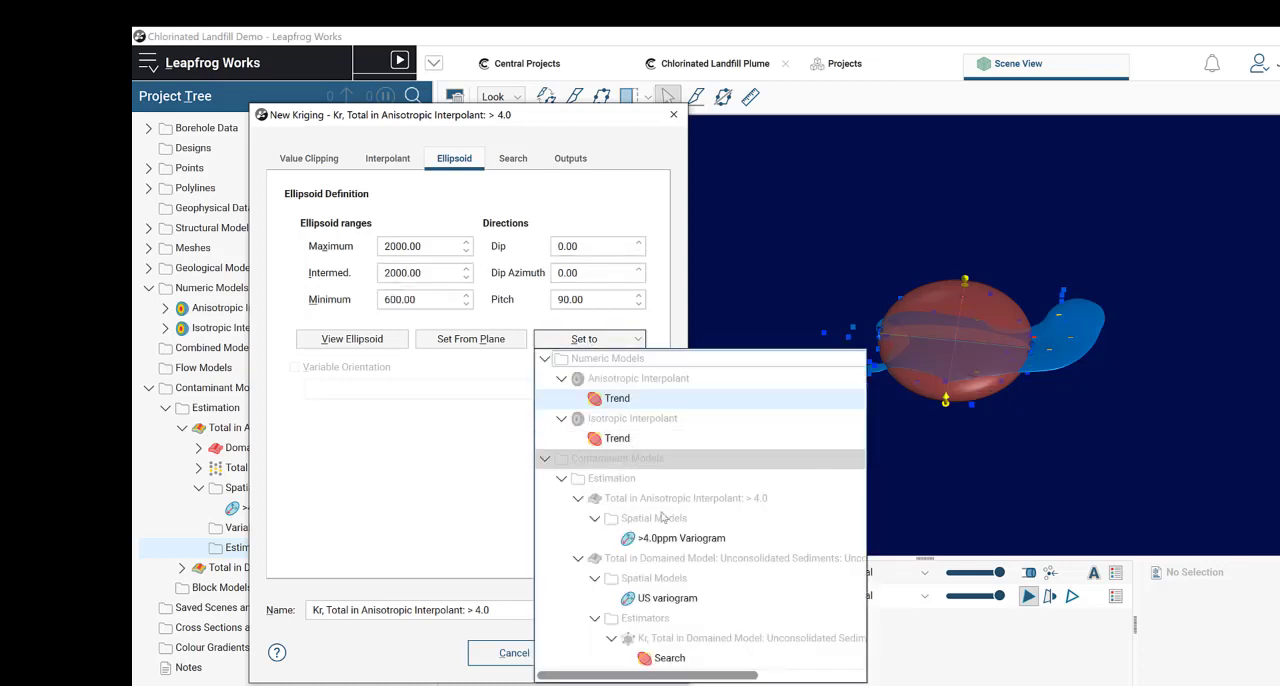
pyautogui.click(681, 538)
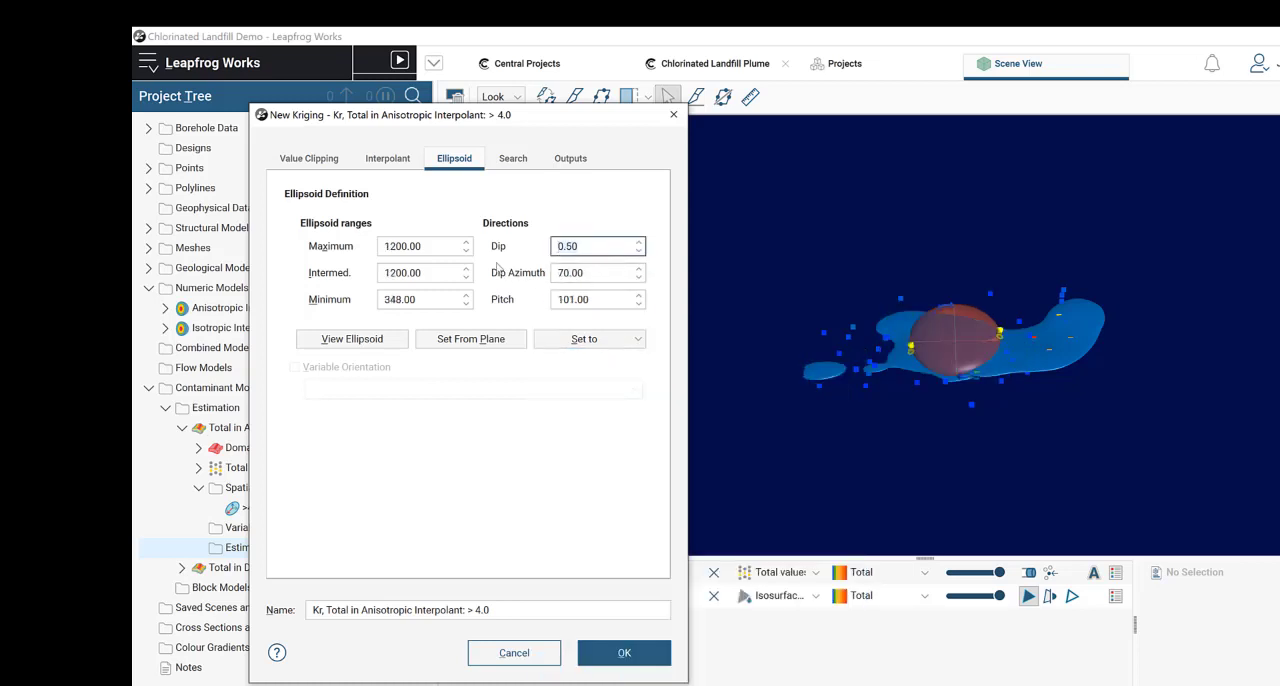
pyautogui.moveTo(449, 247); pyautogui.dragTo(358, 247)
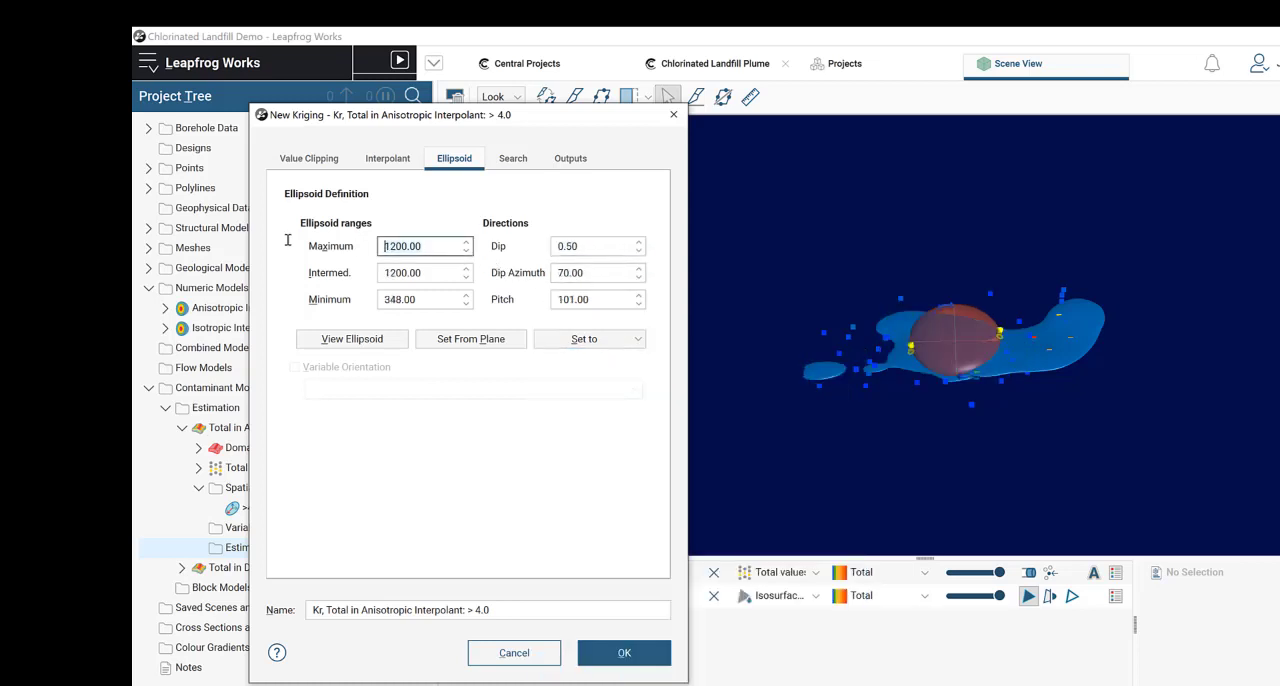
pyautogui.write('2000')
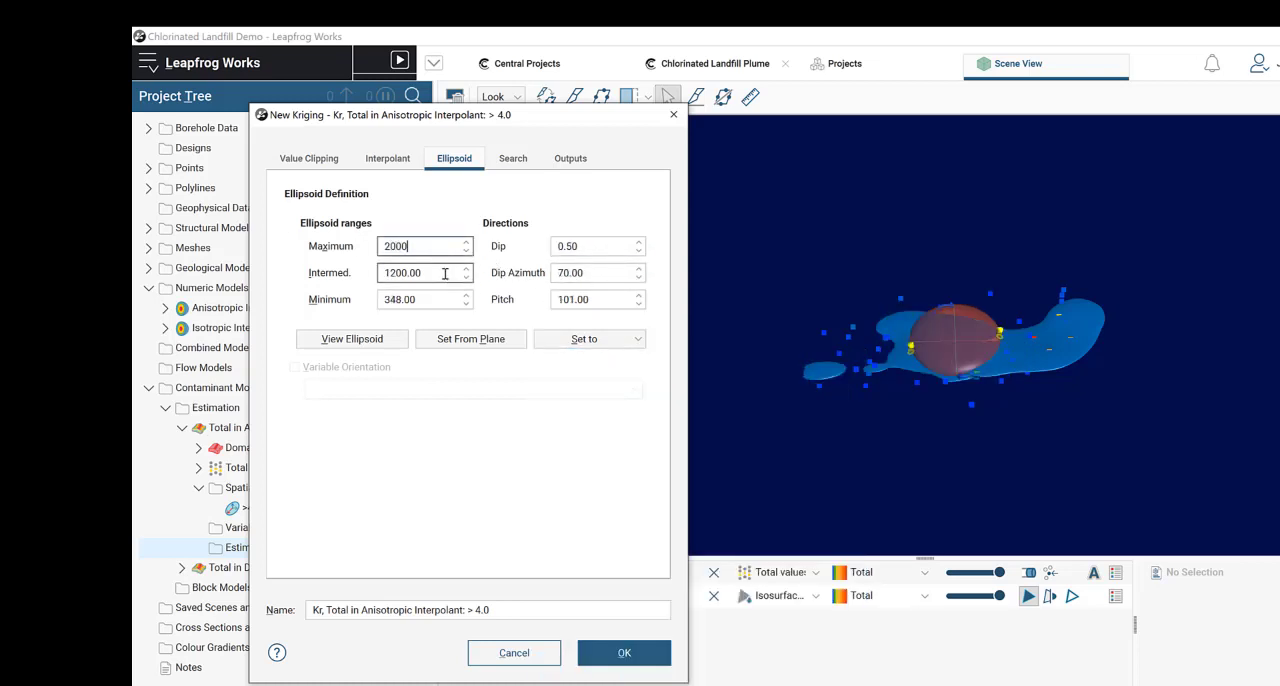
pyautogui.moveTo(445, 273); pyautogui.dragTo(371, 263)
pyautogui.write('2000')
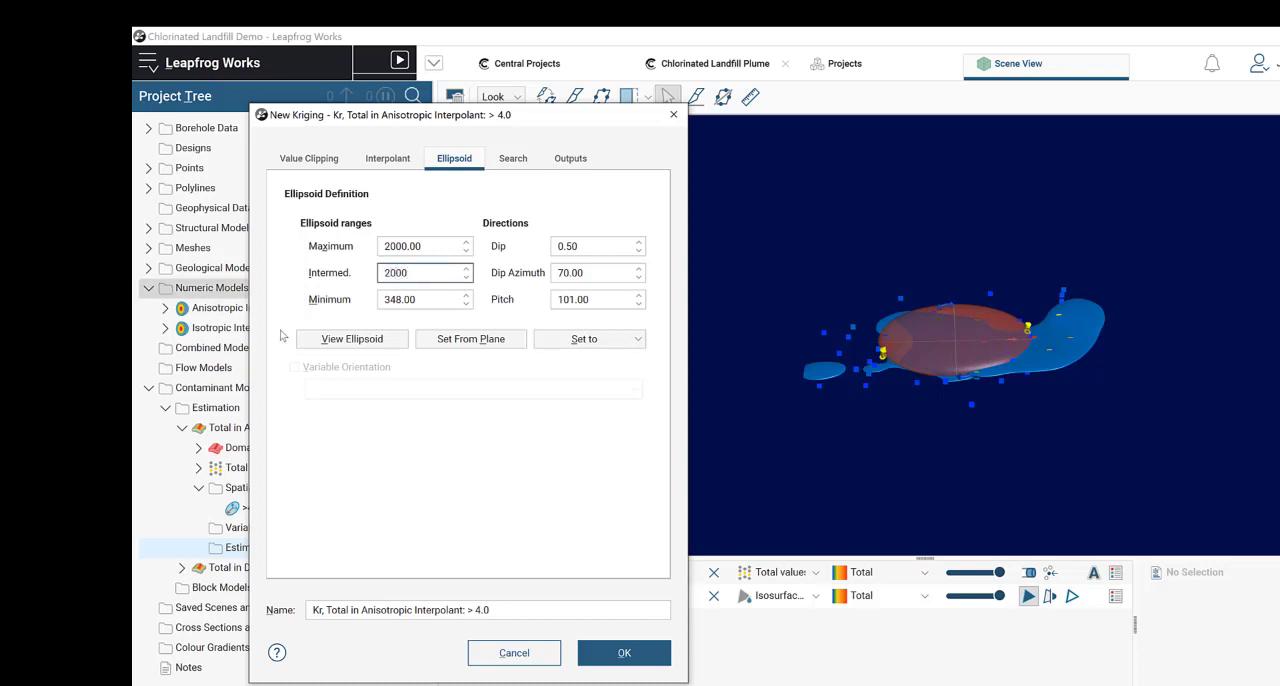
pyautogui.doubleClick(434, 299)
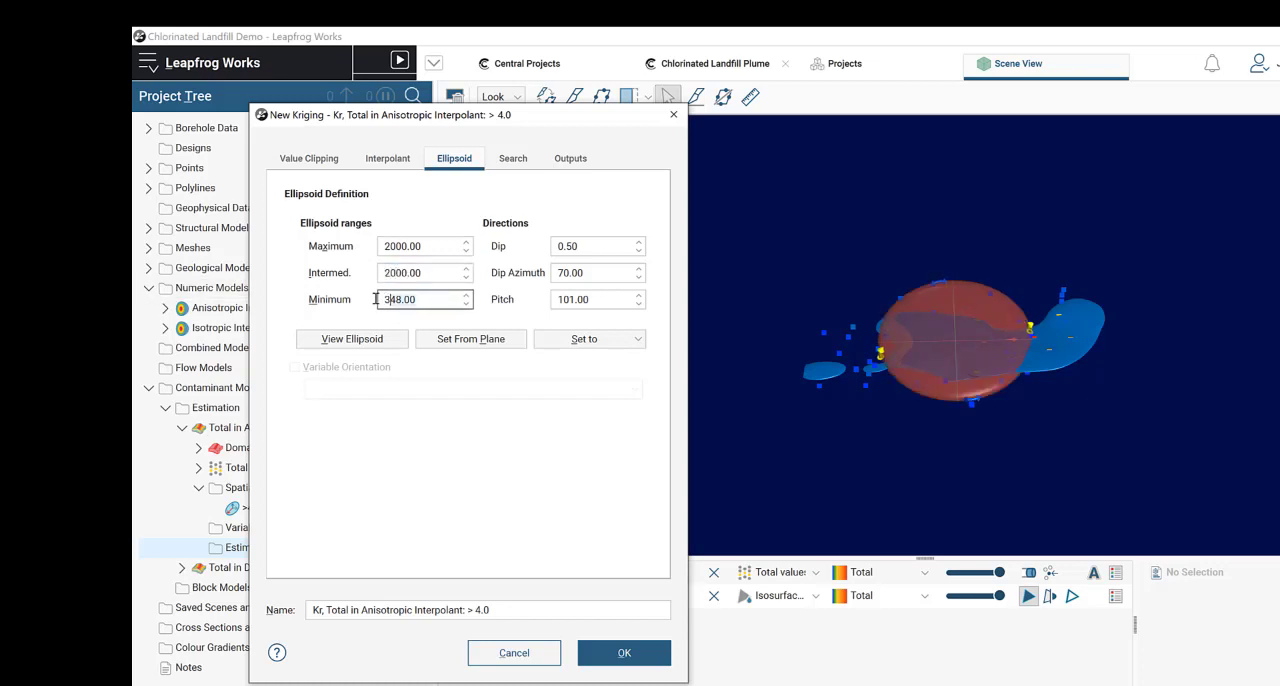
pyautogui.write('600')
pyautogui.click(438, 273)
pyautogui.click(448, 246)
pyautogui.moveTo(1006, 346)
pyautogui.mouseDown()
pyautogui.moveTo(1006, 284)
pyautogui.moveTo(994, 358)
pyautogui.mouseUp()
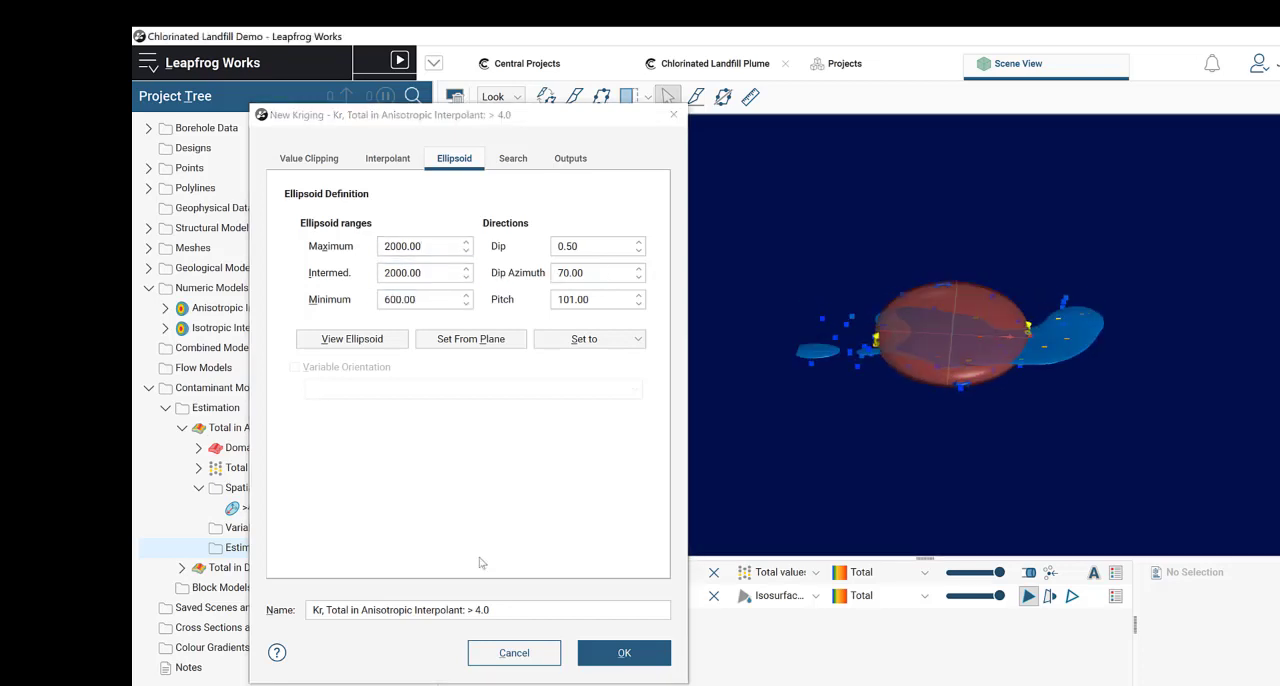
# Step: Set the estimator's search definition to a minimum of 1 sample and a maximum of 10 samples
pyautogui.click(520, 164)
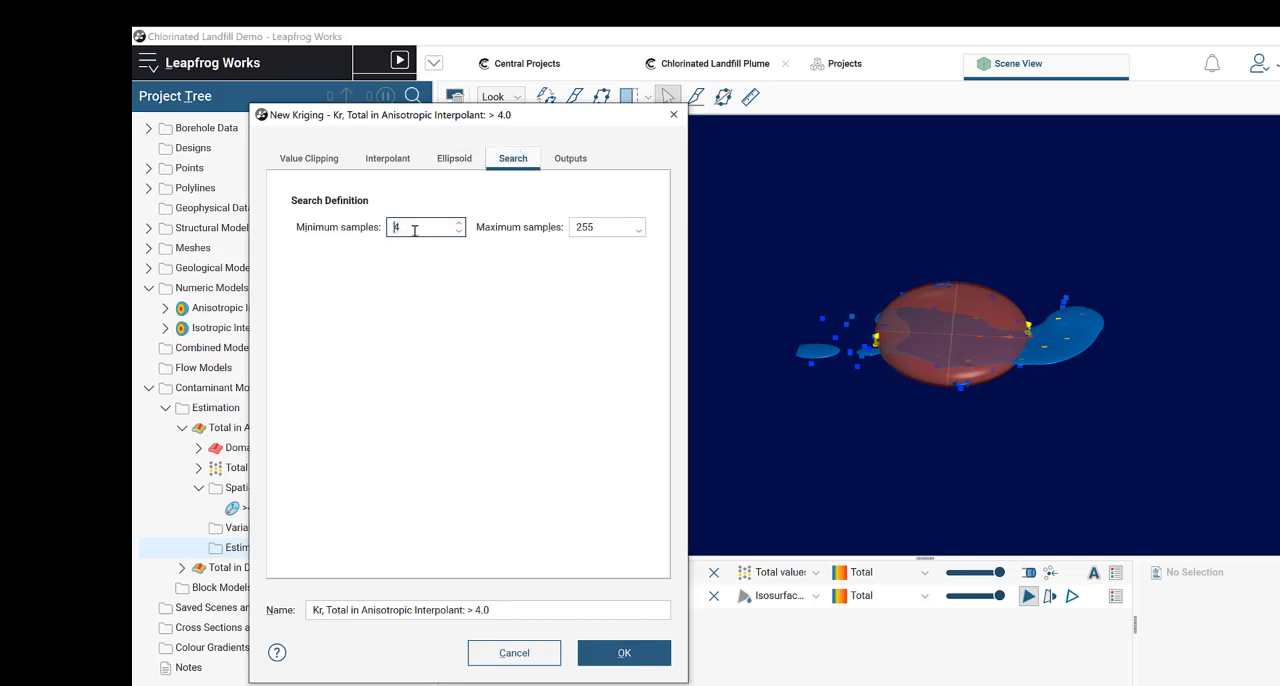
pyautogui.scroll(-3, 415, 228)
pyautogui.moveTo(415, 228); pyautogui.dragTo(365, 228)
pyautogui.doubleClick(598, 227)
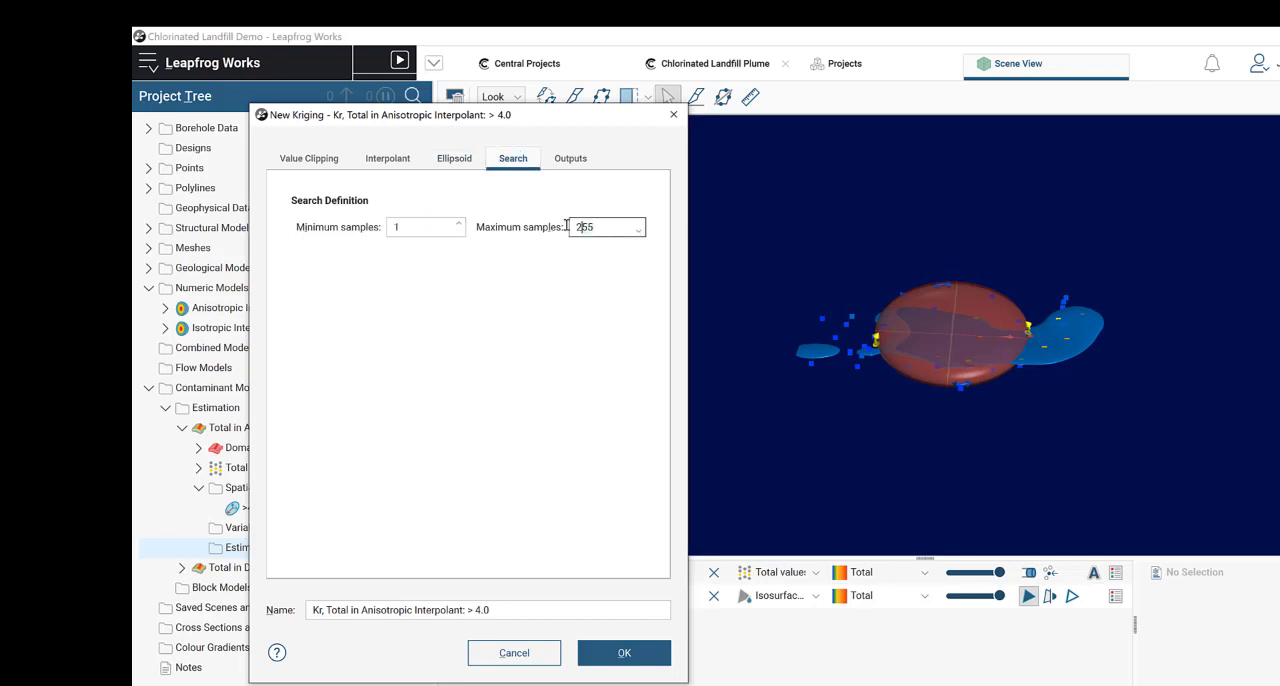
pyautogui.write('10')
# Step: Enable all the optional sample property and estimation result outputs and create the > 4.0 kriging estimator
pyautogui.click(570, 158)
pyautogui.click(330, 235)
pyautogui.click(330, 250)
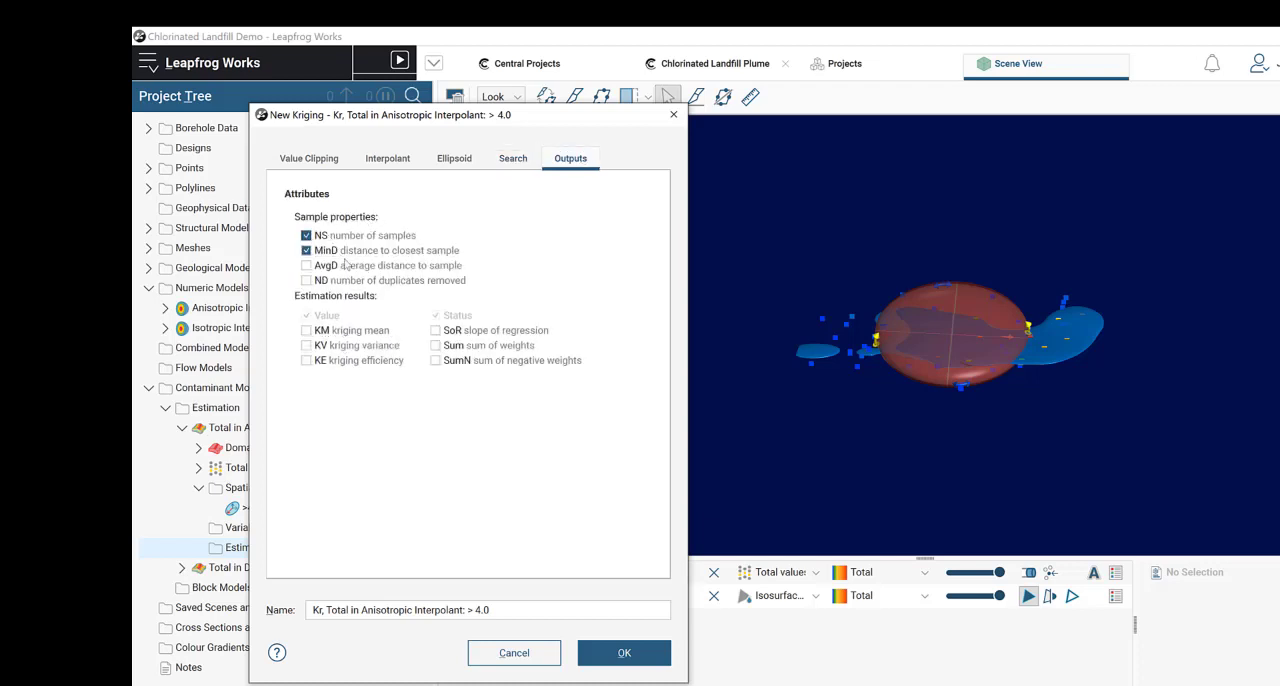
pyautogui.click(345, 265)
pyautogui.click(326, 330)
pyautogui.click(330, 345)
pyautogui.click(332, 360)
pyautogui.click(438, 360)
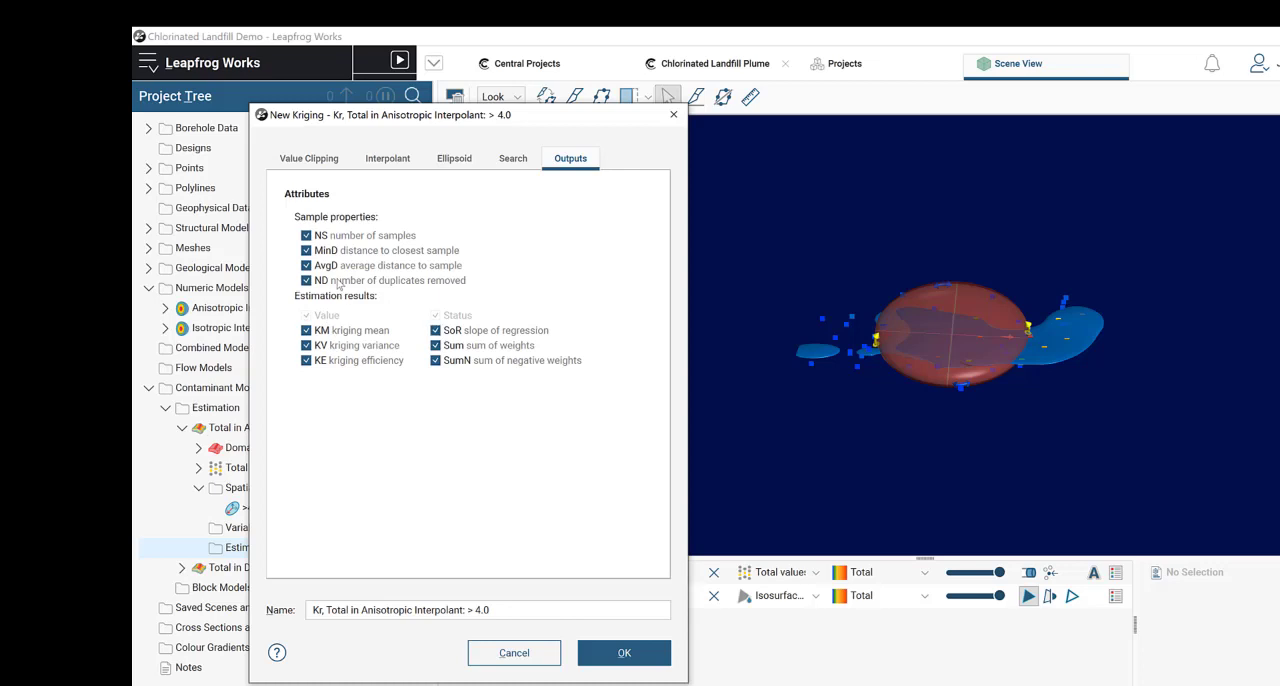
pyautogui.click(512, 159)
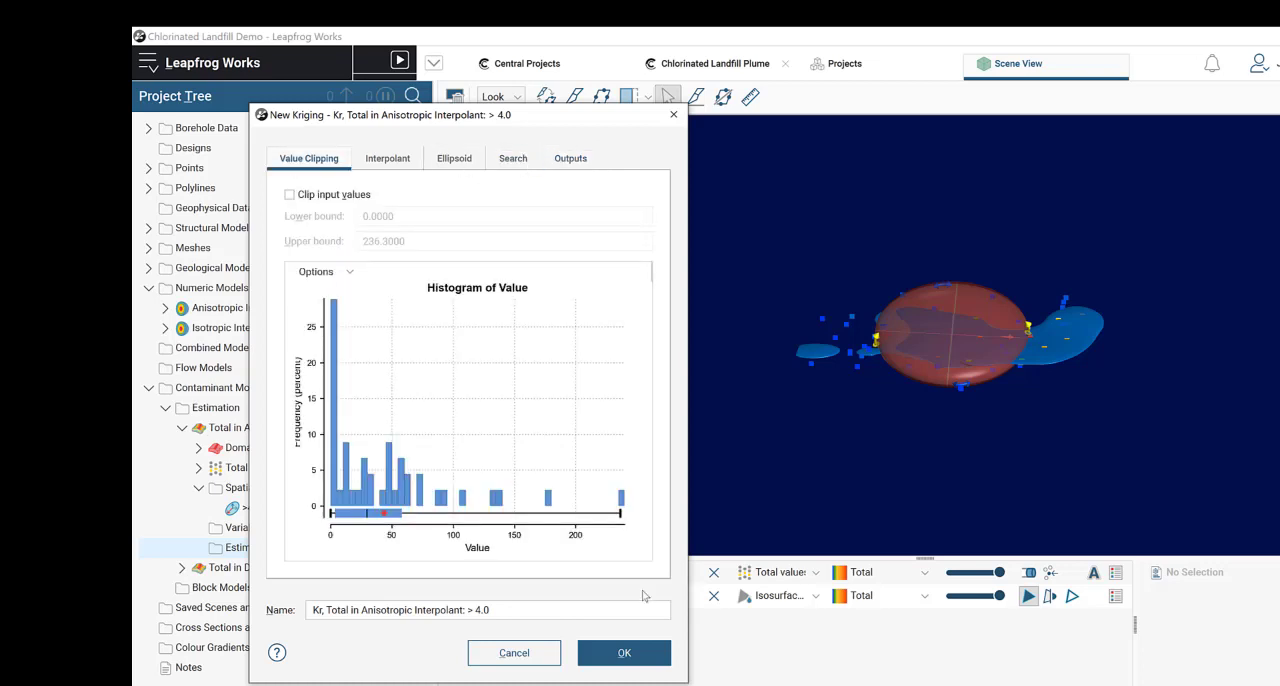
pyautogui.click(661, 652)
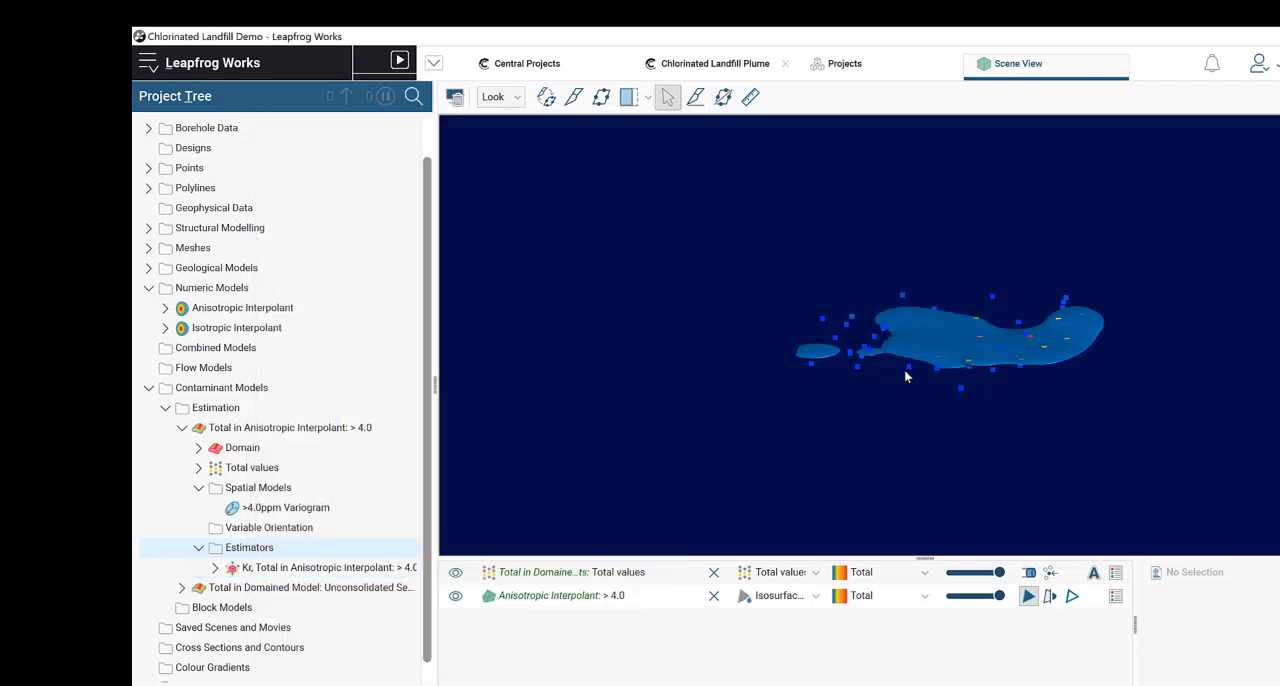
# Step: Expand both Total estimations under Contaminant Models to show their estimators
pyautogui.click(181, 428)
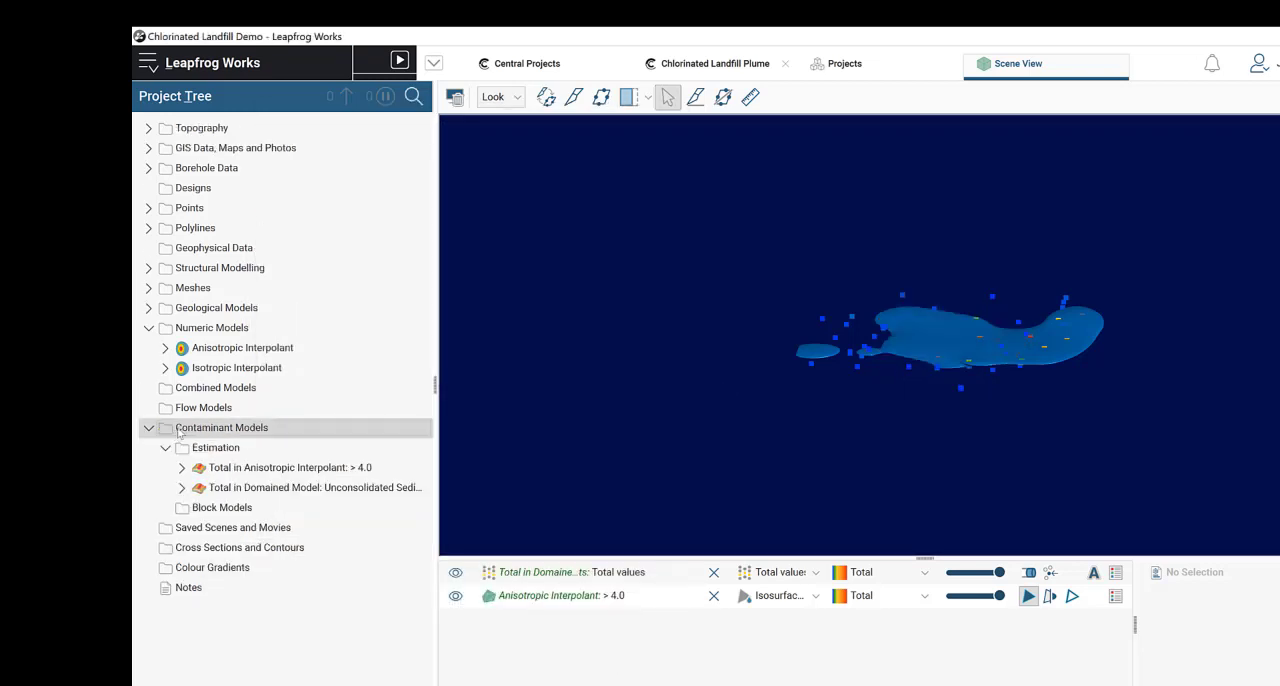
pyautogui.click(182, 467)
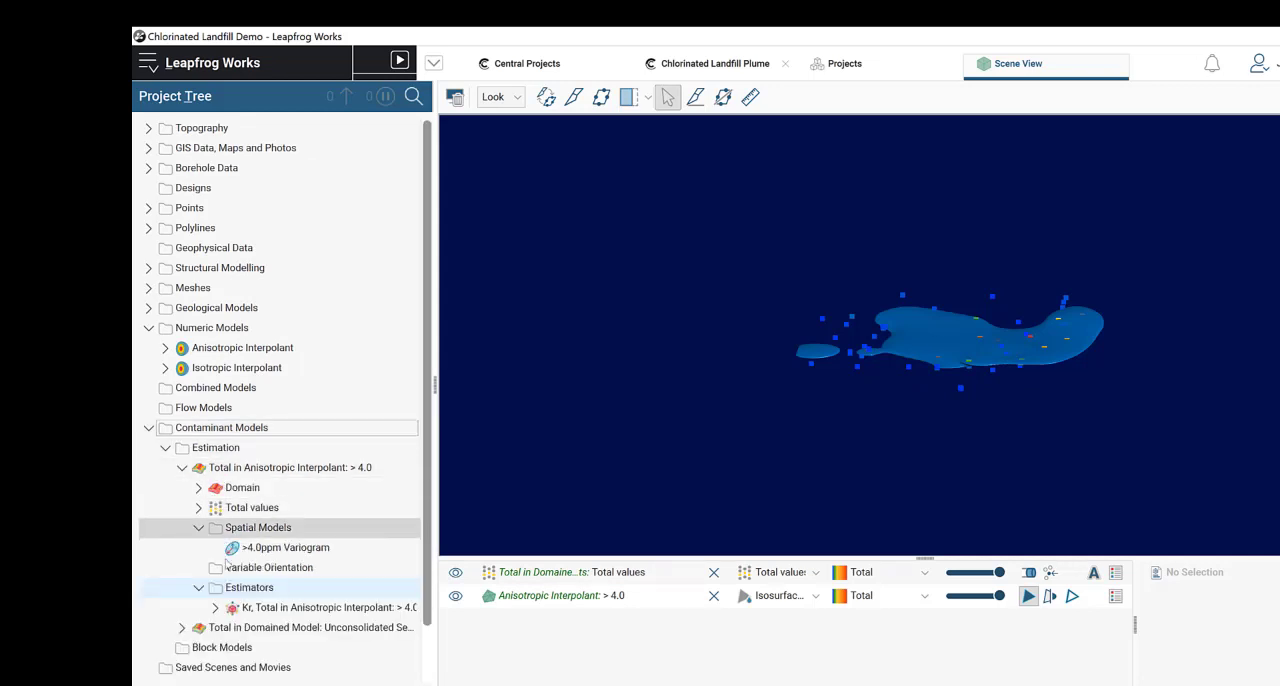
pyautogui.click(182, 627)
pyautogui.scroll(-3, 346, 413)
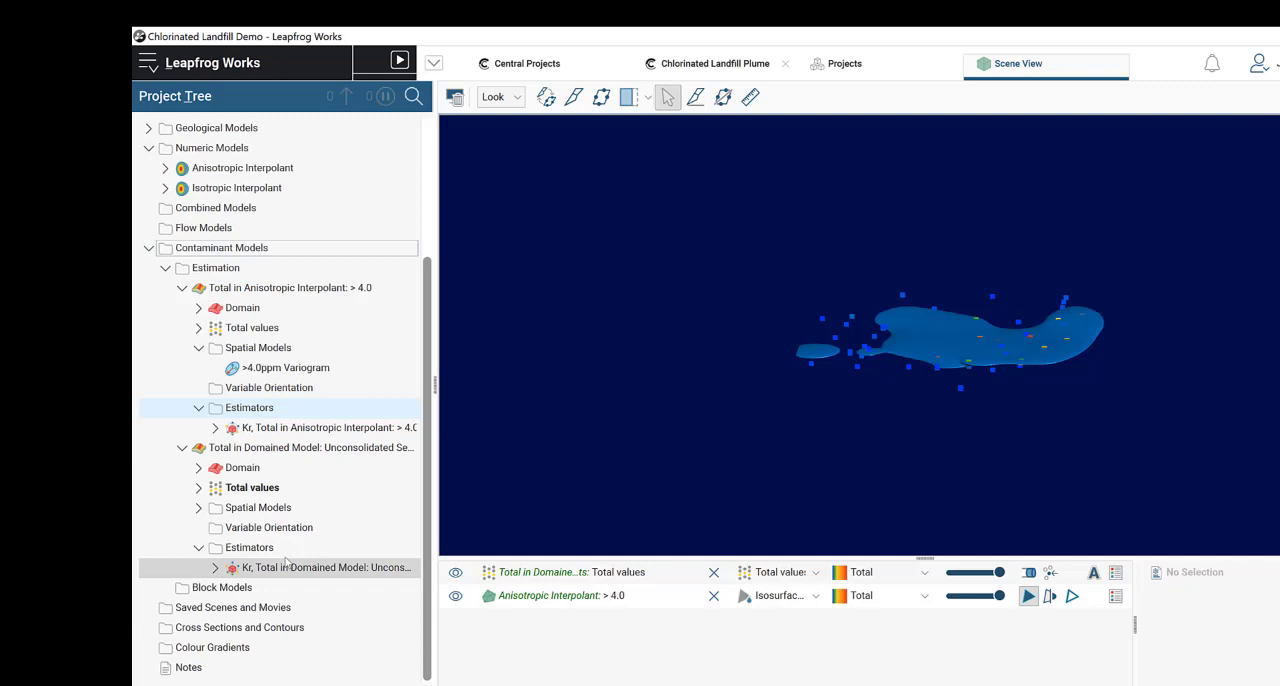
pyautogui.click(346, 413)
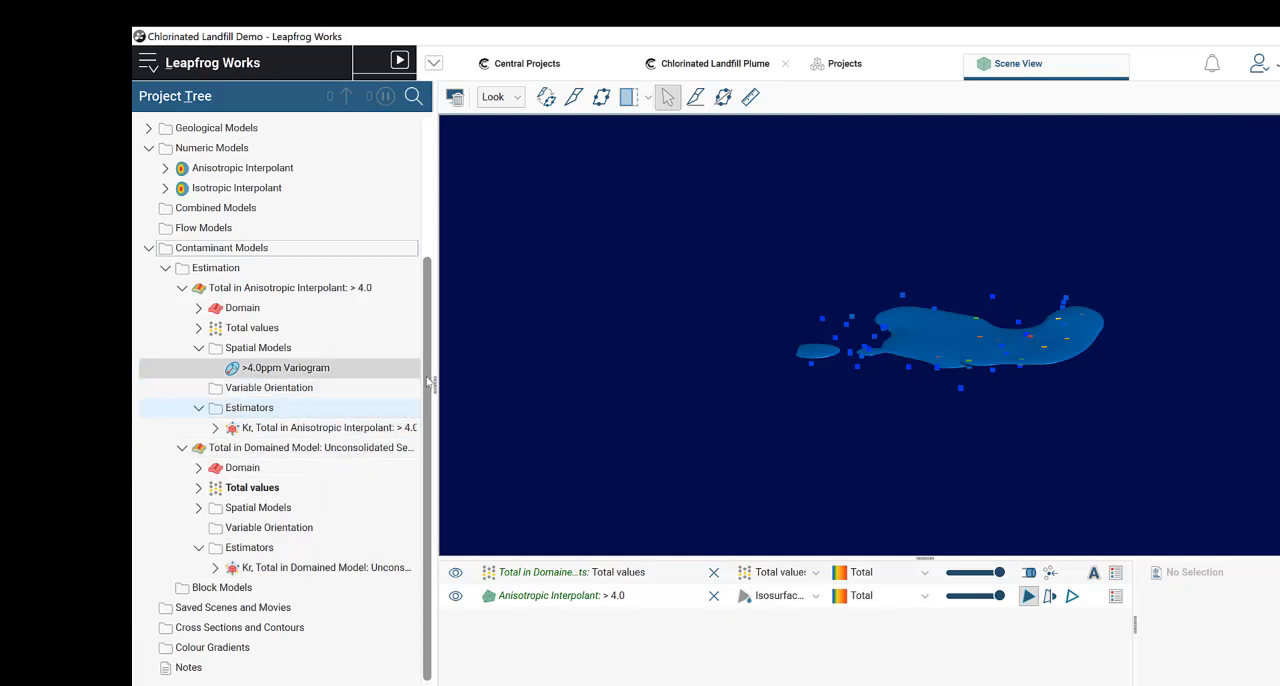
pyautogui.click(334, 429)
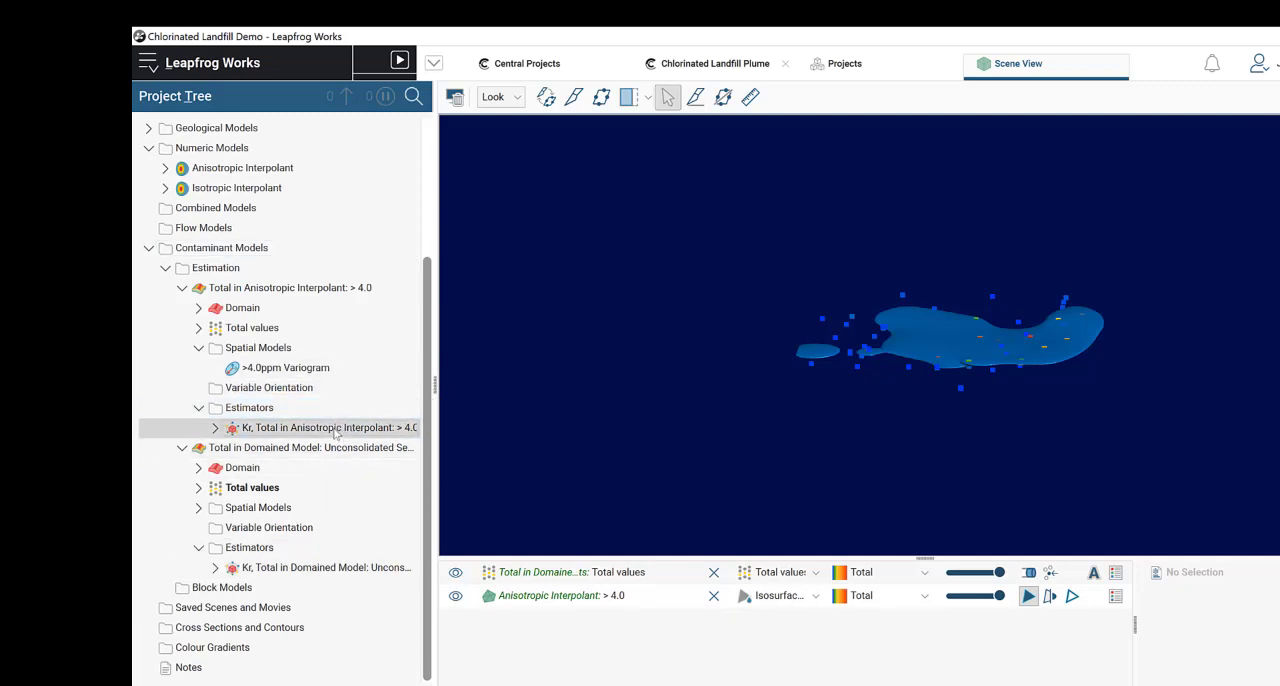
# Step: Rename the > 4.0 kriging estimator as "OK, Total in Anisotropic Interpolant: > 4.0"
pyautogui.rightClick(335, 431)
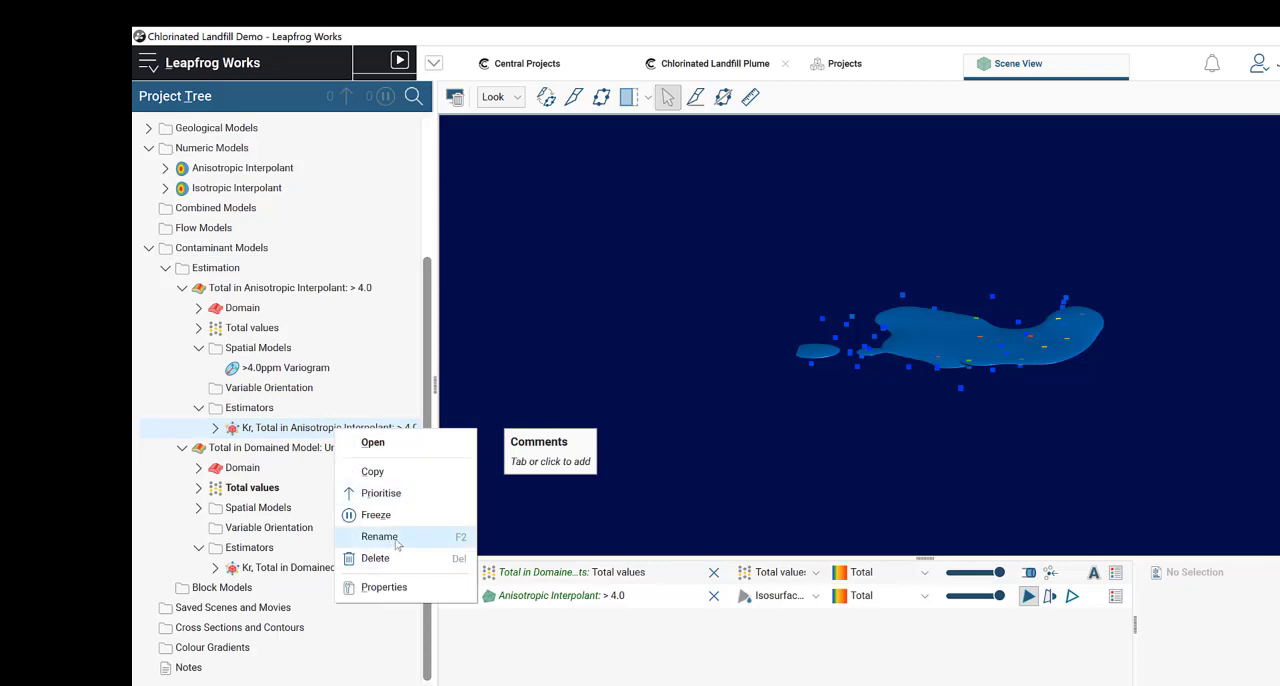
pyautogui.click(379, 537)
pyautogui.click(704, 359)
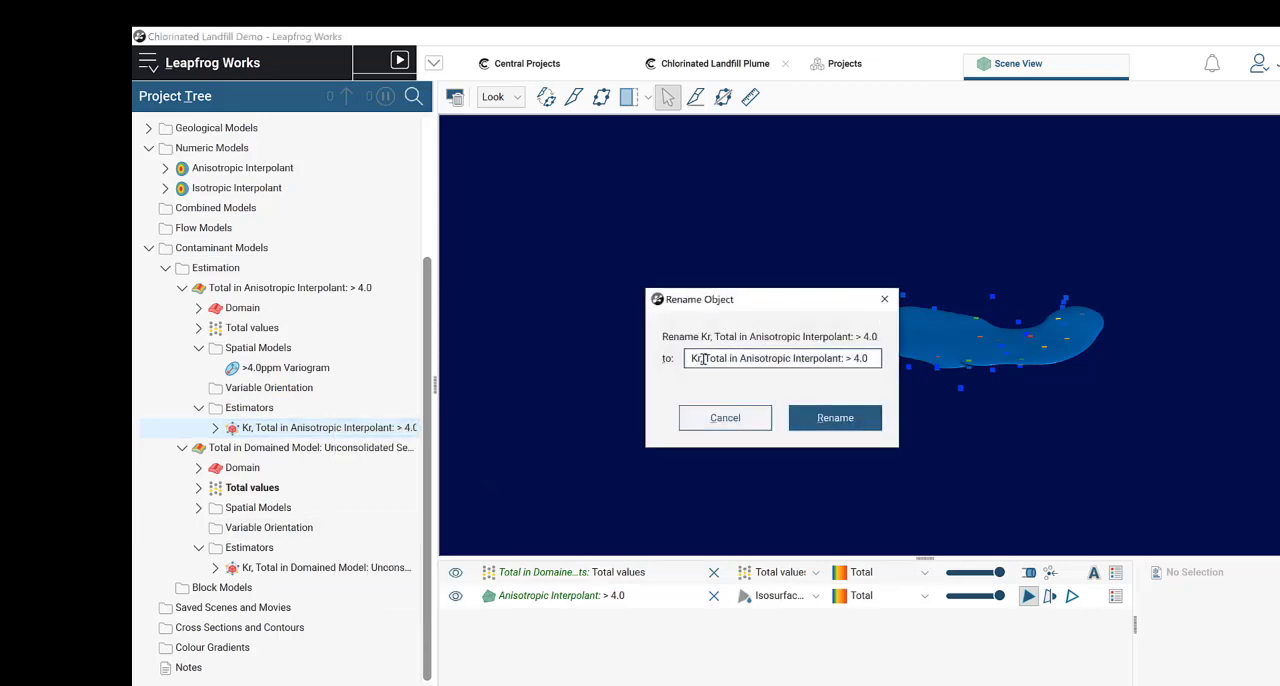
pyautogui.click(692, 358)
pyautogui.press('Delete')
pyautogui.press('Delete')
pyautogui.press('Delete')
pyautogui.write('OK')
pyautogui.click(856, 418)
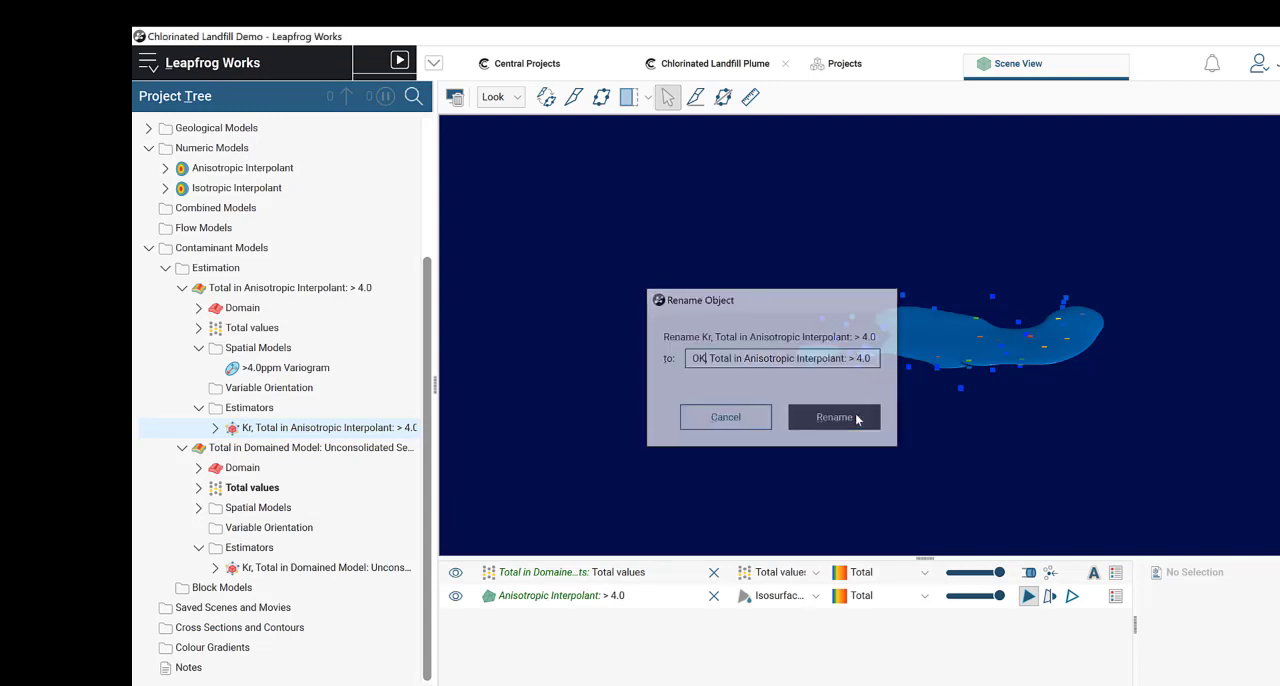
# Step: Rename the Domained Model kriging estimator as "SK, Total in Domained Model: Unconsolidated Sediments: Unconsolidated sediments"
pyautogui.rightClick(274, 576)
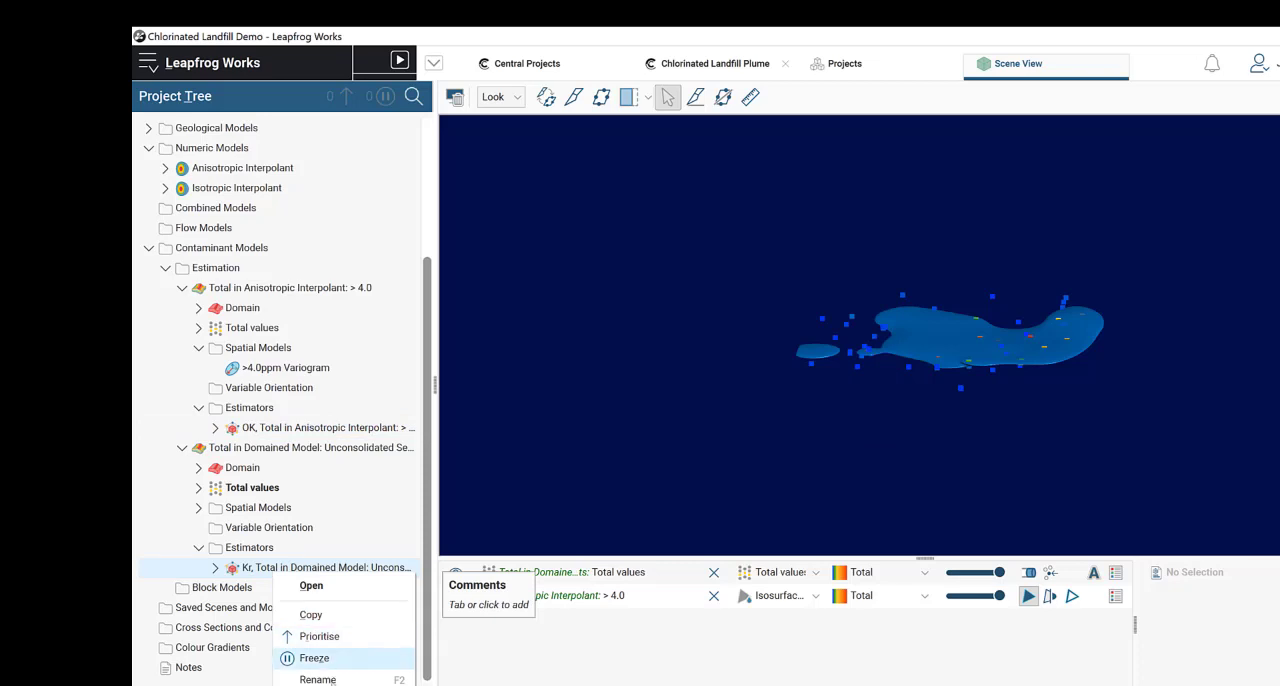
pyautogui.click(318, 679)
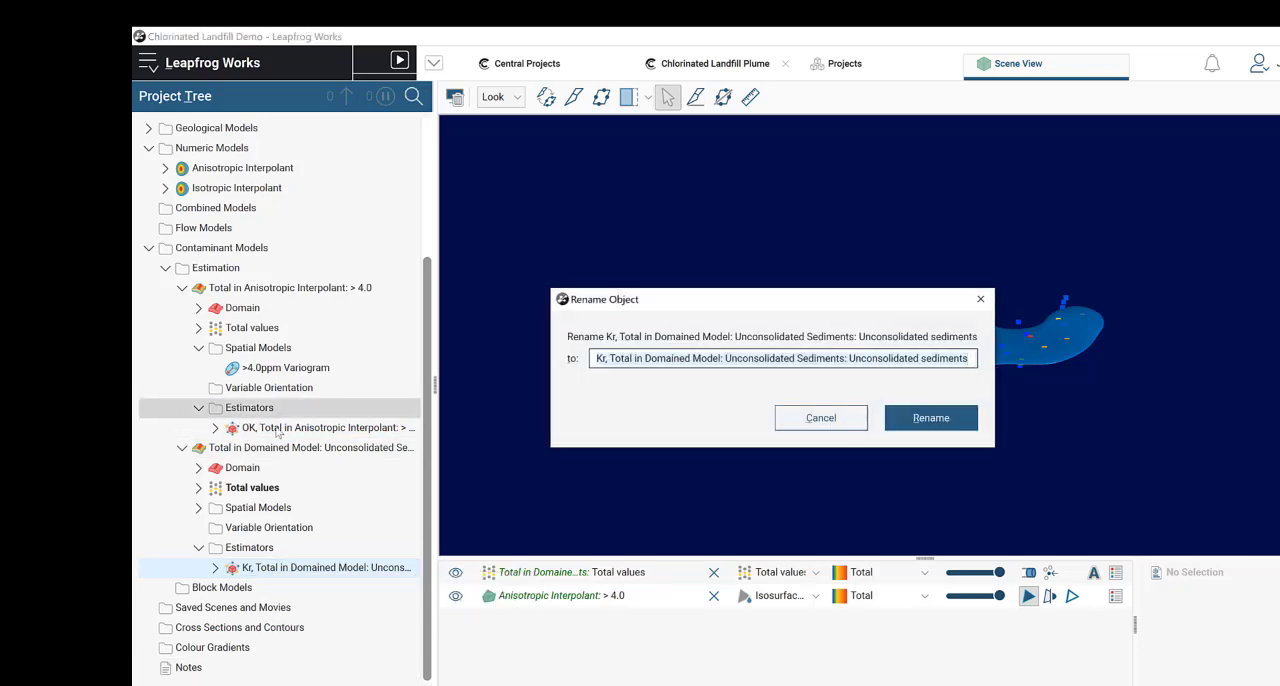
pyautogui.click(597, 359)
pyautogui.write('SK,')
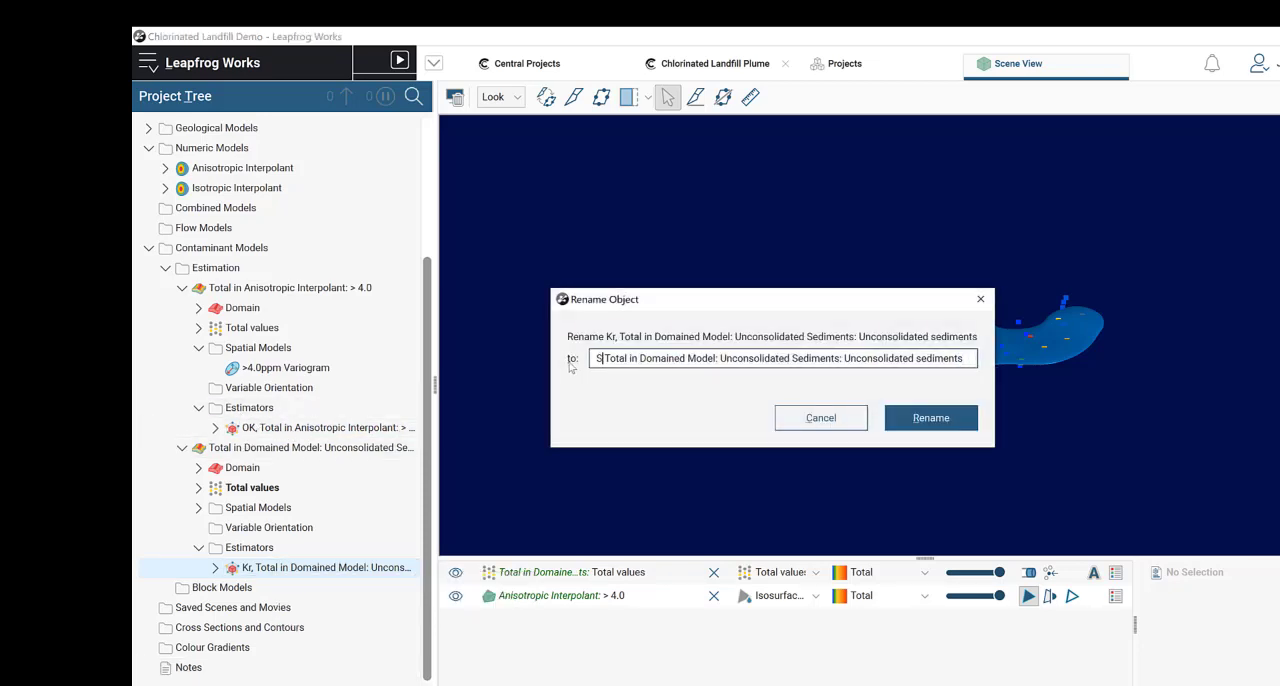
pyautogui.click(938, 420)
# Step: Collapse both Total estimations in the project tree and clear all objects from the scene
pyautogui.click(182, 289)
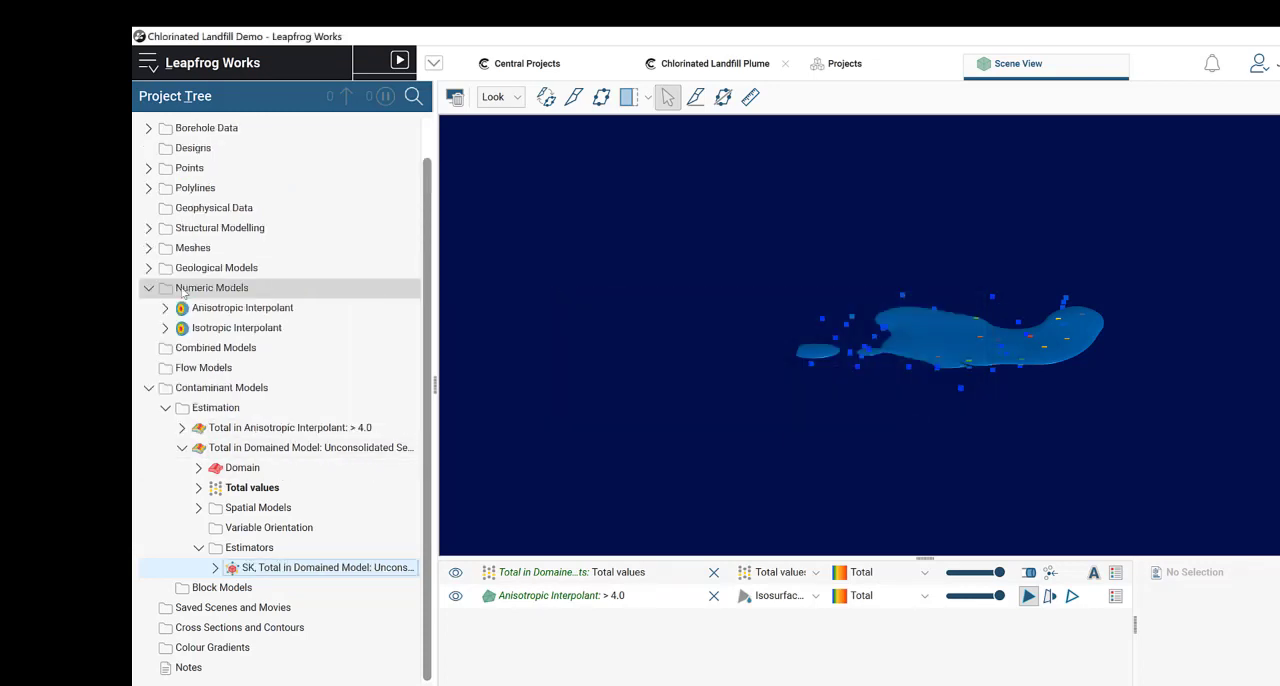
pyautogui.click(182, 448)
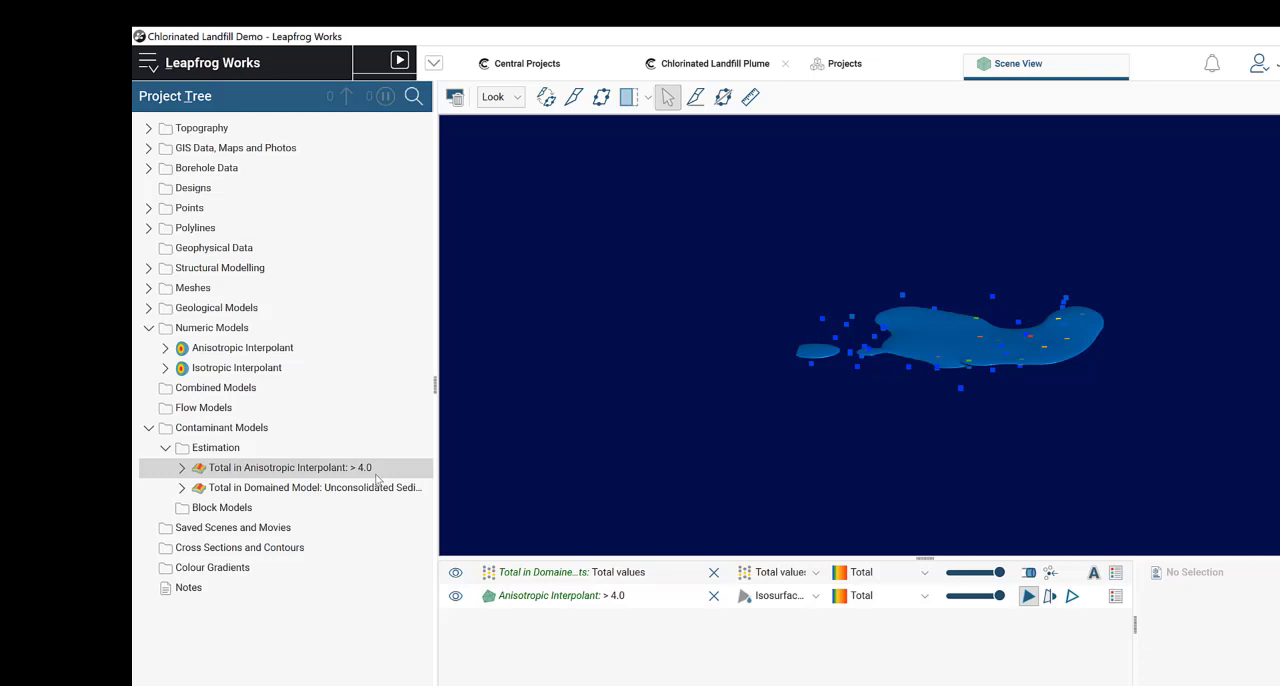
pyautogui.click(456, 98)
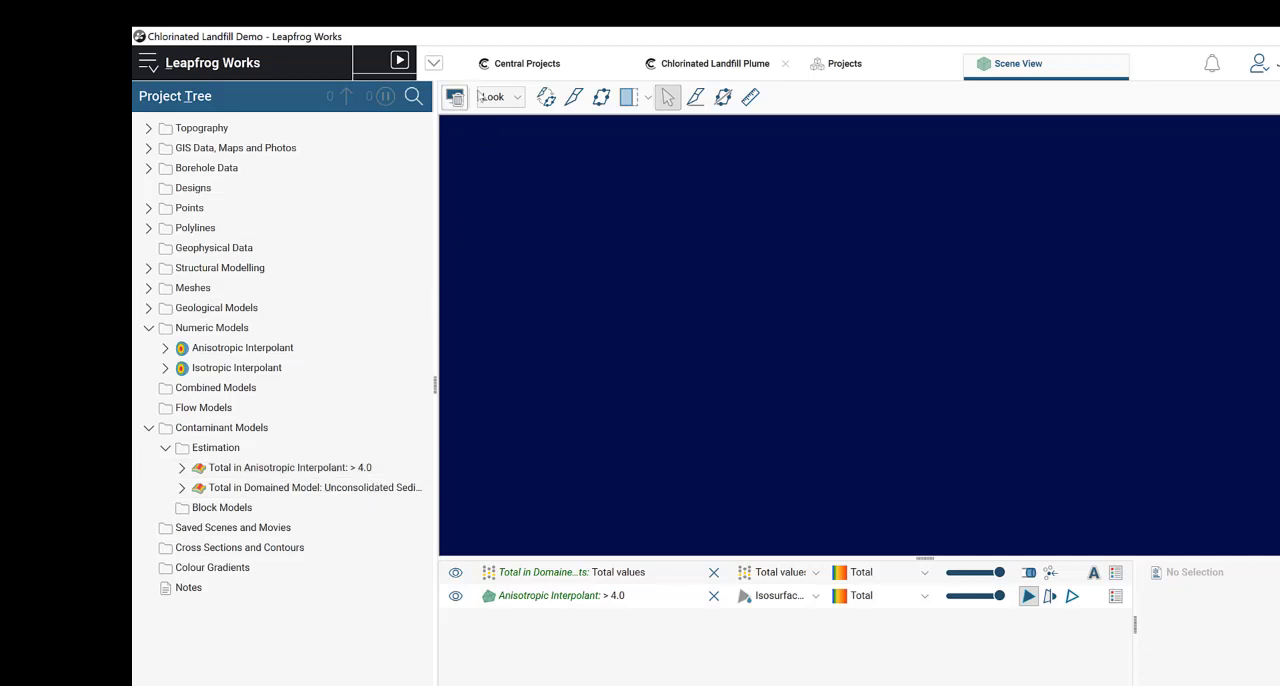
# Step: Start a new block model and set its extents to enclose the GM Extents
pyautogui.rightClick(231, 513)
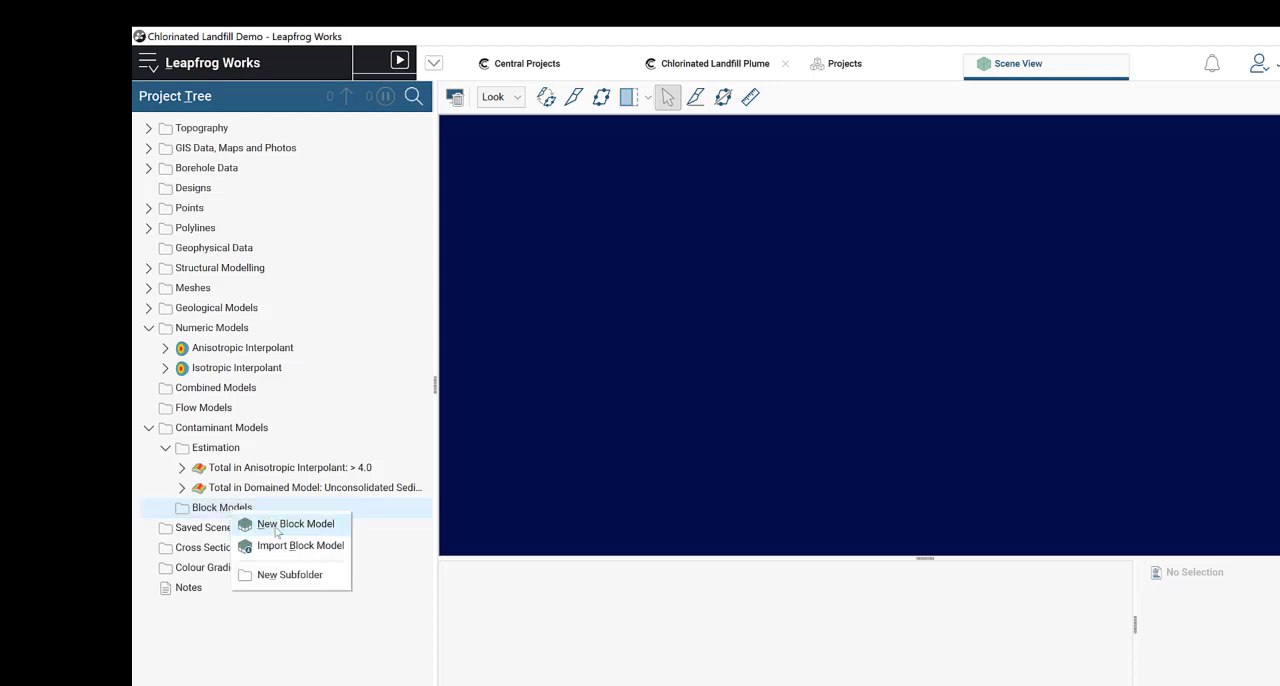
pyautogui.click(278, 526)
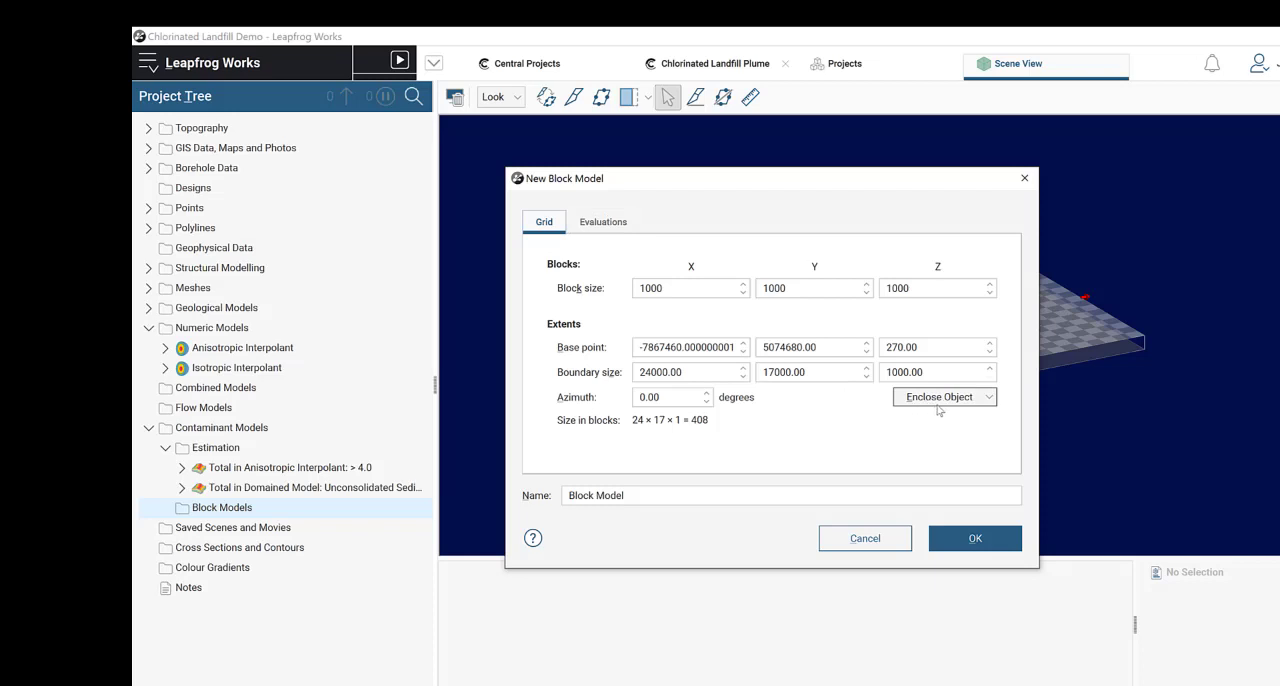
pyautogui.click(938, 403)
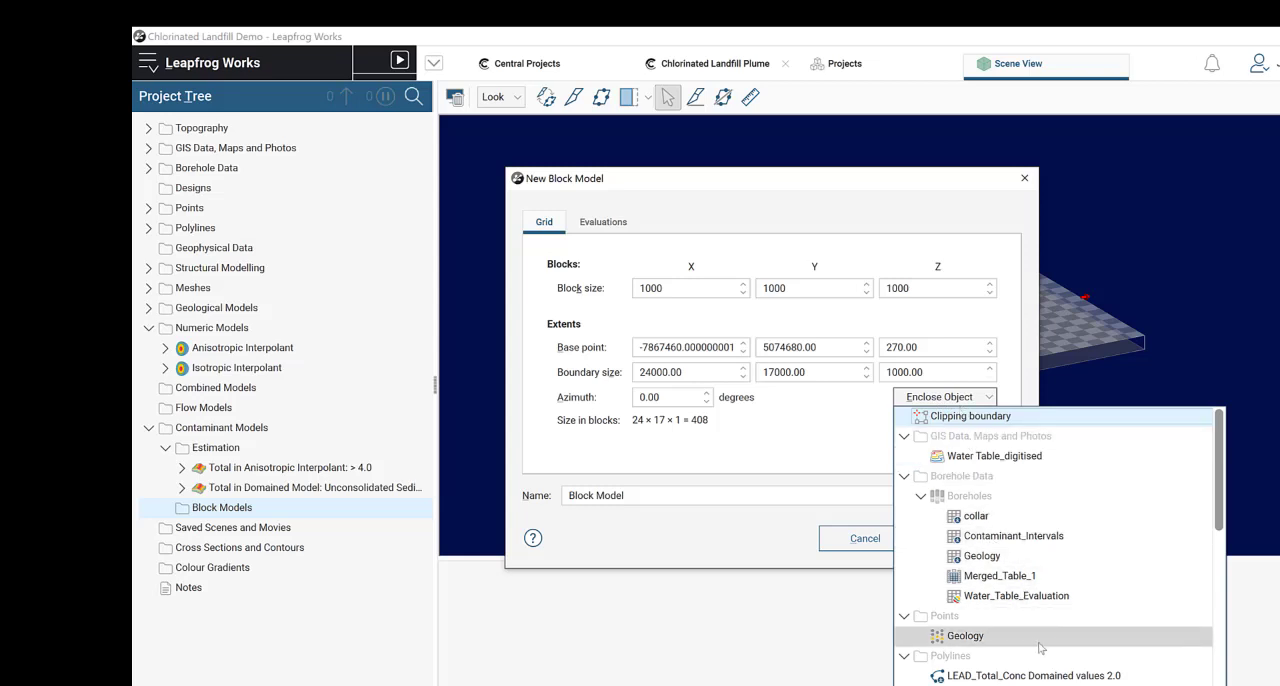
pyautogui.scroll(-3, 1030, 672)
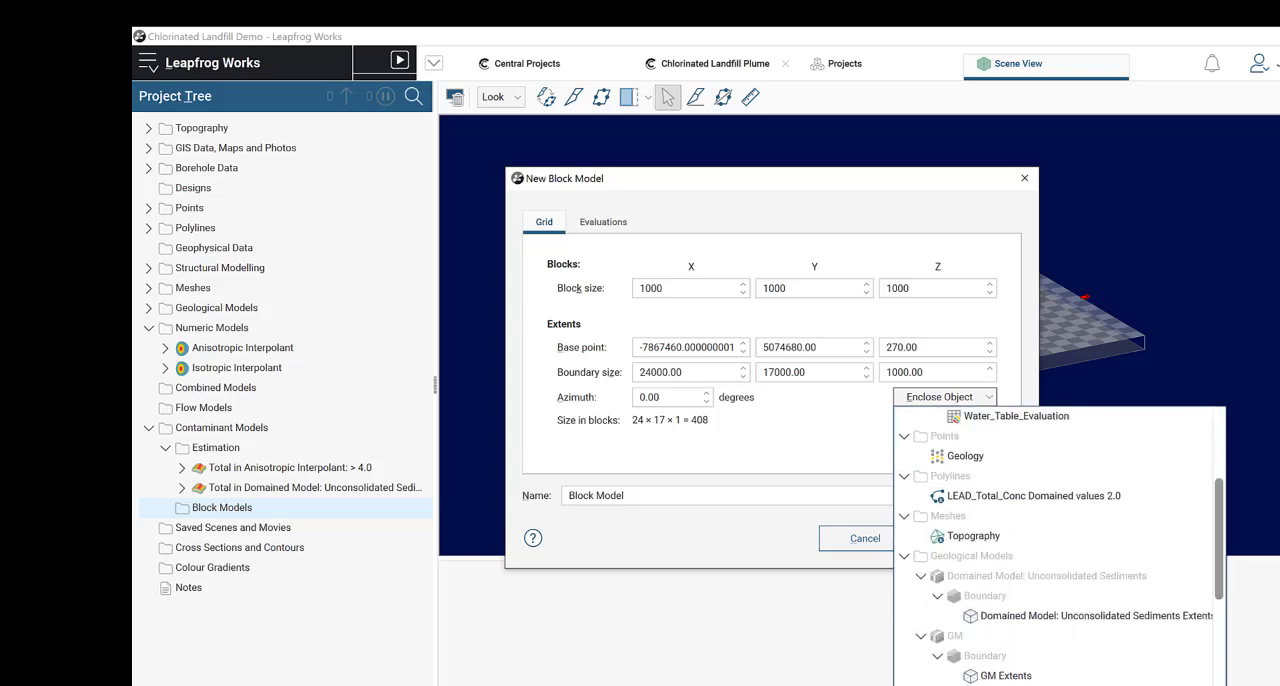
pyautogui.click(1006, 676)
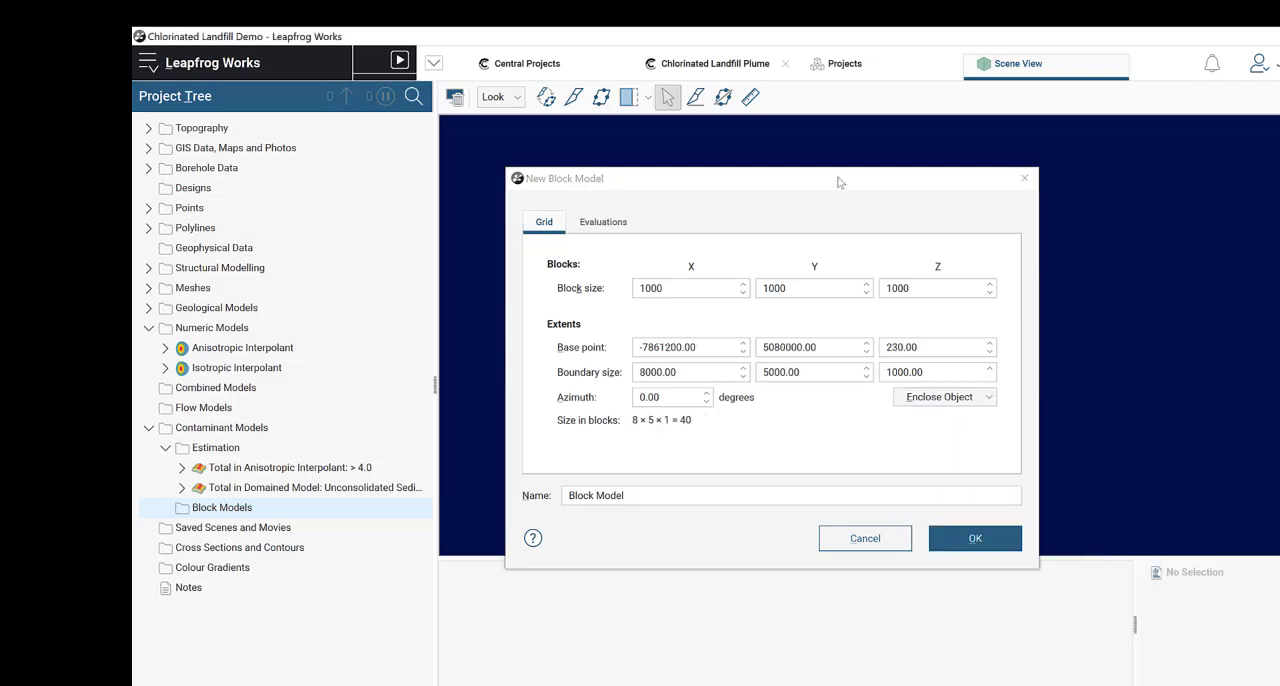
pyautogui.moveTo(592, 127); pyautogui.dragTo(1057, 203)
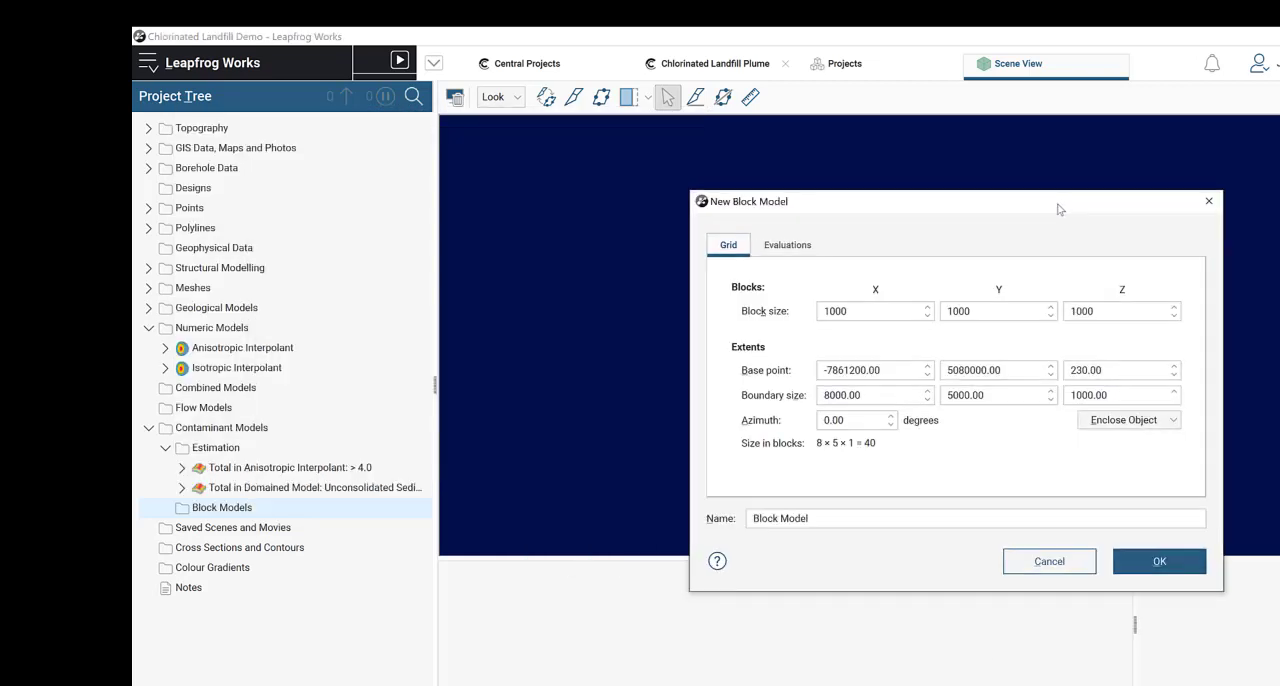
# Step: Set the new block model's block size to 80 × 80 × 5 and create the model
pyautogui.doubleClick(882, 313)
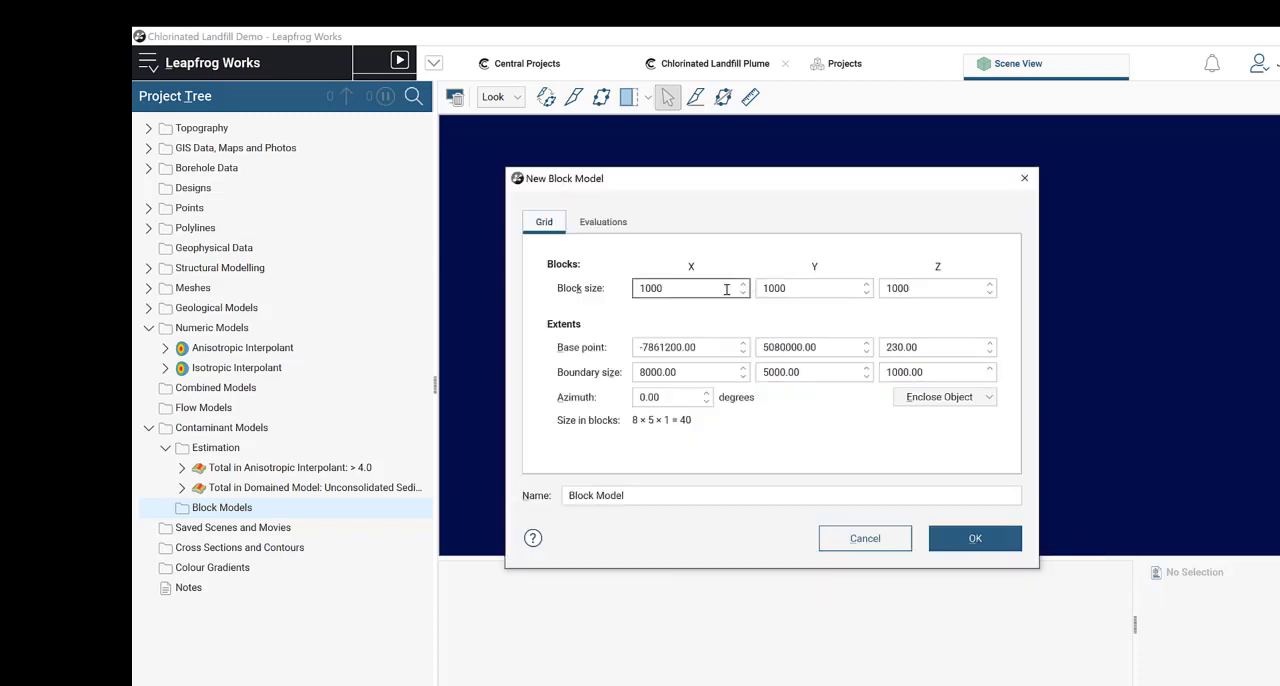
pyautogui.doubleClick(716, 291)
pyautogui.write('80')
pyautogui.click(790, 290)
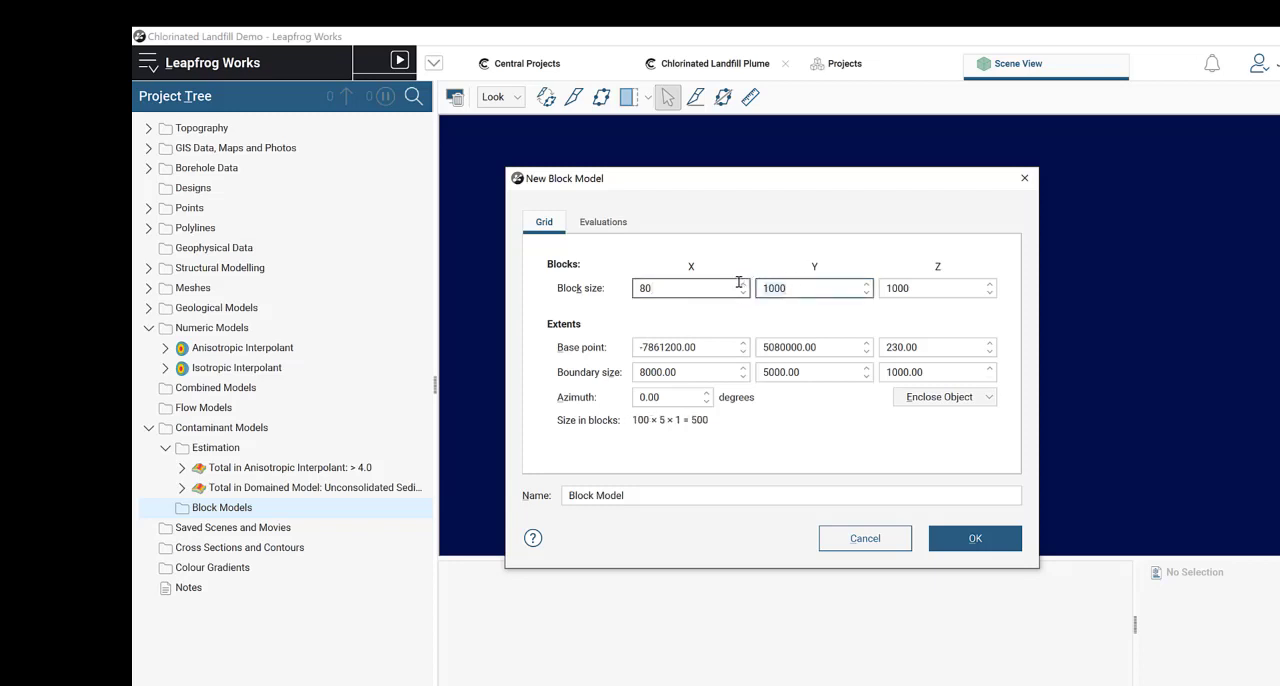
pyautogui.write('80')
pyautogui.click(888, 290)
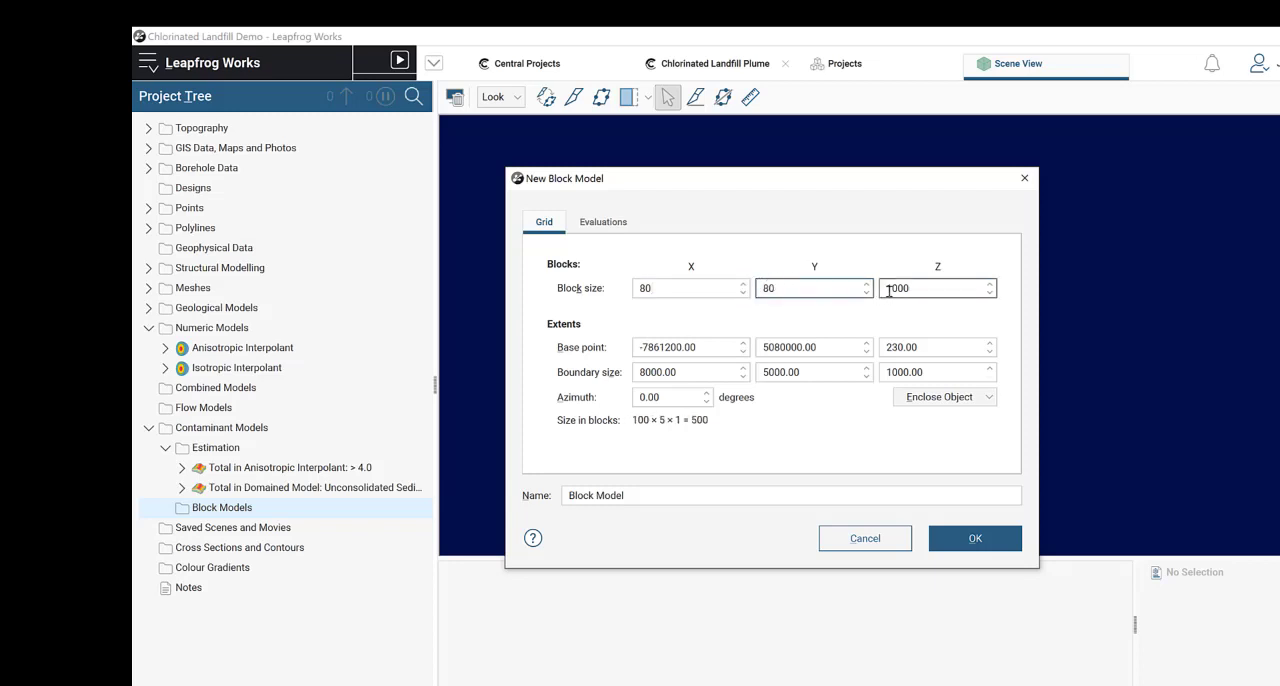
pyautogui.click(911, 289)
pyautogui.moveTo(911, 289); pyautogui.dragTo(878, 289)
pyautogui.write('5')
pyautogui.click(822, 290)
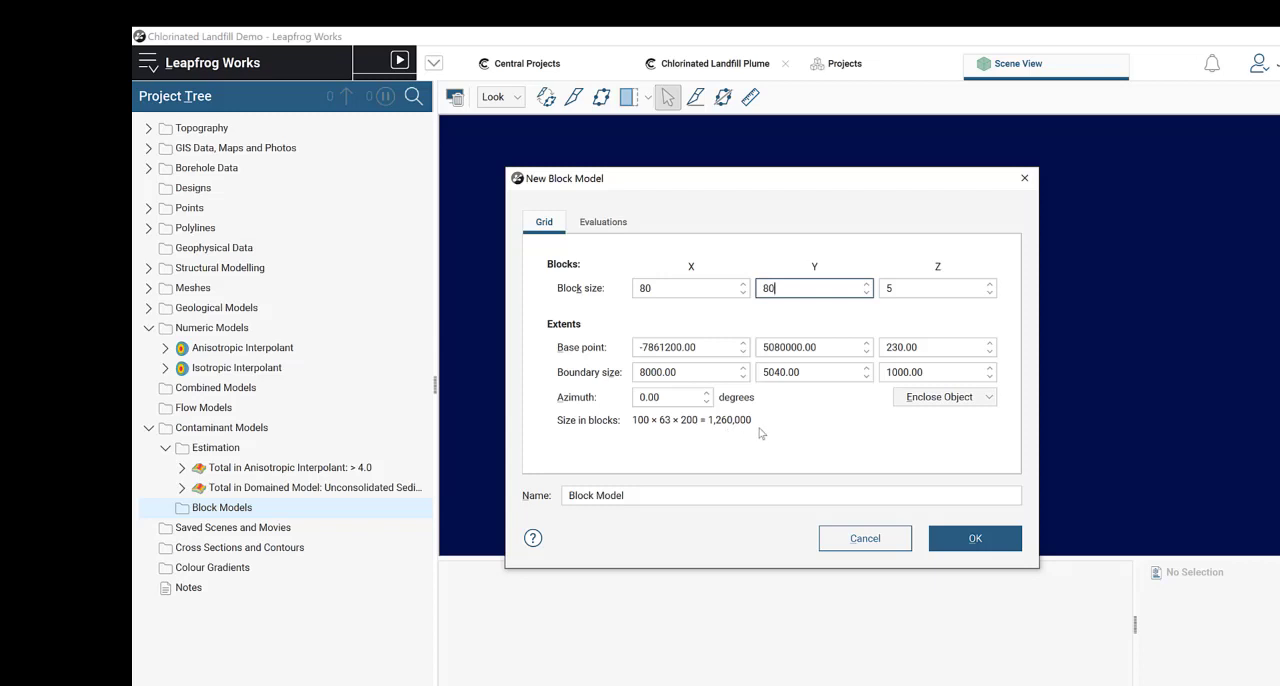
pyautogui.click(975, 538)
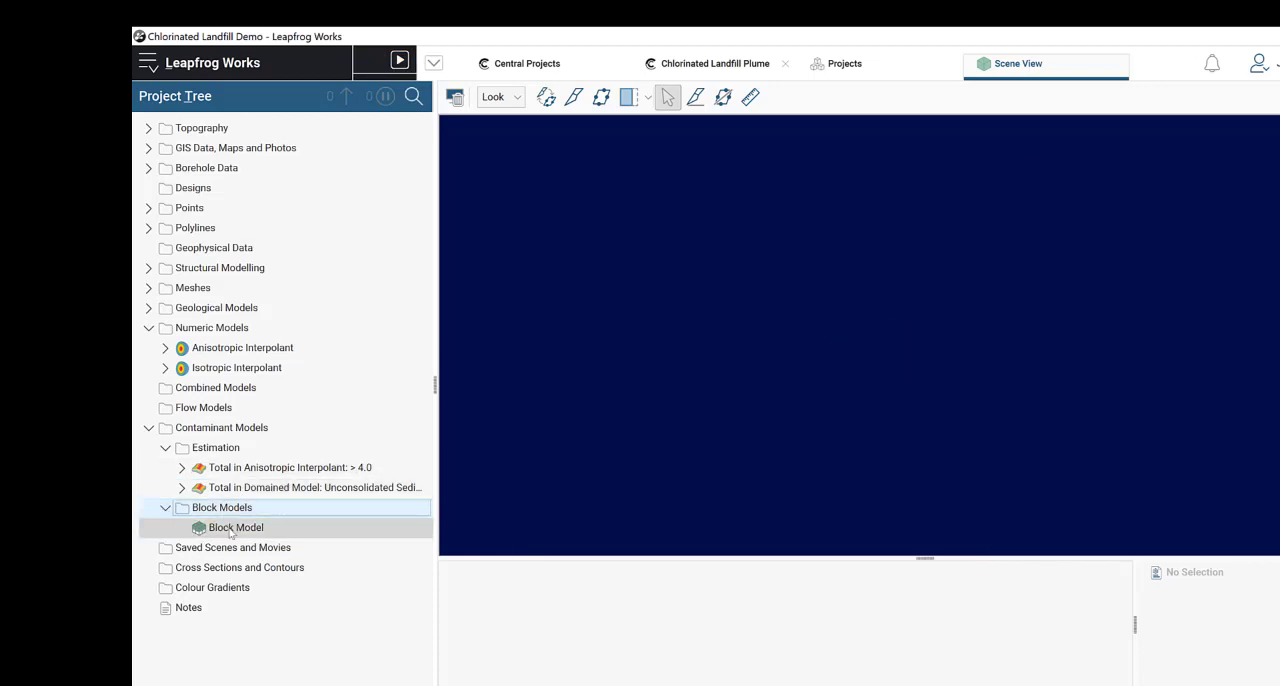
# Step: Reopen the Block Model's settings and add GM, the Unconsolidated Sediments Domained Model and Water Table as evaluations
pyautogui.doubleClick(230, 528)
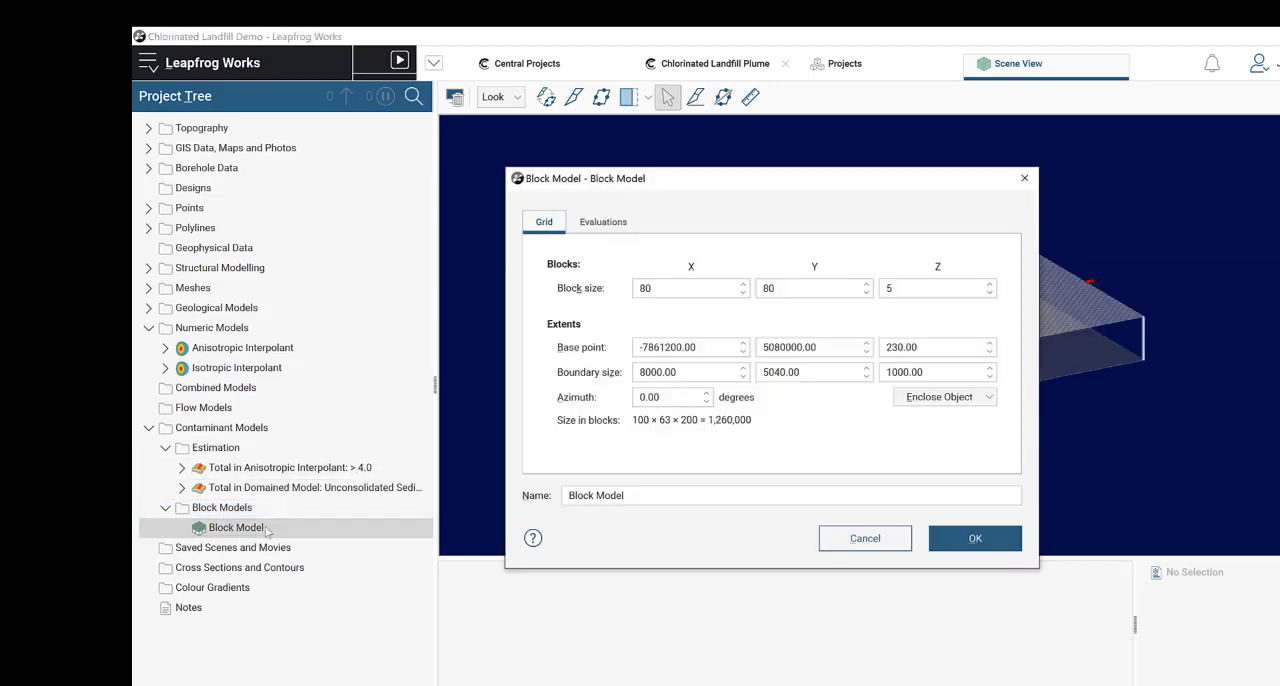
pyautogui.click(600, 225)
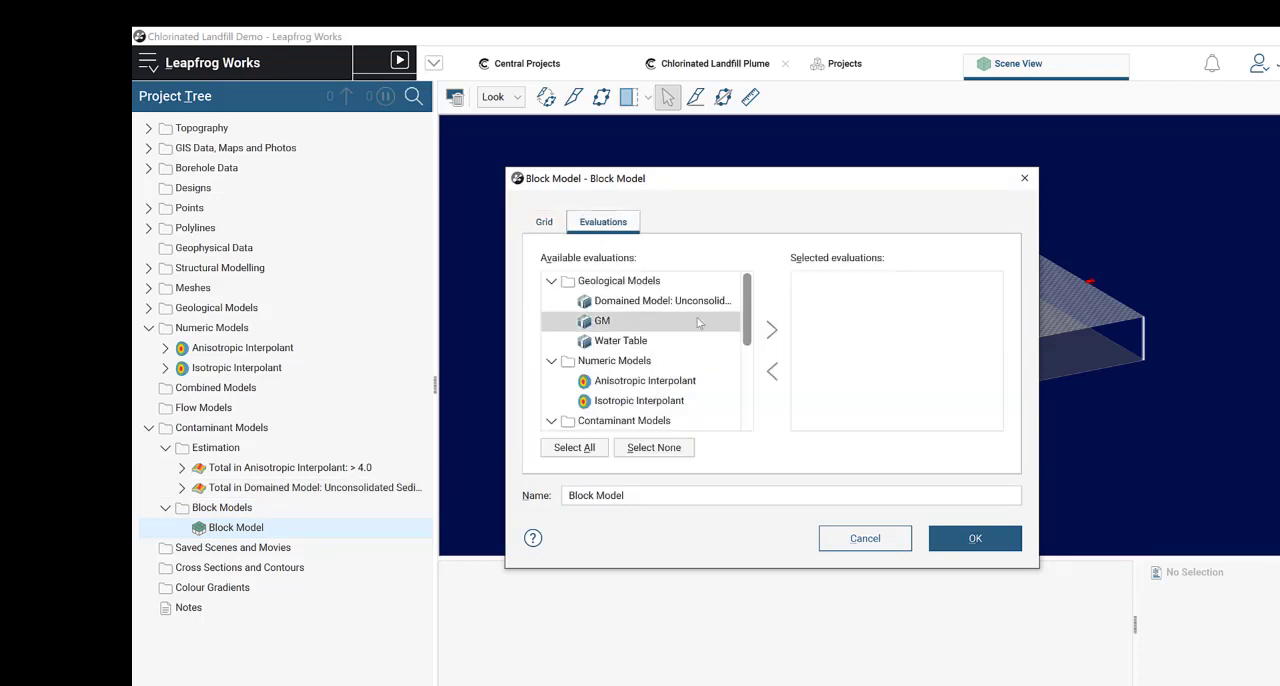
pyautogui.click(647, 320)
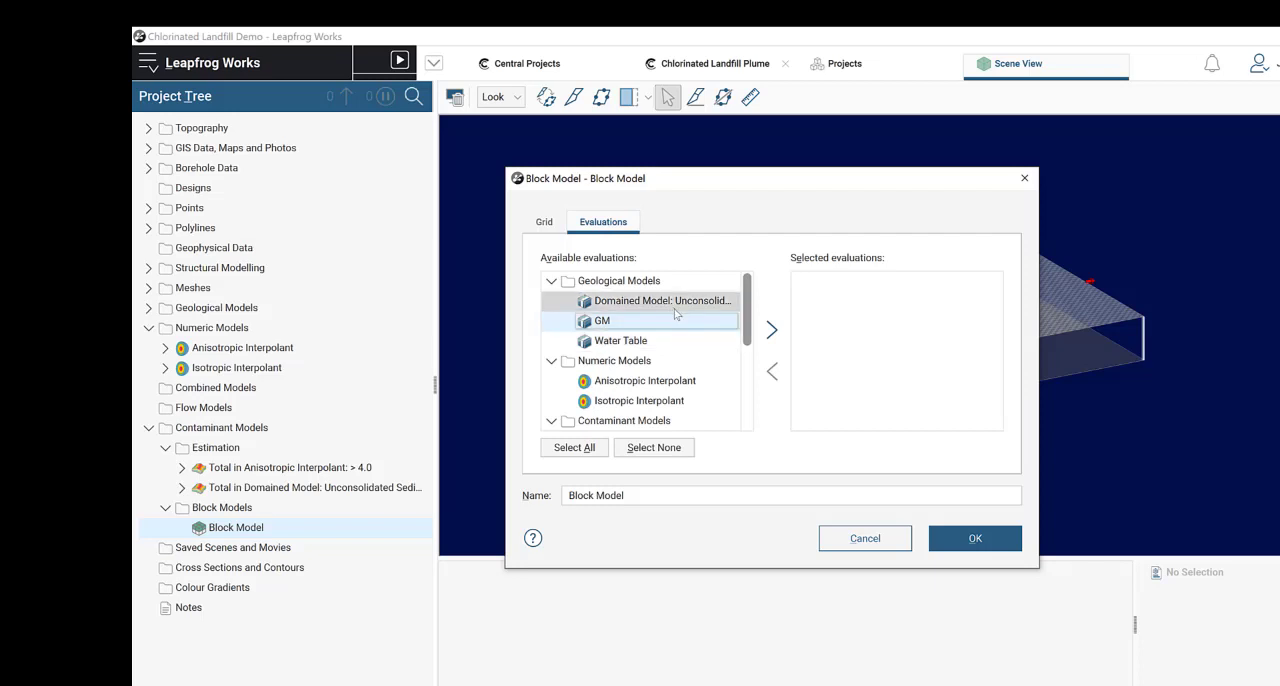
pyautogui.click(772, 331)
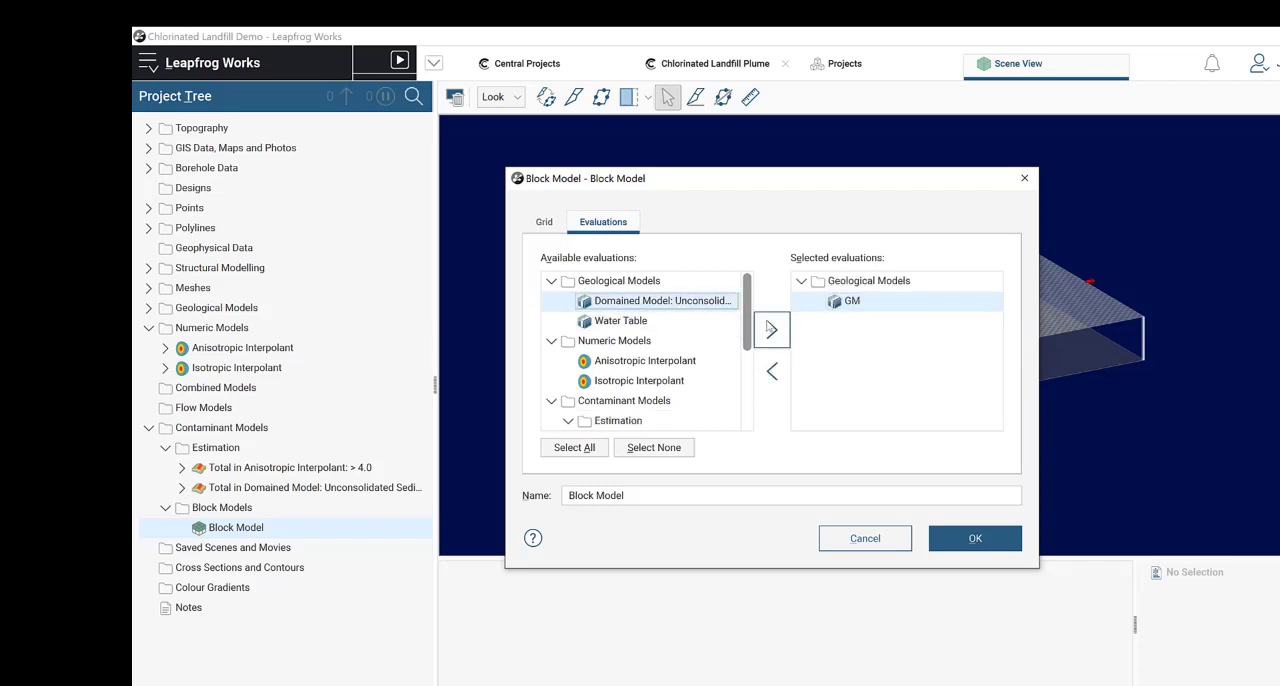
pyautogui.click(771, 331)
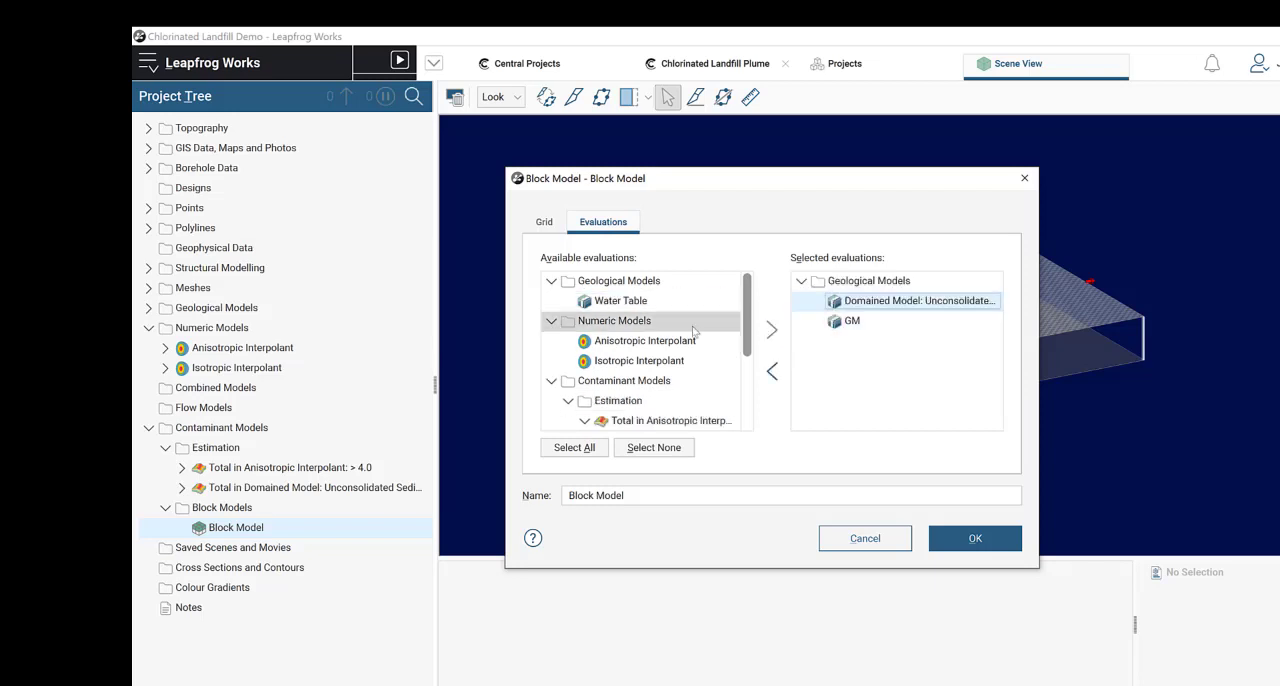
pyautogui.click(660, 301)
pyautogui.click(771, 331)
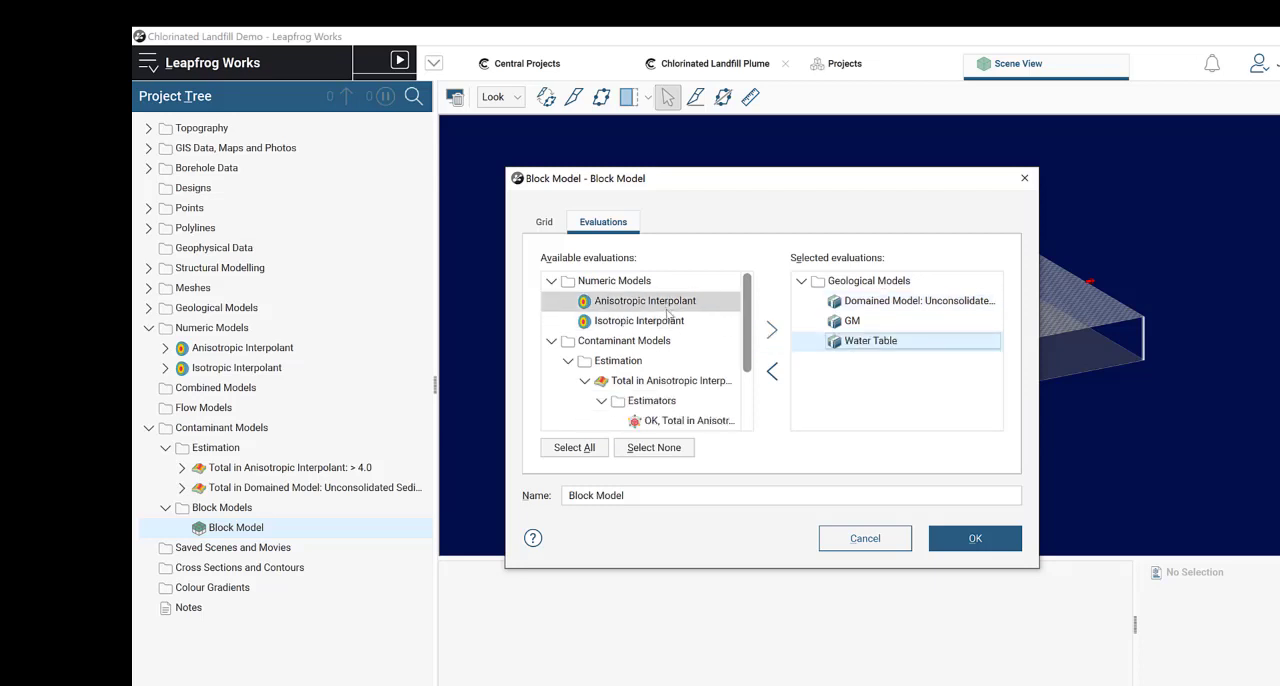
# Step: Add the OK and SK Total estimators to the Block Model's evaluations and apply the settings
pyautogui.scroll(-2, 667, 313)
pyautogui.click(688, 340)
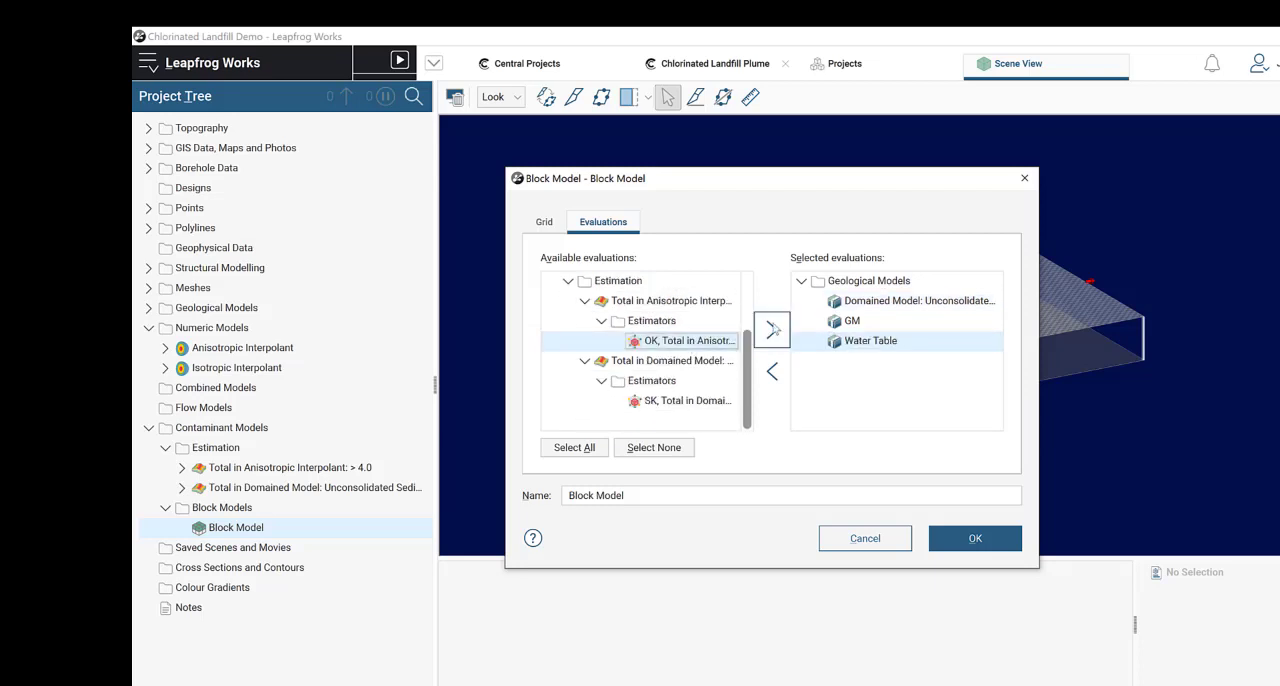
pyautogui.click(772, 330)
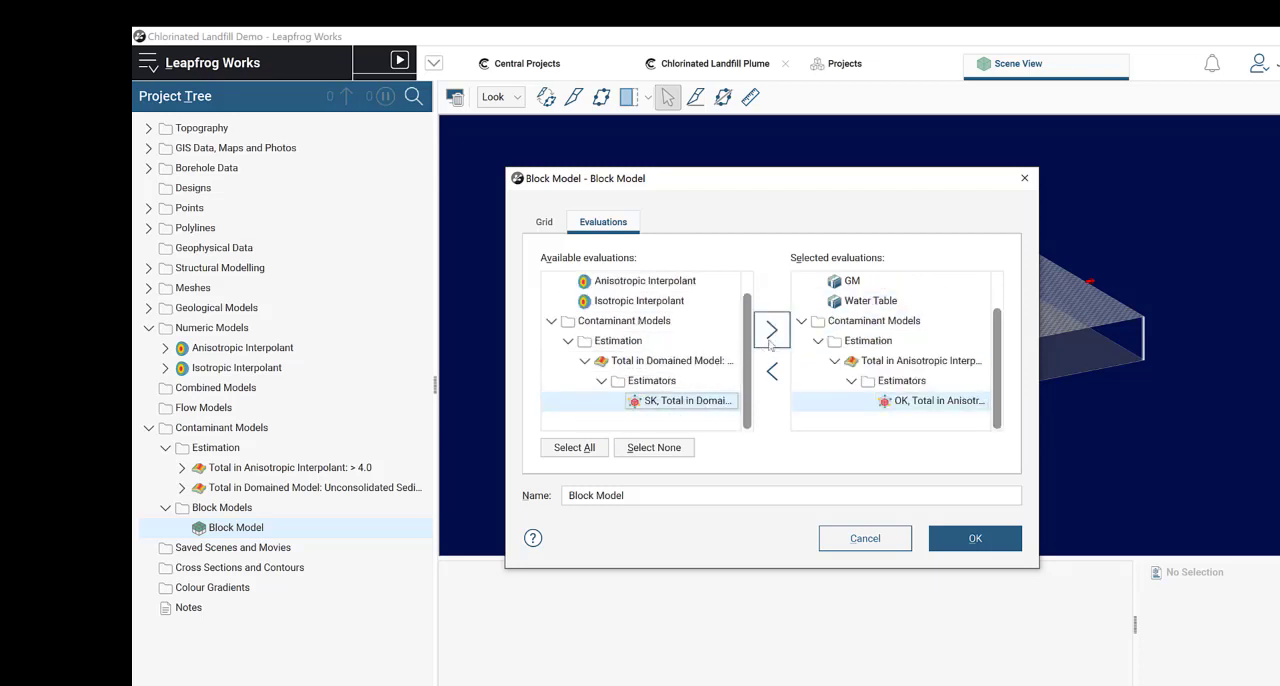
pyautogui.click(770, 340)
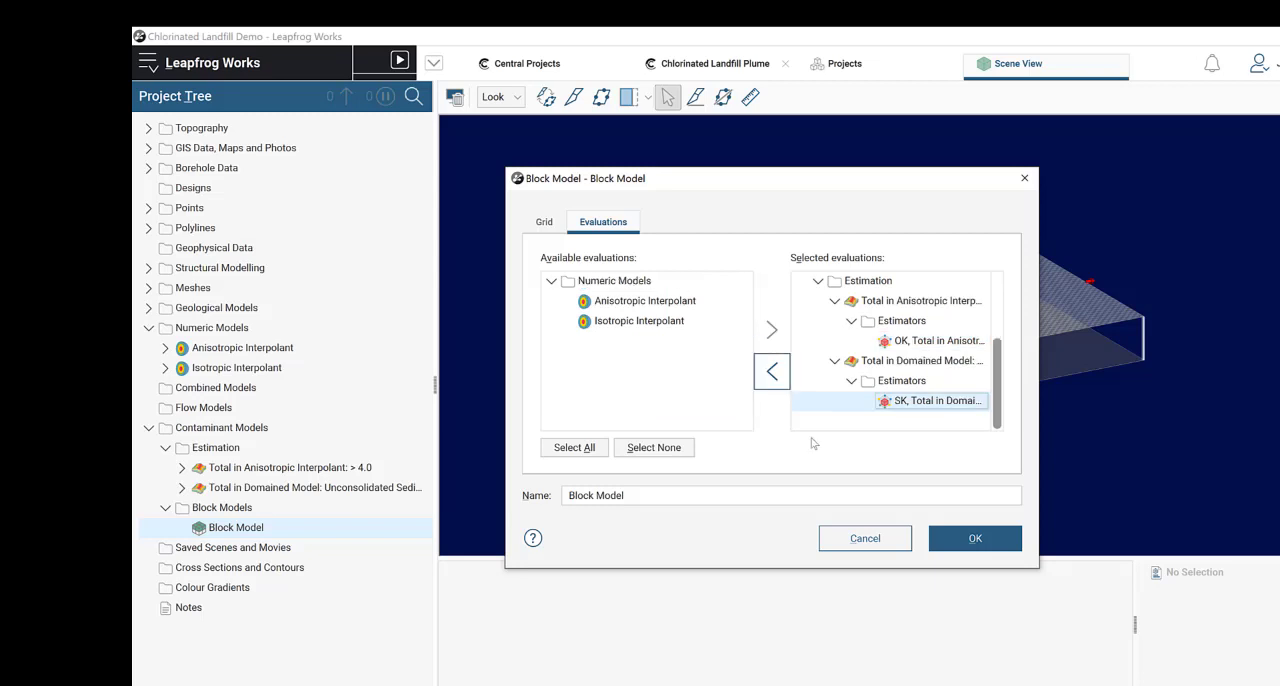
pyautogui.click(975, 539)
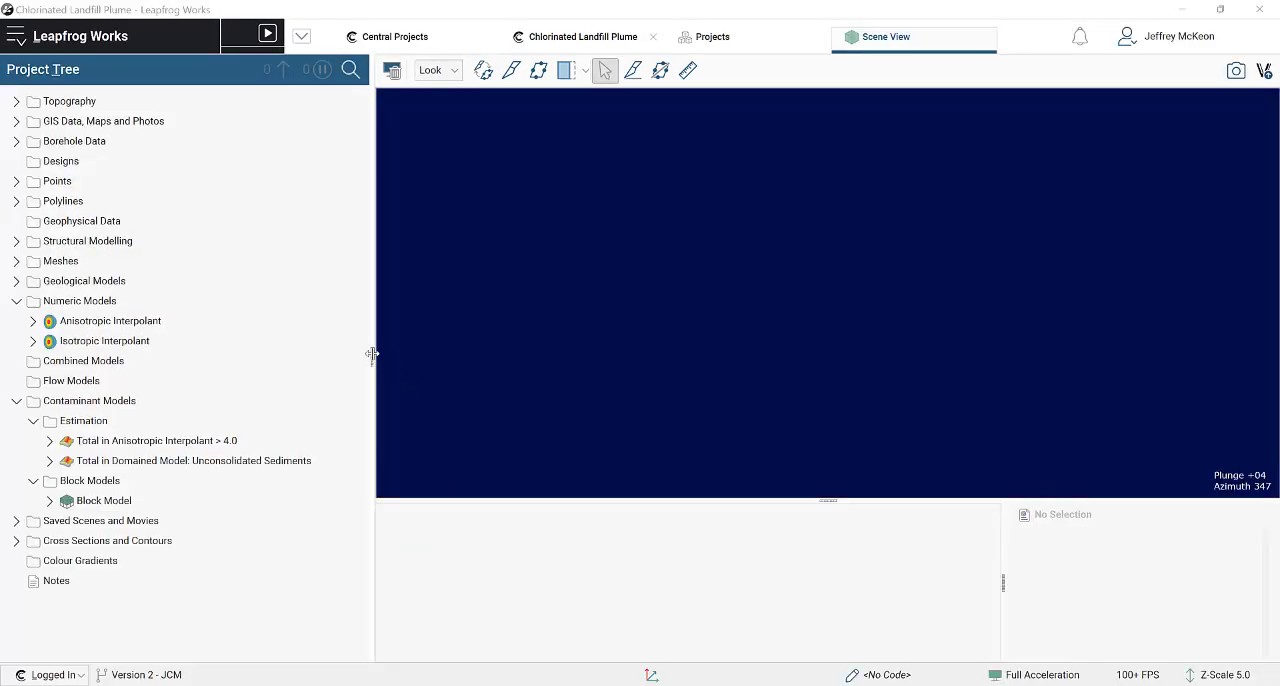
# Step: Rename the "Total in Anisotropic Interpolant > 4.0" estimation as "Ordinary Kriging"
pyautogui.moveTo(374, 354); pyautogui.dragTo(303, 360)
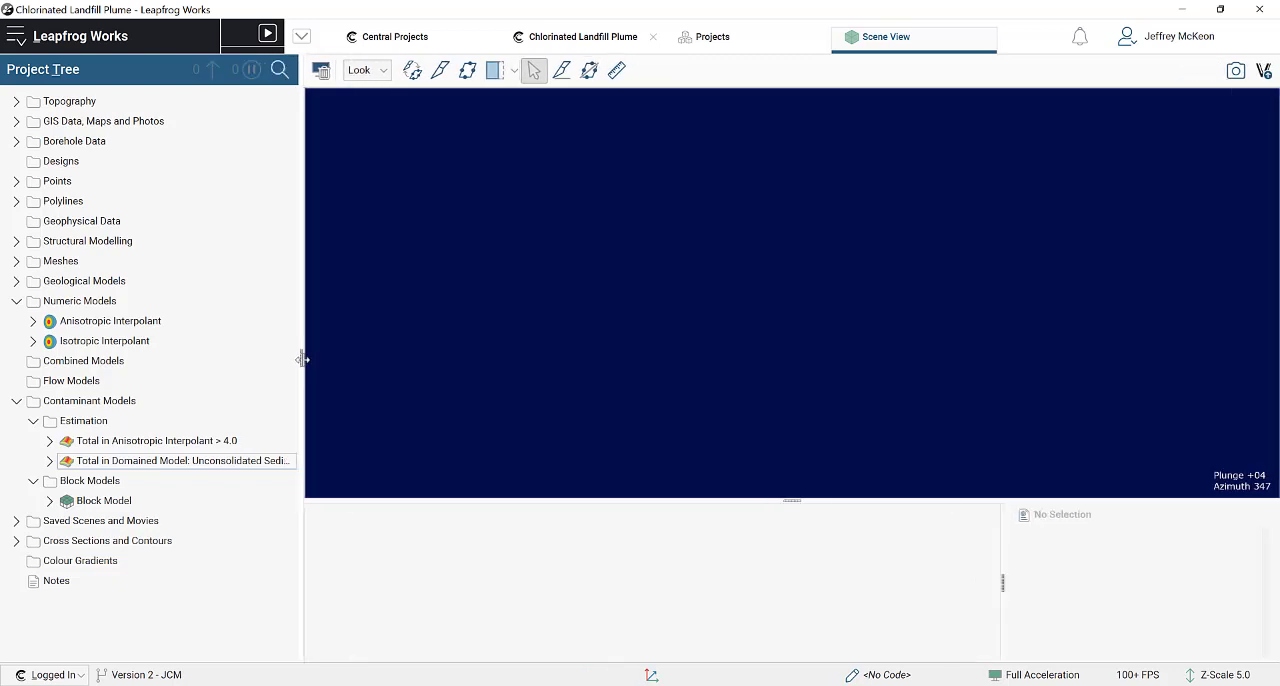
pyautogui.rightClick(187, 446)
pyautogui.click(250, 550)
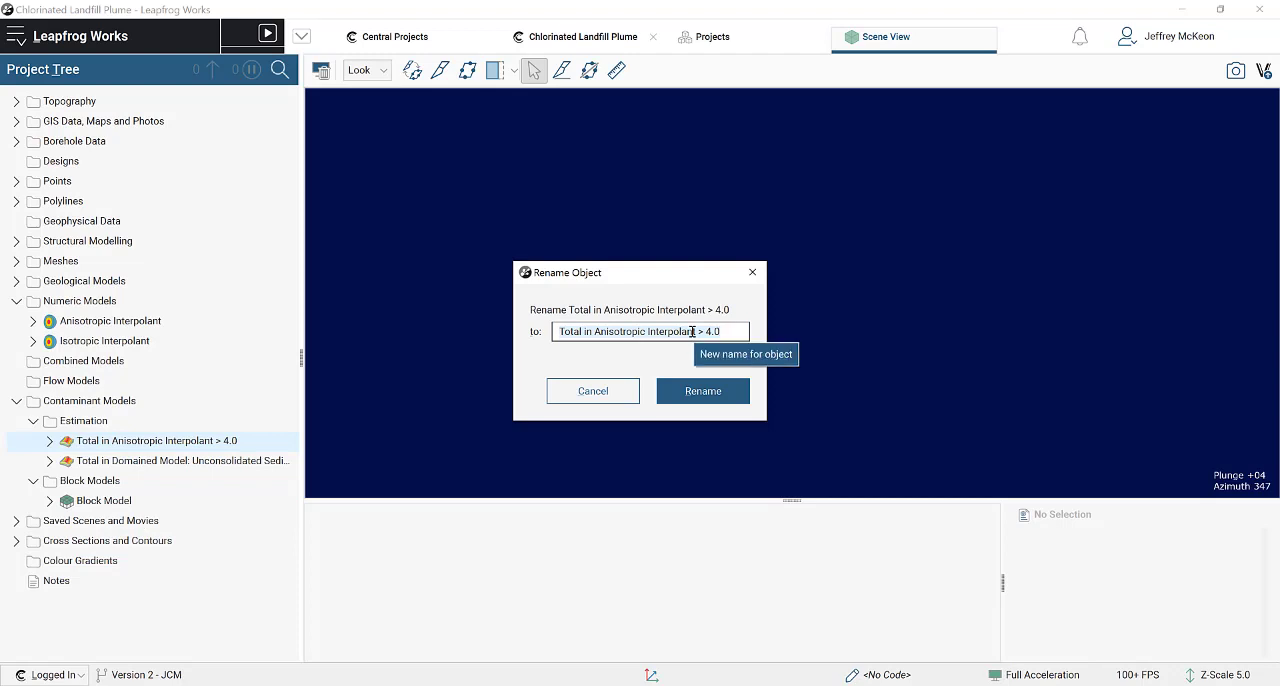
pyautogui.write('0')
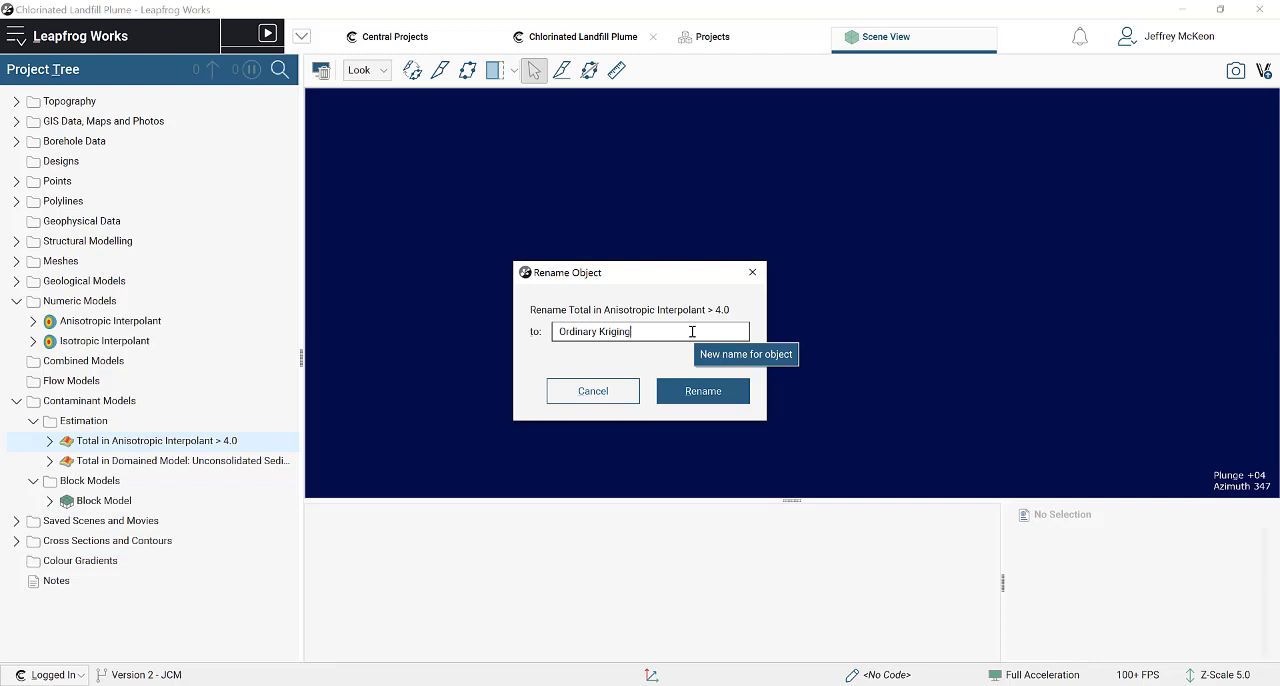
pyautogui.click(702, 390)
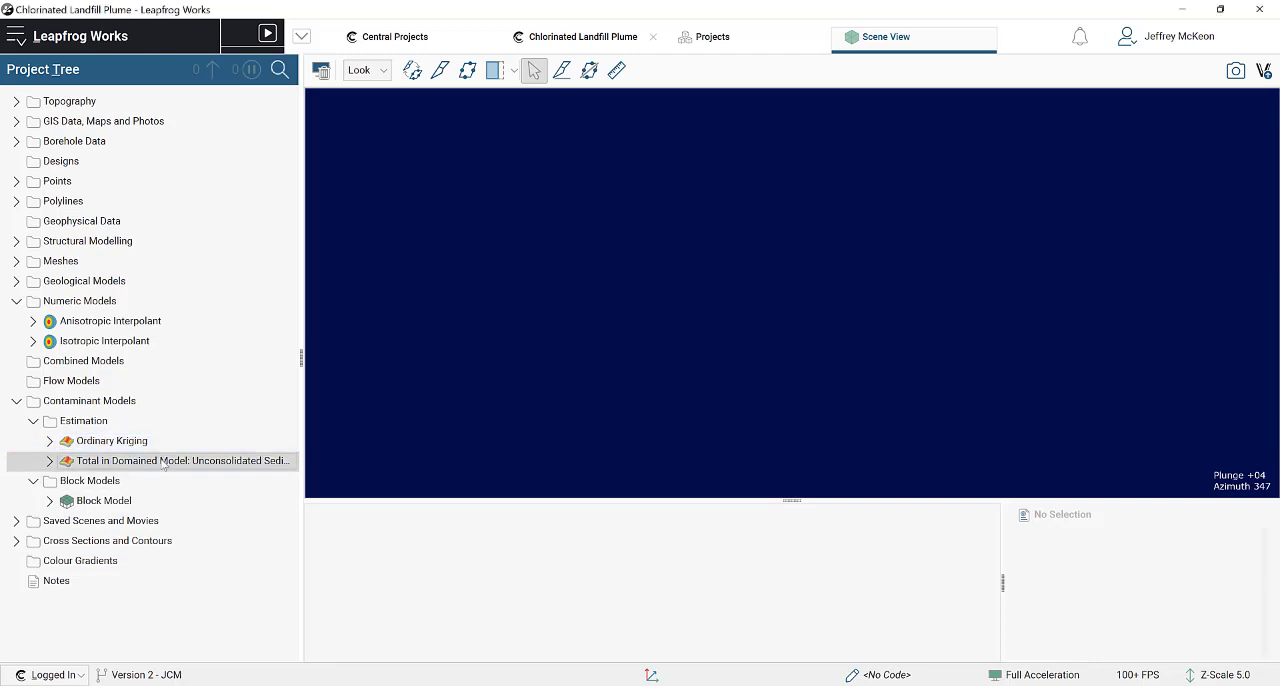
# Step: Rename the "Total in Domained Model: Unconsolidated Sediments" estimation as "Simple Kriging"
pyautogui.rightClick(166, 461)
pyautogui.click(210, 567)
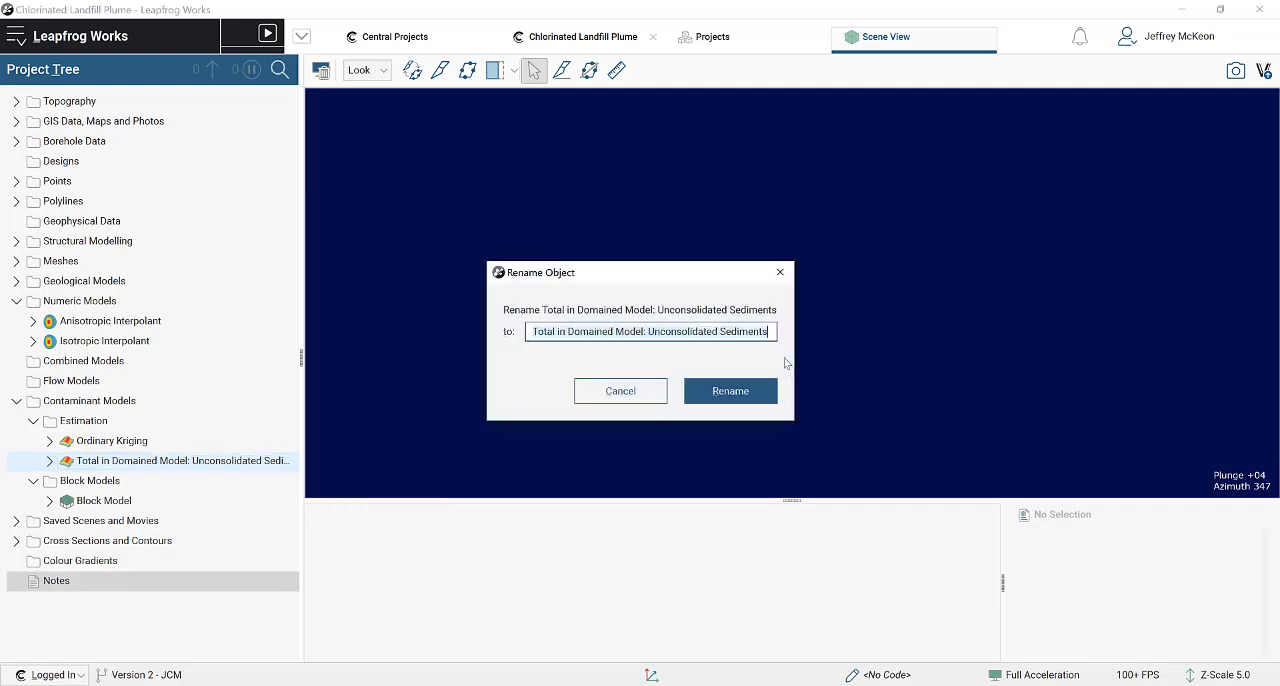
pyautogui.write('Simple Kriging')
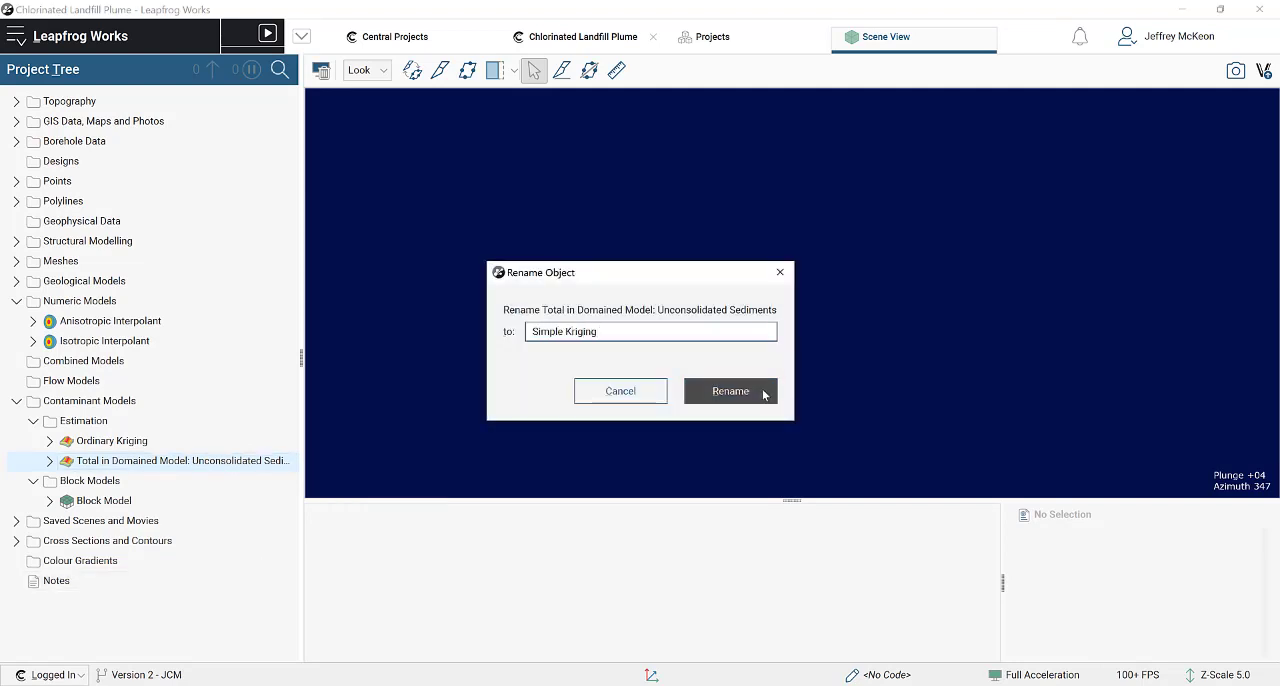
pyautogui.click(764, 392)
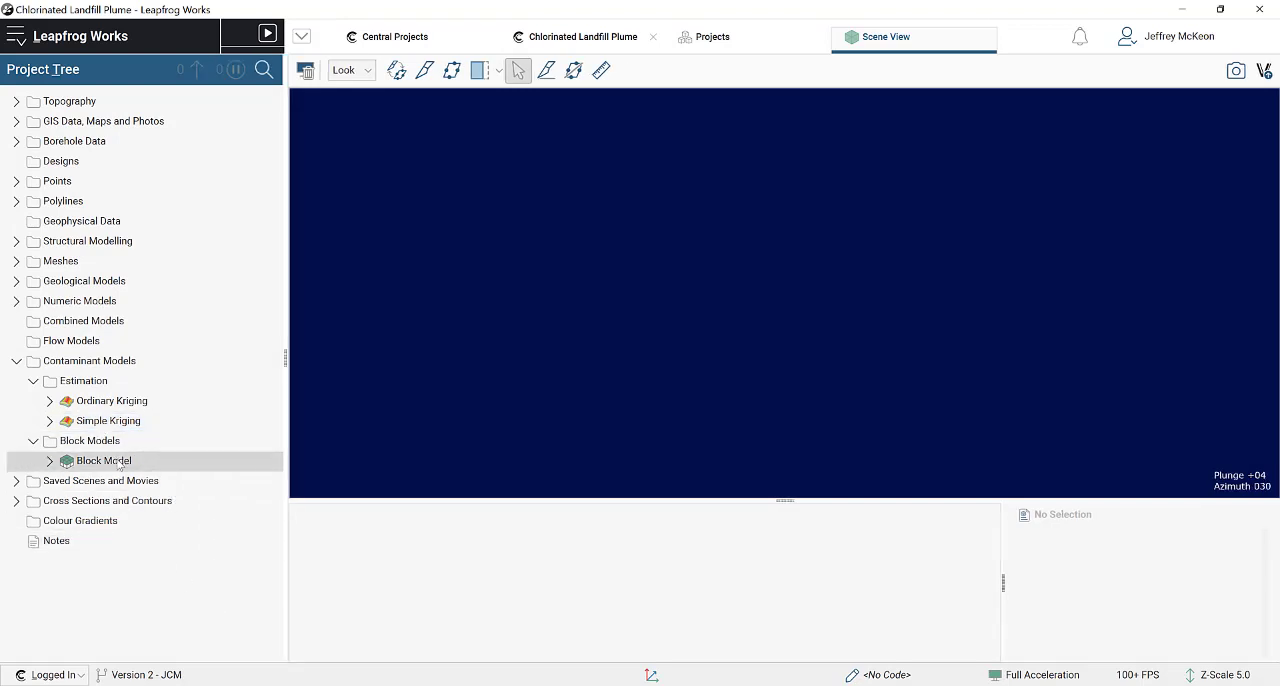
# Step: Display the Block Model and the Simple Kriging estimation's Total_Conc values together in the scene
pyautogui.moveTo(119, 464); pyautogui.dragTo(816, 303)
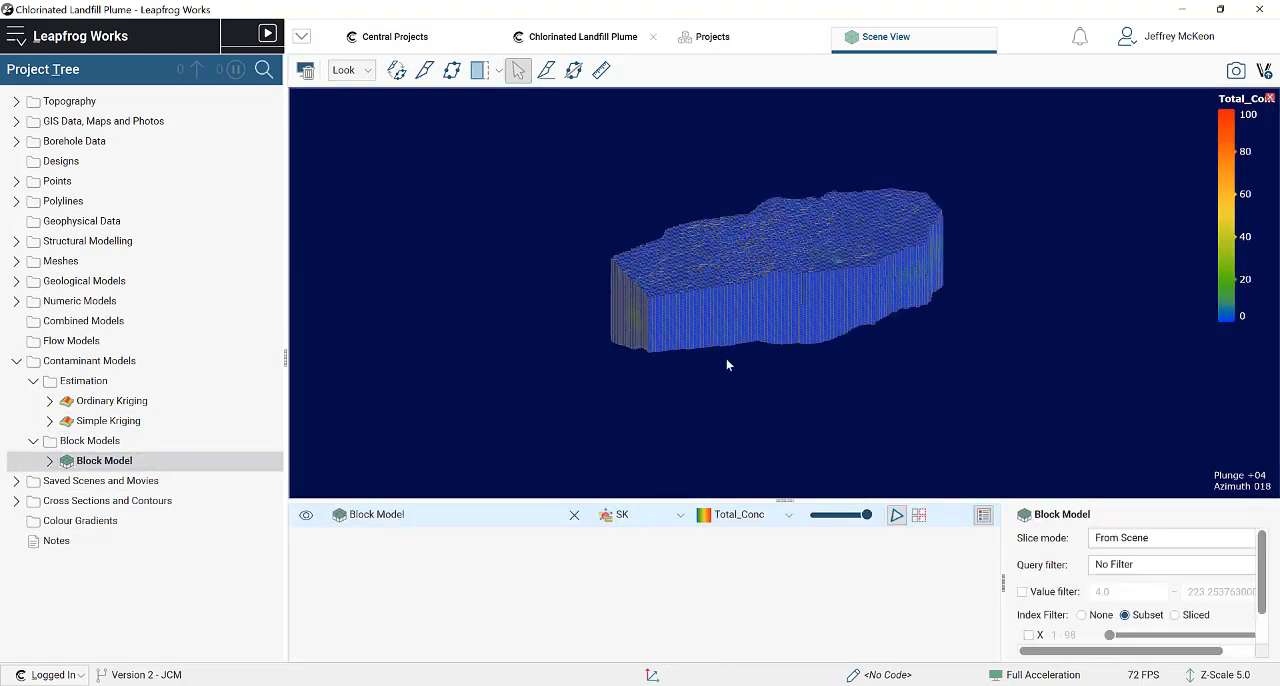
pyautogui.moveTo(727, 365); pyautogui.dragTo(637, 286)
pyautogui.click(50, 420)
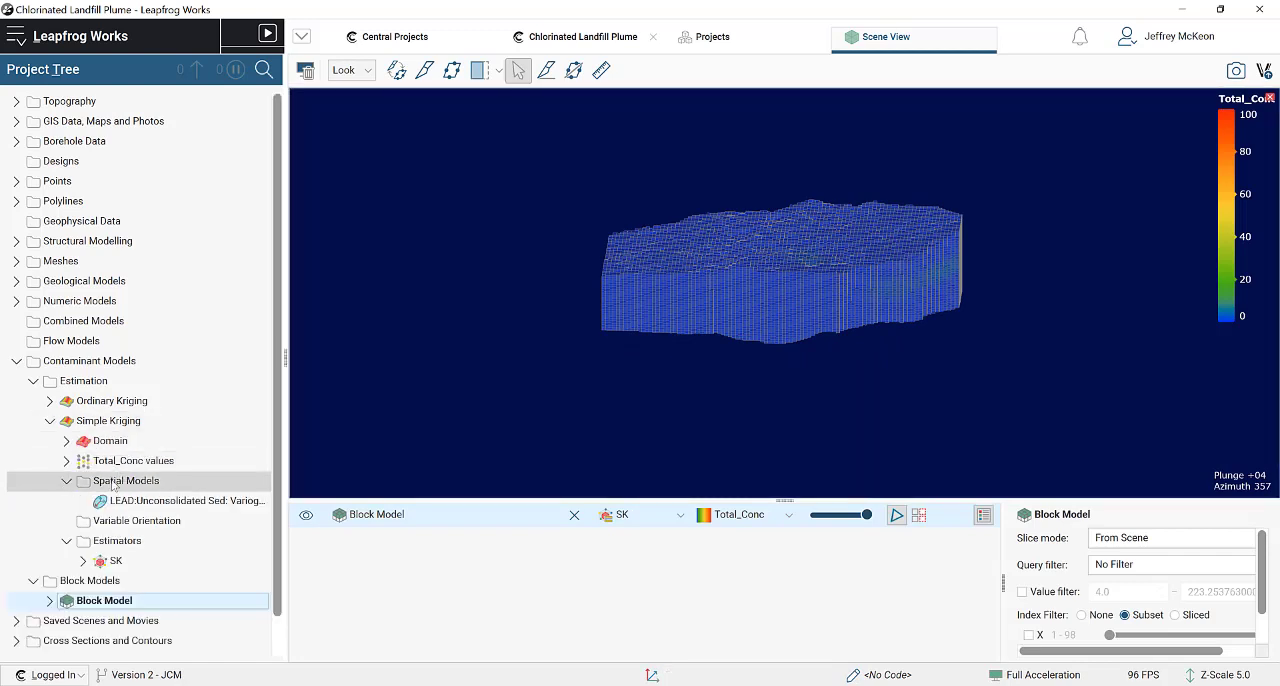
pyautogui.click(145, 462)
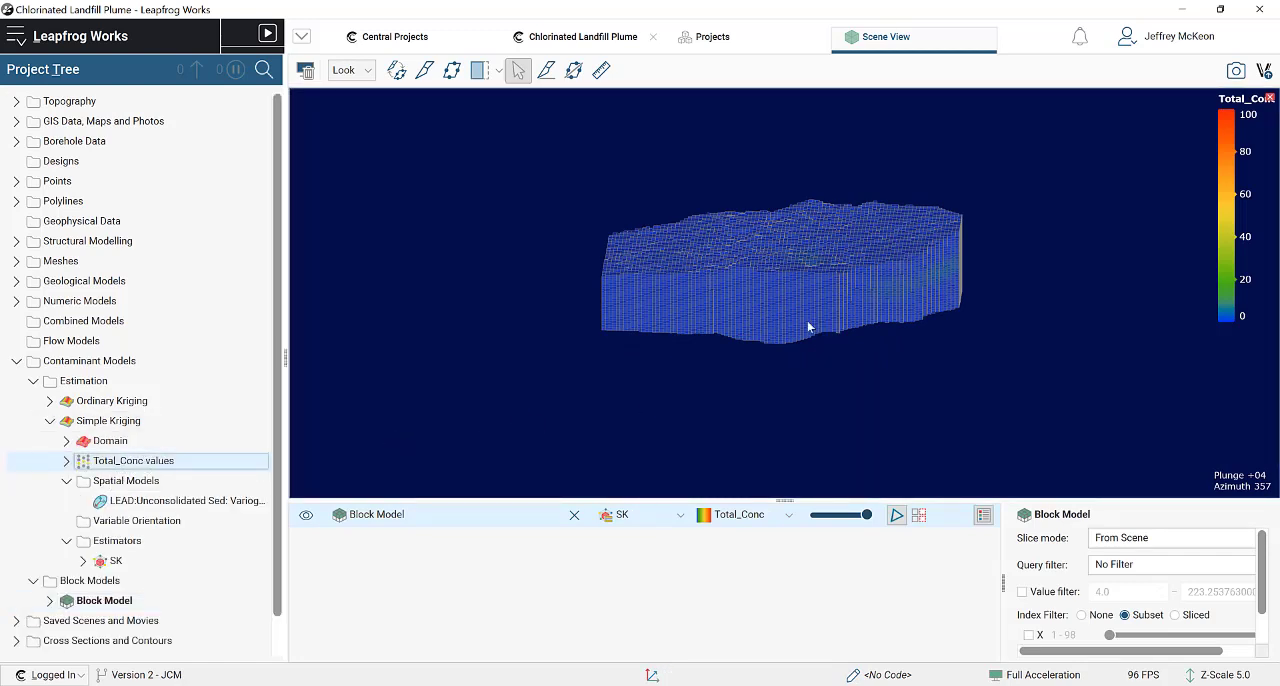
pyautogui.moveTo(807, 321); pyautogui.dragTo(807, 321)
pyautogui.click(66, 481)
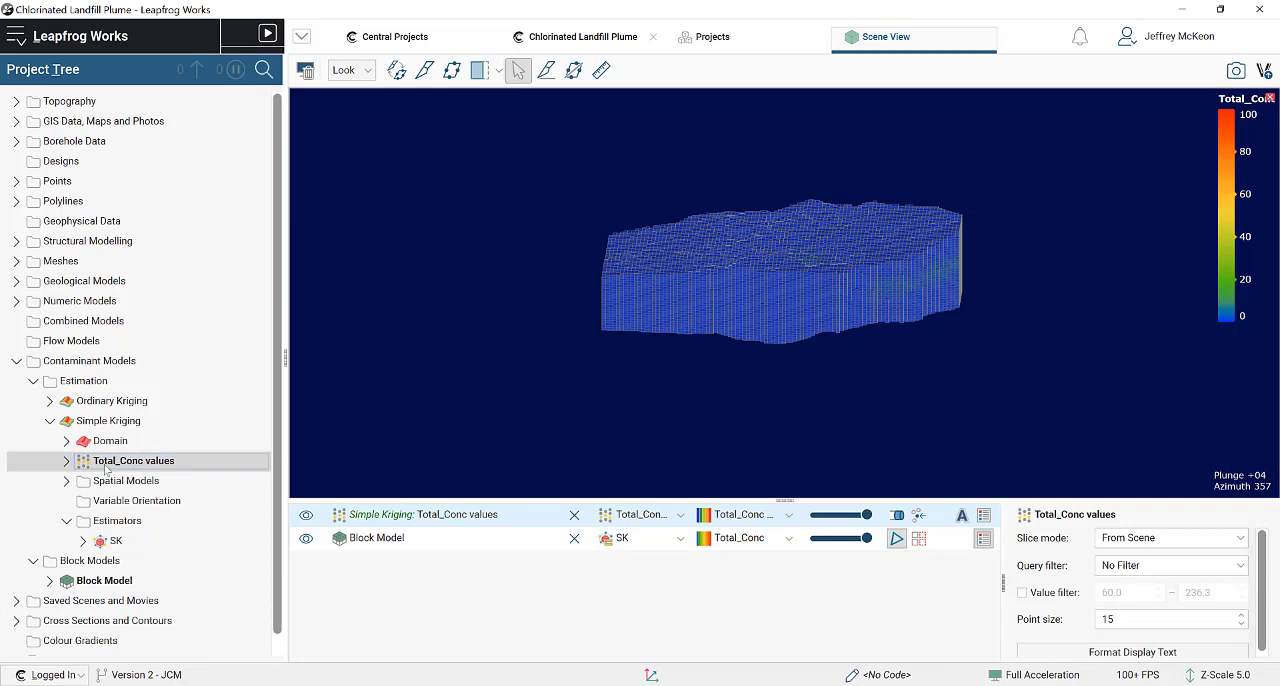
pyautogui.click(50, 420)
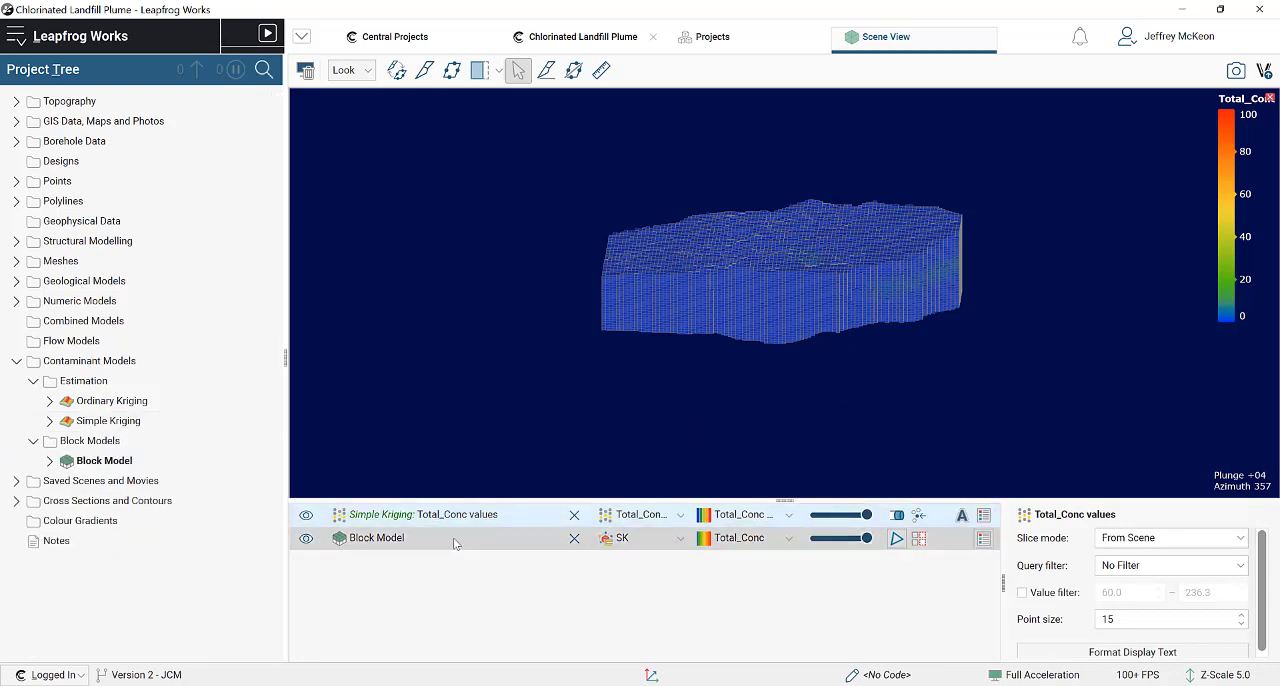
# Step: Make the Block Model semi-transparent and cut a vertical slice lengthwise through it
pyautogui.moveTo(866, 538); pyautogui.dragTo(845, 540)
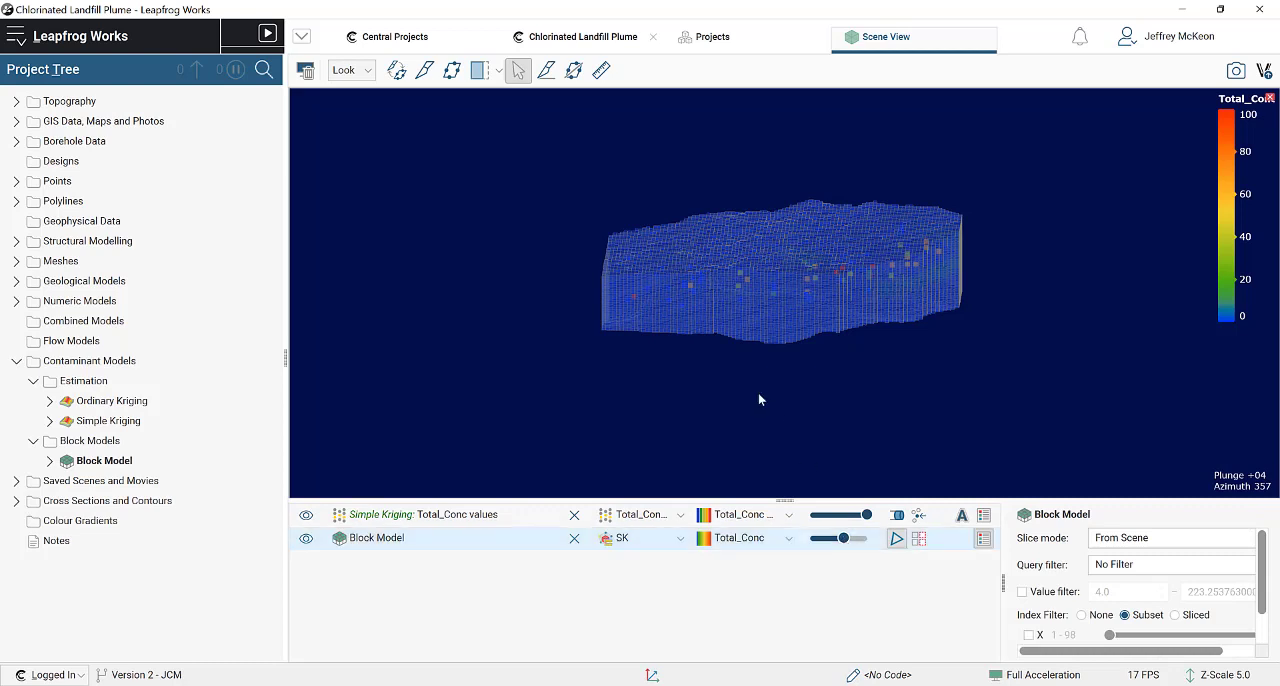
pyautogui.press('d')
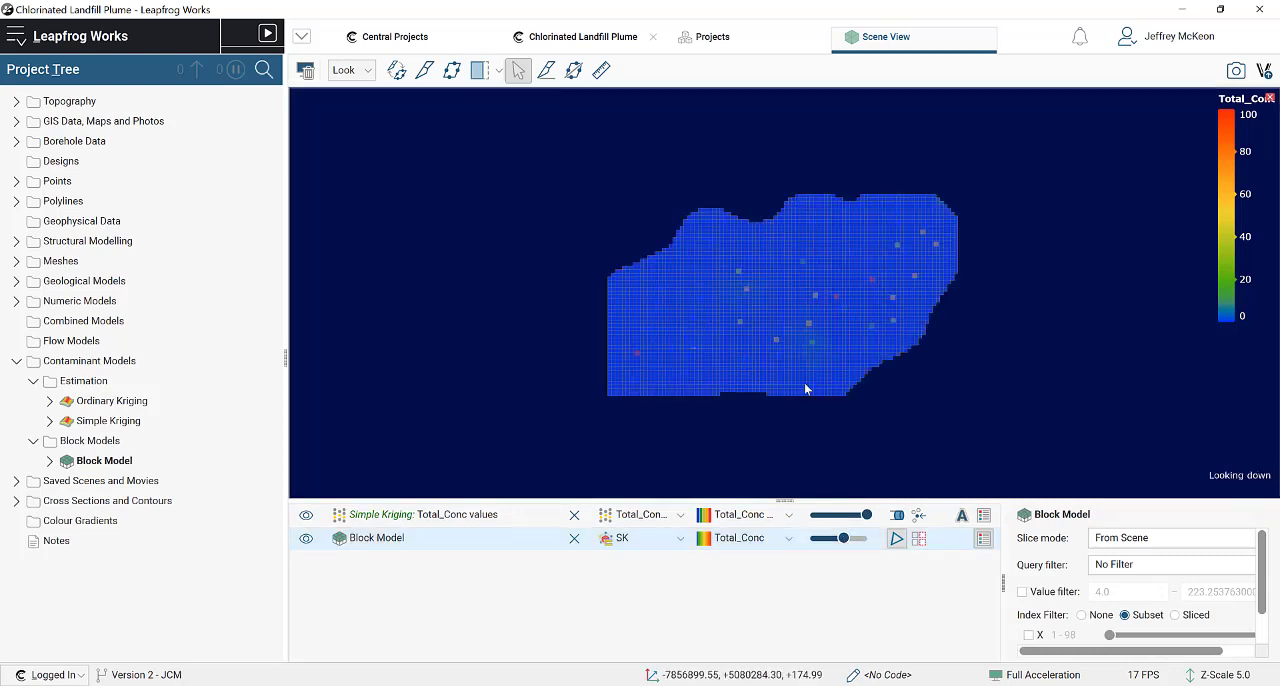
pyautogui.click(424, 70)
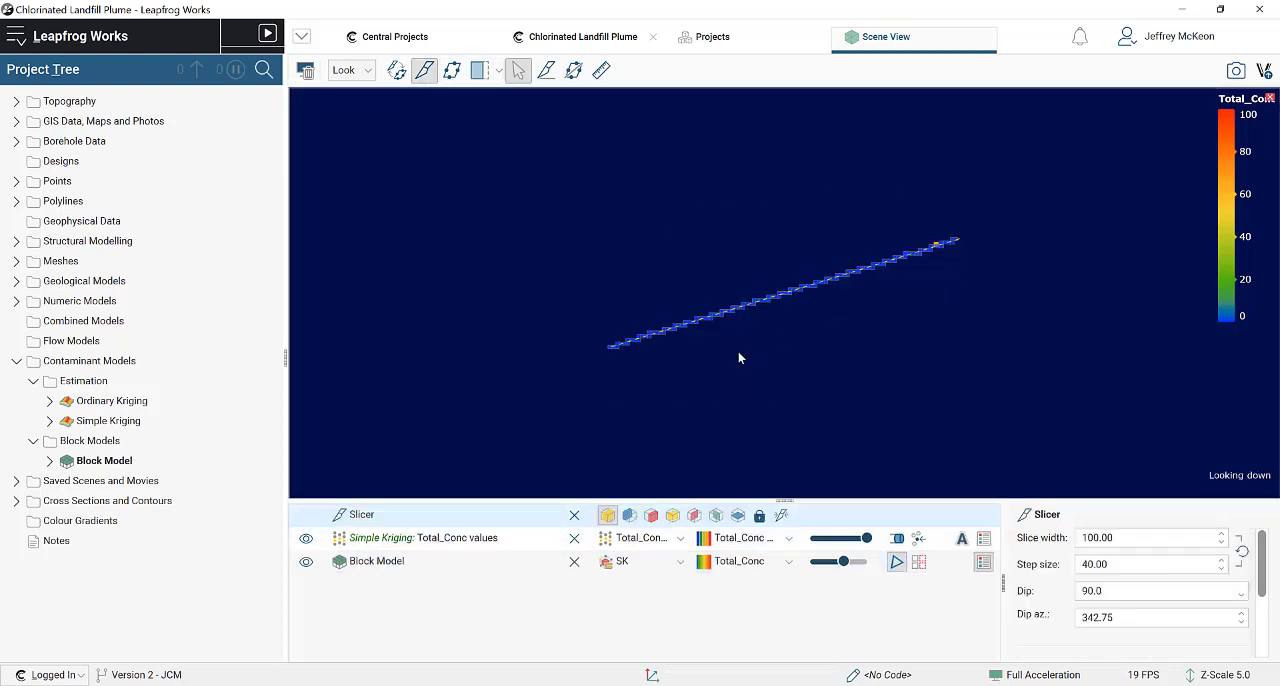
pyautogui.moveTo(737, 350); pyautogui.dragTo(580, 189)
pyautogui.scroll(5, 822, 298)
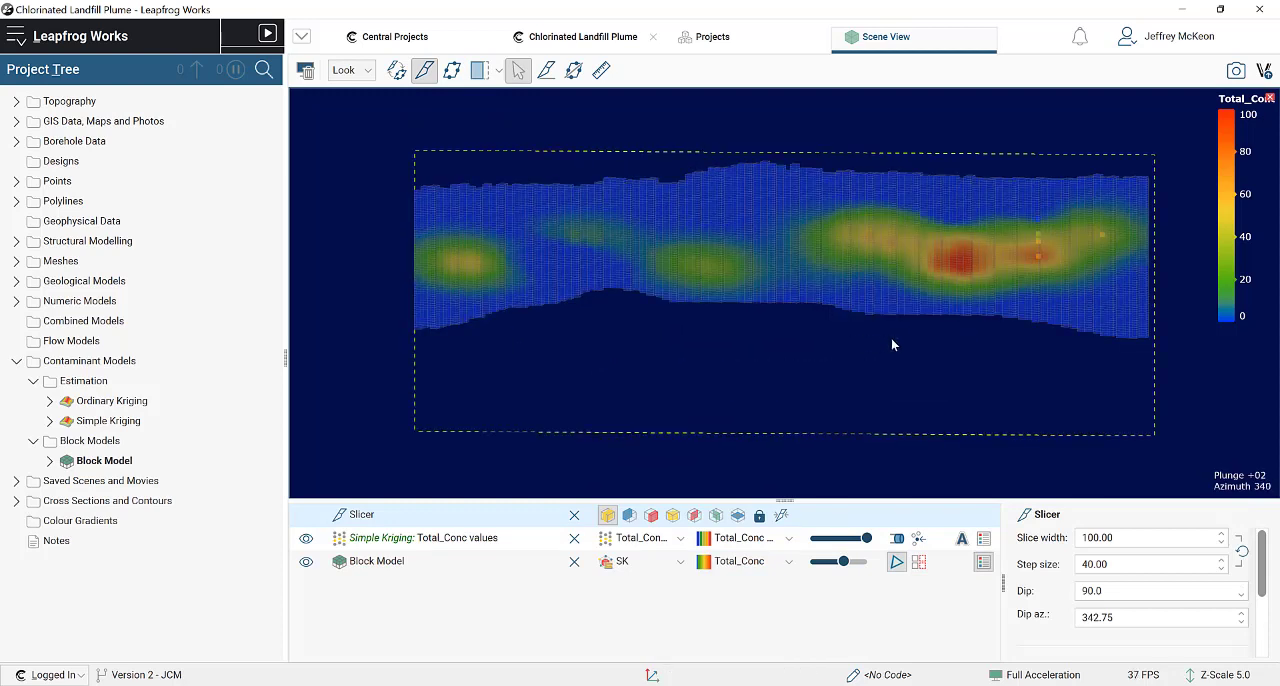
# Step: Colour the Simple Kriging Total_Conc values with the same Total_Conc colourmap as the Block Model
pyautogui.click(731, 540)
pyautogui.click(752, 568)
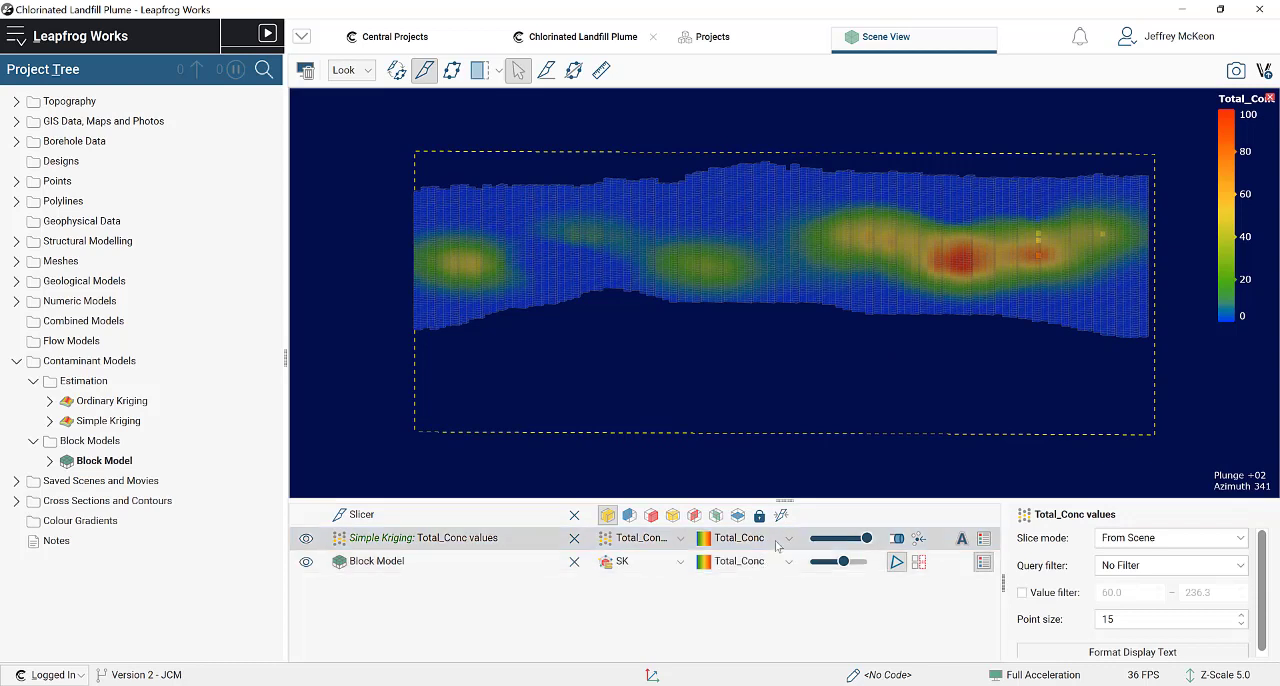
pyautogui.click(756, 540)
pyautogui.click(758, 540)
pyautogui.click(758, 540)
pyautogui.click(745, 562)
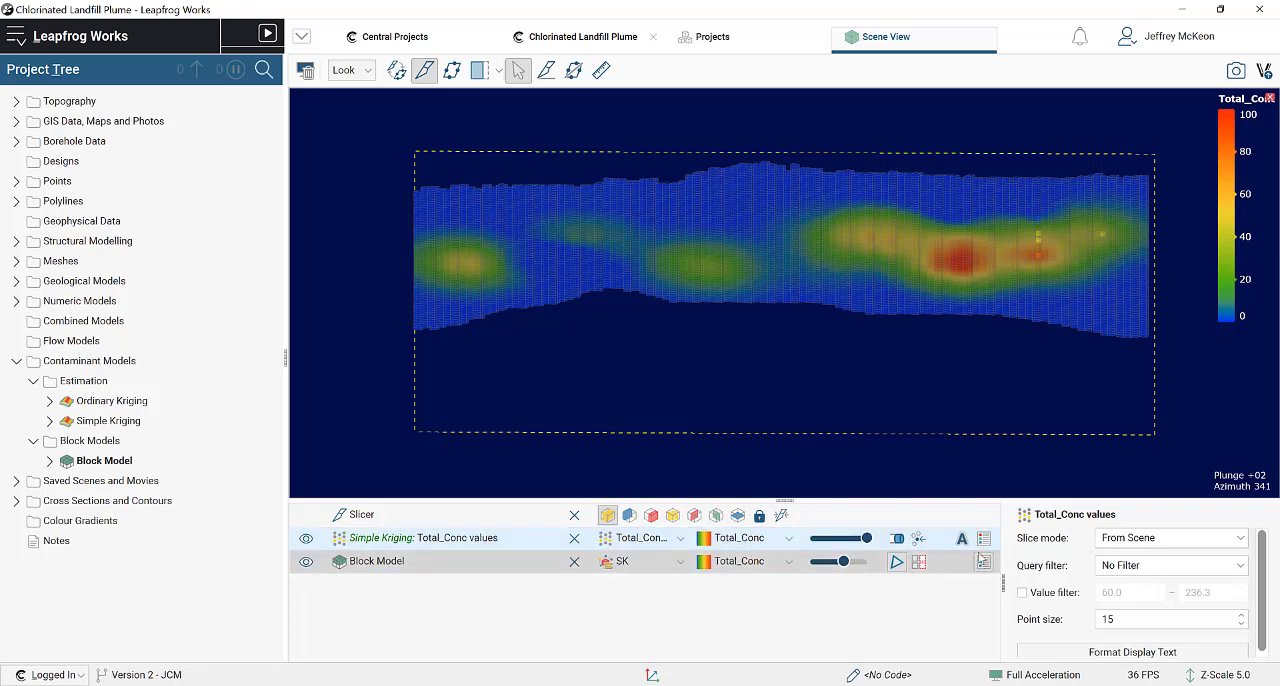
# Step: Toggle the colour legends of the Block Model and the Total_Conc values
pyautogui.click(984, 561)
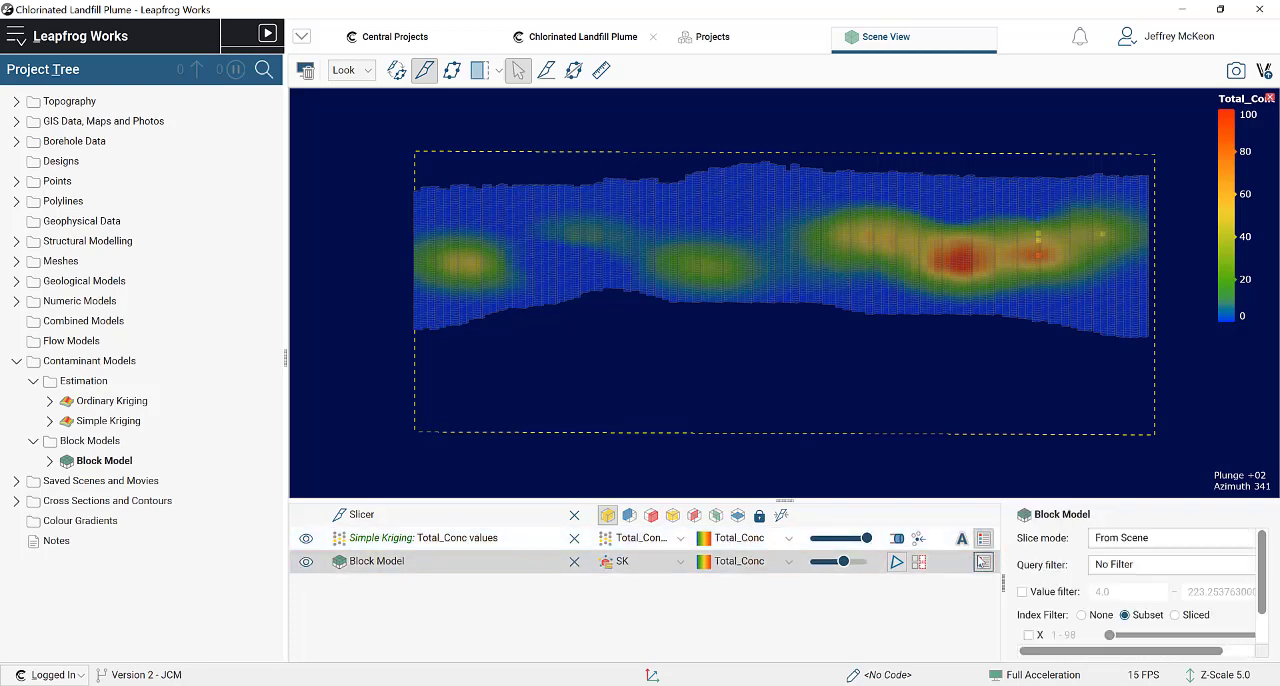
pyautogui.click(984, 539)
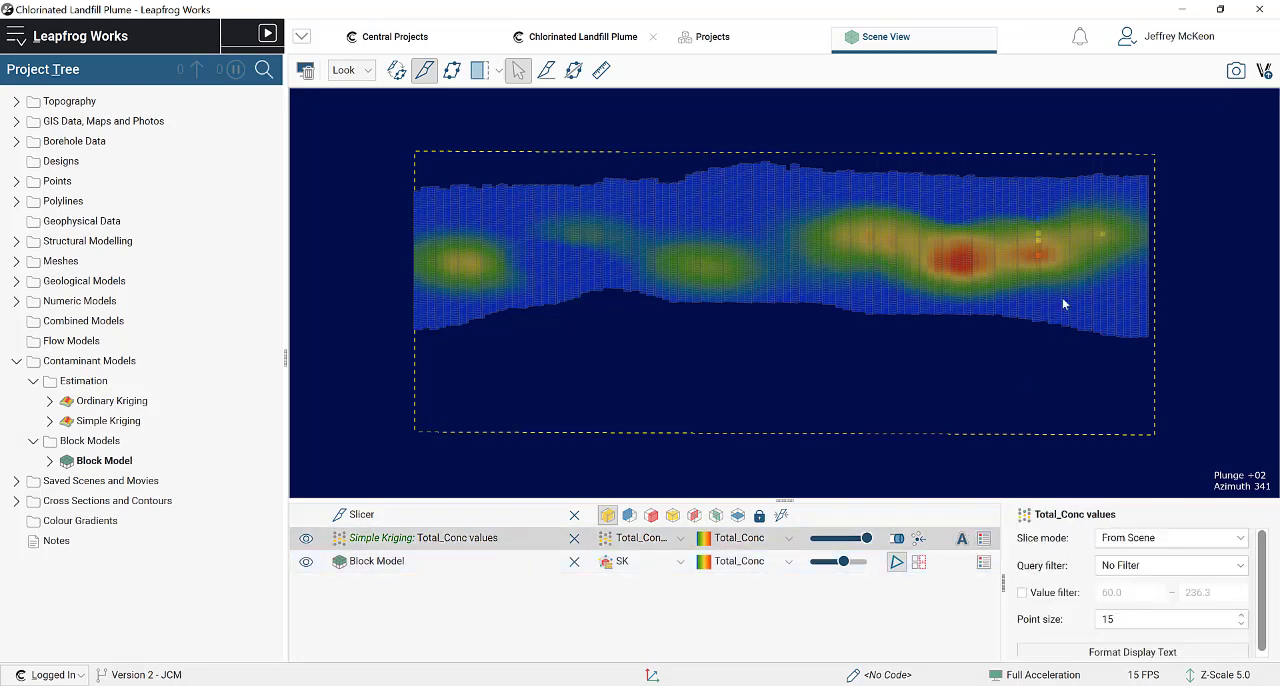
pyautogui.click(984, 538)
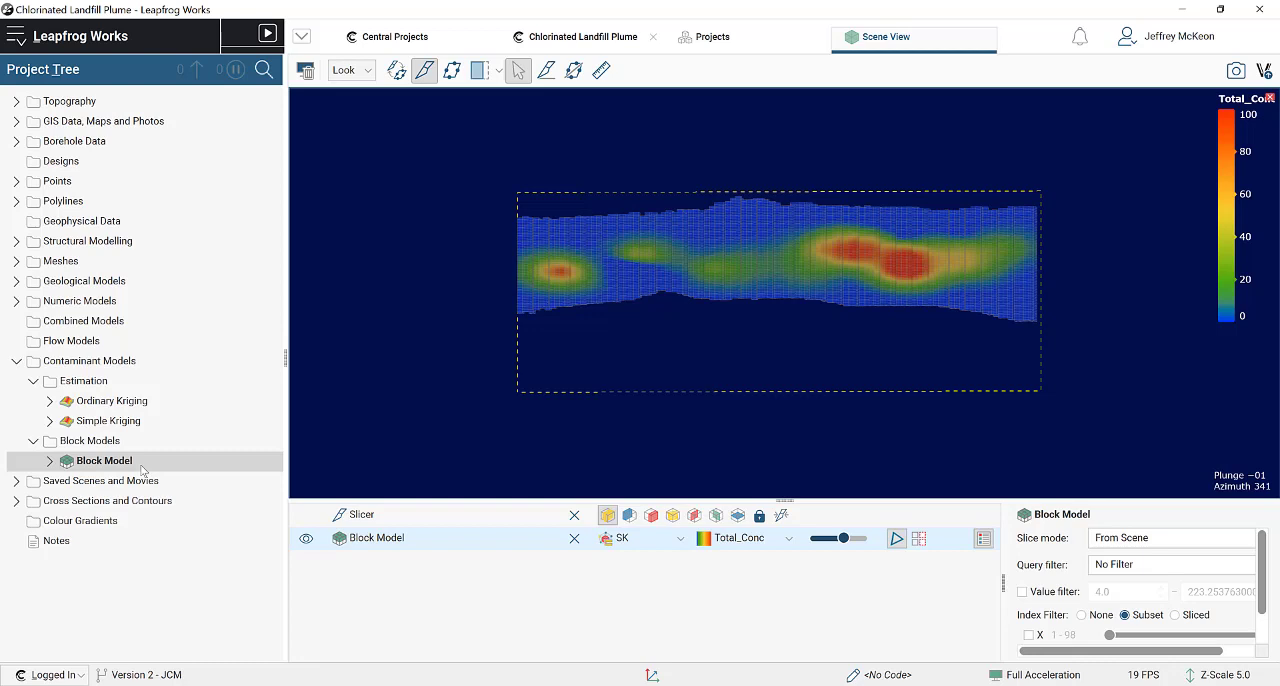
# Step: Select the Estimation folder under Contaminant Models
pyautogui.click(83, 381)
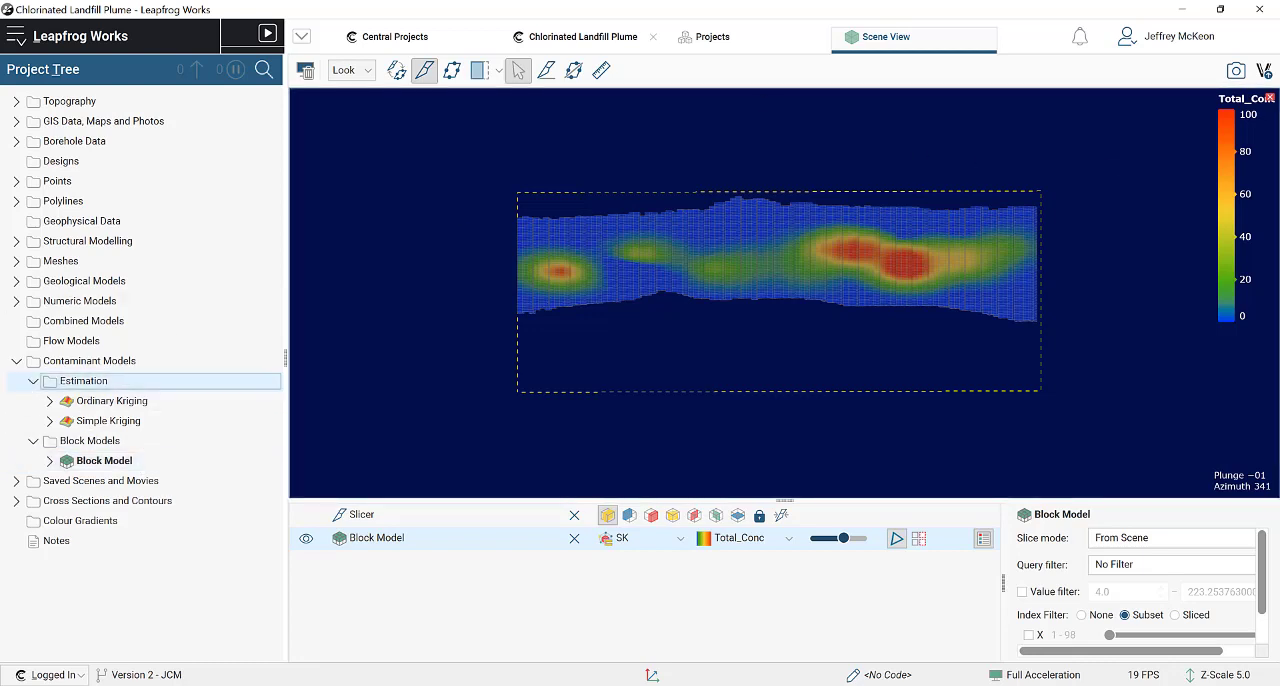